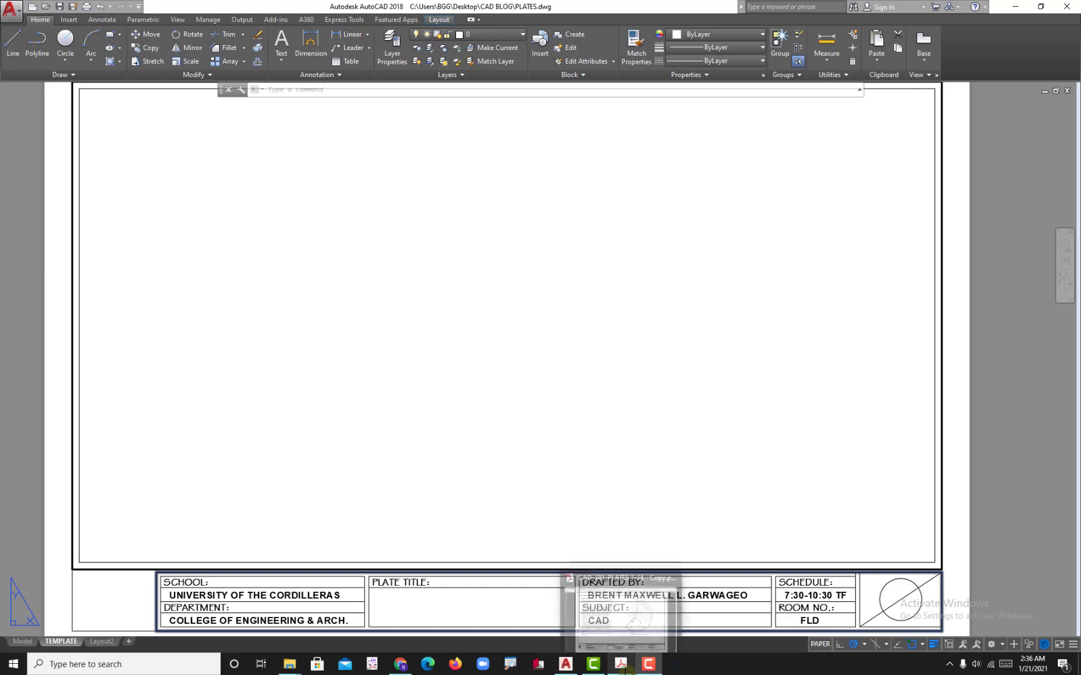
Switch to Acrobat and look up the Line Command plate in the CAD-101 plates PDF
click(625, 669)
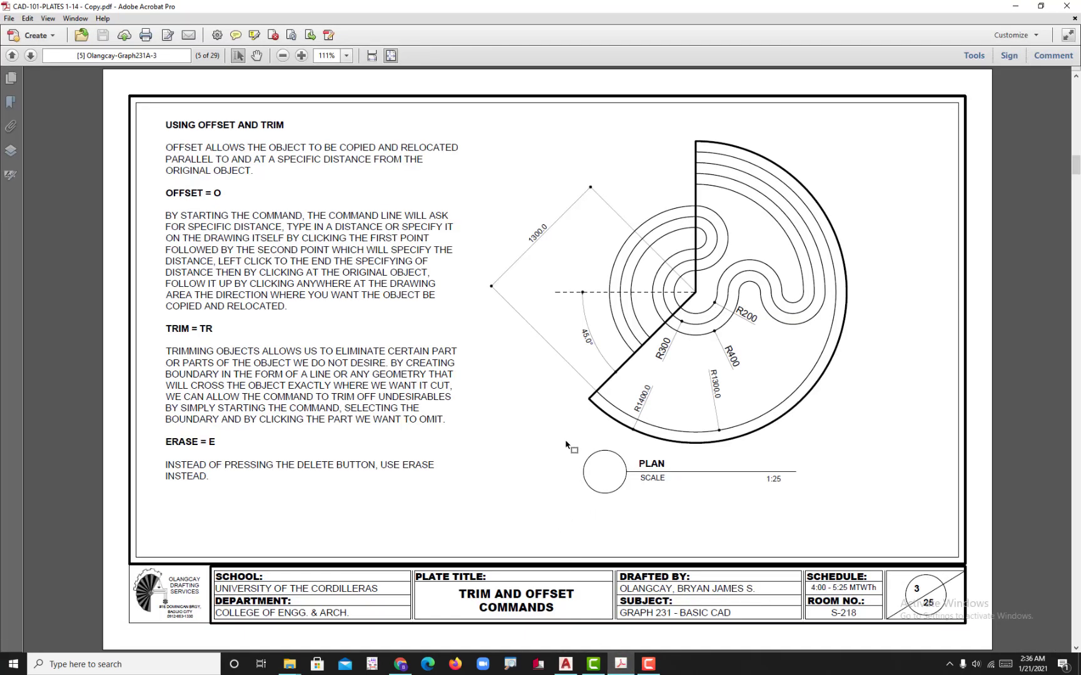
scroll(644, 407, down, 1)
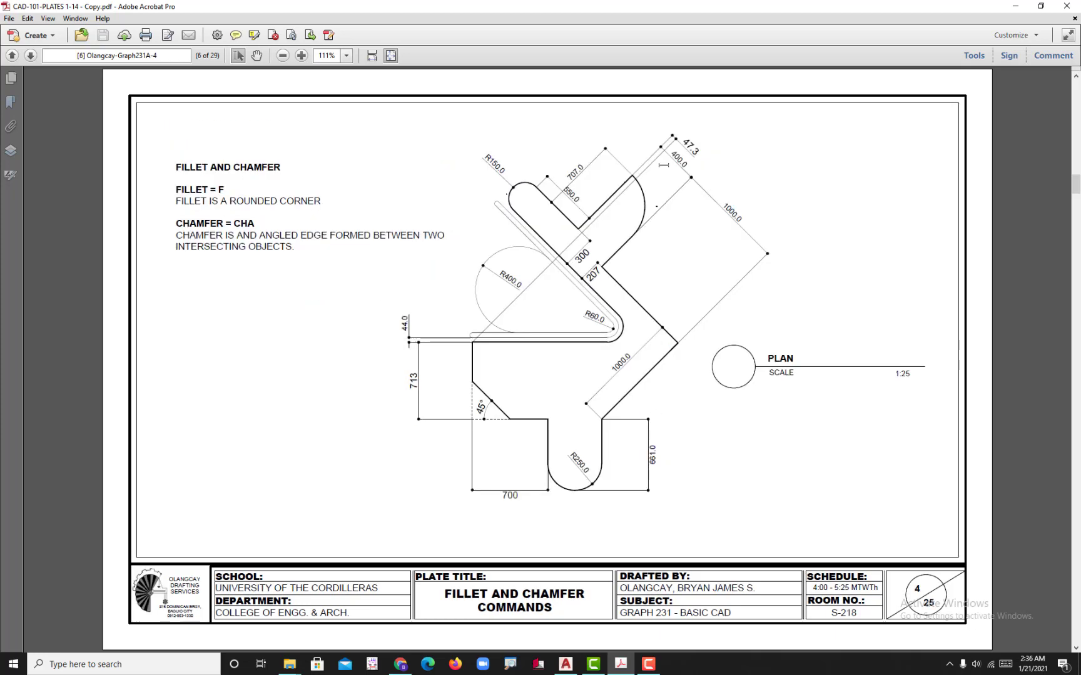
scroll(581, 240, up, 2)
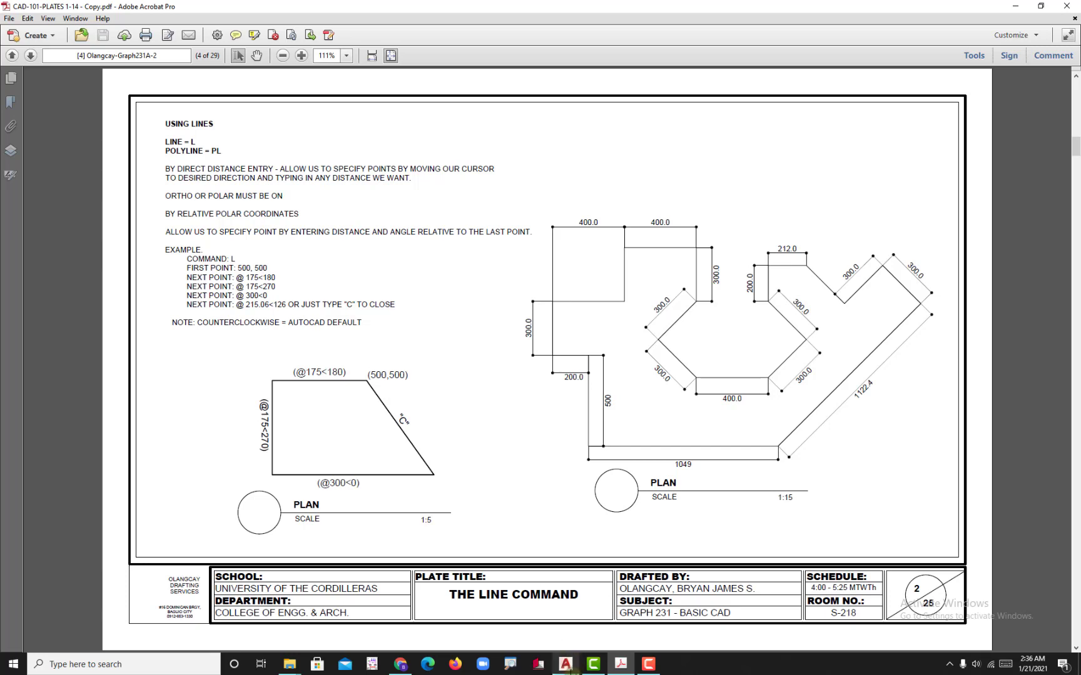
Return to AutoCAD and delete the Layout2 layout from the PLATES drawing
click(566, 664)
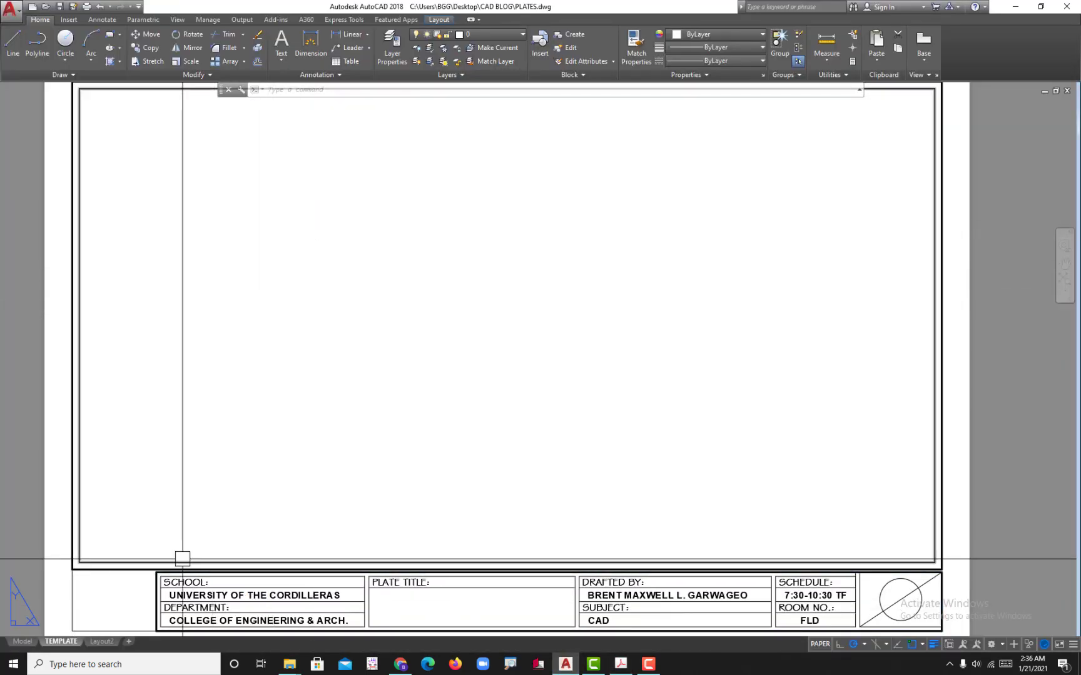
click(105, 644)
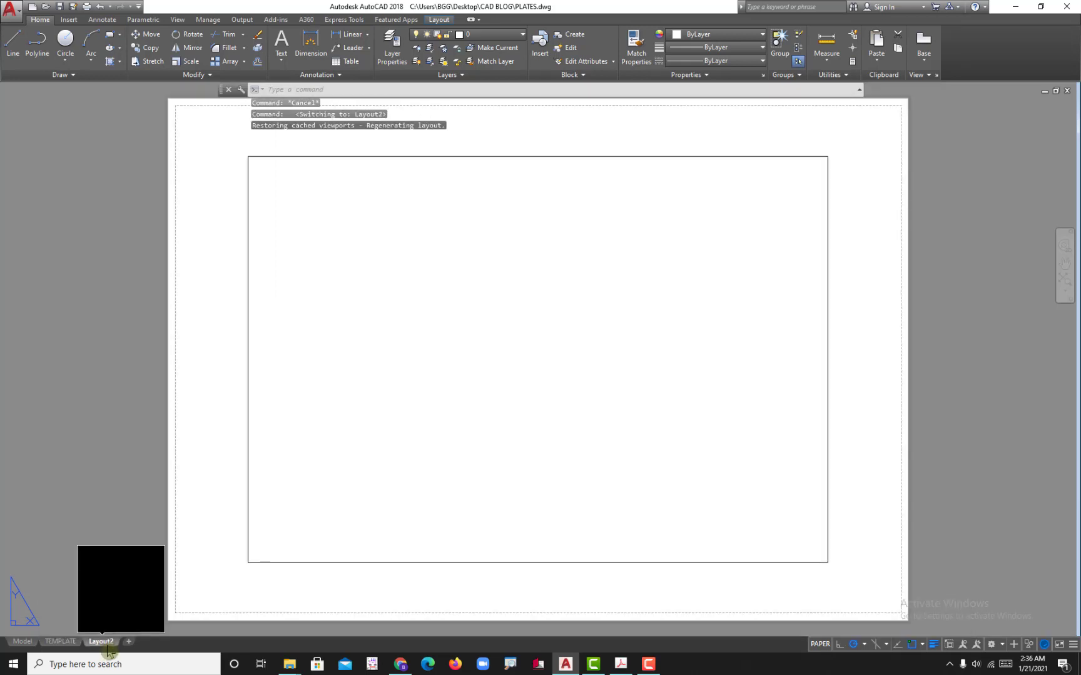
right_click(105, 644)
click(135, 480)
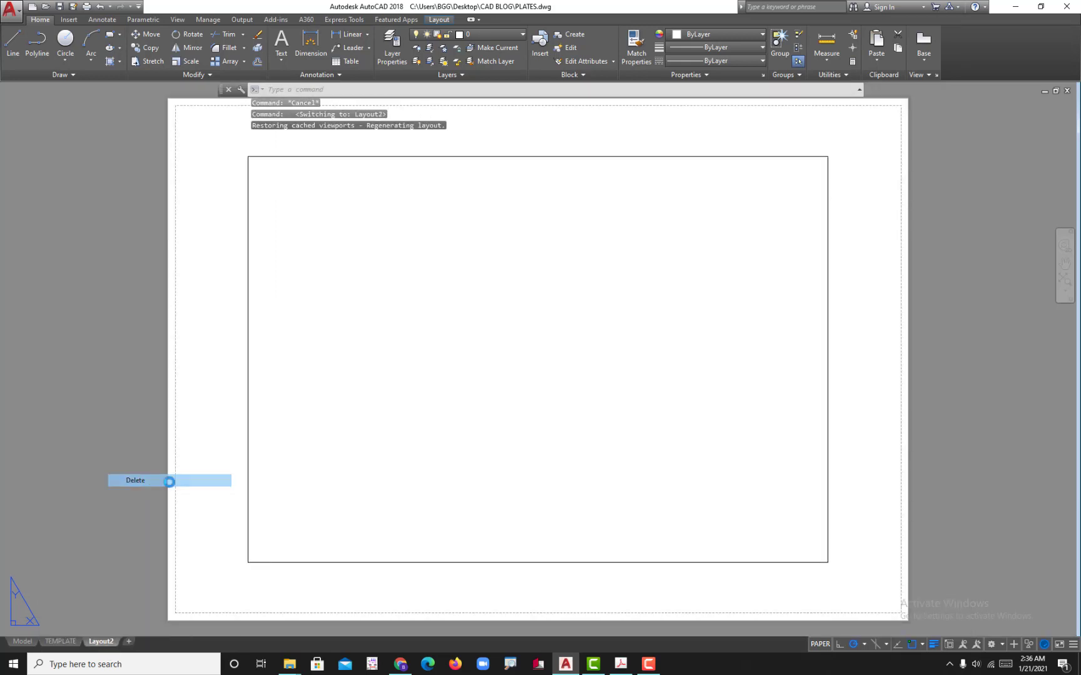
click(558, 367)
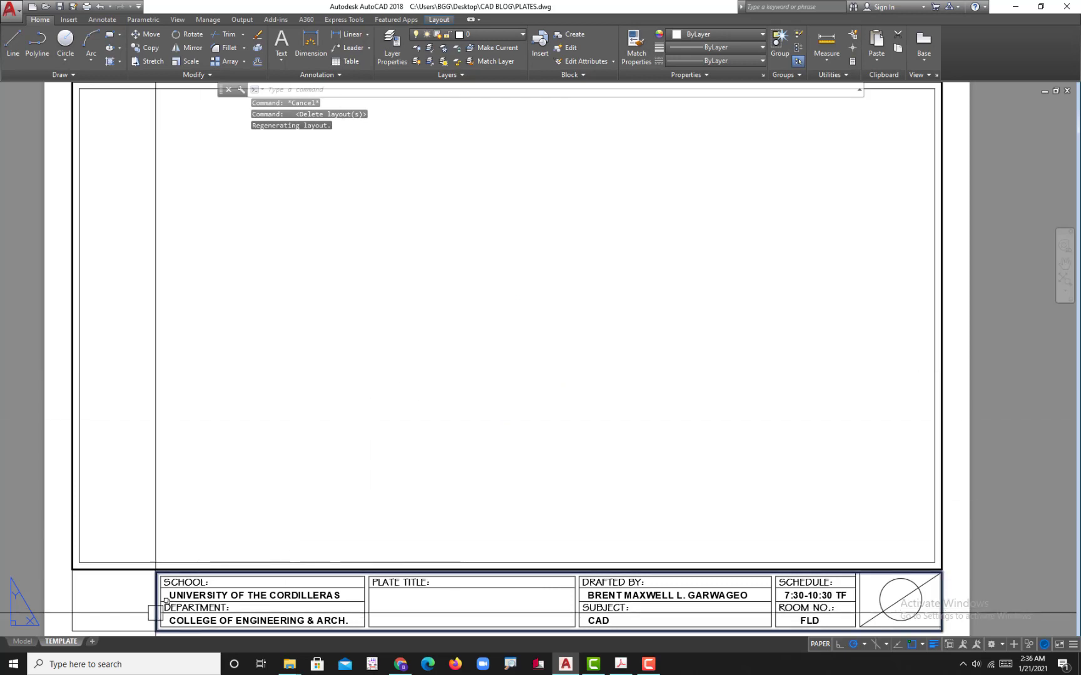
Create a copy of the TEMPLATE layout and place it at the end of the layouts
right_click(68, 642)
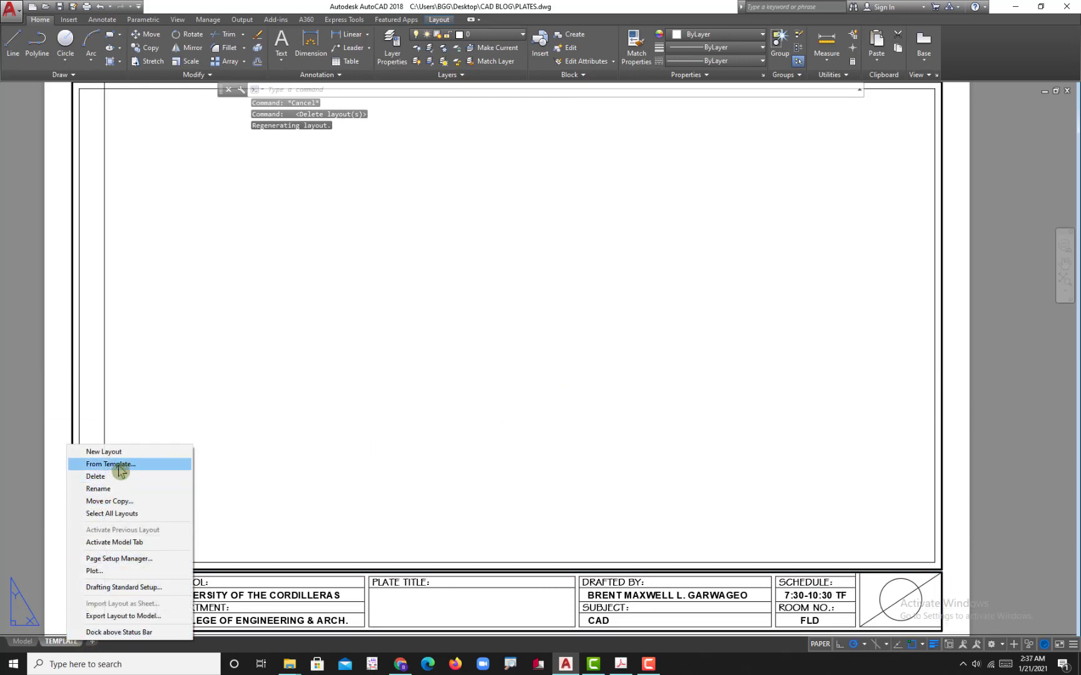
click(116, 501)
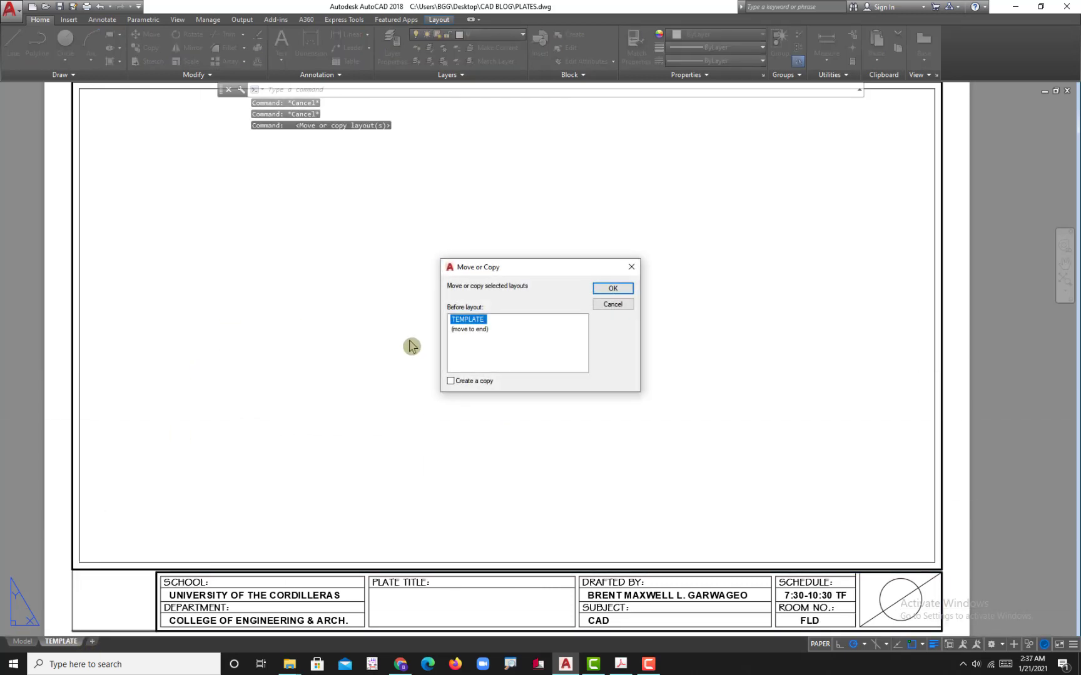
click(469, 329)
click(452, 381)
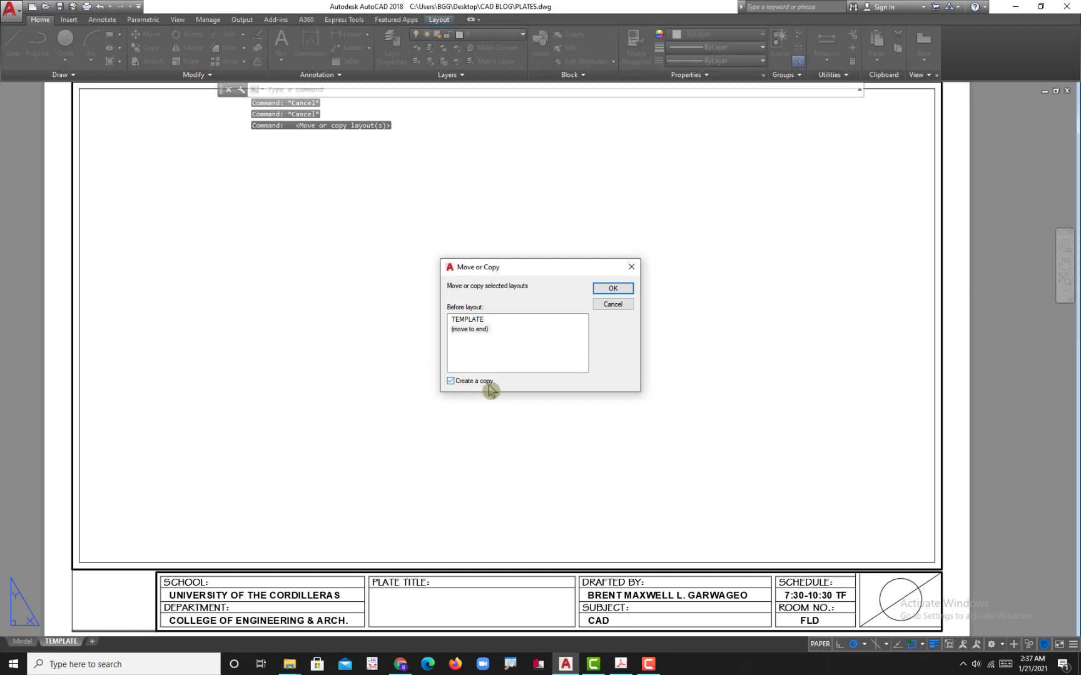
click(613, 288)
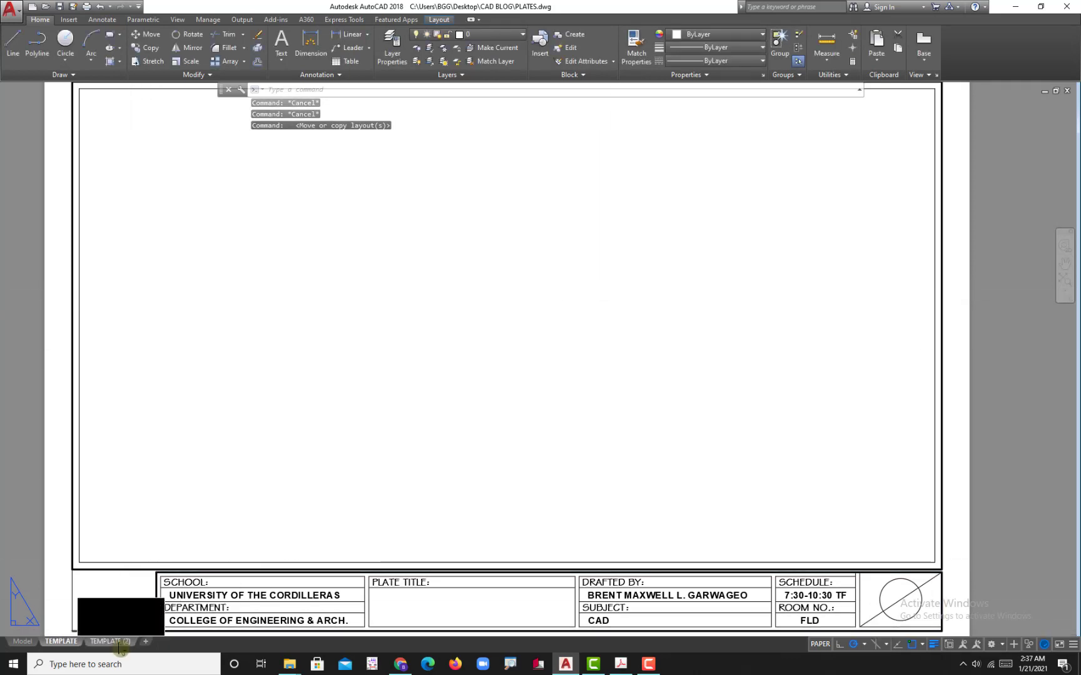
Rename the copied TEMPLATE (2) layout as P-1
click(112, 641)
right_click(119, 641)
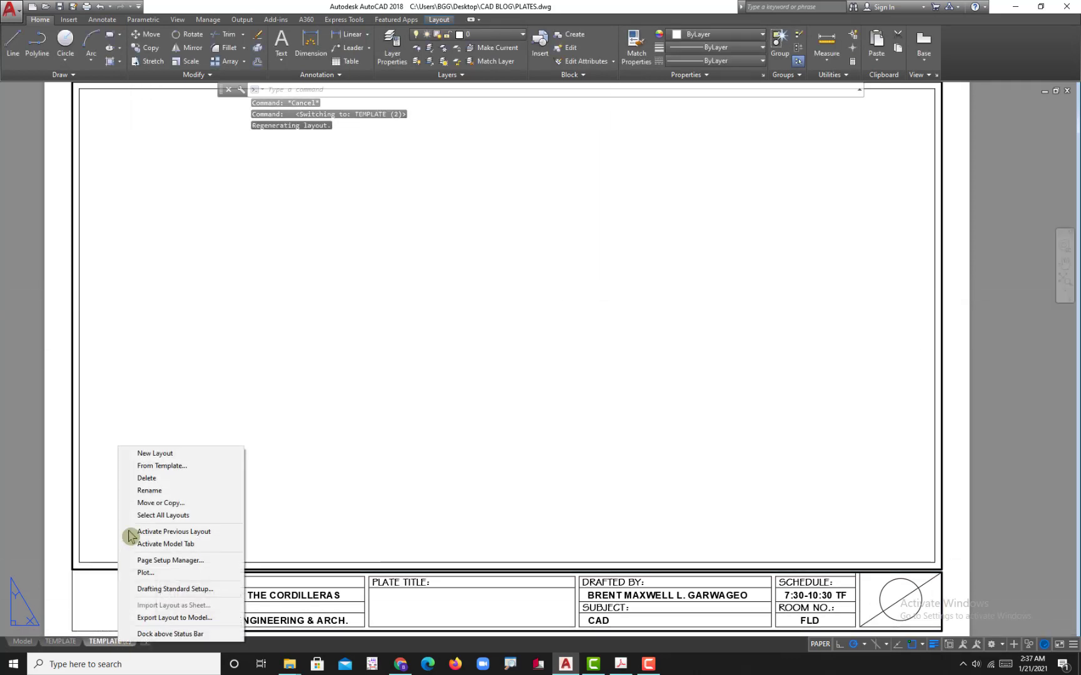
click(151, 490)
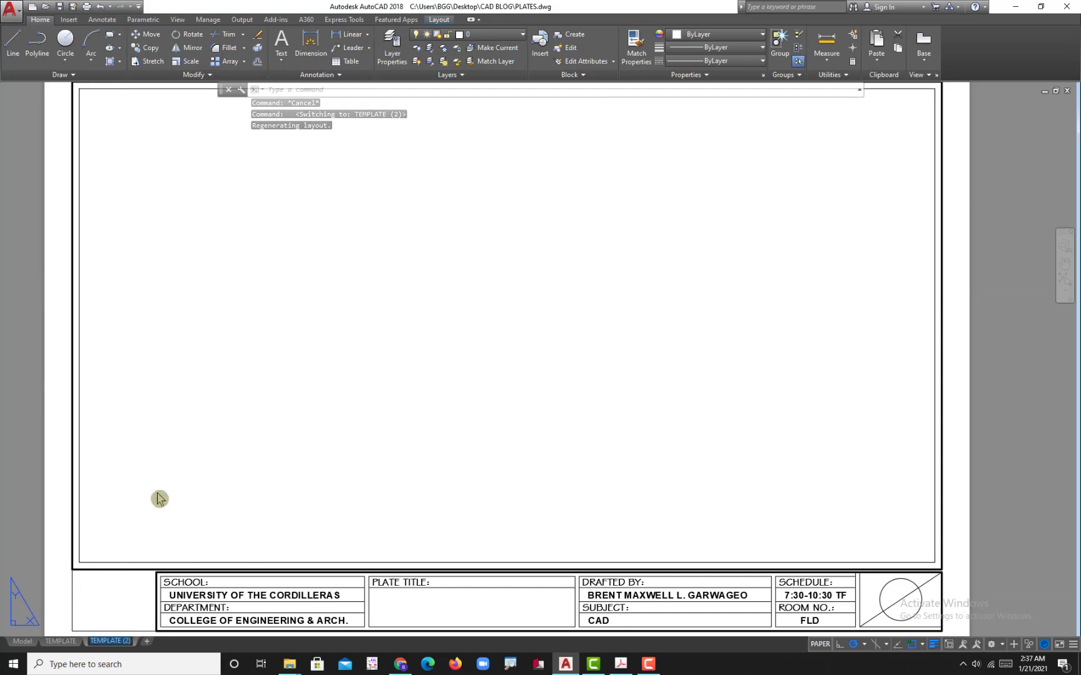
text(P-1)
click(252, 448)
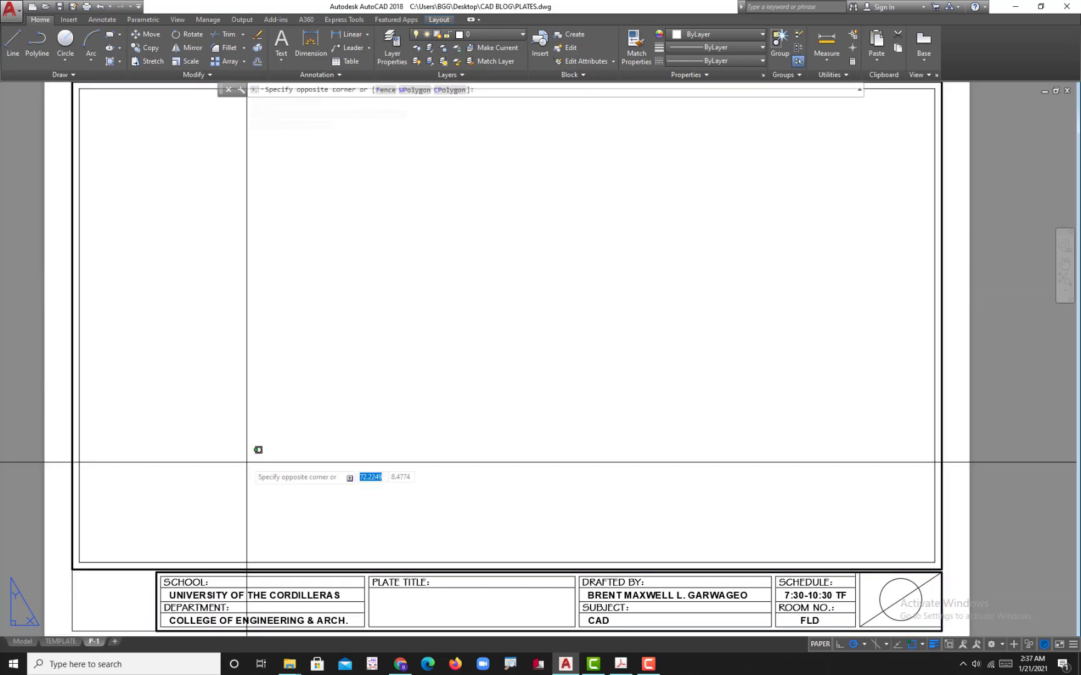
scroll(187, 460, down, 2)
middle_drag(222, 461, 279, 456)
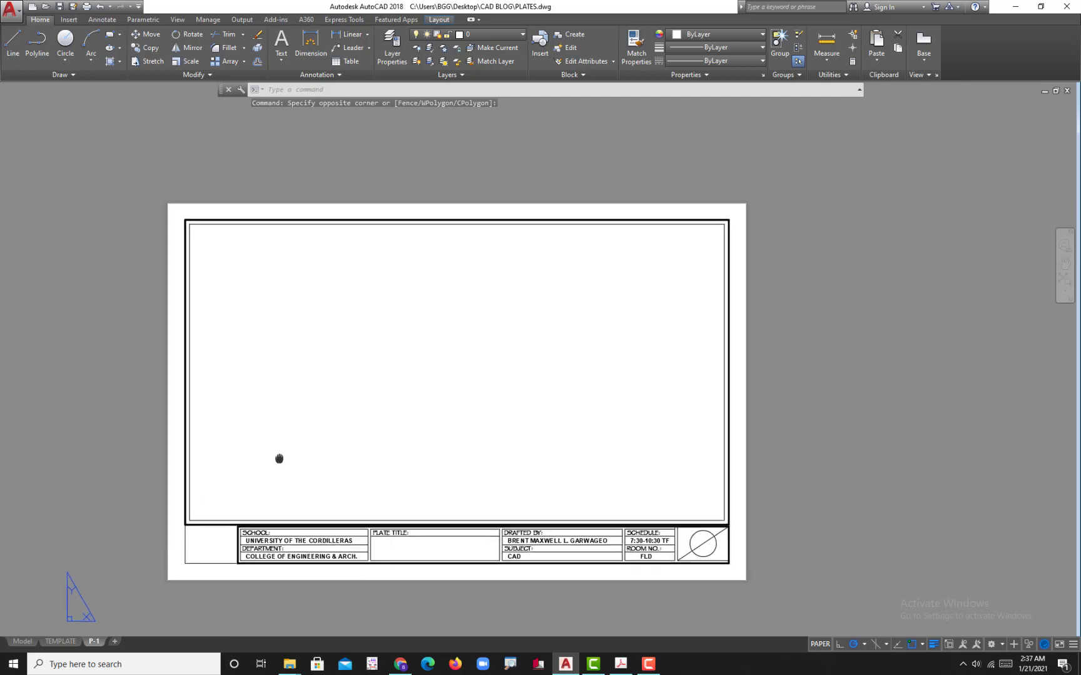
middle_drag(455, 352, 469, 327)
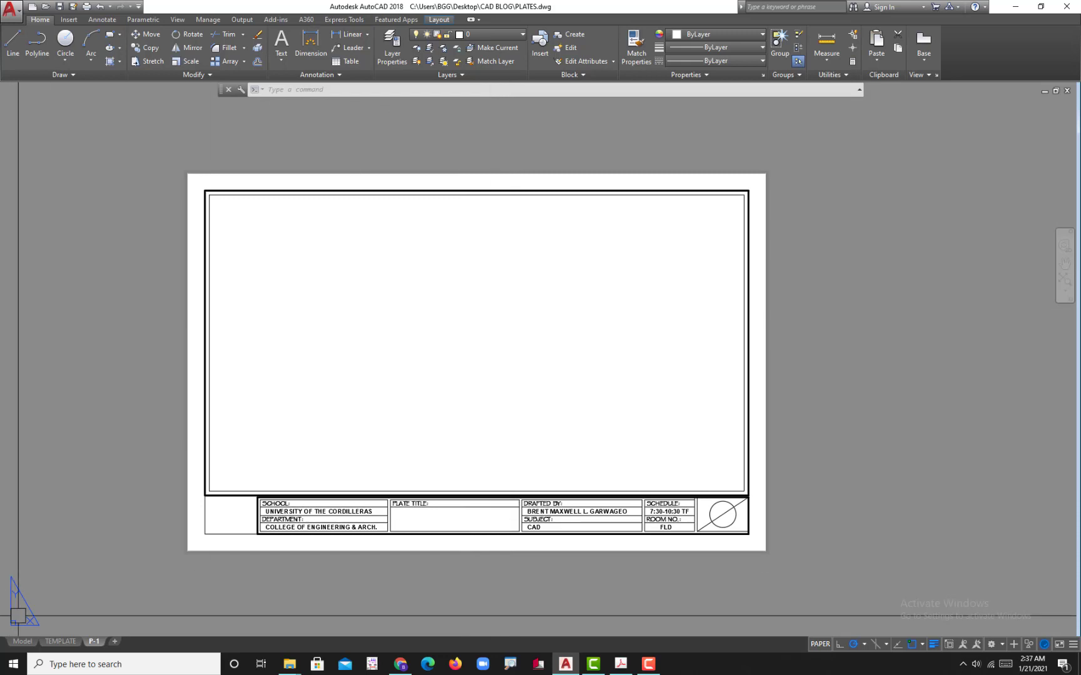
Switch to model space and open the Layer Properties Manager
click(23, 642)
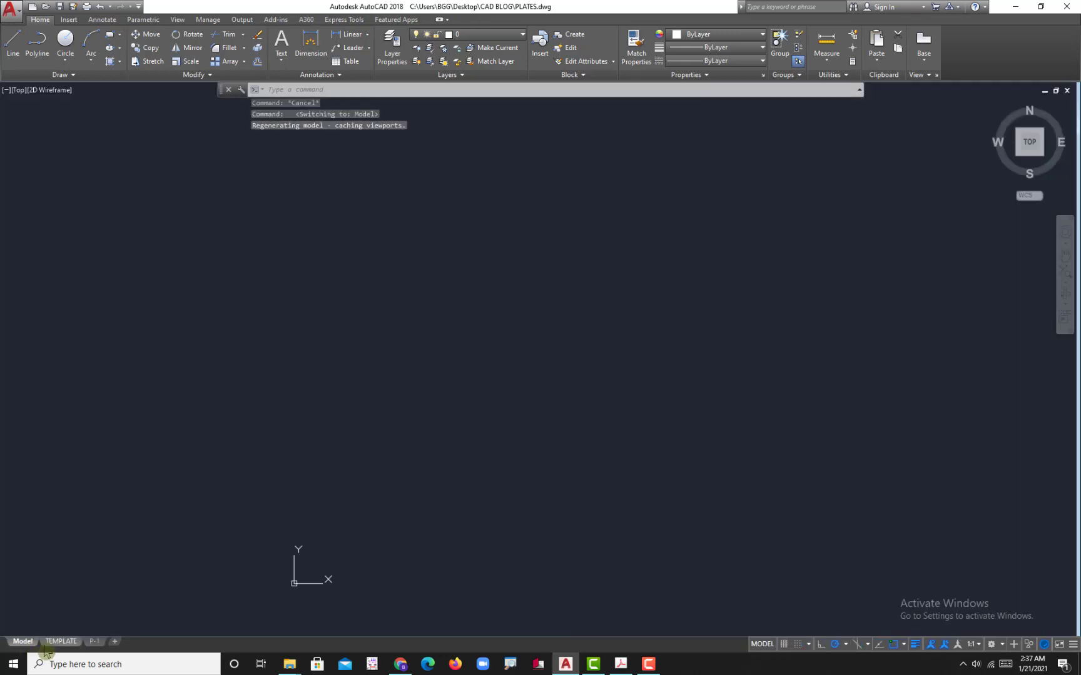
middle_drag(242, 415, 257, 443)
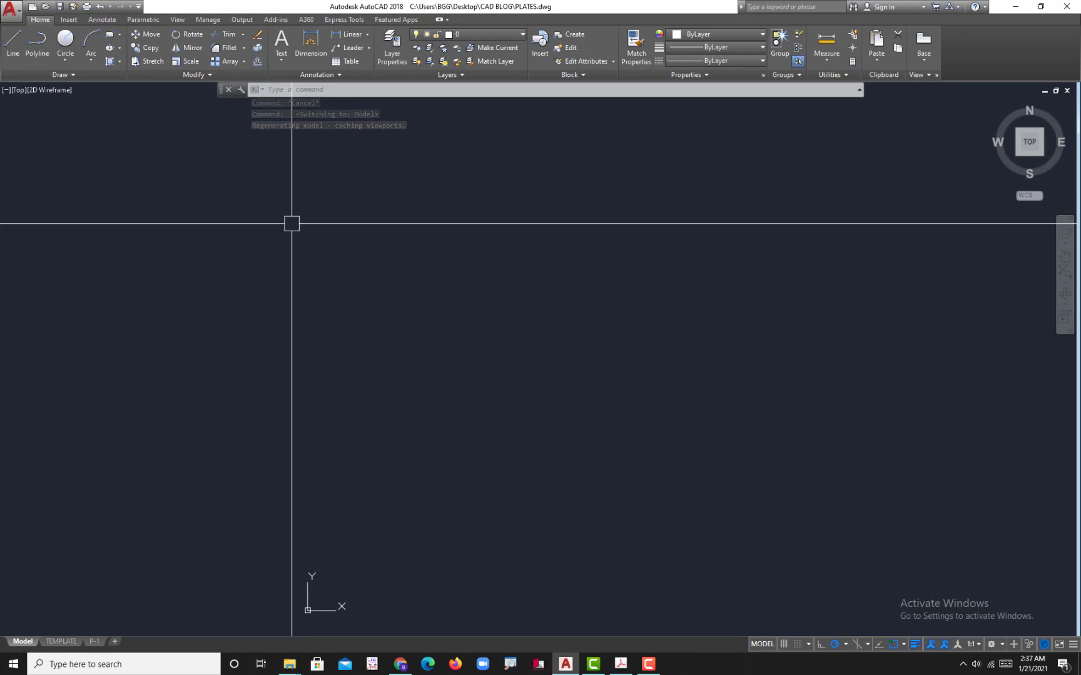
text(L)
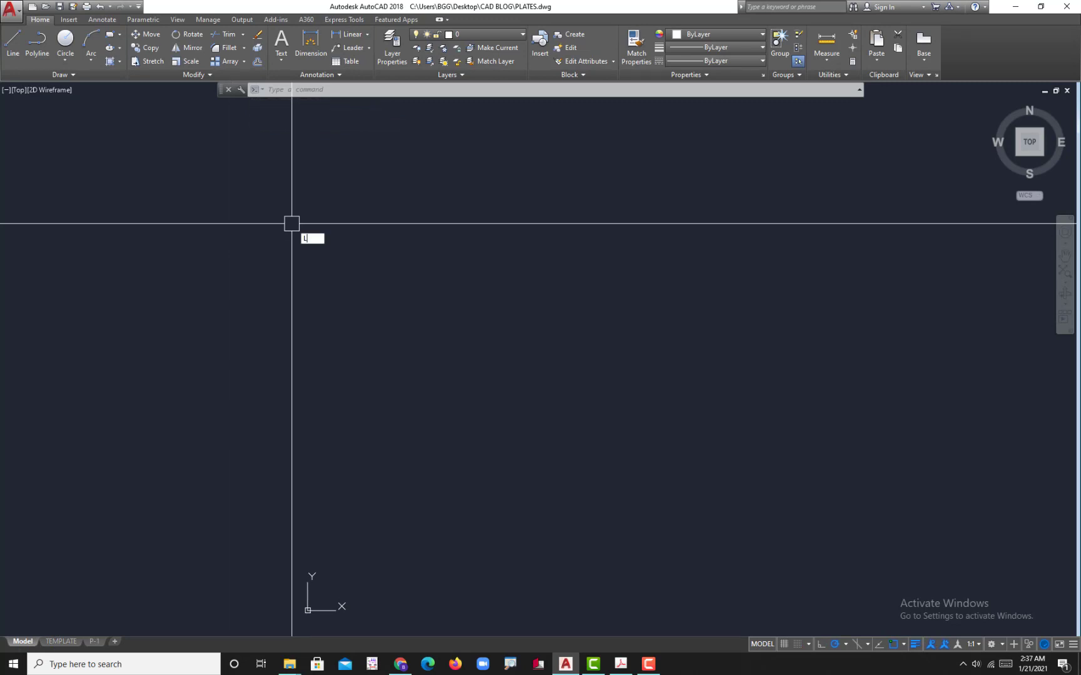
text(A)
key(Return)
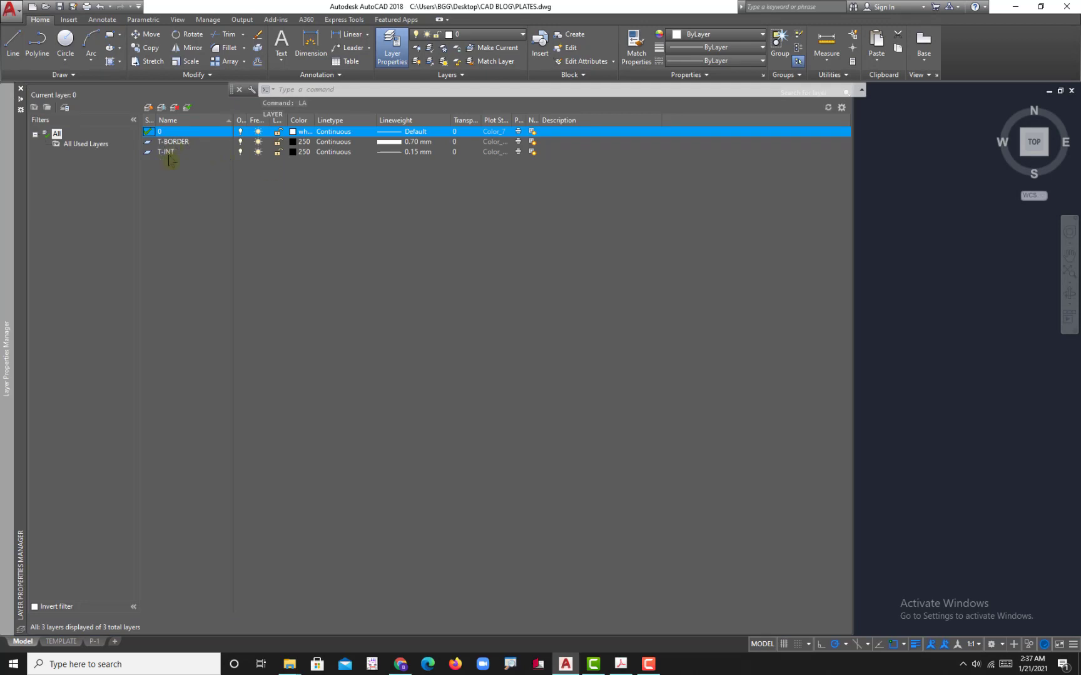
Create a layer named M-BORDER and set its color to cyan
click(149, 109)
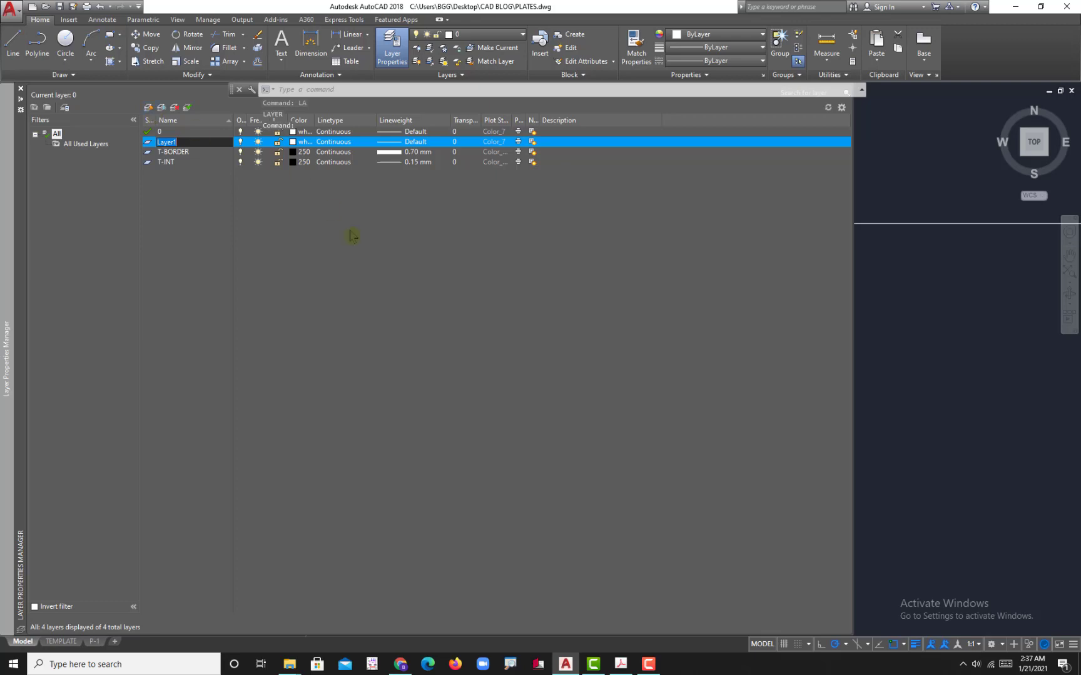
text(M-BORDER)
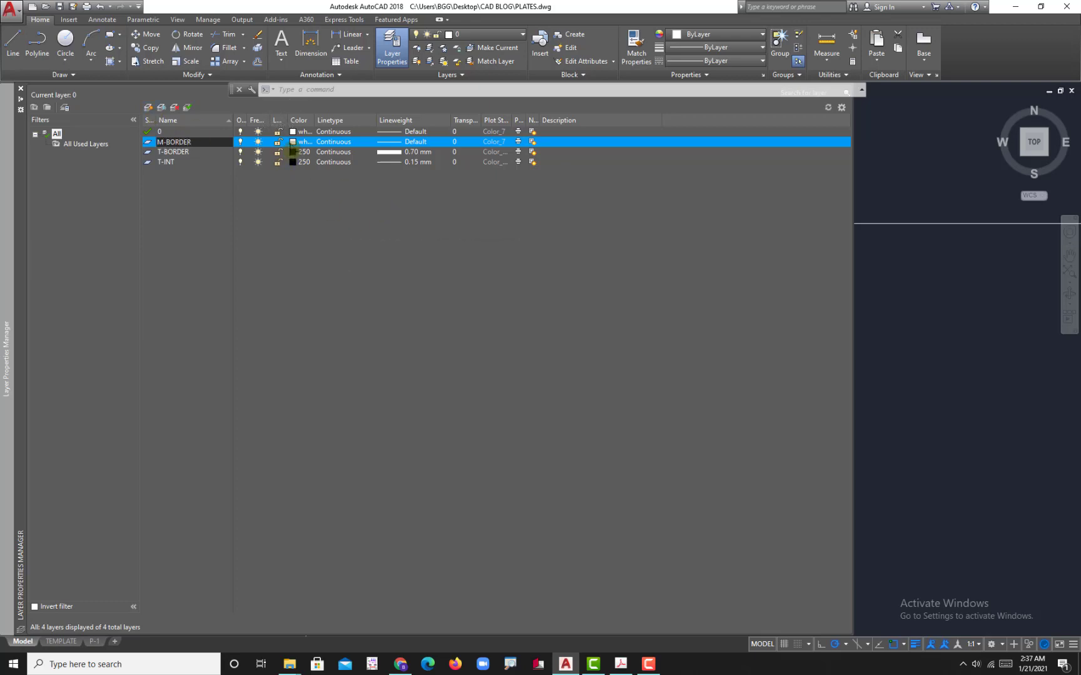
click(293, 142)
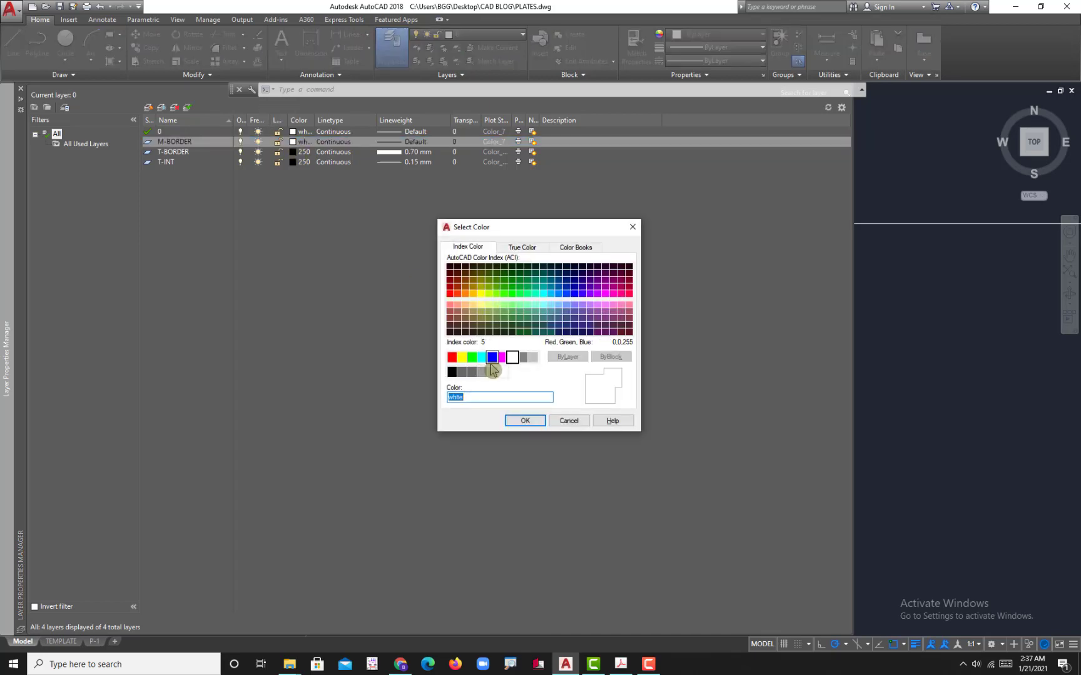
click(493, 357)
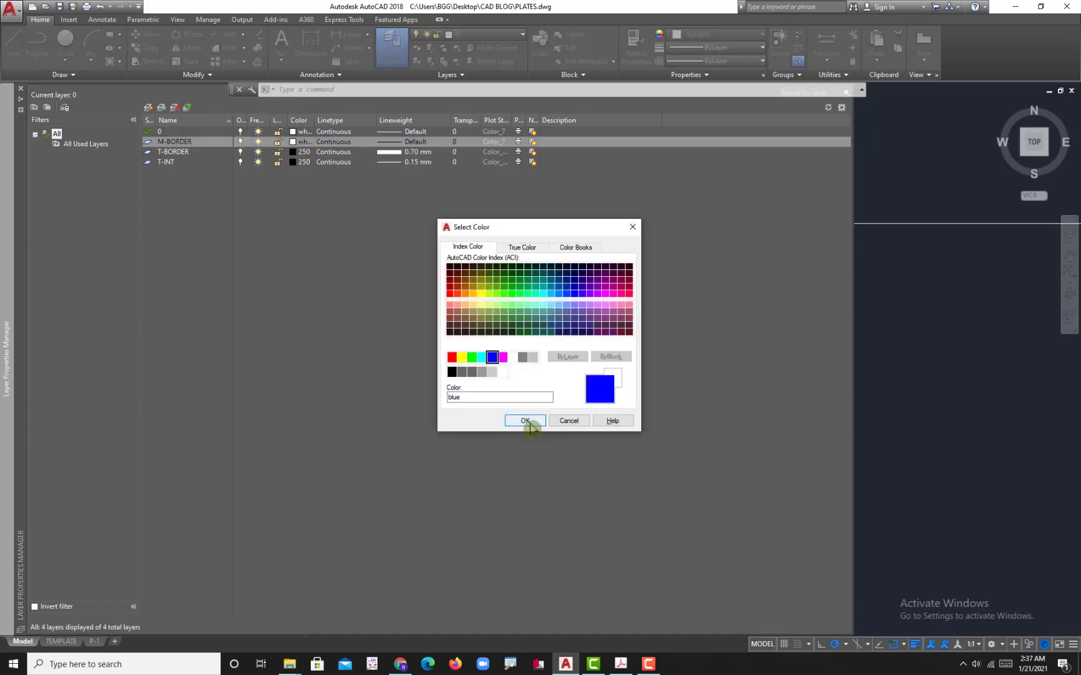
click(482, 358)
click(521, 422)
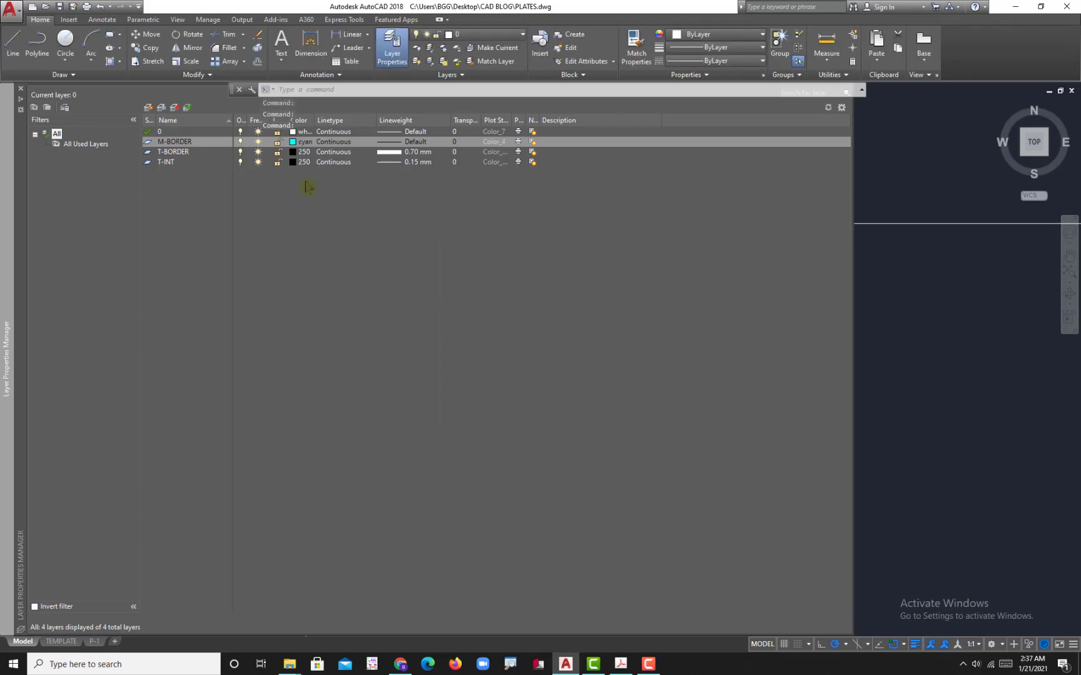
Set the M-BORDER layer's lineweight to 0.70 mm
click(416, 142)
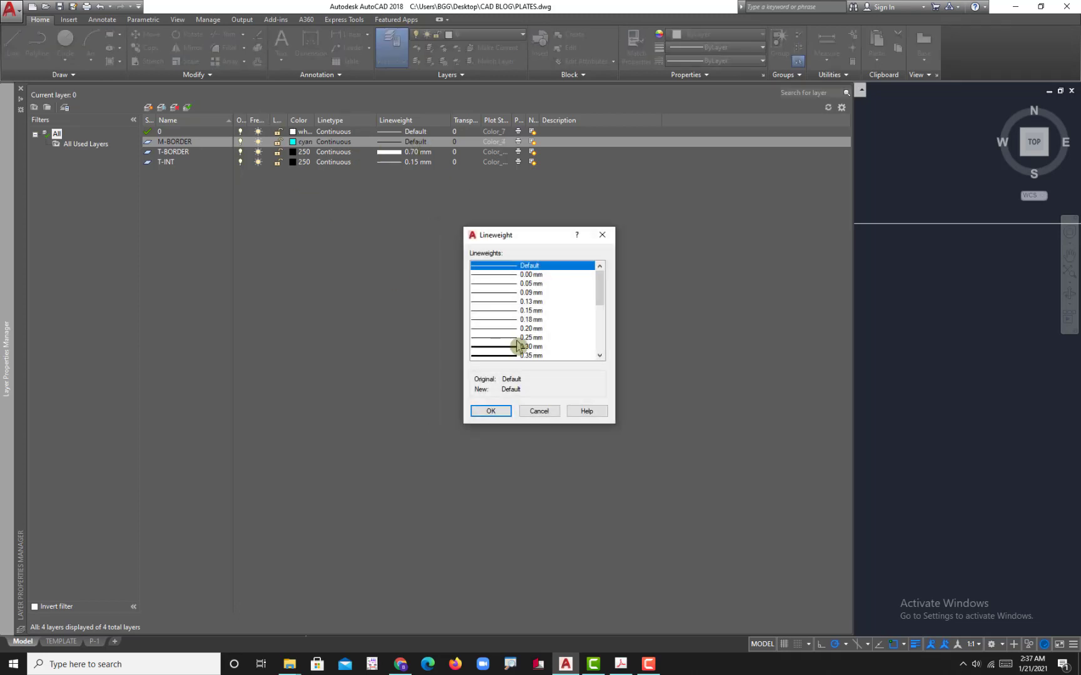
scroll(519, 350, down, 1)
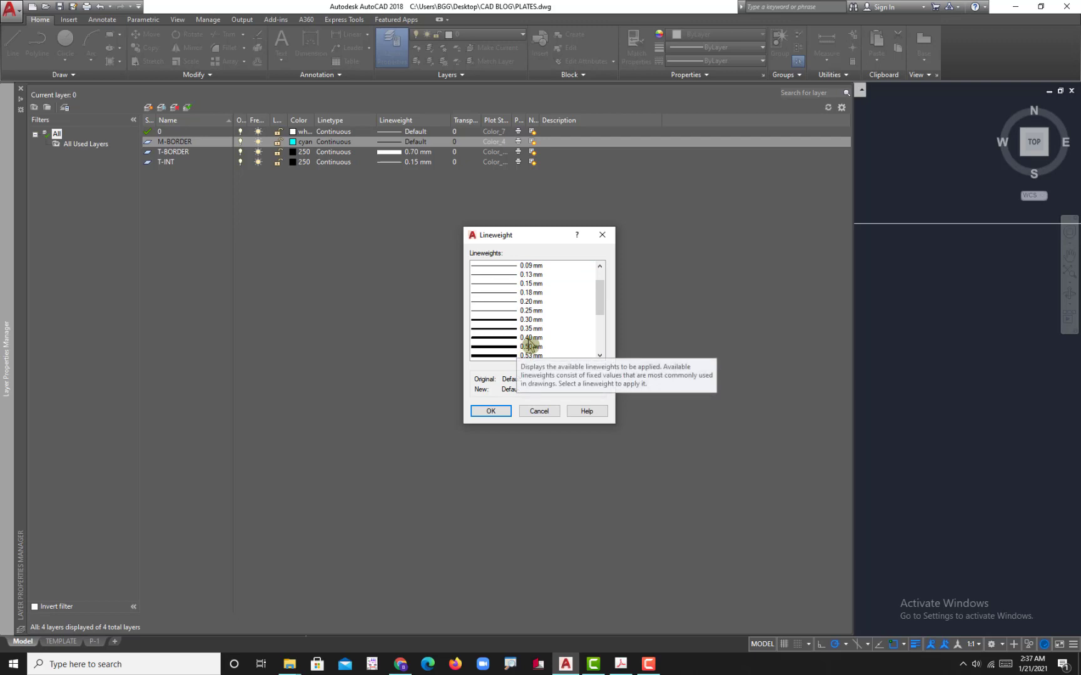
scroll(528, 344, down, 2)
click(529, 346)
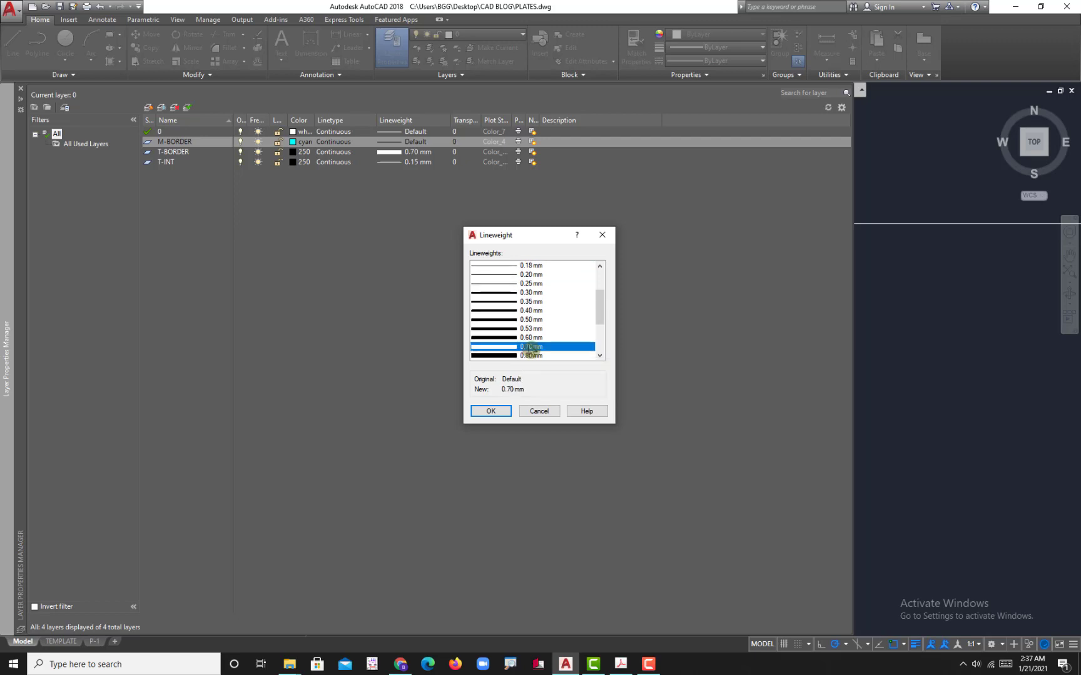
click(491, 411)
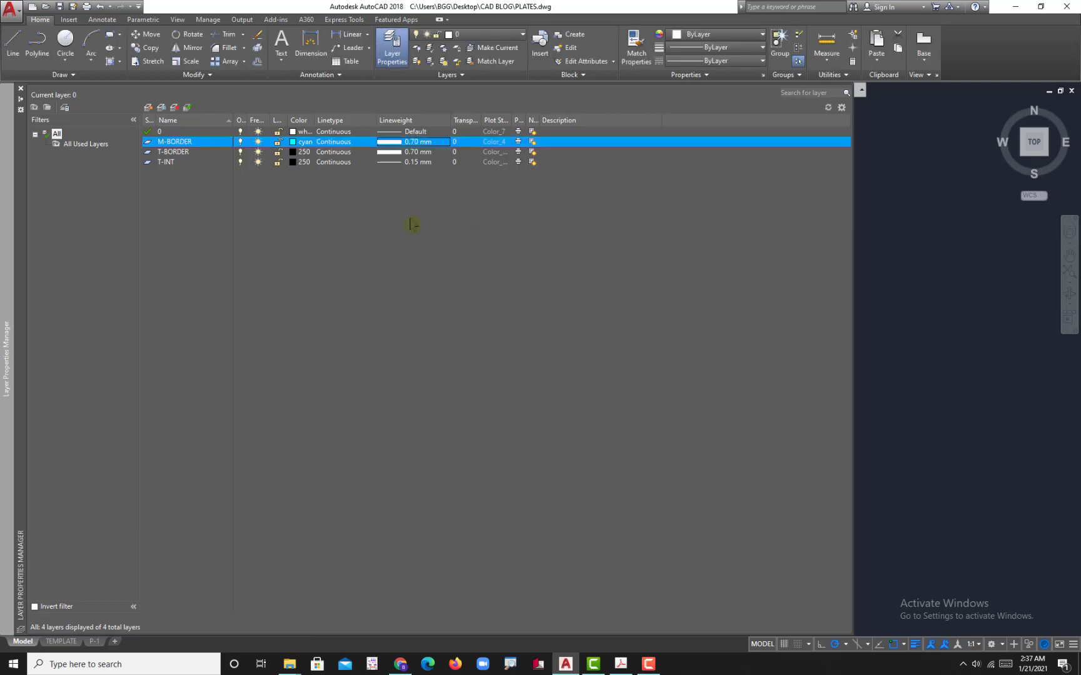
Create a layer named M-INT and set its color to red
click(149, 110)
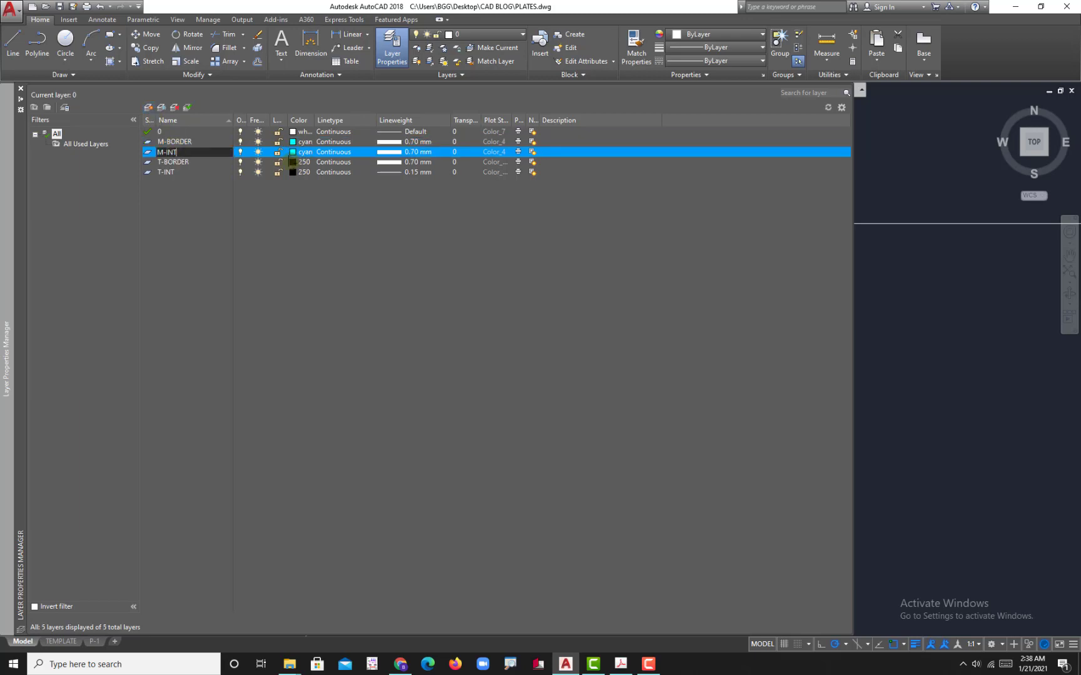
click(292, 151)
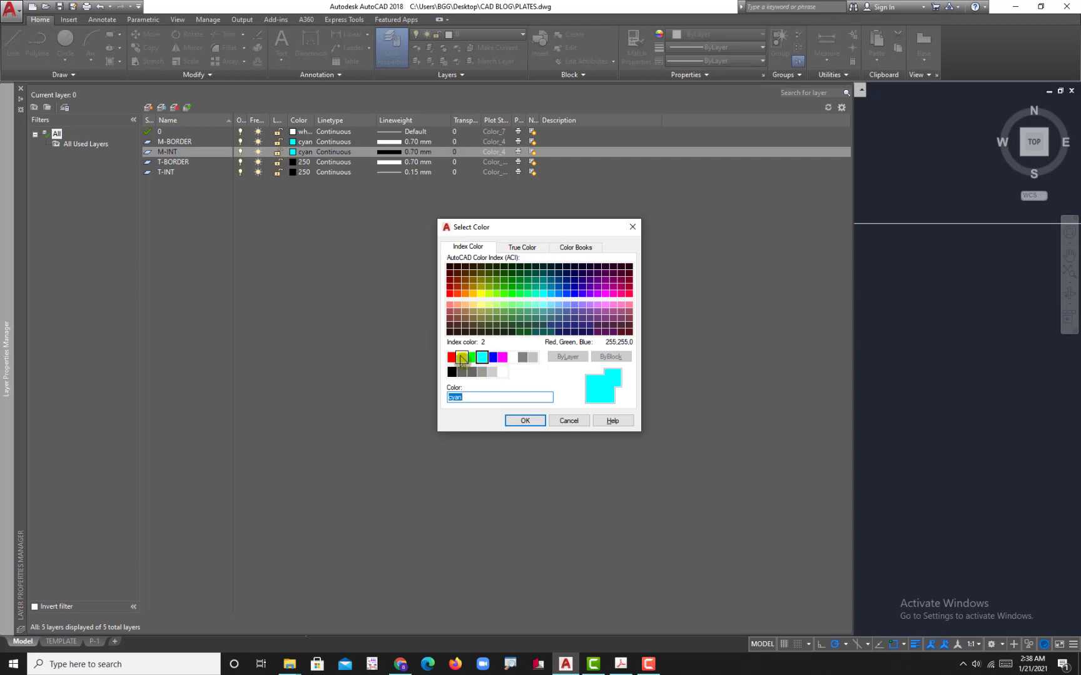
click(451, 357)
click(525, 421)
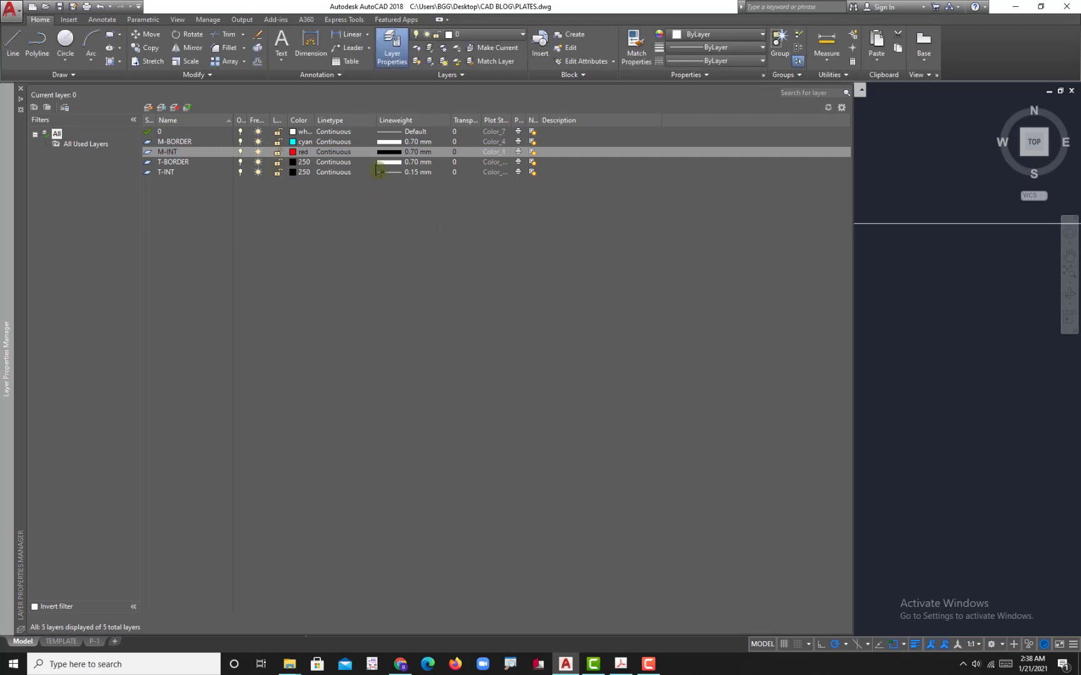
Set the M-INT layer's lineweight to 0.18 mm
click(413, 152)
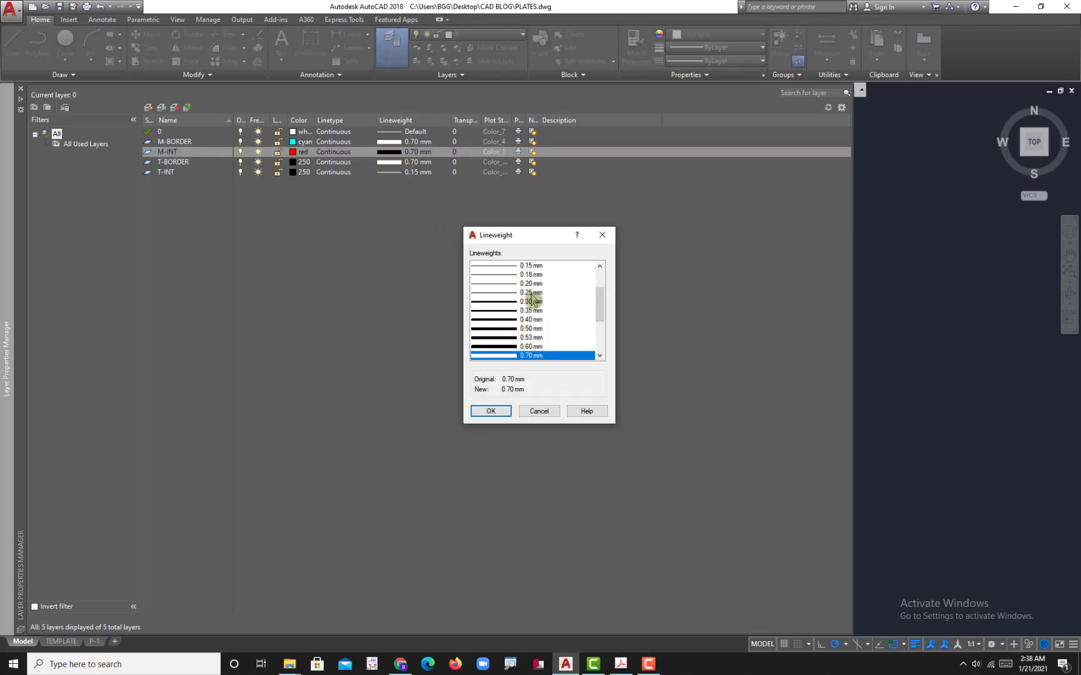
click(527, 274)
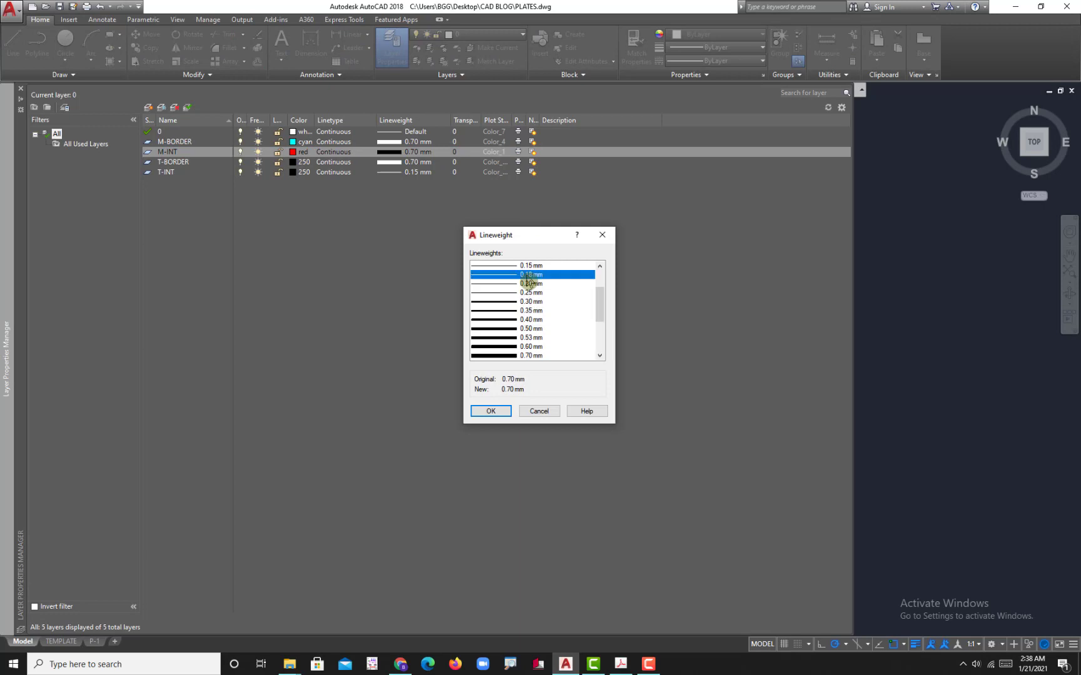
click(495, 411)
Create a layer named M-REF and set its color to 251
click(149, 108)
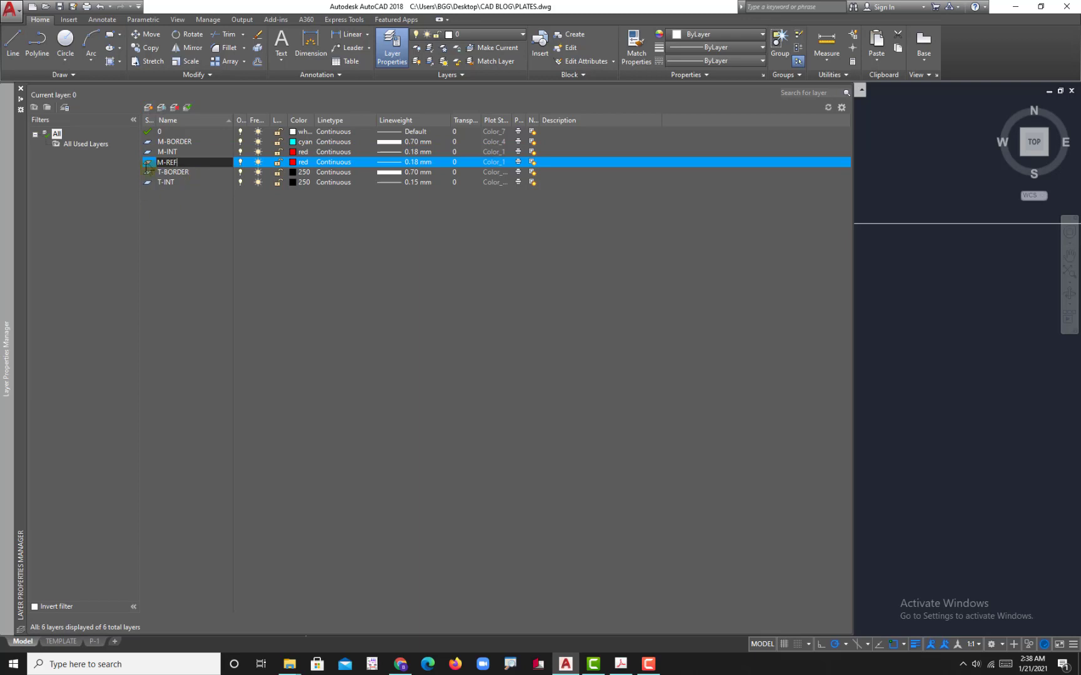
text(M-REF)
key(Return)
click(292, 162)
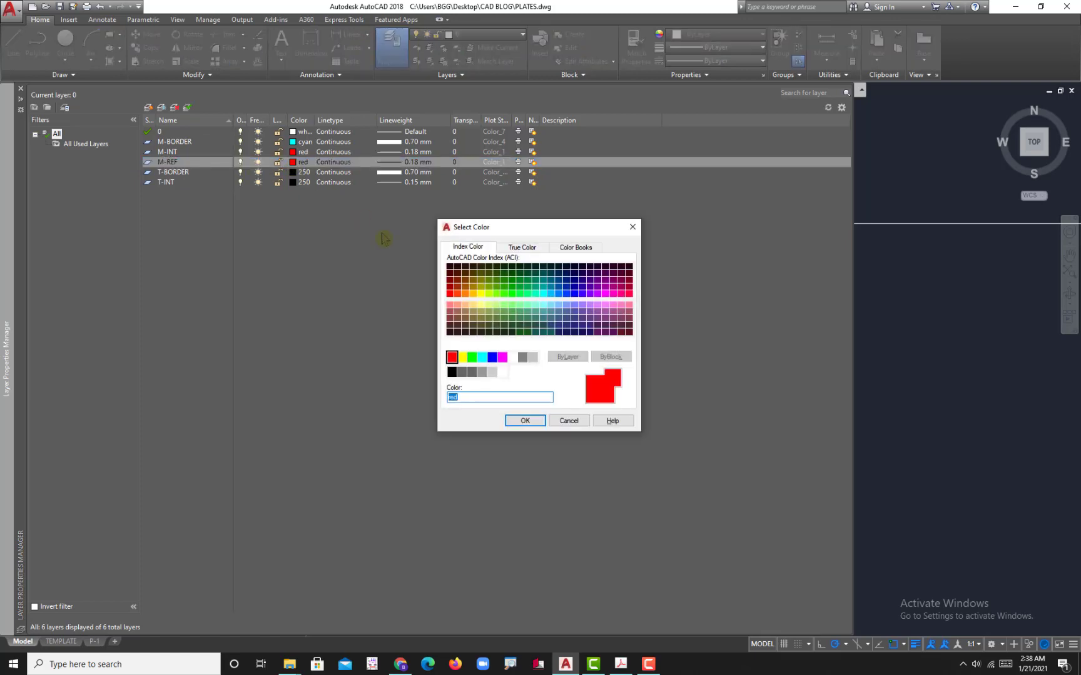
click(462, 376)
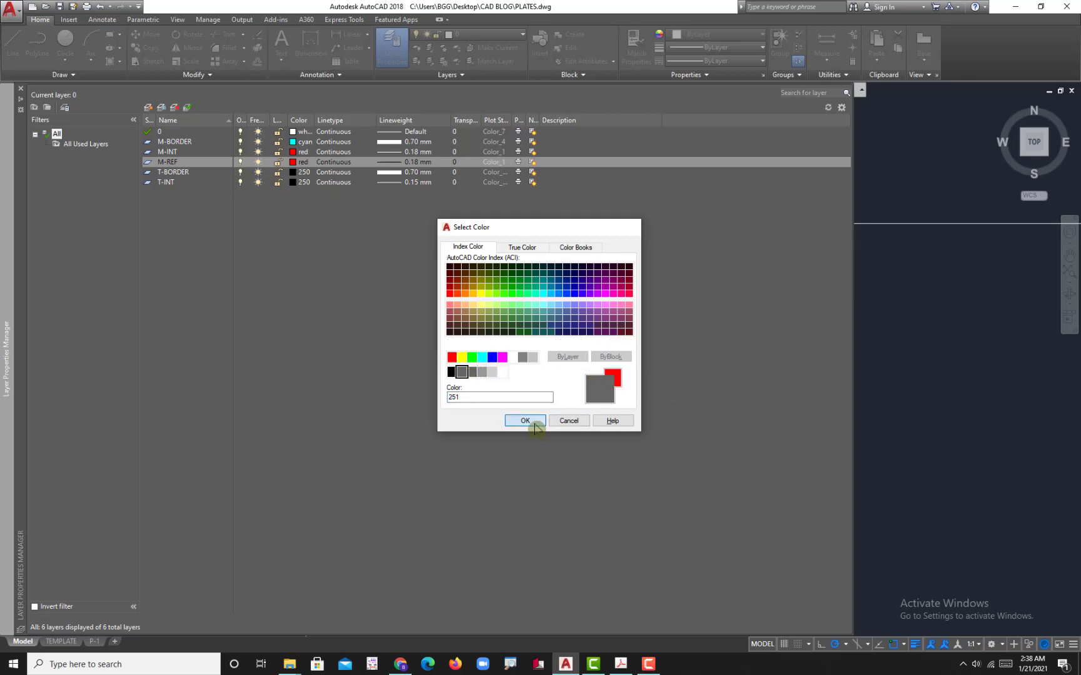
click(531, 420)
Set the M-REF layer's lineweight to 0.05 mm, and make M-BORDER the current layer
click(417, 162)
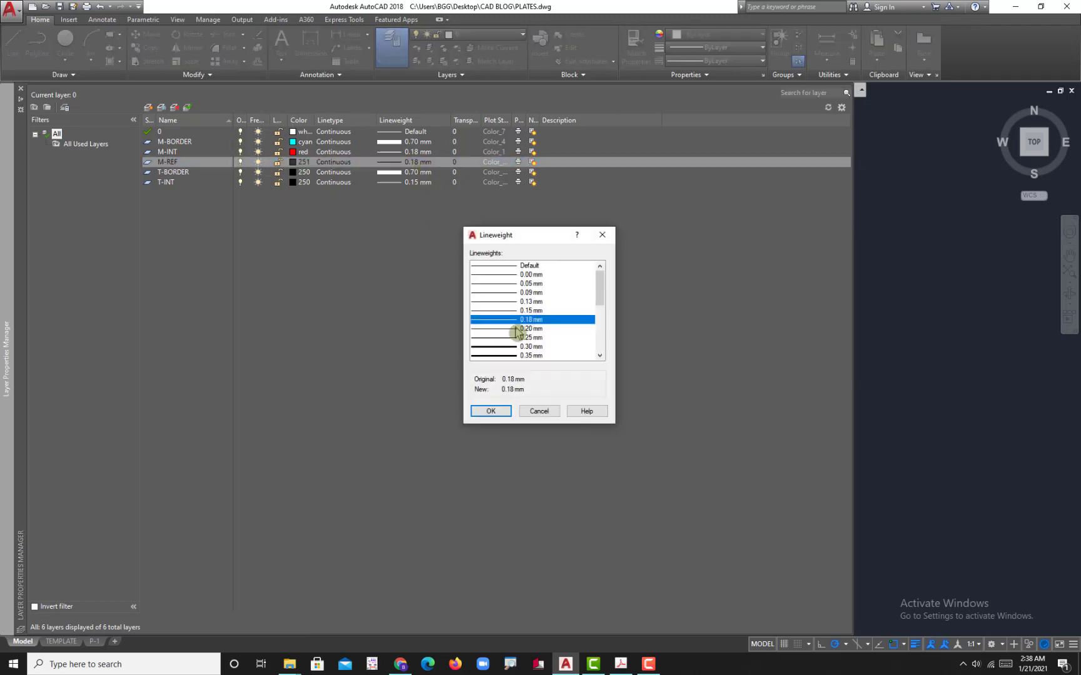
click(531, 283)
click(491, 411)
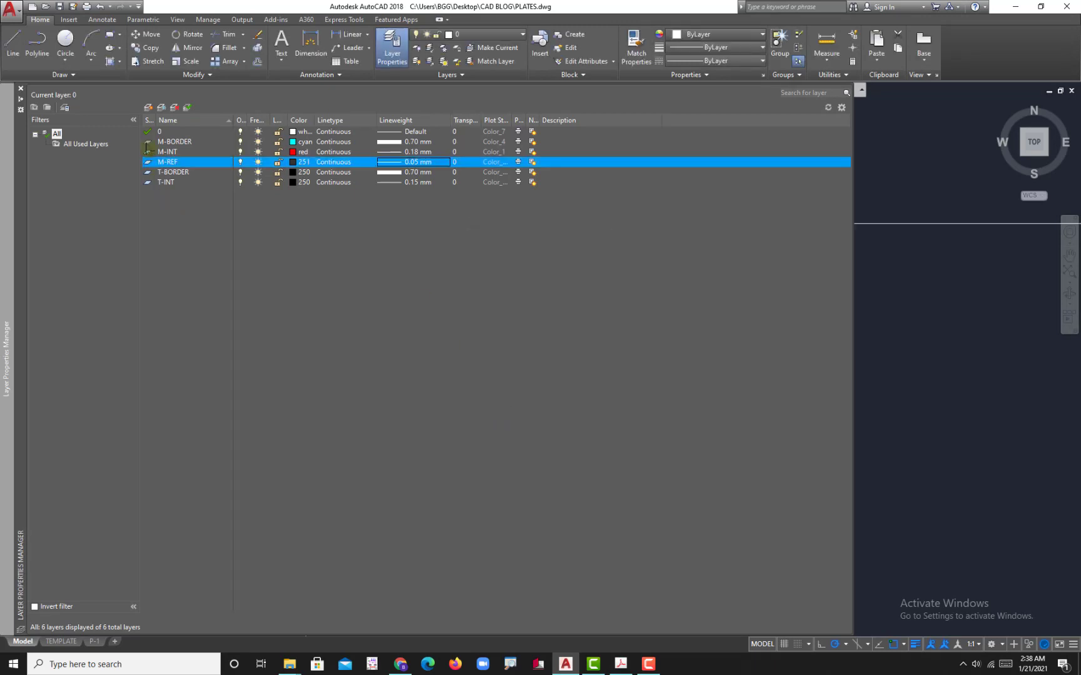
click(147, 143)
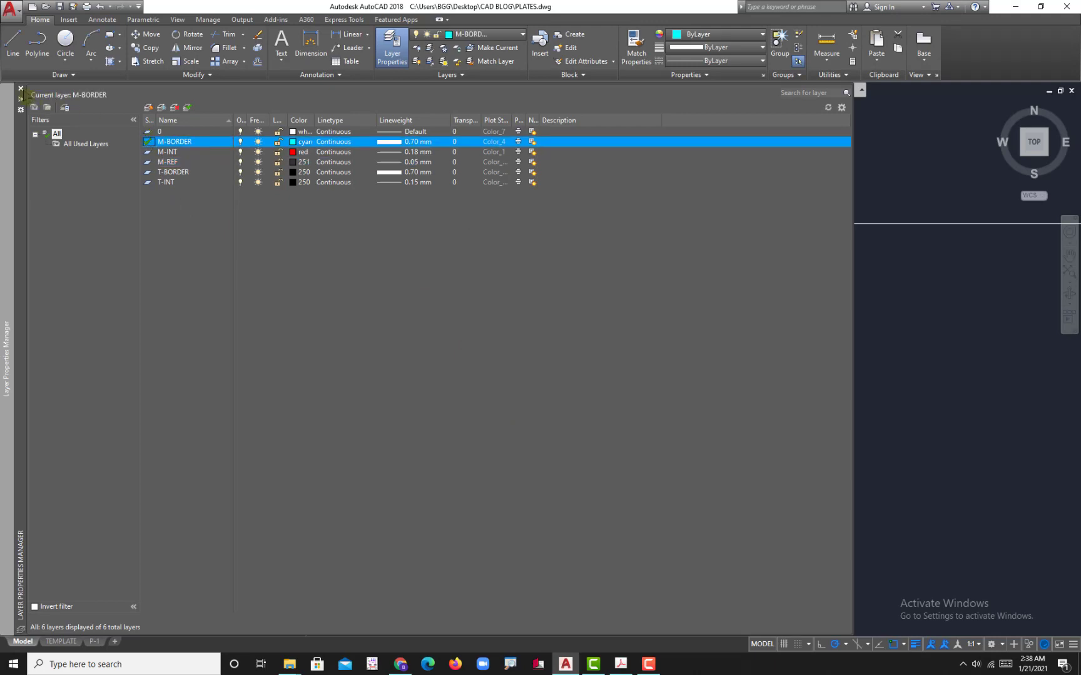
click(21, 88)
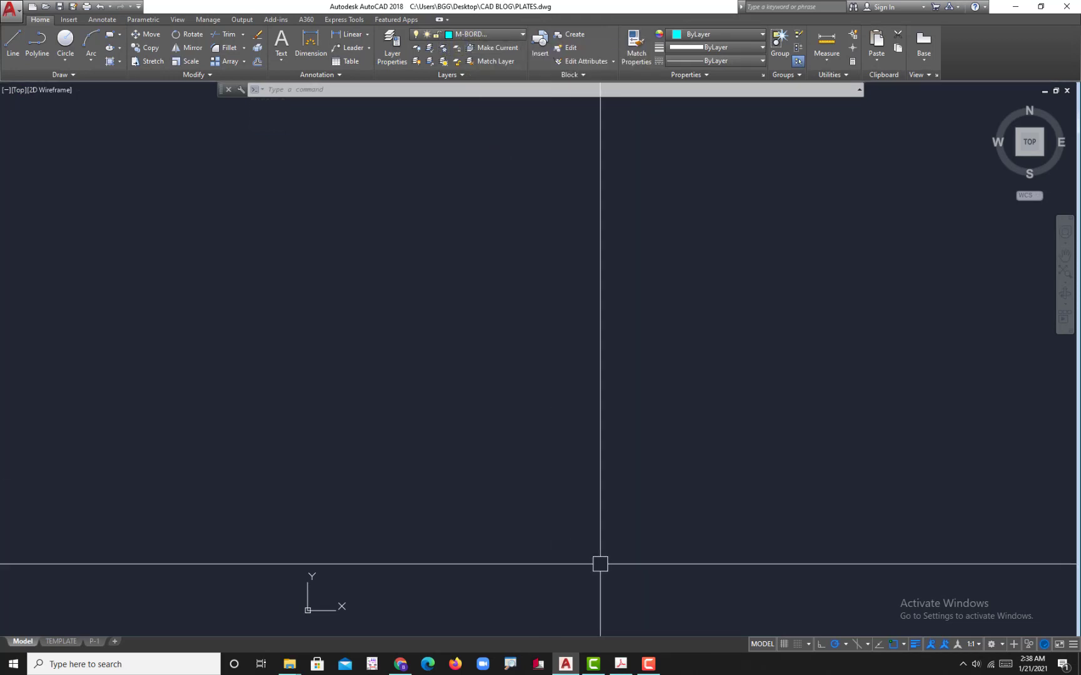
Switch to Acrobat and examine the lower-left corner and dimensions of the 1:15 plan on The Line Command plate
click(621, 664)
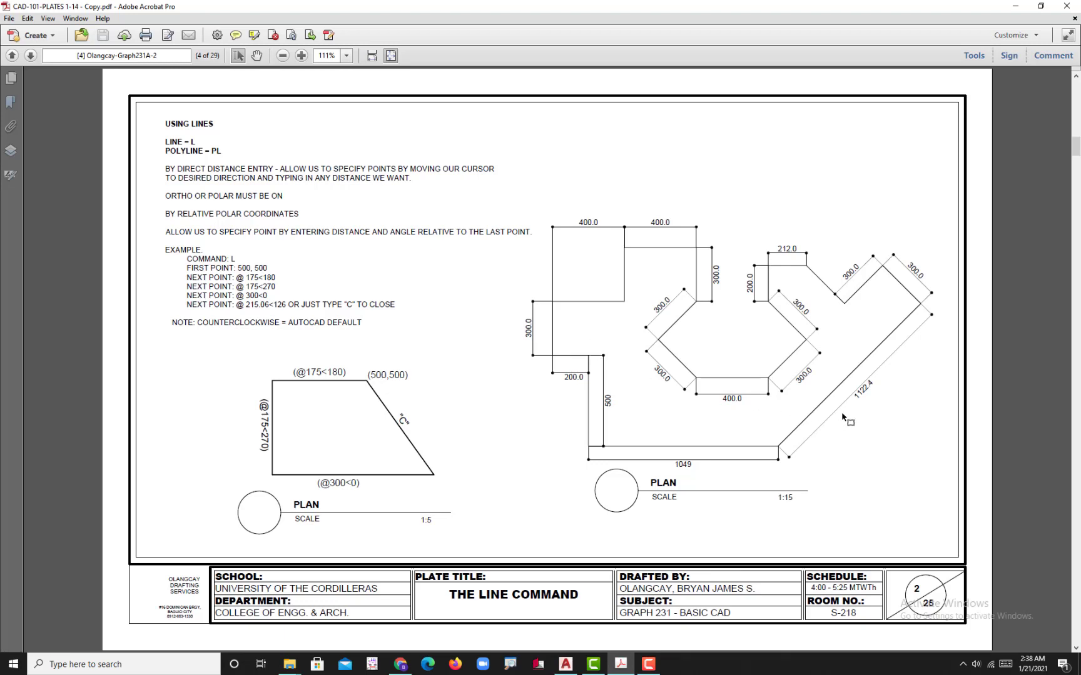
ctrl+scroll(848, 417, up, 2)
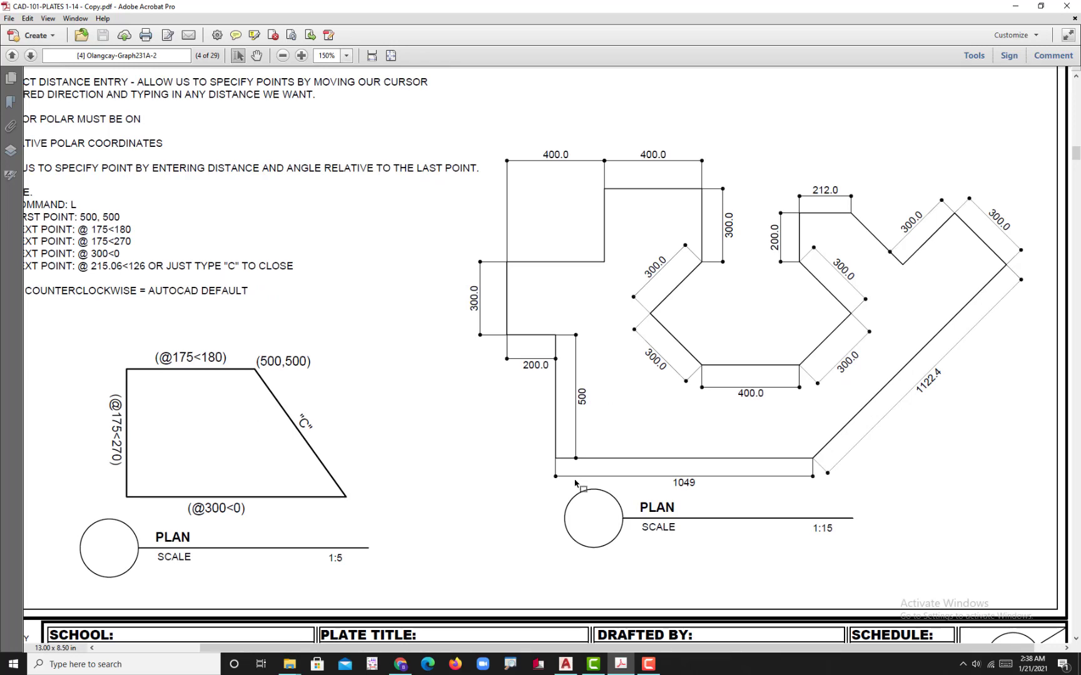
ctrl+scroll(574, 483, up, 5)
ctrl+scroll(530, 409, up, 1)
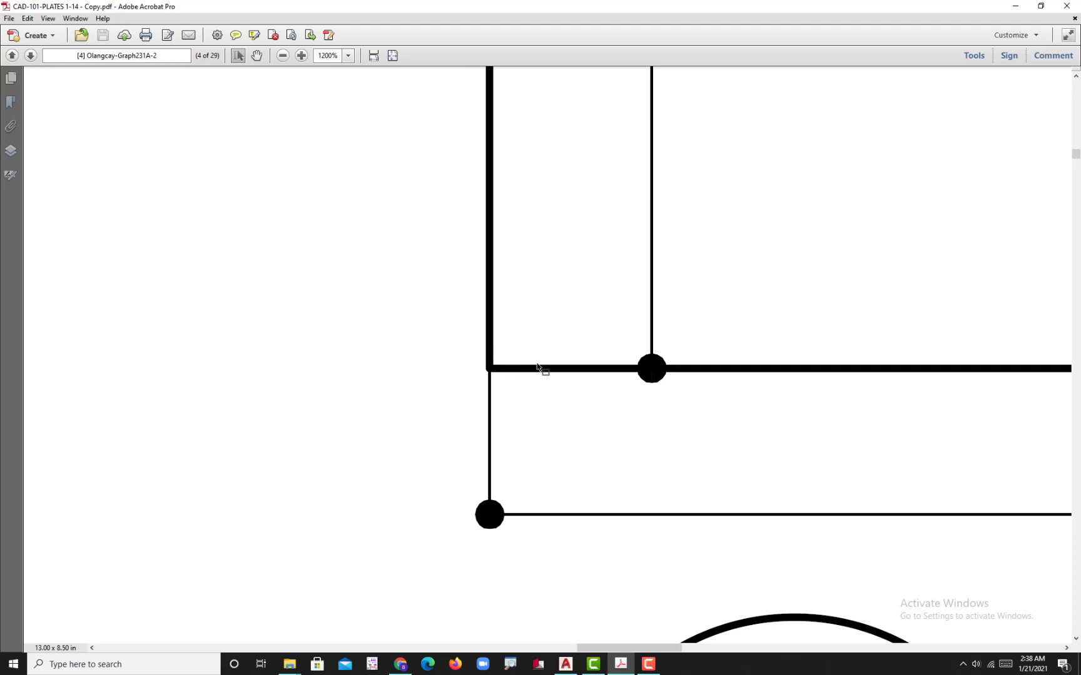
ctrl+scroll(688, 434, down, 1)
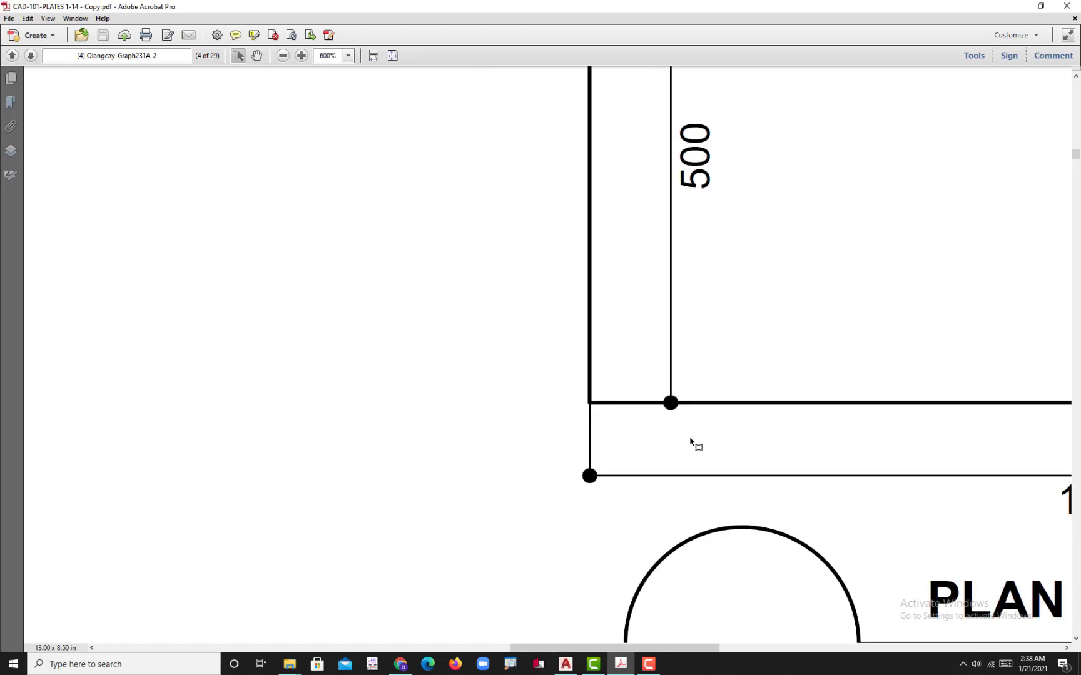
scroll(690, 439, down, 1)
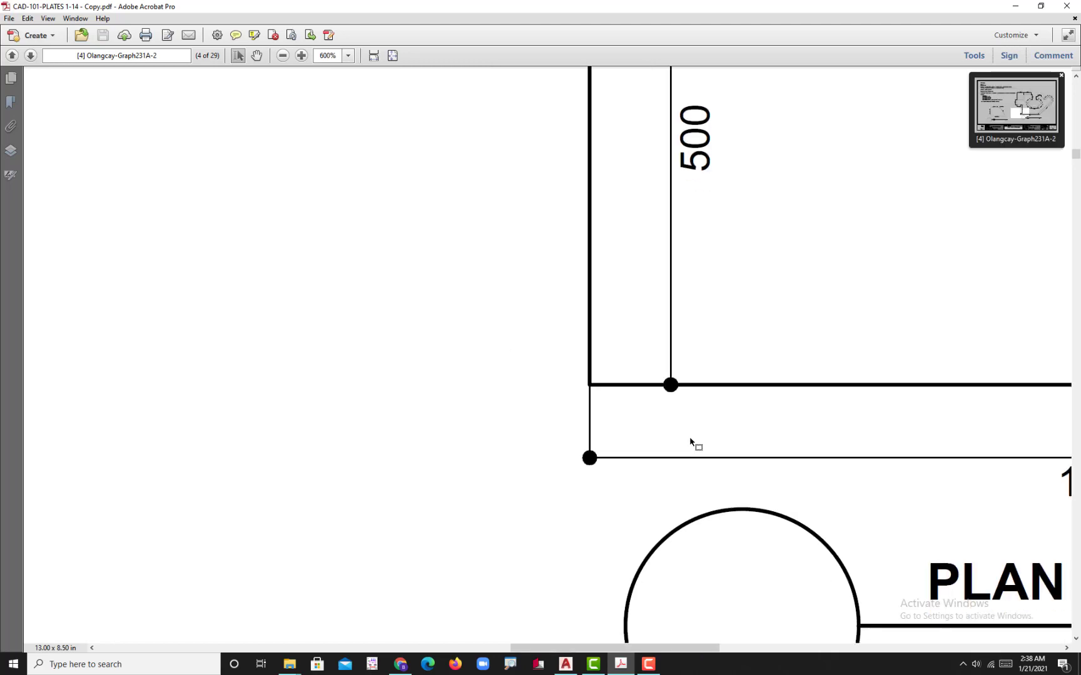
click(389, 57)
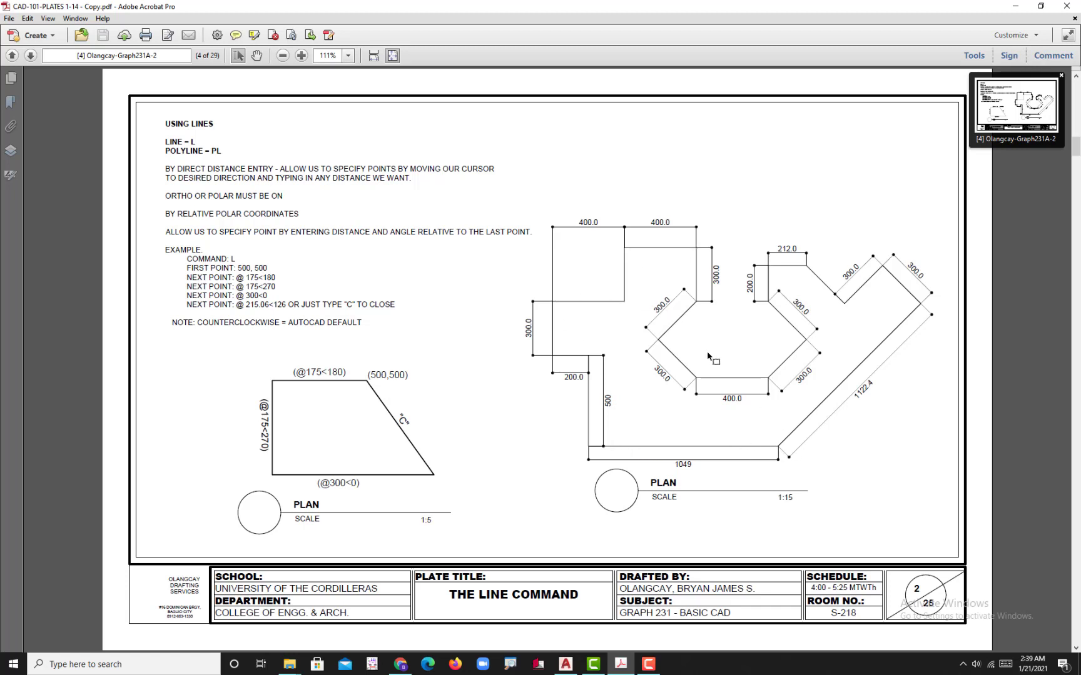
Back in AutoCAD, enable Ortho and start the plan's outline with a 1049-unit horizontal line running leftward from the base's right end
click(566, 664)
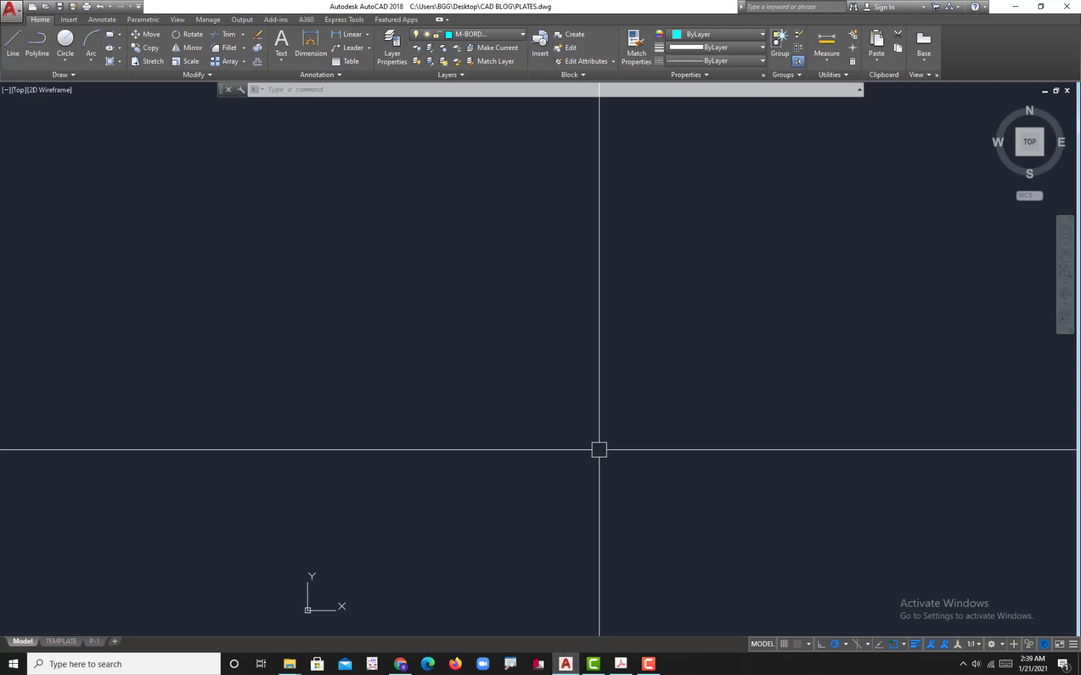
click(821, 645)
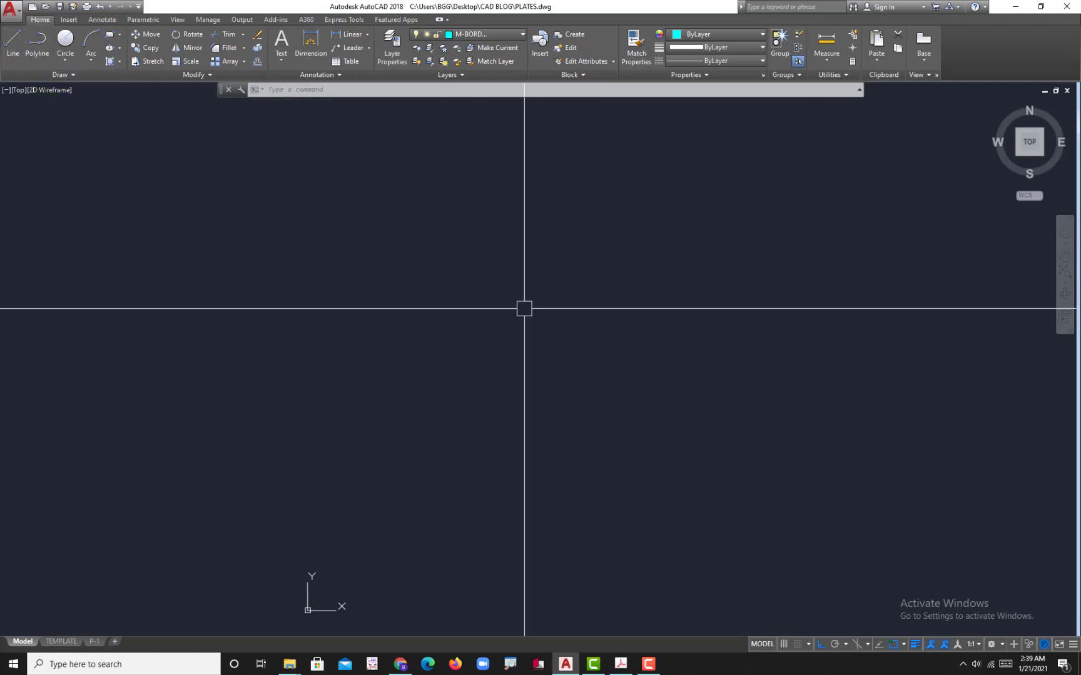
text(L)
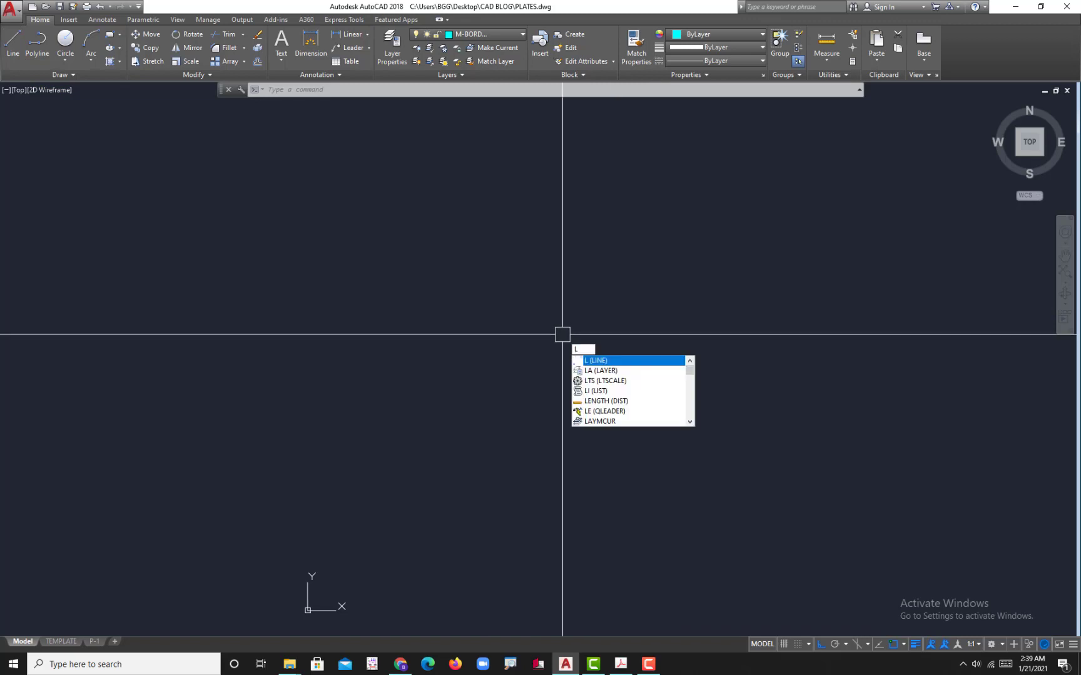
key(Return)
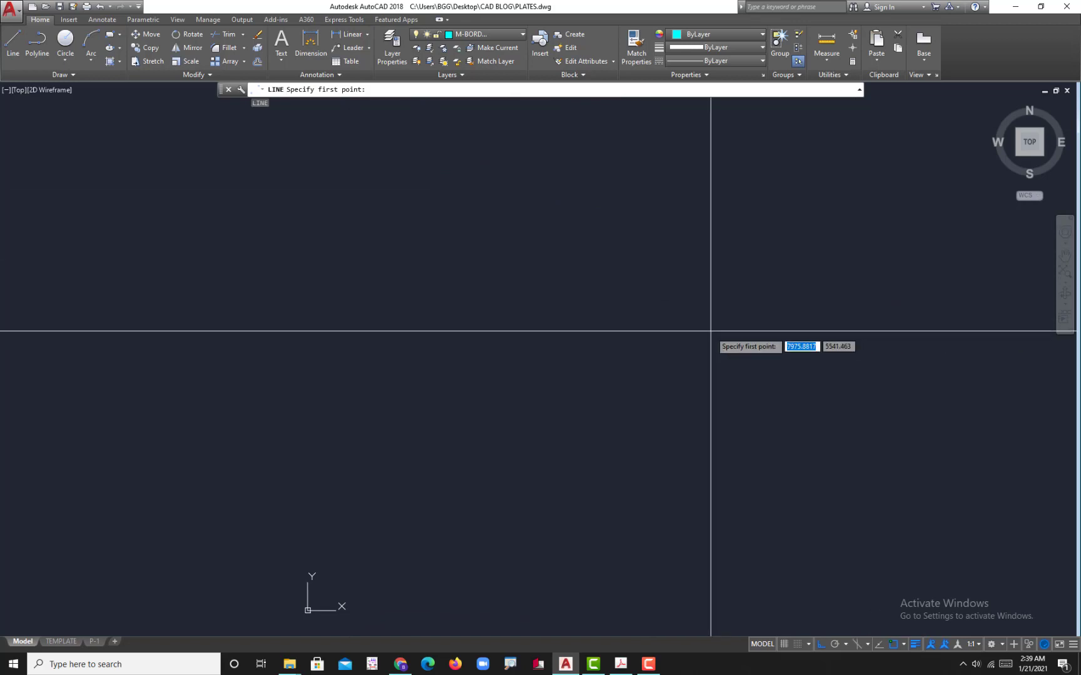
click(680, 398)
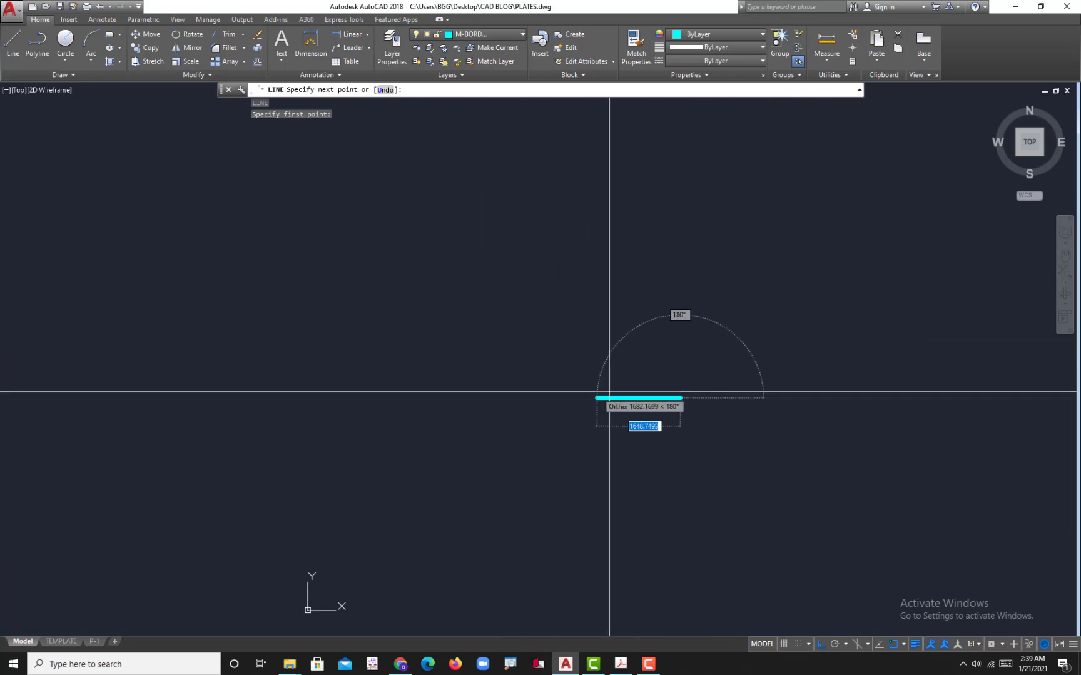
text(1)
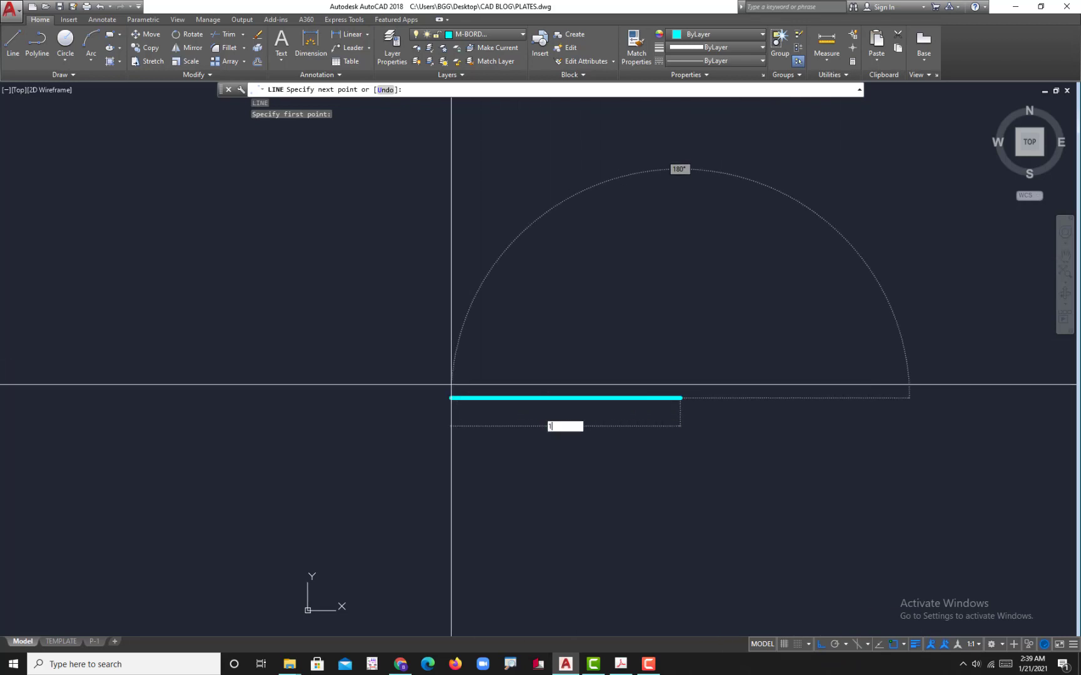
text(049)
key(Return)
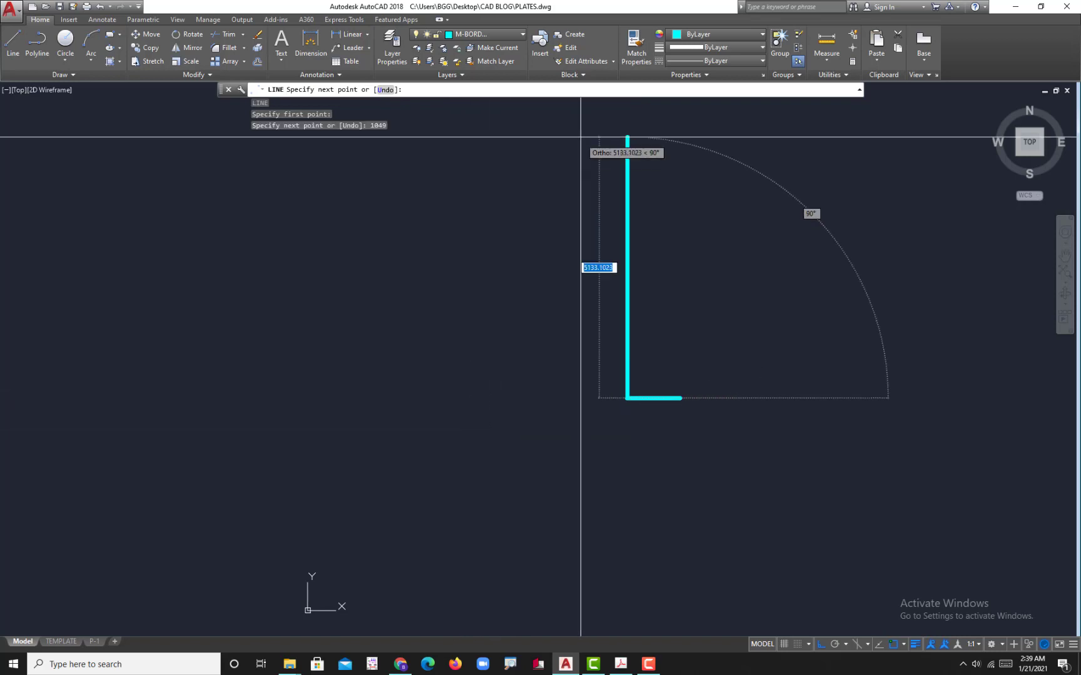
Continue the outline from the base's left end with a line 500 units upward and another 200 units to the left
text(500)
key(Return)
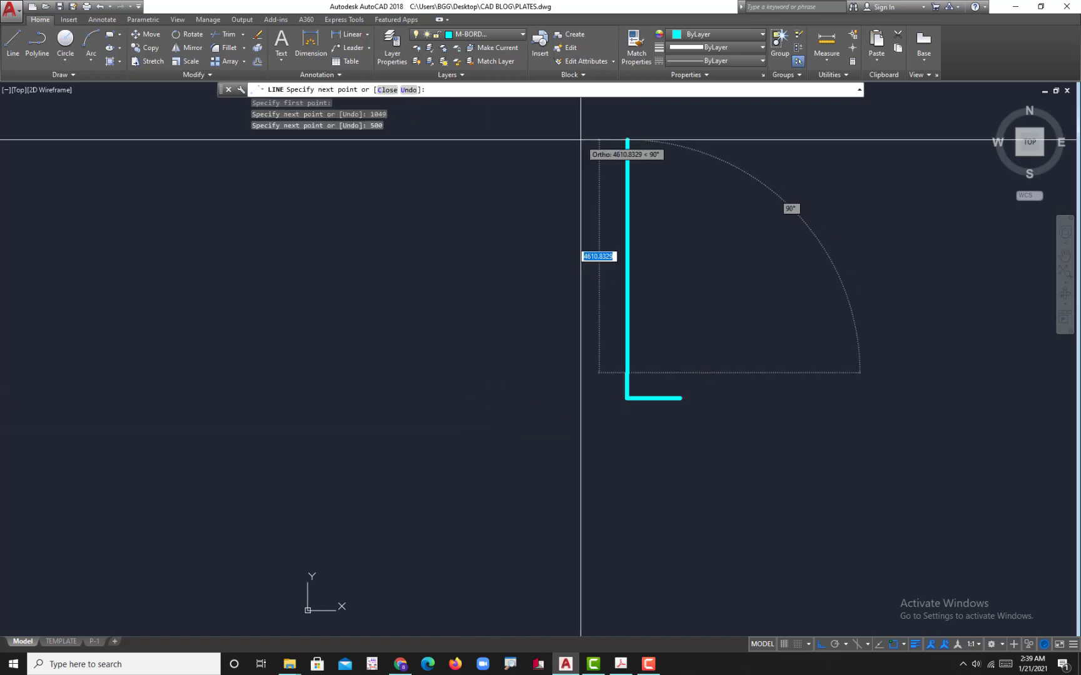
text(200)
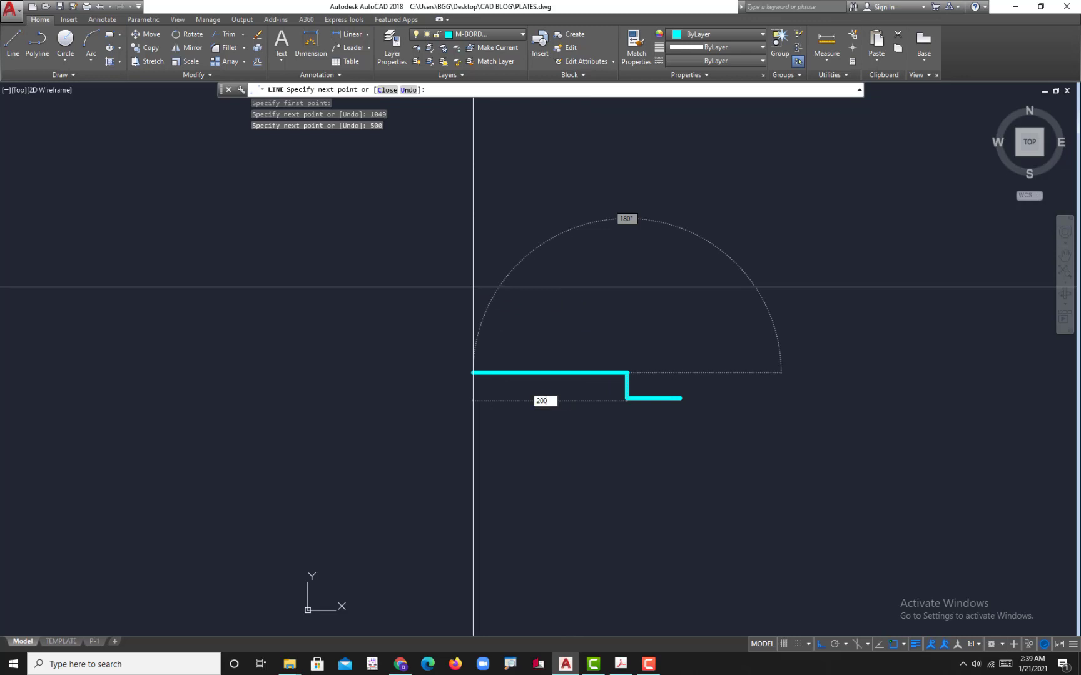
key(Return)
Check the reference plate, and extend the outline 300 units upward and 400 units to the right
scroll(571, 369, down, 2)
scroll(582, 249, up, 3)
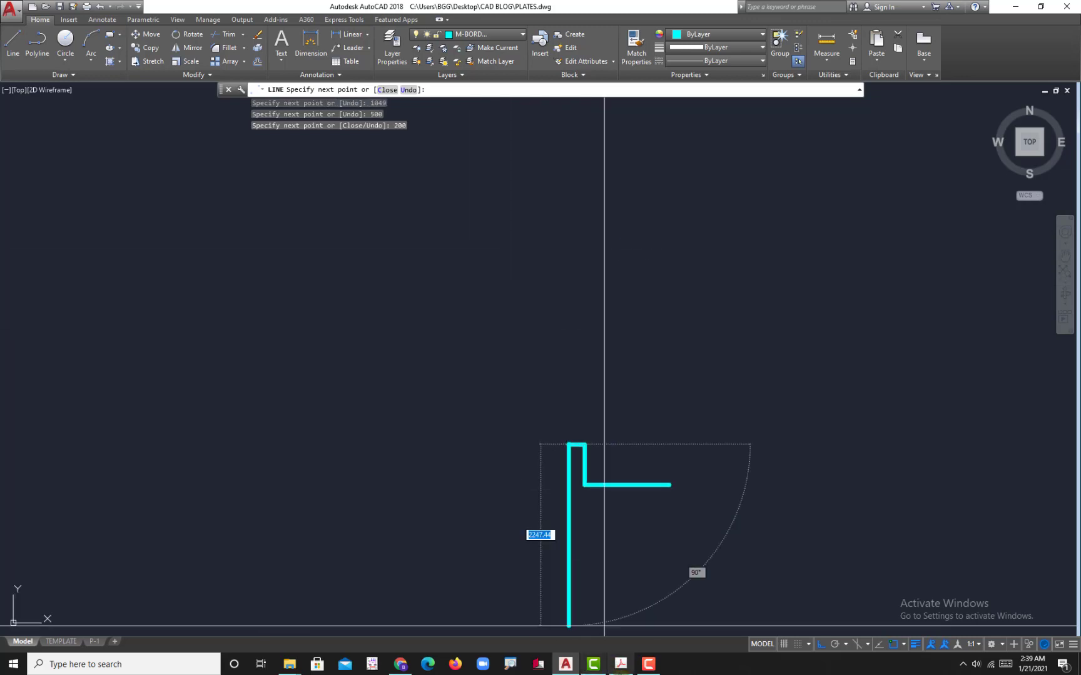
click(621, 665)
click(566, 664)
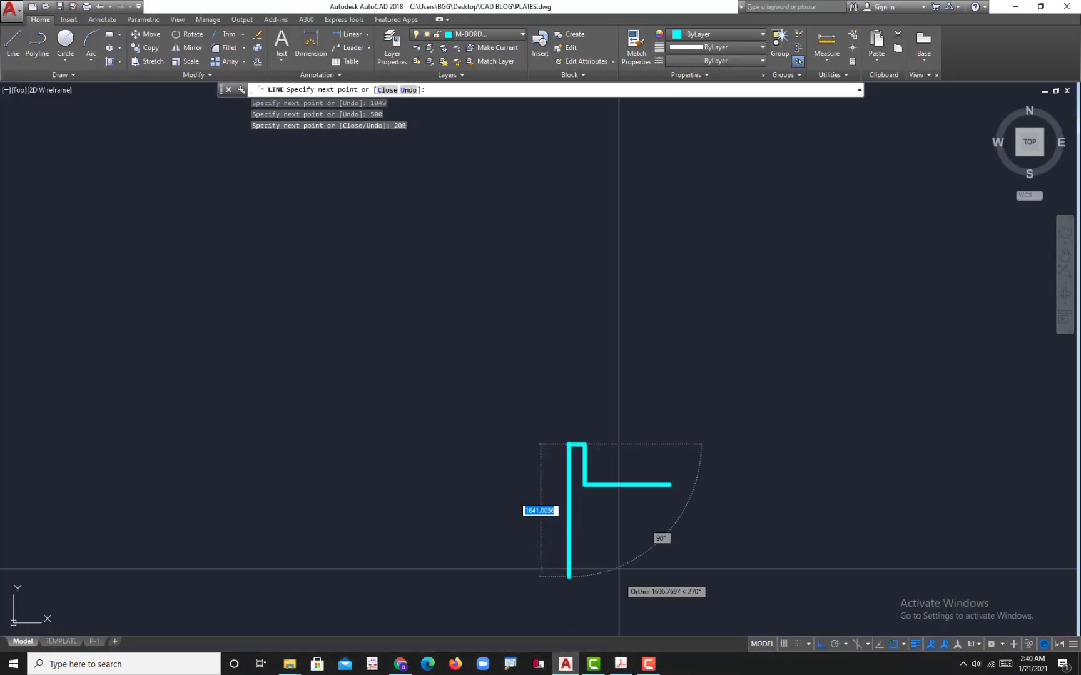
text(300)
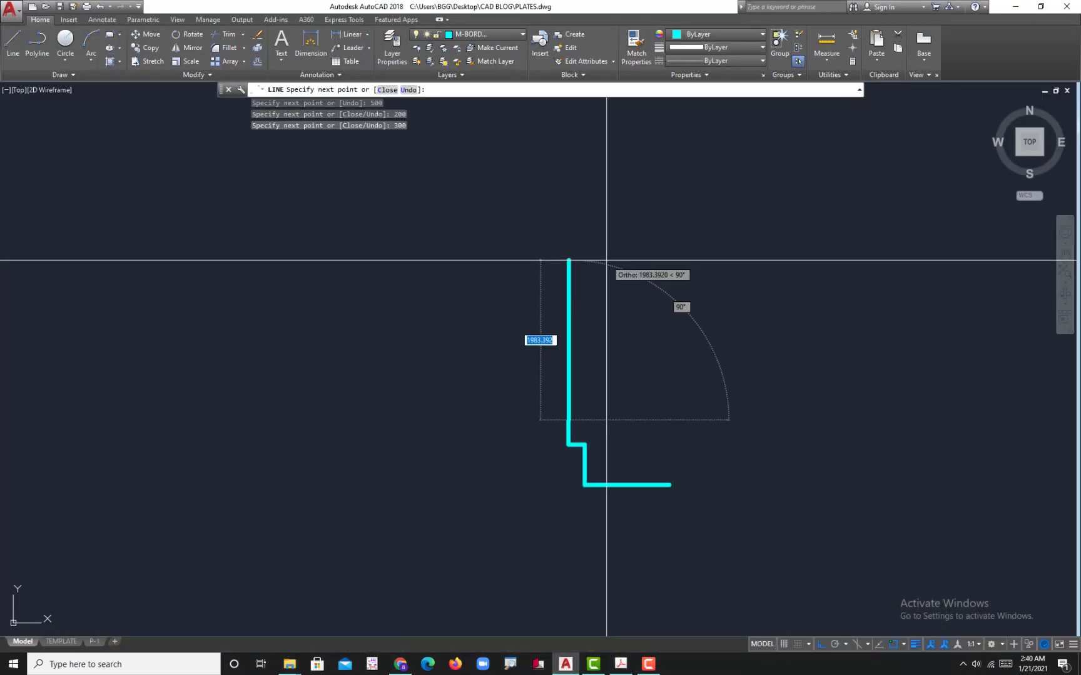
key(Return)
text(4)
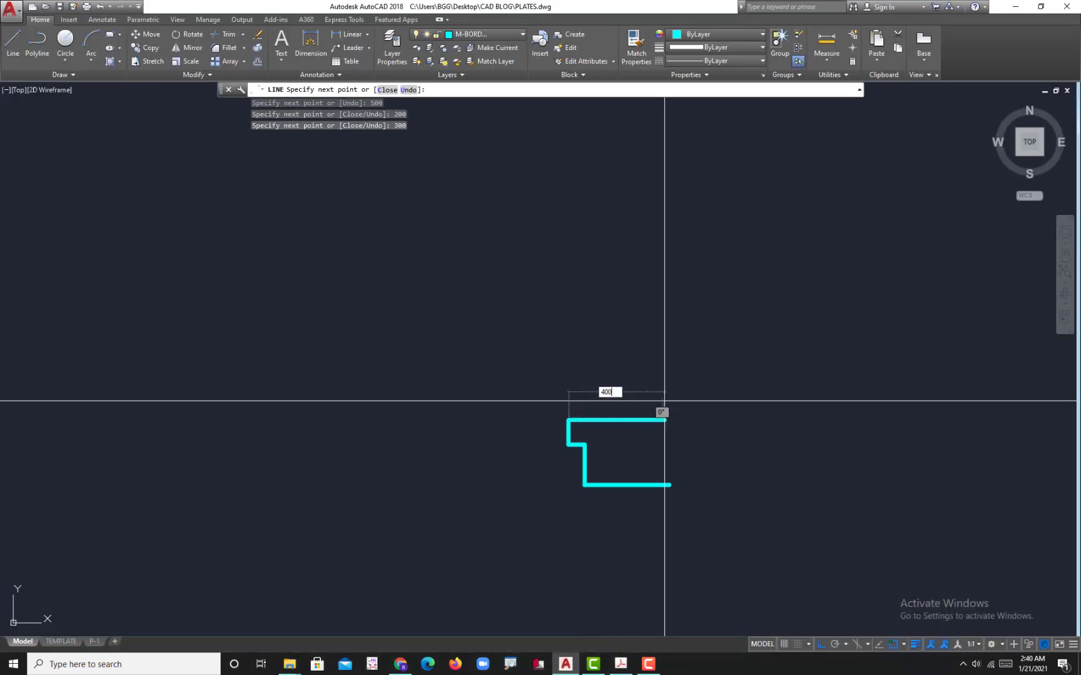
text(00)
key(Return)
Draw the outline's upper projection with segments of 300 units upward, 400 units to the right and 300 units downward
scroll(622, 375, up, 4)
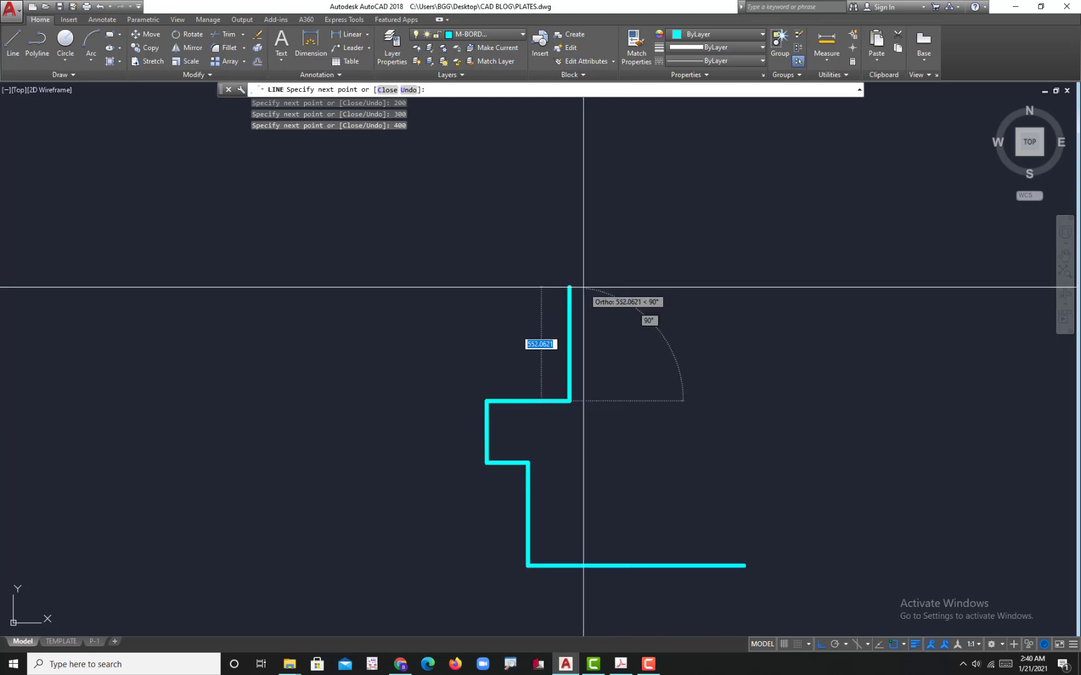
text(300)
key(Return)
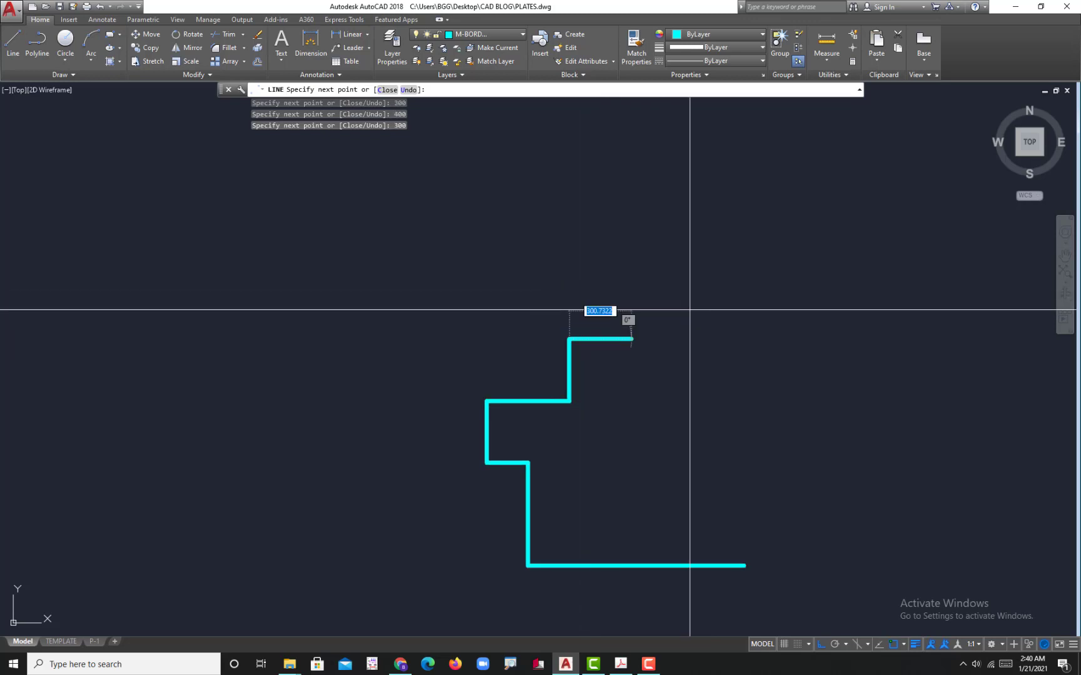
text(400)
key(Return)
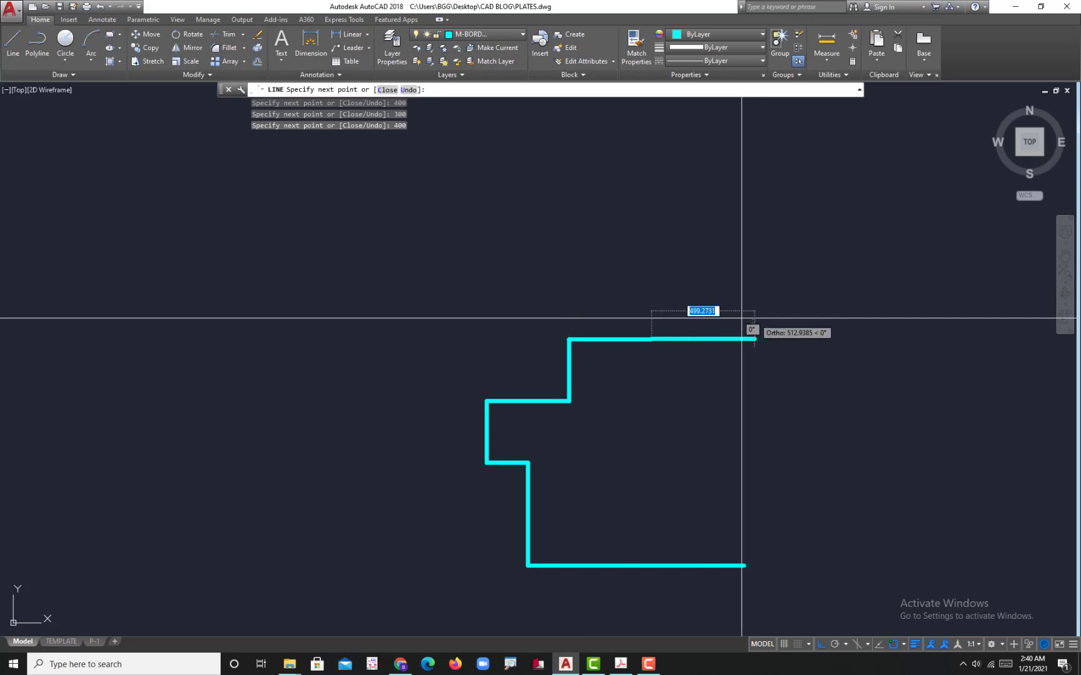
text(300)
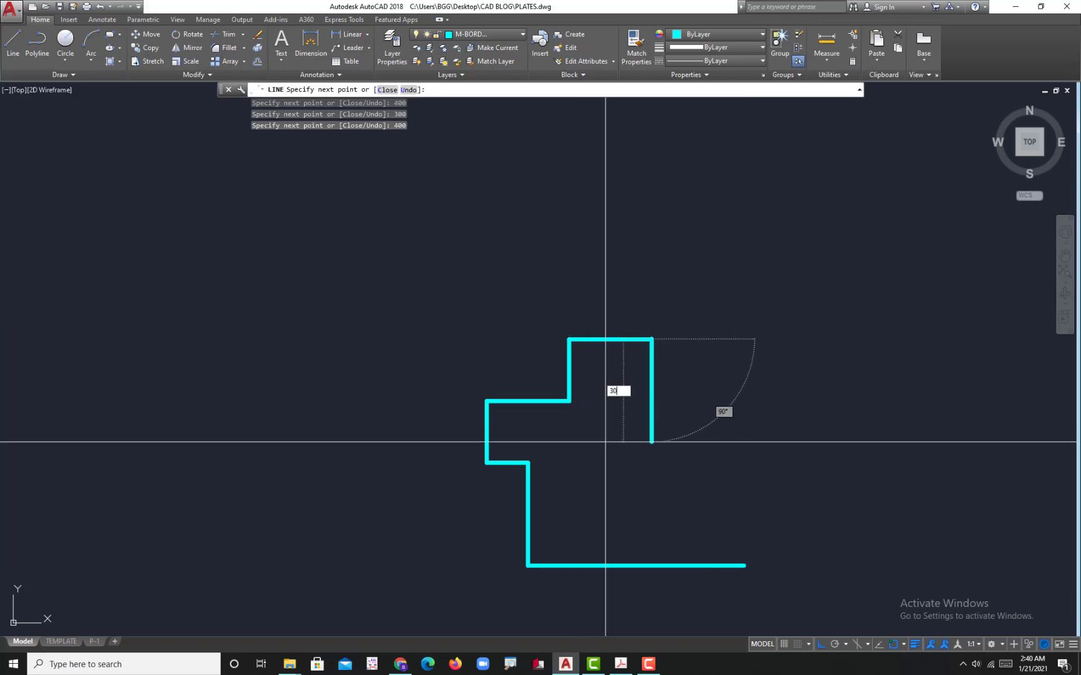
key(Return)
Check the angled segments on the reference plate, and switch the running Line command from Ortho to polar tracking with a chosen angle increment
click(620, 664)
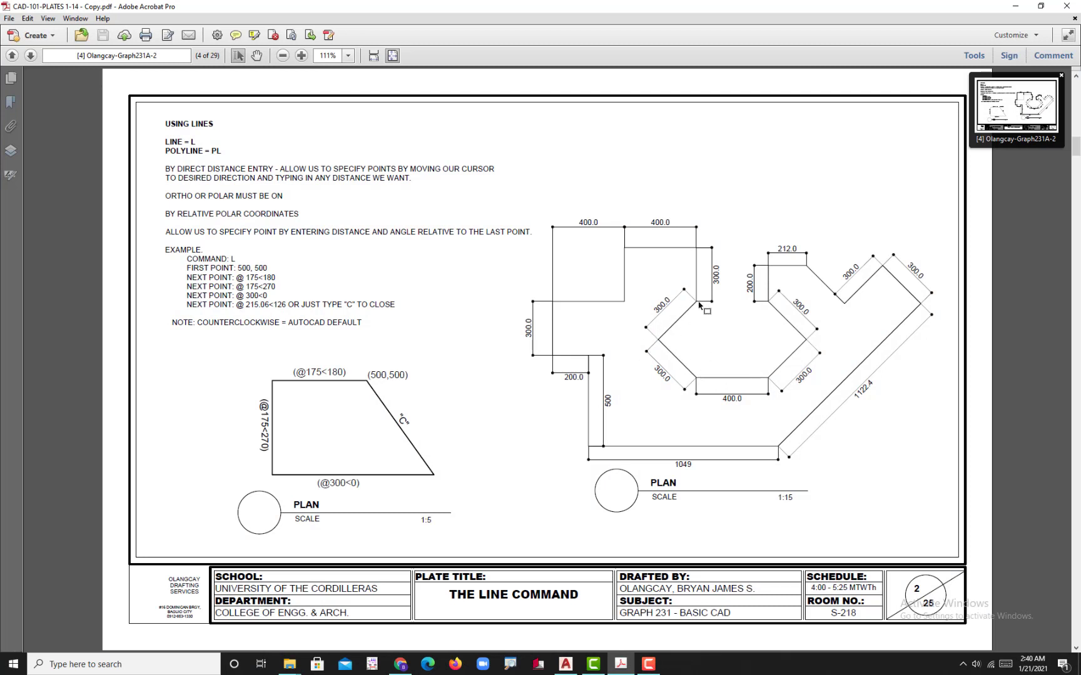
click(565, 664)
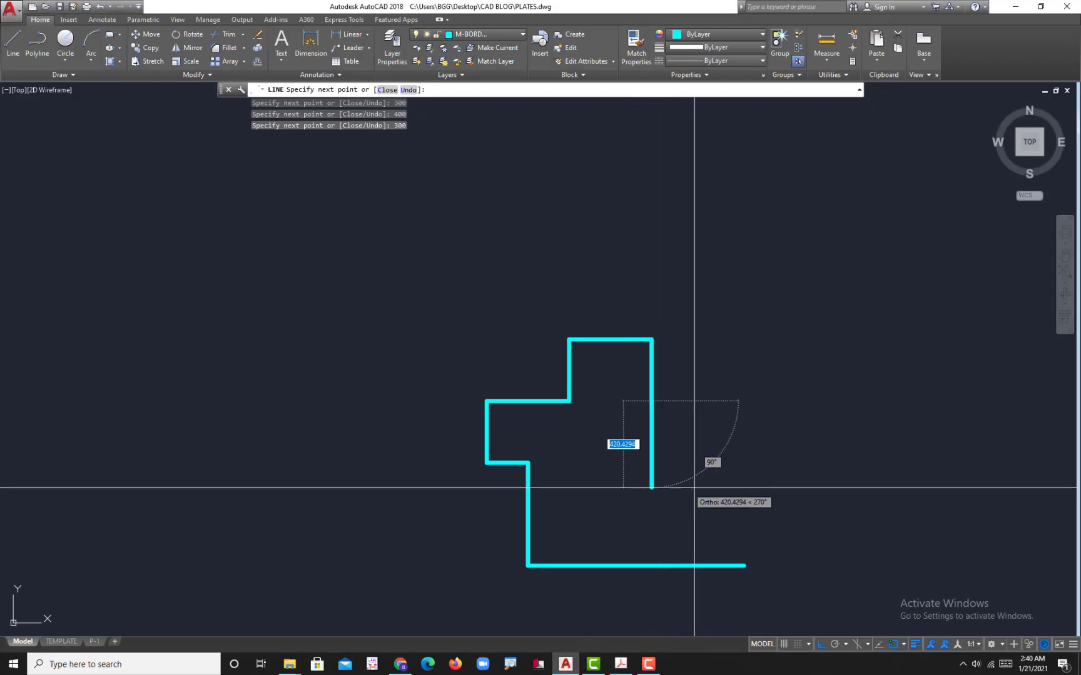
click(835, 646)
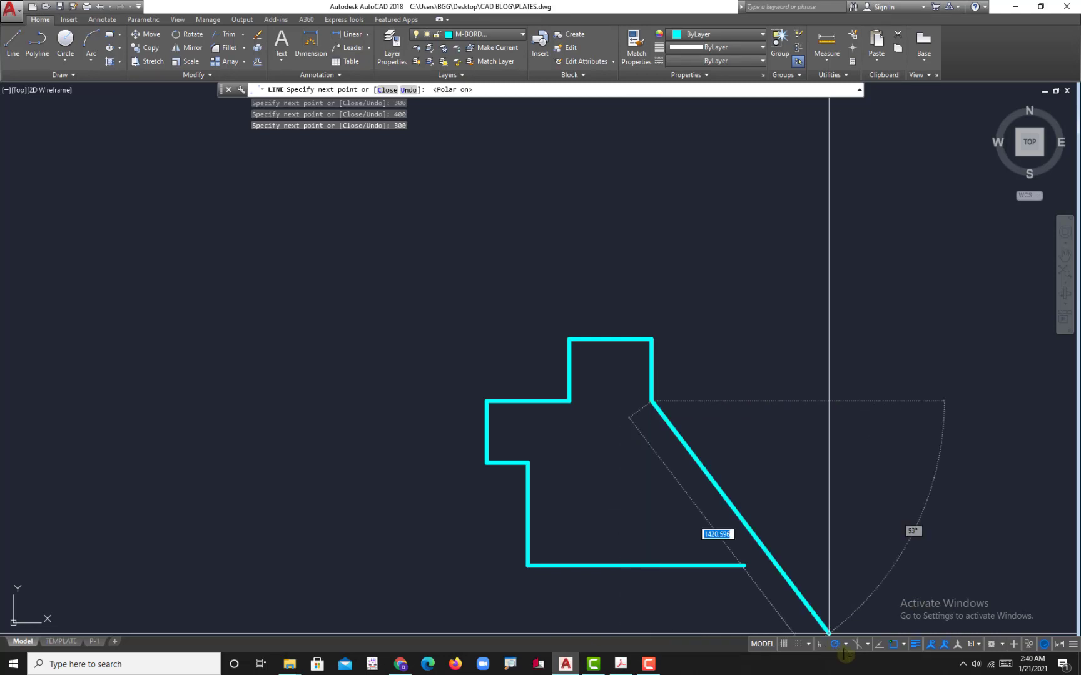
click(844, 648)
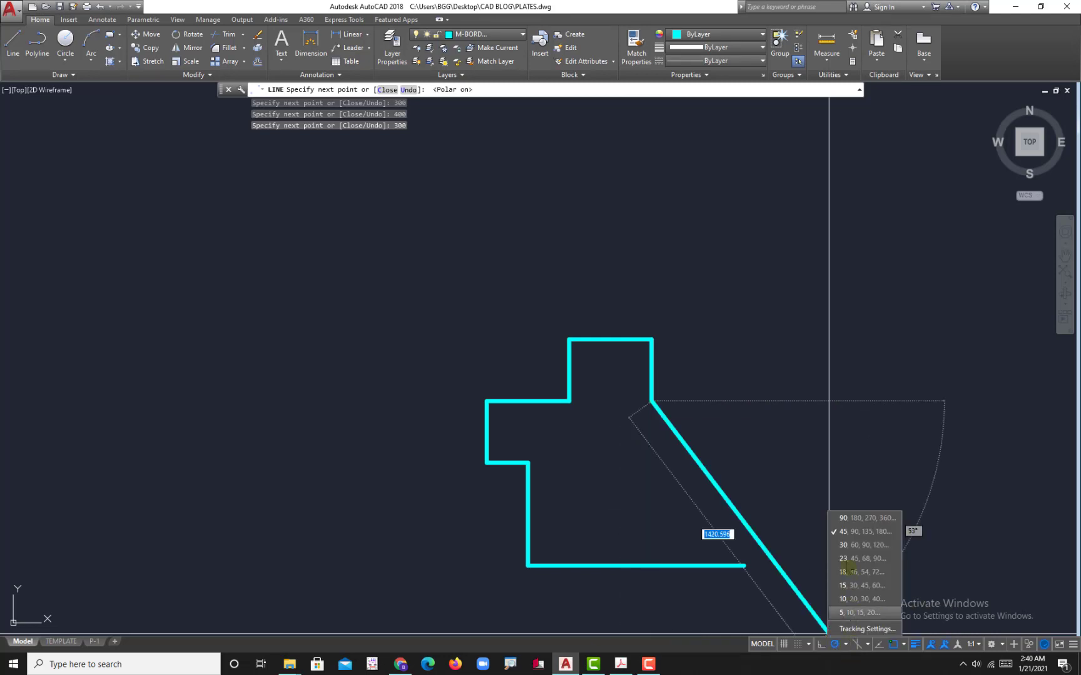
click(842, 544)
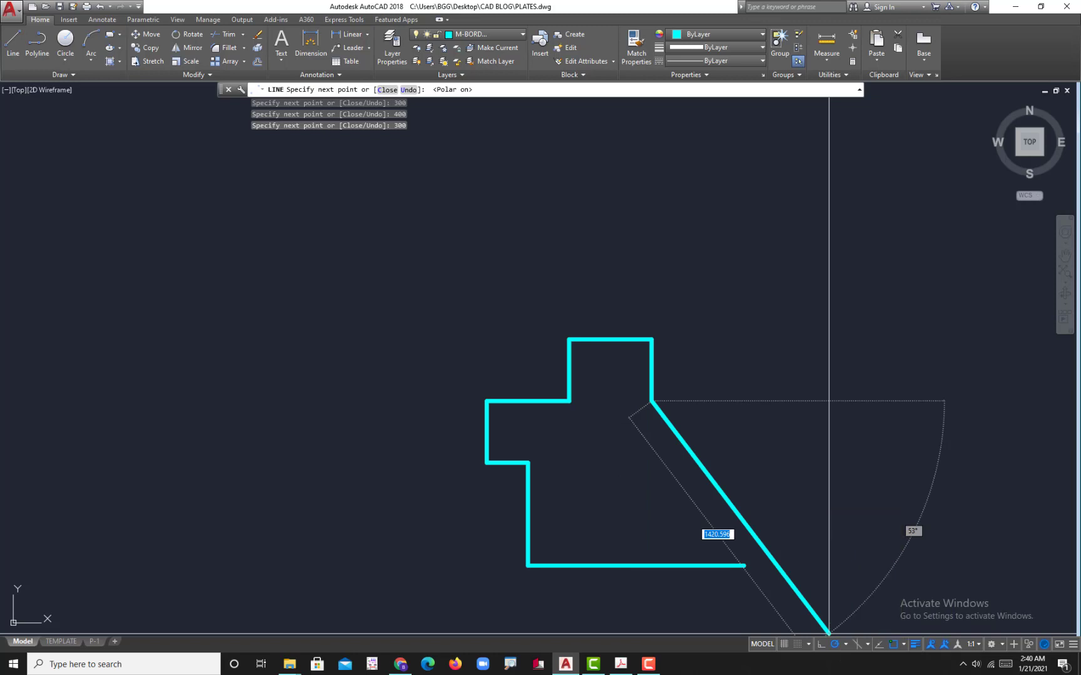
Continue the outline with a 300-unit segment at 225° and another 300-unit segment at 315°
middle_drag(634, 519, 619, 377)
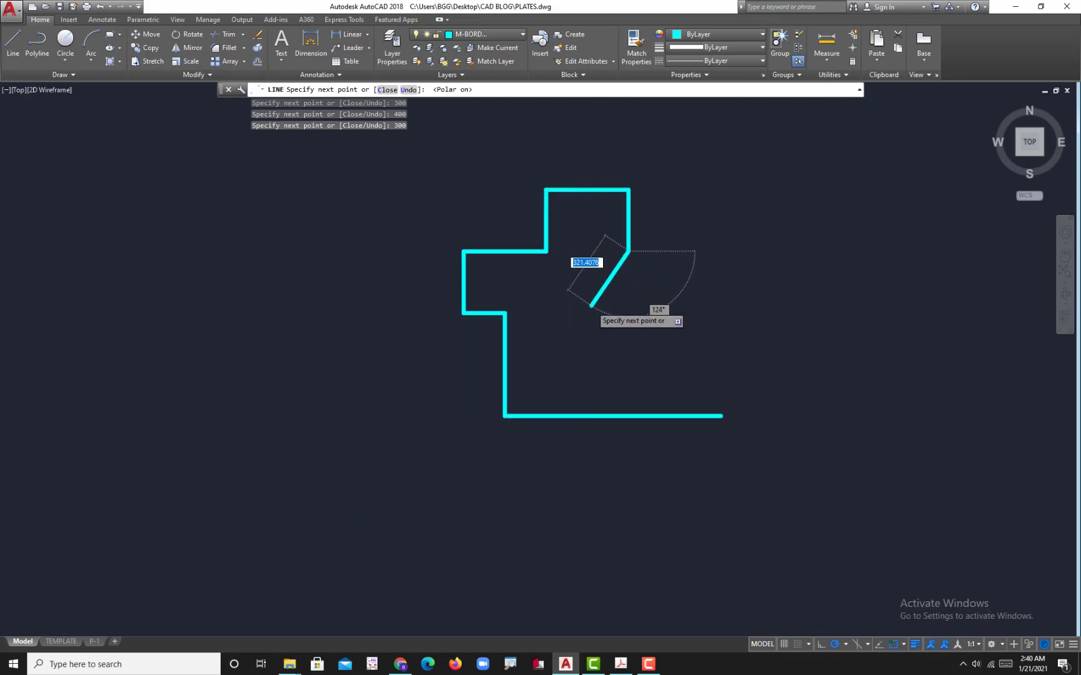
scroll(592, 309, up, 2)
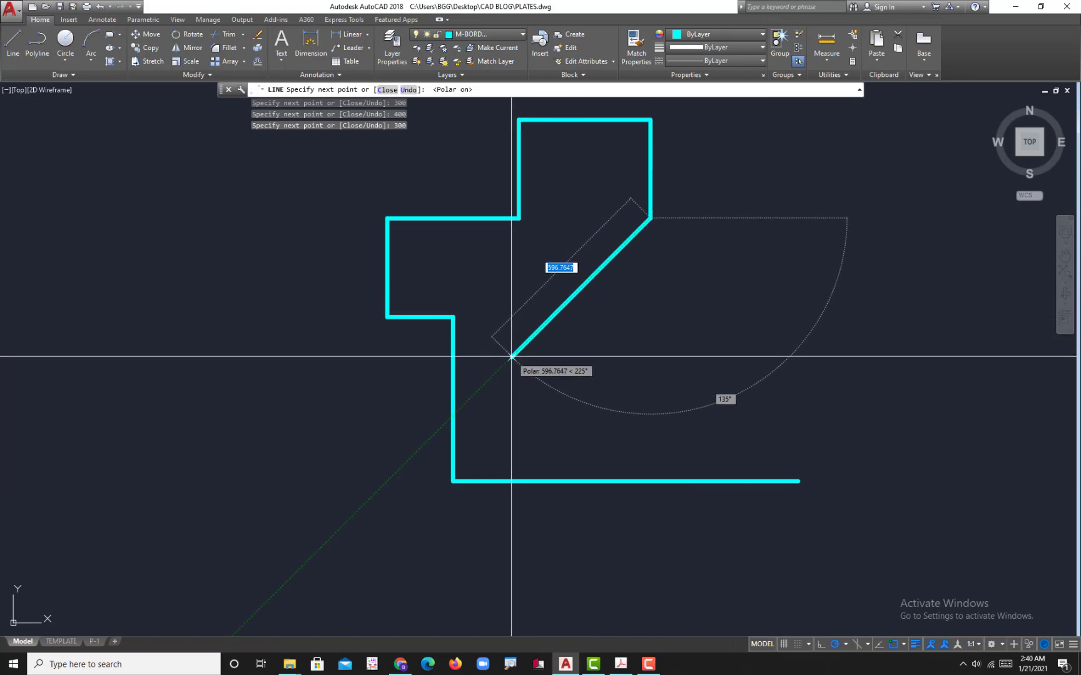
text(300)
key(Return)
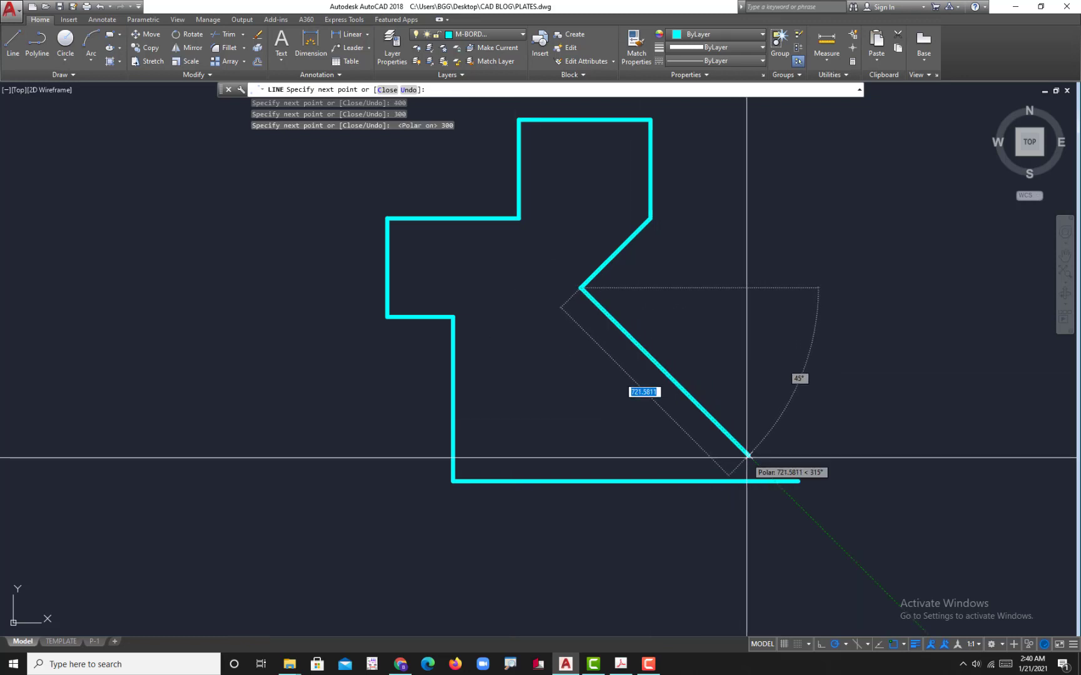
text(300)
key(Return)
middle_drag(745, 453, 504, 503)
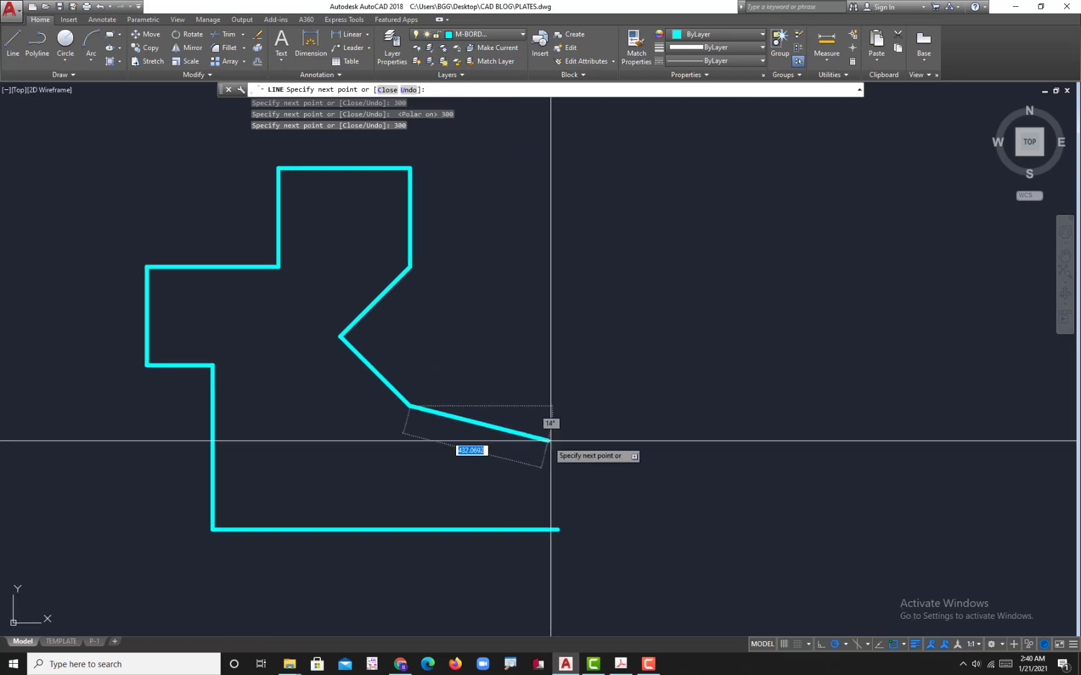
click(620, 664)
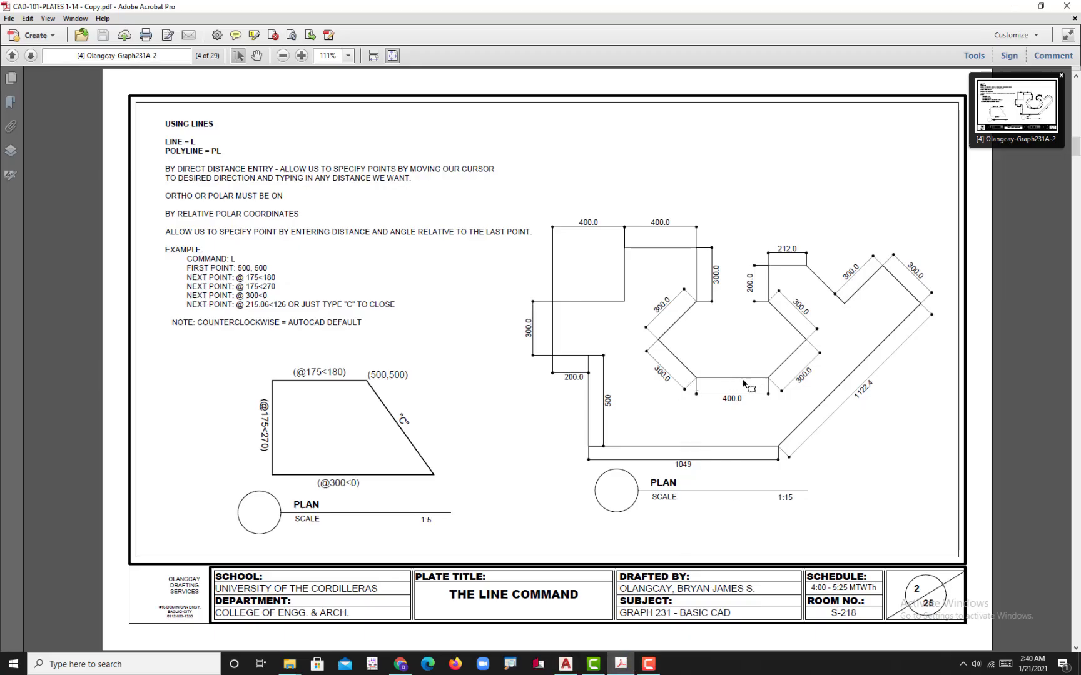
click(1015, 6)
middle_drag(617, 431, 563, 402)
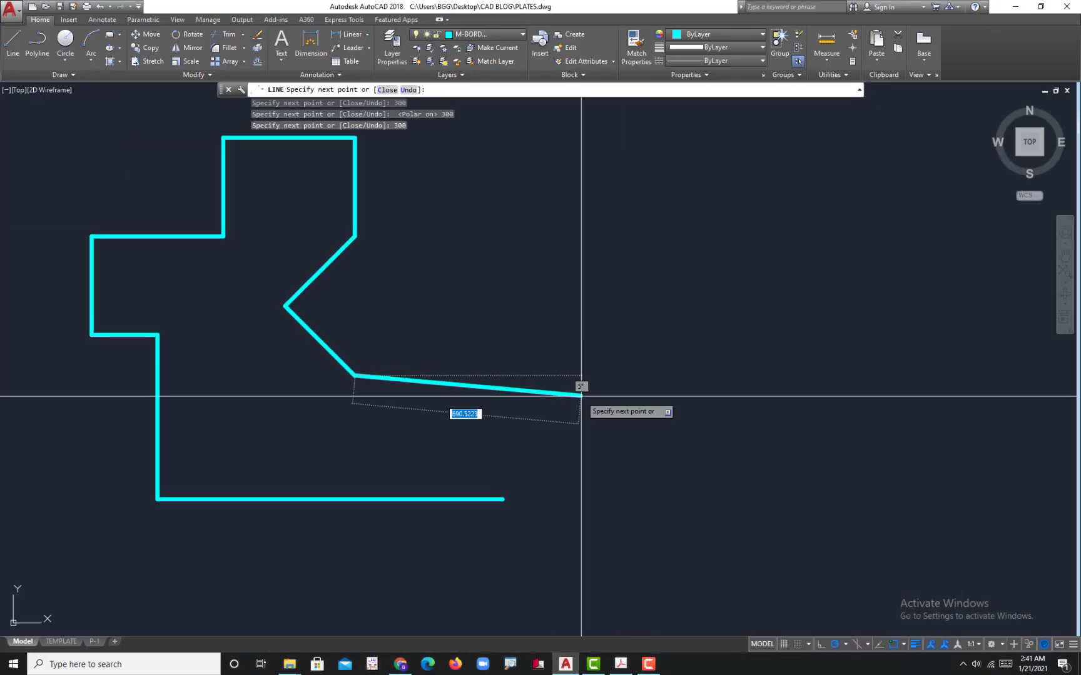
text(4)
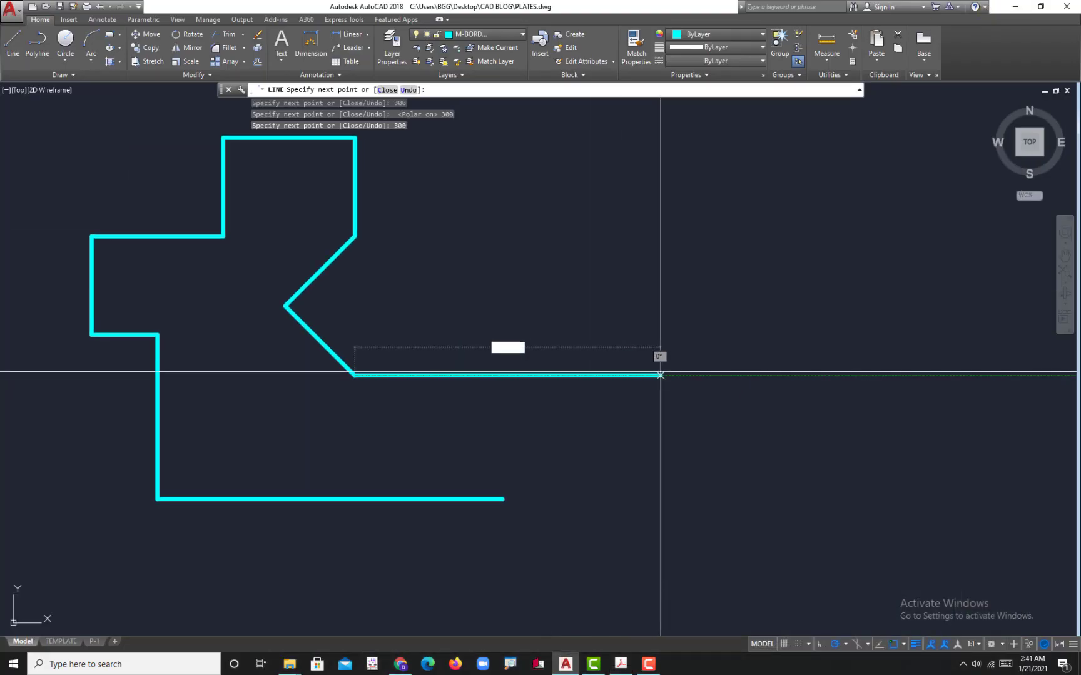
key(Return)
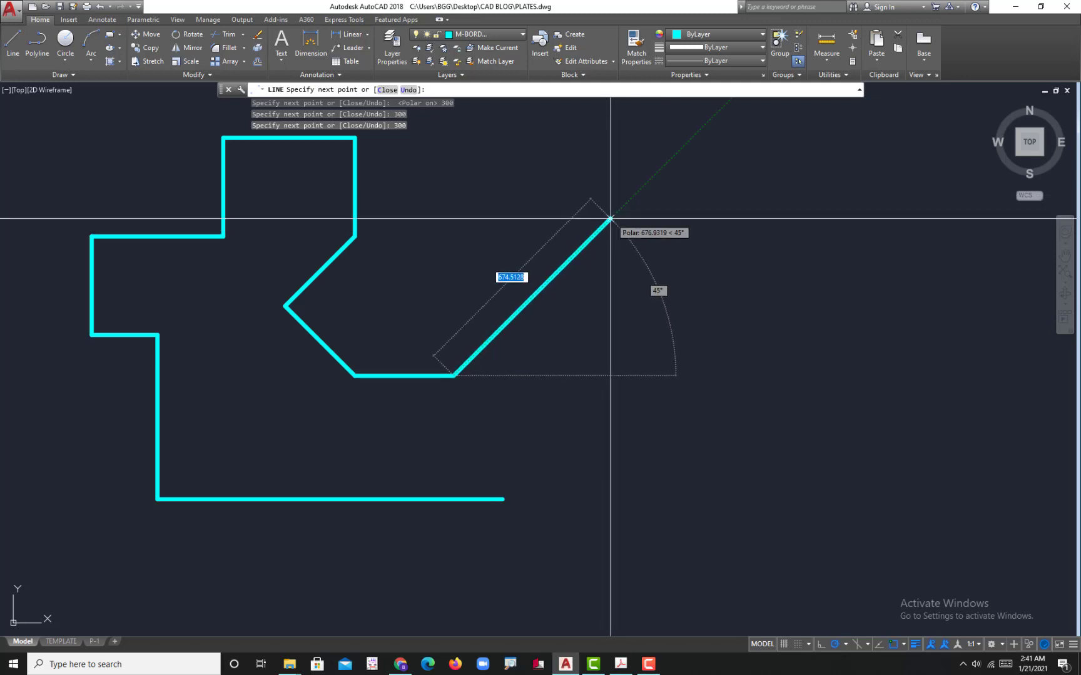
key(ctrl+z)
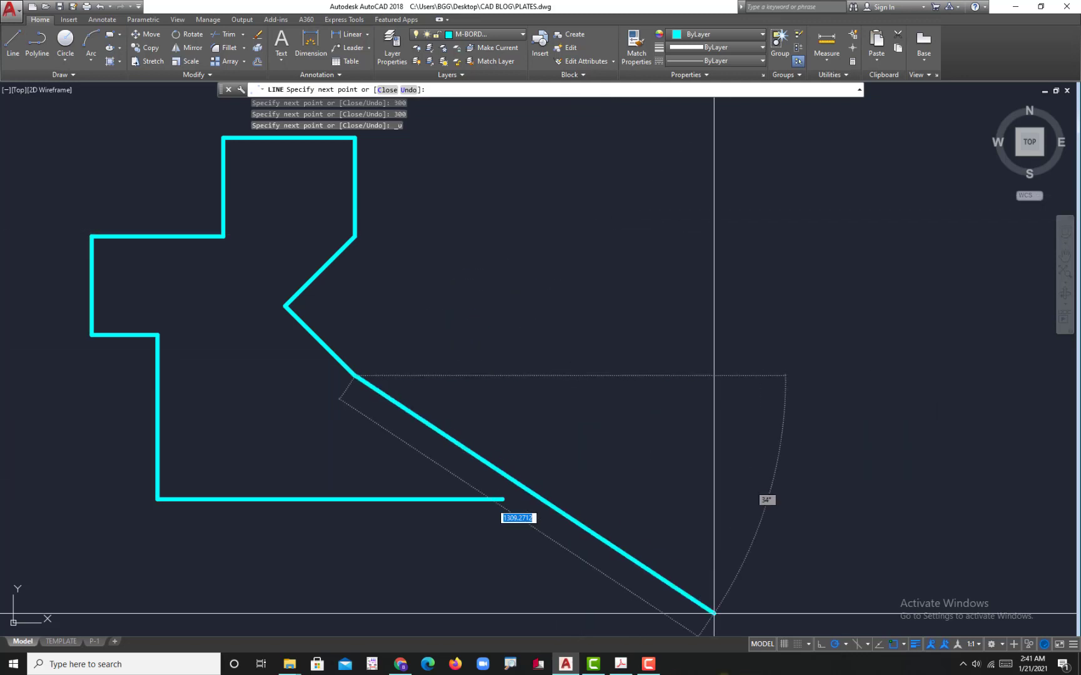
Check the reference plate, and extend the outline 400 units to the right from the end of the angled segments
click(623, 665)
click(622, 665)
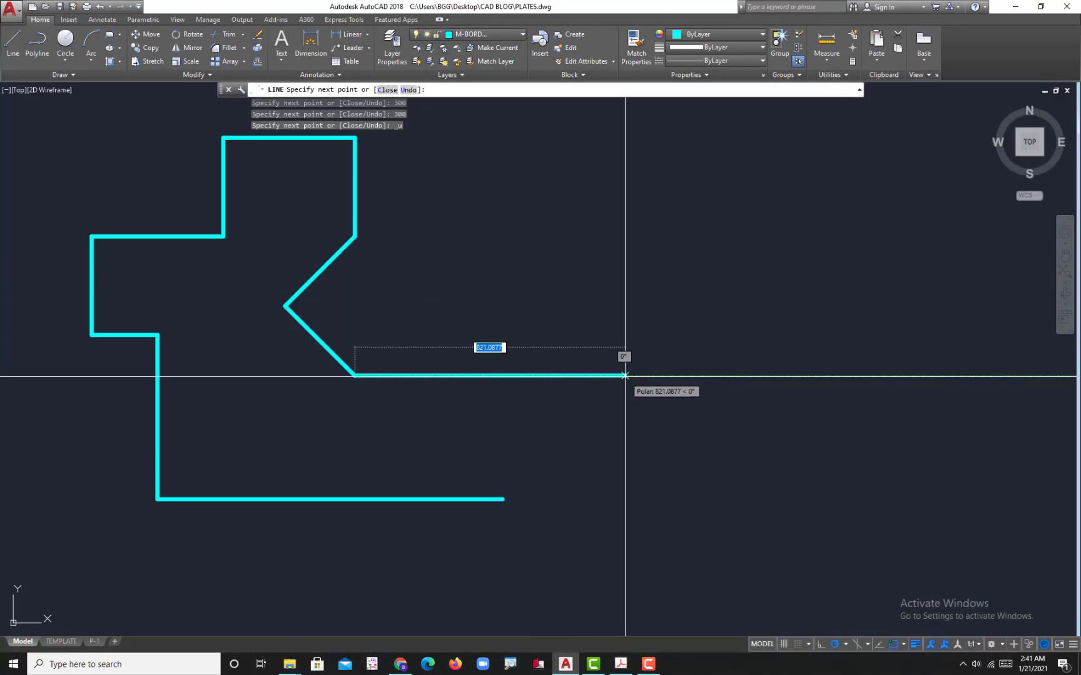
text(400)
key(Return)
Form the far side of the central recess with 300-unit segments at 45° and 135°
middle_drag(603, 301, 504, 422)
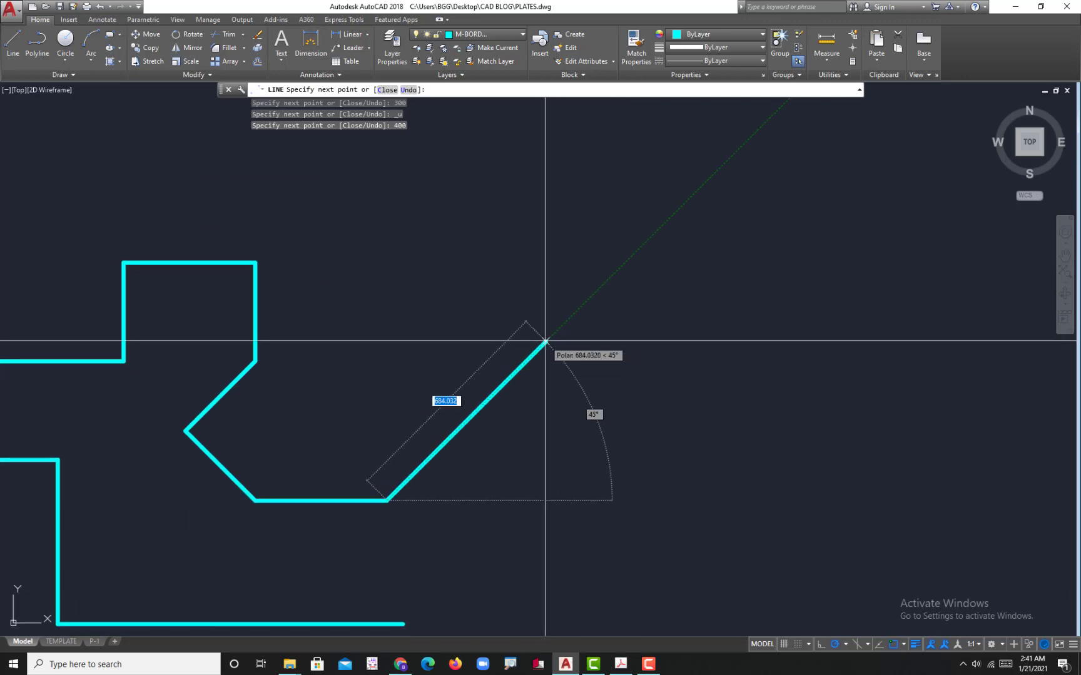
text(300)
key(Return)
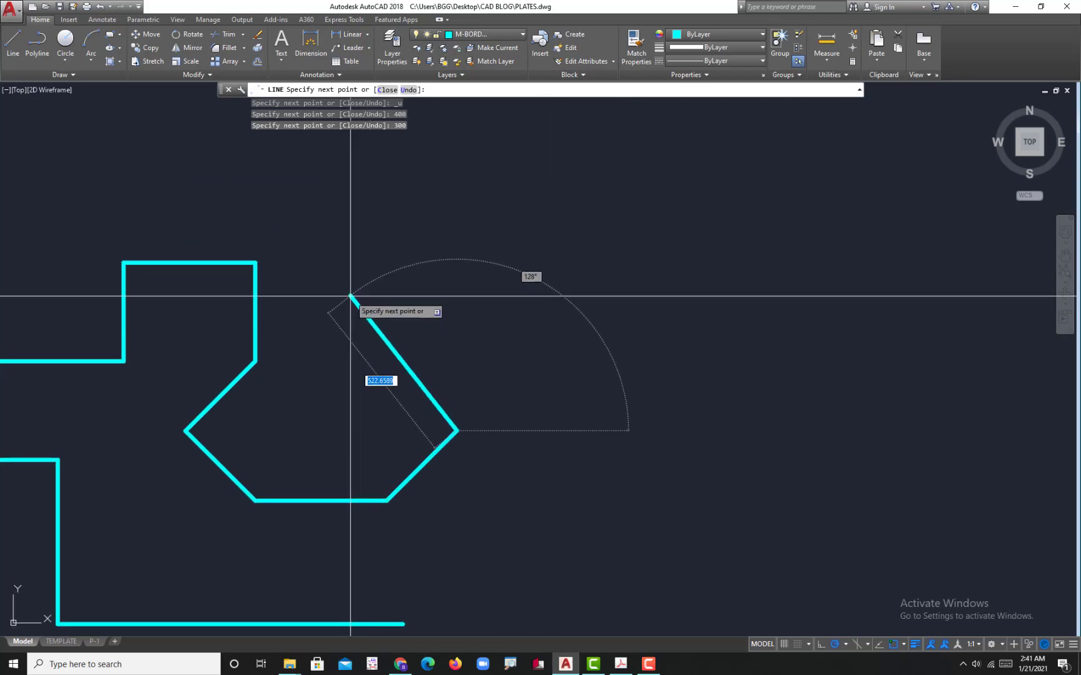
text(300)
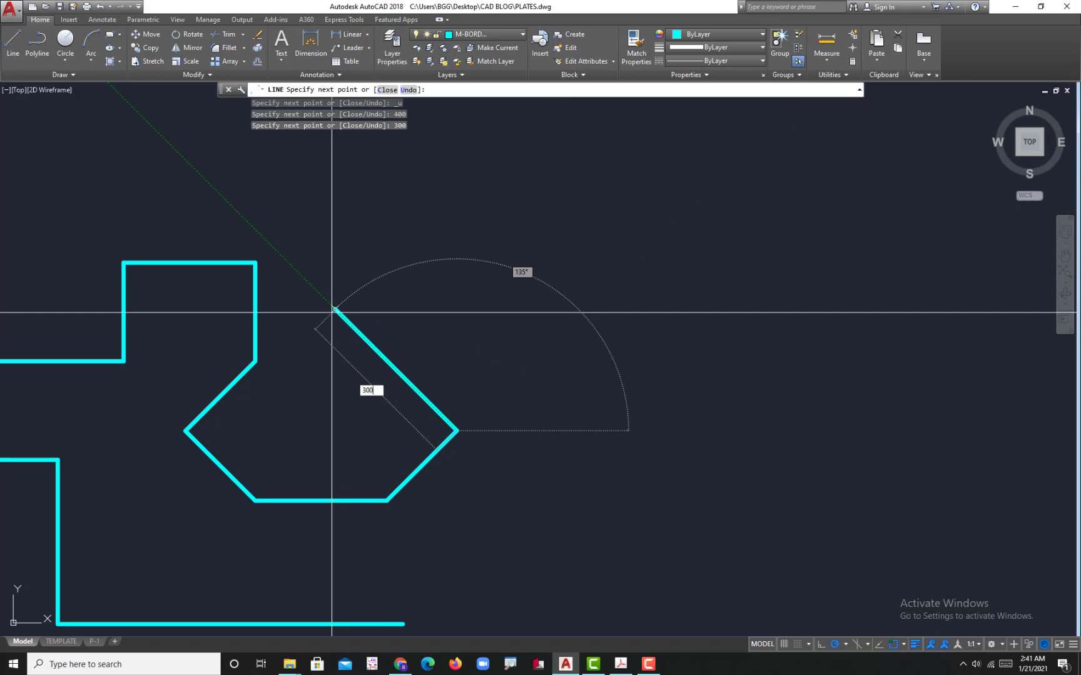
key(Return)
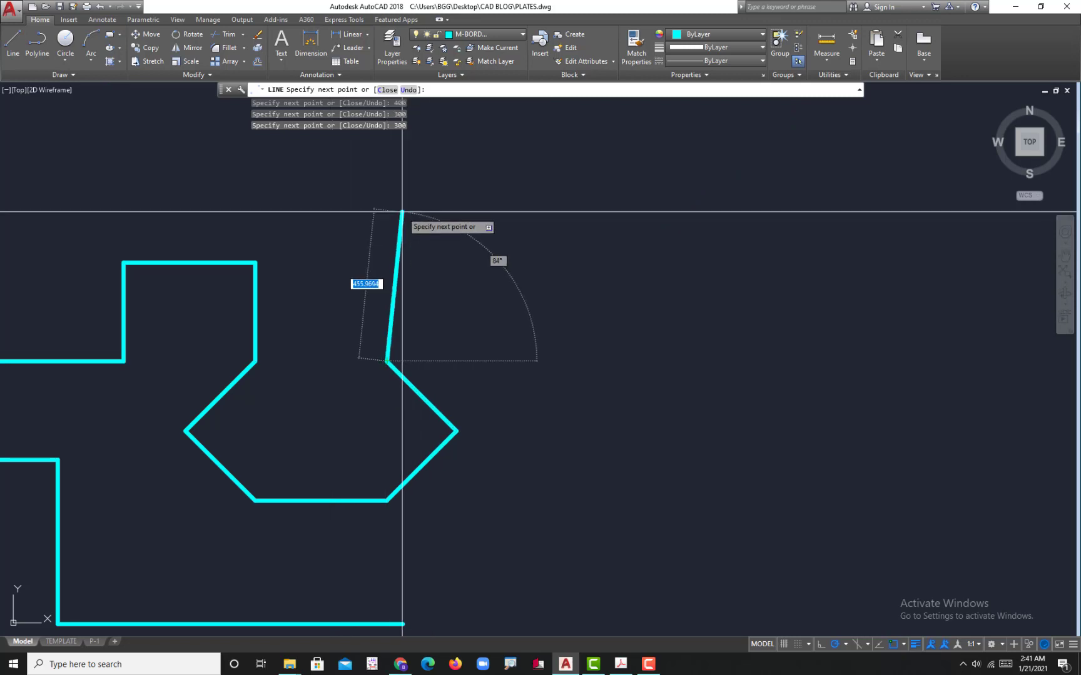
Extend the outline 200 units upward and 212 units to the right
text(200)
key(Return)
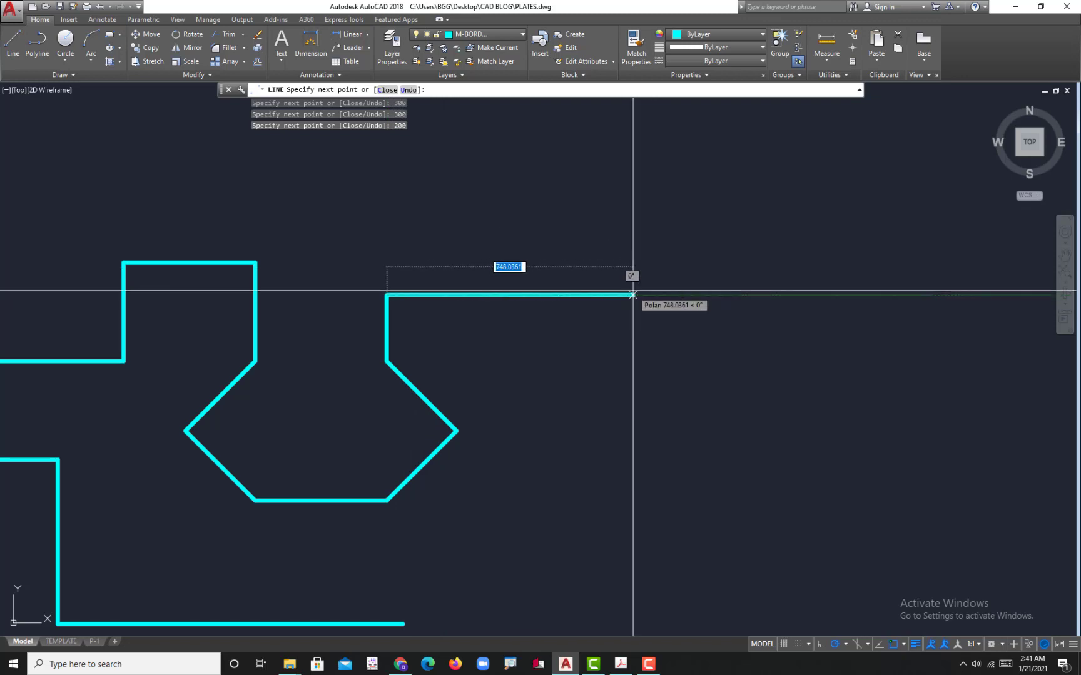
text(212)
key(Return)
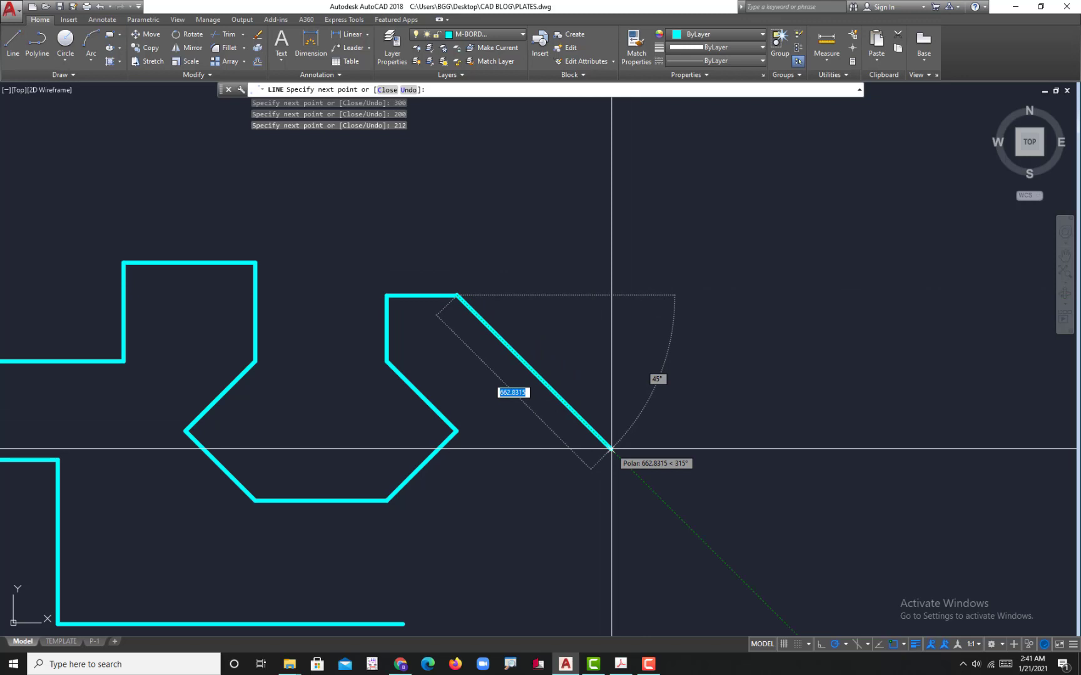
Draw the zigzag arm with three 300-unit segments at 315°, 45° and 315°
text(300)
key(Return)
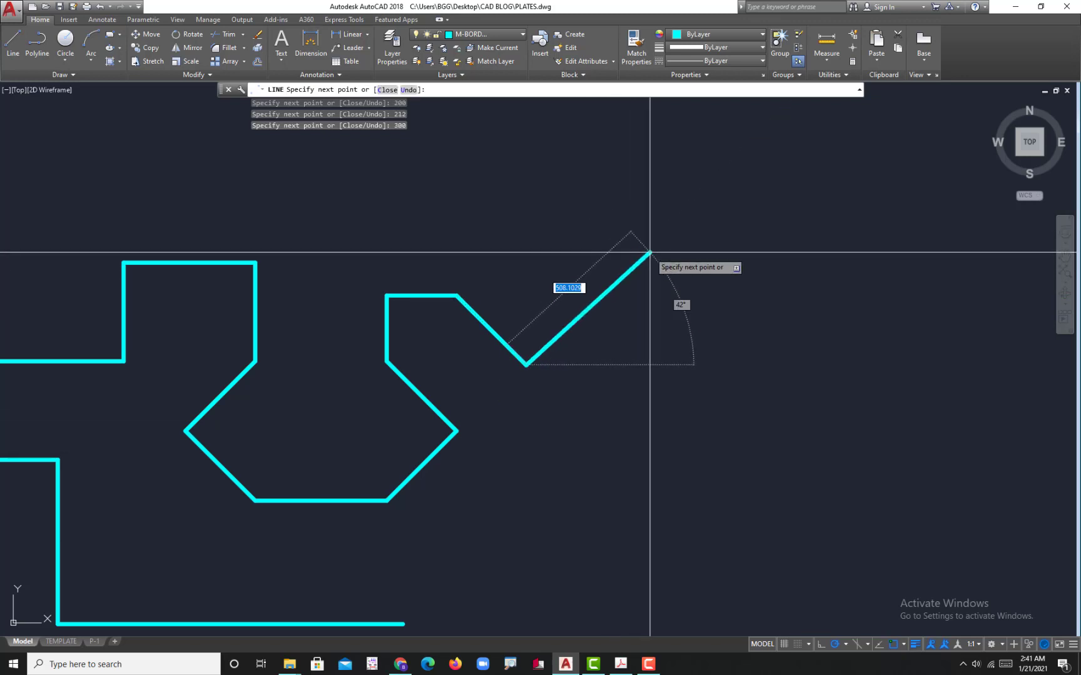
text(300)
key(Return)
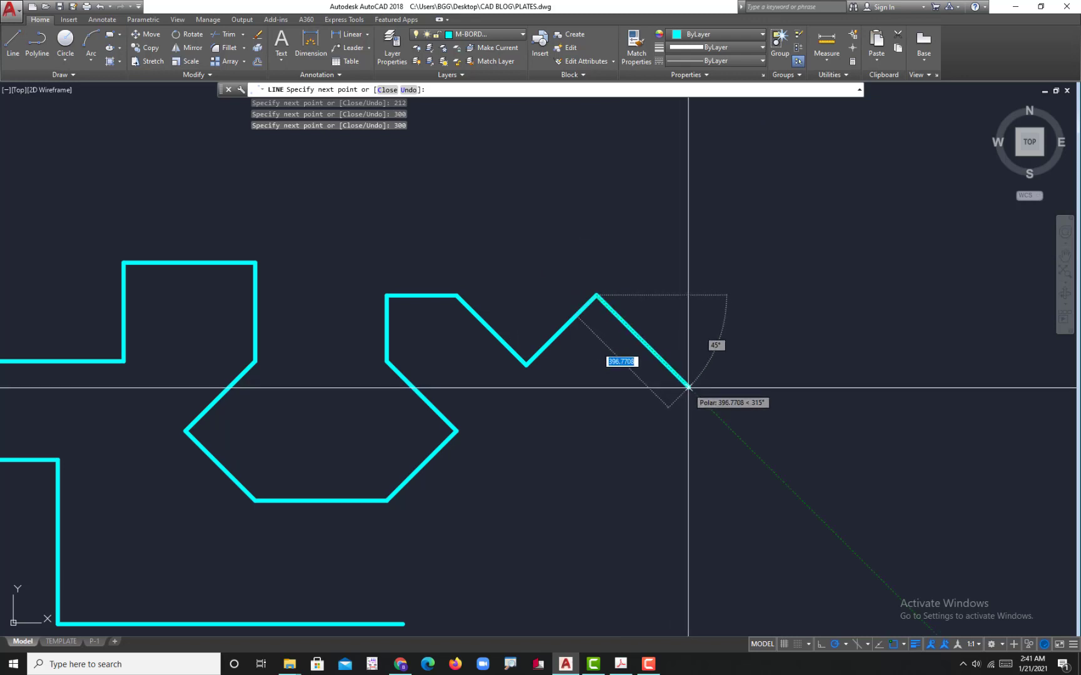
text(300)
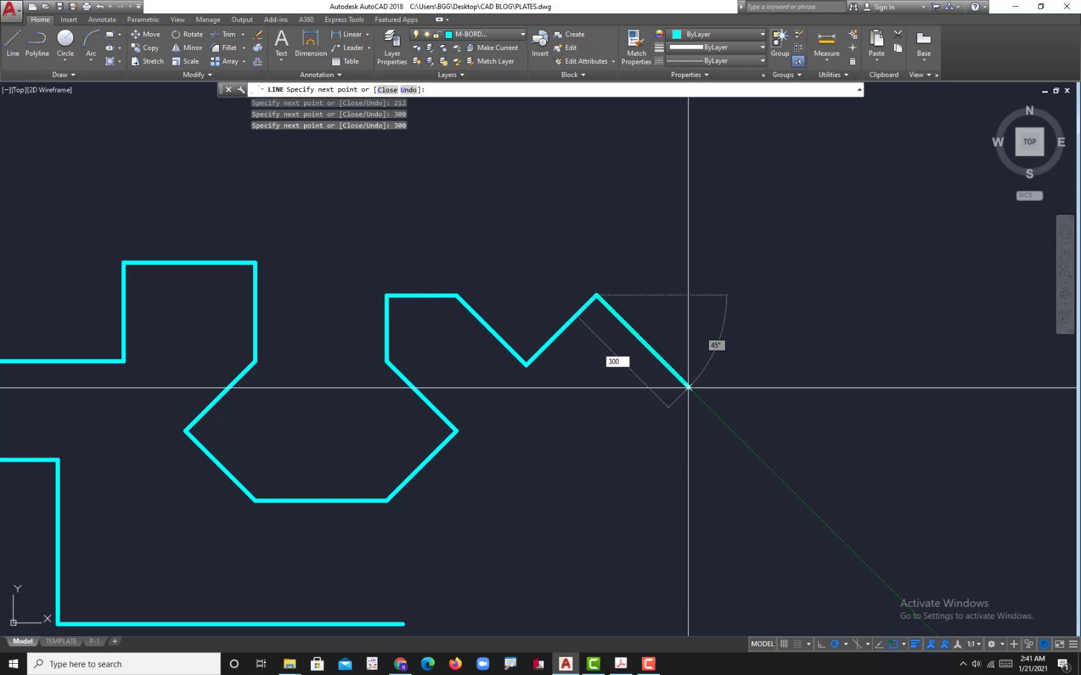
key(Return)
Close the outline with a diagonal to the open right endpoint of the base, and end the Line command
middle_drag(529, 466, 589, 306)
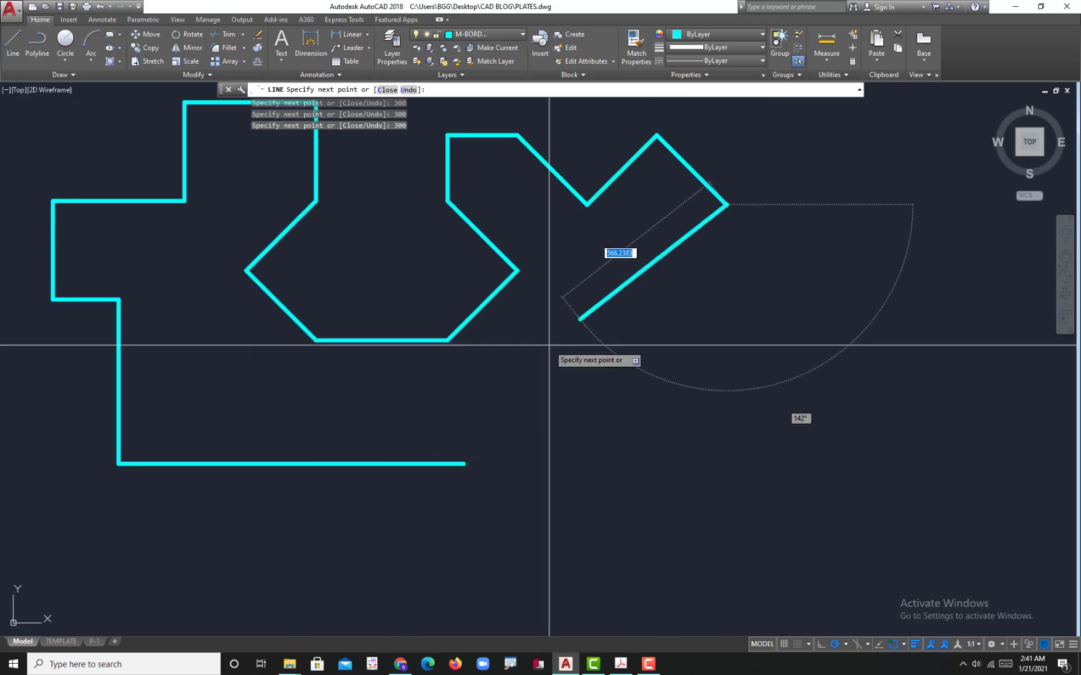
click(463, 464)
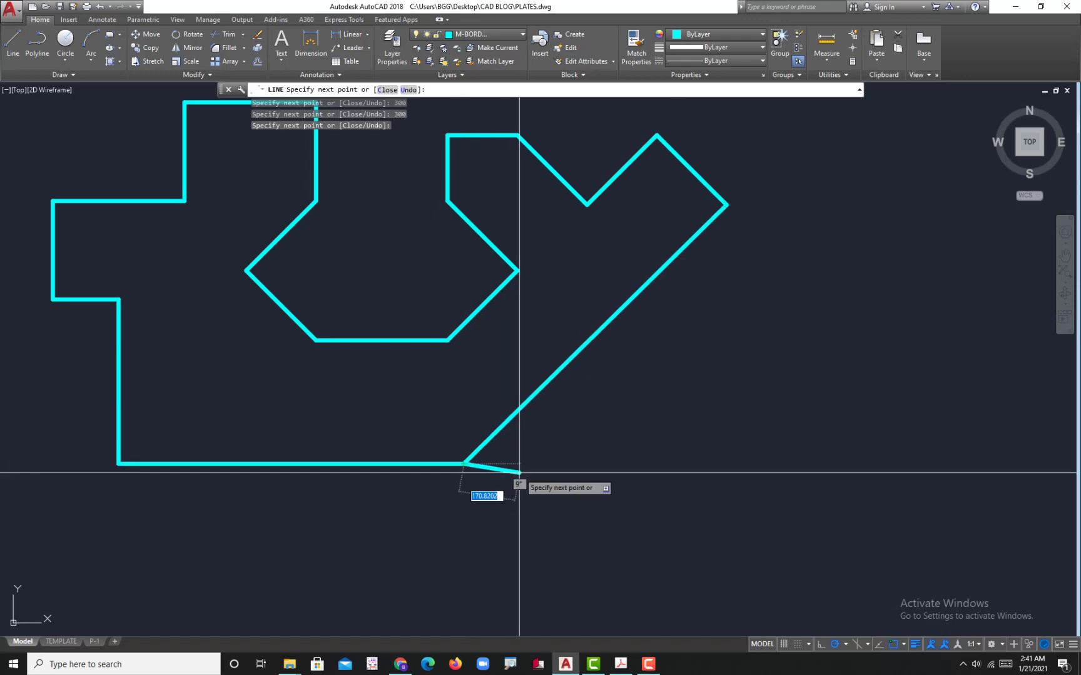
key(Return)
mouse_move(591, 321)
middle_down()
mouse_move(622, 410)
mouse_move(583, 418)
mouse_move(577, 408)
middle_up()
scroll(600, 419, down, 2)
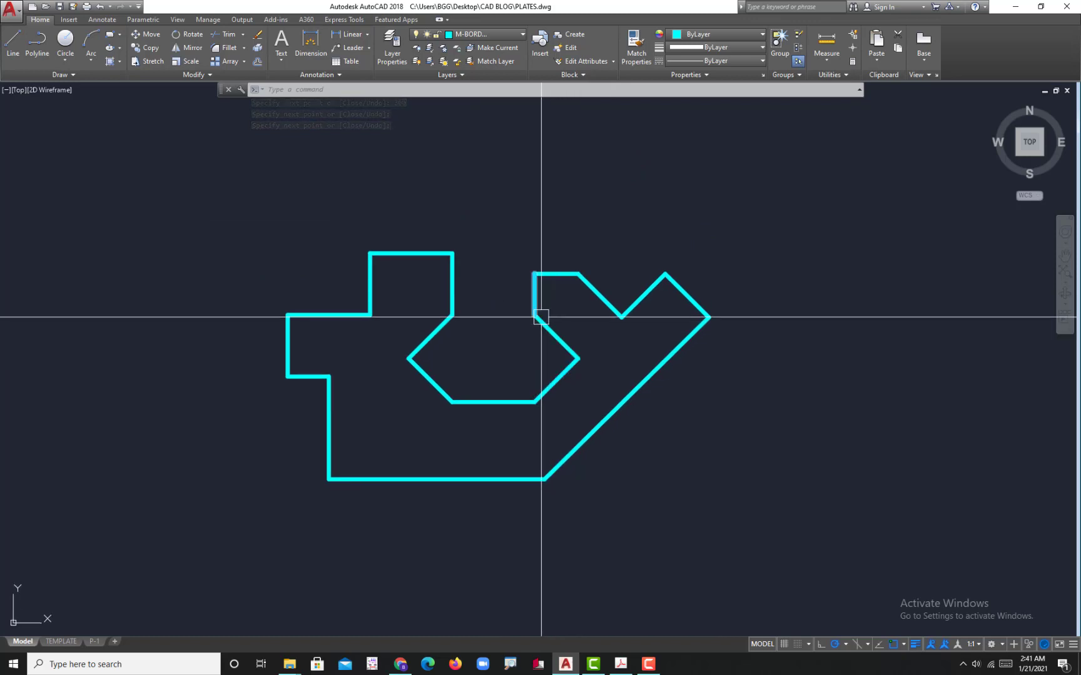
middle_drag(499, 351, 500, 345)
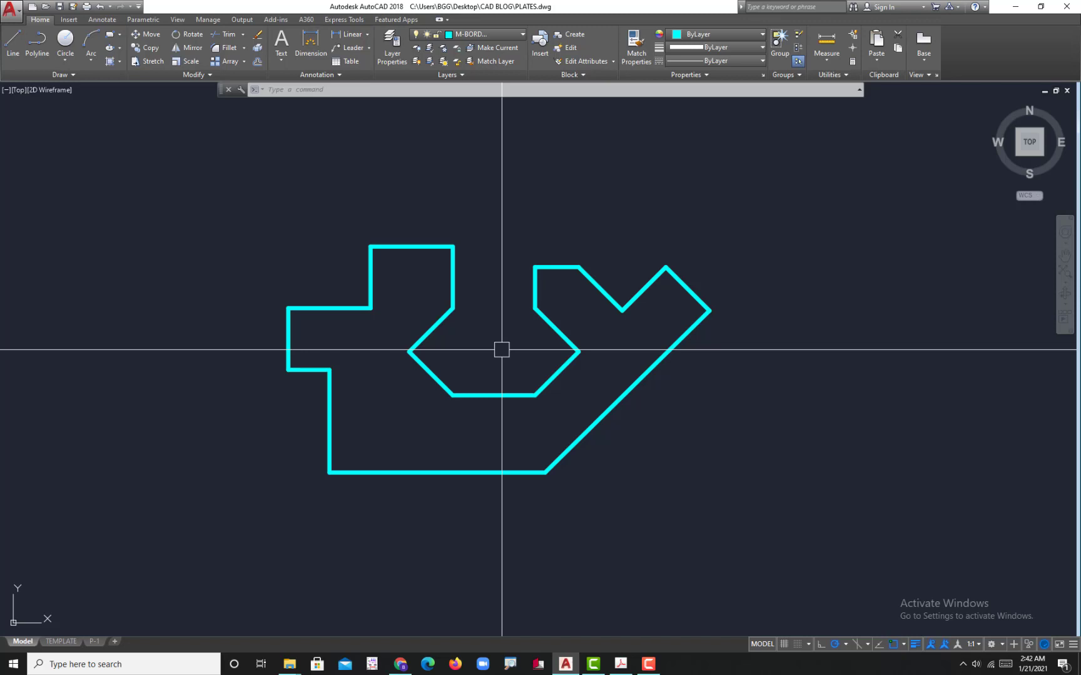
In the Drafting Settings, enable every object snap mode except Nearest and Parallel
text(S)
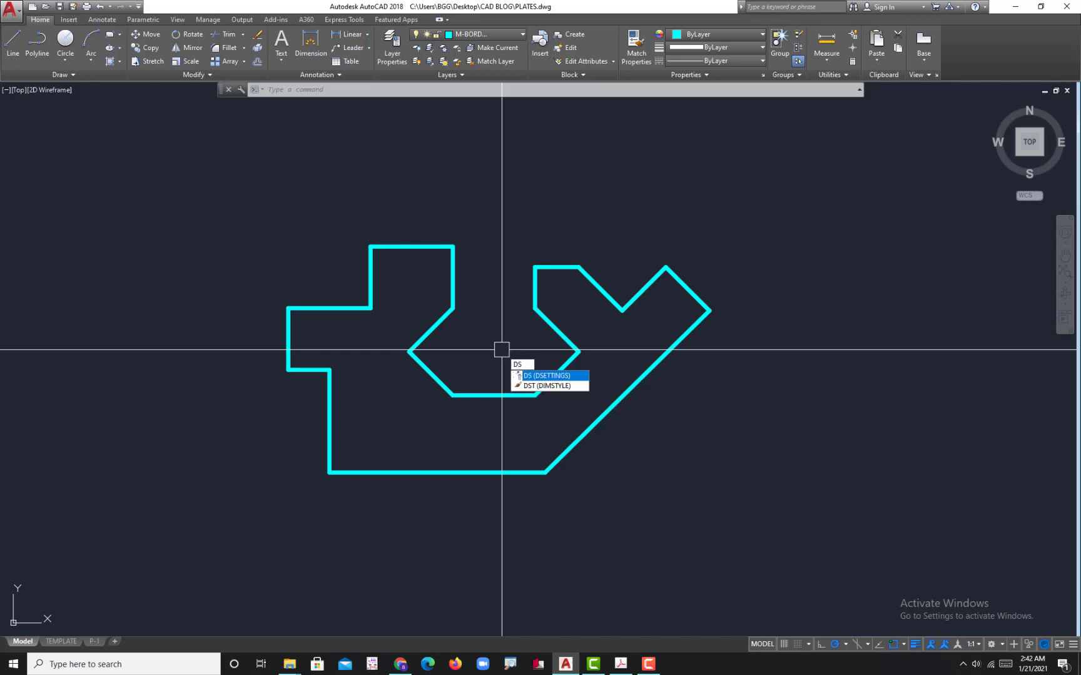
key(Return)
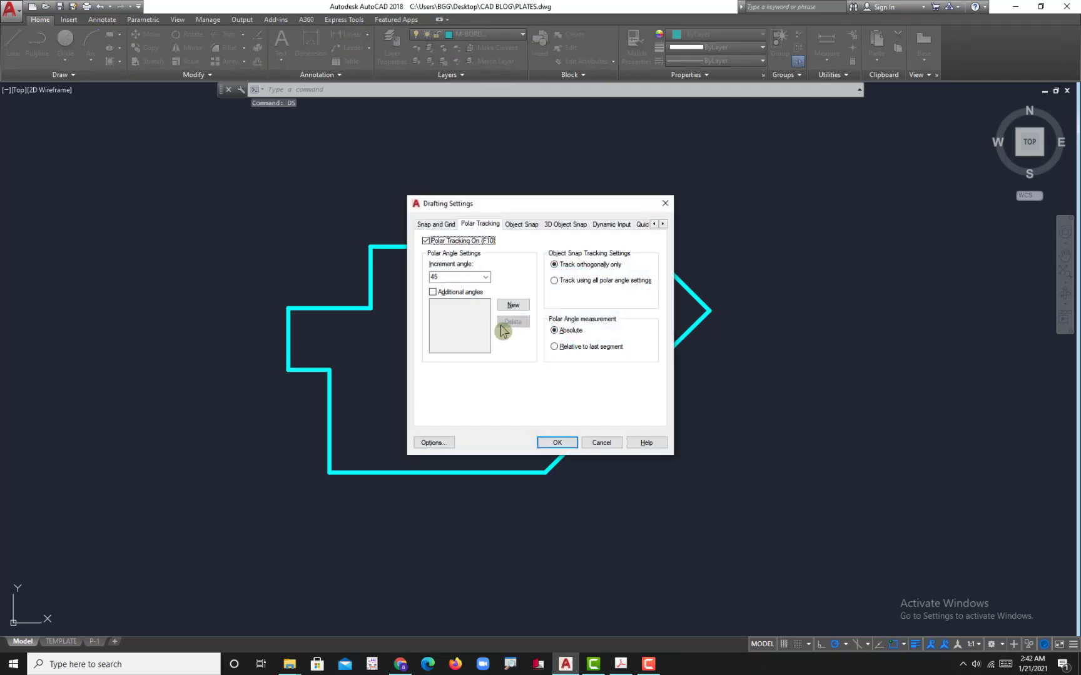
click(448, 226)
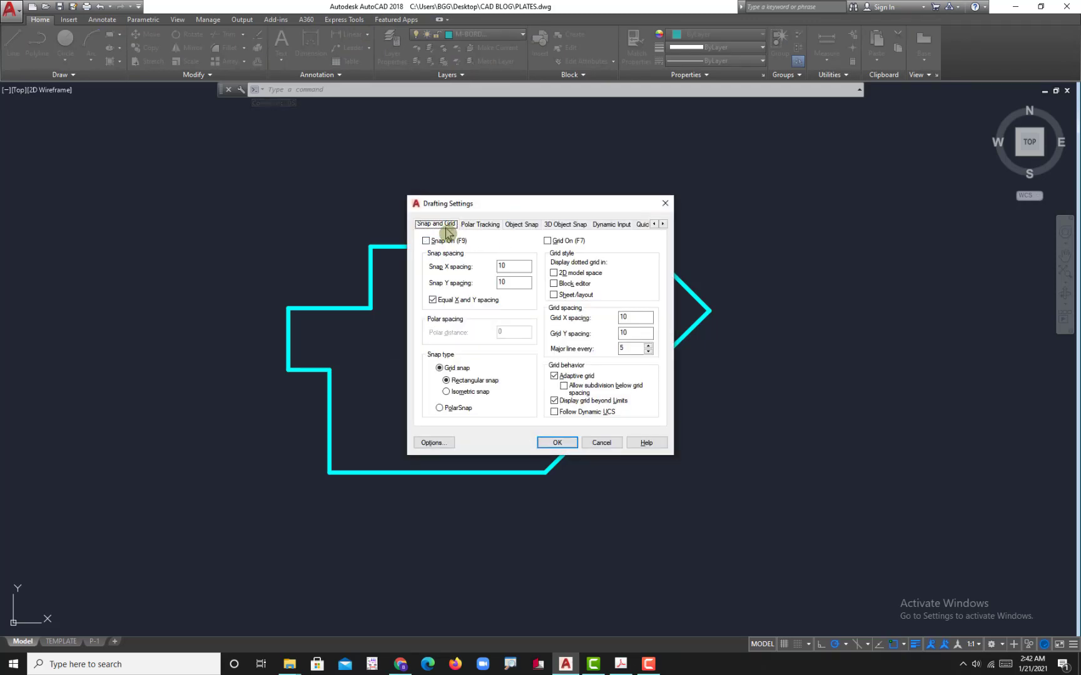
click(529, 226)
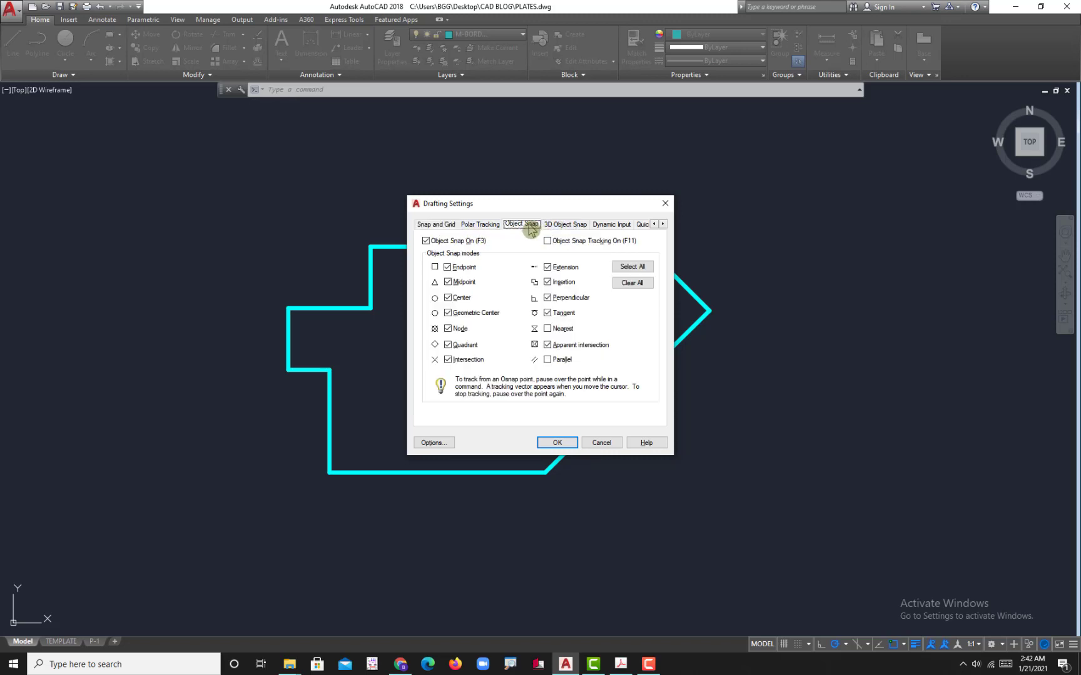
click(633, 267)
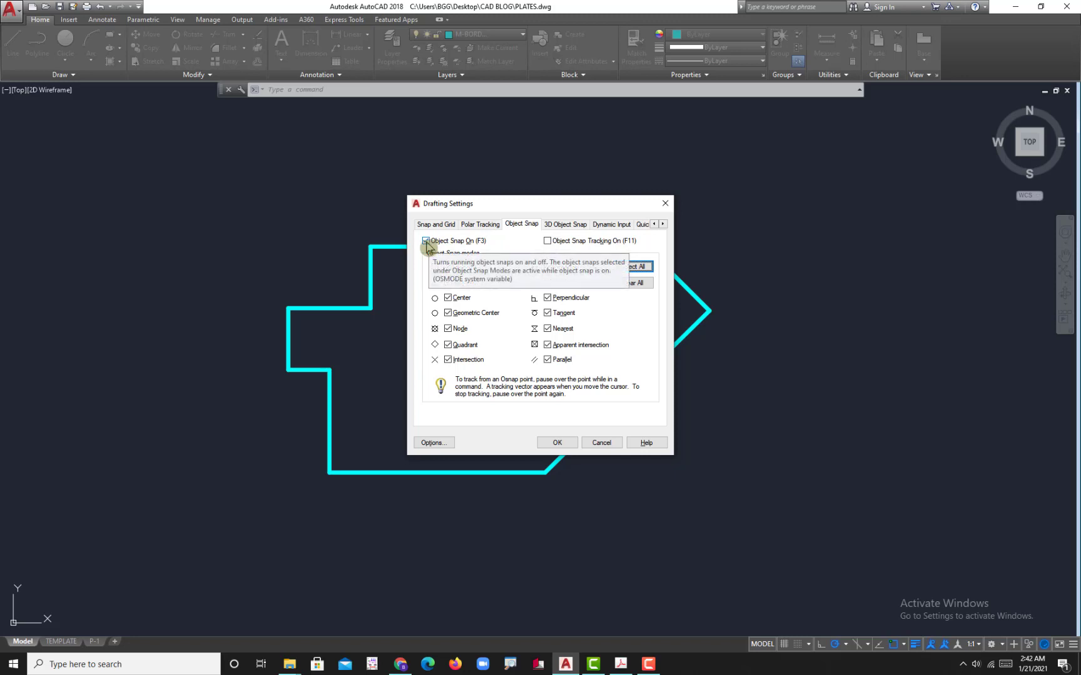
click(548, 329)
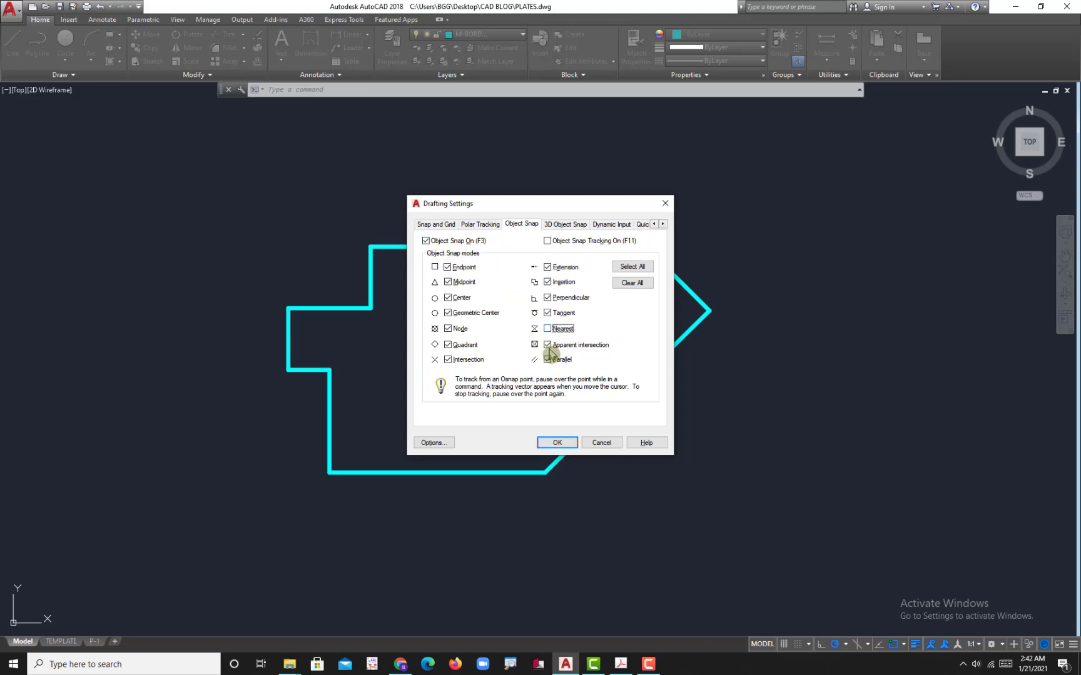
click(548, 360)
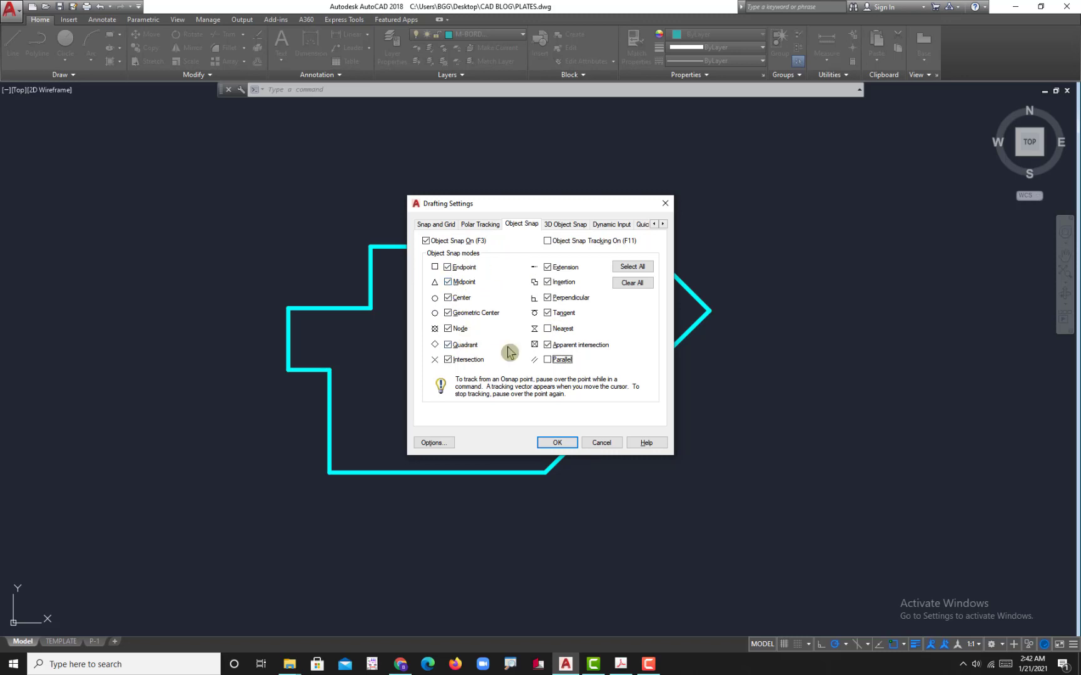
click(556, 443)
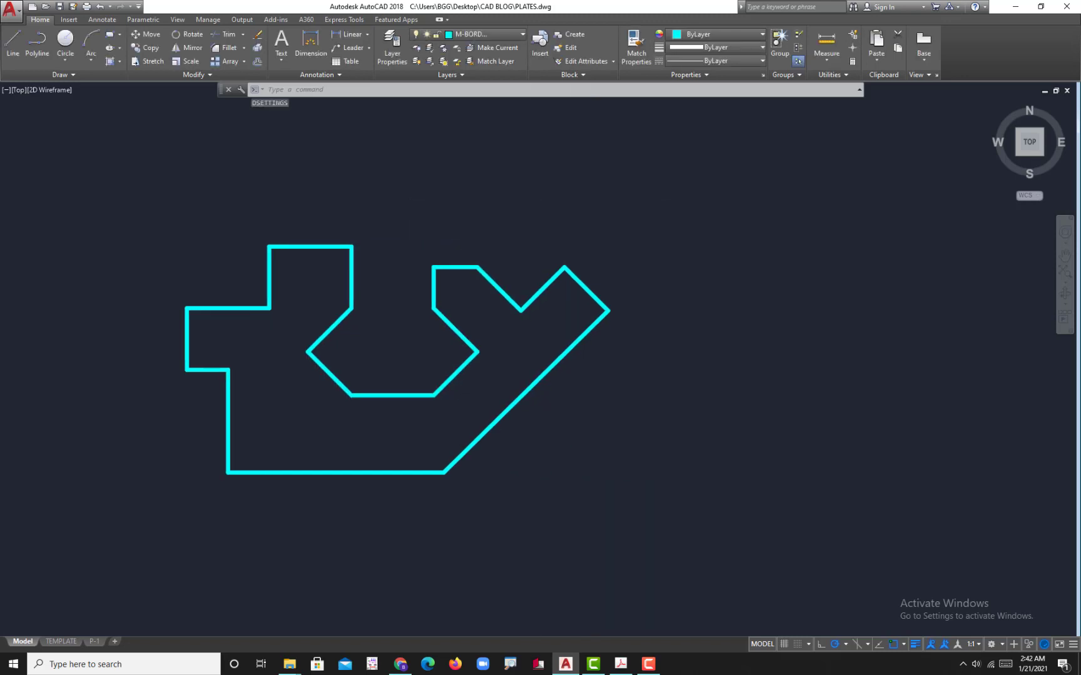
Review the Trim and Offset Commands plate in the reference PDF, and make M-INT the current layer in the drawing
click(620, 664)
scroll(677, 475, down, 2)
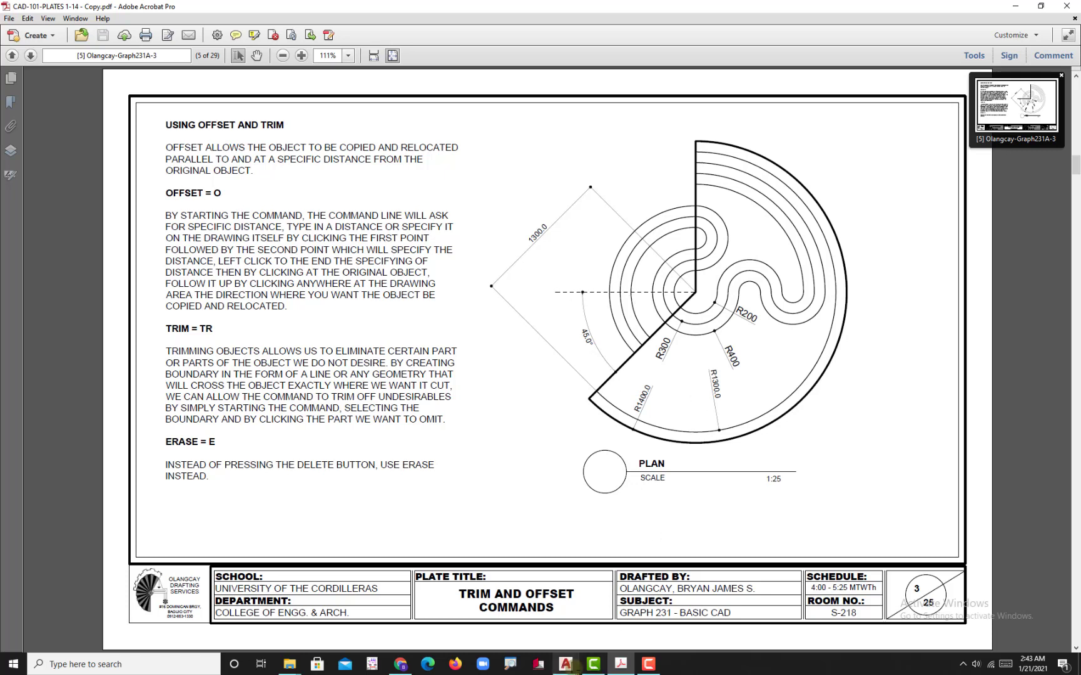
click(567, 664)
mouse_move(610, 444)
middle_down()
mouse_move(587, 415)
mouse_move(461, 394)
middle_up()
scroll(586, 414, down, 2)
click(507, 35)
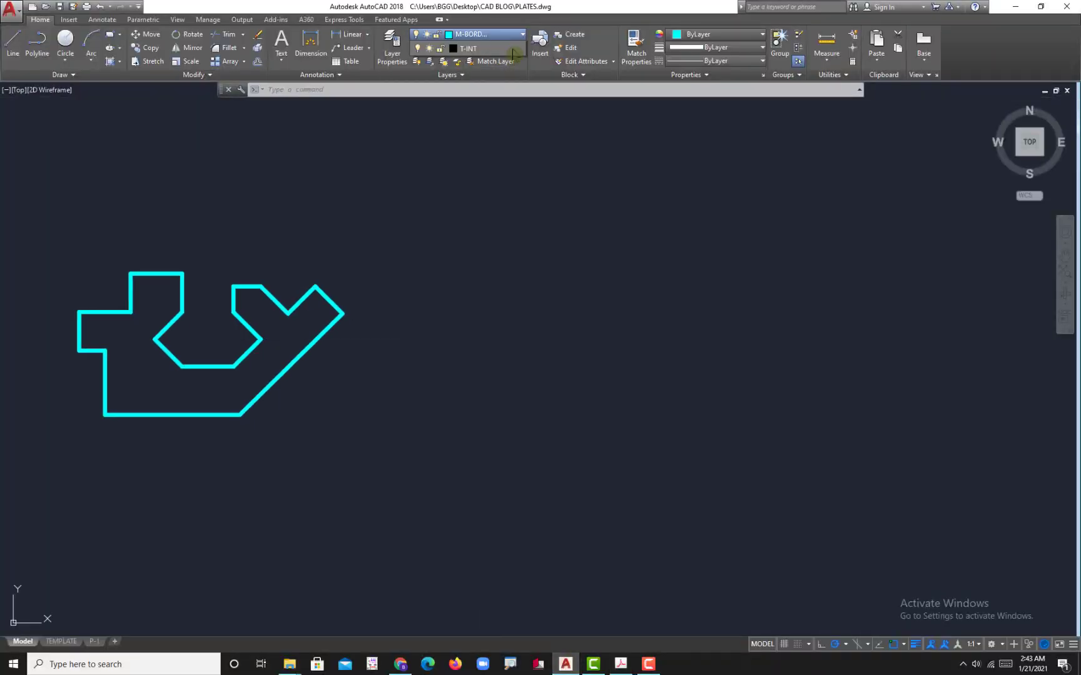
click(494, 85)
Draw a circle of radius 200 in the empty area east of the finished cyan outline
middle_drag(615, 303, 592, 384)
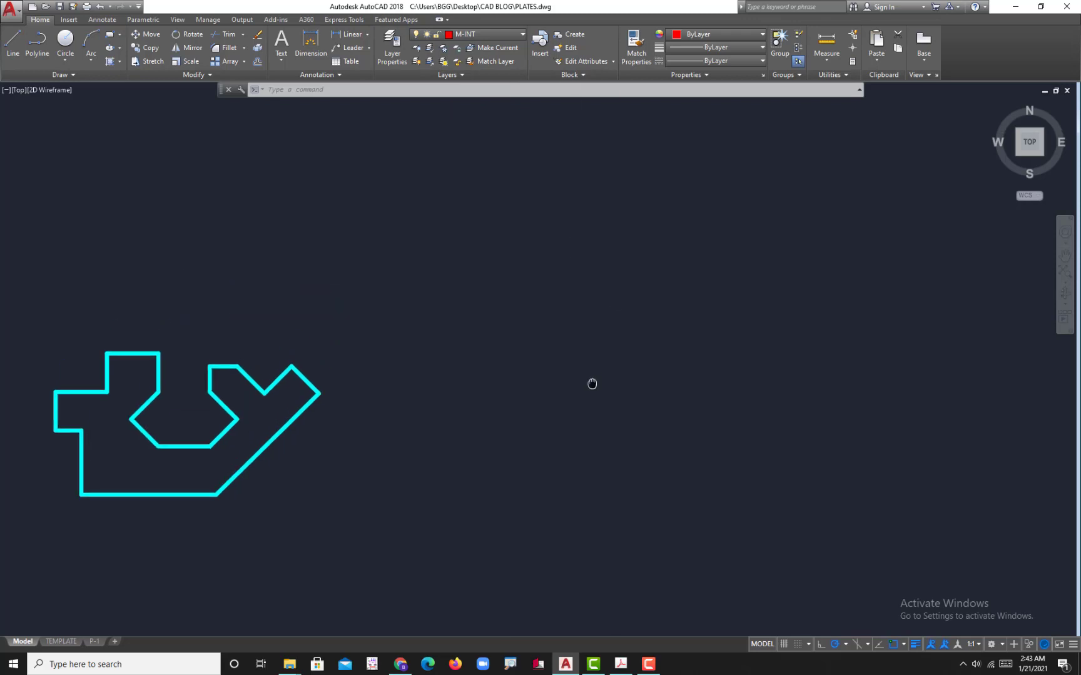
key(Escape)
text(c)
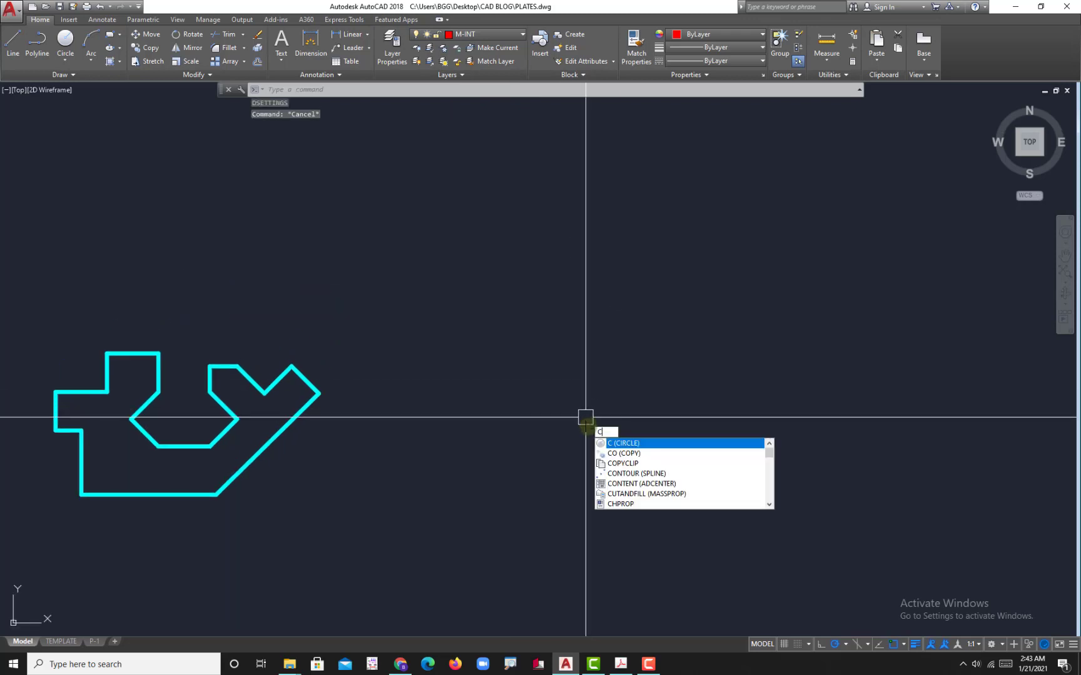
key(Return)
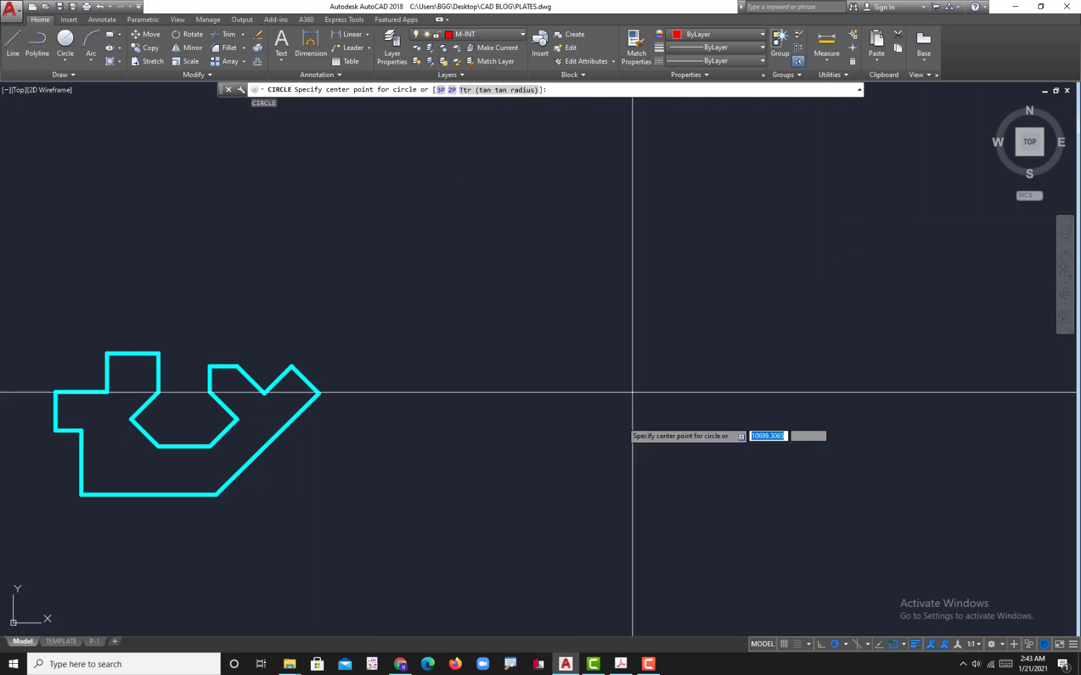
click(644, 441)
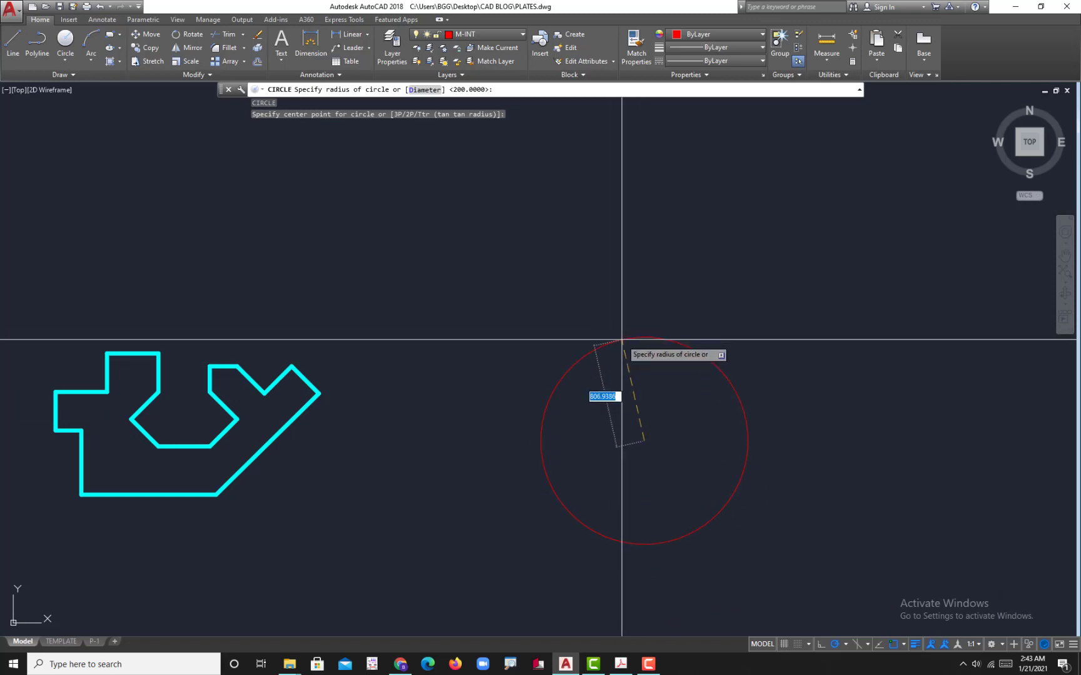
text(200)
key(Return)
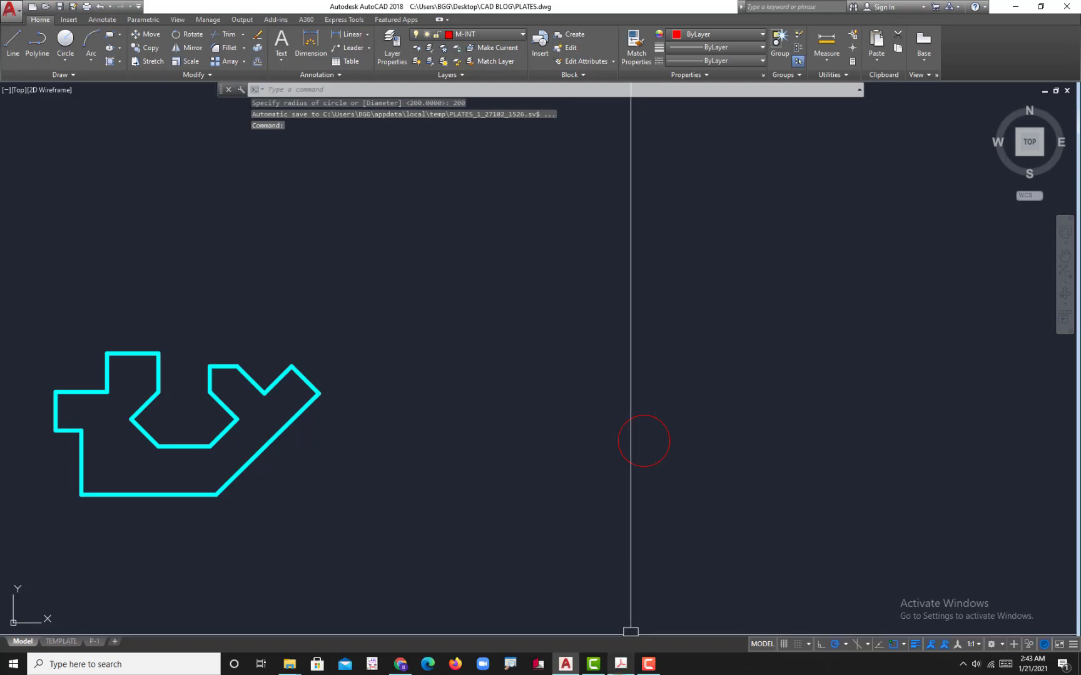
Check the reference PDF, and offset the circle outward repeatedly at 100-unit spacing until the outermost ring has a radius of 1400
click(620, 664)
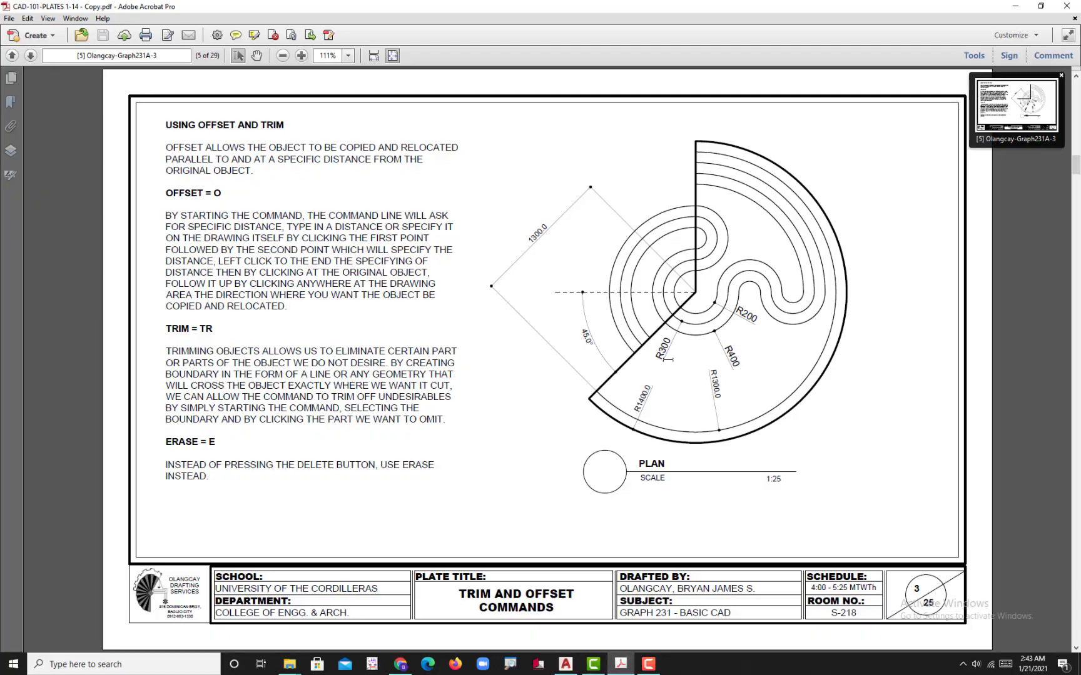
click(565, 664)
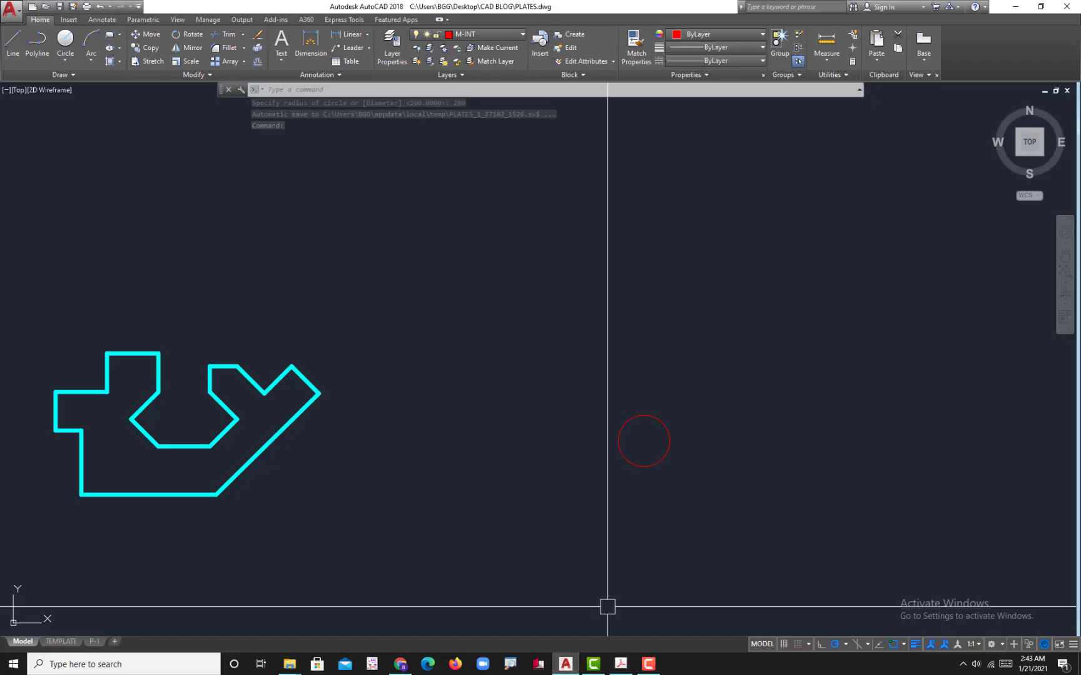
scroll(639, 495, up, 3)
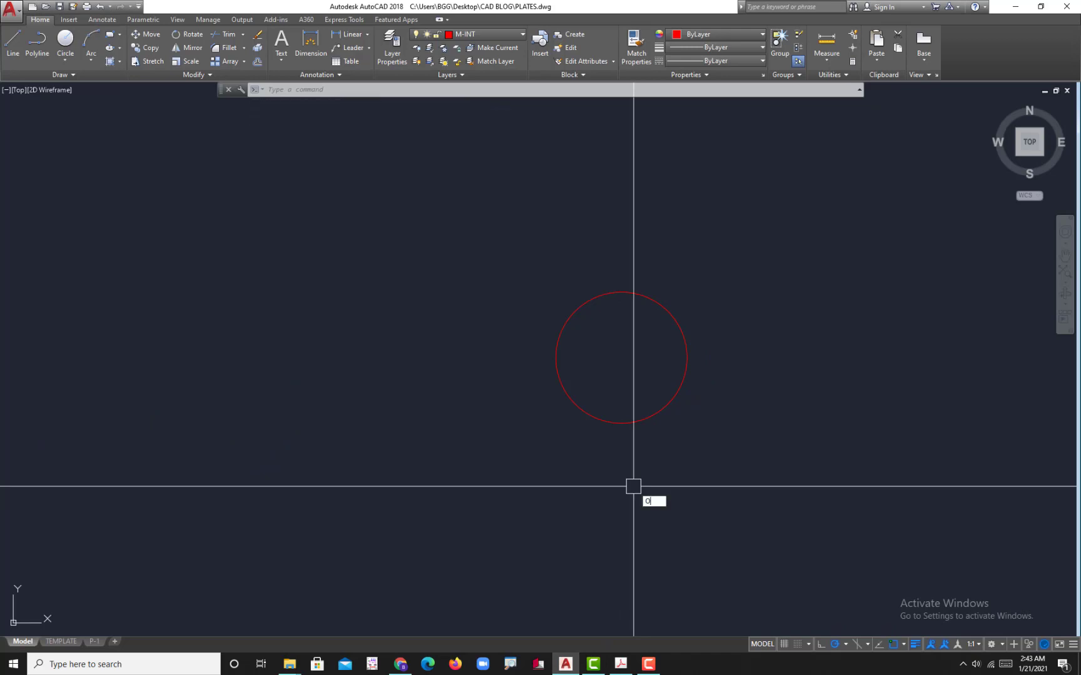
key(Return)
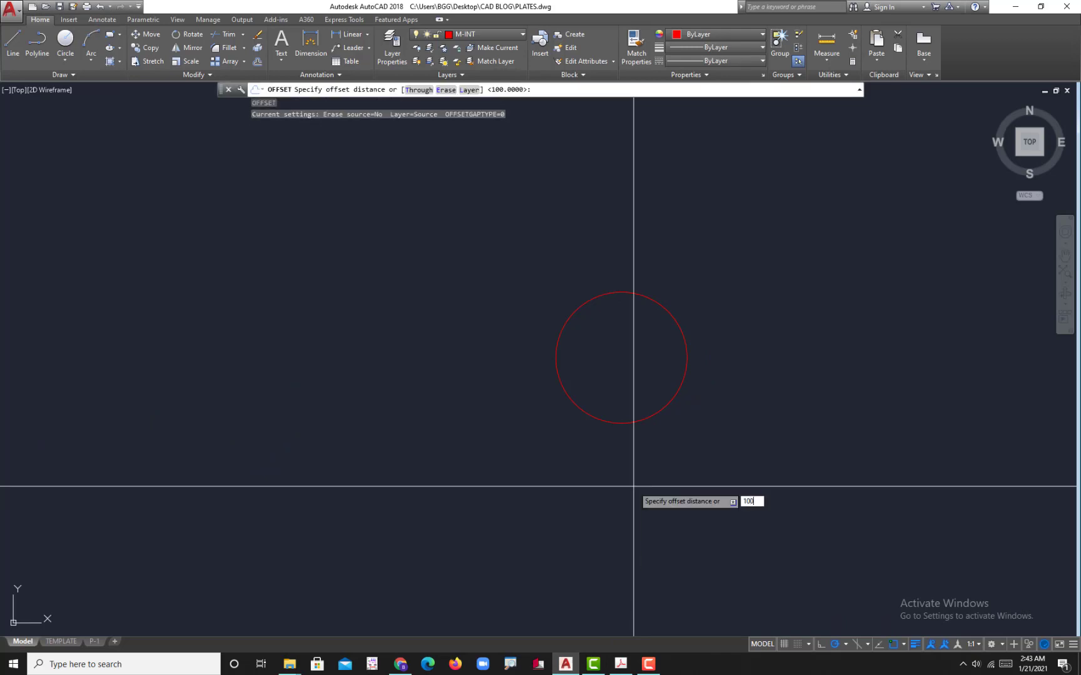
key(Return)
click(654, 302)
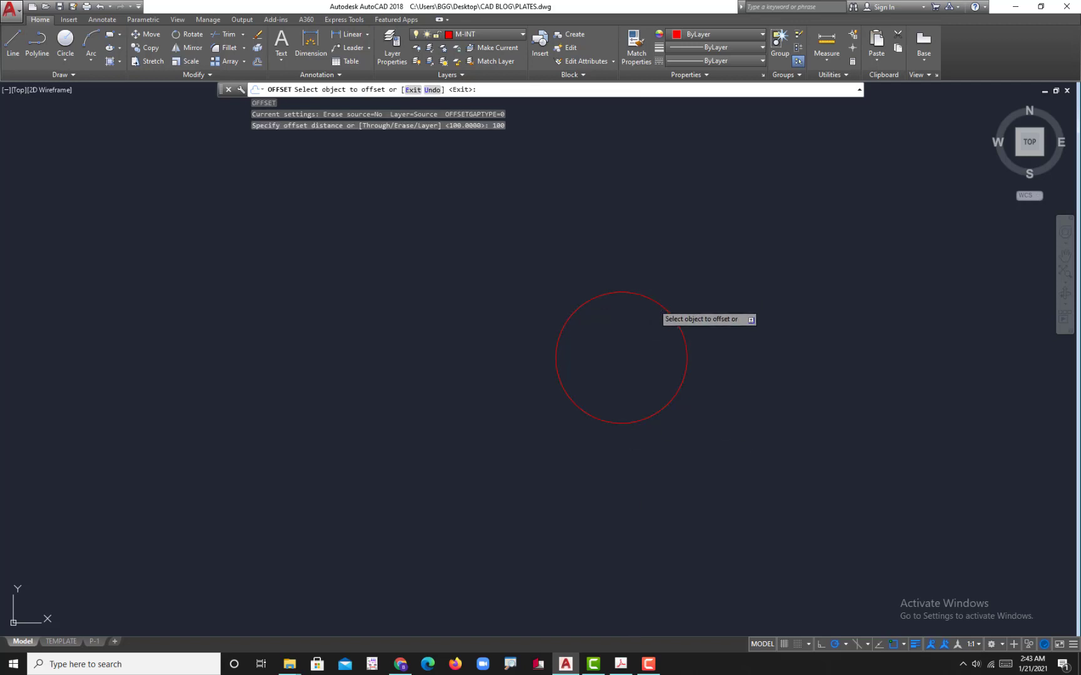
click(745, 261)
click(706, 299)
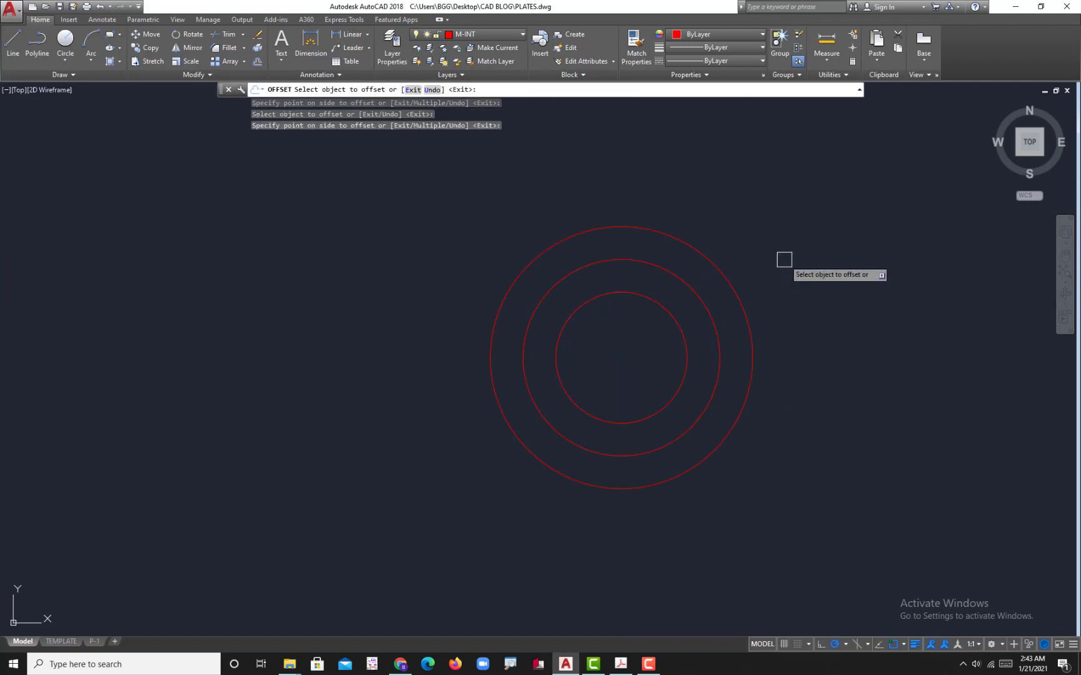
click(784, 259)
click(729, 285)
click(784, 275)
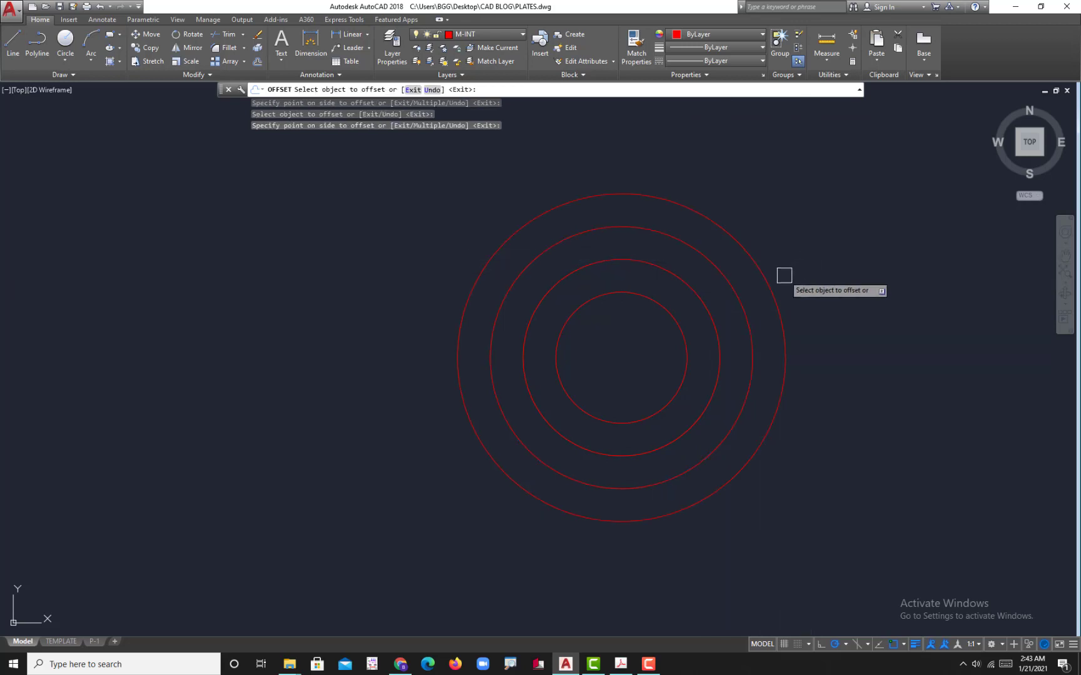
click(768, 285)
click(794, 292)
scroll(795, 292, down, 2)
click(797, 284)
click(833, 270)
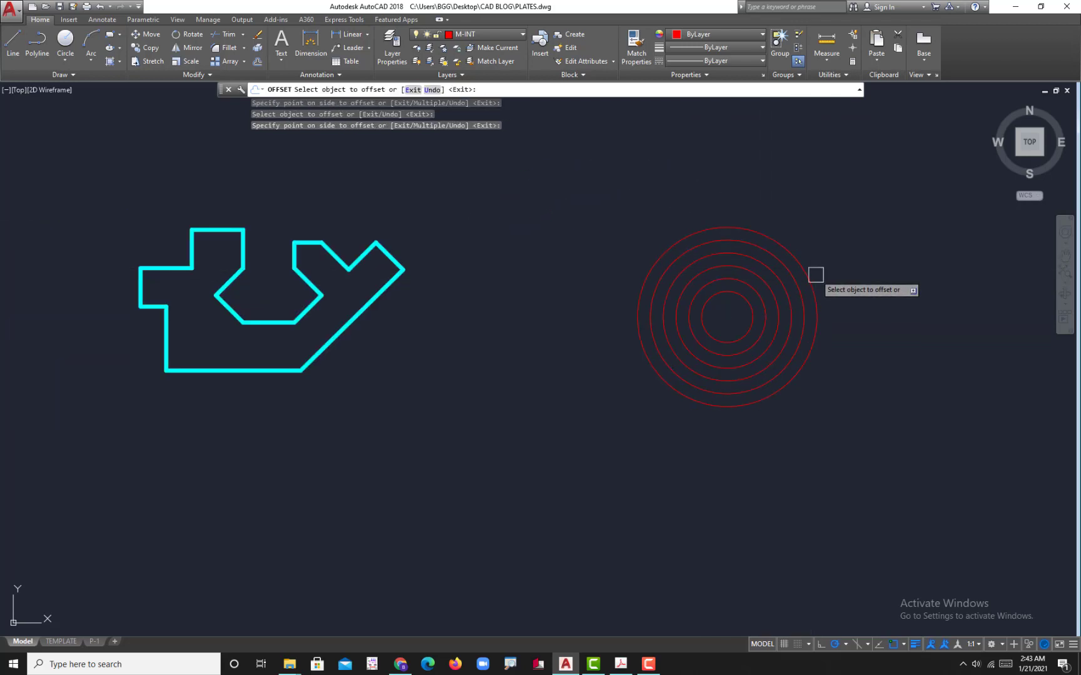
click(810, 282)
click(834, 274)
click(830, 275)
click(848, 265)
click(834, 274)
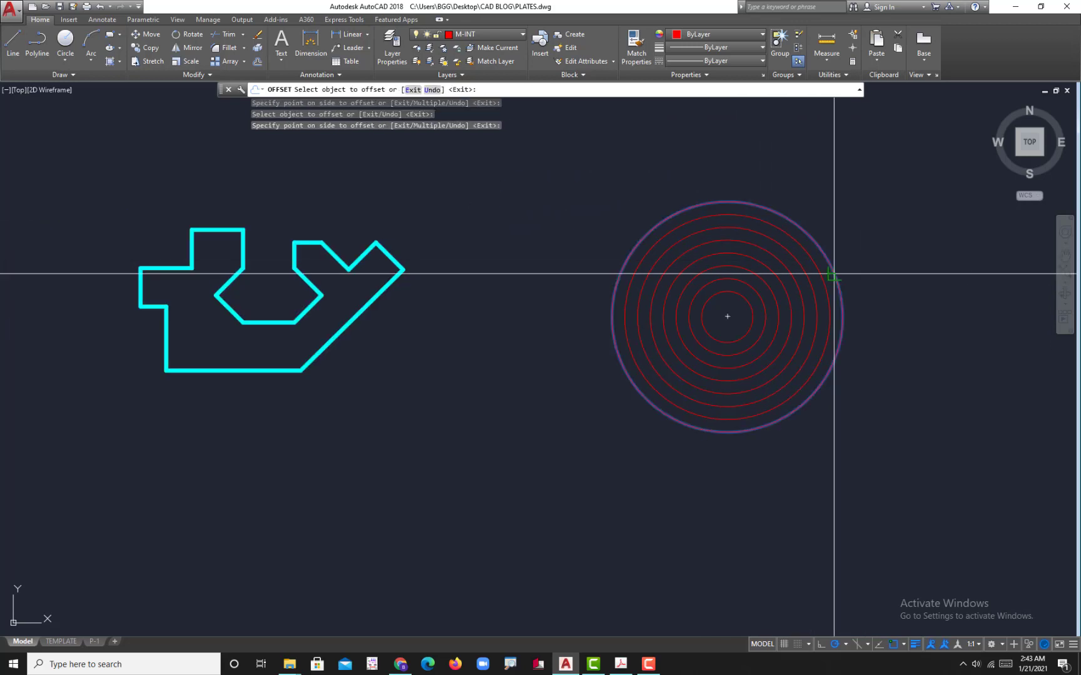
click(867, 259)
click(851, 268)
click(862, 262)
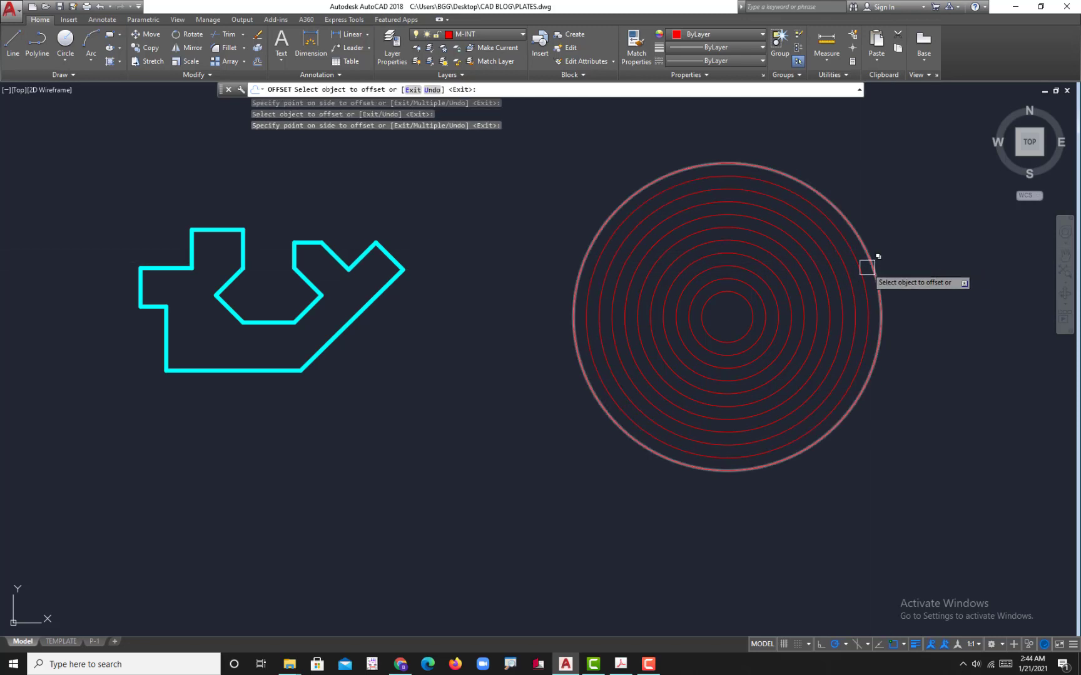
click(866, 266)
click(906, 255)
click(888, 263)
click(938, 251)
middle_drag(935, 259, 838, 306)
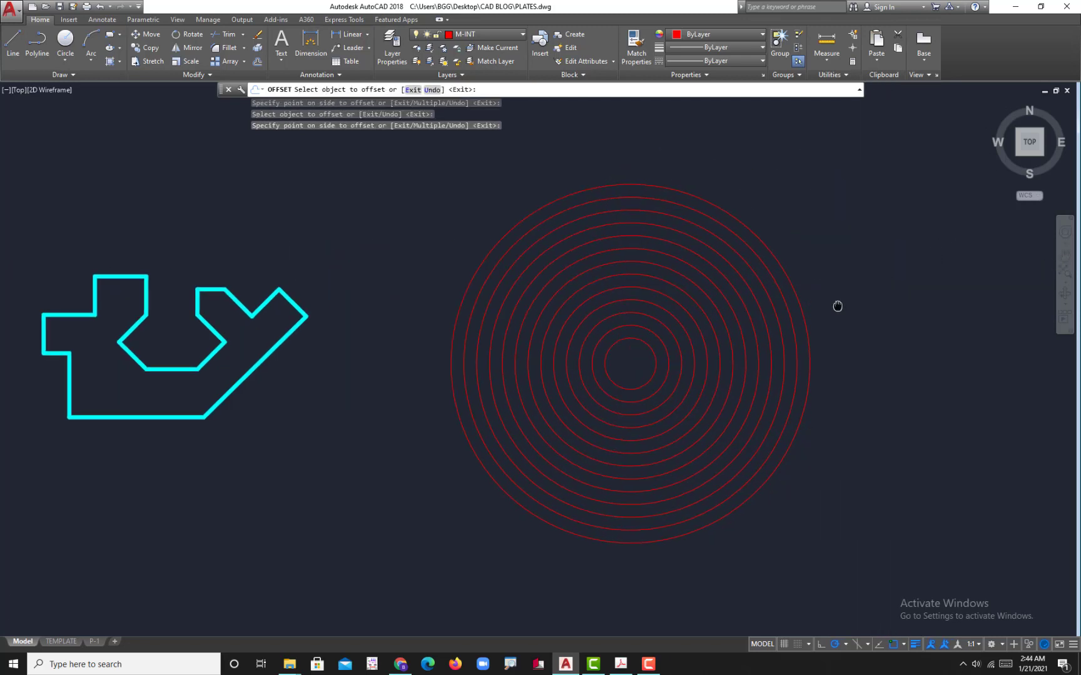
key(Return)
Draw two lines from the circles' centre to the outermost circle, one to its west quadrant and one at 225°
text(l)
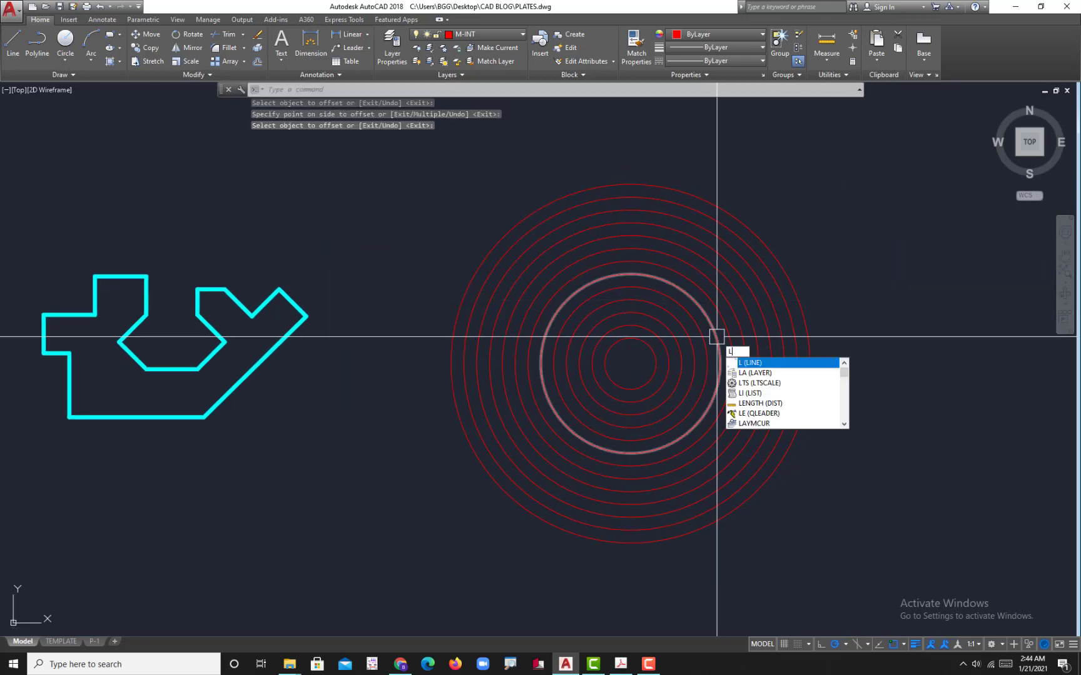
key(Return)
click(630, 364)
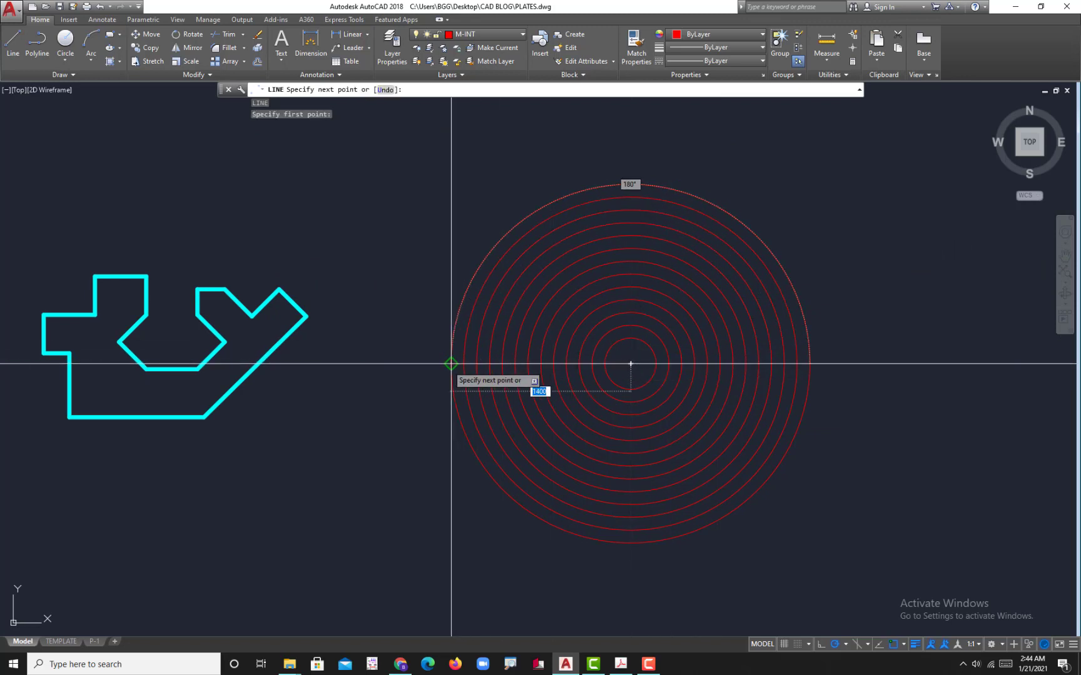
key(Escape)
key(Return)
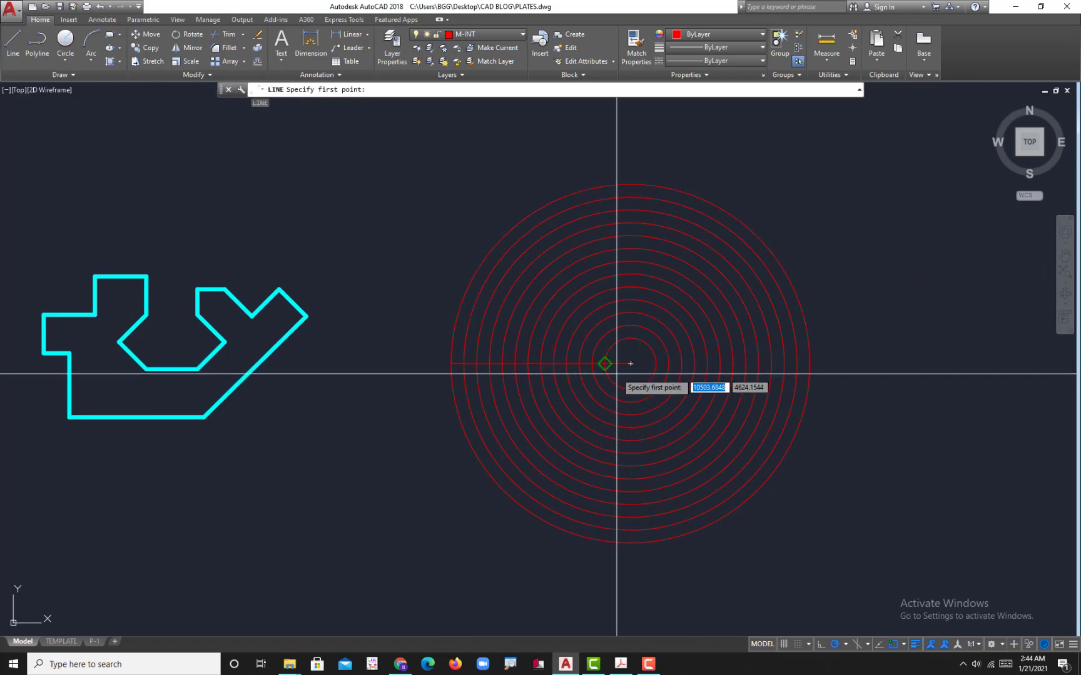
click(631, 363)
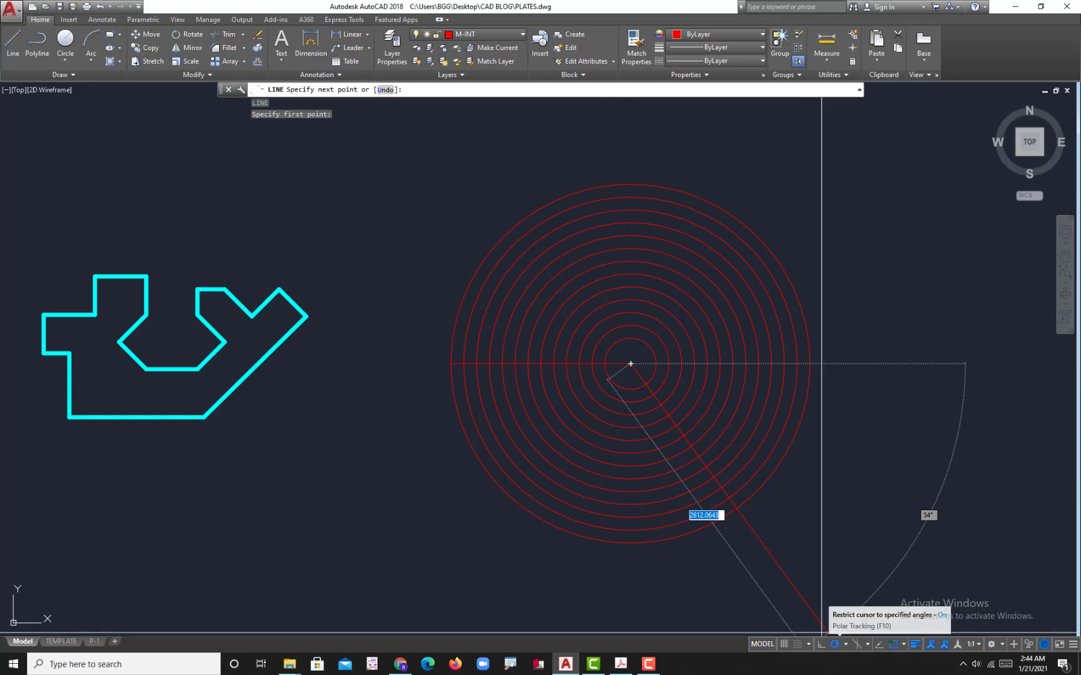
click(503, 490)
key(Return)
Draw two lines from the circles' centre to the east and north quadrants of the outermost circle
key(Return)
click(630, 363)
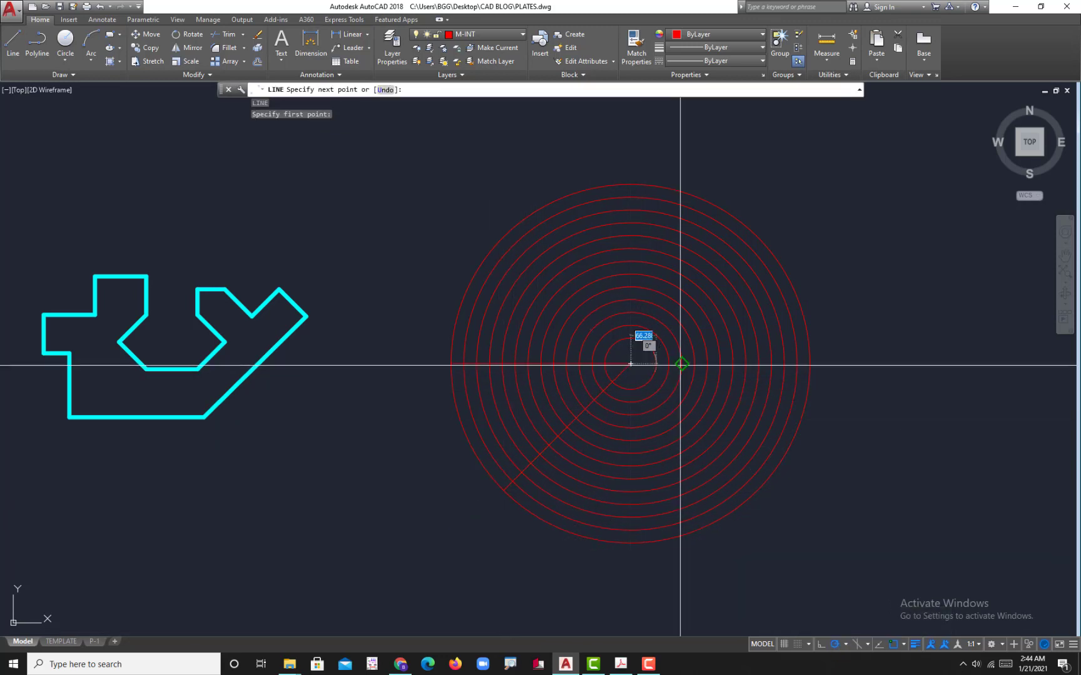
click(809, 363)
key(Return)
key(Return)
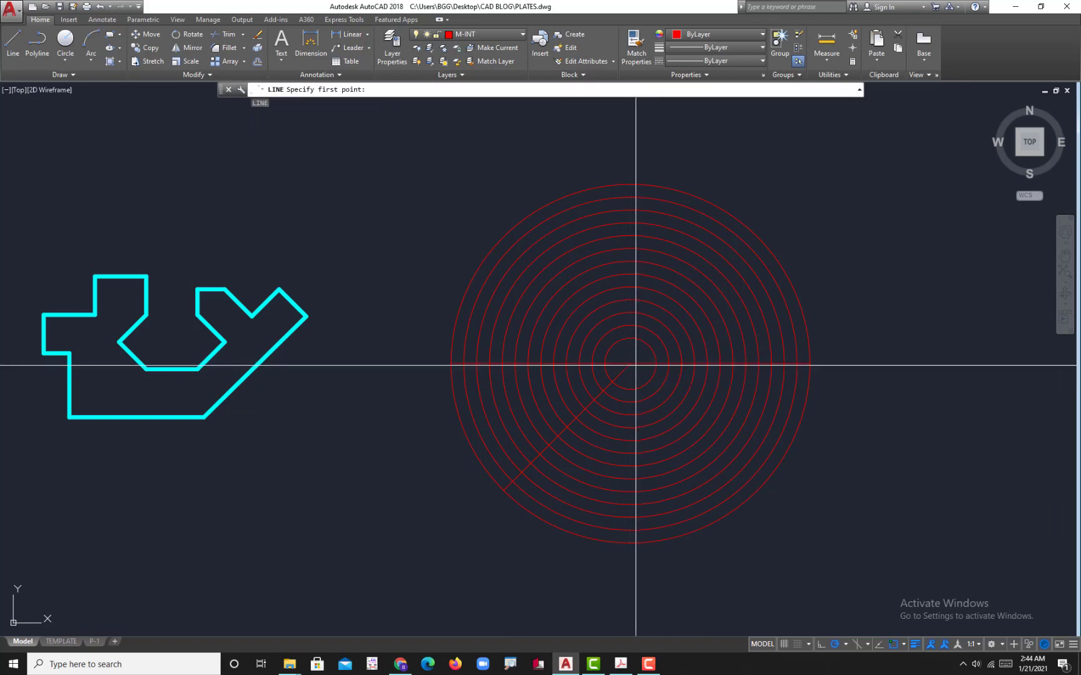
click(631, 363)
click(631, 185)
key(Return)
middle_drag(606, 405, 583, 403)
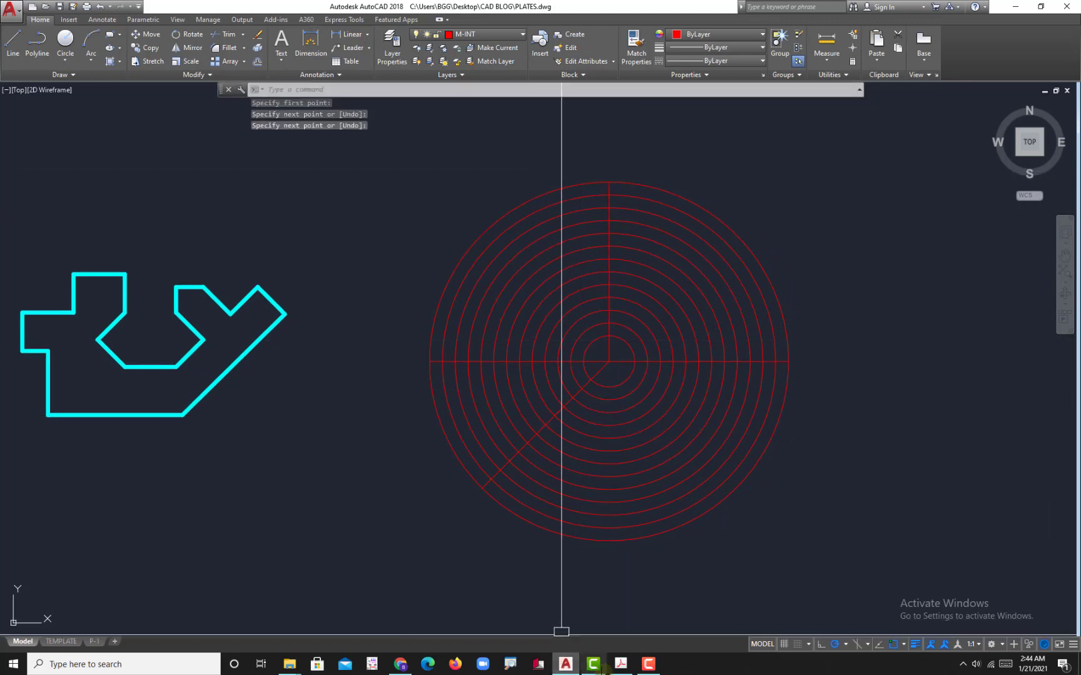
Following the reference PDF, trim the arcs of radius 200 to 900 out of the north-east quadrant
click(621, 664)
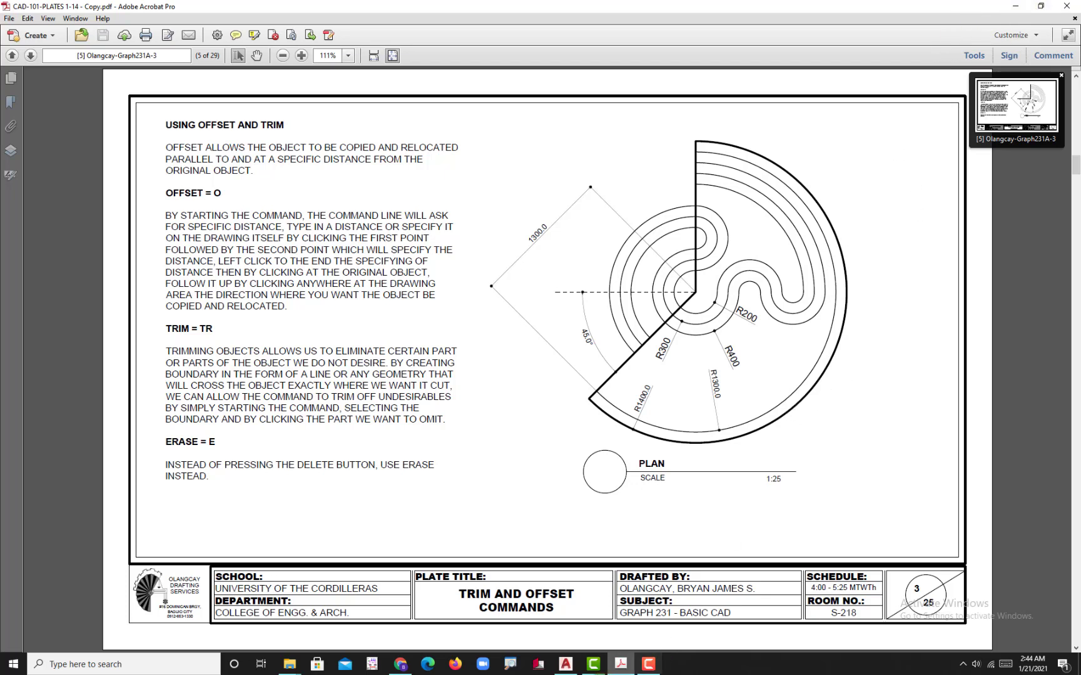
click(565, 665)
scroll(706, 408, up, 3)
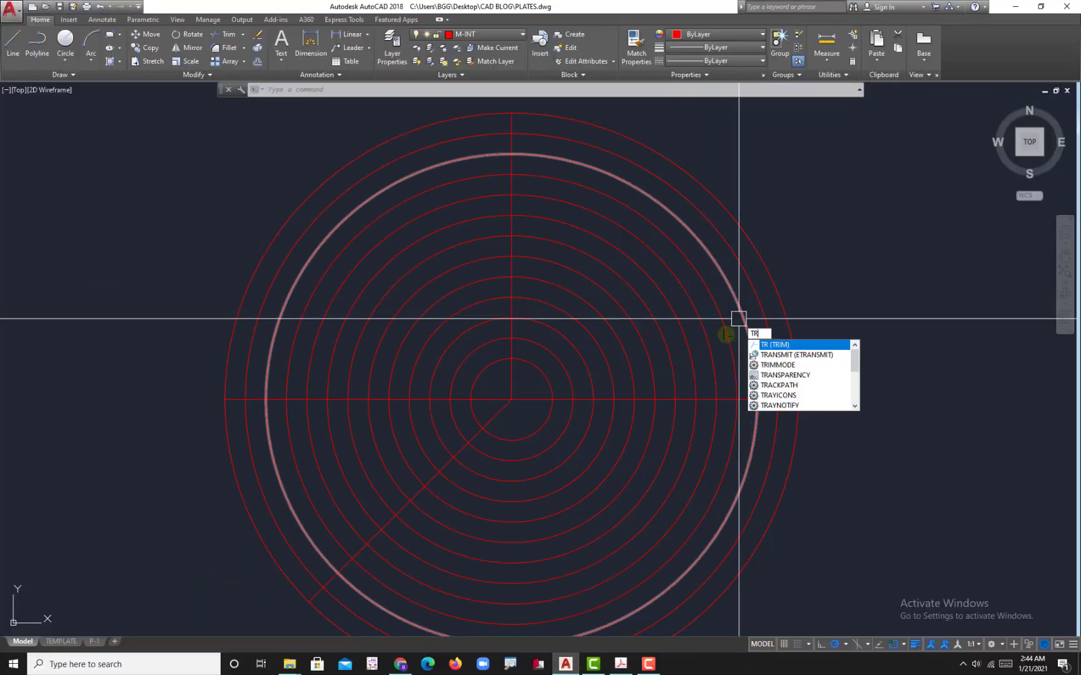
key(Return)
key(Return)
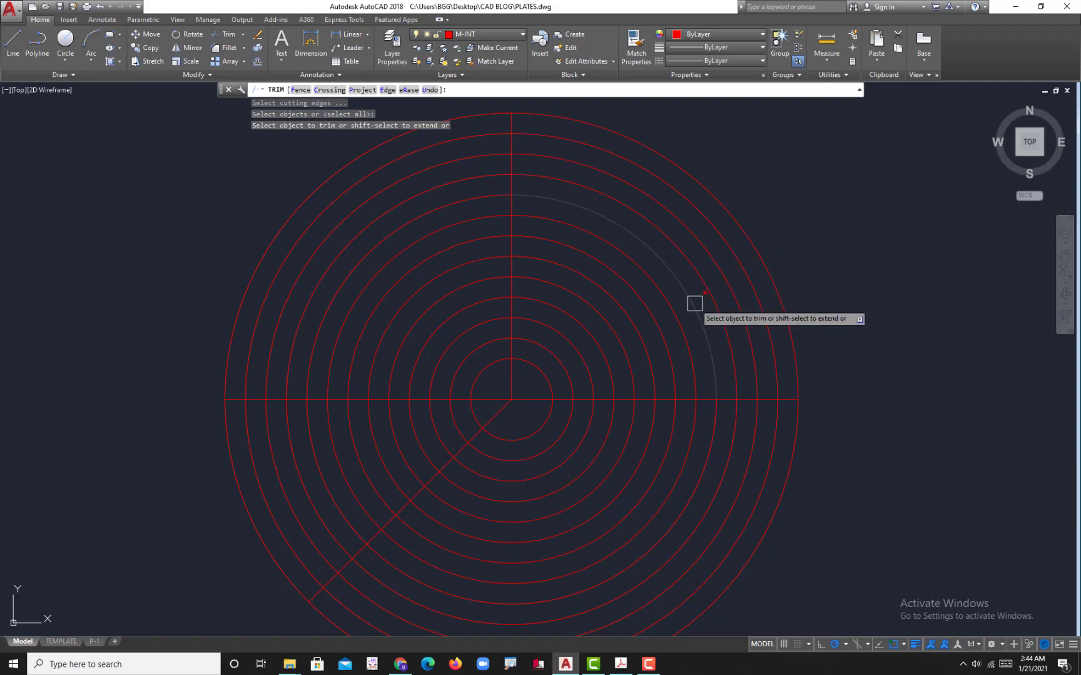
click(678, 324)
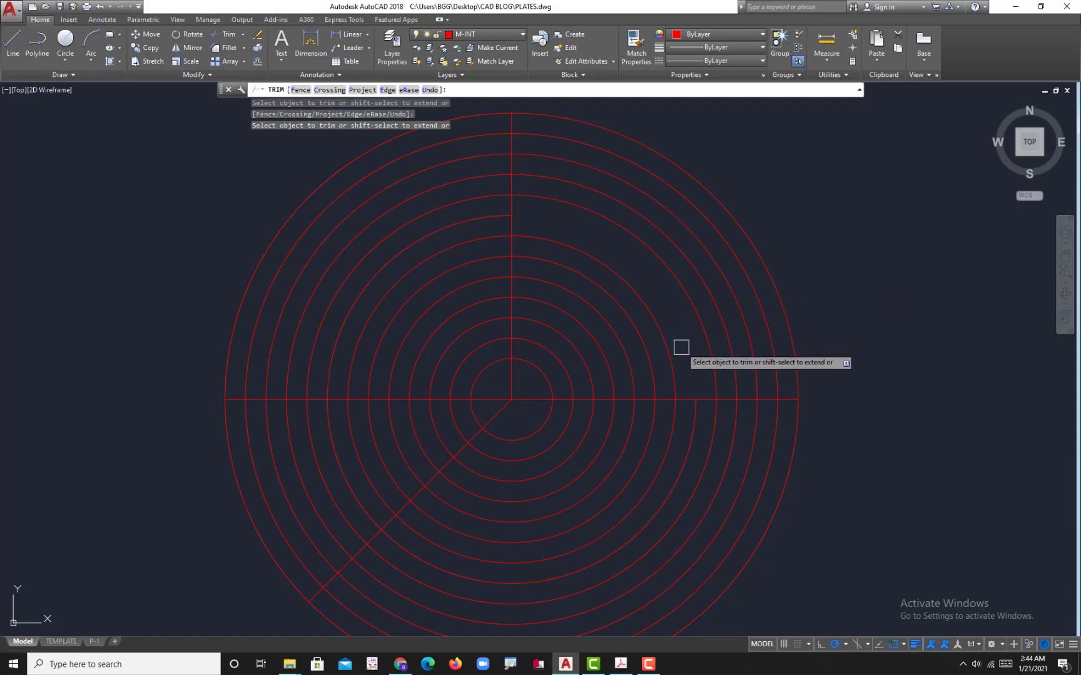
click(693, 369)
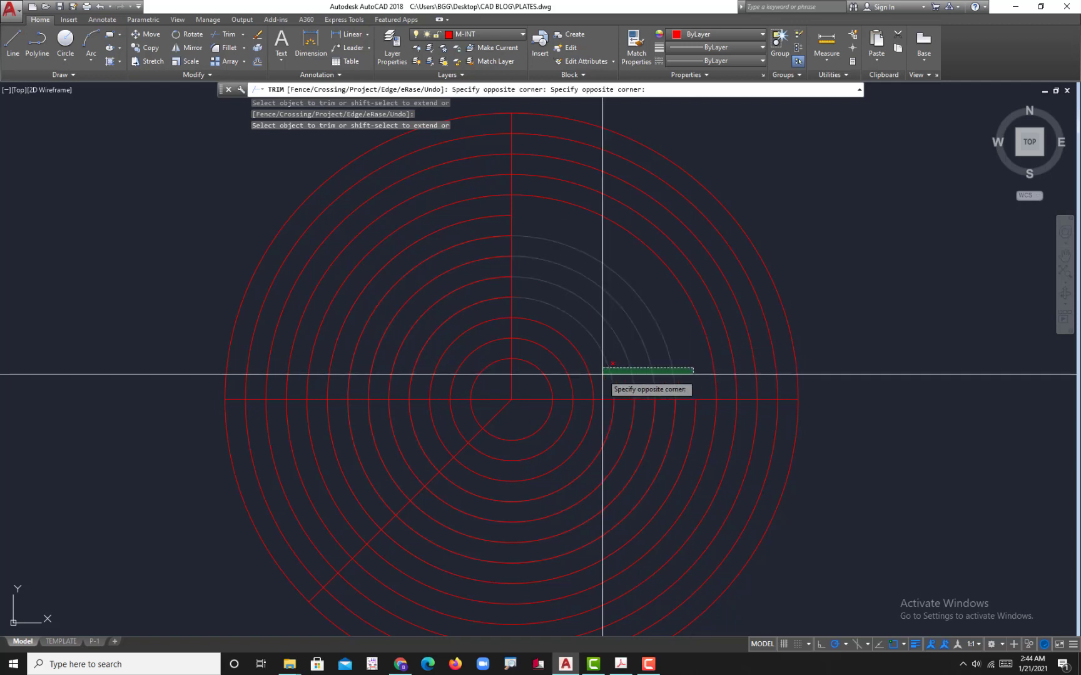
click(532, 383)
Trim the arcs of radius 500 to 1200 between the east line and the 225° diagonal
middle_drag(532, 382, 518, 291)
scroll(639, 500, up, 2)
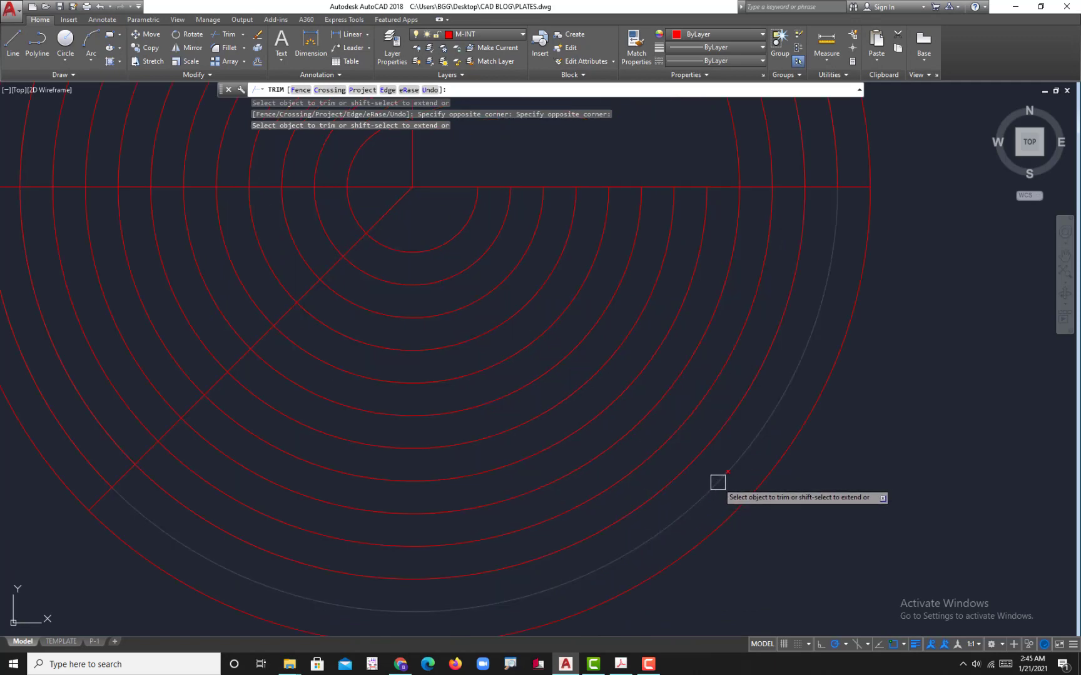
scroll(699, 473, up, 2)
click(700, 473)
scroll(611, 415, down, 2)
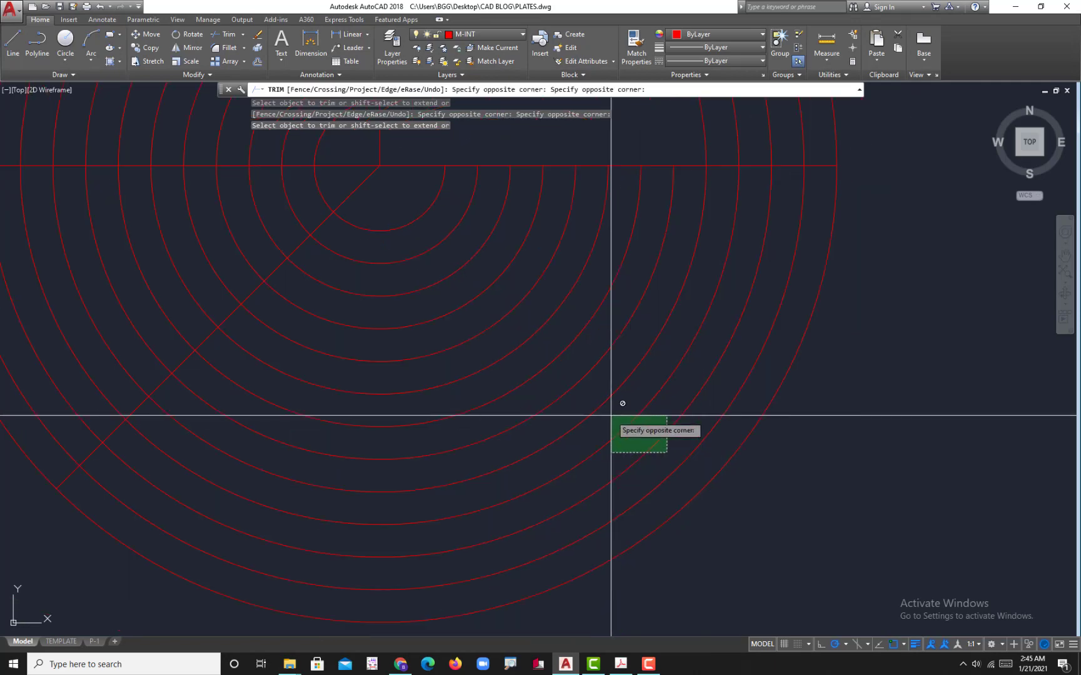
scroll(611, 416, down, 2)
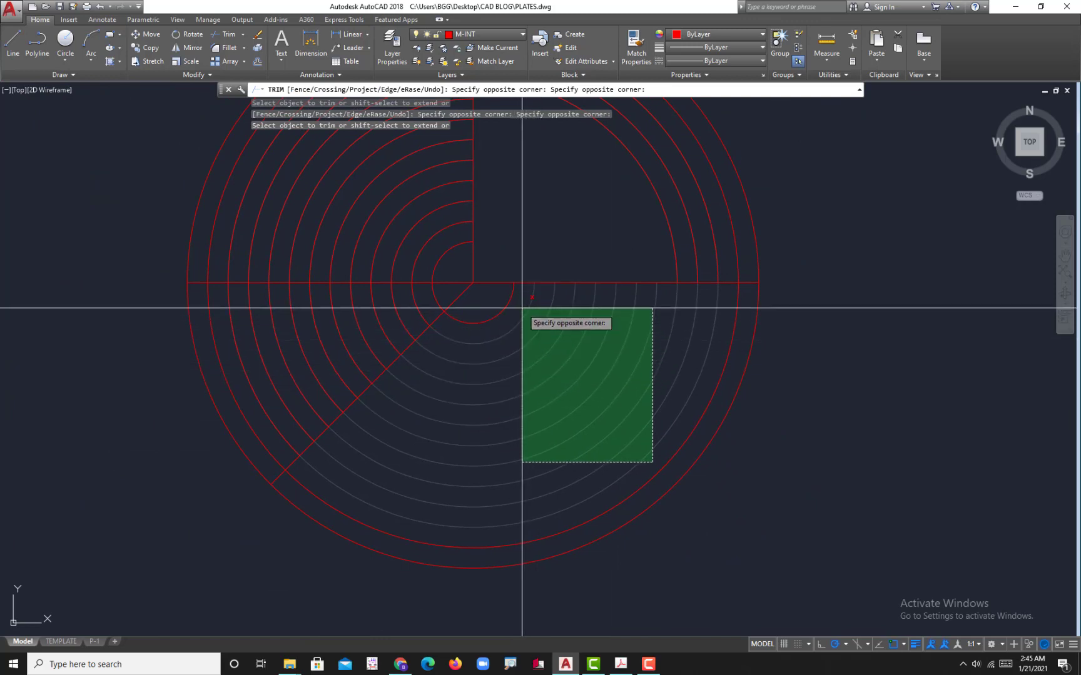
click(526, 361)
scroll(604, 375, down, 2)
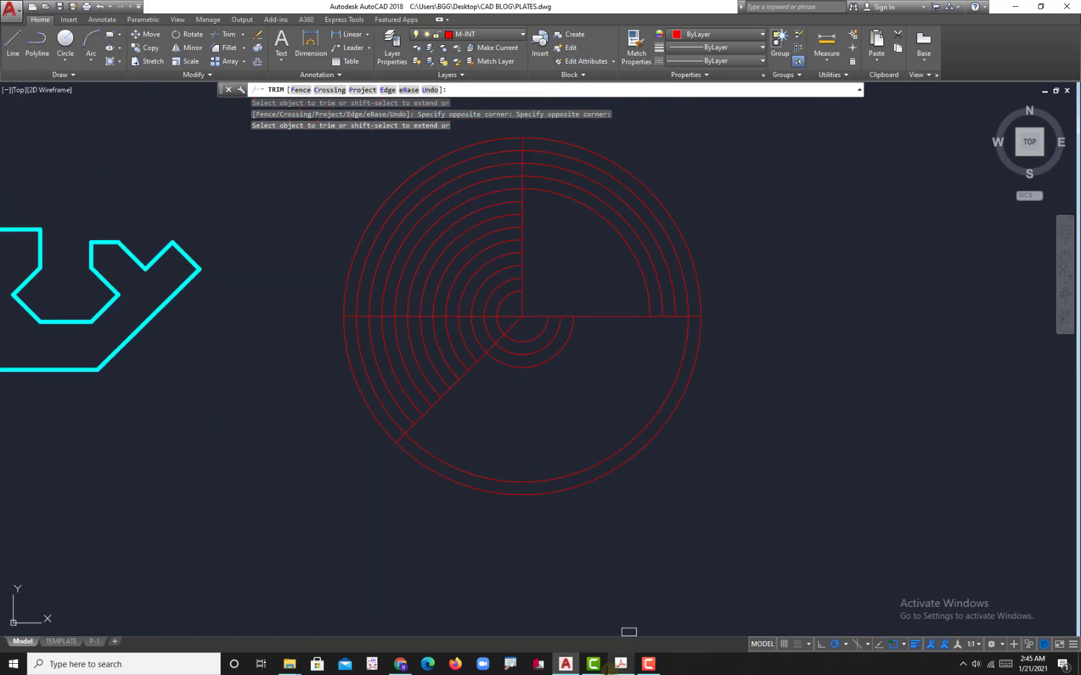
Following the reference PDF, trim the arcs of radius 500 and 900 to 1400 between the west line and the 225° diagonal
click(621, 663)
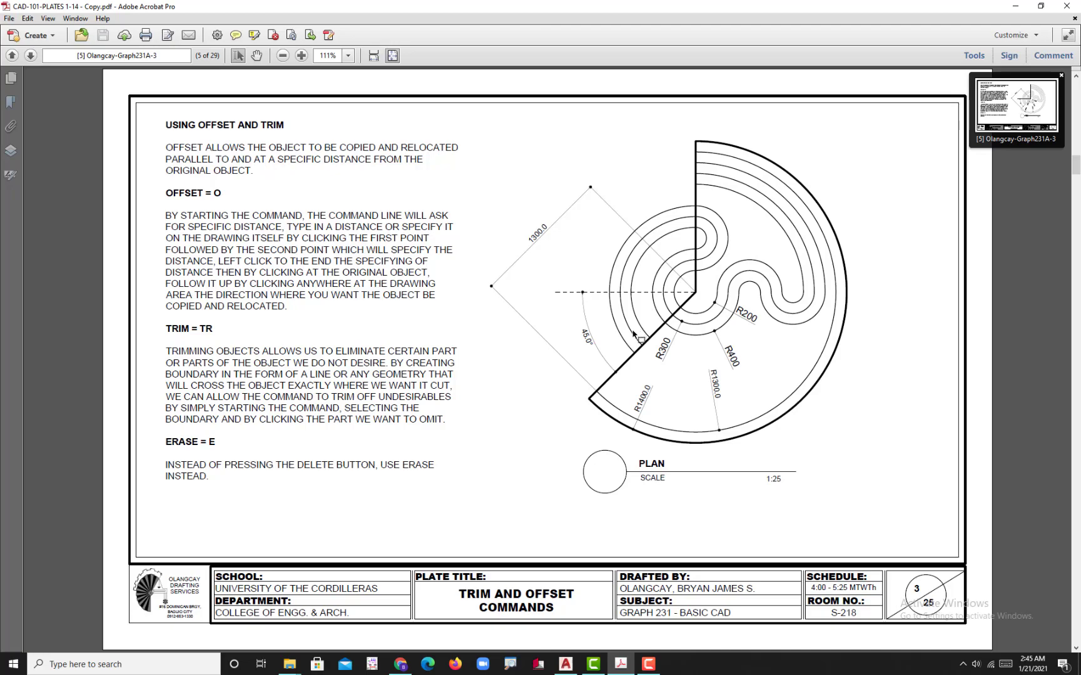
click(565, 663)
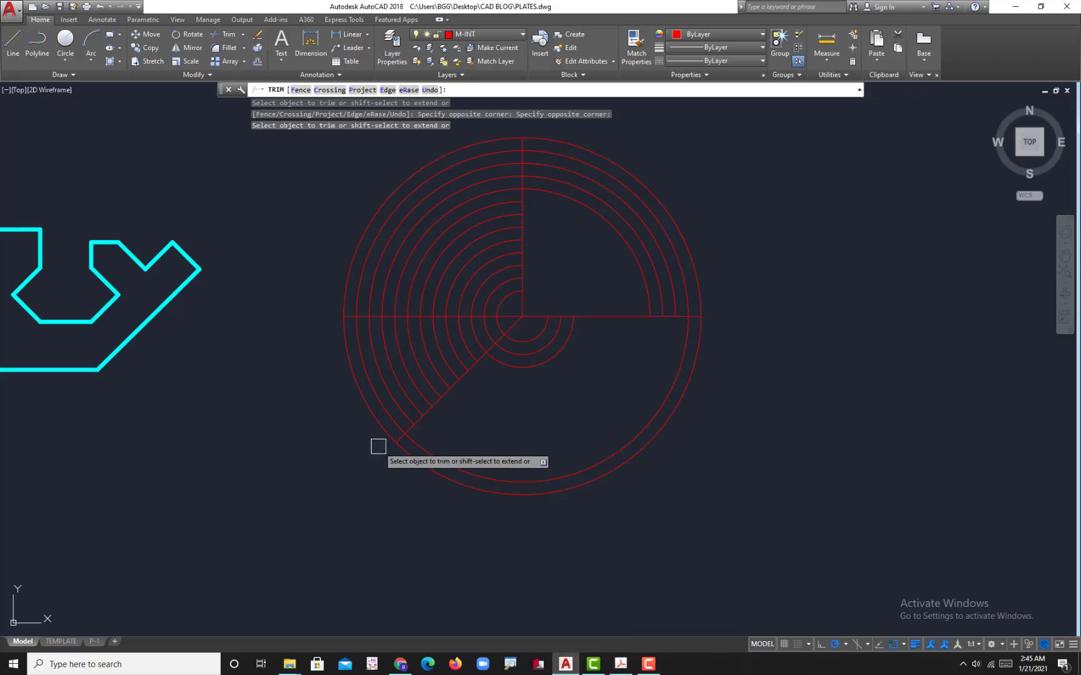
scroll(494, 365, up, 4)
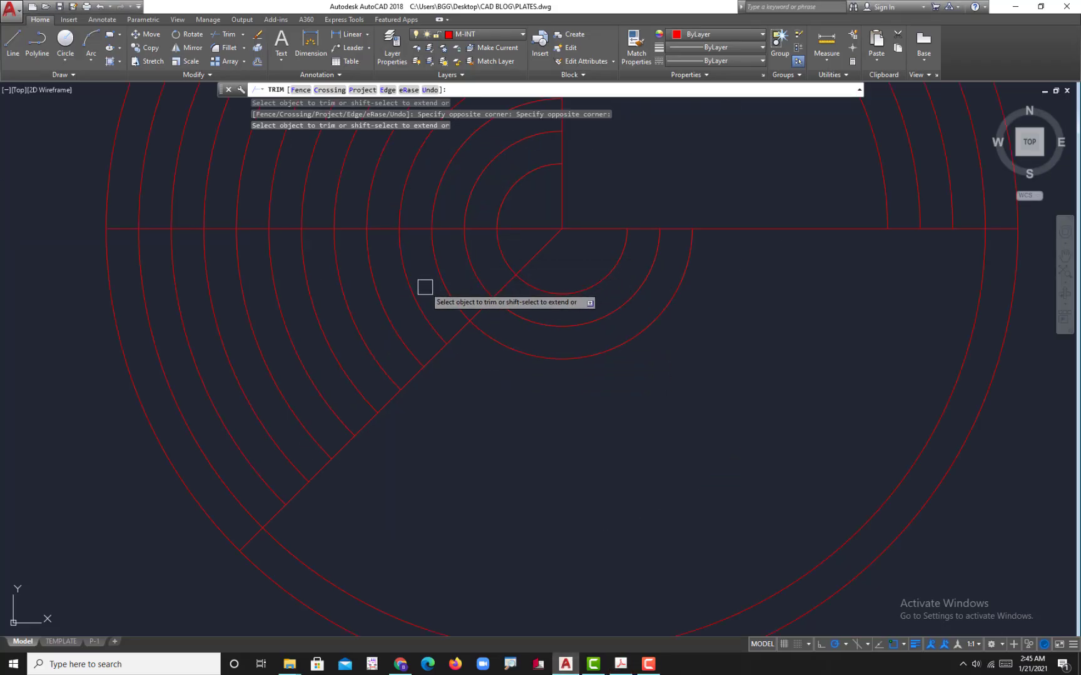
click(404, 290)
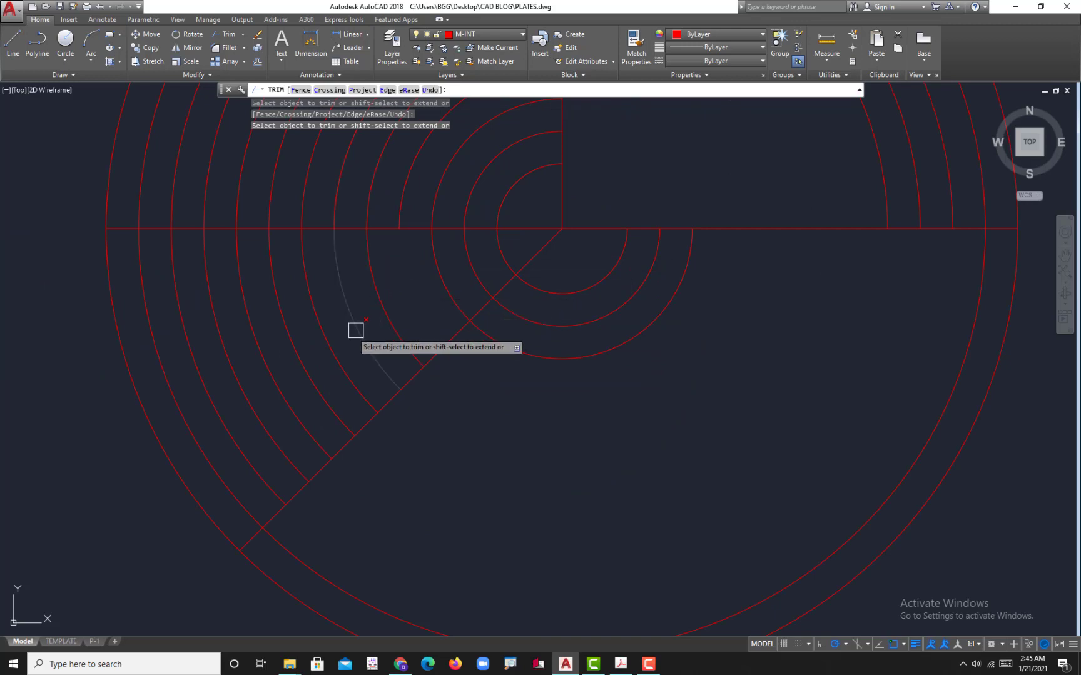
click(310, 349)
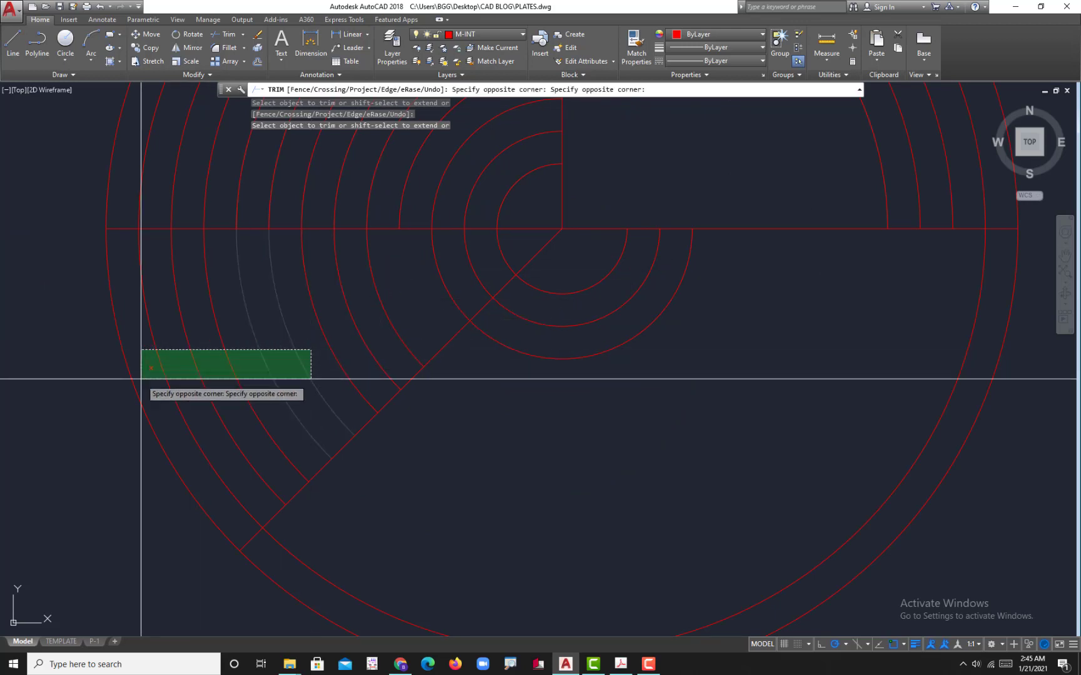
click(106, 382)
Trim the arcs of radius 1000 to 1400 out of the north-west quadrant
middle_drag(492, 410, 607, 510)
middle_drag(607, 395, 618, 526)
middle_drag(662, 400, 663, 464)
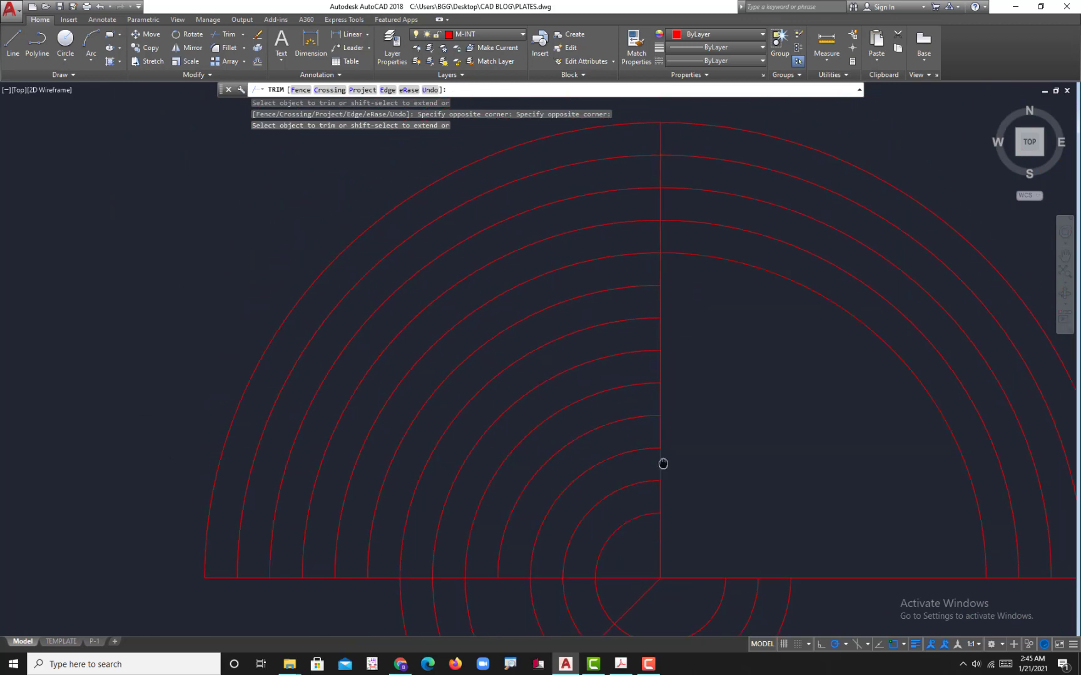
click(630, 276)
click(494, 157)
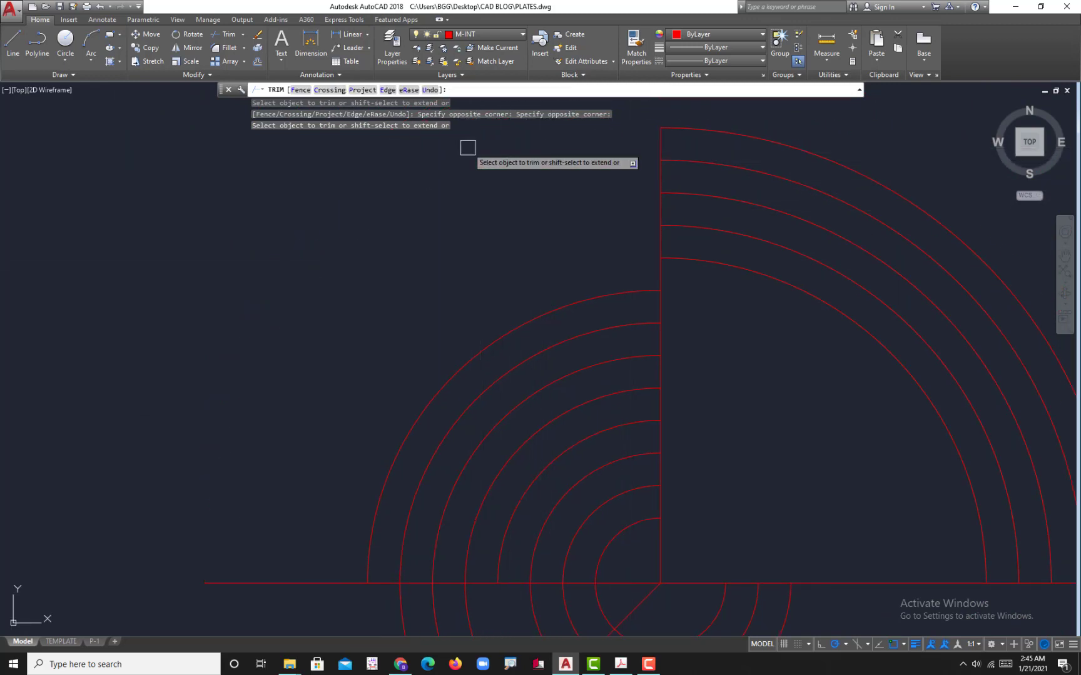
middle_drag(579, 425, 613, 315)
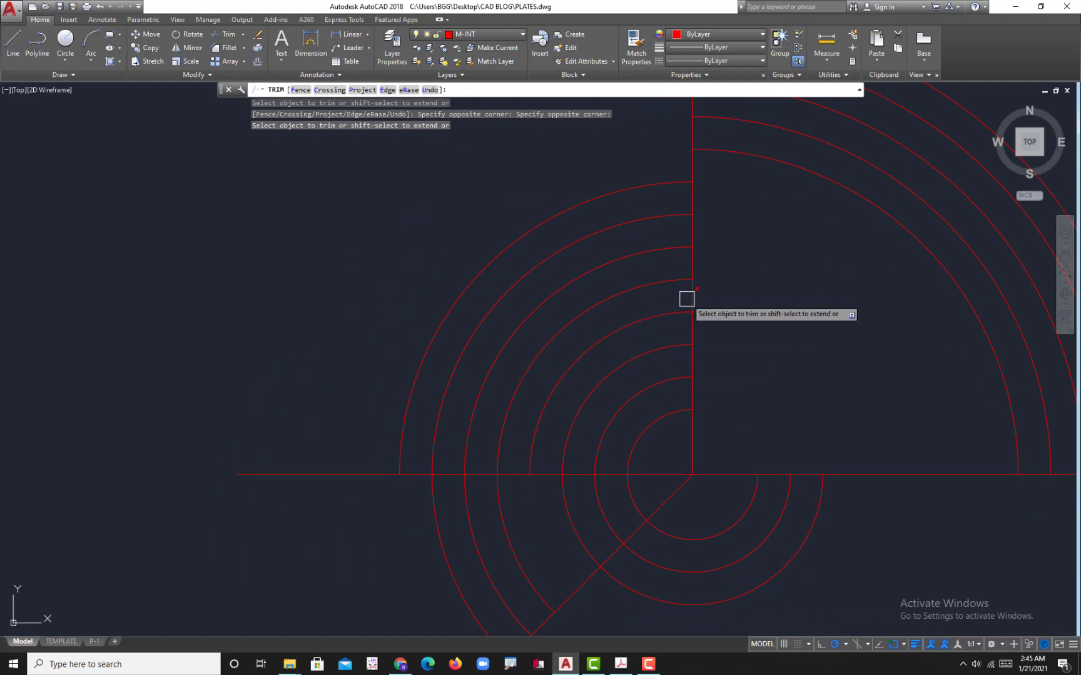
key(Escape)
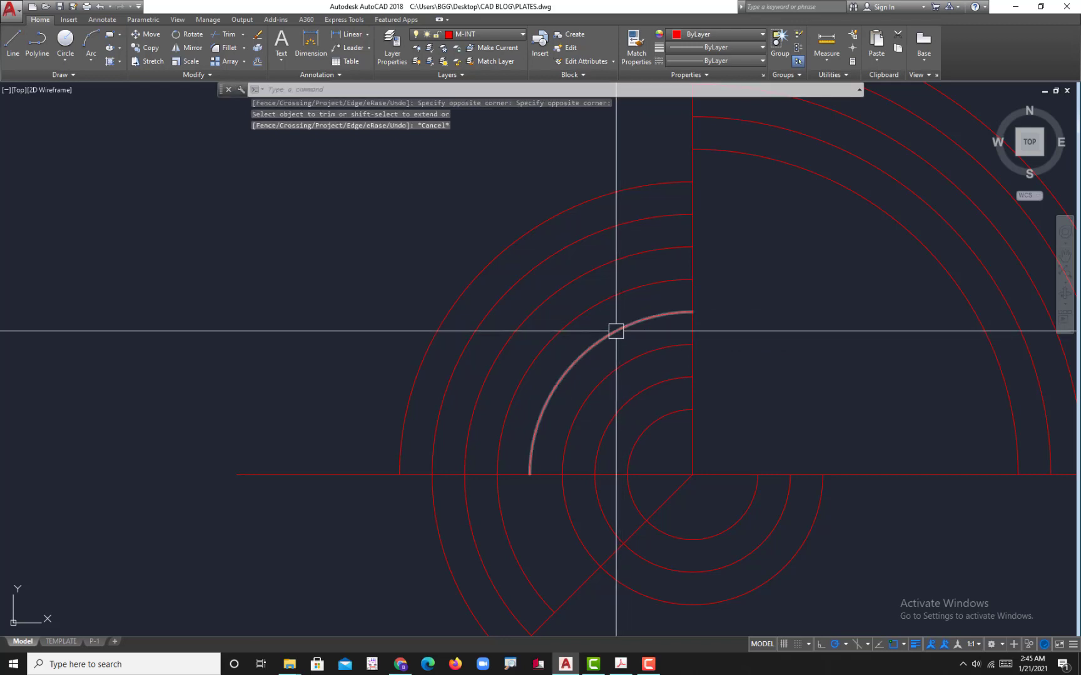
Erase the leftover arcs of radius 500 and 900 in the north-west quadrant
click(616, 331)
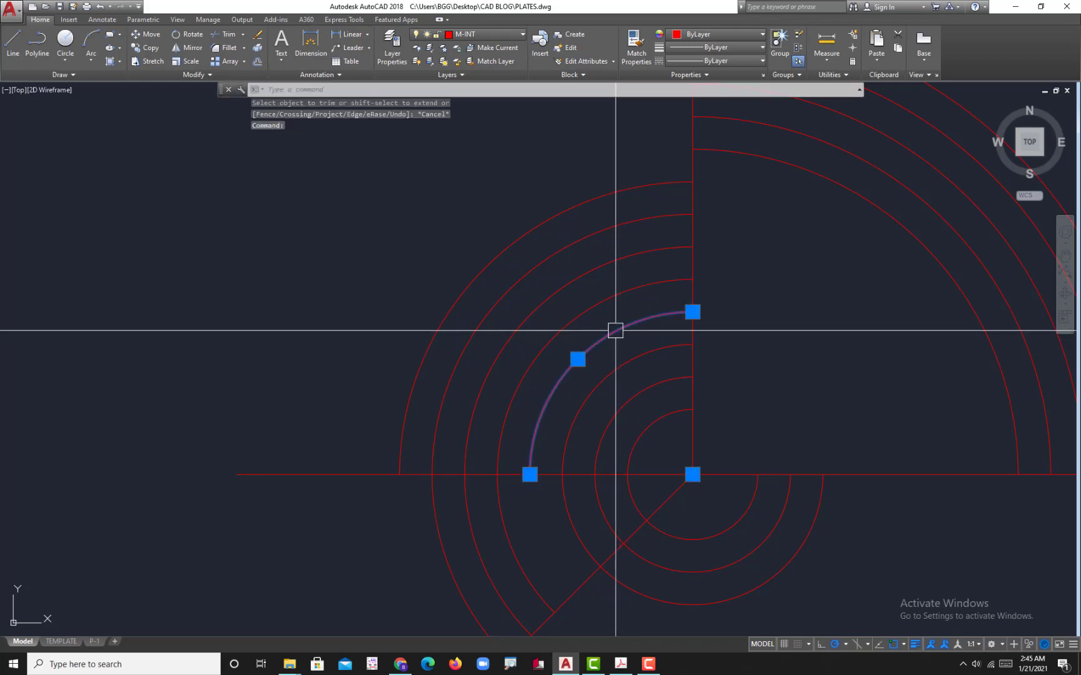
key(Return)
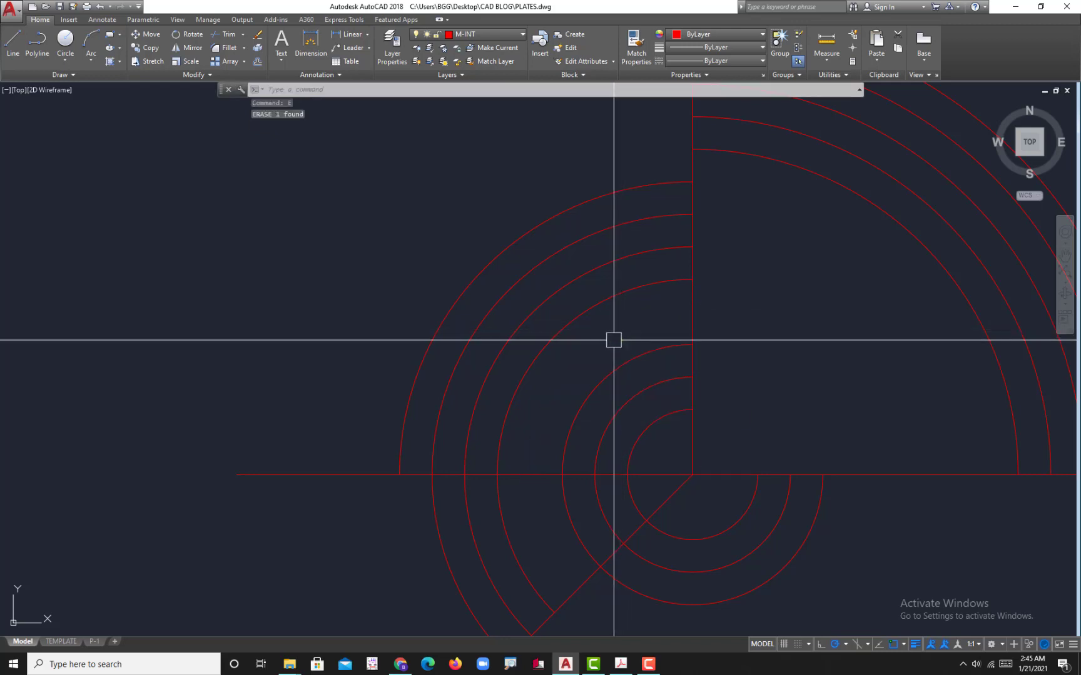
scroll(615, 342, down, 5)
middle_drag(670, 430, 719, 473)
scroll(673, 456, up, 4)
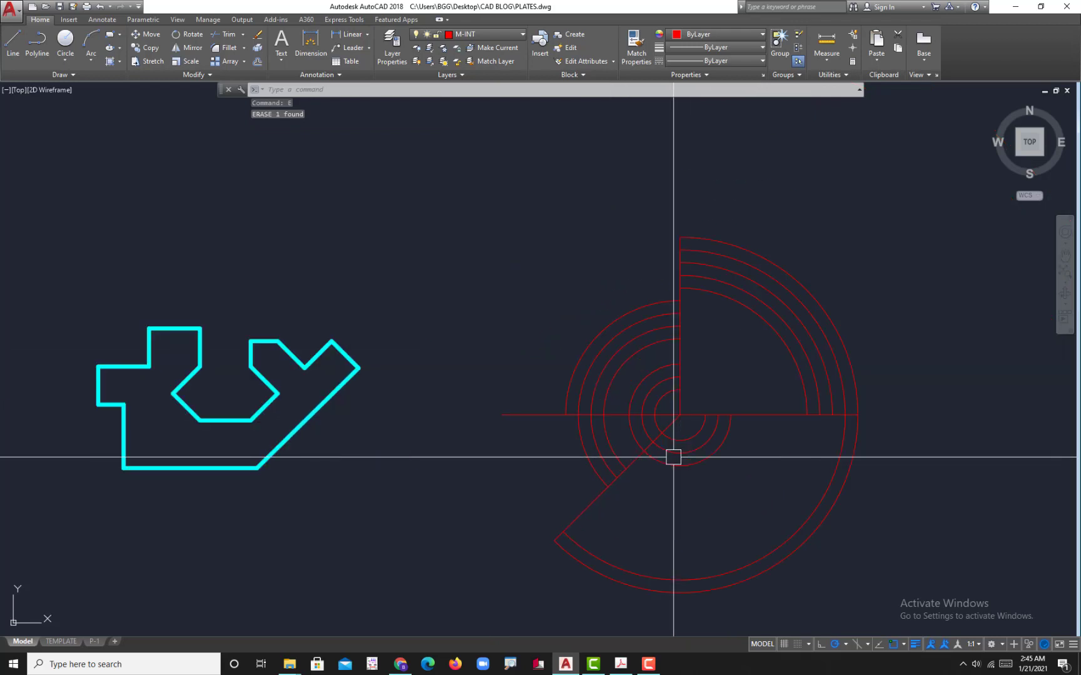
click(560, 352)
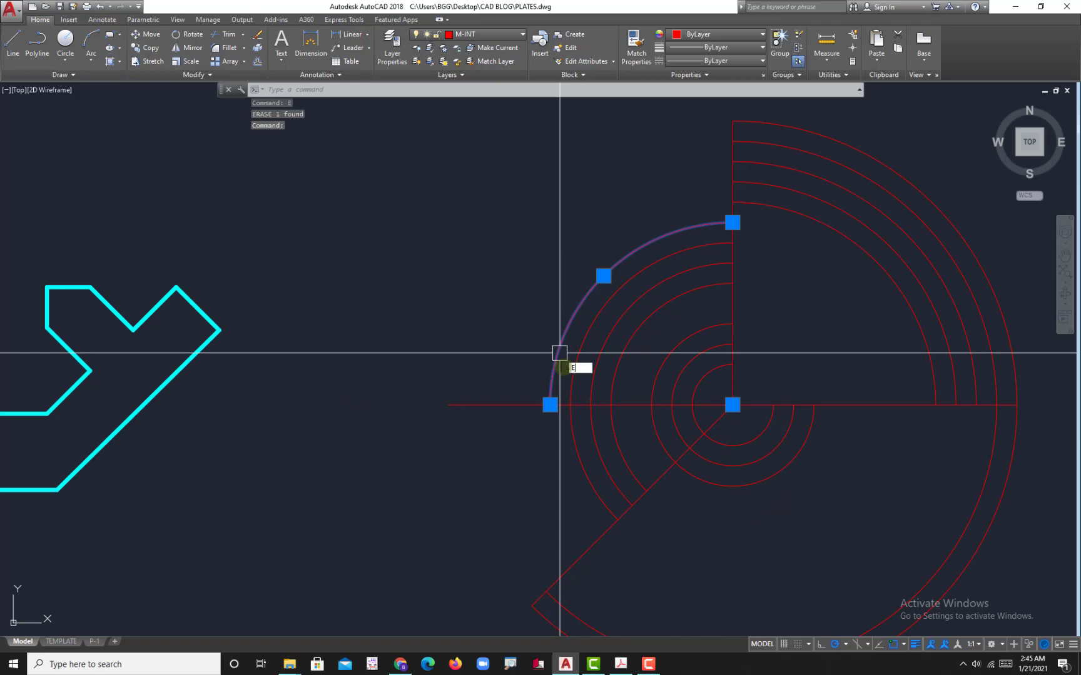
text(E)
key(Return)
scroll(579, 369, down, 2)
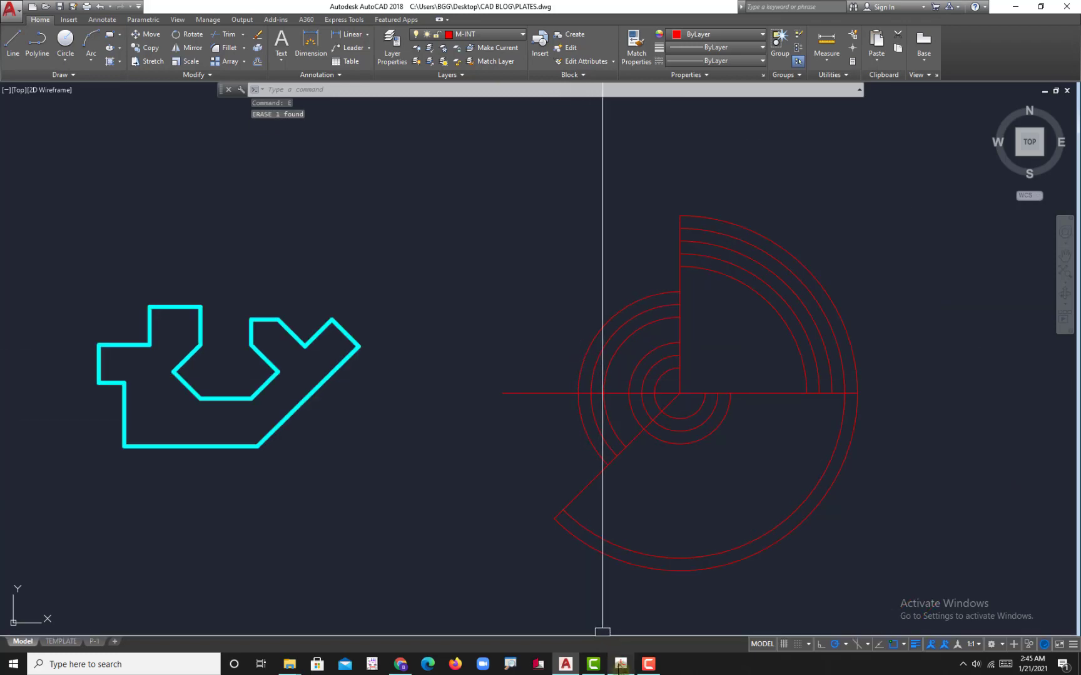
Switch to the reference PDF in Adobe Acrobat, examine the rounded bends joining the plan's concentric arcs, and return to the AutoCAD drawing
click(620, 665)
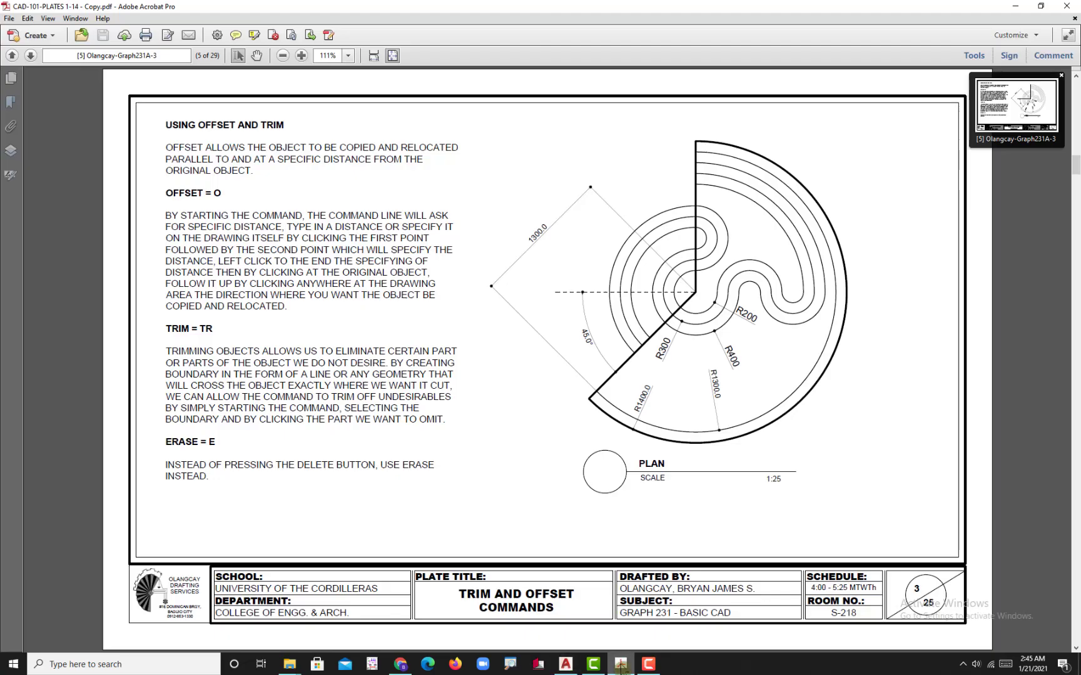
click(620, 665)
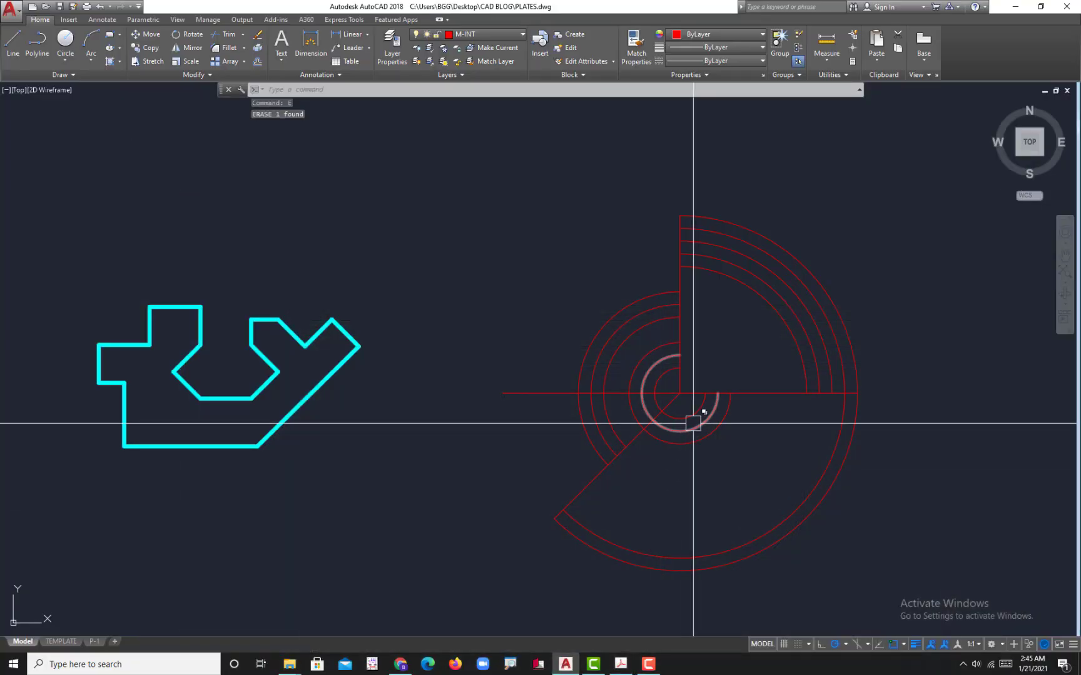
scroll(695, 422, up, 2)
click(622, 665)
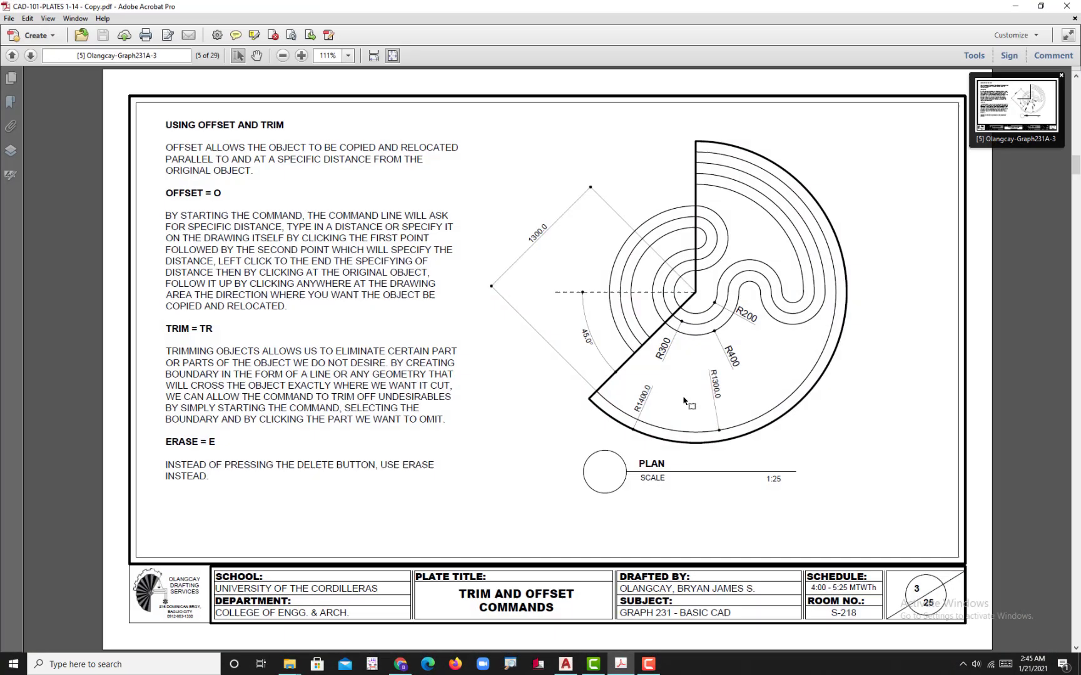
ctrl+scroll(713, 216, up, 5)
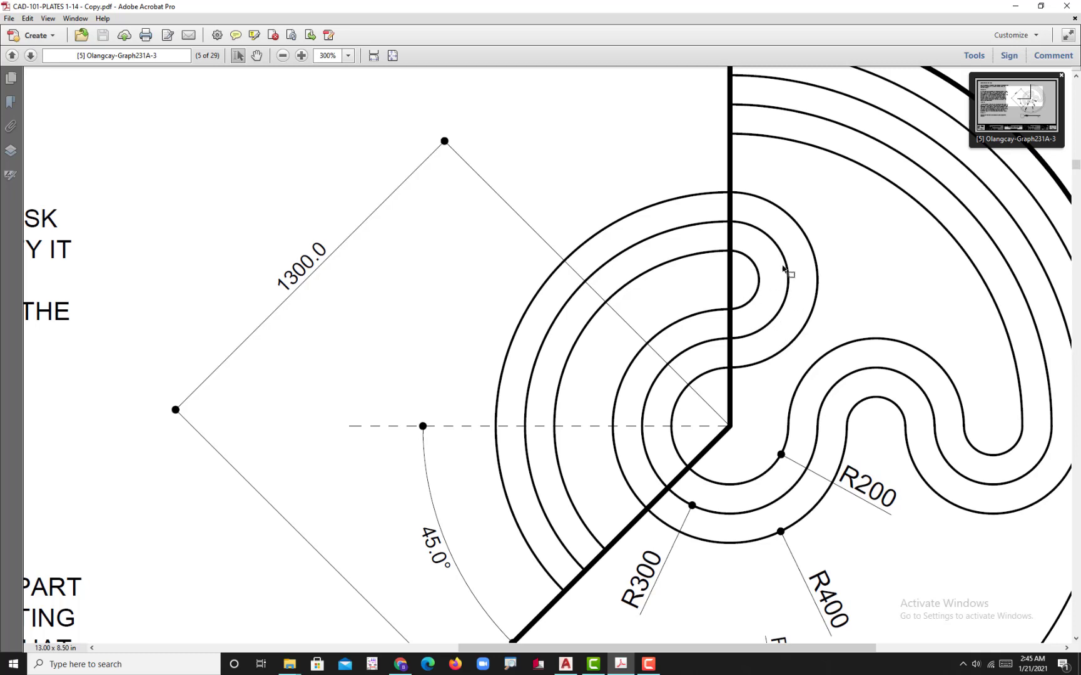
ctrl+scroll(778, 362, down, 2)
scroll(753, 311, up, 3)
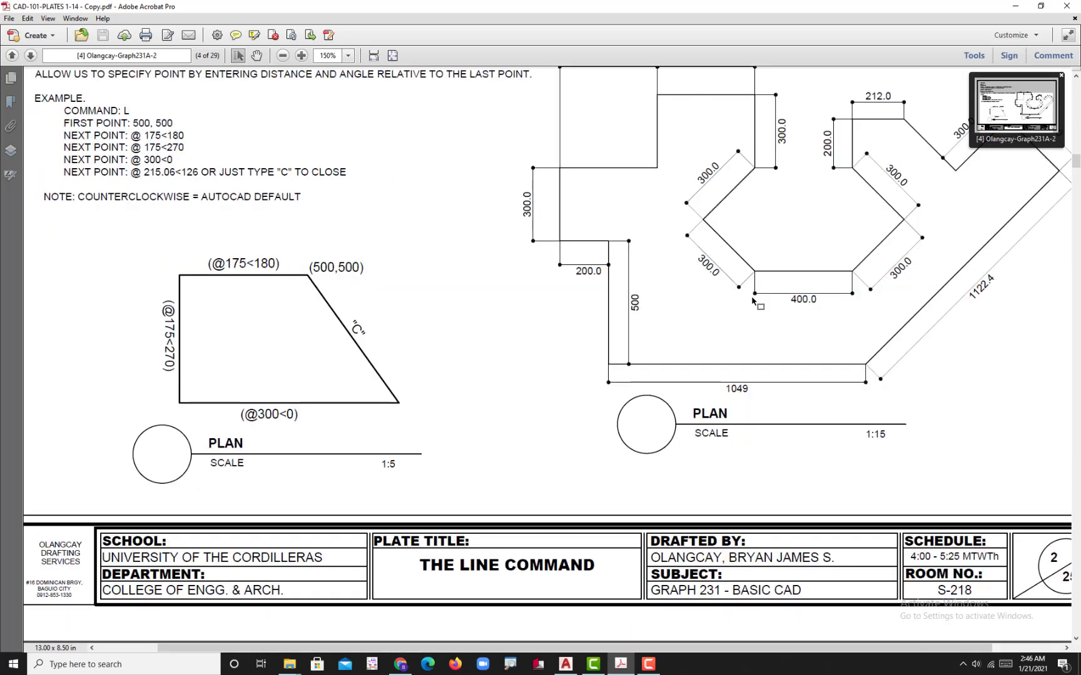
scroll(752, 317, down, 1)
ctrl+scroll(752, 318, up, 1)
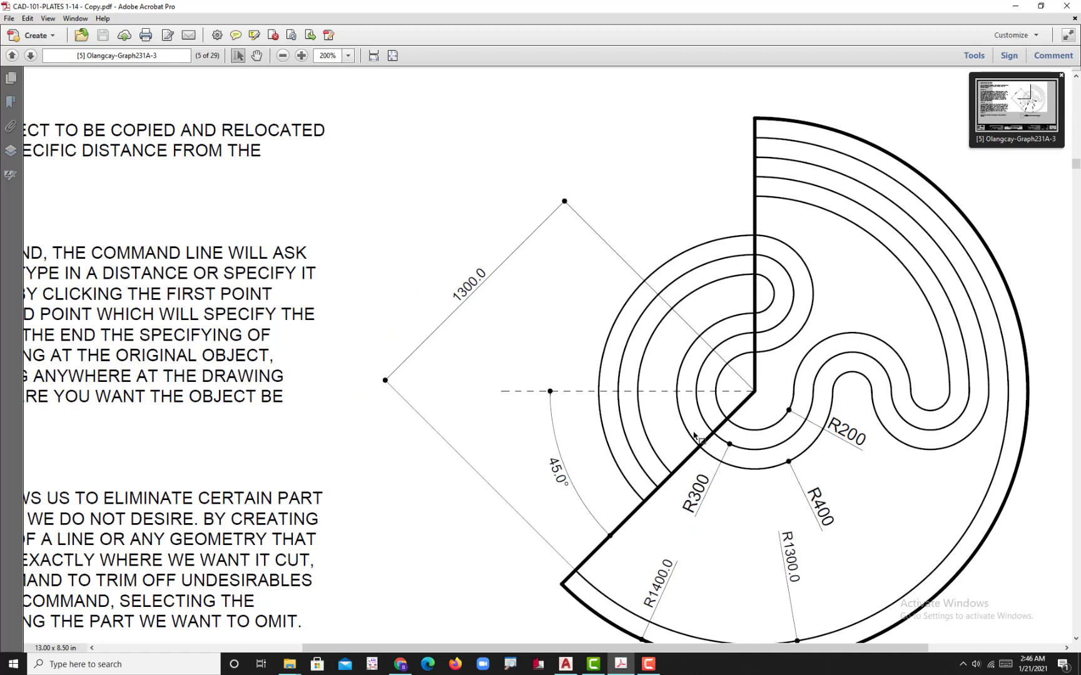
click(565, 665)
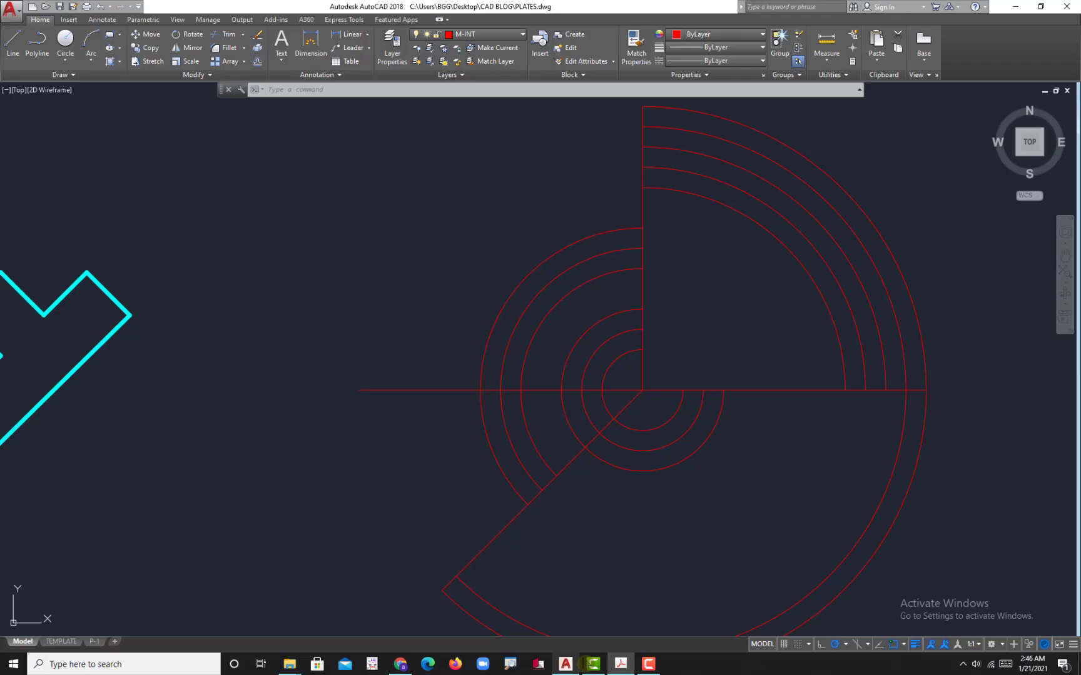
Try a circle of radius 100 centred on the north end of the radius 700 arc, and erase it
scroll(651, 309, up, 5)
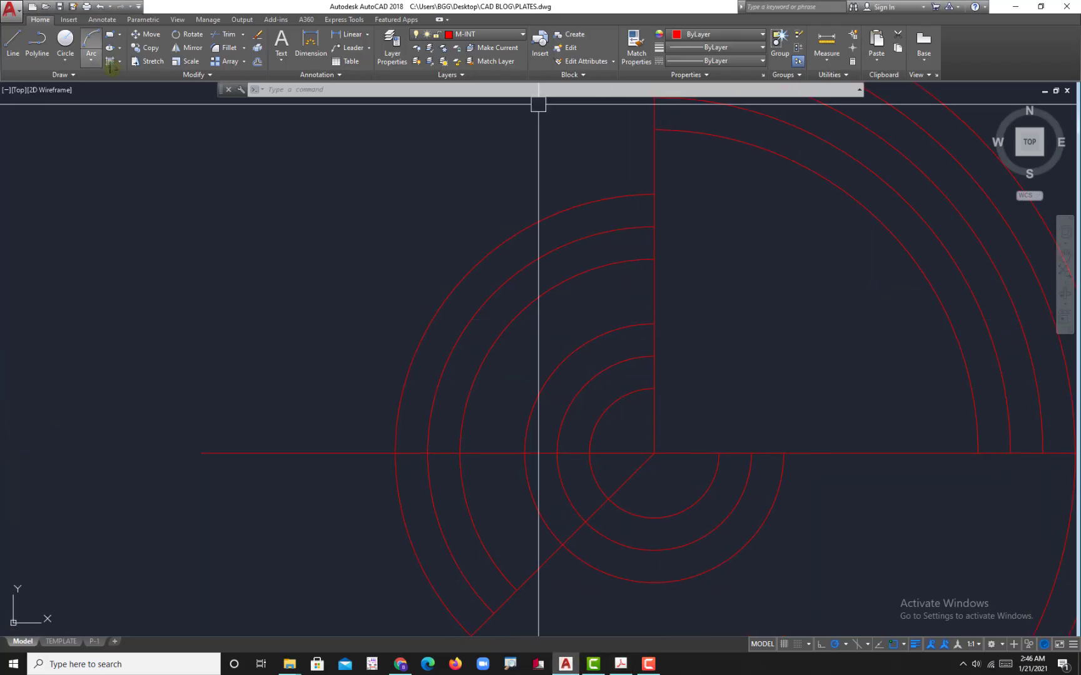
click(65, 57)
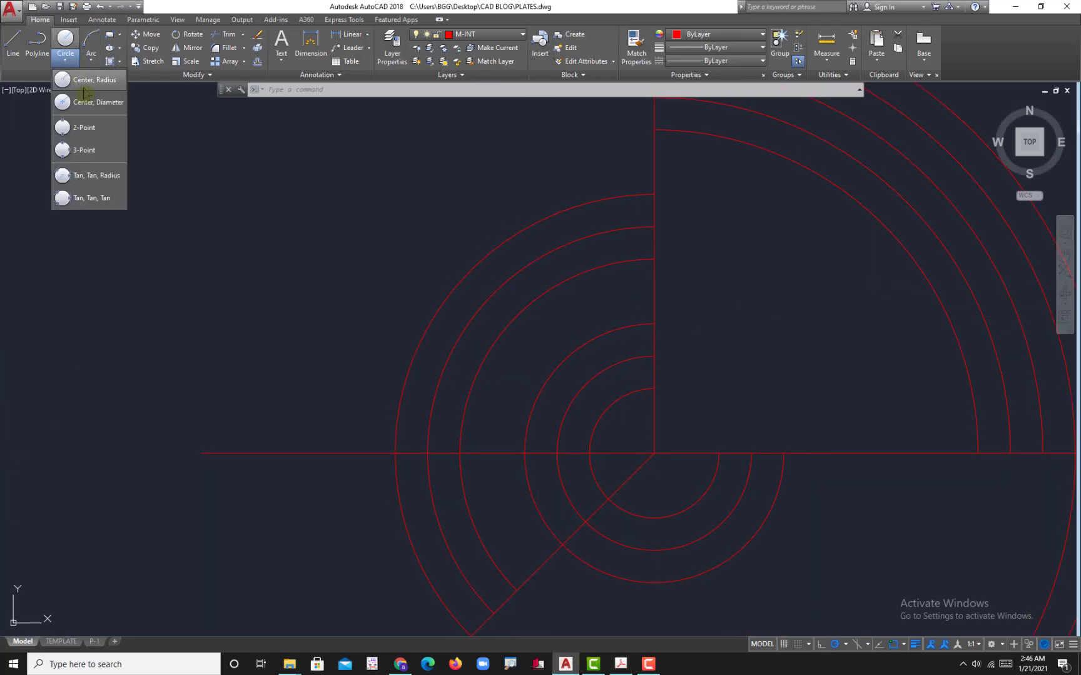
click(84, 87)
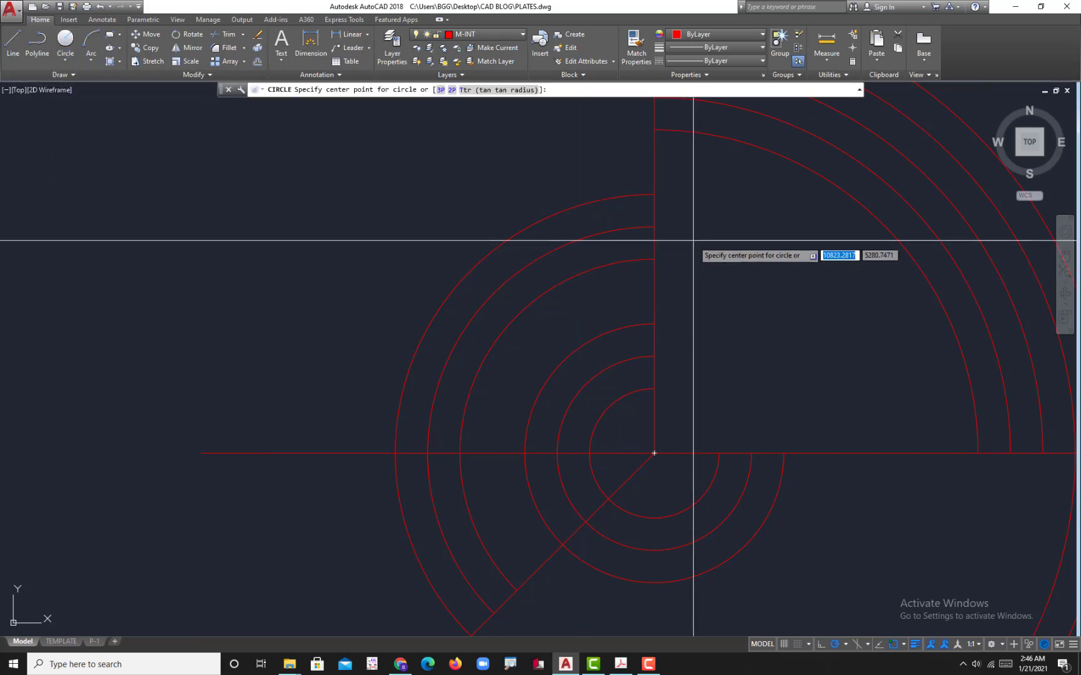
click(654, 227)
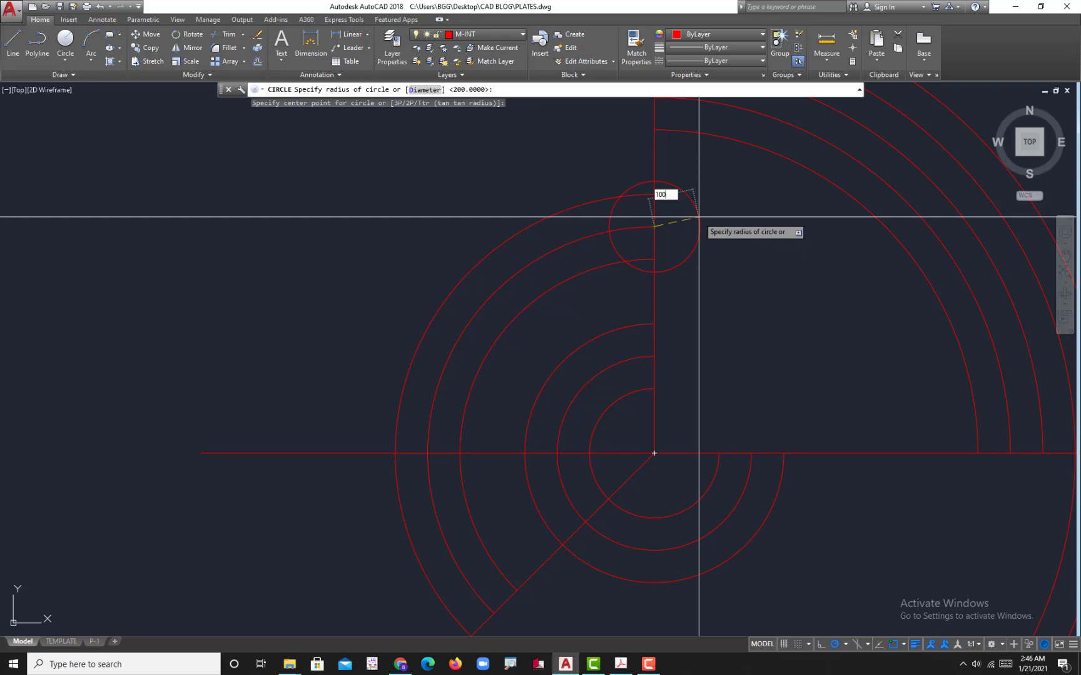
key(Return)
key(Escape)
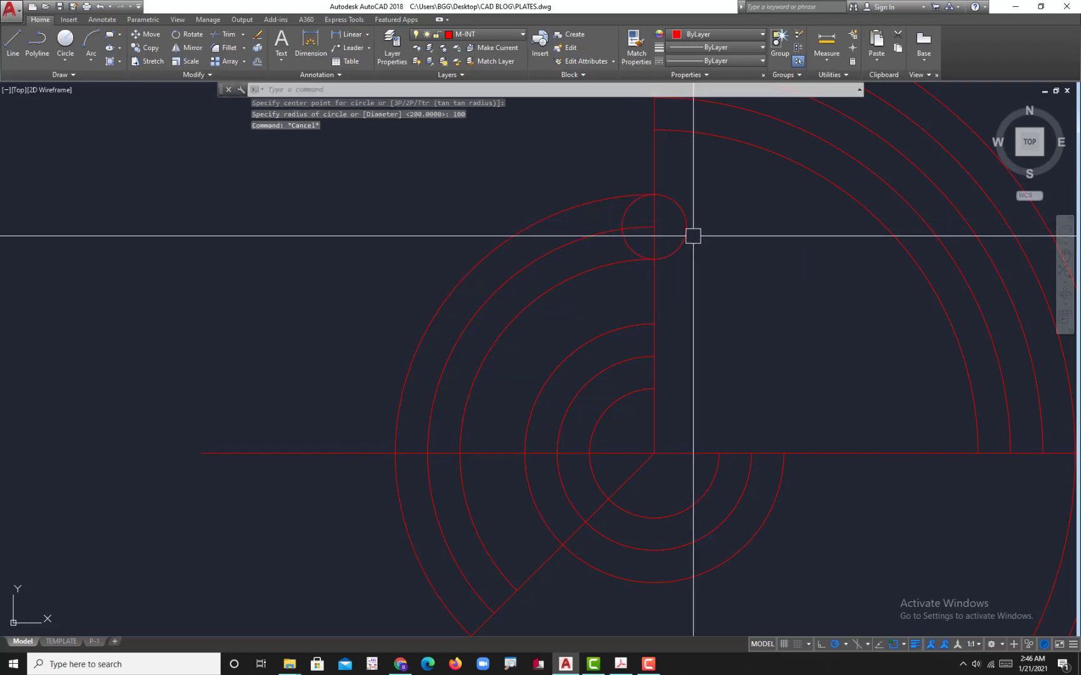
click(691, 235)
key(Delete)
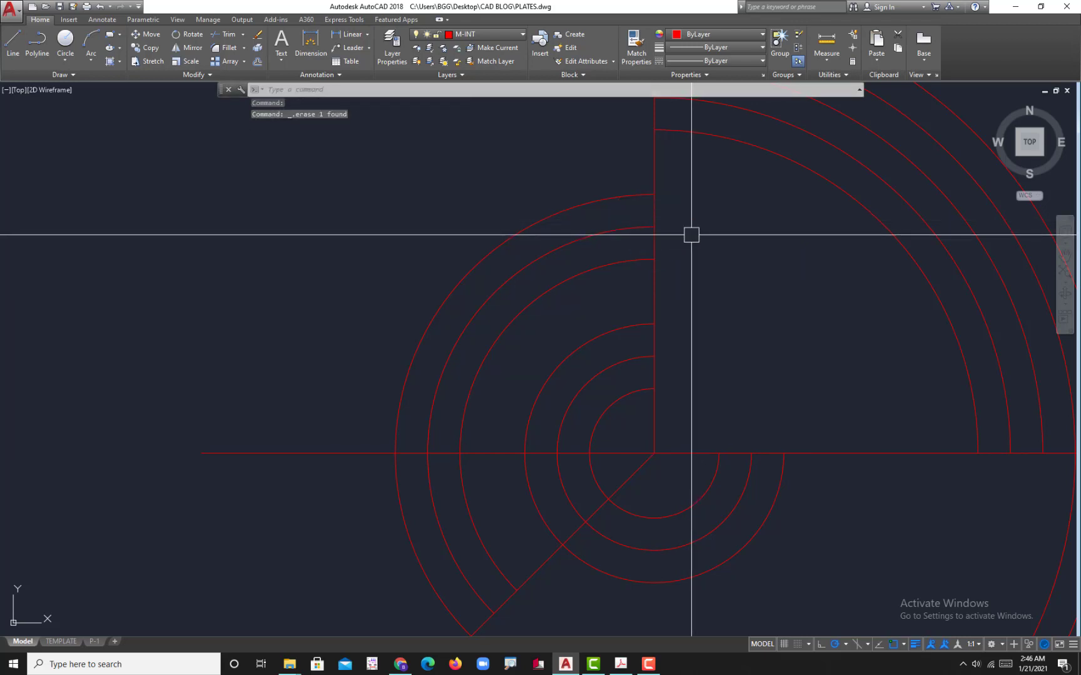
Draw a circle centred on the north end of the radius 700 arc, reaching the north end of the radius 800 arc
text(C)
key(Return)
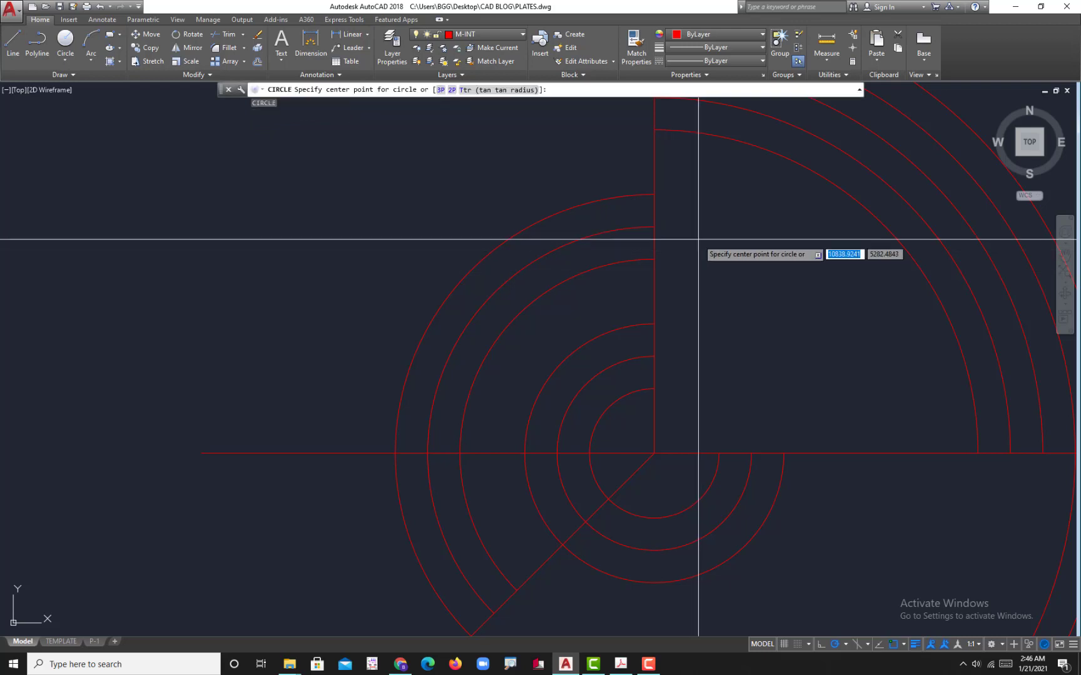
click(654, 227)
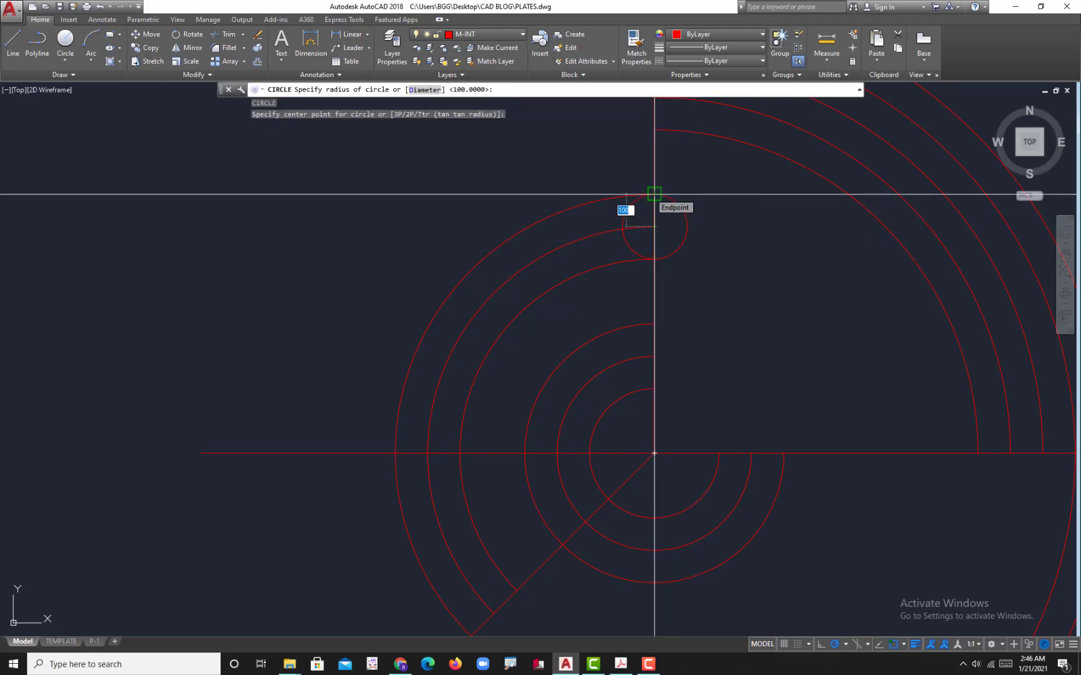
click(654, 194)
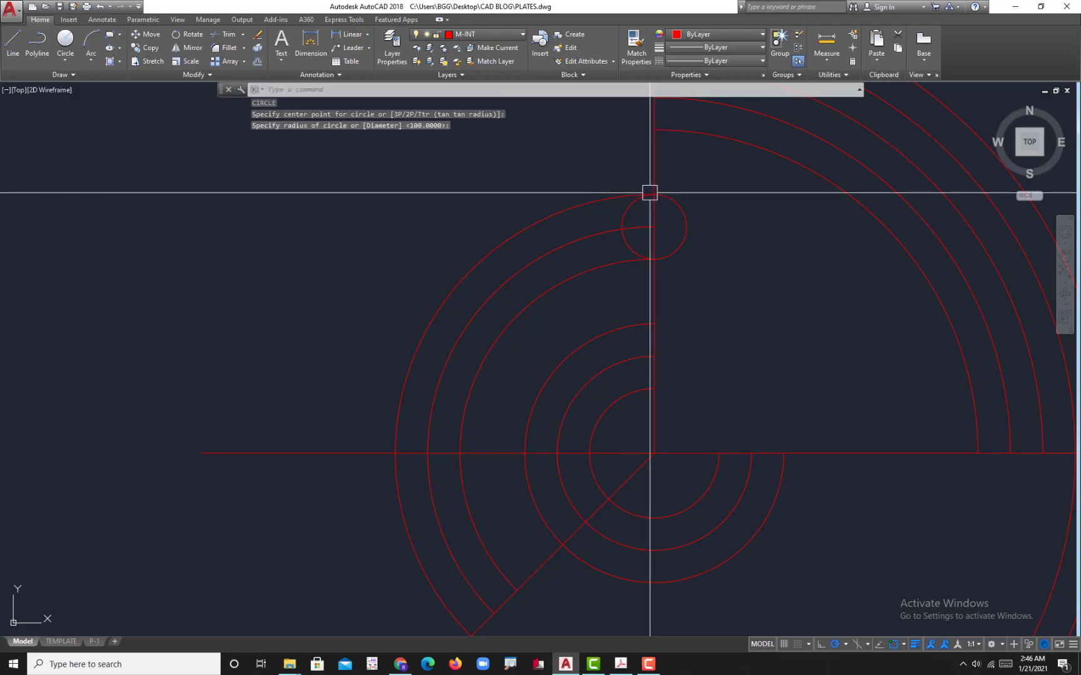
Move the small circle by its north quadrant onto the north end of the radius 600 arc
click(688, 227)
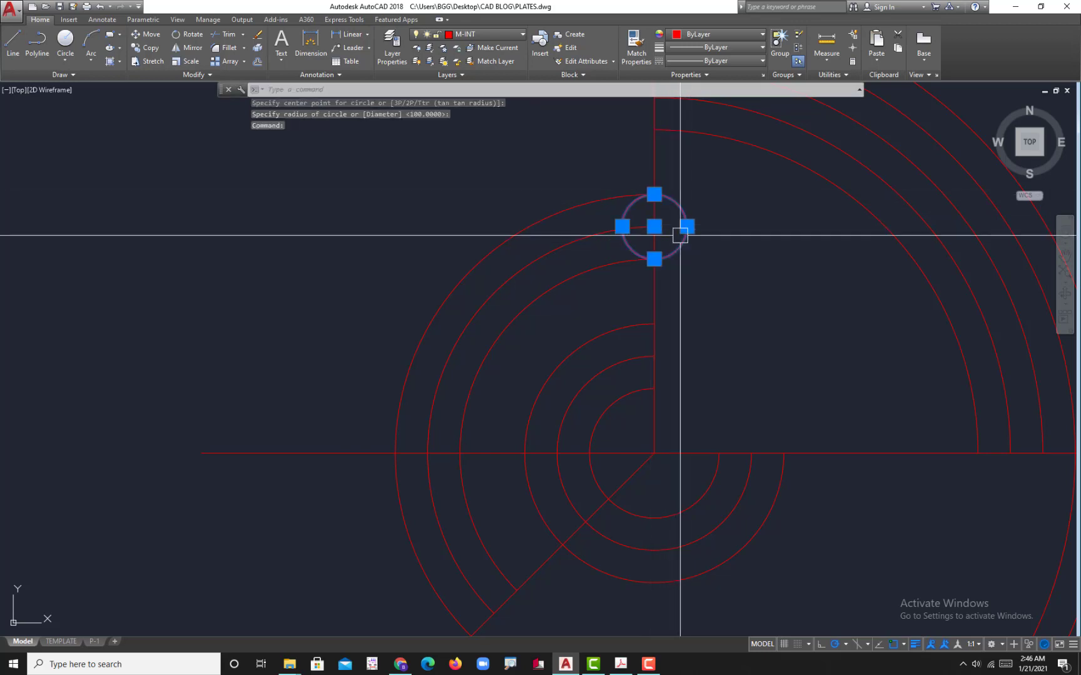
text(M)
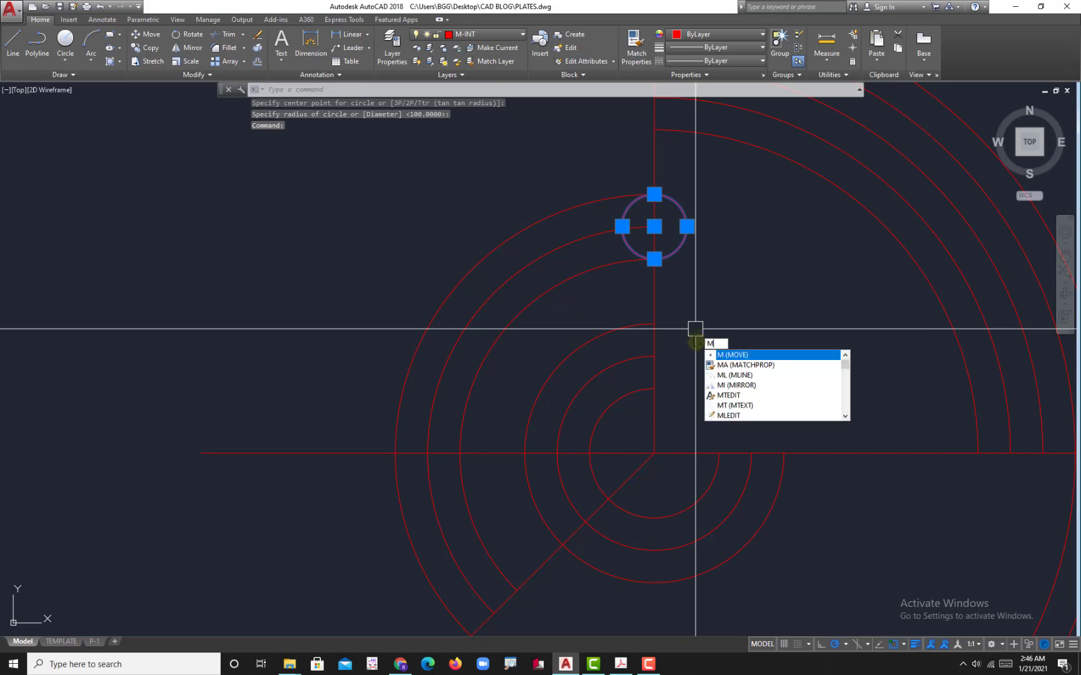
key(Return)
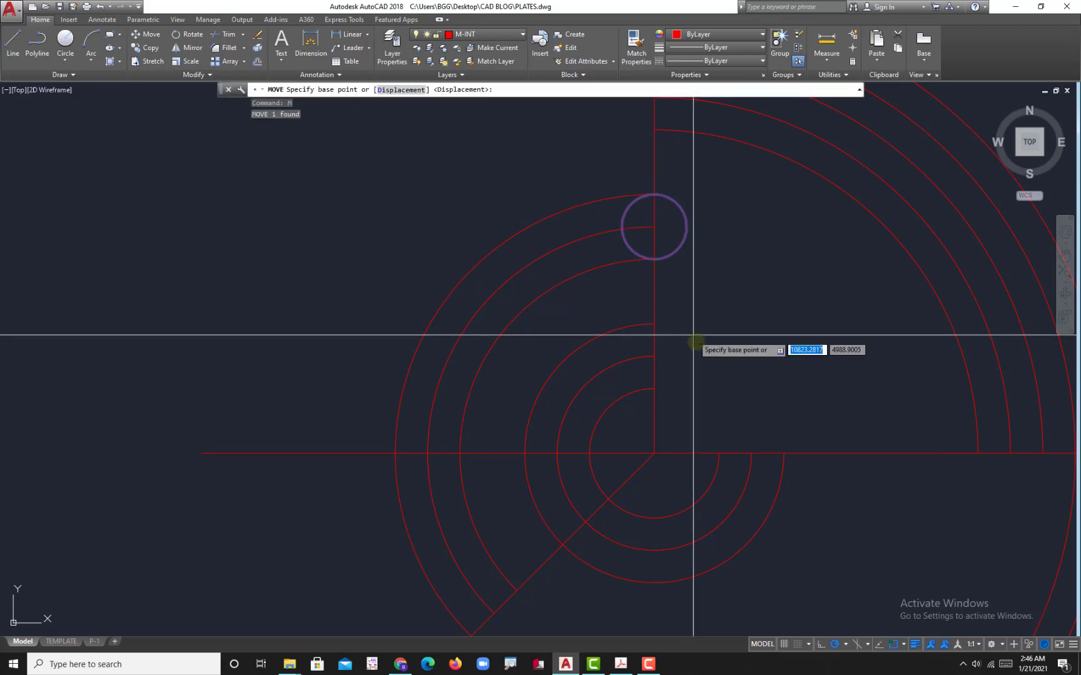
click(654, 194)
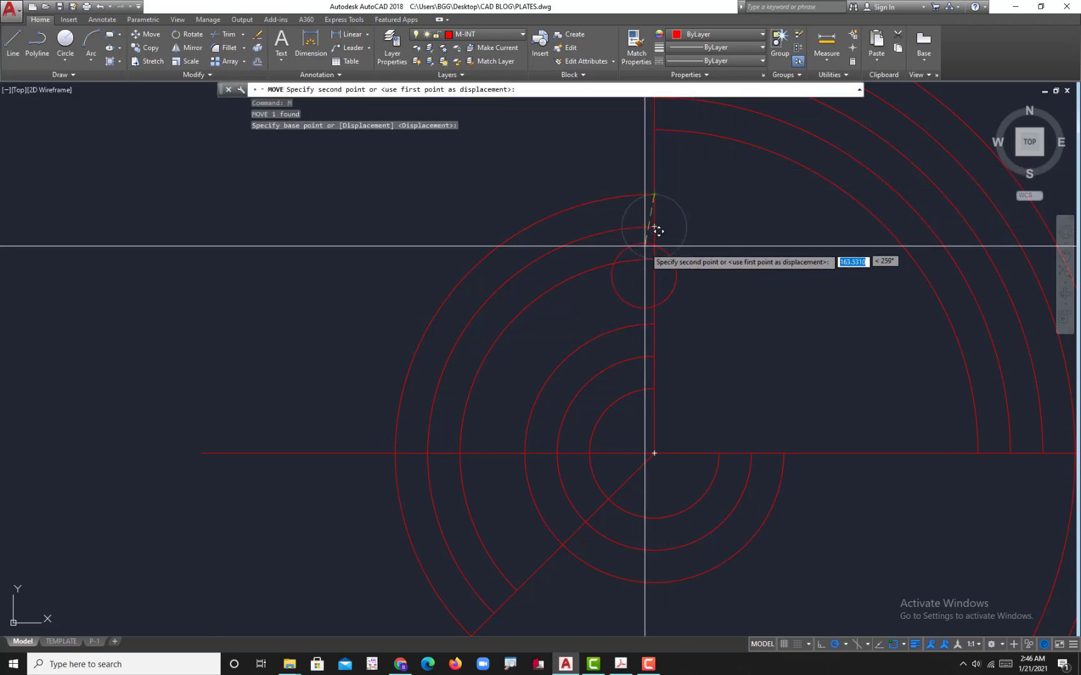
click(668, 244)
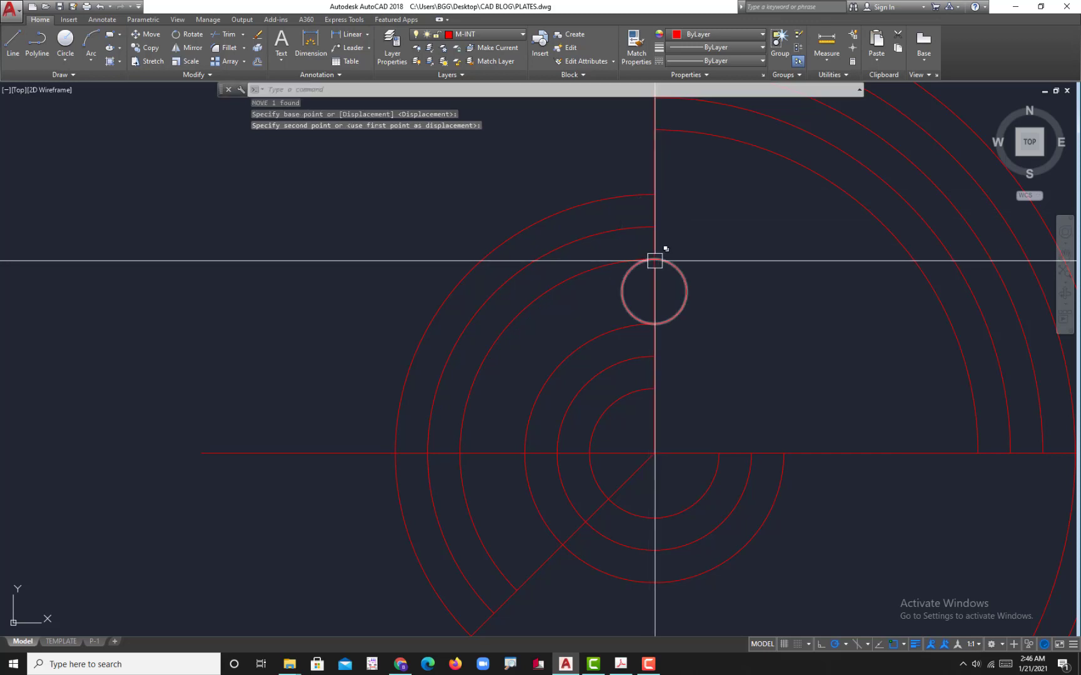
Copy the small circle by its west quadrant onto the east end of the radius 400 arc
click(687, 285)
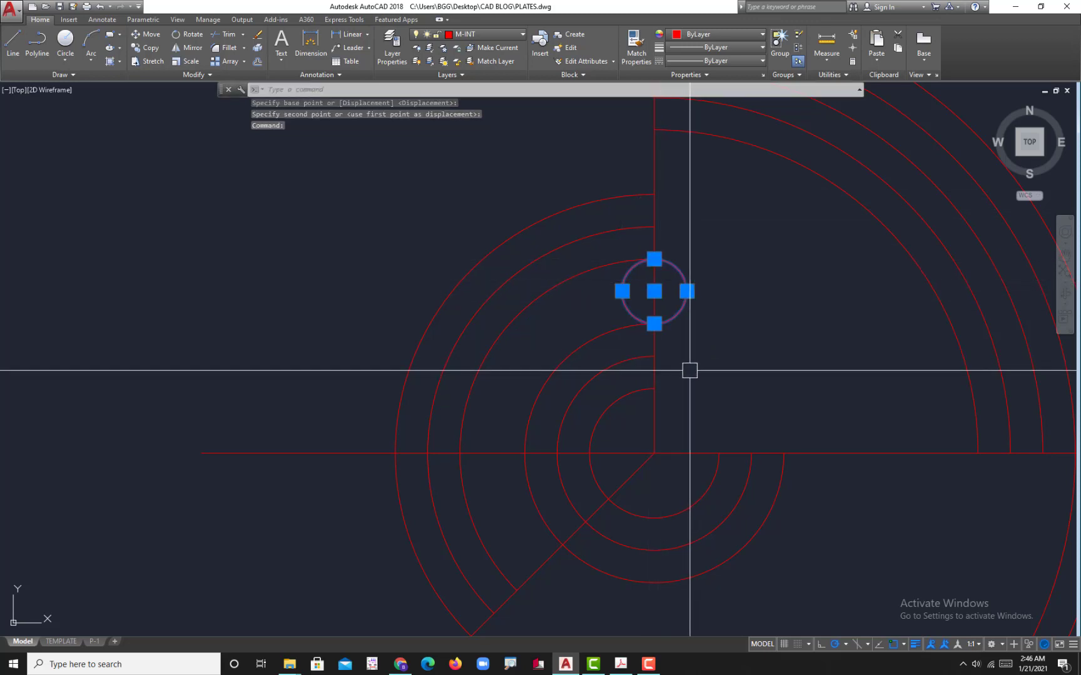
text(CP)
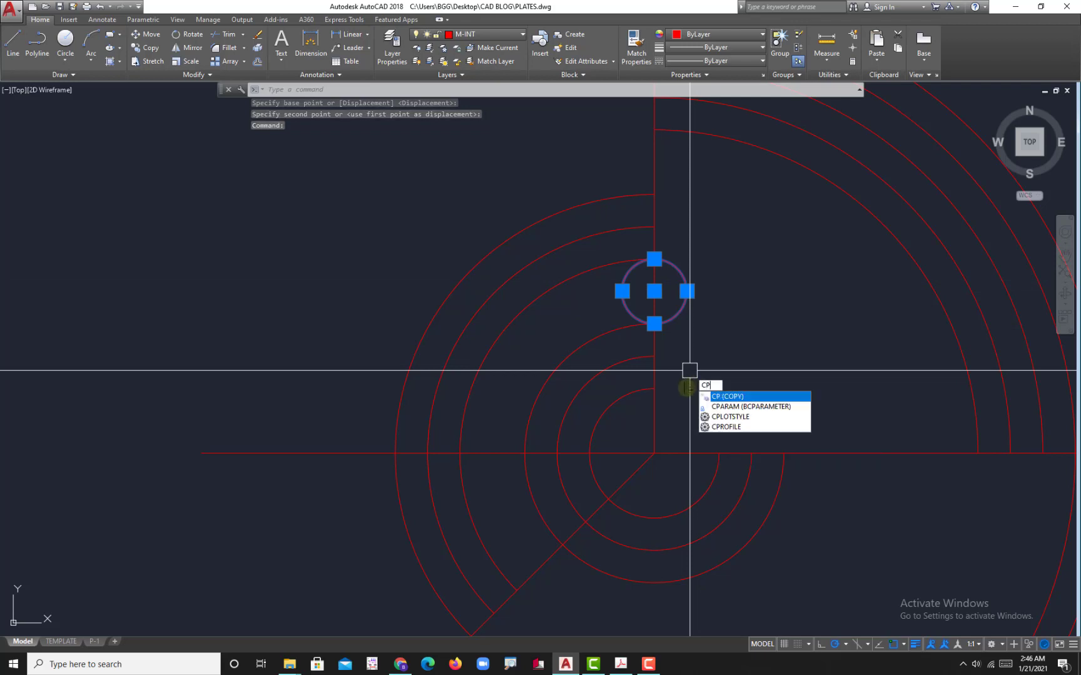
key(Return)
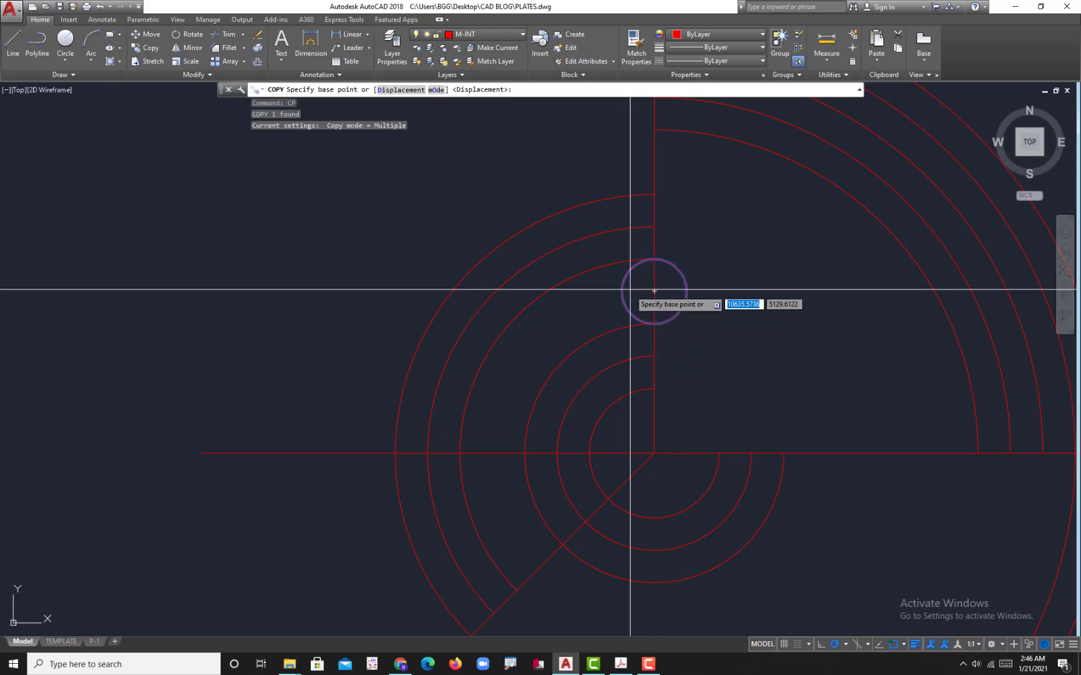
click(622, 291)
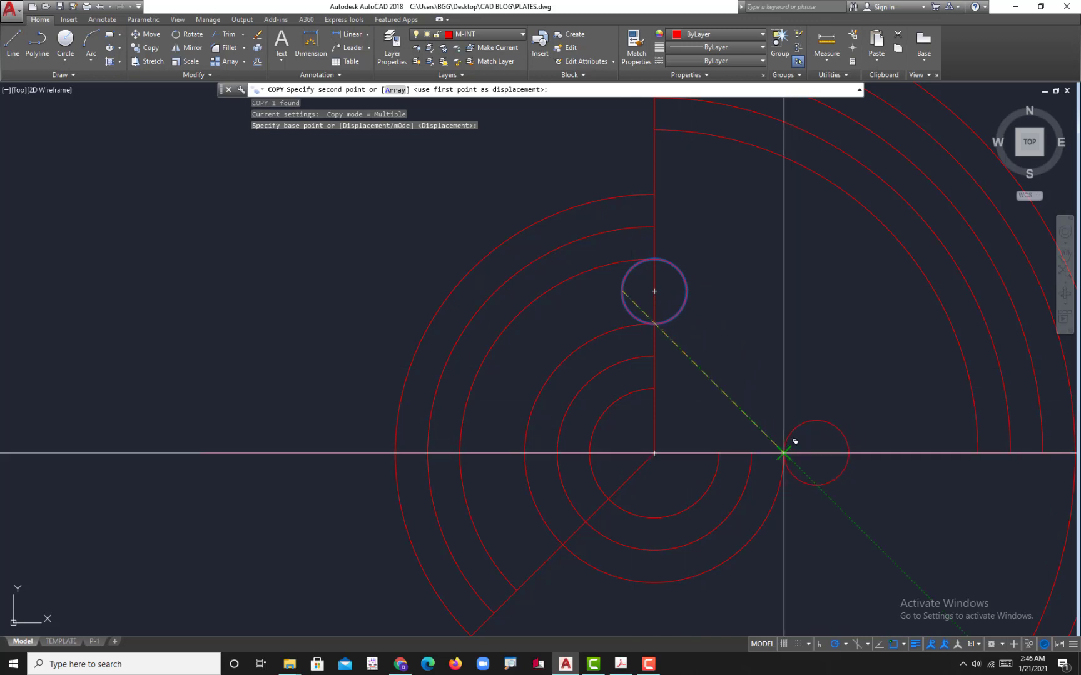
click(784, 453)
middle_drag(803, 422, 631, 346)
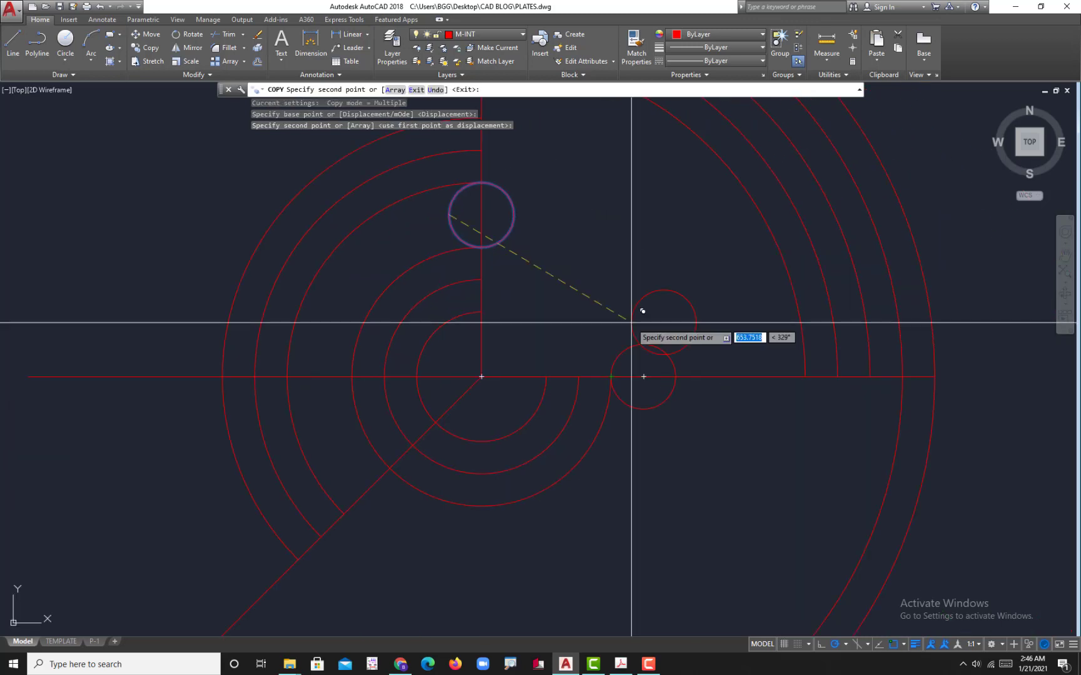
key(Escape)
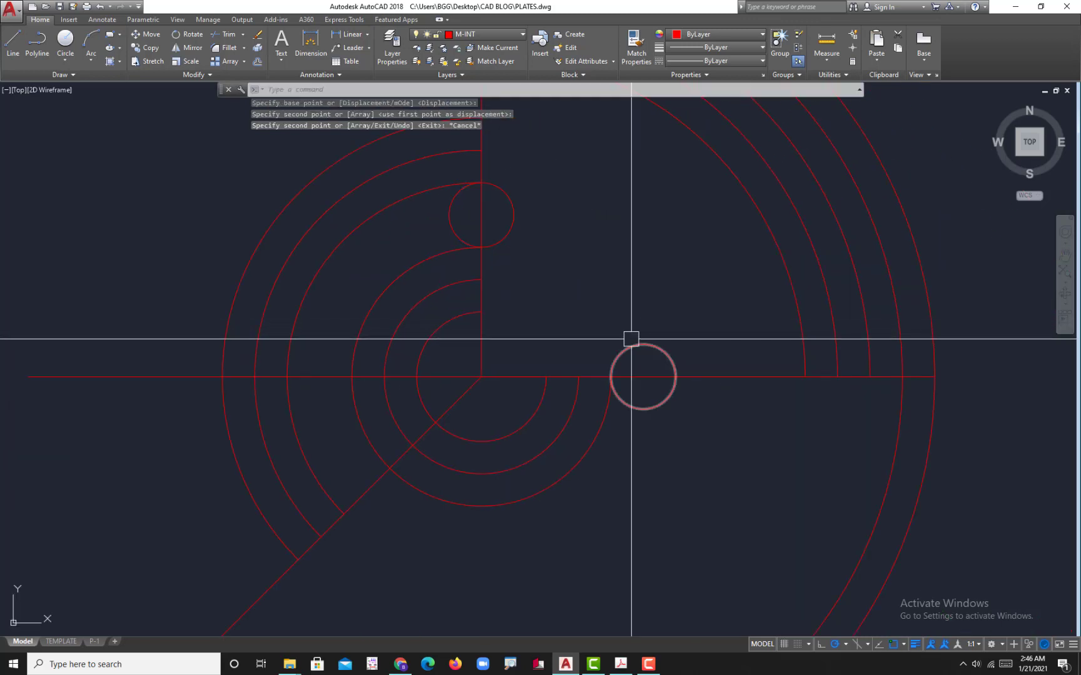
Copy the new small circle by its east quadrant 400 east, onto the east end of the innermost large arc
click(621, 343)
text(c)
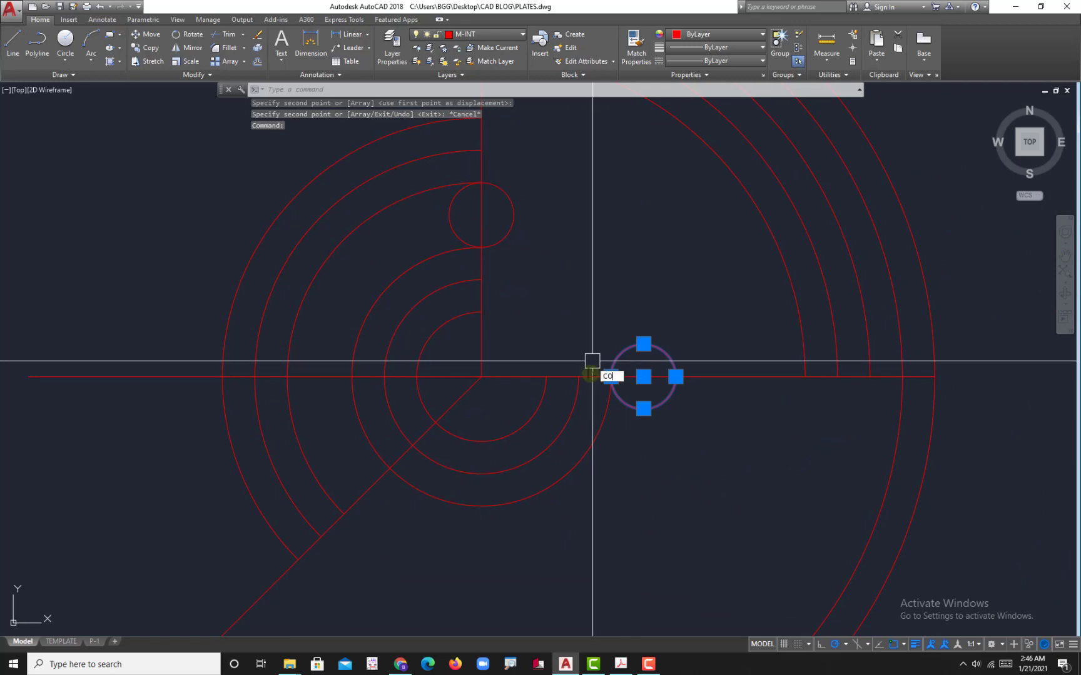
text(o)
key(Return)
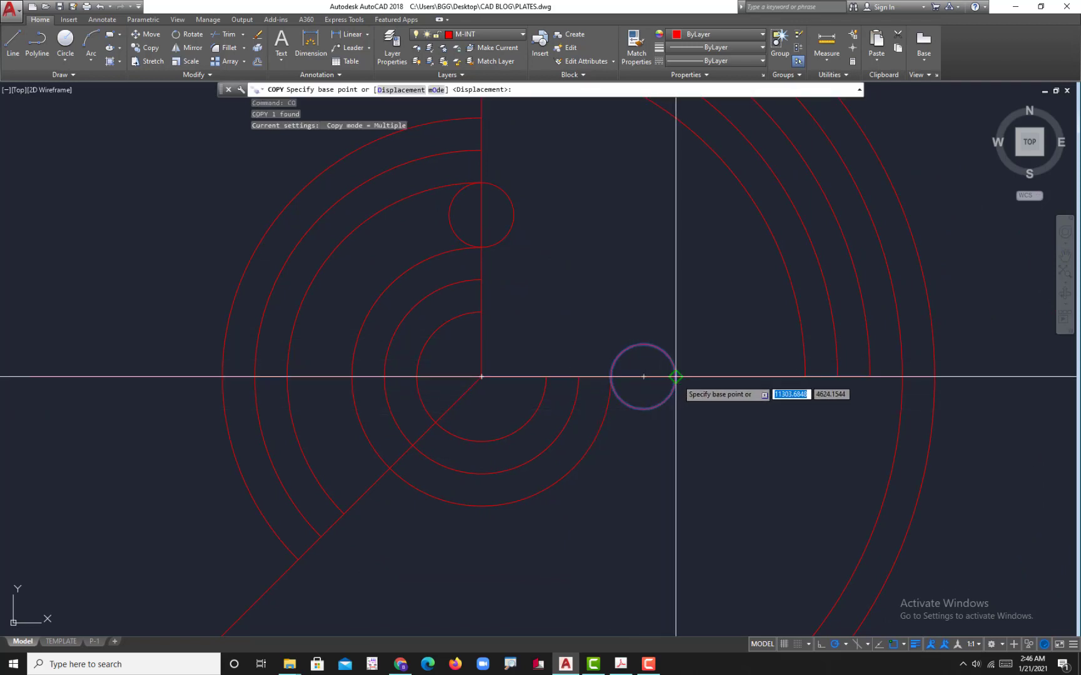
click(675, 376)
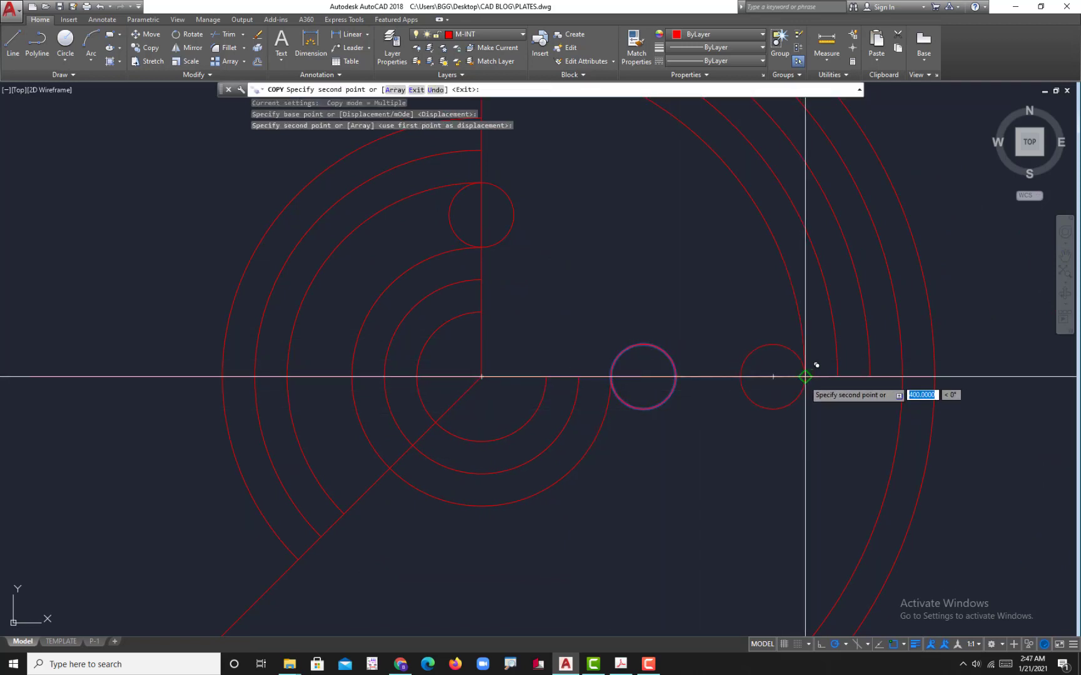
key(Escape)
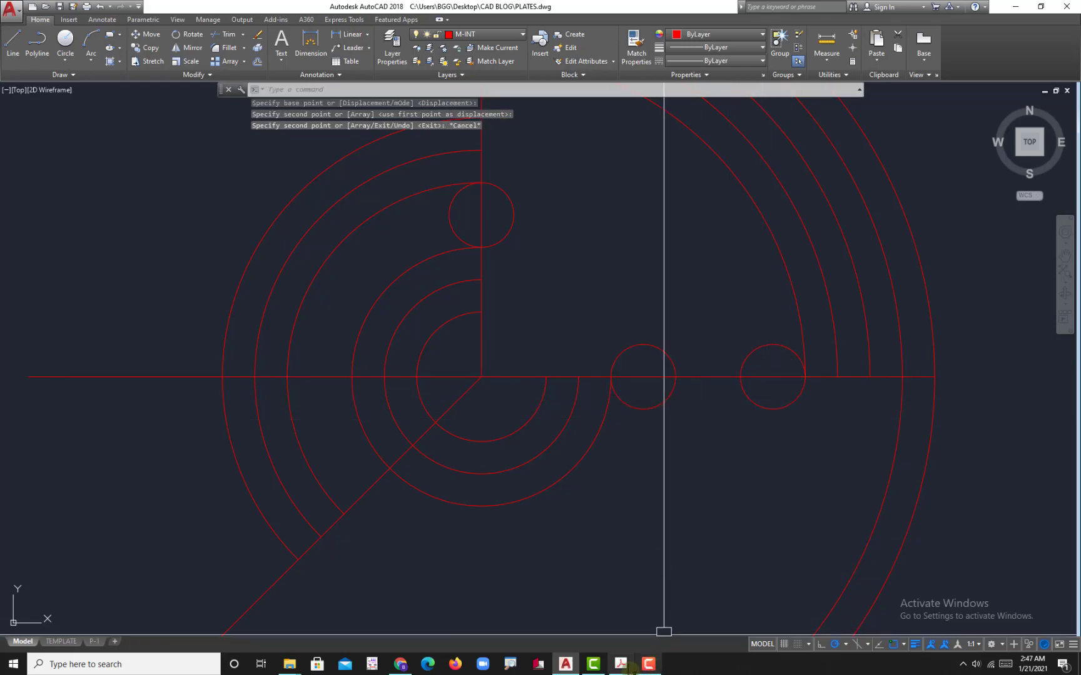
Check the bends in the reference PDF, and trim the three small circles, keeping the north one's east half, the middle one's upper half and the east one's lower half
click(623, 665)
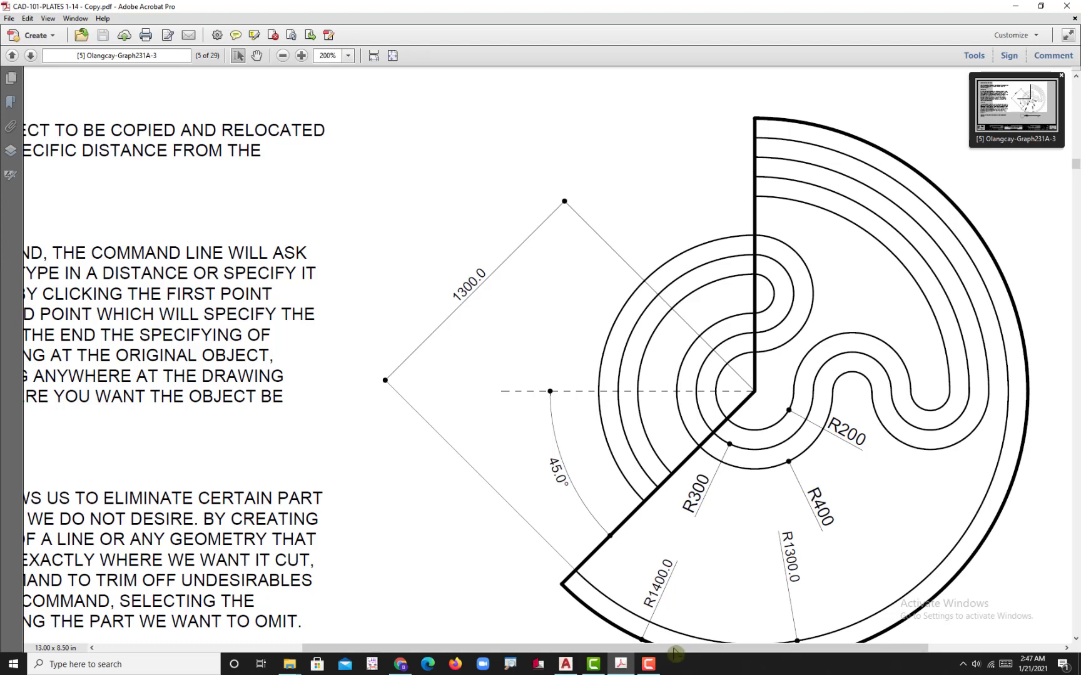
click(565, 664)
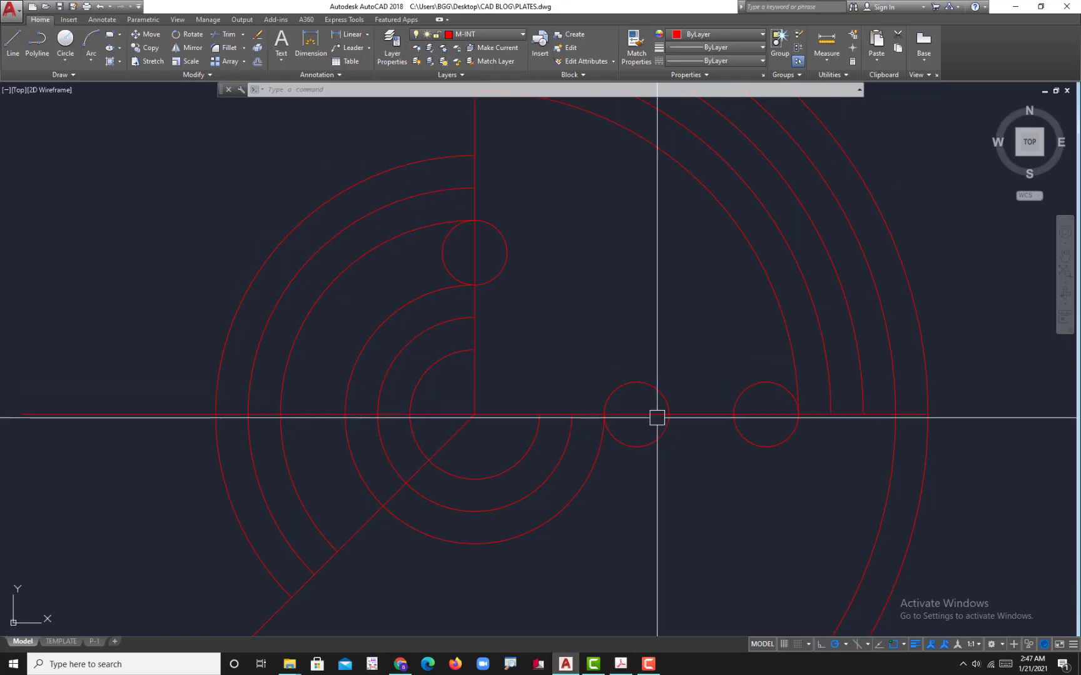
middle_drag(635, 406, 636, 404)
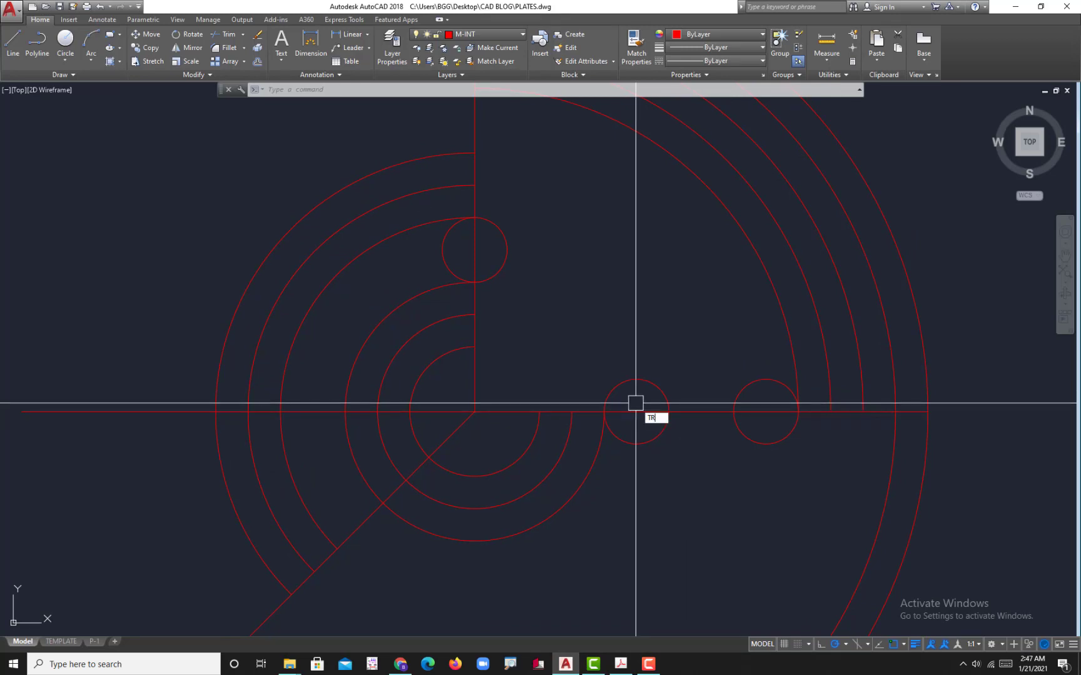
key(Return)
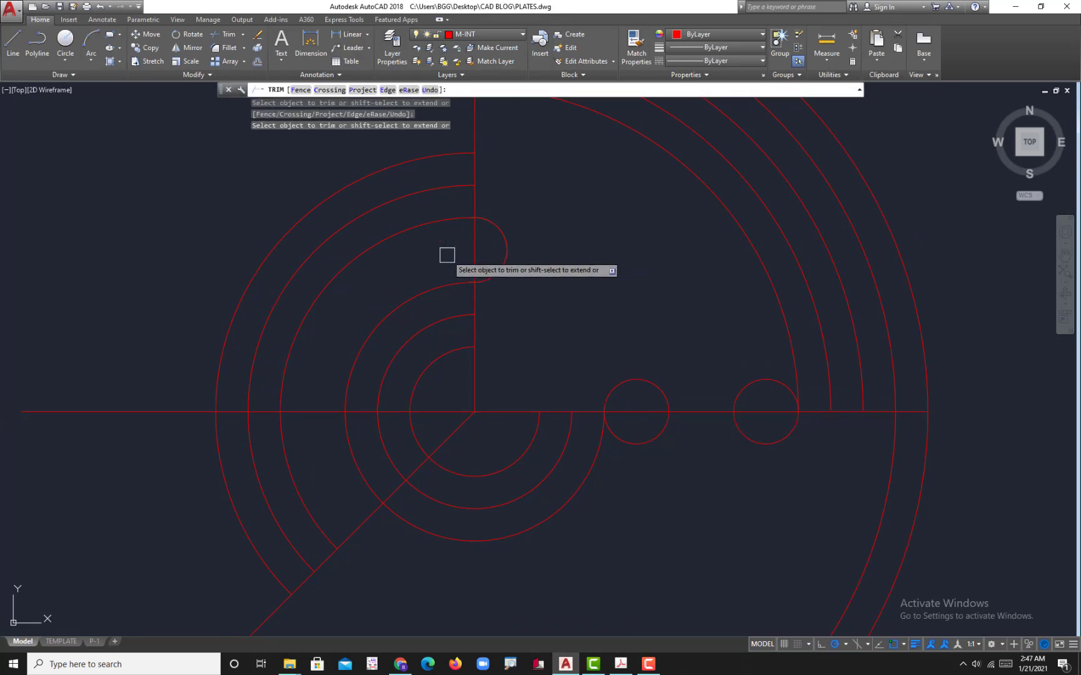
click(630, 438)
click(767, 381)
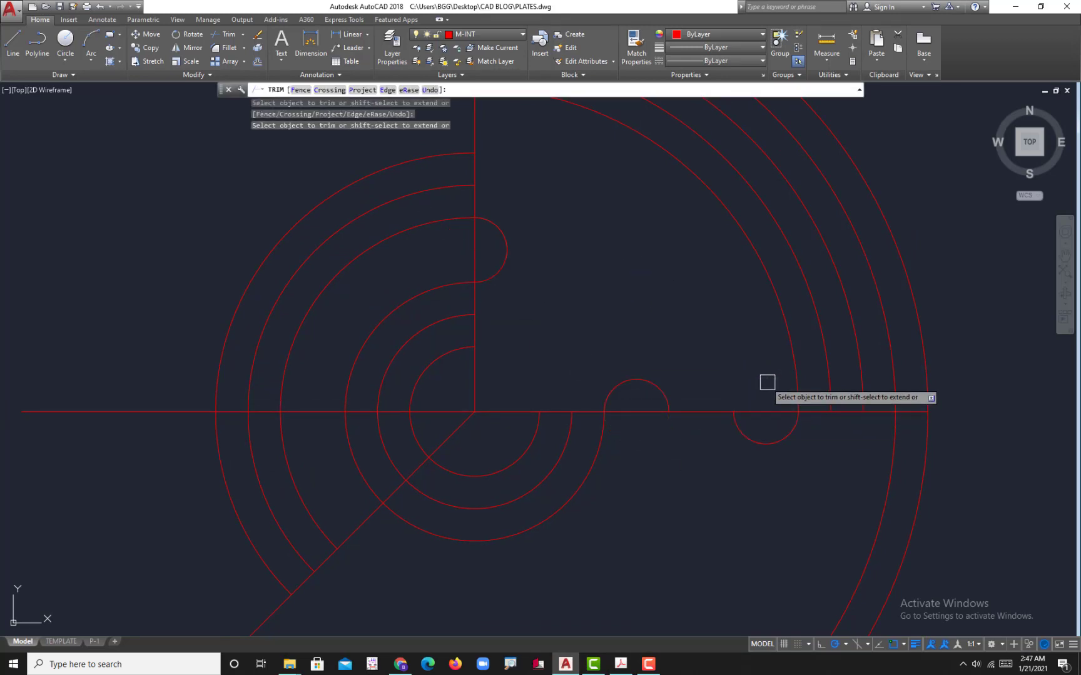
key(Escape)
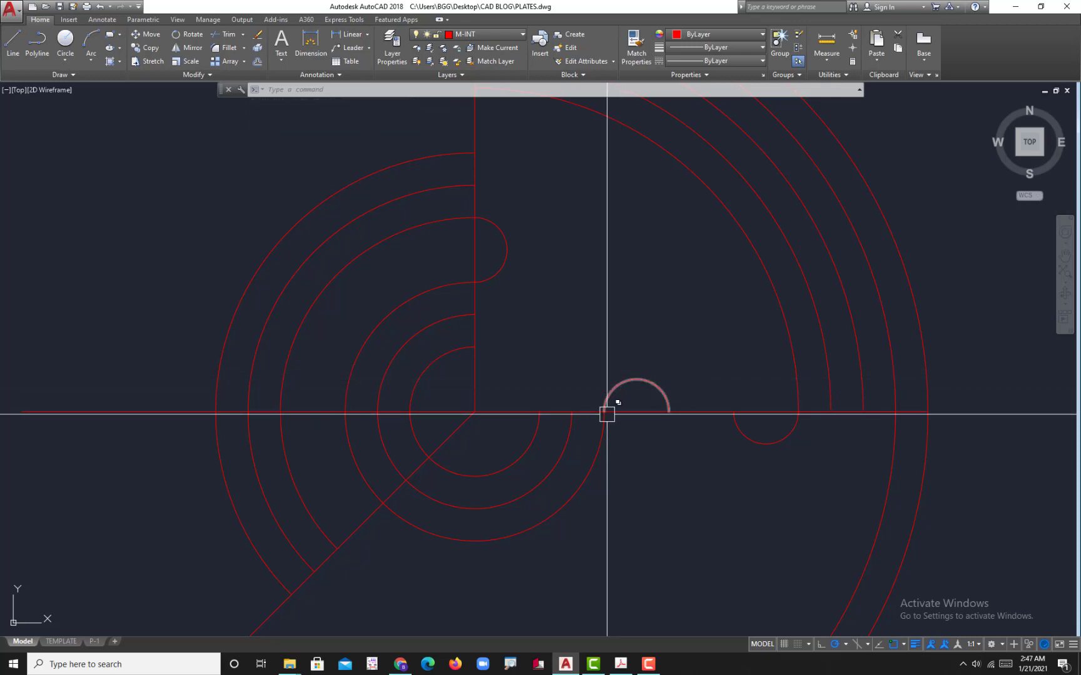
Offset the north semicircular bend outward twice at 100 spacing to join the concentric arcs
text(o)
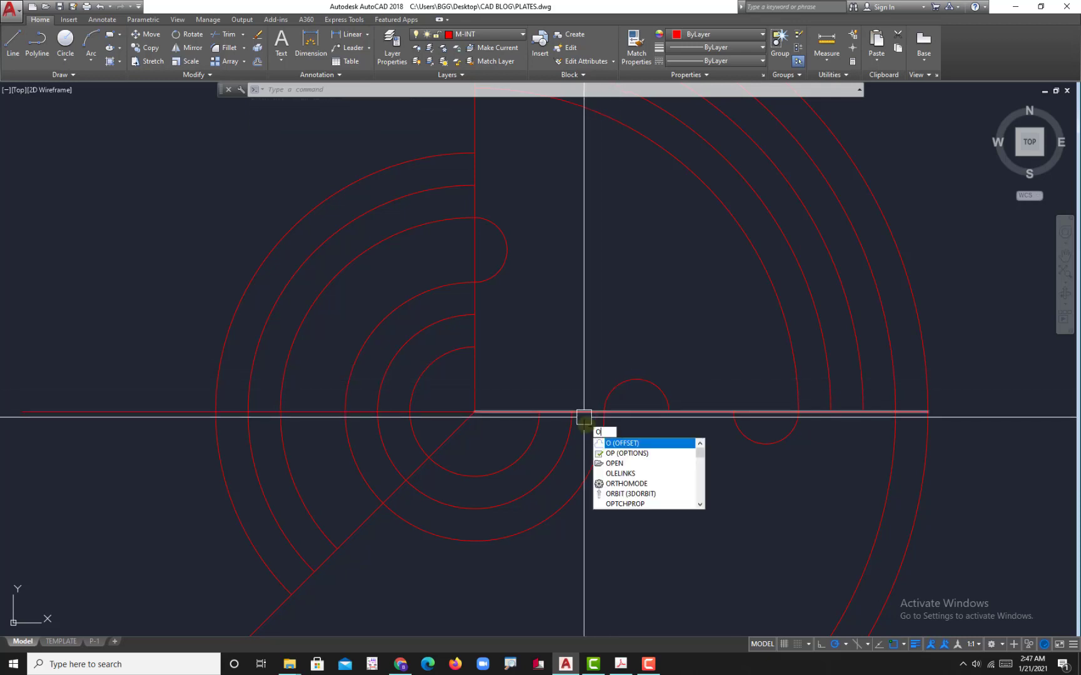
key(Return)
key(Return)
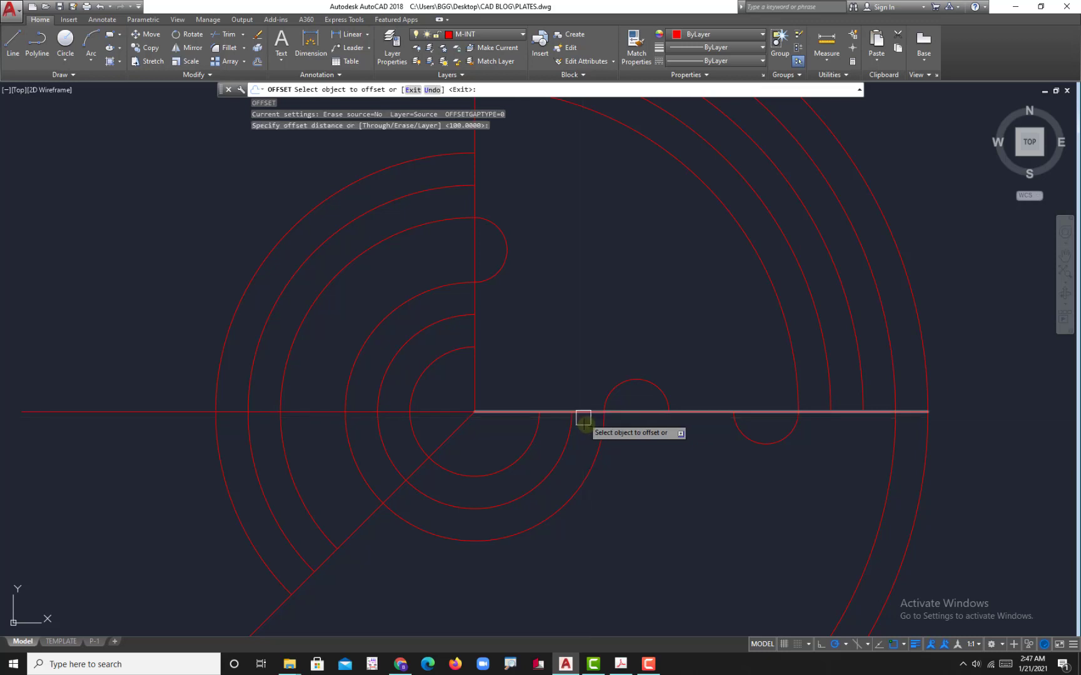
click(501, 268)
click(545, 266)
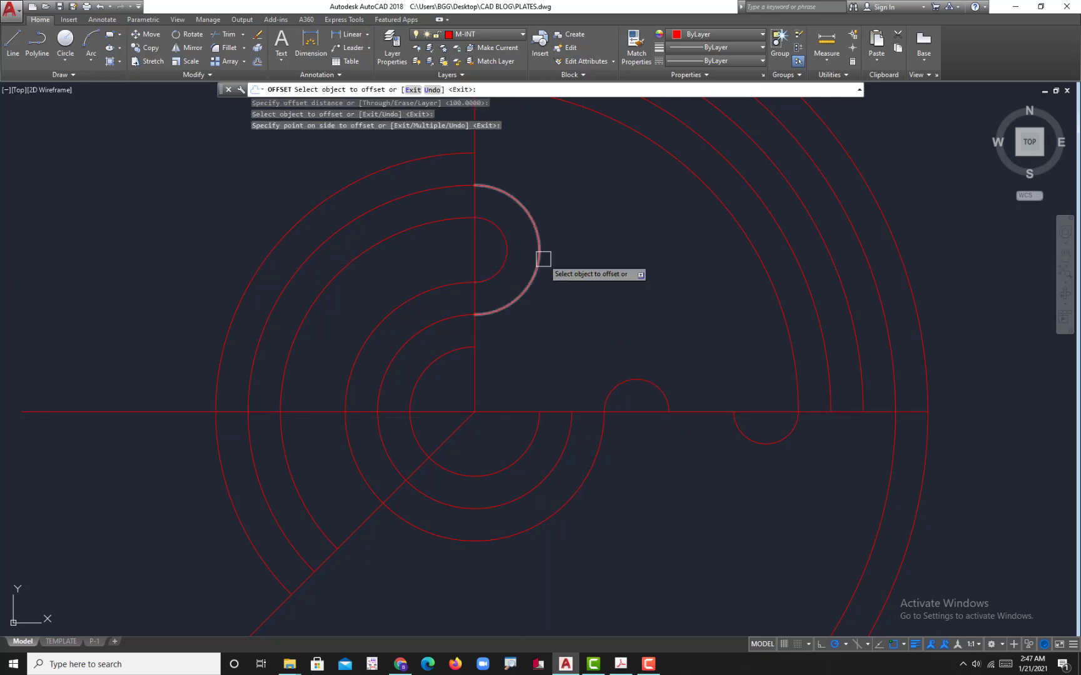
Offset the middle upper semicircle outward twice at 100 spacing, reaching the radius 300 and radius 200 arcs
click(636, 380)
click(643, 356)
click(651, 351)
click(681, 342)
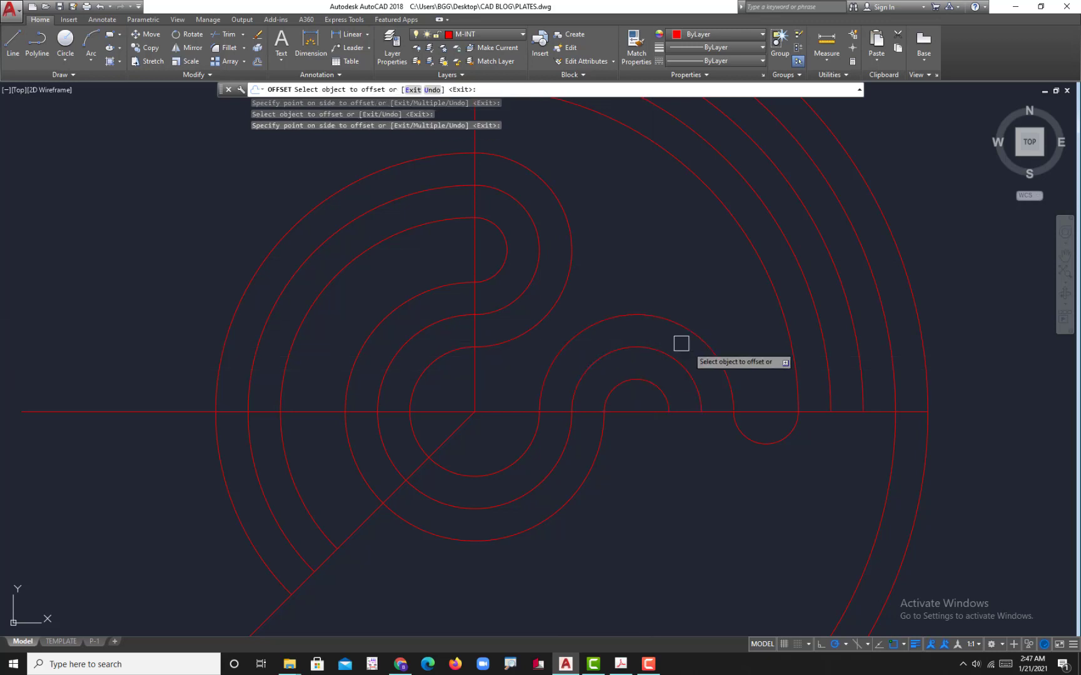
Offset the east lower semicircle outward twice at 100 spacing to connect with the large arcs, and end the Offset command
click(775, 447)
click(776, 456)
click(776, 477)
click(777, 503)
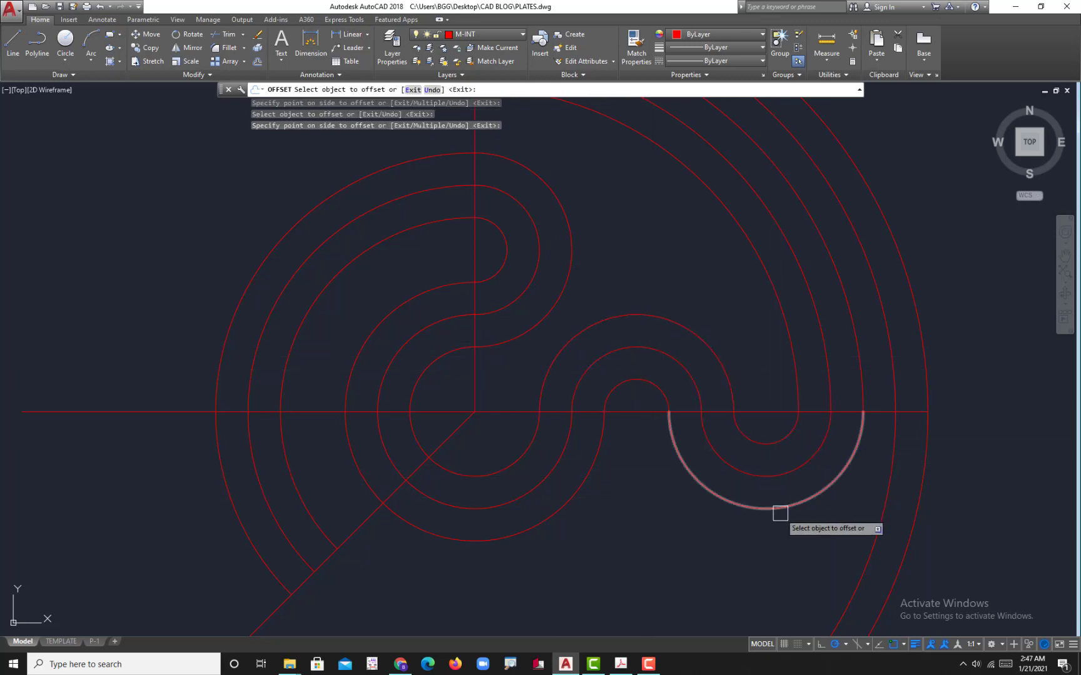
scroll(776, 531, down, 5)
middle_drag(769, 556, 775, 427)
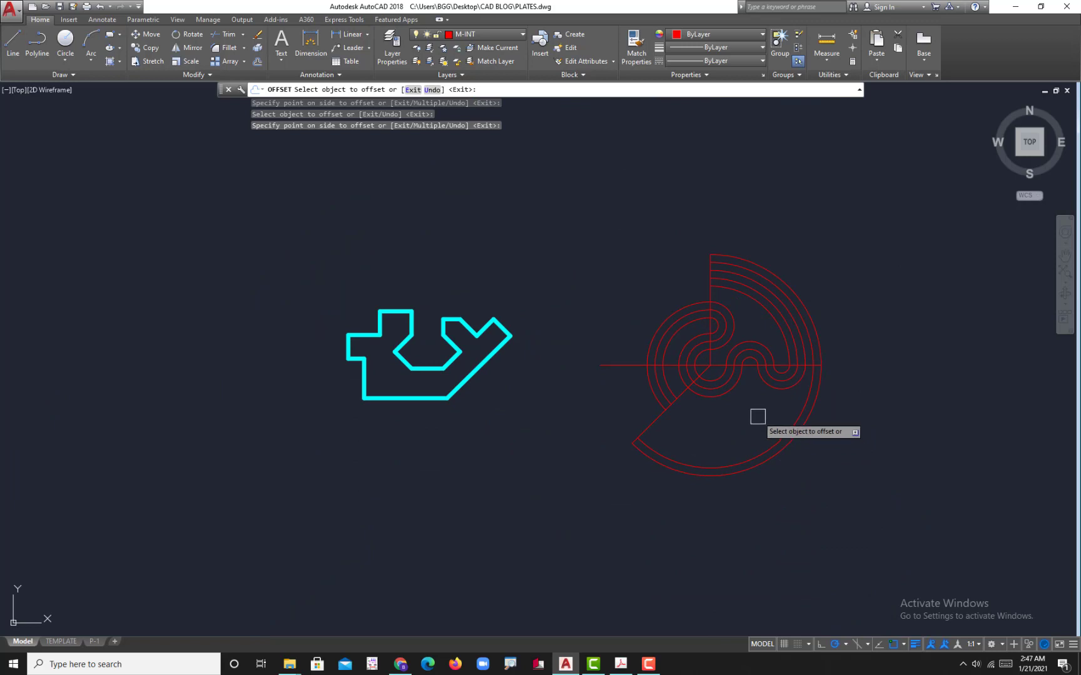
key(Escape)
middle_drag(763, 403, 735, 391)
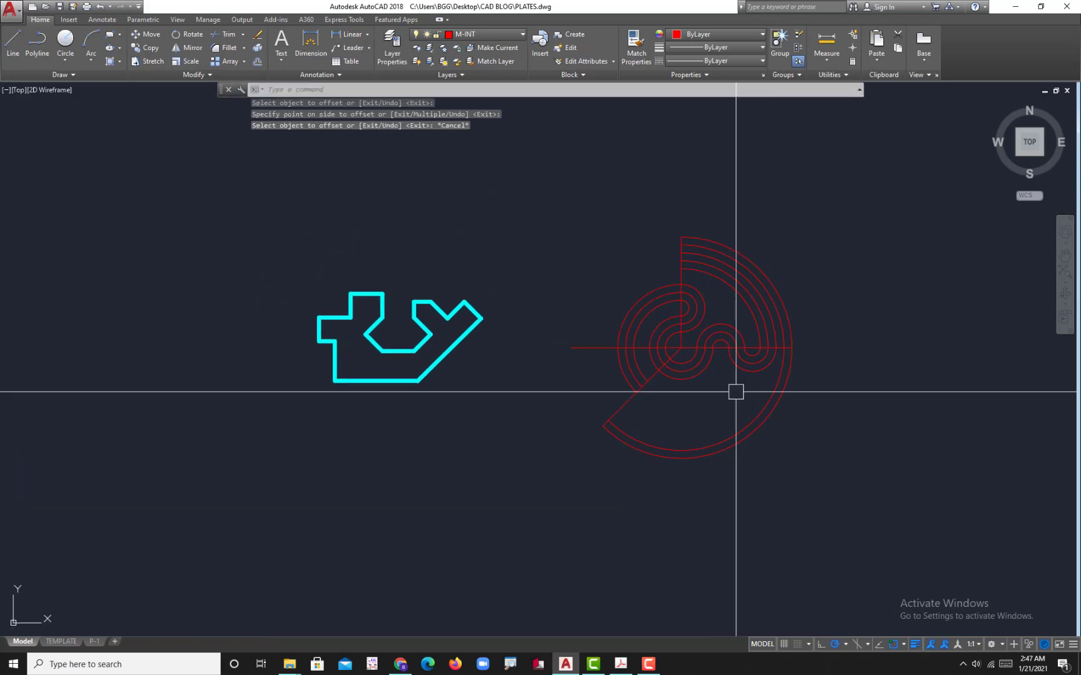
Switch to the reference PDF in Adobe Acrobat, examine the plan's heavy outline, inner arcs and dashed centre line, and return to the AutoCAD drawing
click(621, 664)
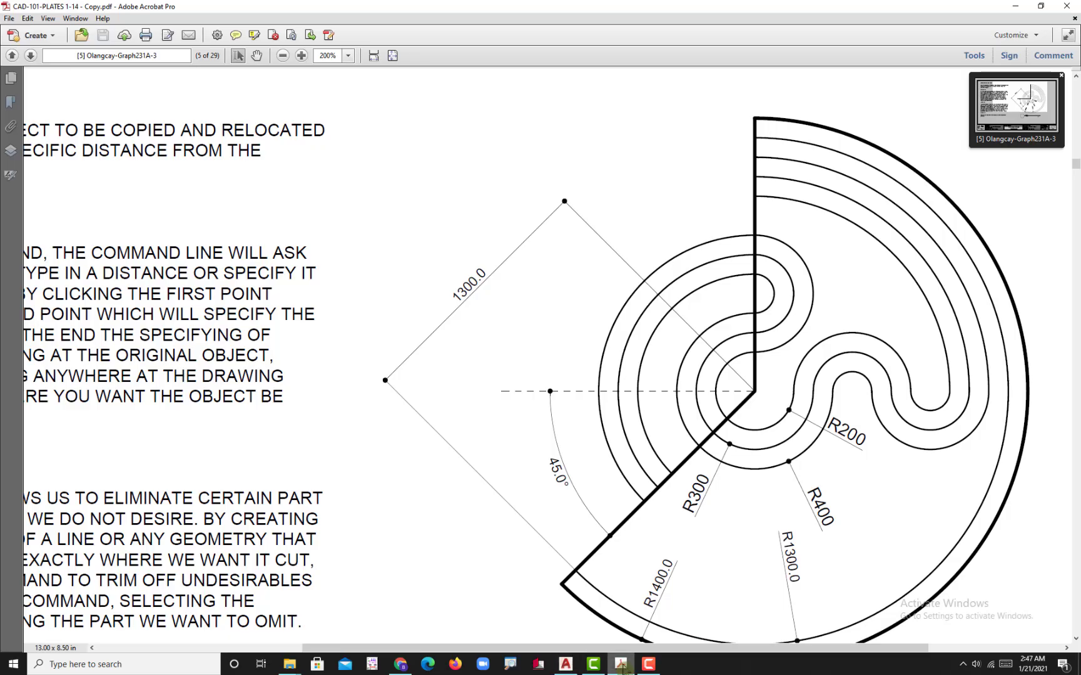
ctrl+scroll(696, 486, down, 2)
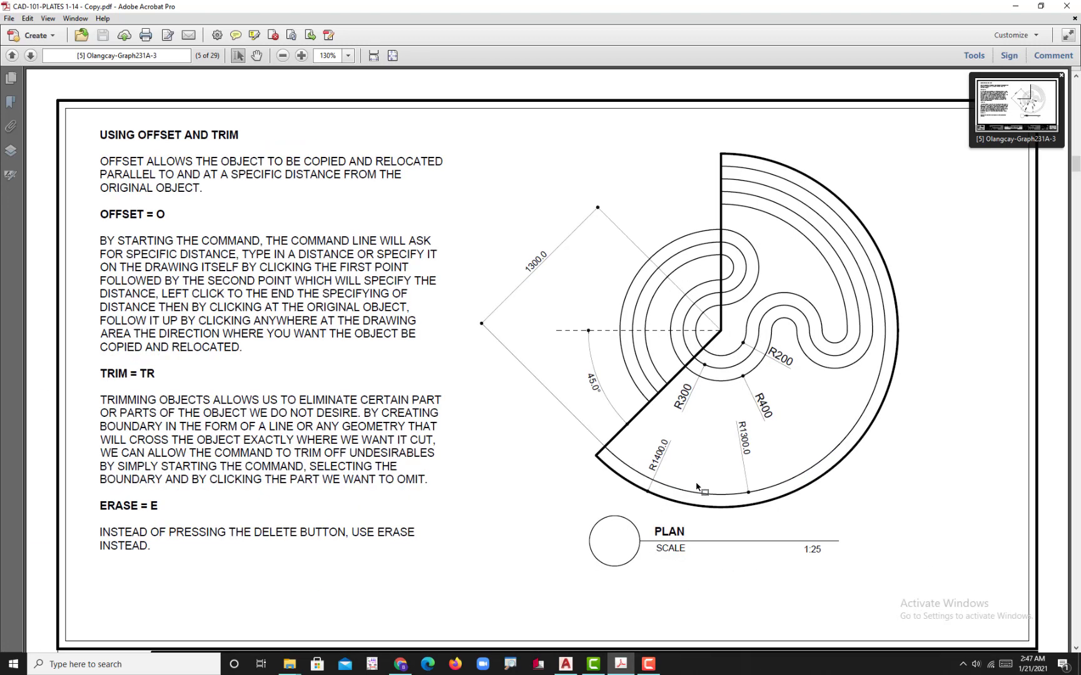
ctrl+scroll(697, 487, up, 1)
ctrl+scroll(762, 407, up, 1)
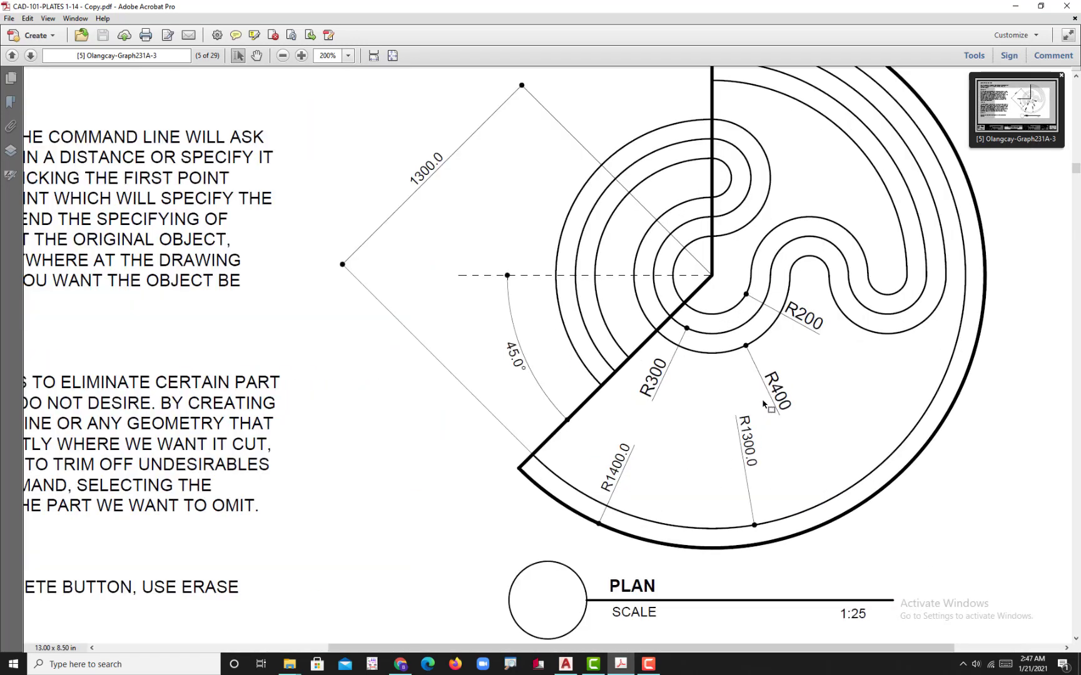
ctrl+scroll(764, 405, down, 1)
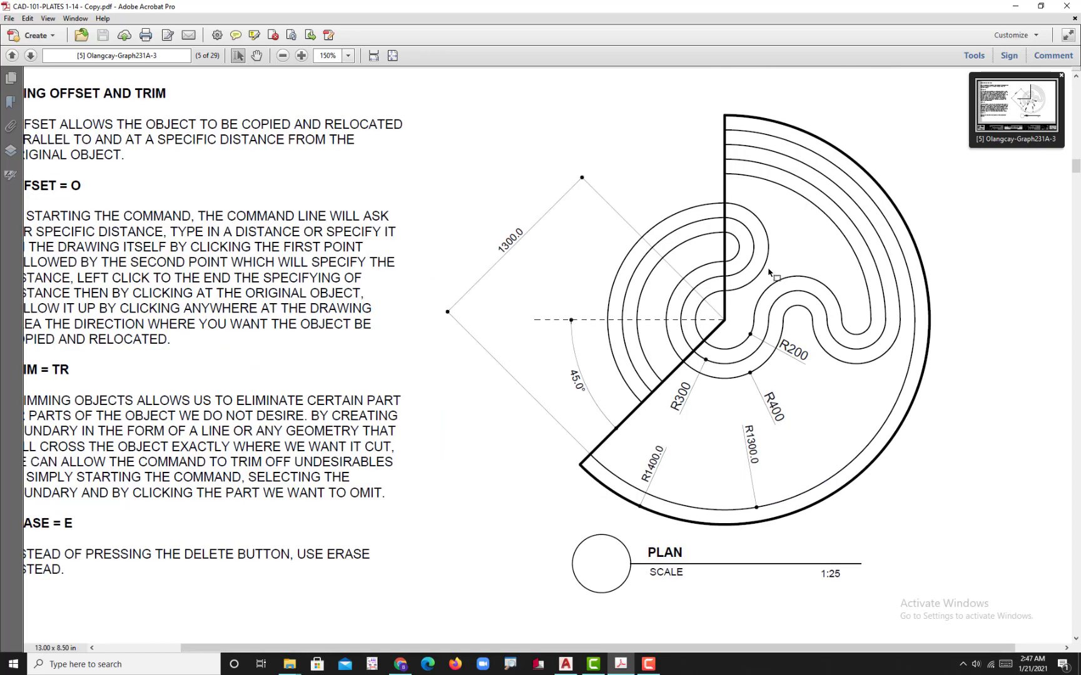
ctrl+scroll(730, 286, up, 2)
ctrl+scroll(723, 327, up, 1)
ctrl+scroll(700, 406, up, 2)
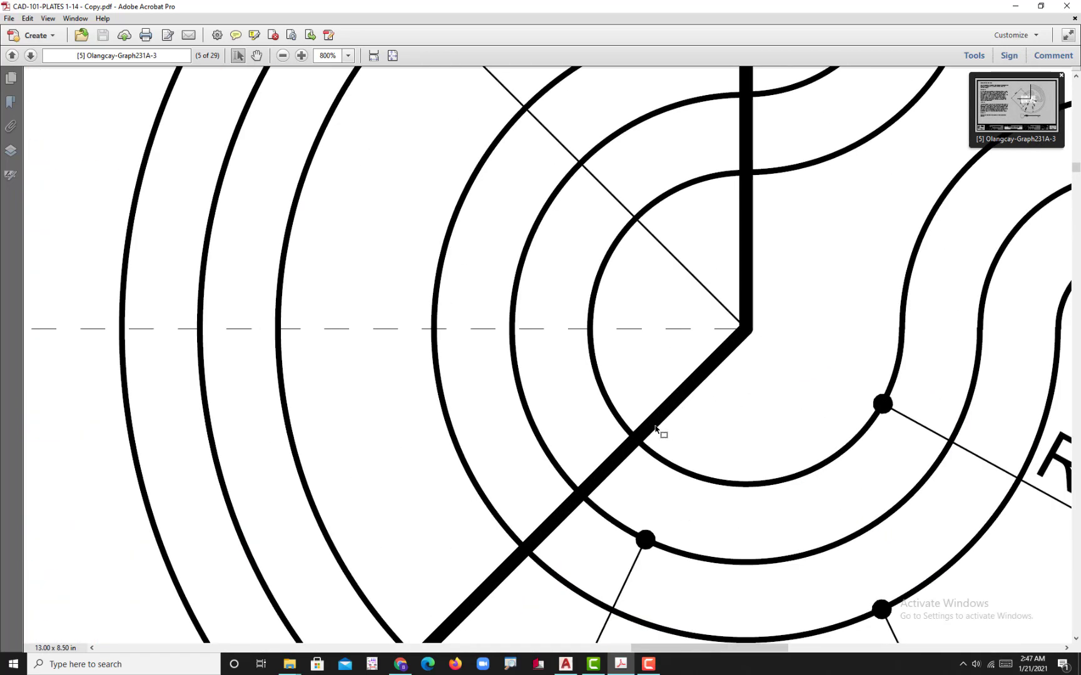
ctrl+scroll(644, 466, down, 4)
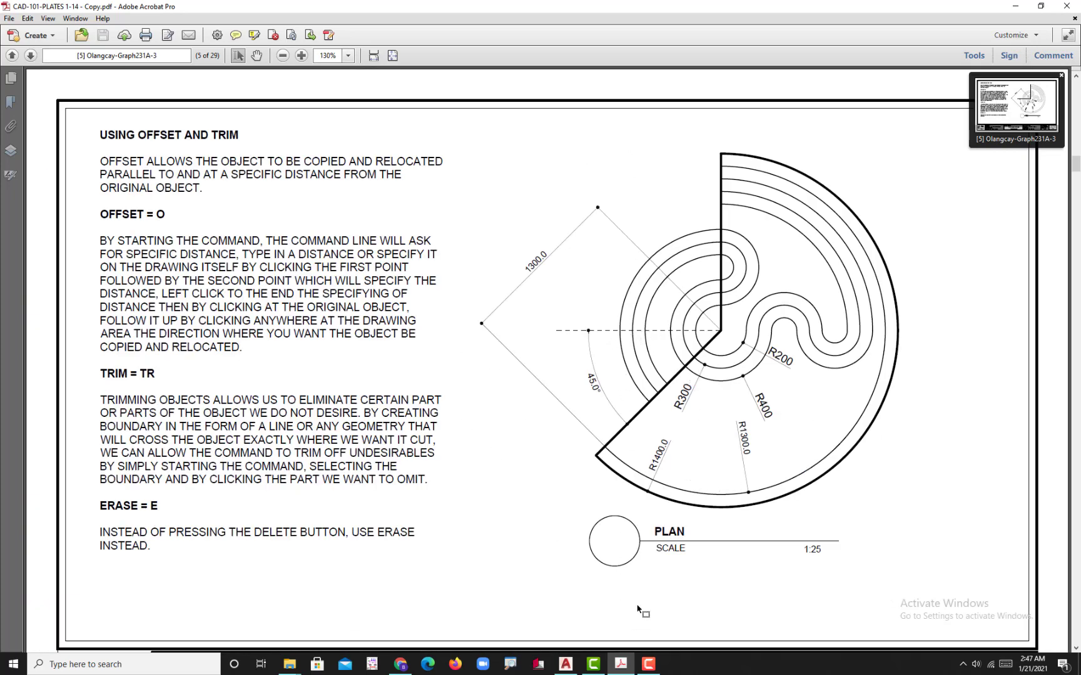
click(572, 672)
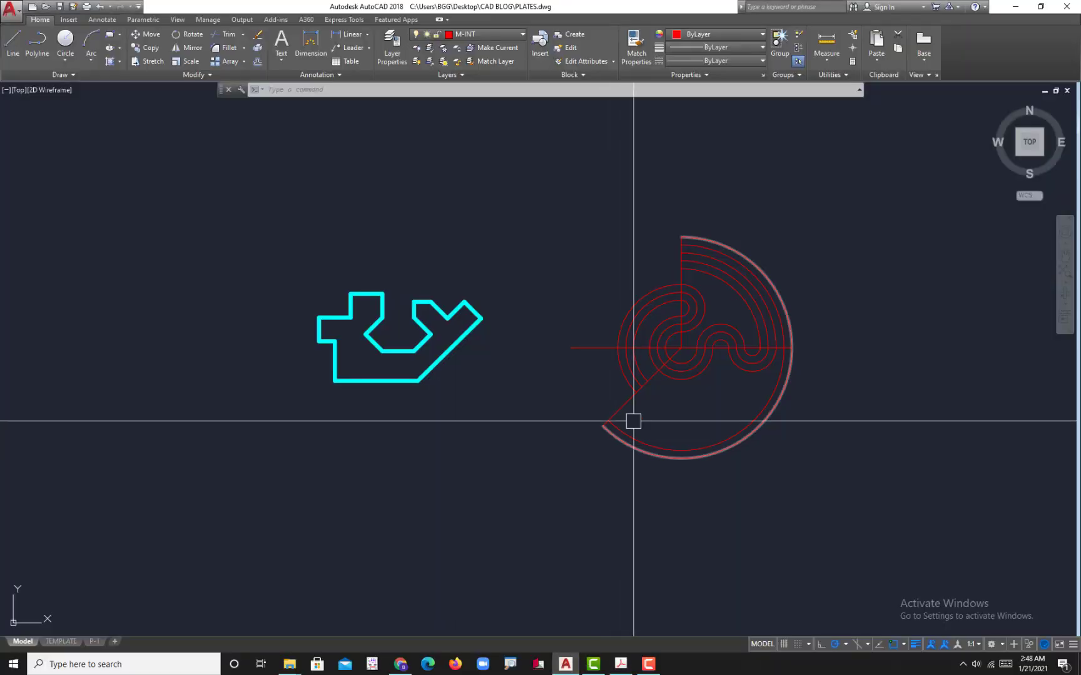
middle_drag(645, 395, 571, 394)
scroll(597, 390, up, 2)
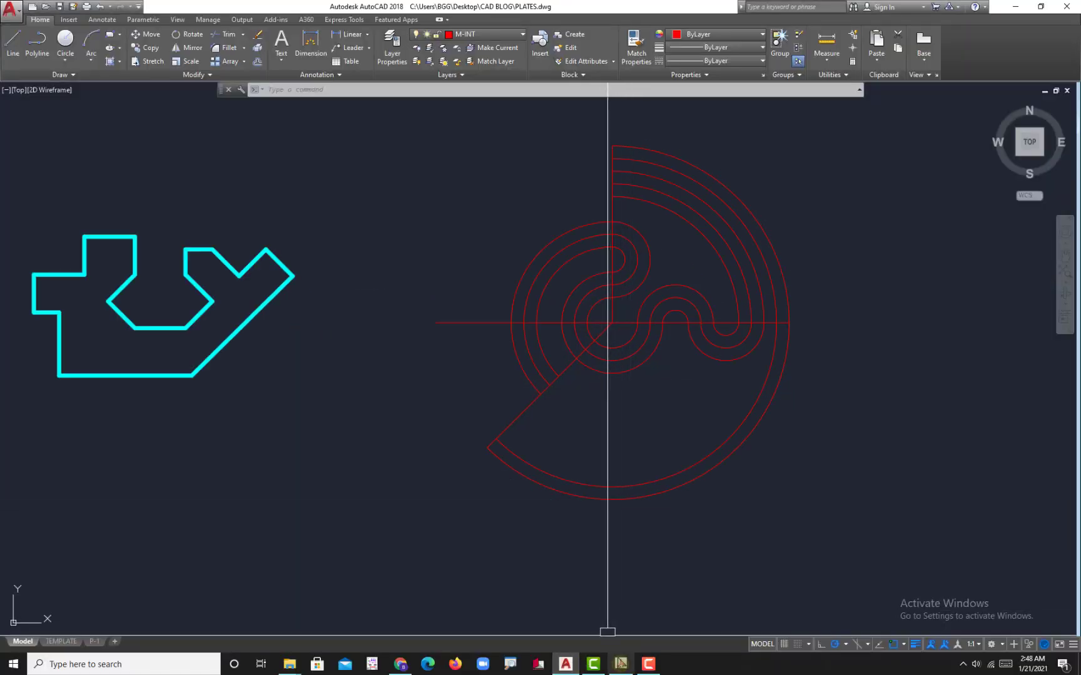
click(620, 665)
click(620, 664)
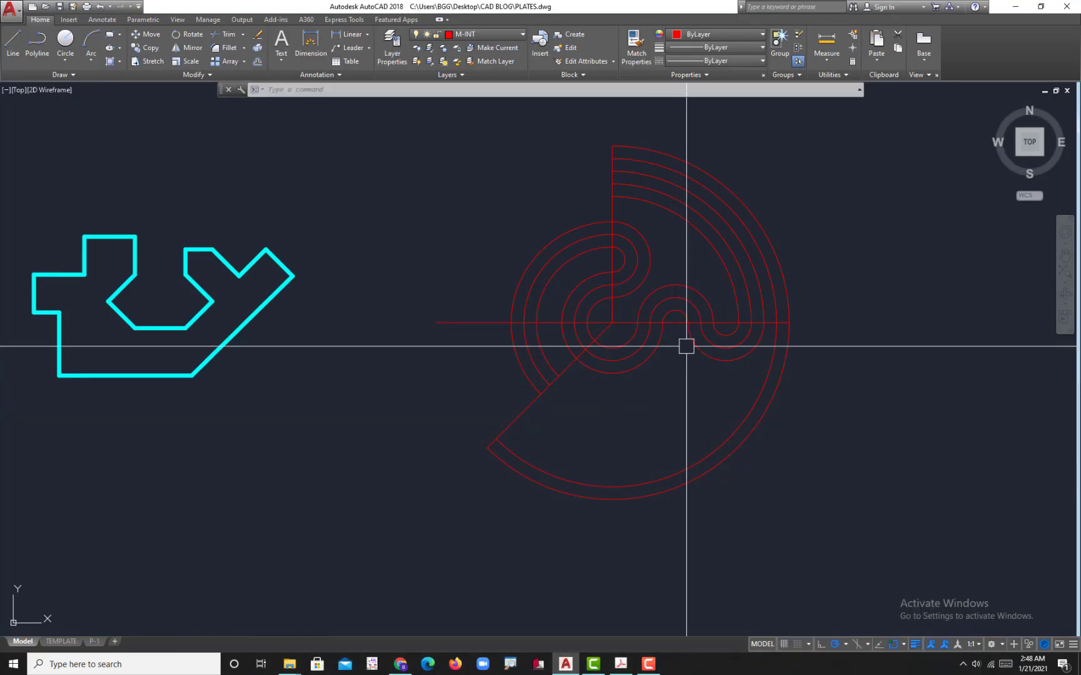
Erase the horizontal construction line running east from the plan's centre to the outermost arc
scroll(683, 323, up, 3)
click(669, 317)
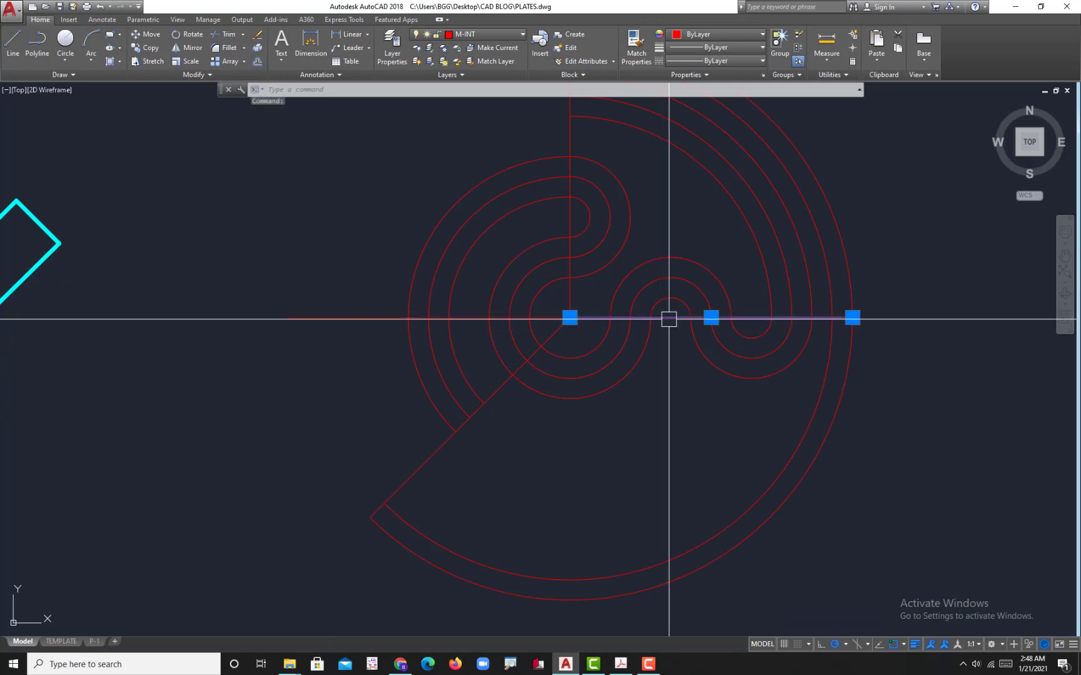
key(Delete)
Join the plan's vertical line, diagonal line and outermost arc into one polyline, and check that they select as a single object
click(570, 290)
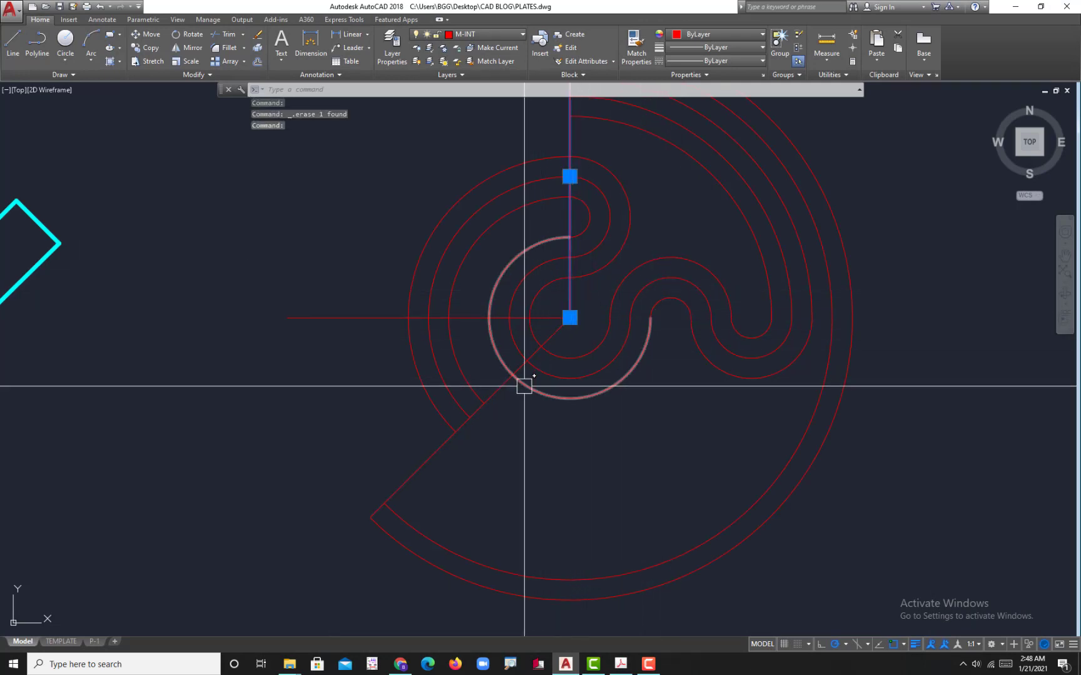
click(499, 387)
click(509, 593)
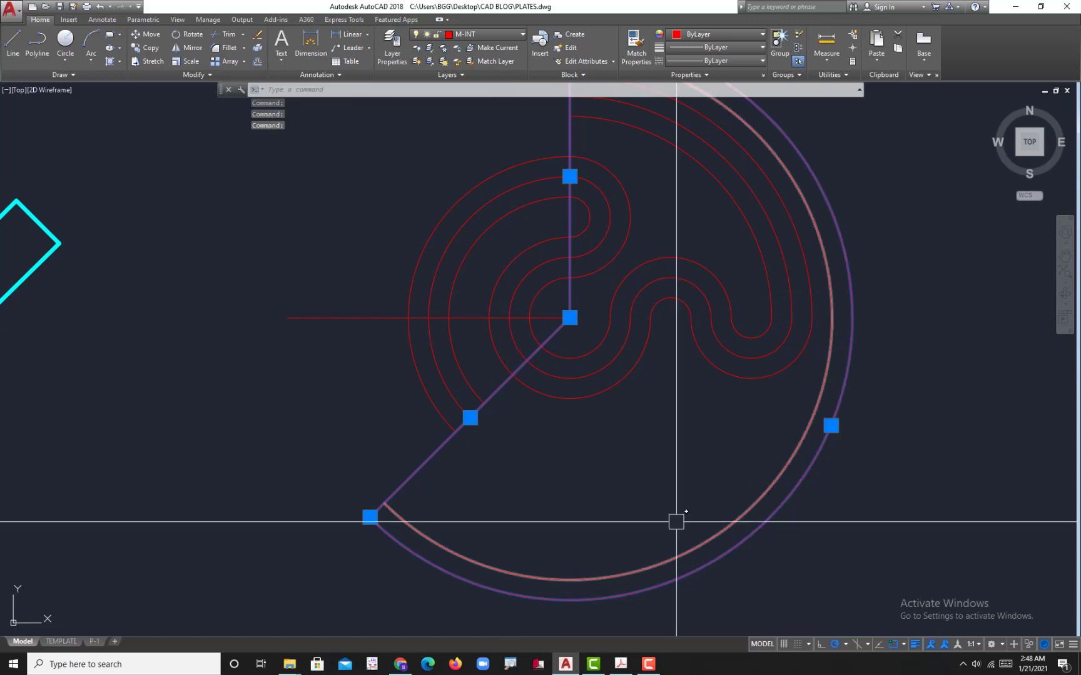
scroll(678, 510, down, 4)
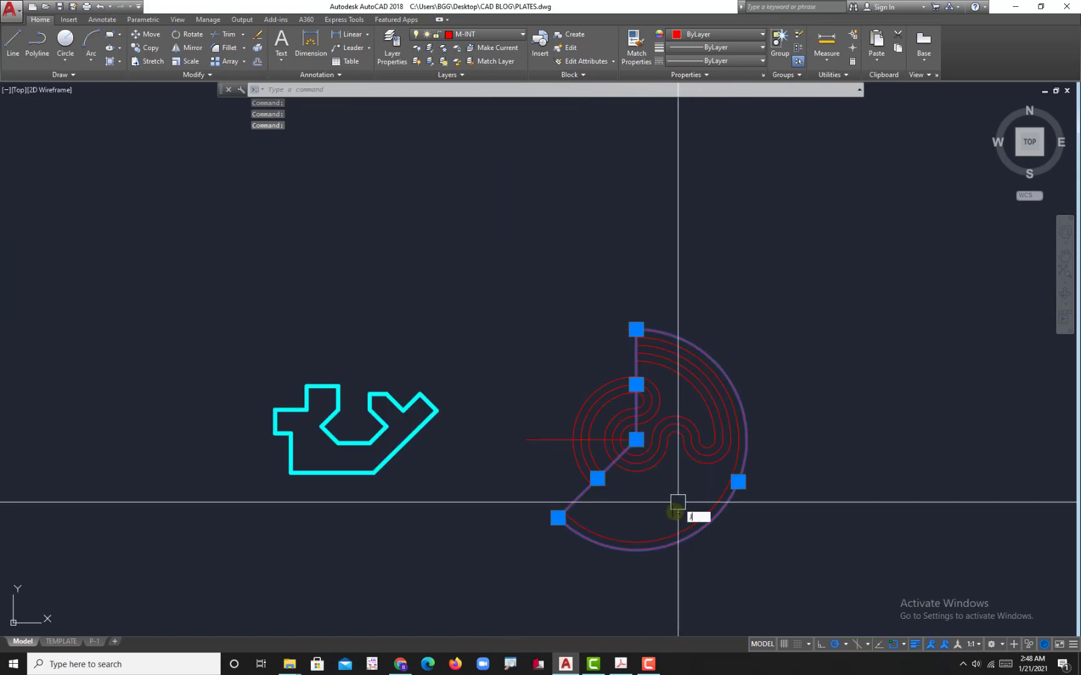
key(Return)
scroll(723, 362, up, 3)
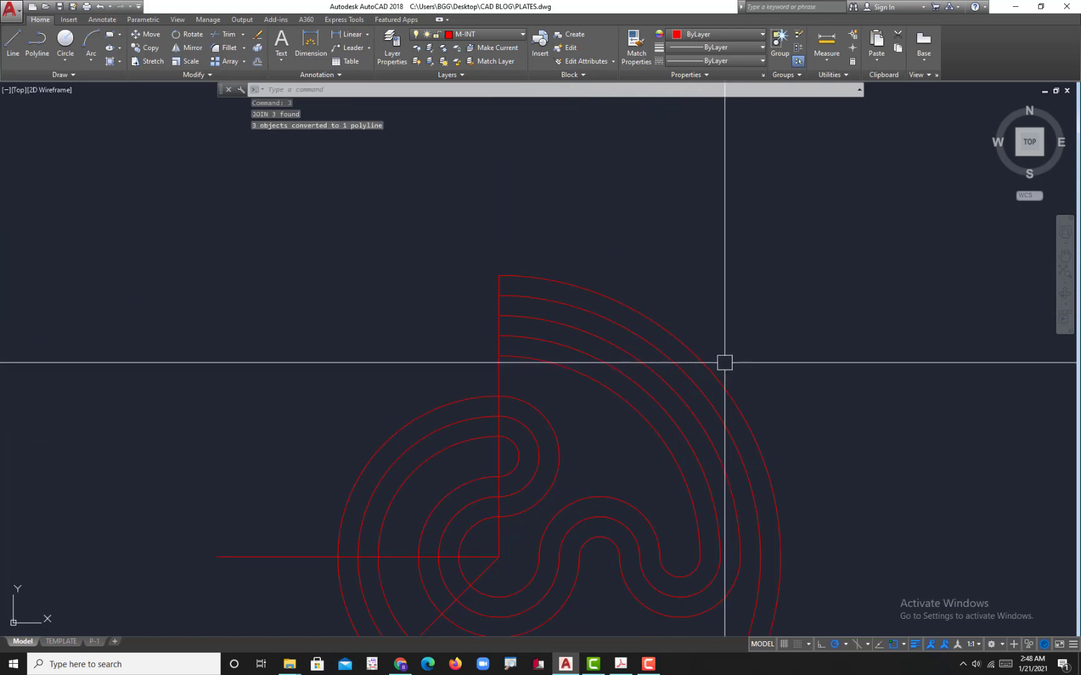
click(714, 369)
scroll(741, 486, down, 3)
scroll(658, 466, up, 5)
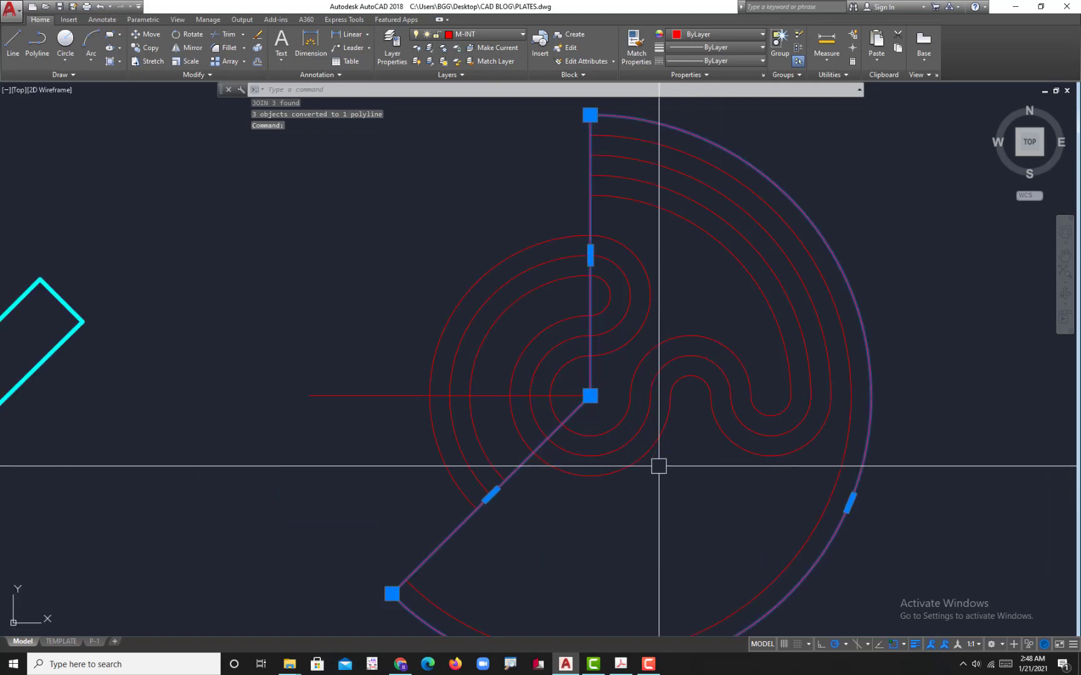
key(Escape)
scroll(658, 466, down, 2)
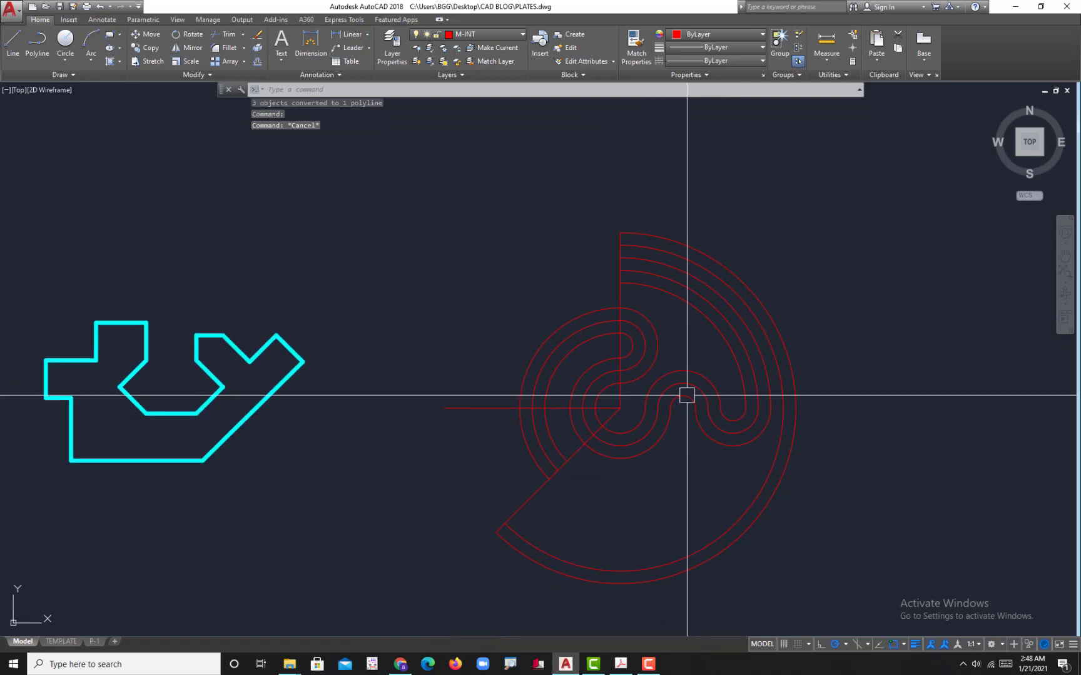
Try assigning the joined outer boundary to the M-BORDER layer, then undo the layer change
click(754, 290)
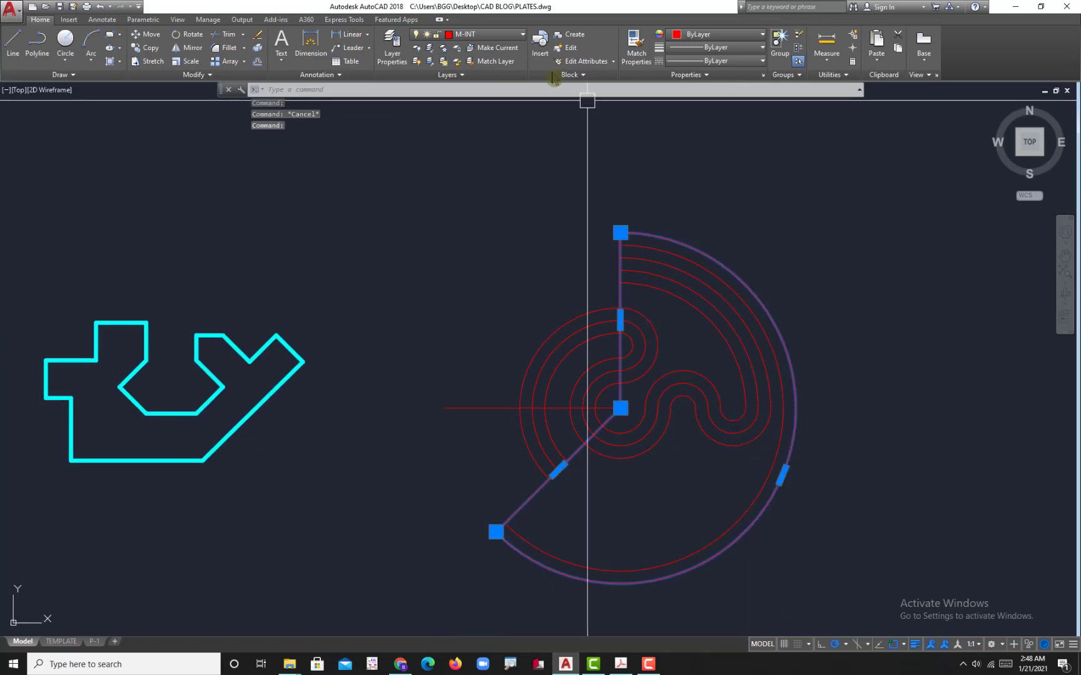
click(487, 37)
click(484, 76)
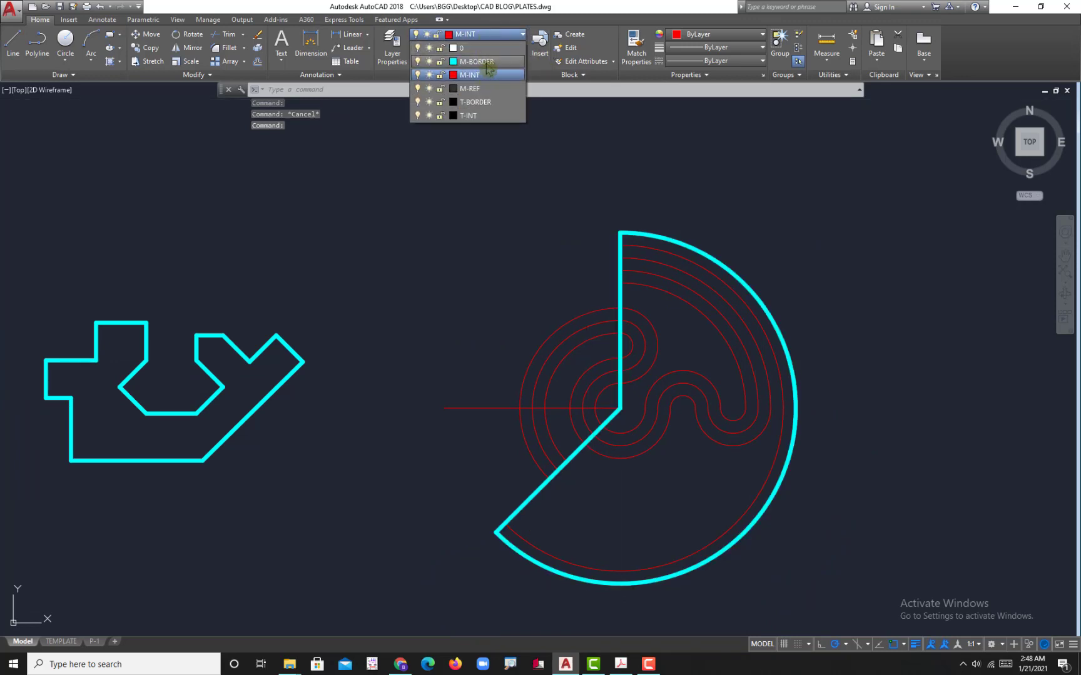
key(Escape)
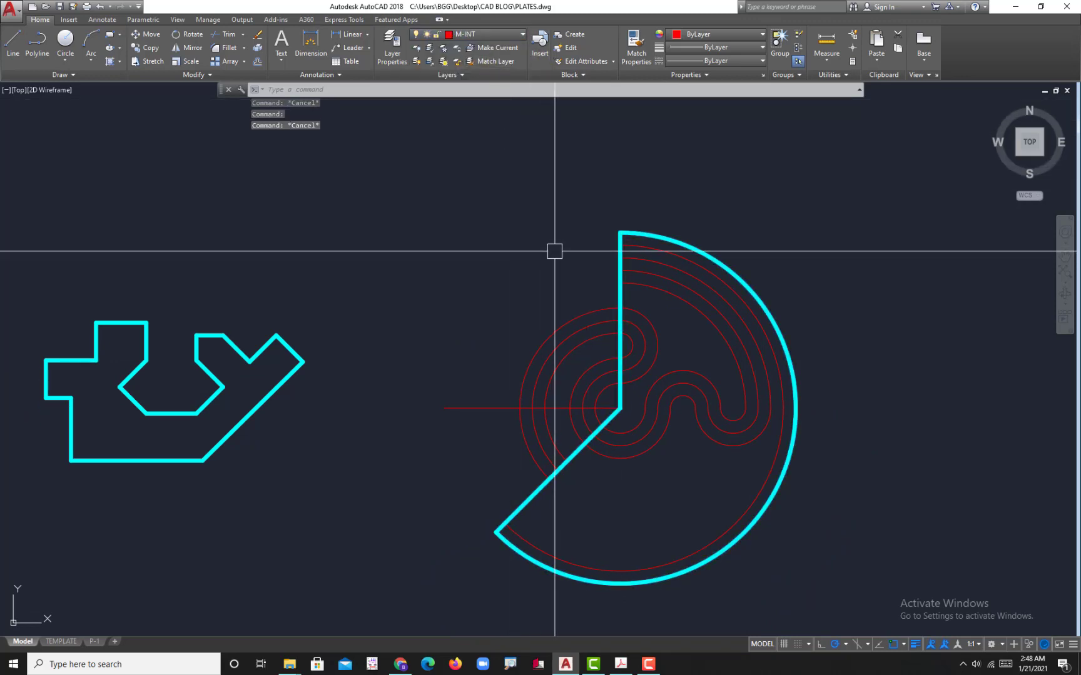
key(ctrl+z)
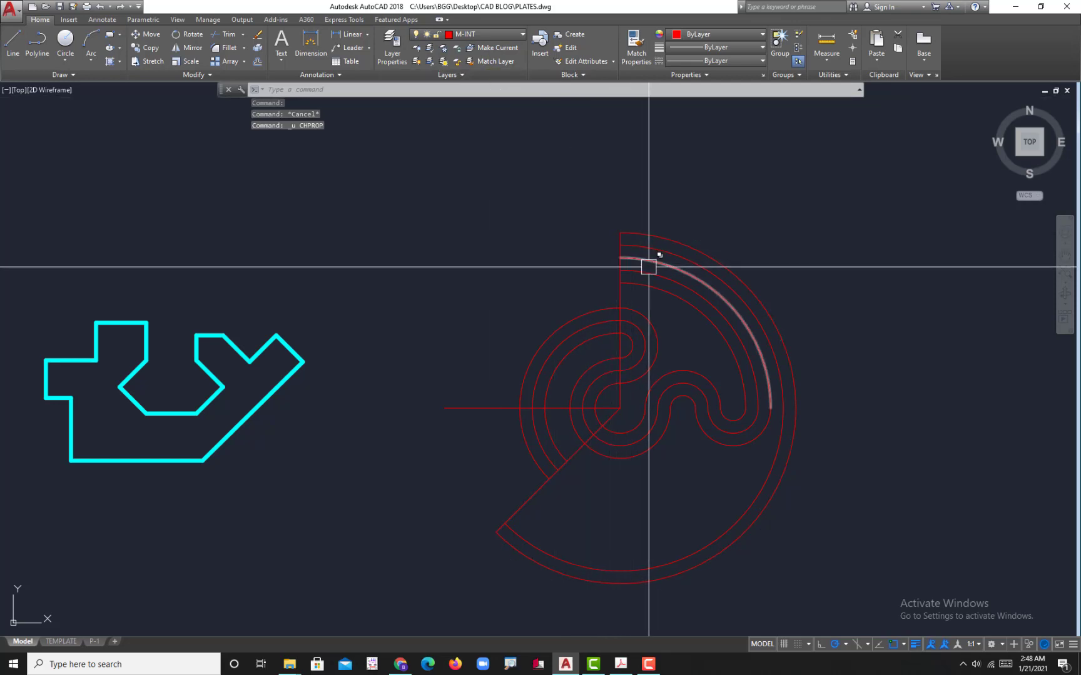
click(677, 236)
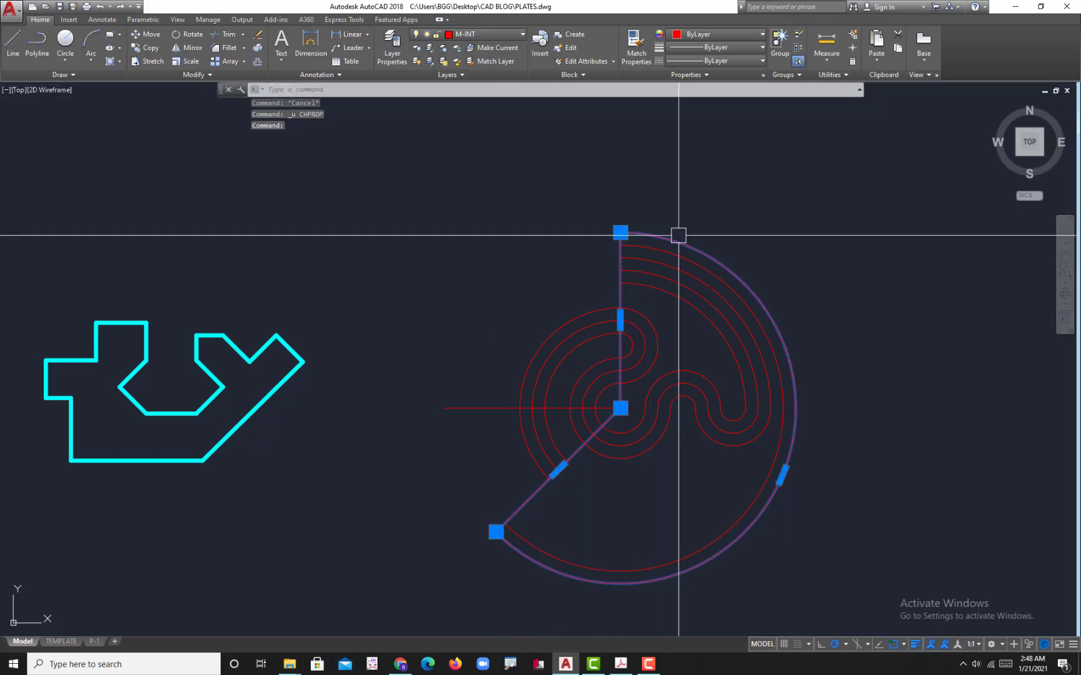
click(523, 35)
click(475, 67)
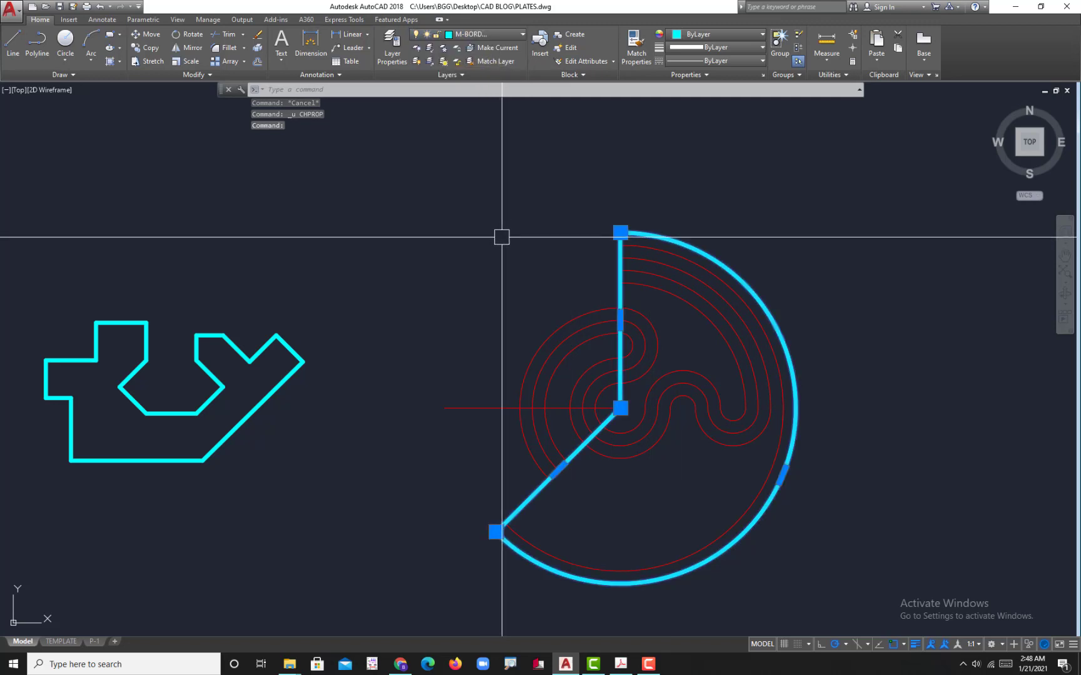
key(Escape)
key(ctrl+z)
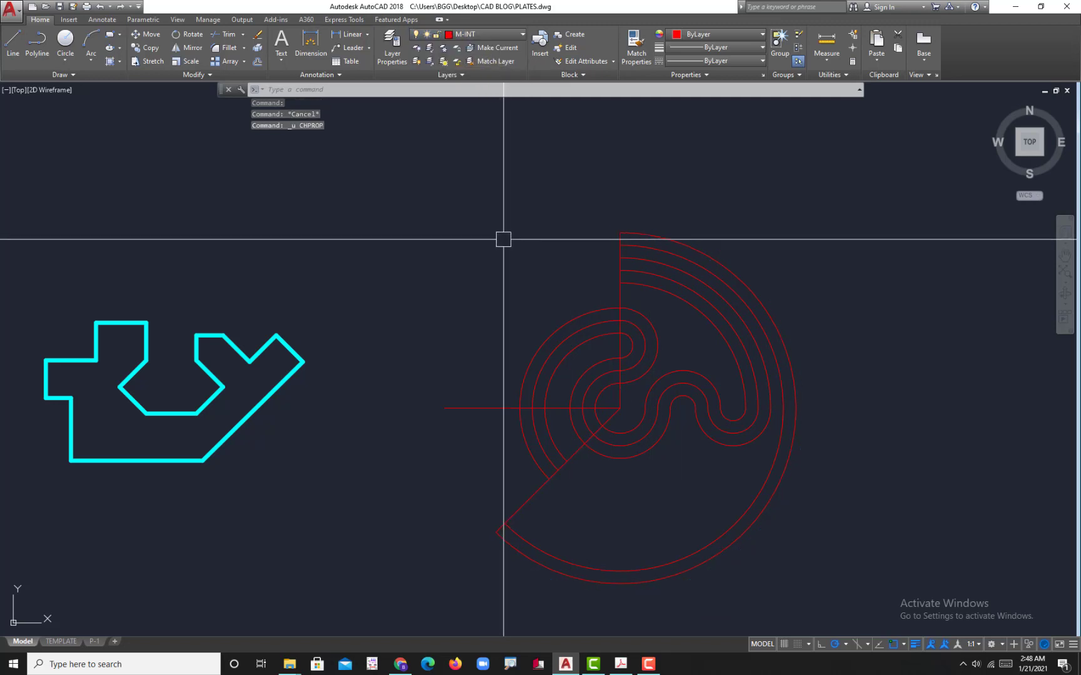
Match the circular plan's outer boundary to the properties of the first plate's cyan outline, and end the Match Properties command
mouse_move(550, 286)
middle_down()
mouse_move(687, 263)
mouse_move(608, 287)
middle_up()
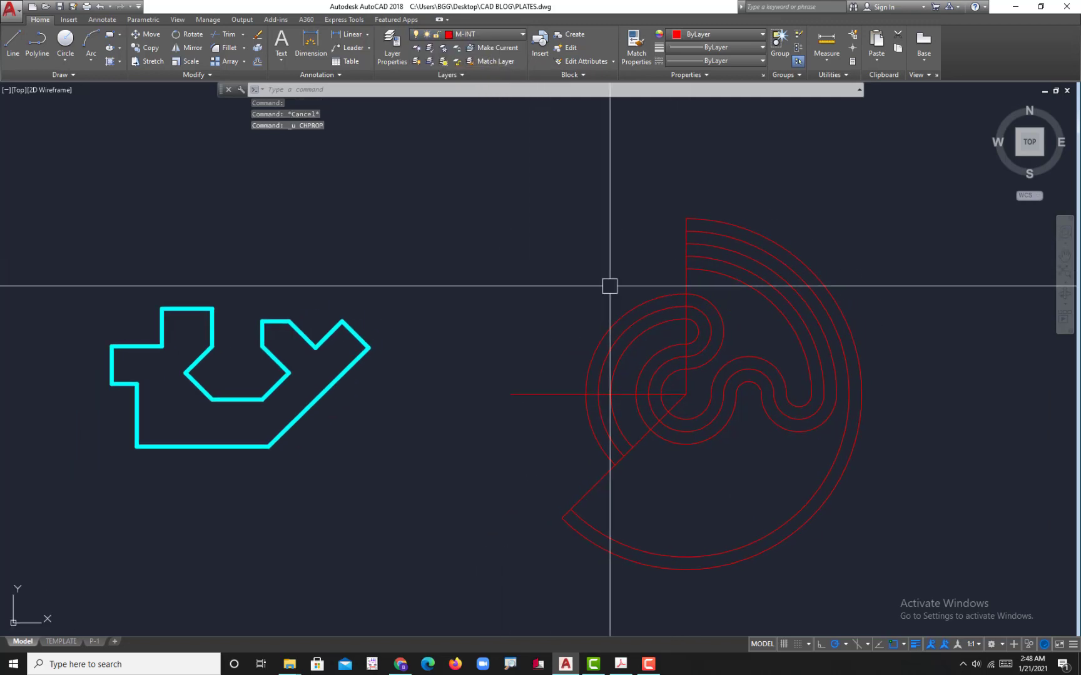
text(A)
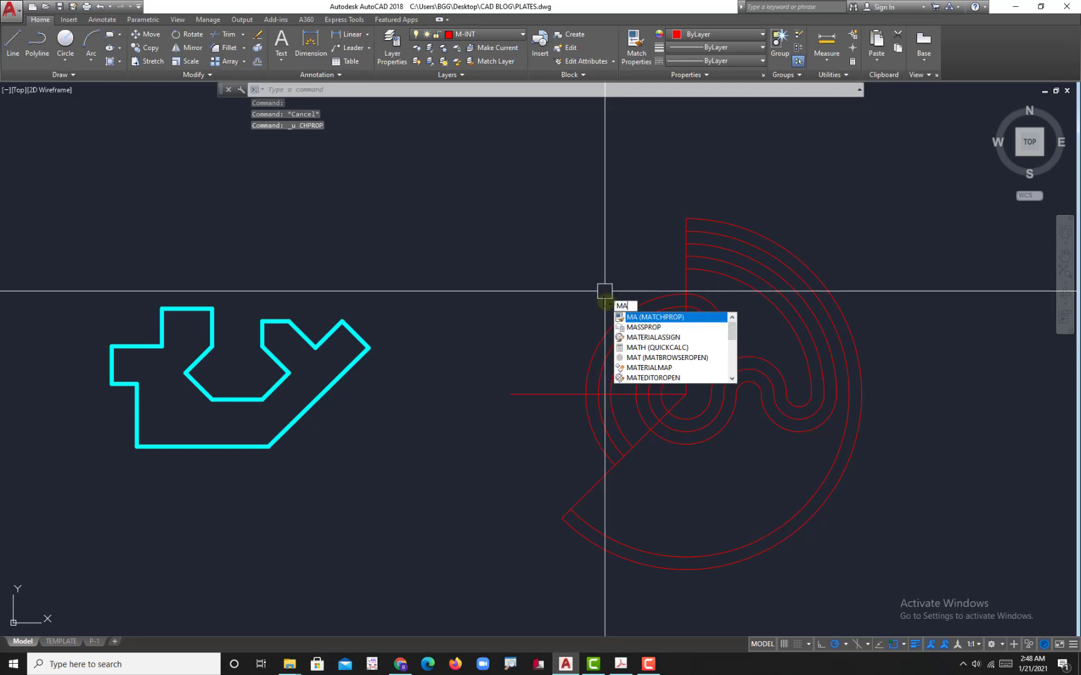
key(Return)
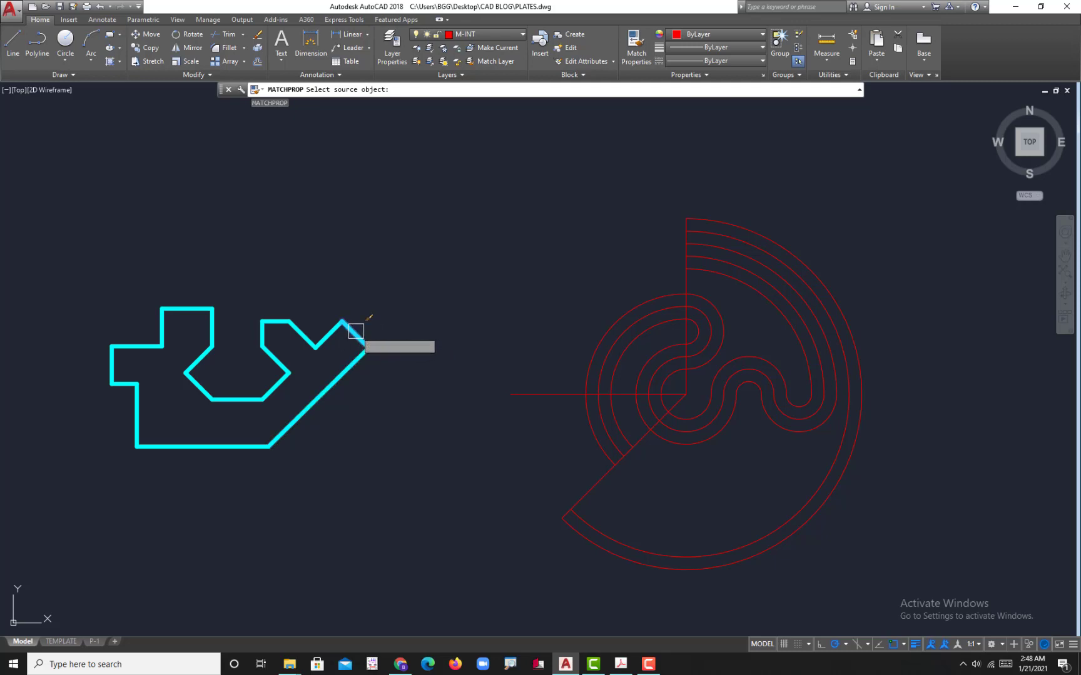
click(356, 332)
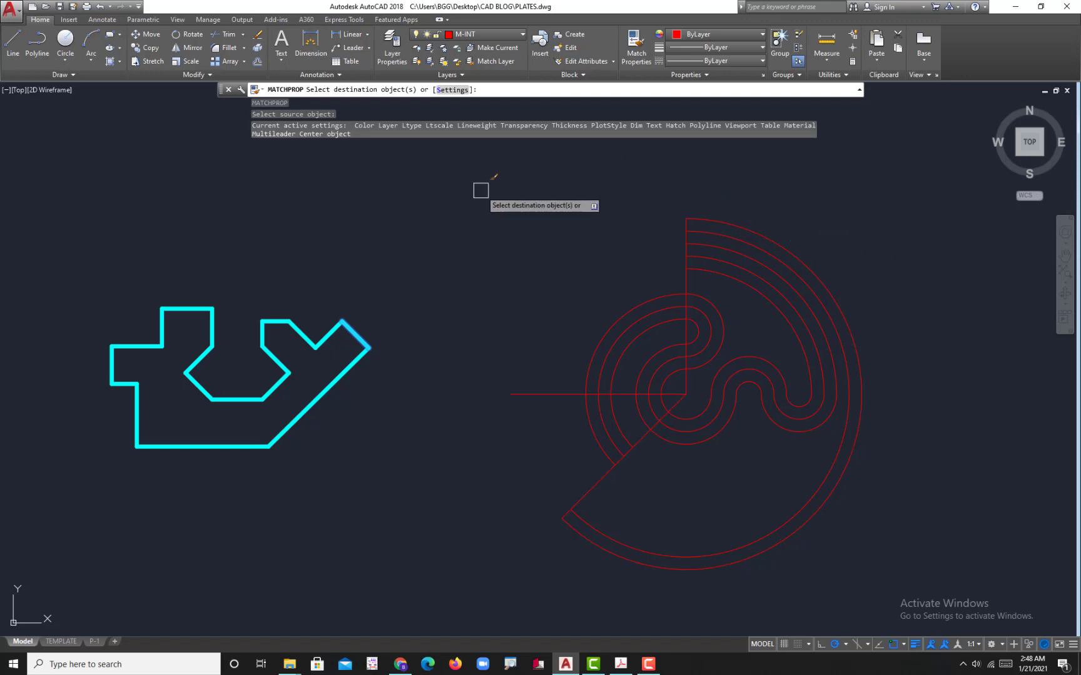
click(738, 227)
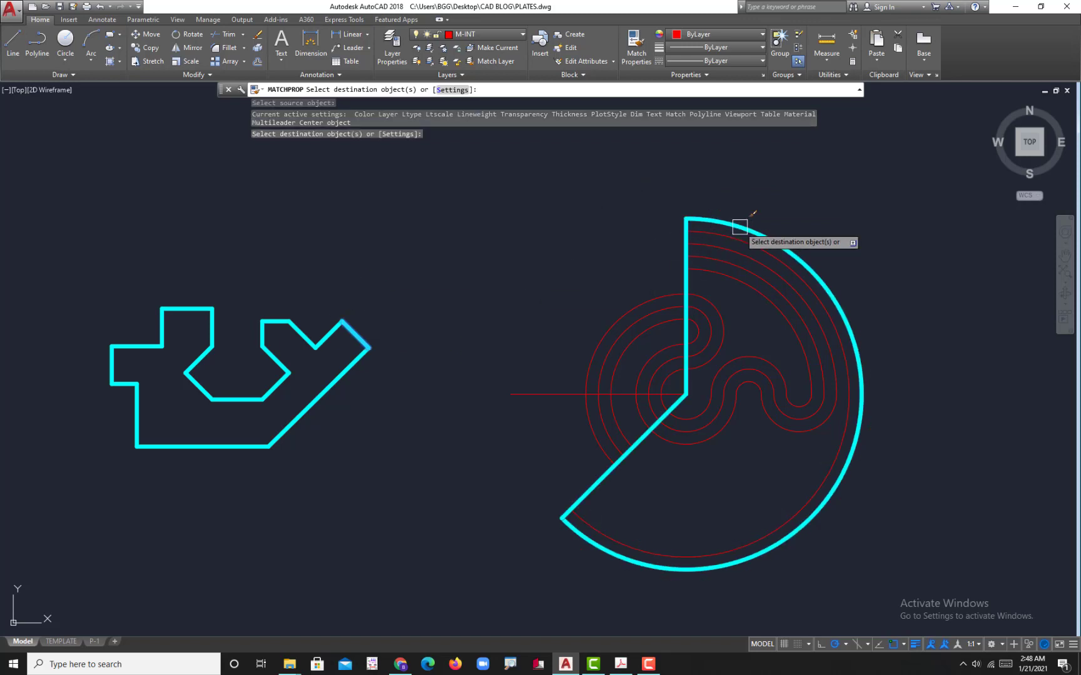
key(Return)
scroll(562, 301, down, 4)
middle_drag(527, 330, 590, 347)
scroll(538, 361, up, 2)
key(Escape)
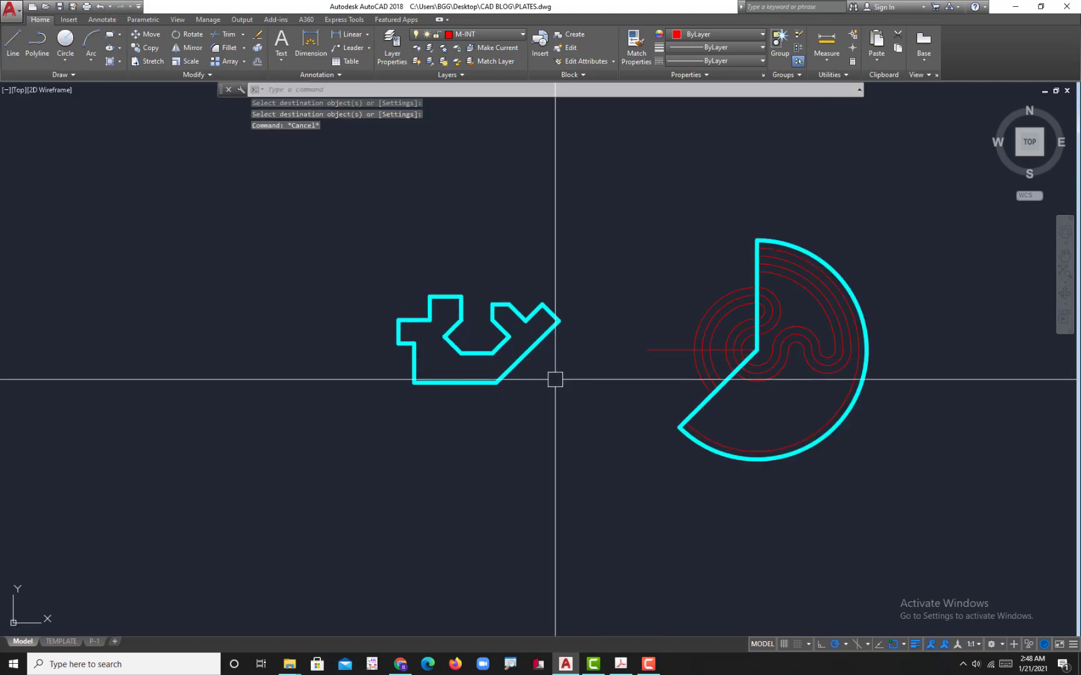
Join all the outline segments of the first plate's cyan figure into a single polyline, and check it by selecting it
click(592, 443)
click(367, 259)
text(j)
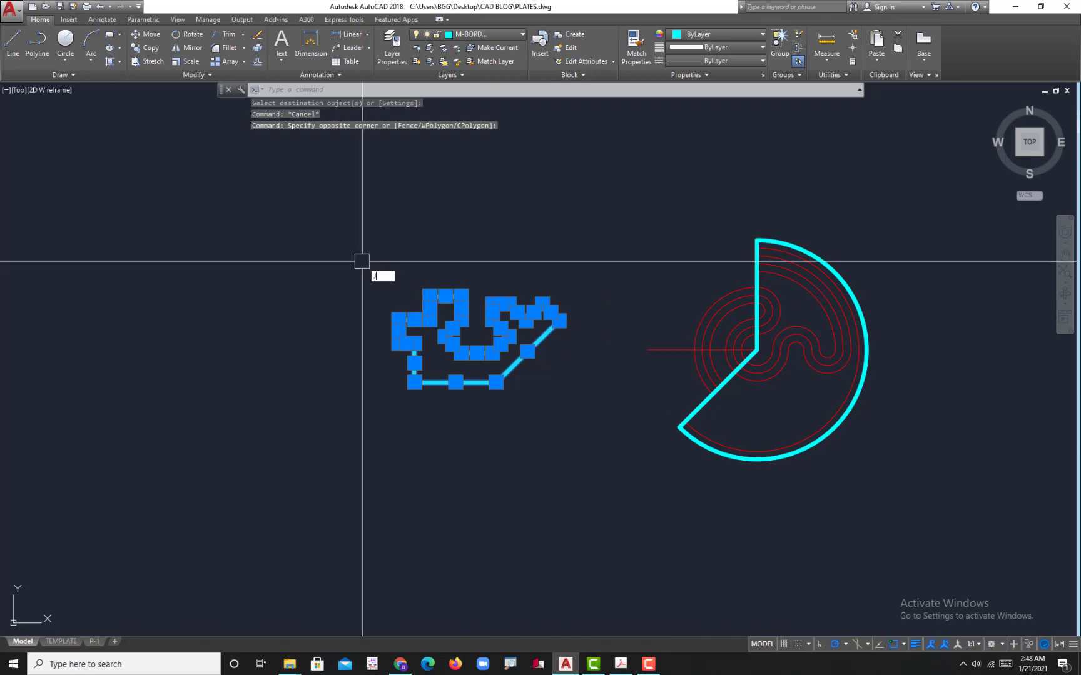
key(Return)
click(516, 321)
key(Escape)
scroll(577, 400, up, 2)
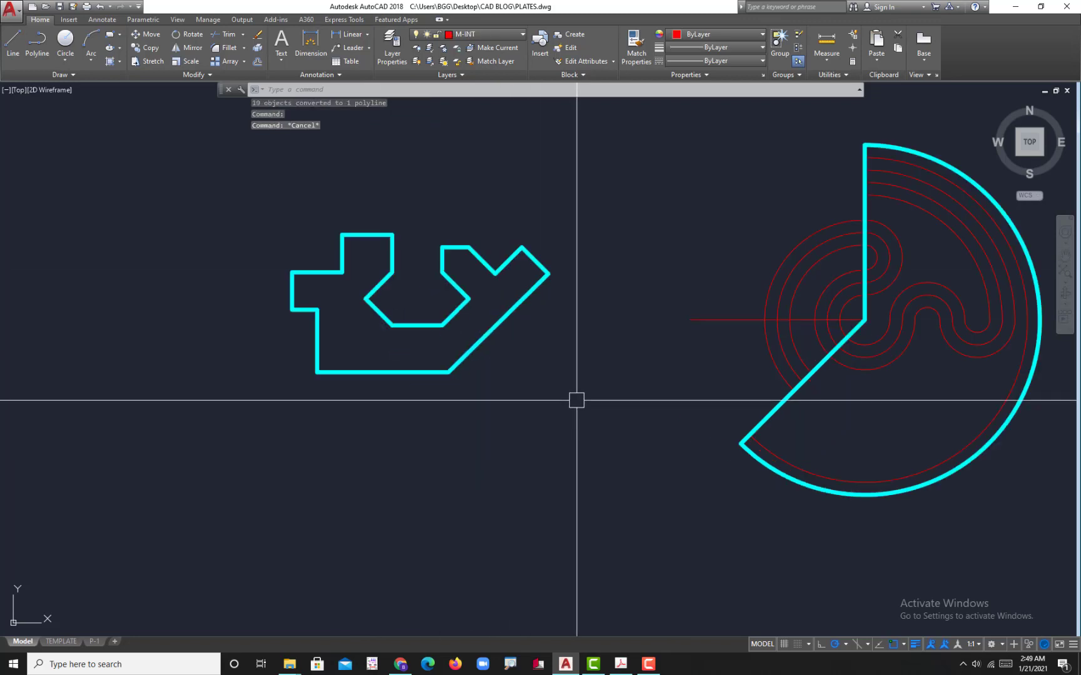
middle_drag(625, 378, 503, 373)
scroll(504, 372, down, 2)
middle_drag(573, 368, 543, 376)
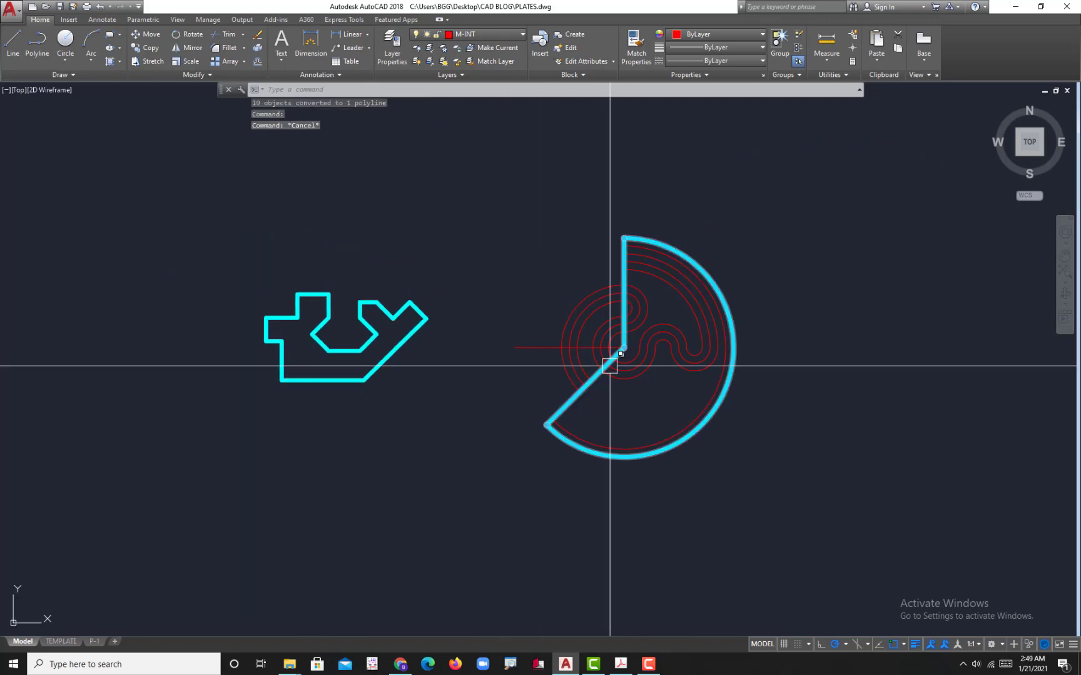
scroll(573, 353, up, 2)
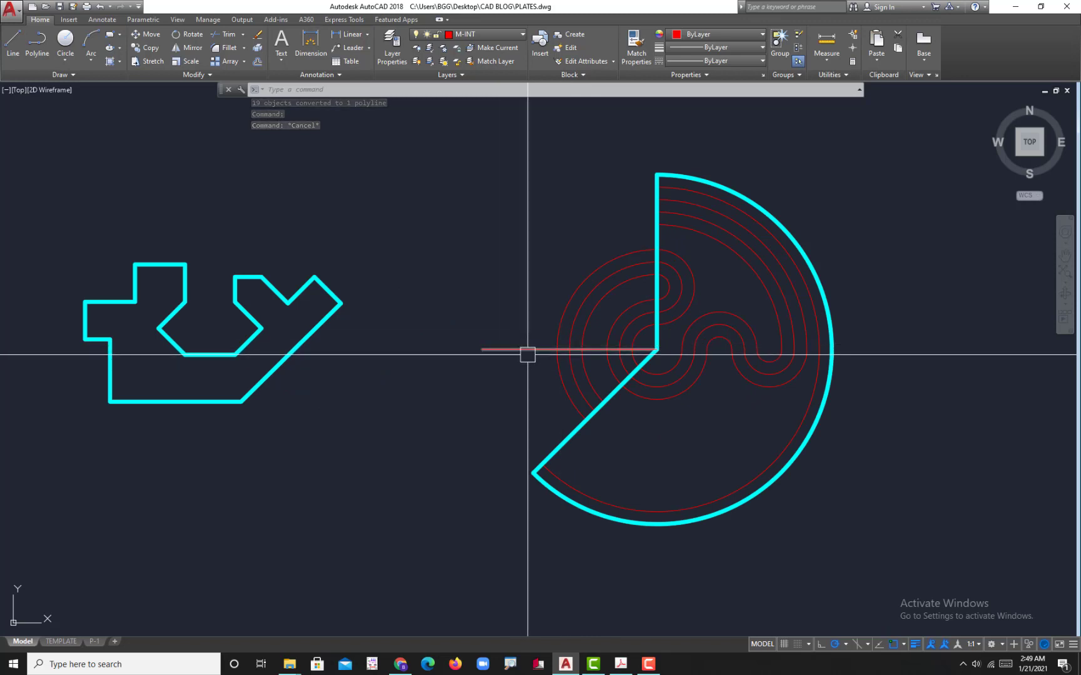
mouse_move(526, 354)
middle_down()
mouse_move(543, 369)
mouse_move(563, 360)
middle_up()
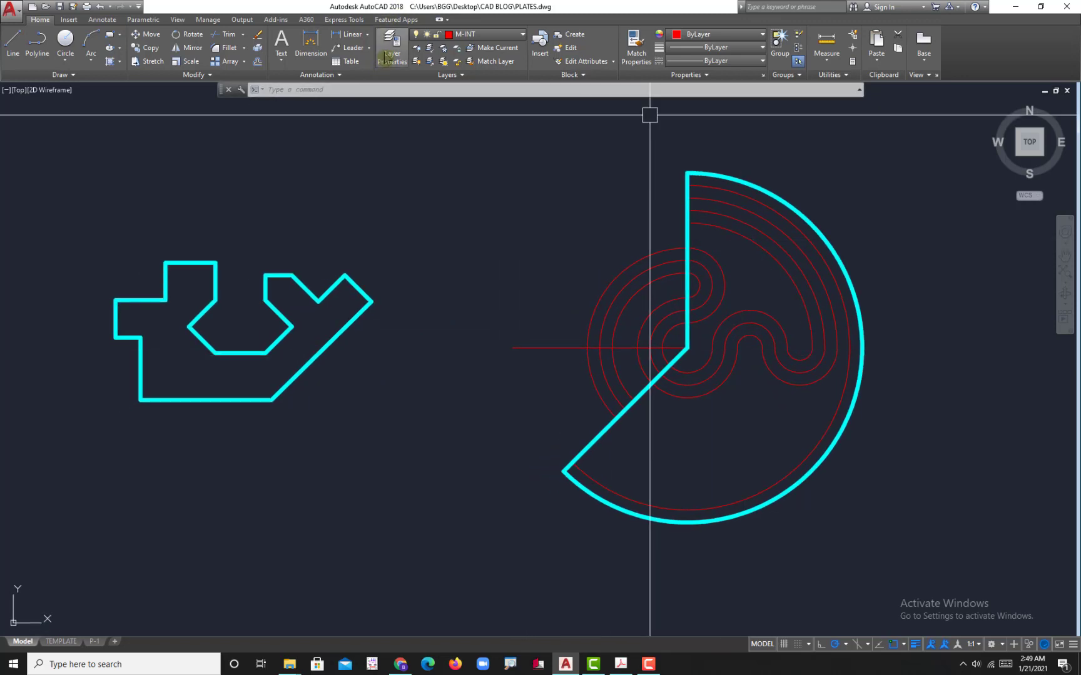
Create a new layer named M-DASHED and give it colour 42
click(391, 56)
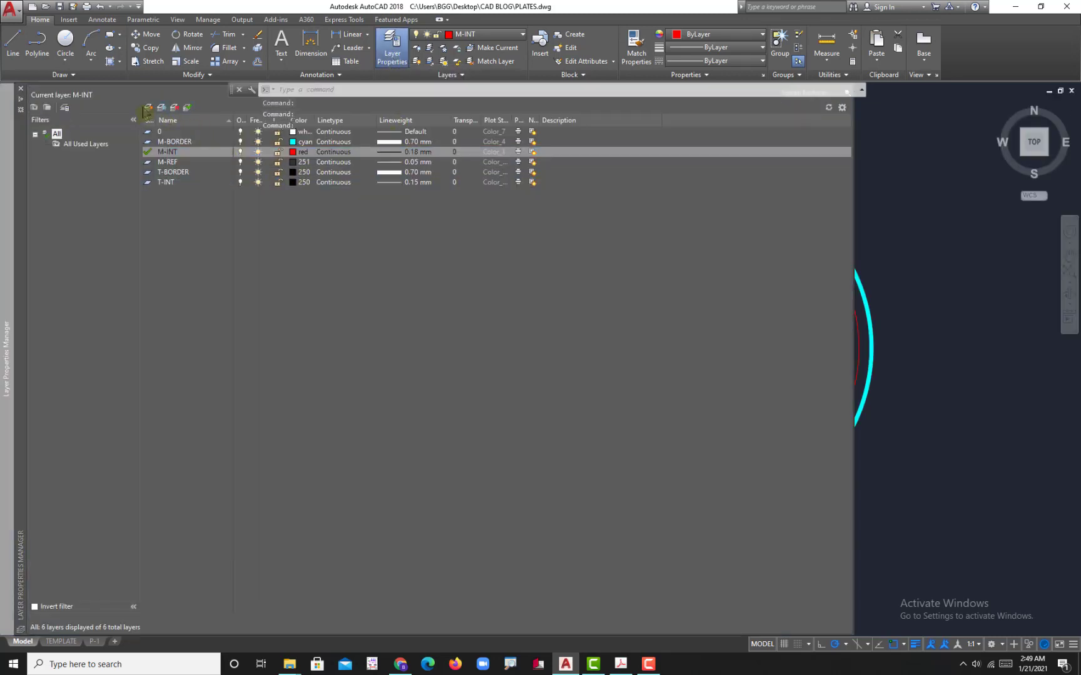
click(148, 108)
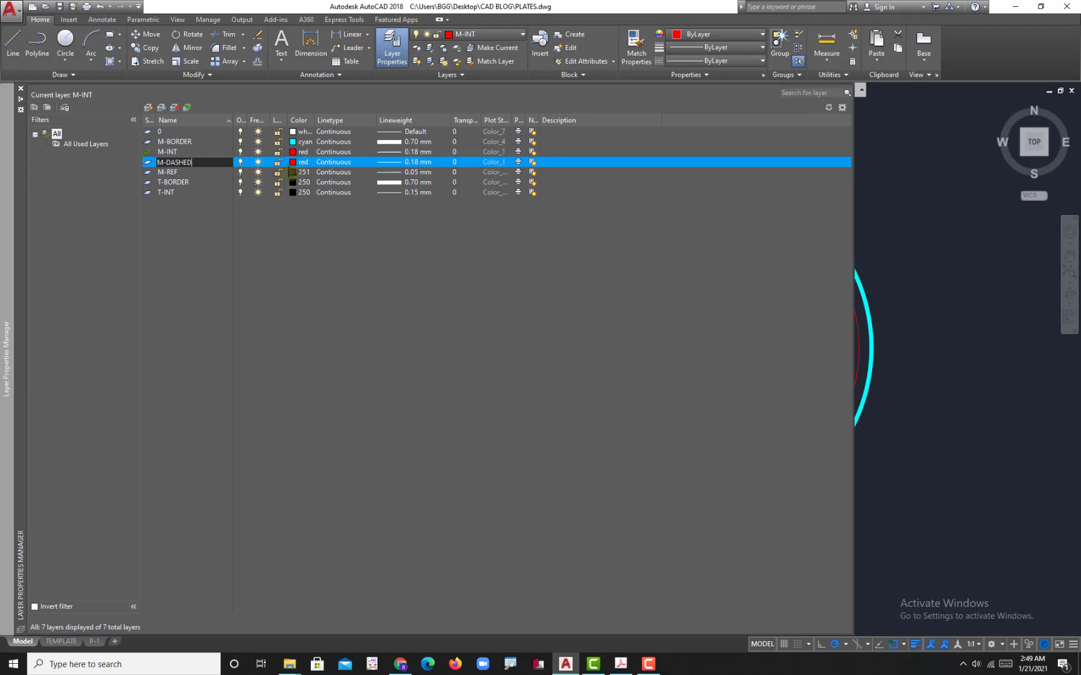
click(293, 163)
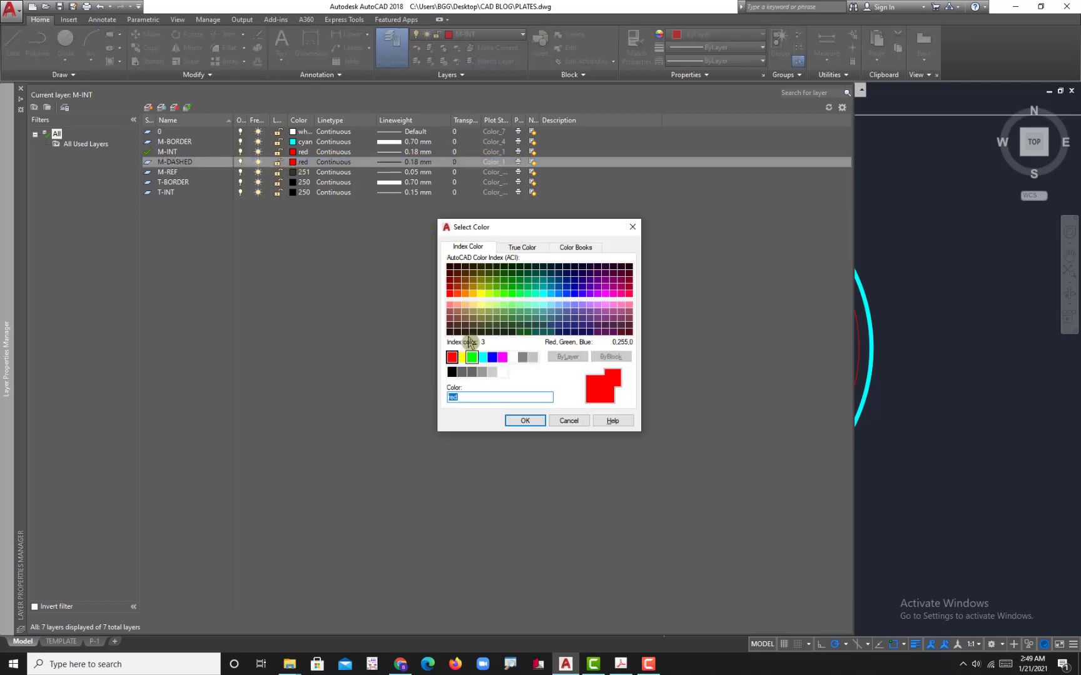
click(529, 420)
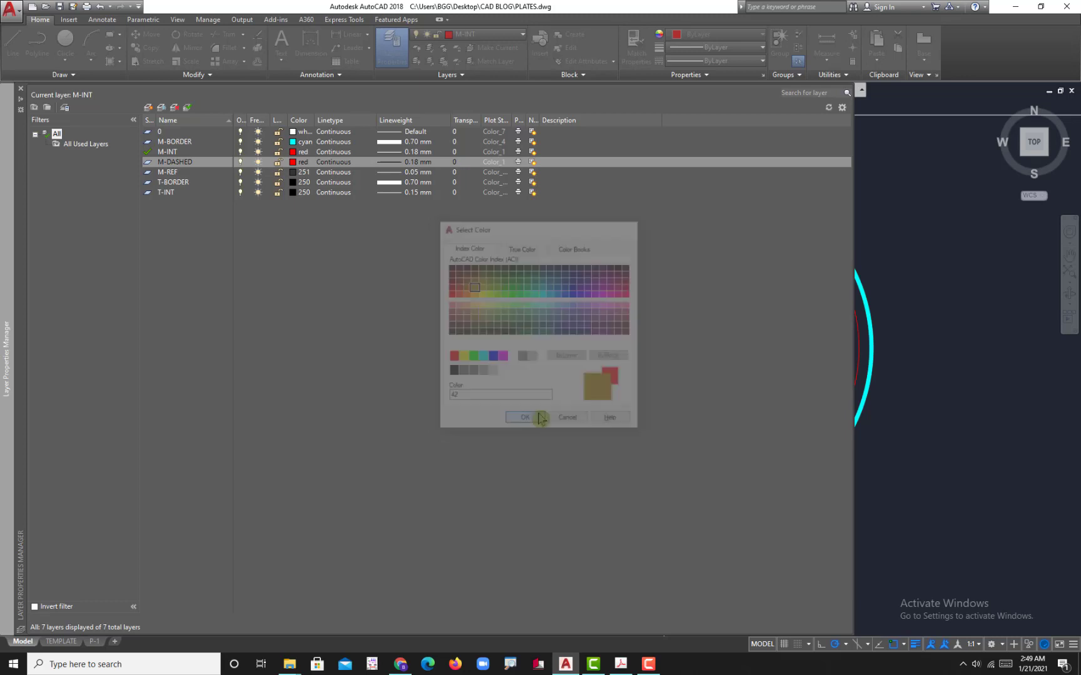
Set the M-DASHED layer's lineweight to 0.05 mm
click(417, 163)
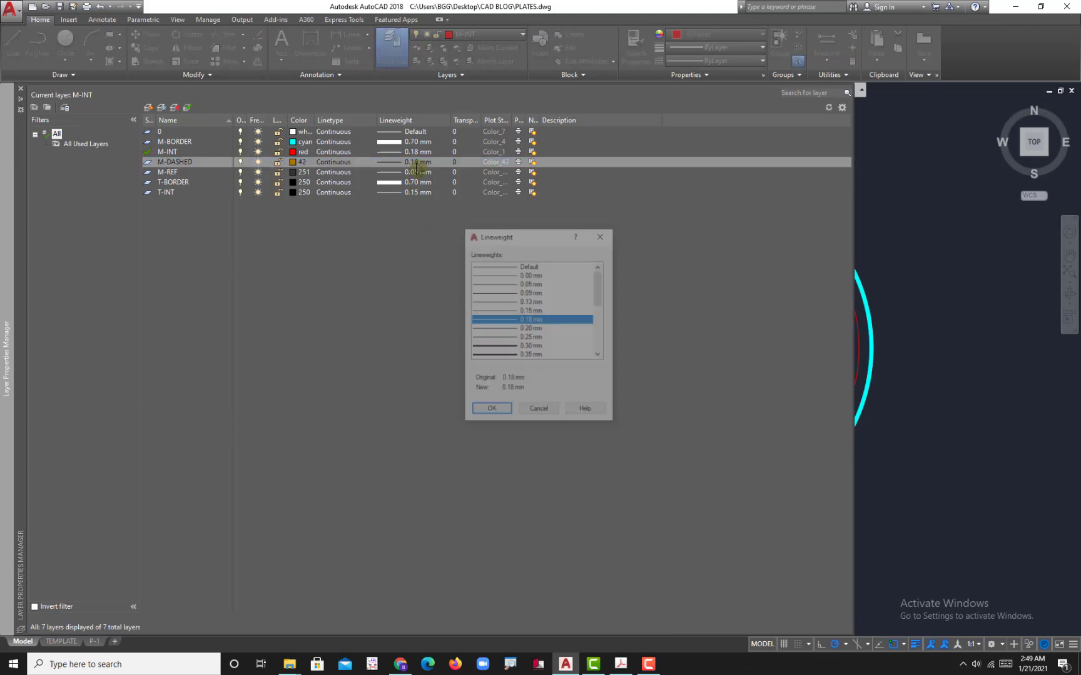
click(534, 285)
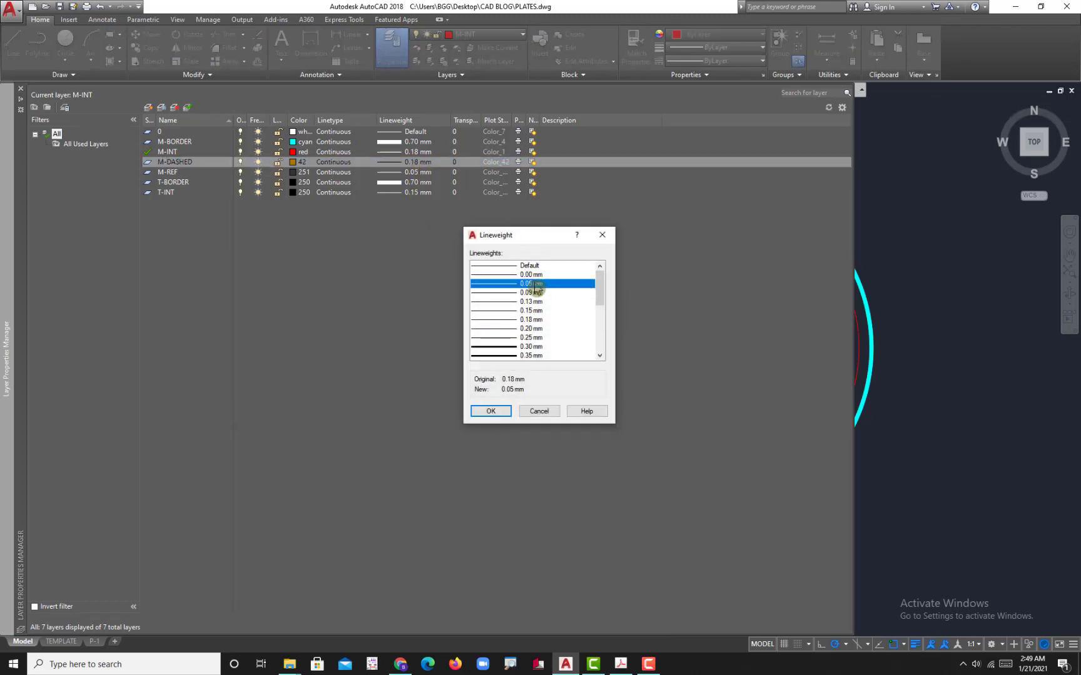
click(491, 411)
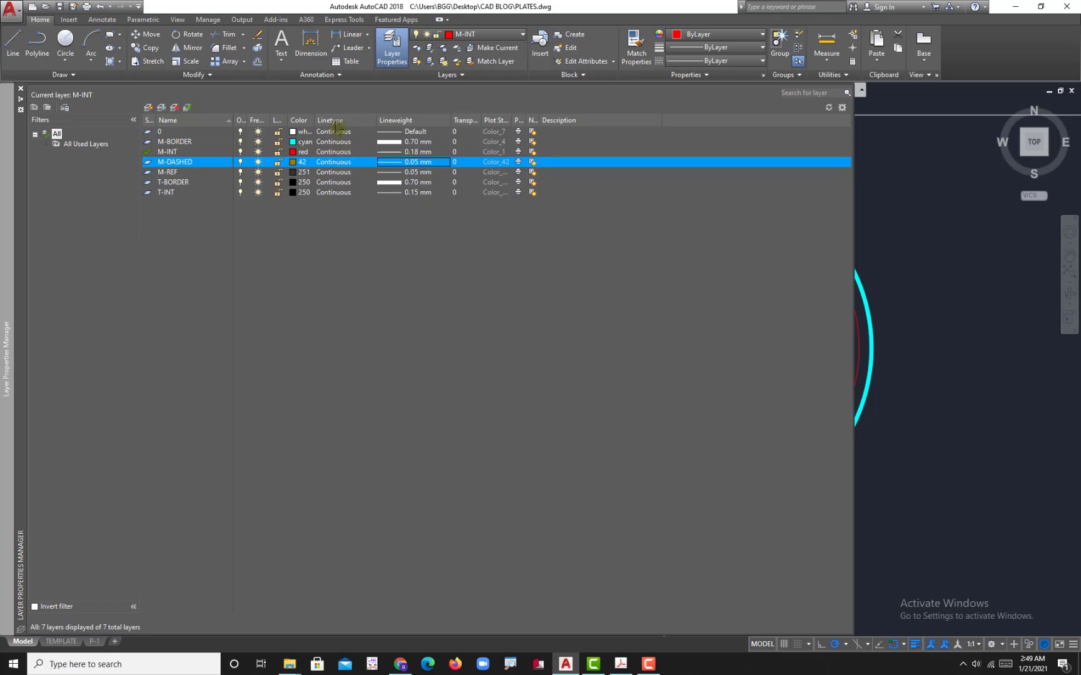
Load the DASHED2 linetype from acadiso.lin for the M-DASHED layer, checking the dashed line in the reference PDF
click(337, 166)
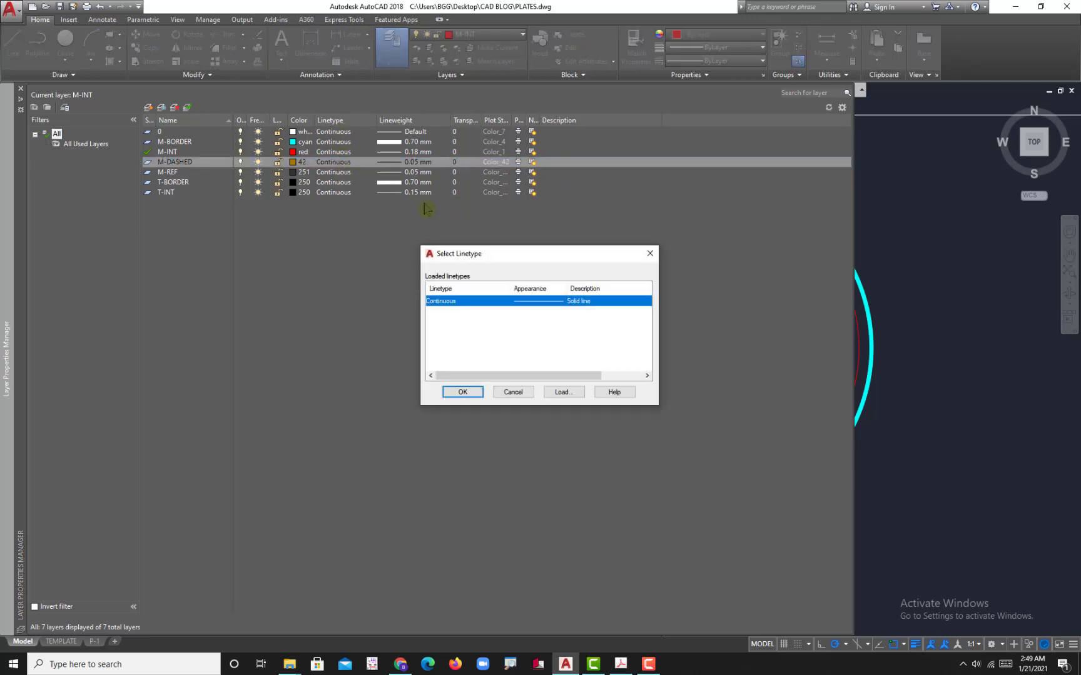
click(562, 394)
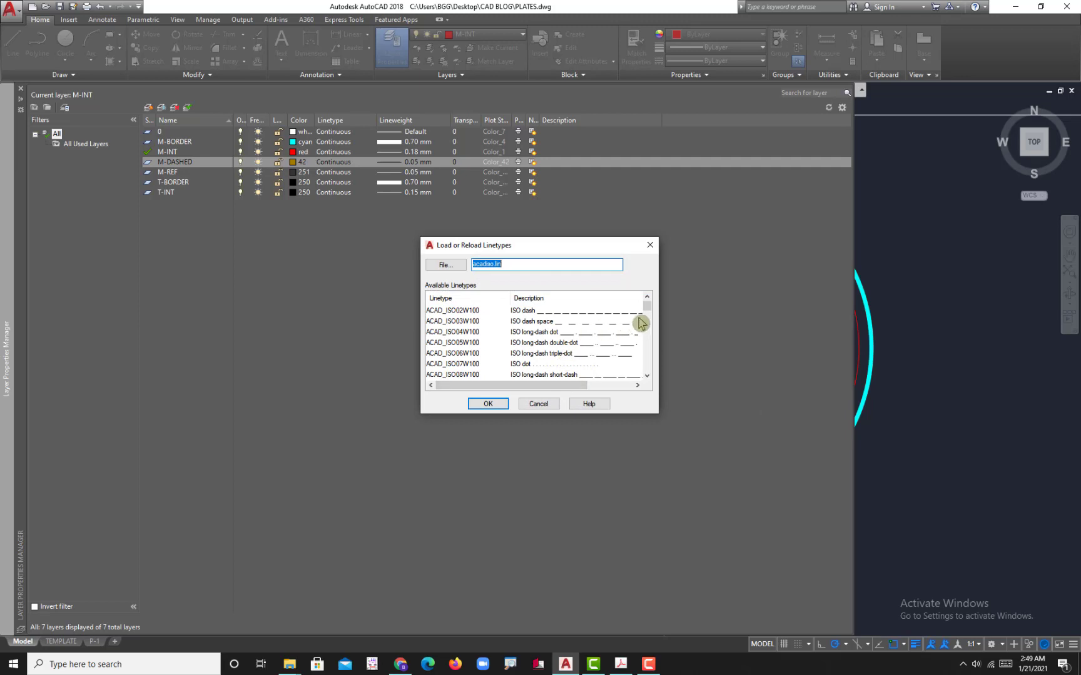
click(647, 375)
click(646, 376)
click(647, 376)
click(646, 376)
click(646, 376)
click(646, 376)
click(647, 376)
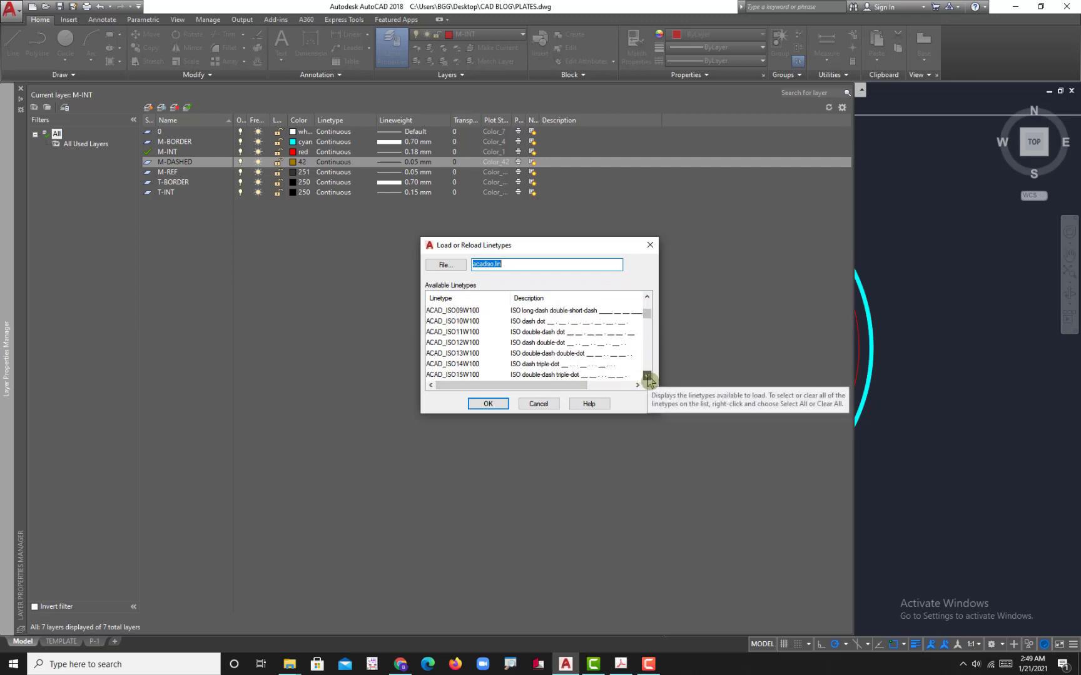
click(648, 377)
click(648, 376)
click(647, 377)
click(648, 377)
click(648, 377)
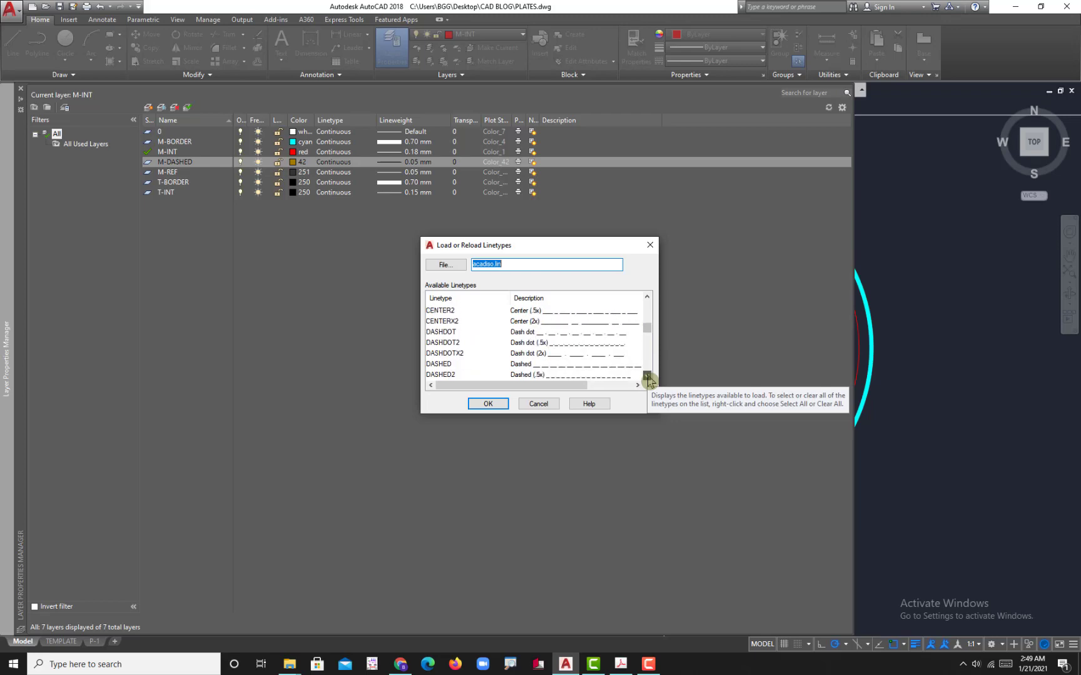
scroll(487, 375, down, 1)
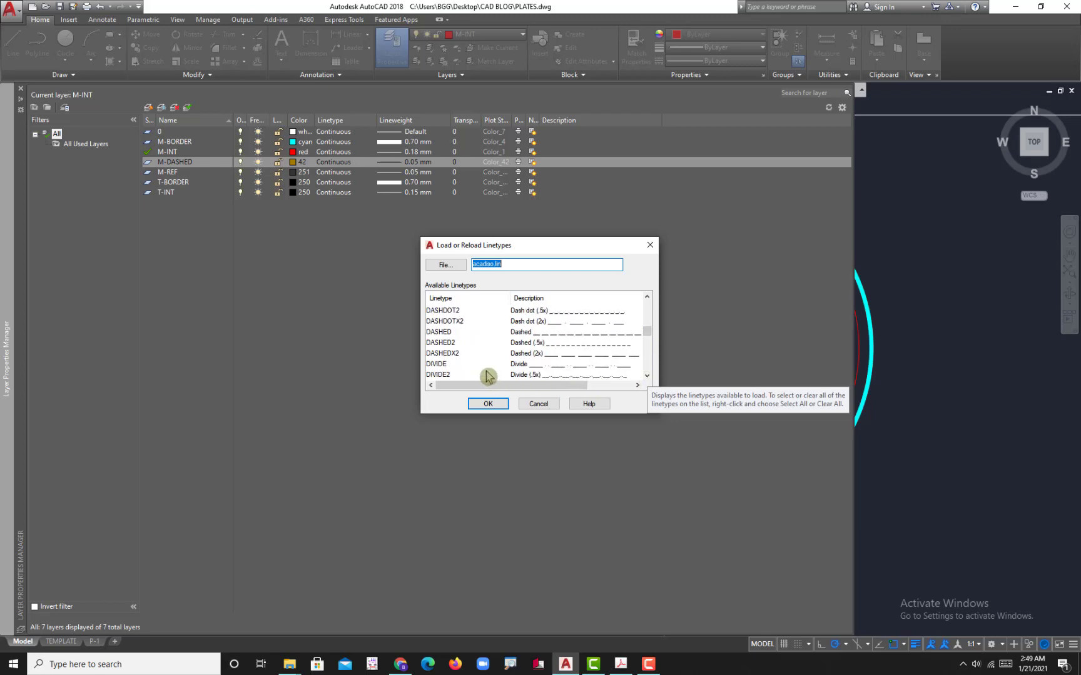
click(621, 663)
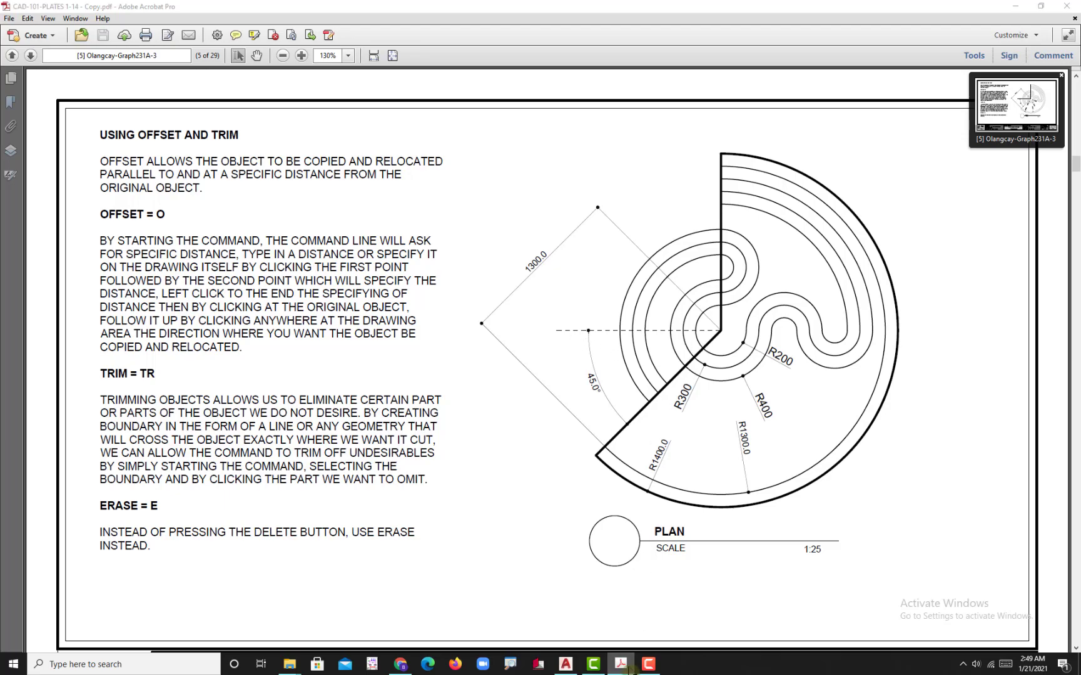
click(622, 664)
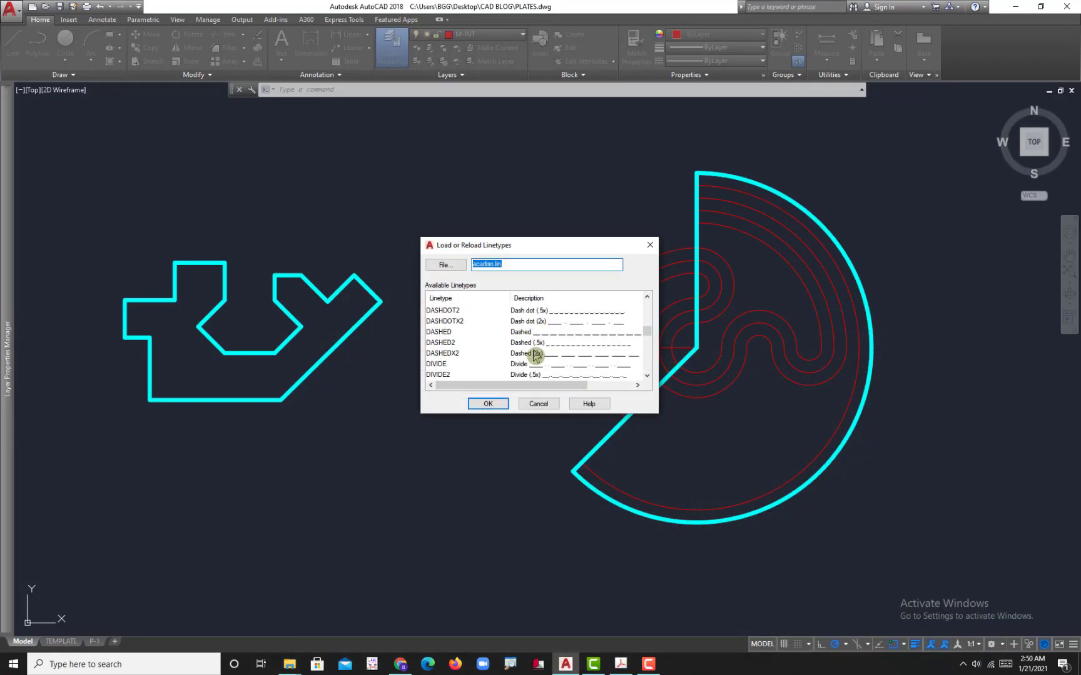
click(450, 344)
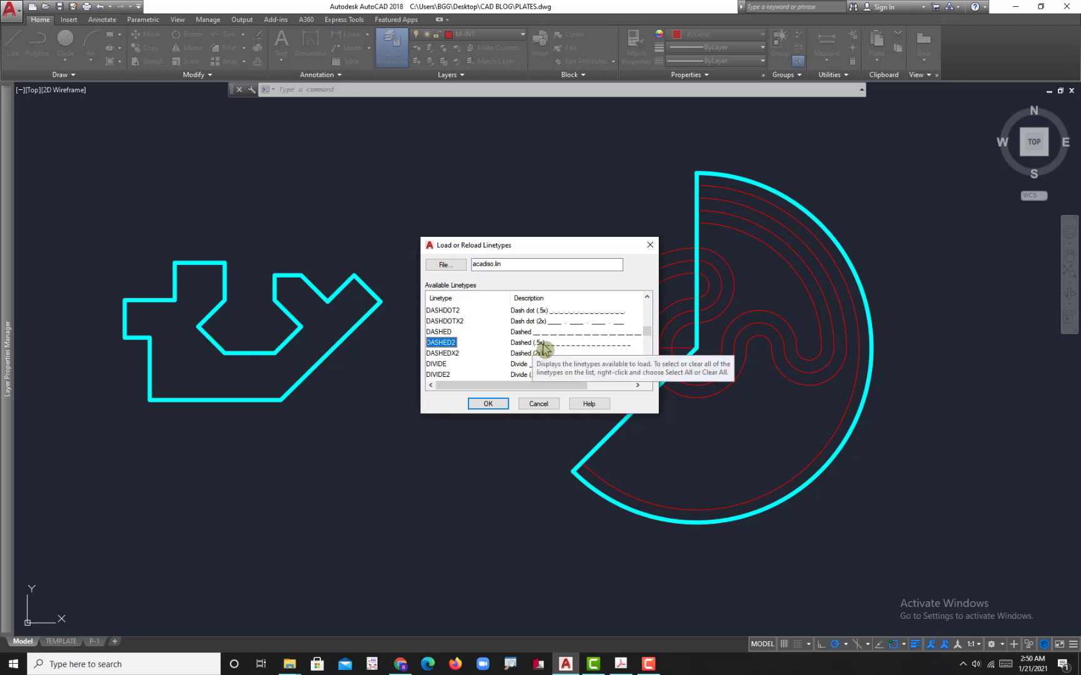
click(489, 404)
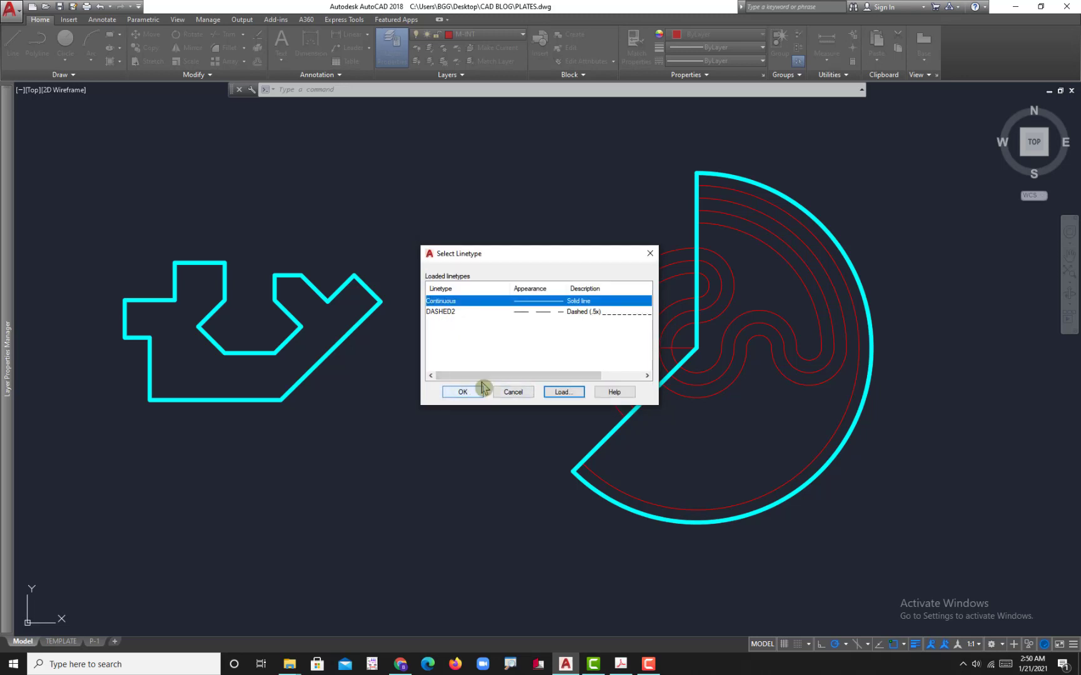
Assign the DASHED2 linetype to the M-DASHED layer and close the layer manager
click(447, 312)
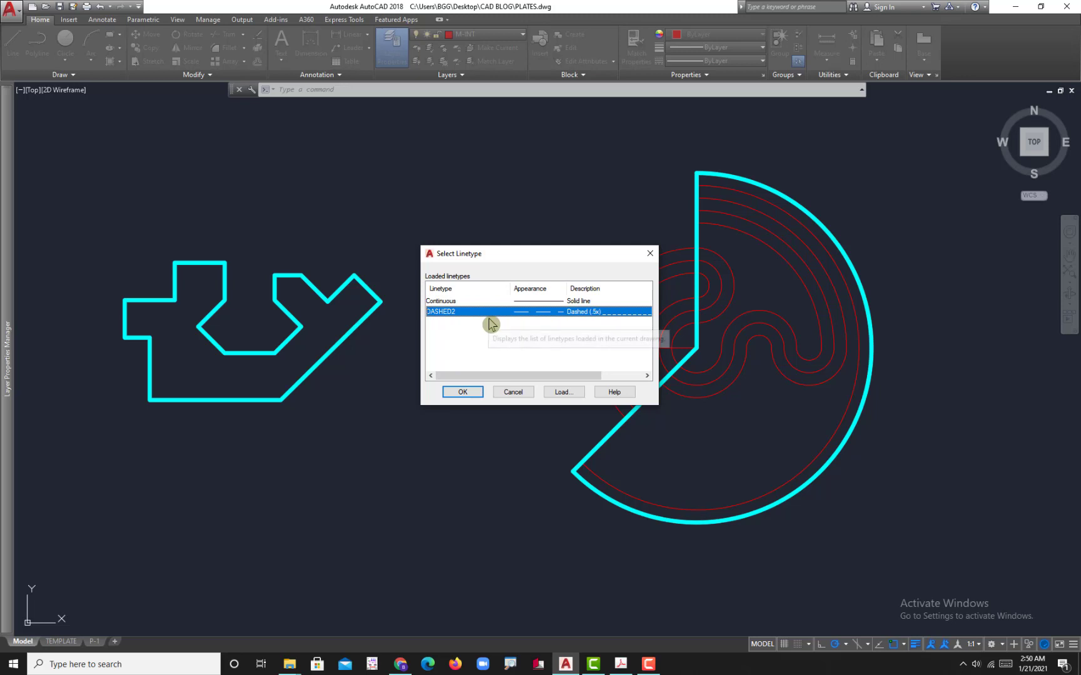
click(469, 394)
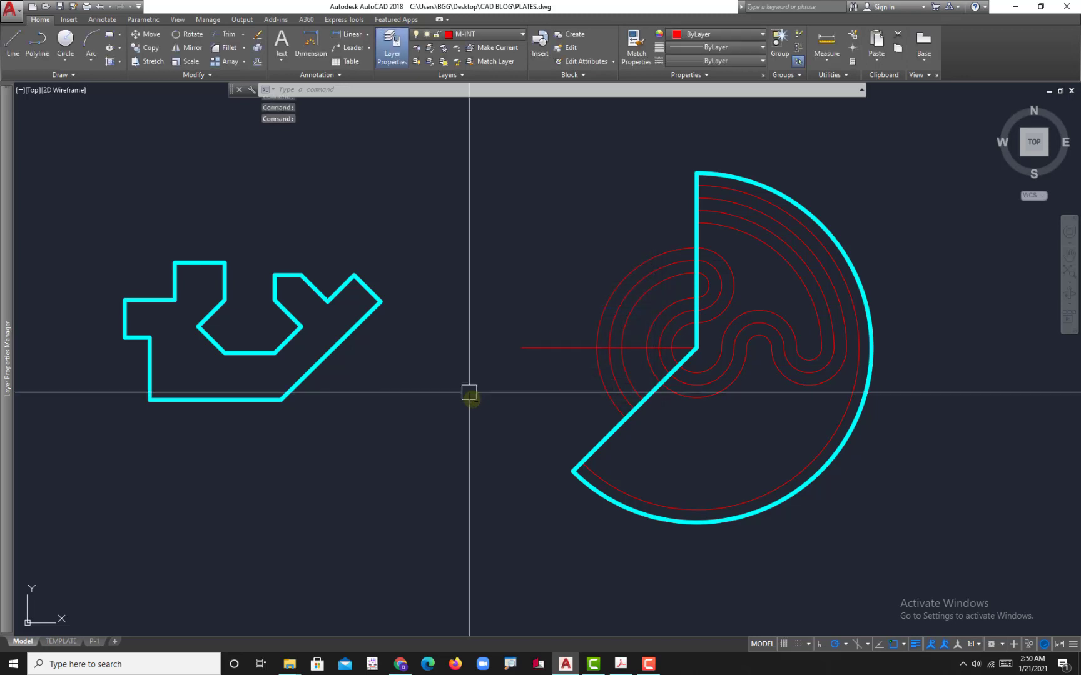
mouse_move(12, 250)
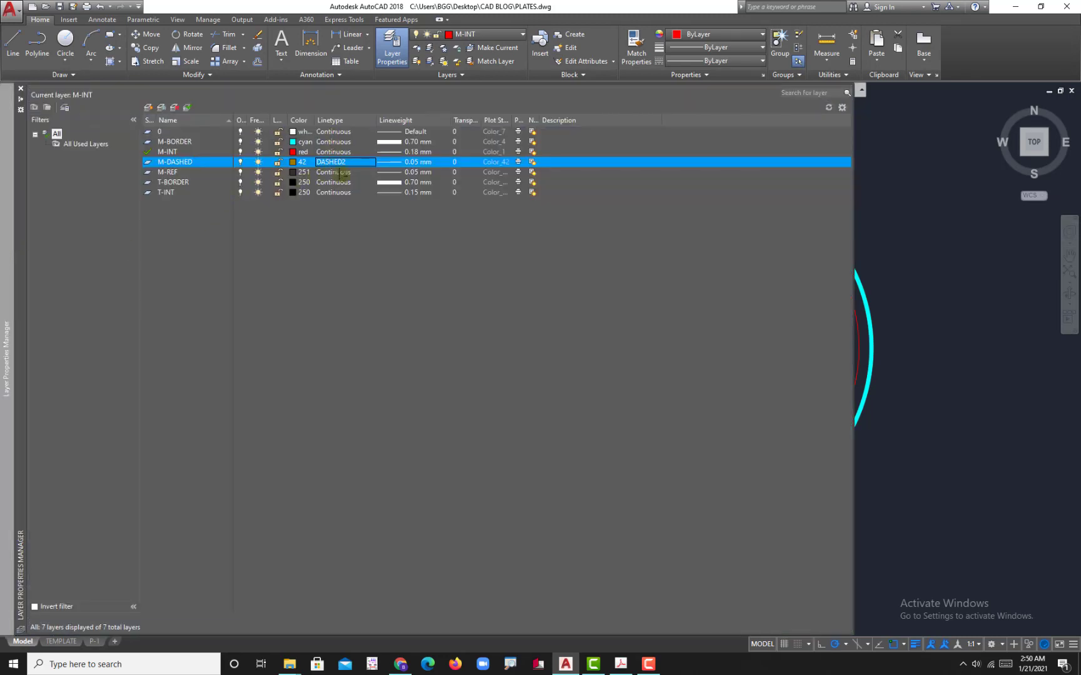
click(20, 88)
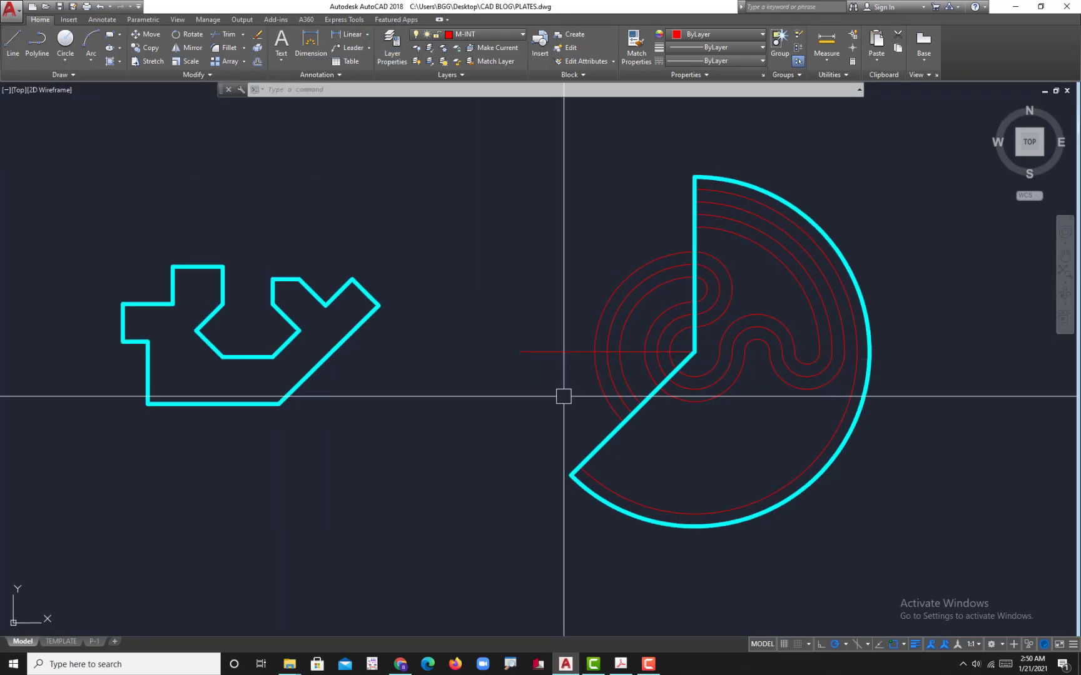
Move the circular plan's horizontal centre line to the M-DASHED layer and inspect its dashes up close
click(562, 352)
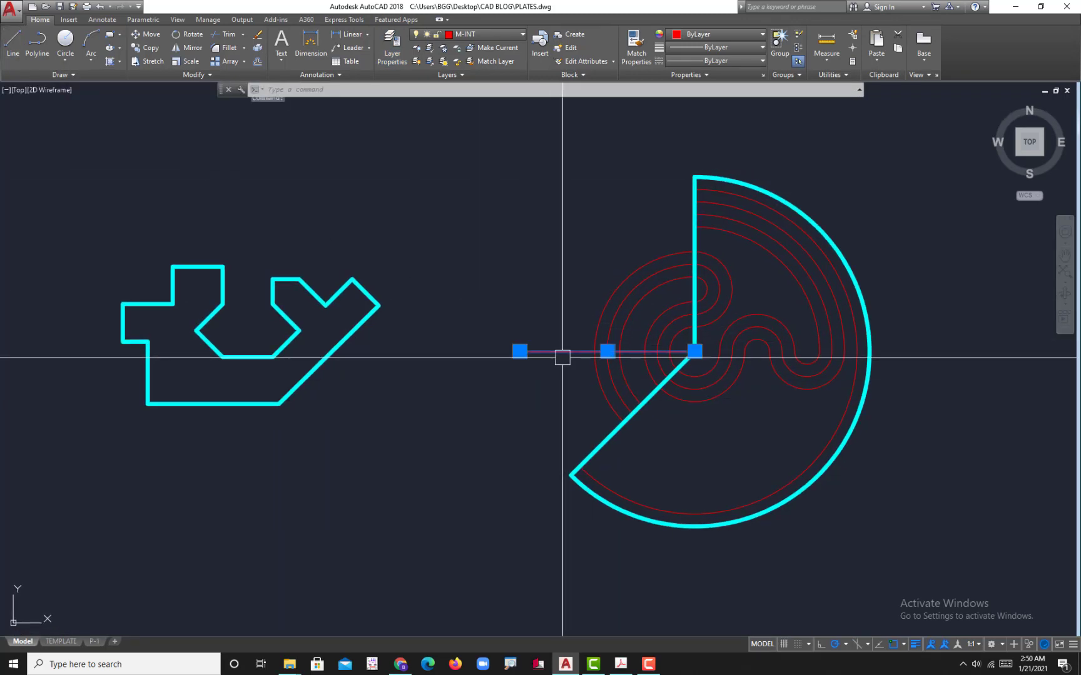
click(482, 34)
click(485, 75)
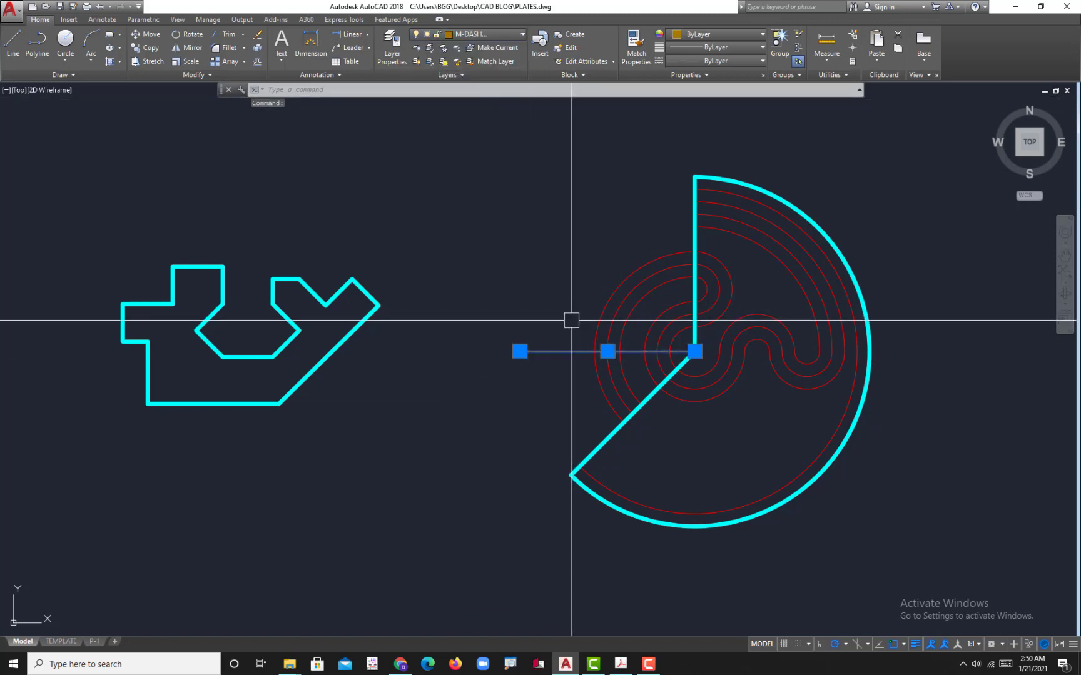
key(Escape)
key(Escape)
scroll(562, 355, up, 6)
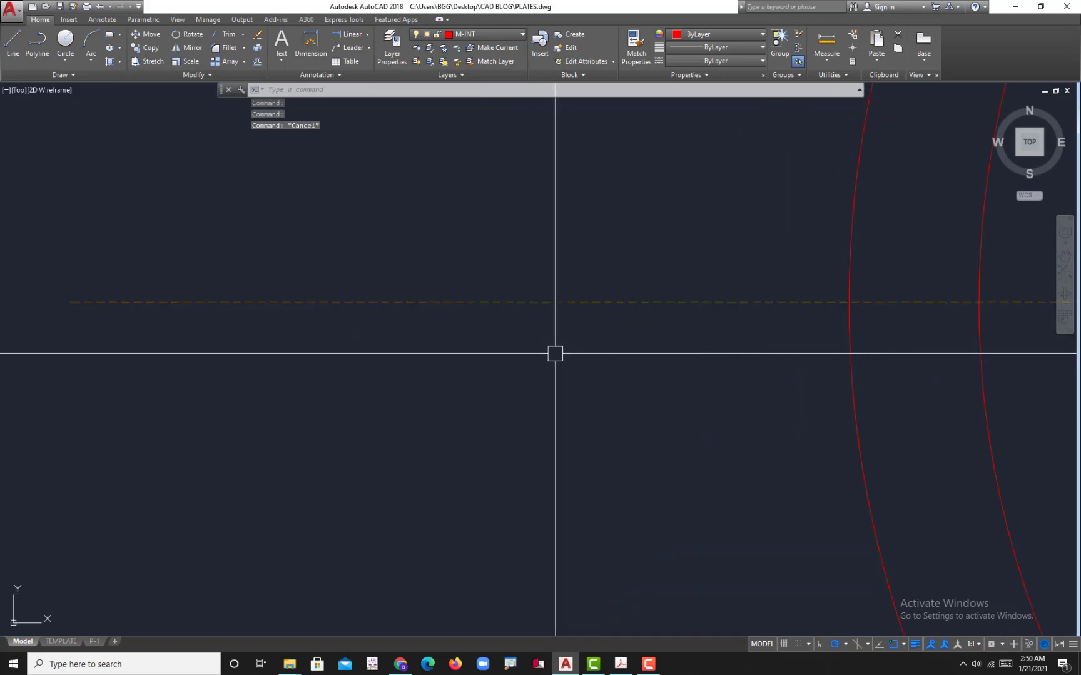
scroll(554, 353, down, 7)
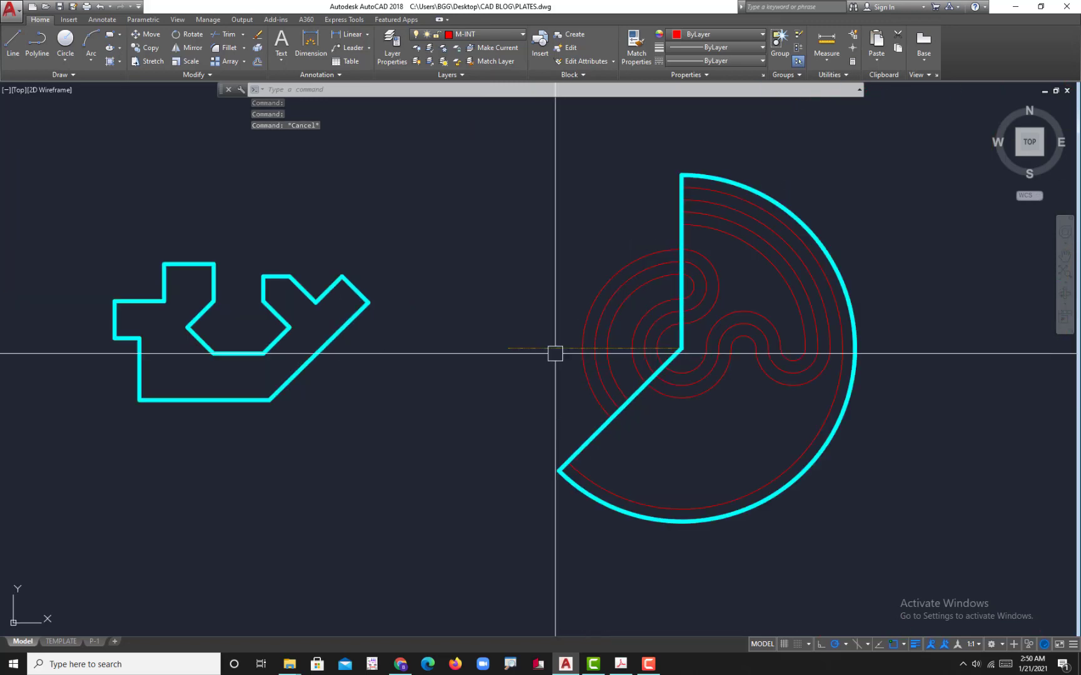
middle_drag(555, 354, 549, 344)
scroll(550, 343, up, 2)
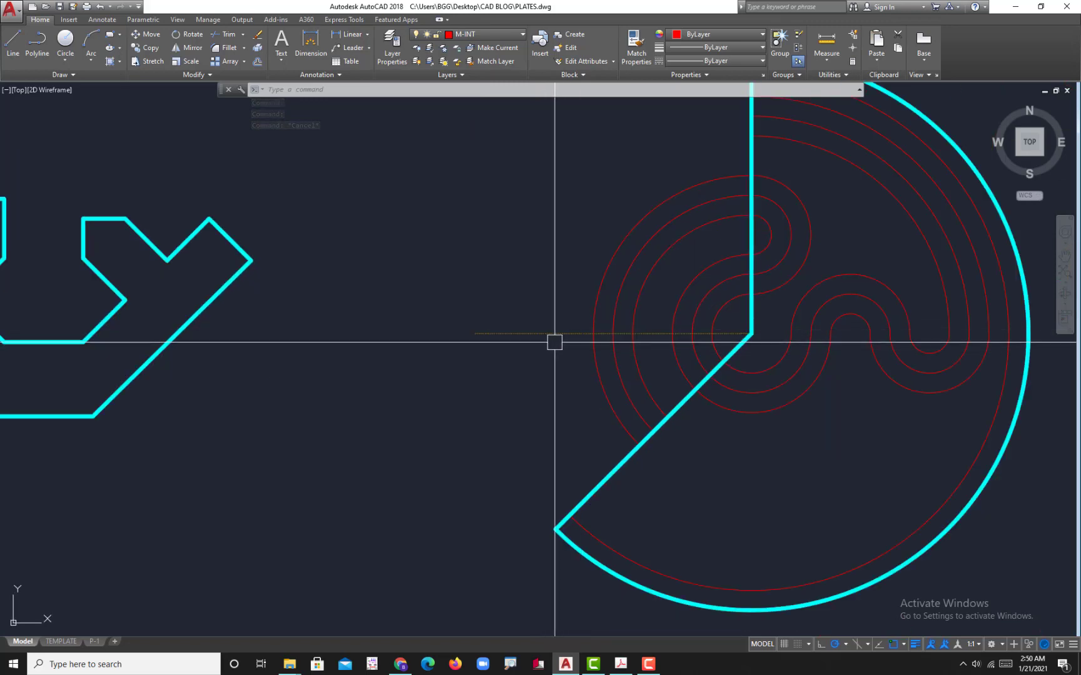
scroll(552, 337, down, 2)
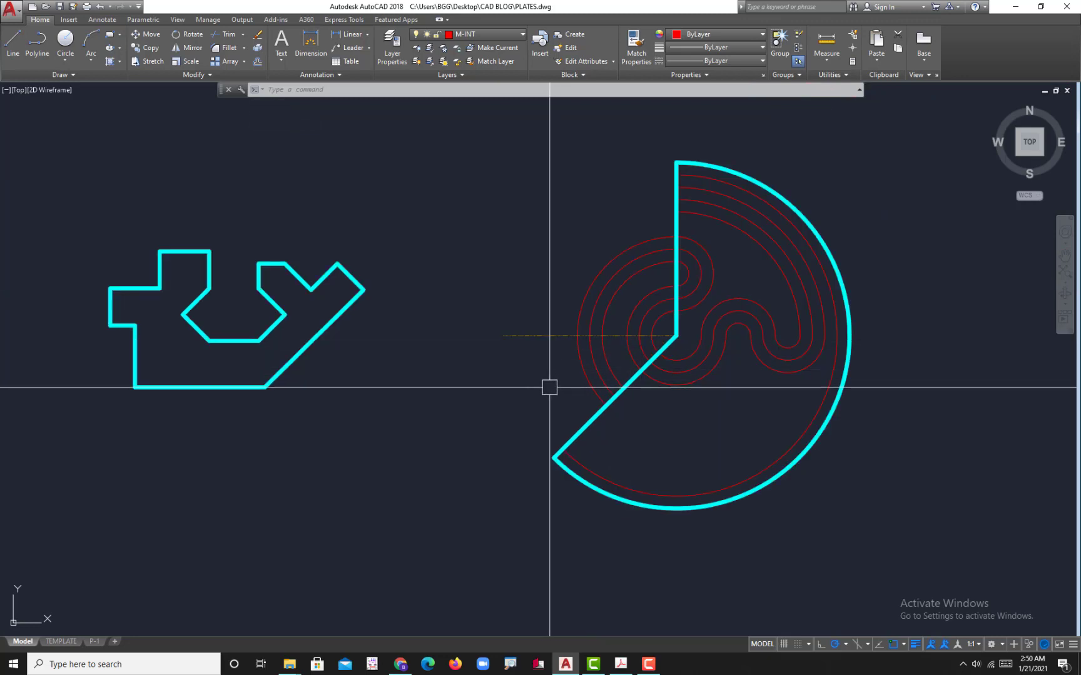
Make M-REF the current layer and open the P-1 layout
scroll(562, 367, down, 4)
middle_drag(626, 381, 654, 374)
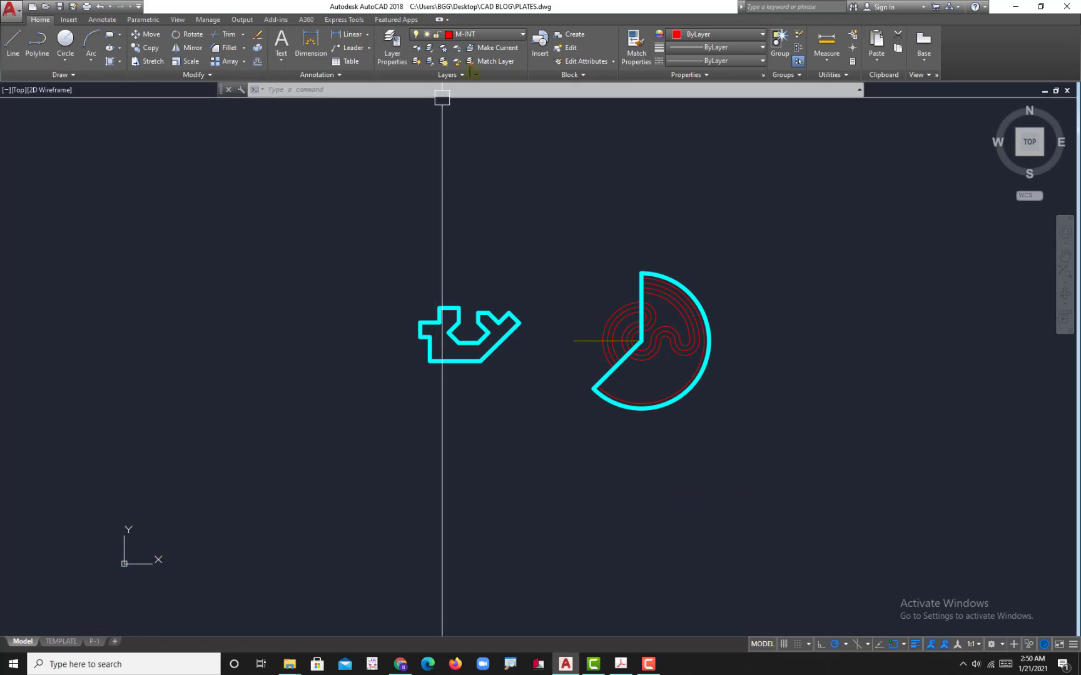
click(482, 35)
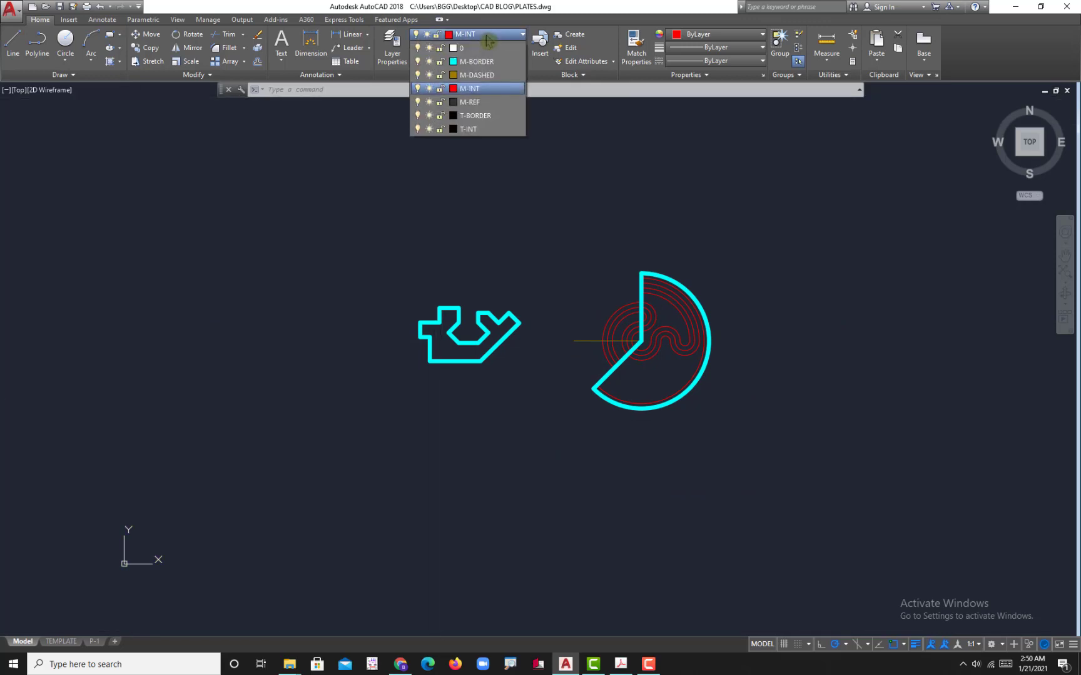
click(483, 103)
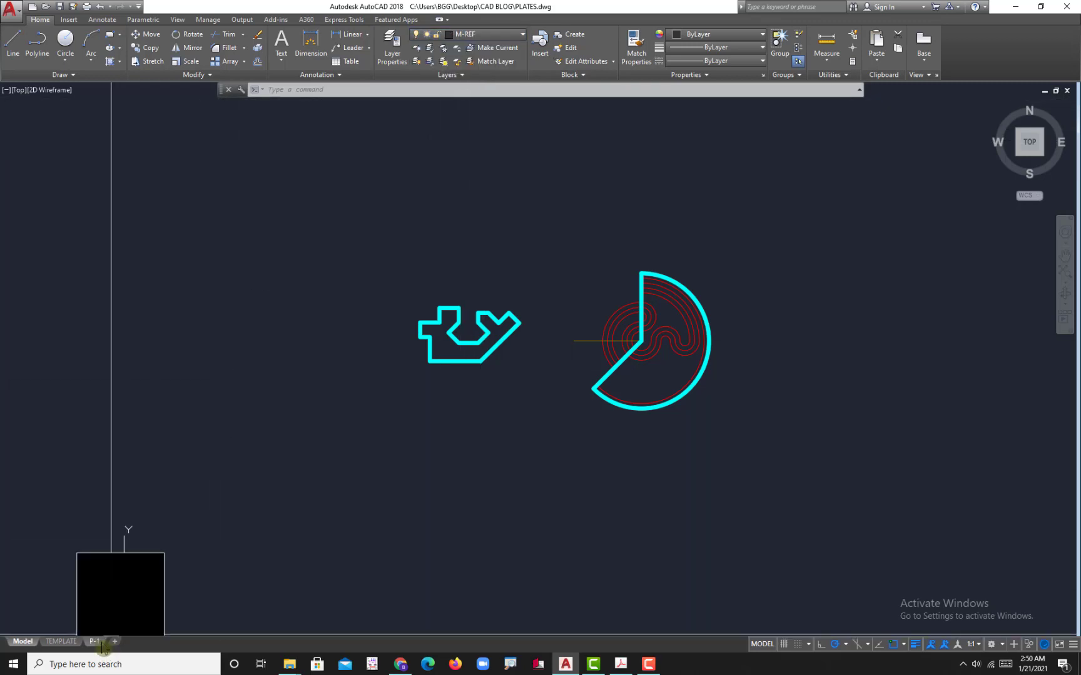
click(95, 642)
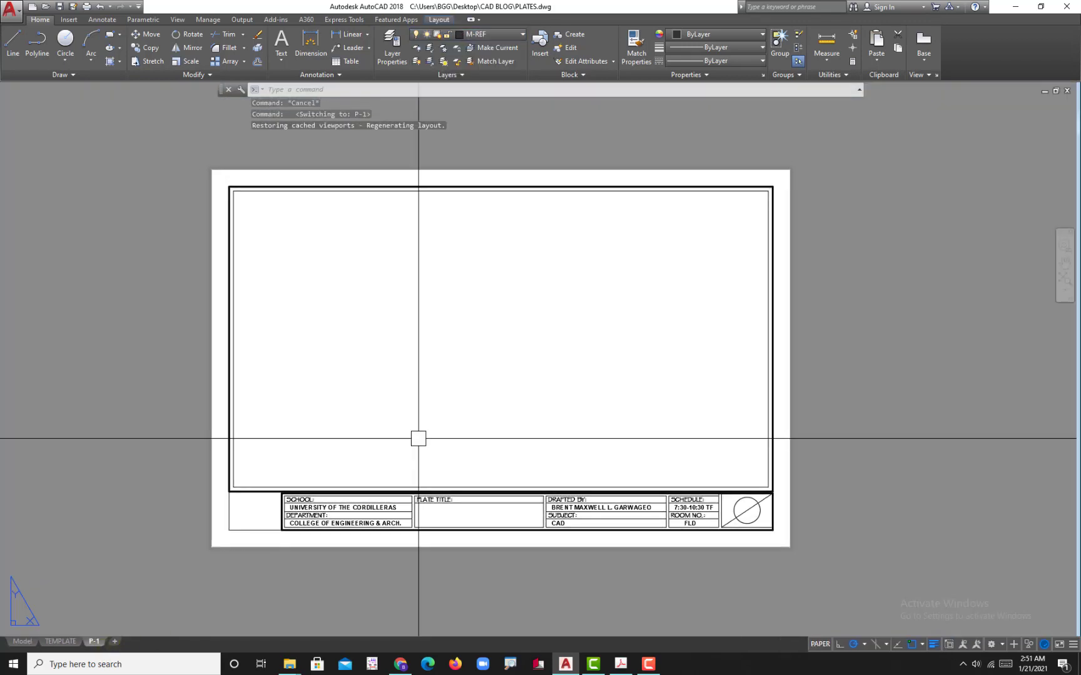
Draw a vertical line from the midpoint of the inner frame's top edge to its bottom edge, halving the sheet
text(l)
key(Return)
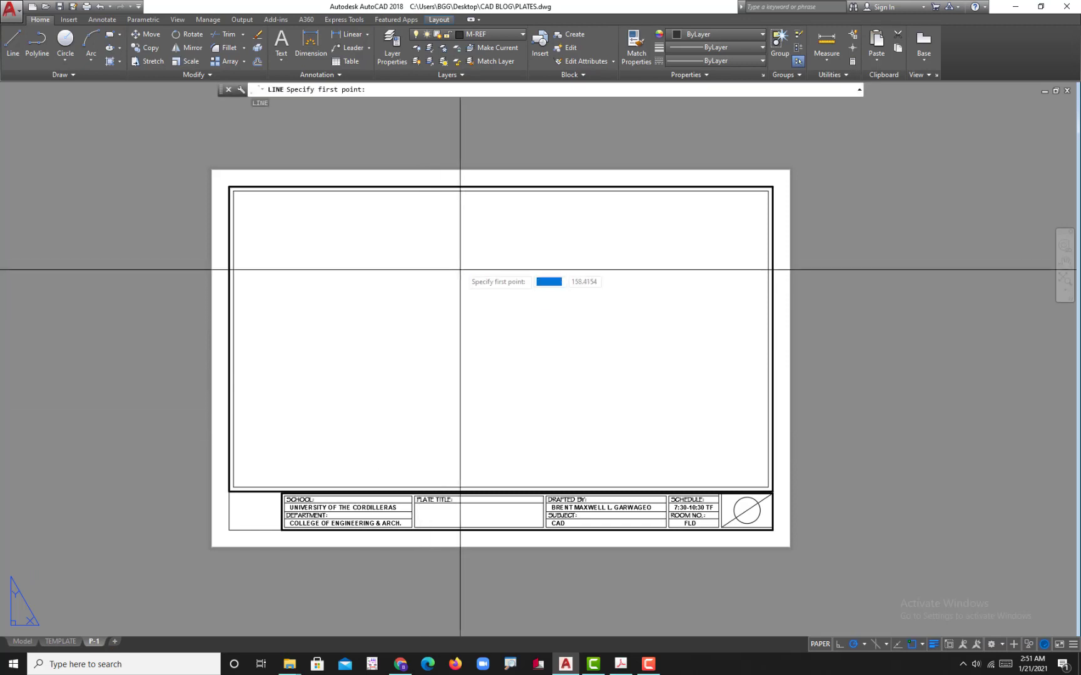
click(501, 191)
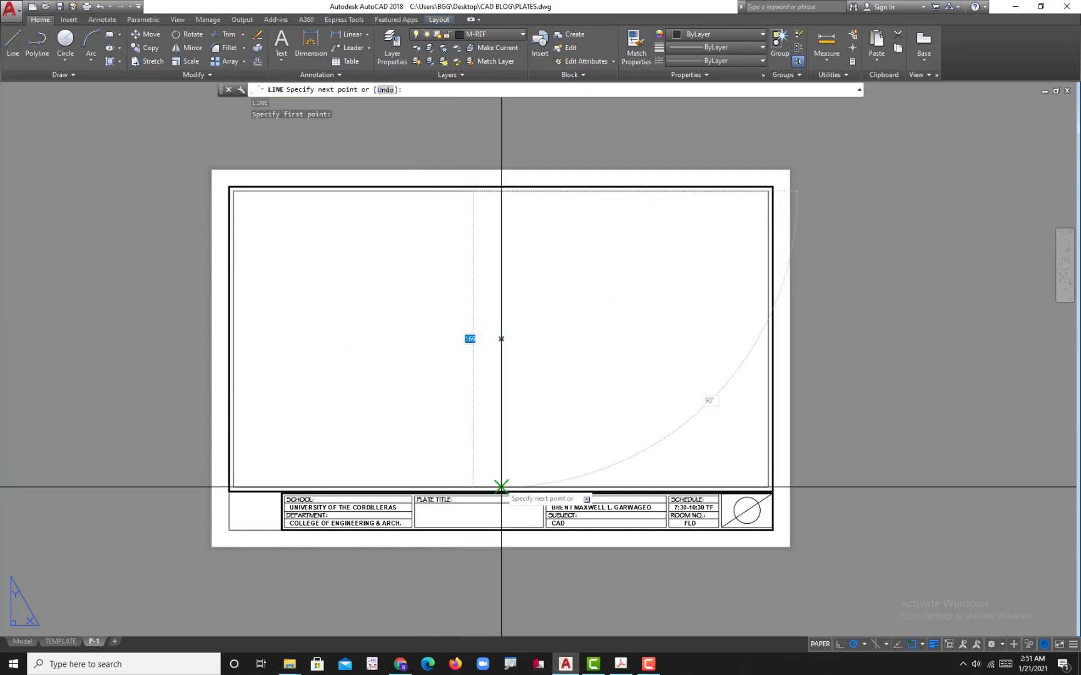
click(501, 487)
key(Return)
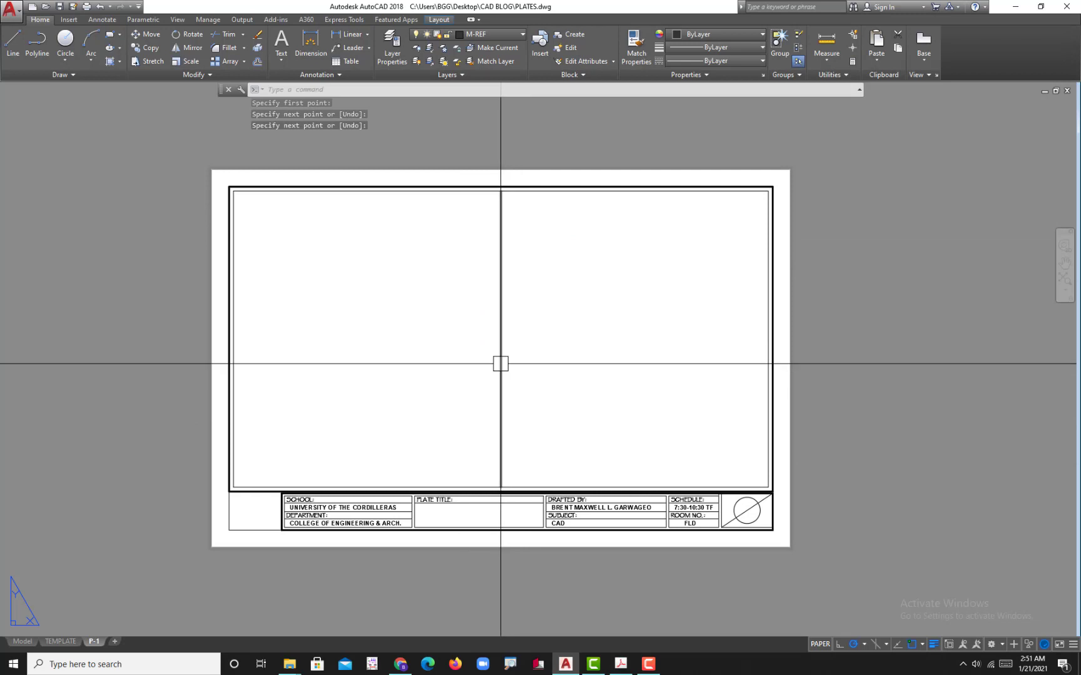
Review the enabled object snap modes in the drafting settings, uncovering the dividing line, and accept the settings
text(ds)
key(Return)
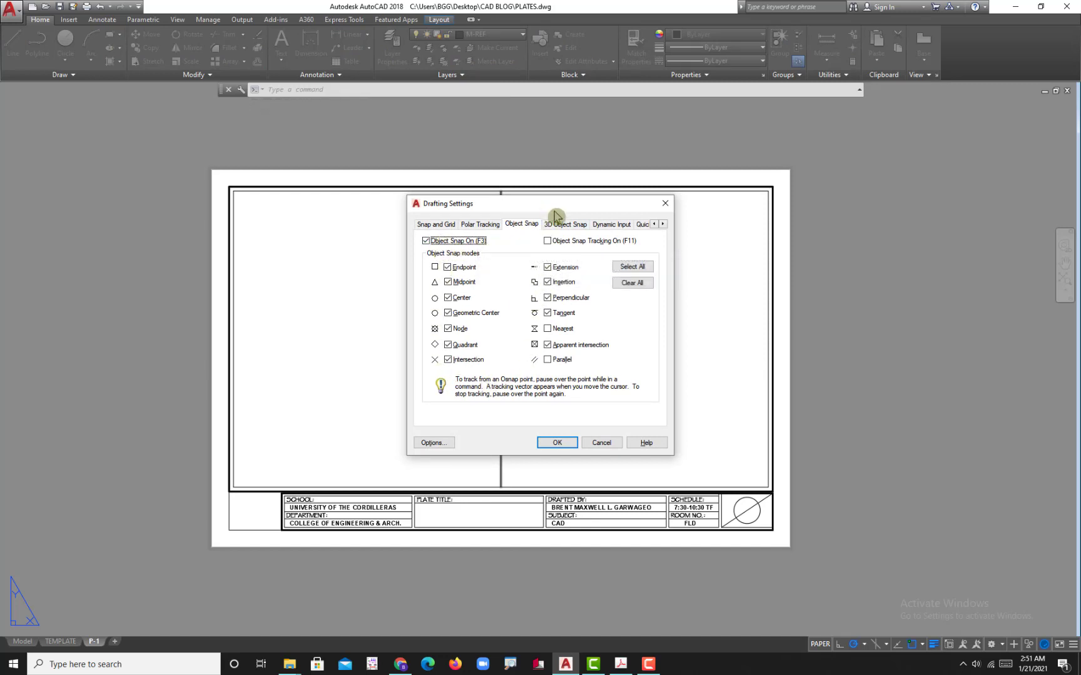
drag(554, 215, 780, 236)
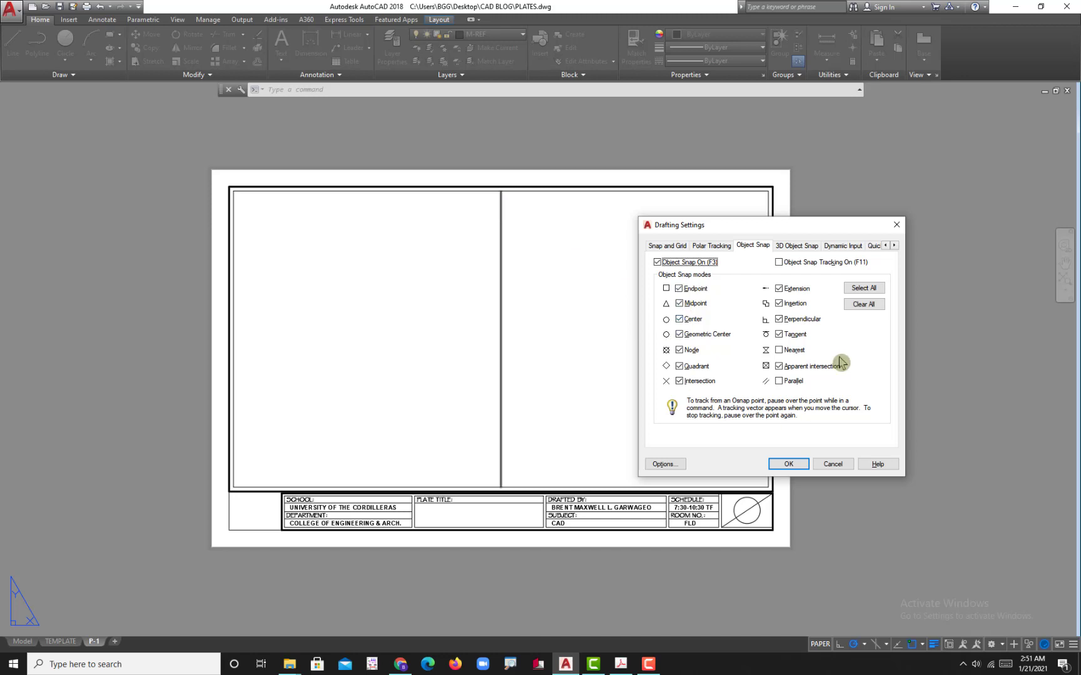
click(789, 464)
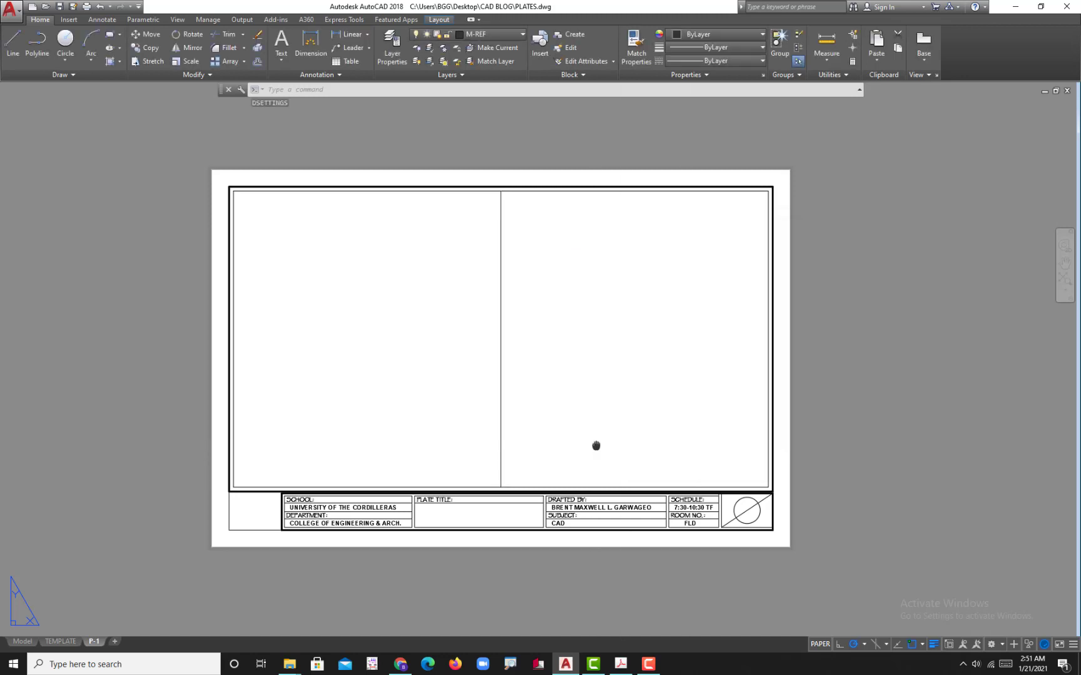
Add the multiline text MV-MULTIVIEWPORT in the upper part of the sheet's left half with a text height of 5
middle_drag(596, 444, 594, 453)
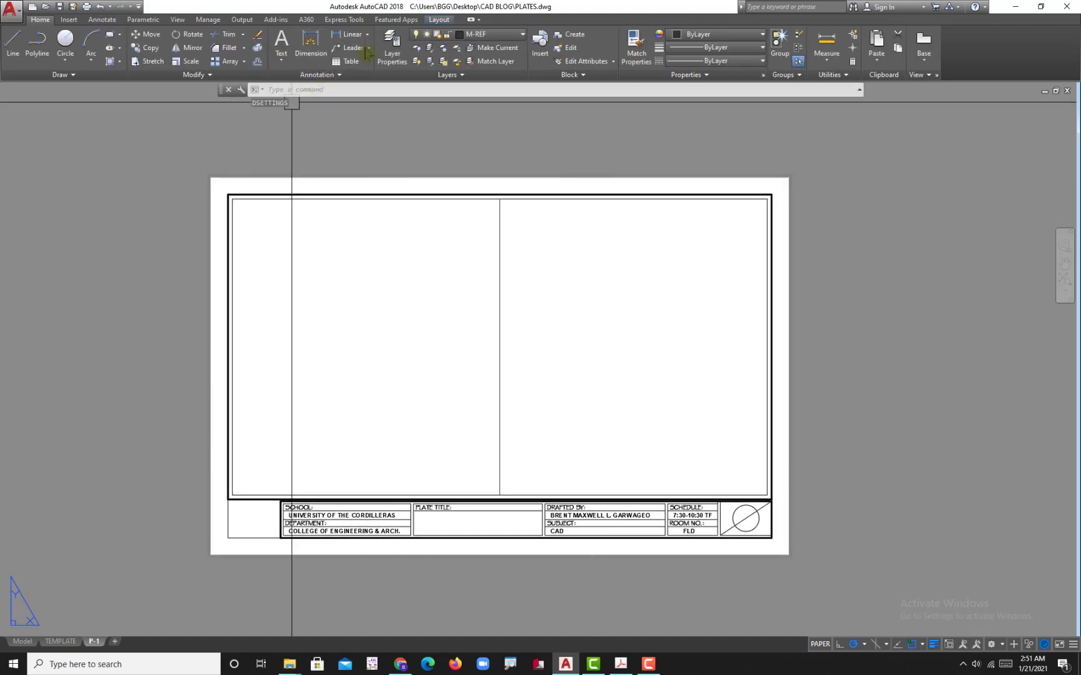
click(281, 56)
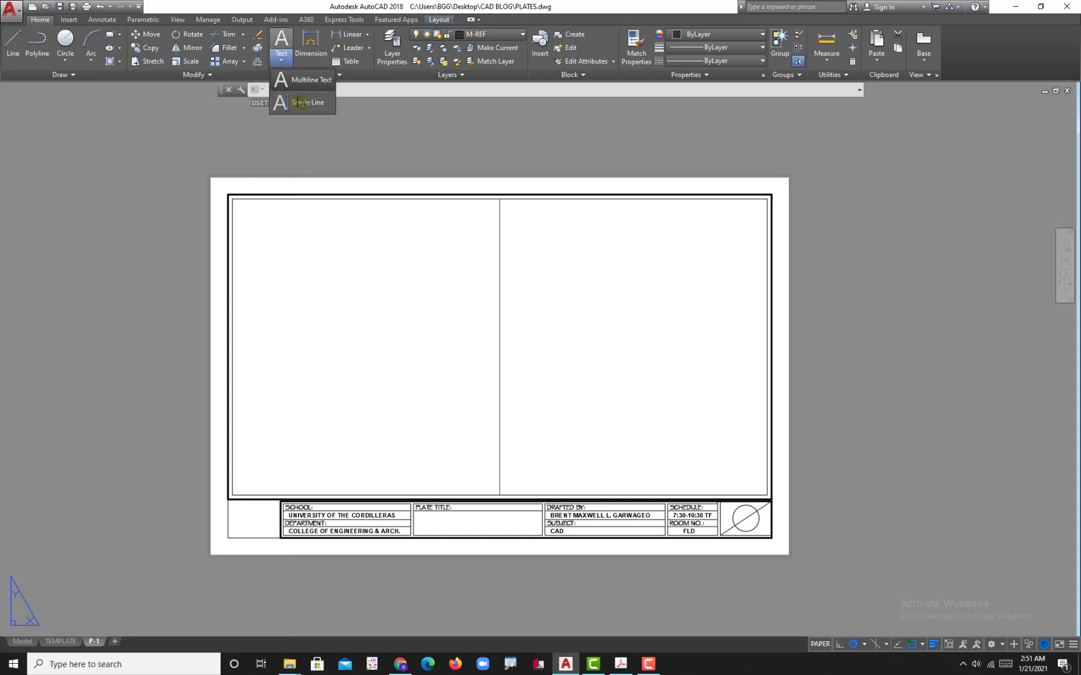
click(307, 79)
middle_drag(350, 138, 361, 210)
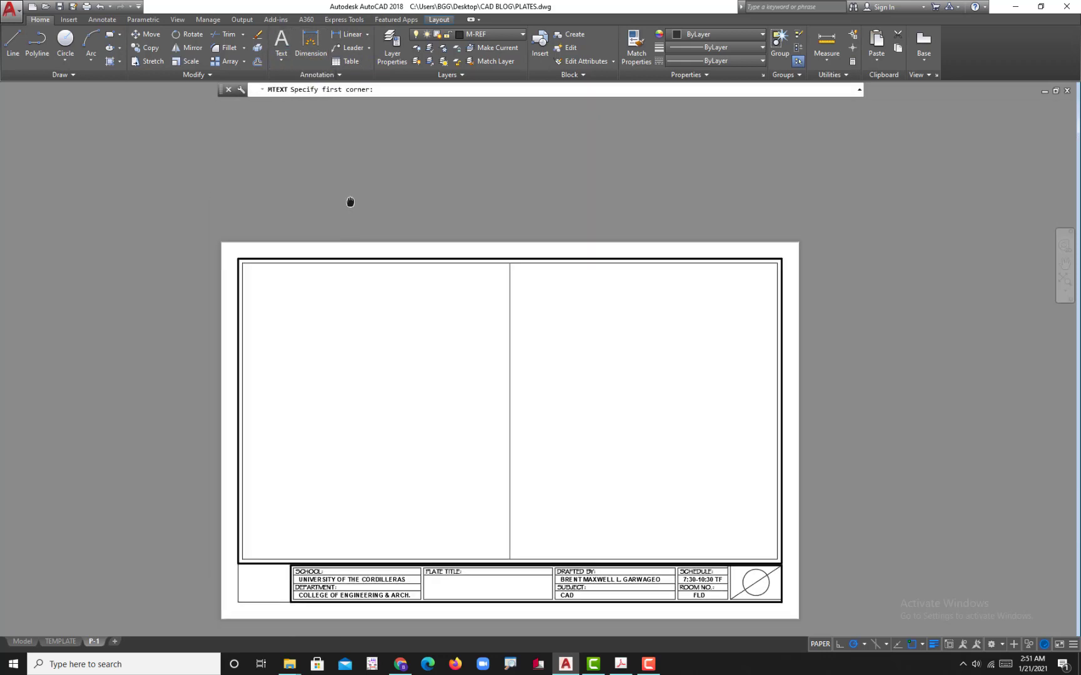
click(281, 309)
click(431, 398)
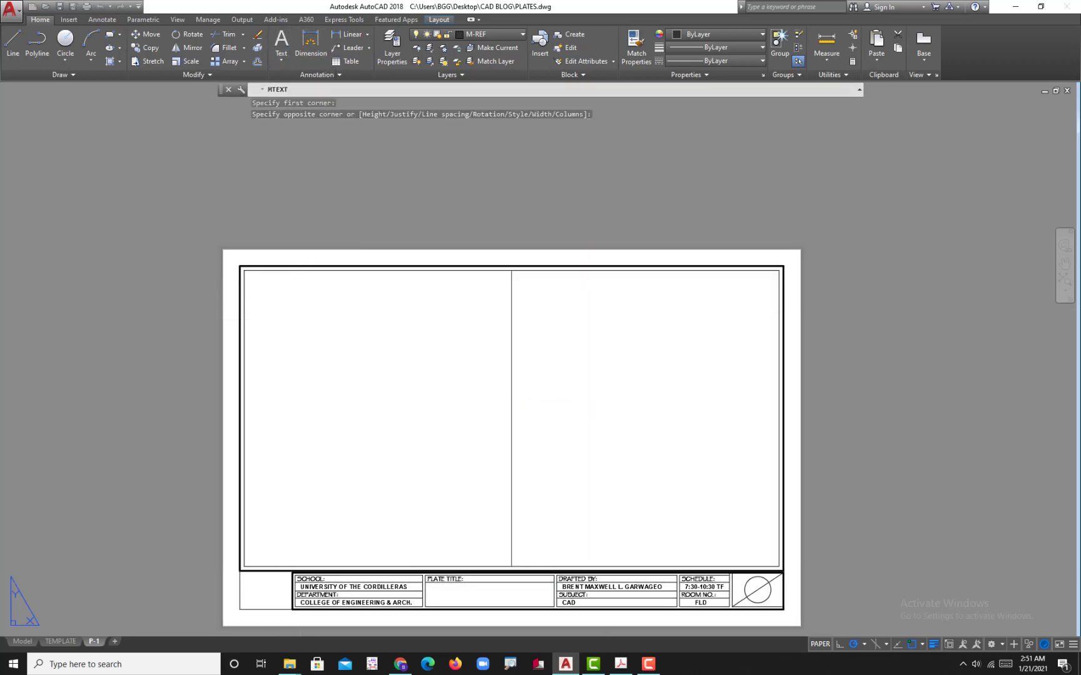
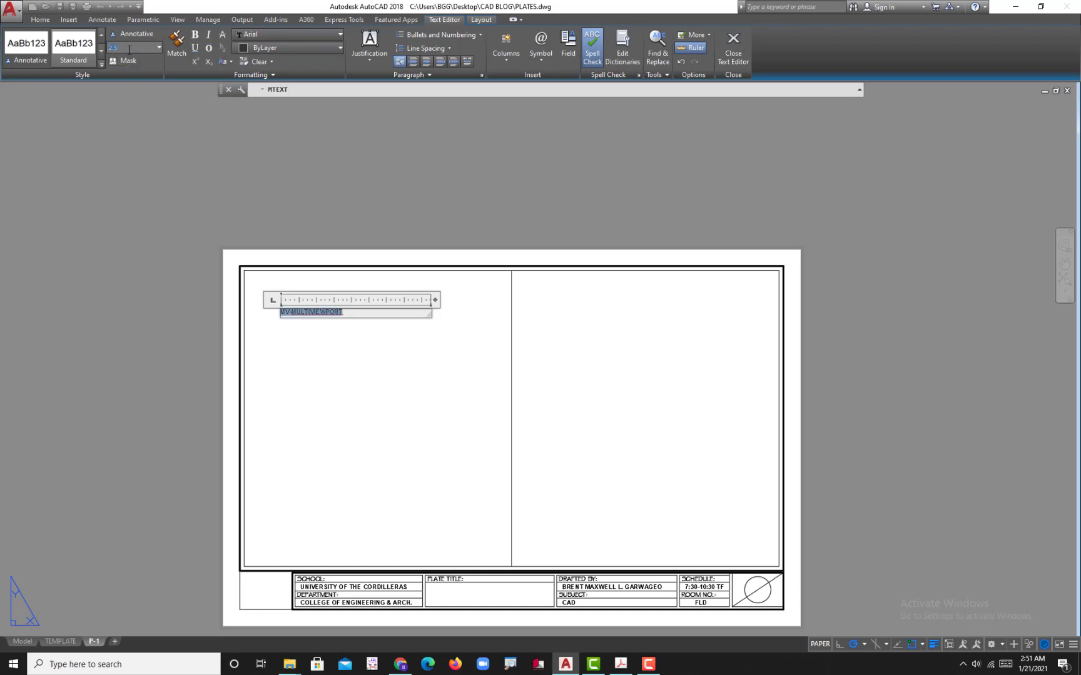
text(3)
key(Return)
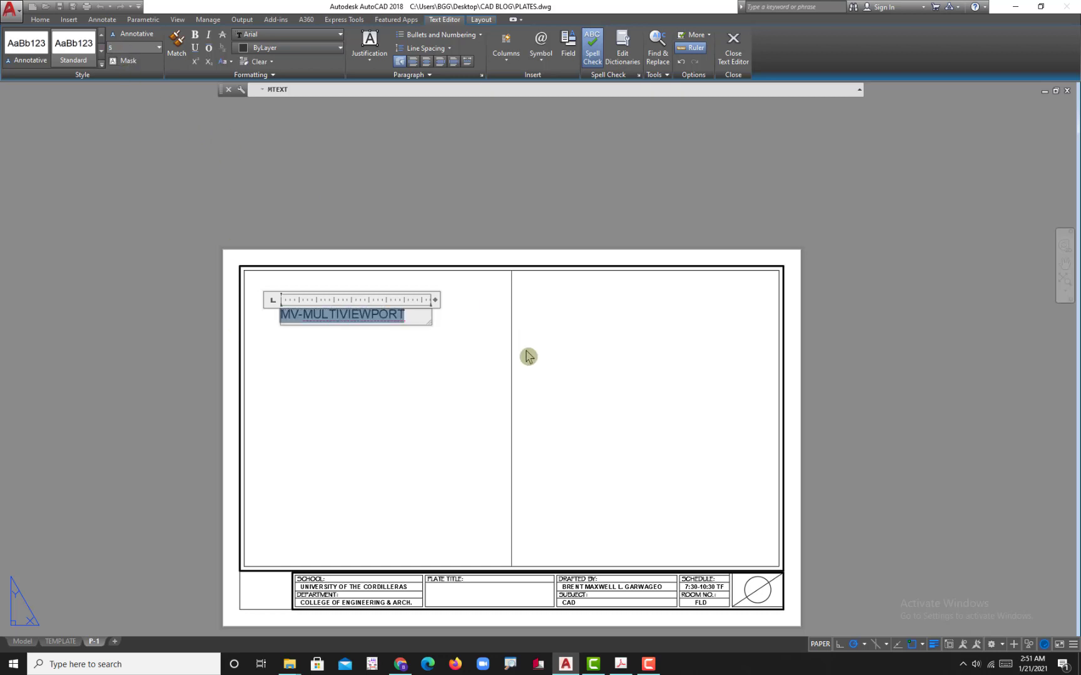
Finish the MV-MULTIVIEWPORT text and move it off the sheet into the empty area above its left half
click(527, 356)
click(359, 316)
text(m)
key(Return)
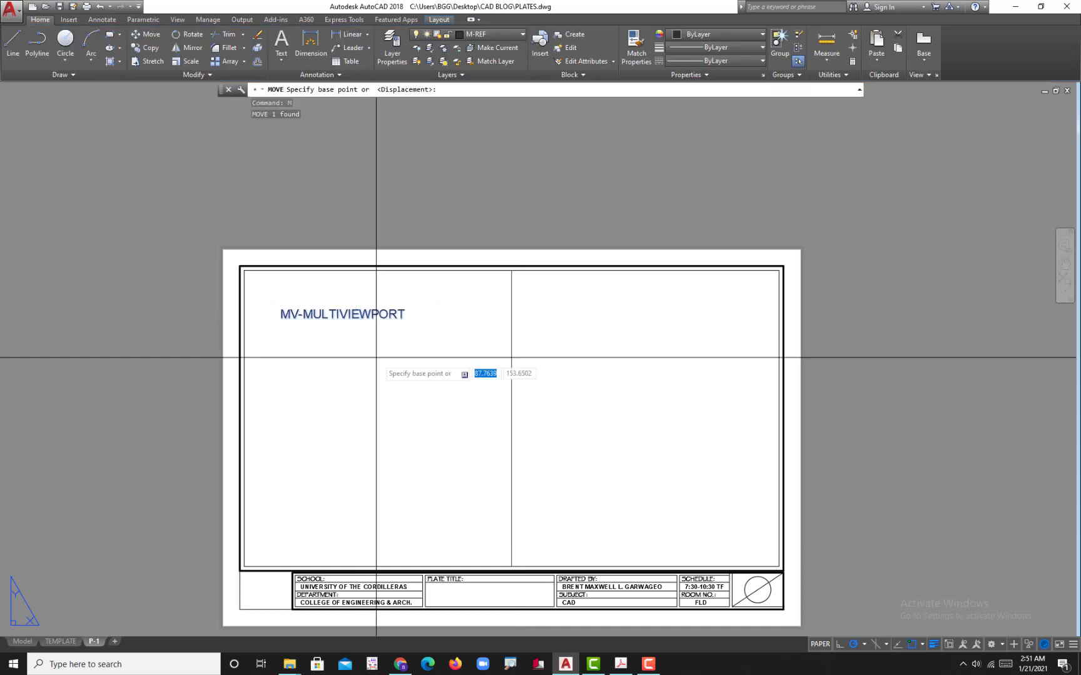
click(376, 357)
click(445, 241)
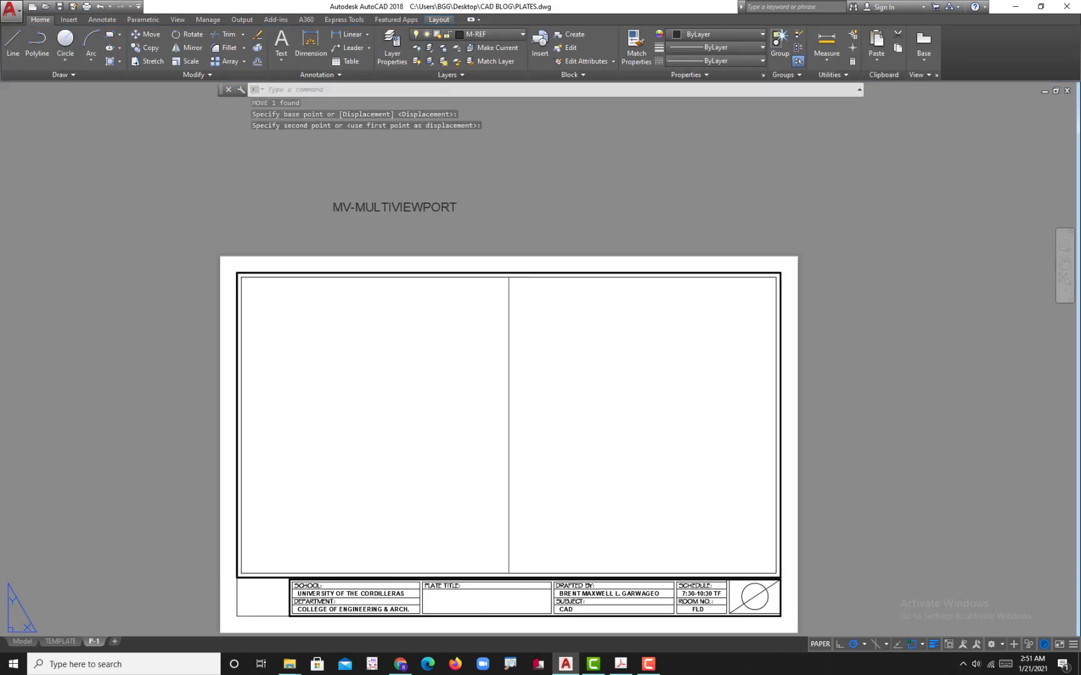
middle_drag(509, 328, 510, 321)
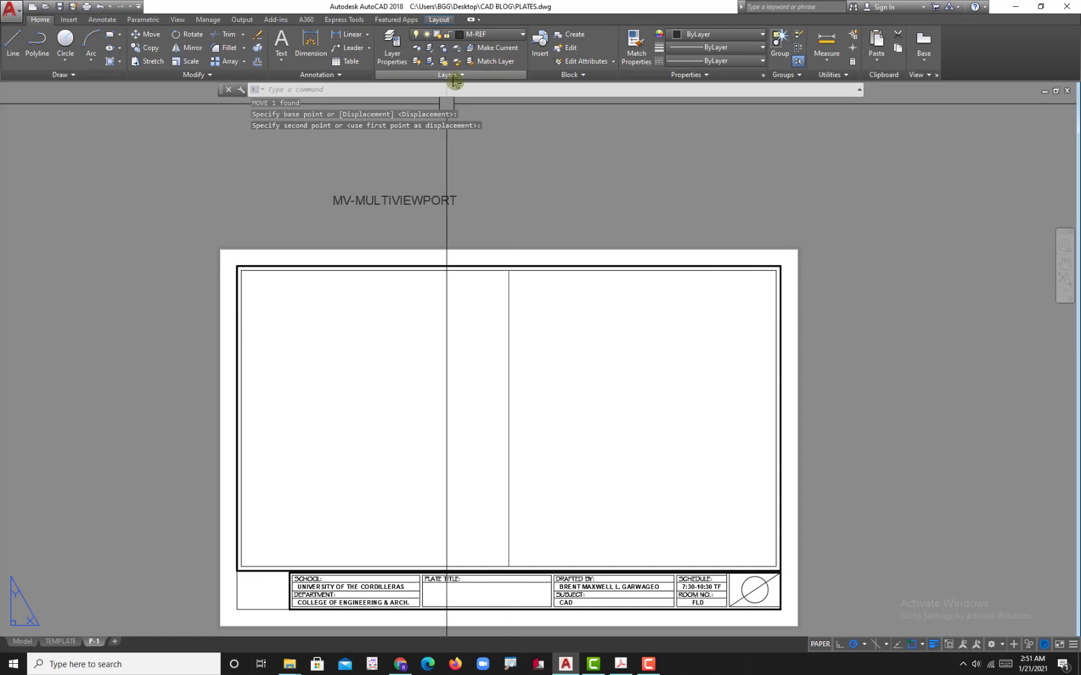
click(494, 33)
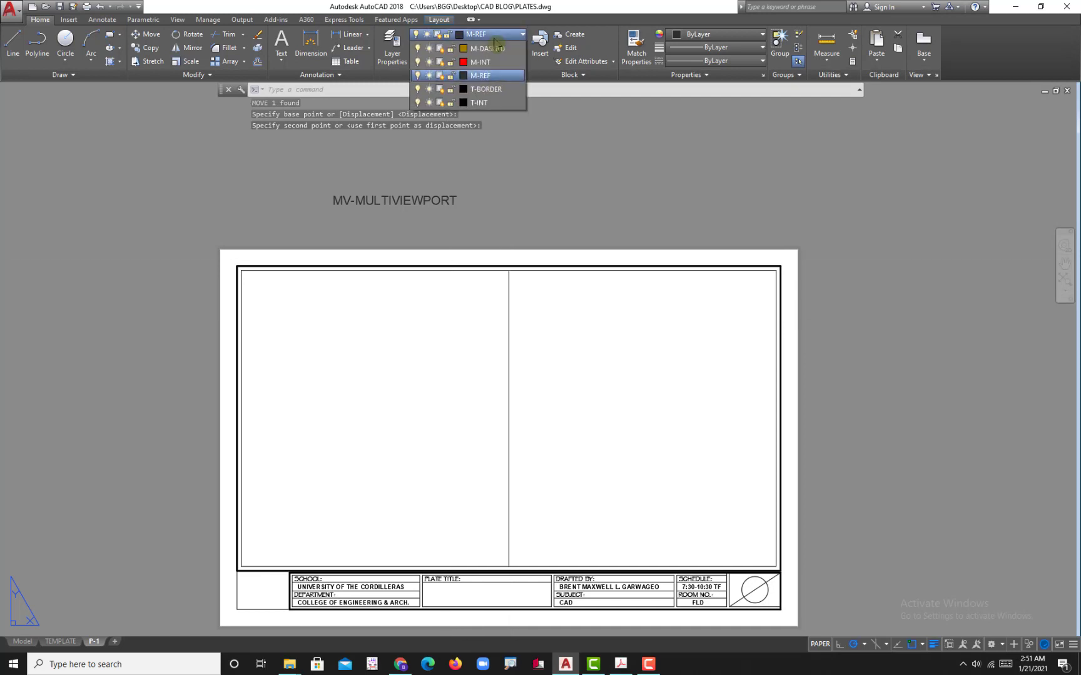
click(526, 182)
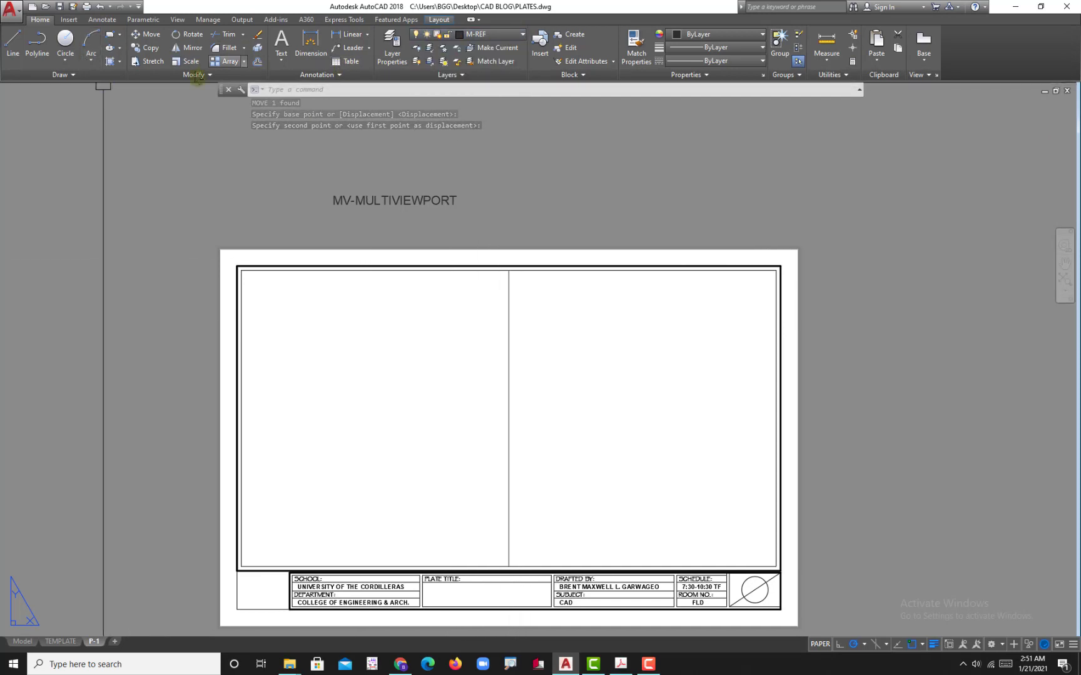
middle_drag(454, 264, 448, 264)
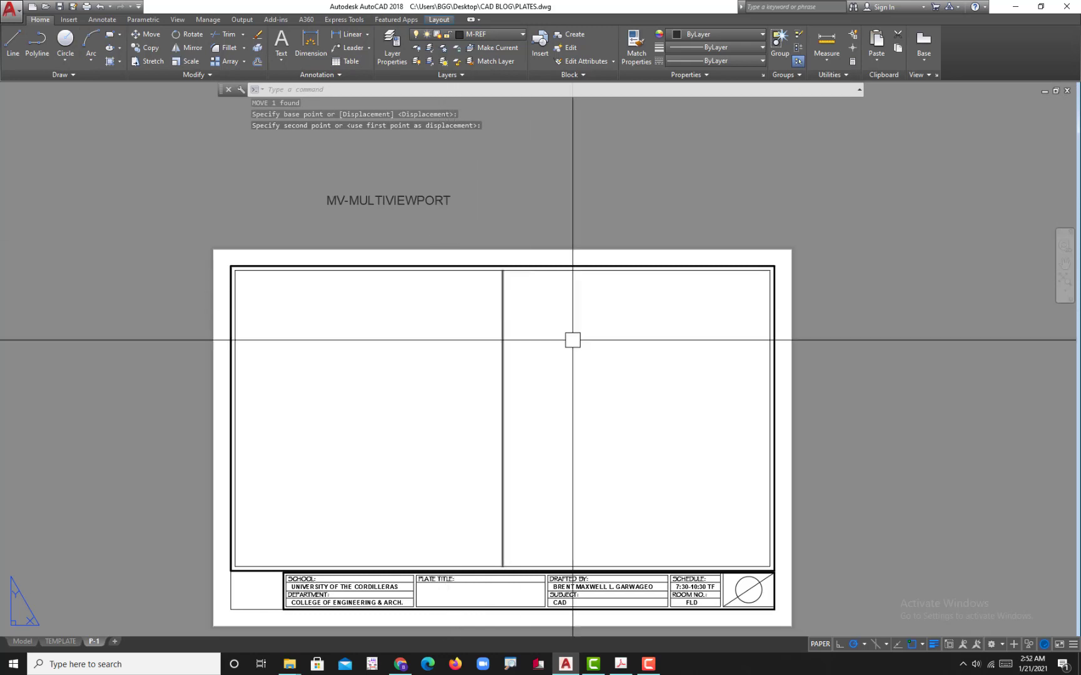
Create a new layer named T-VP and set its color to green
middle_drag(625, 416, 591, 379)
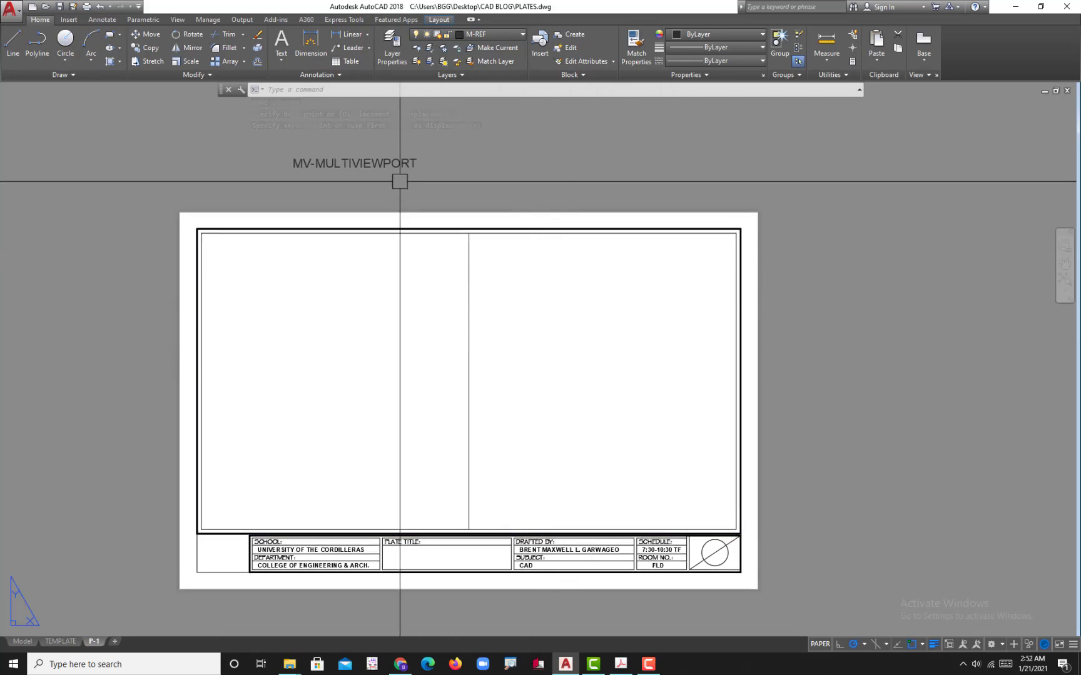
click(392, 47)
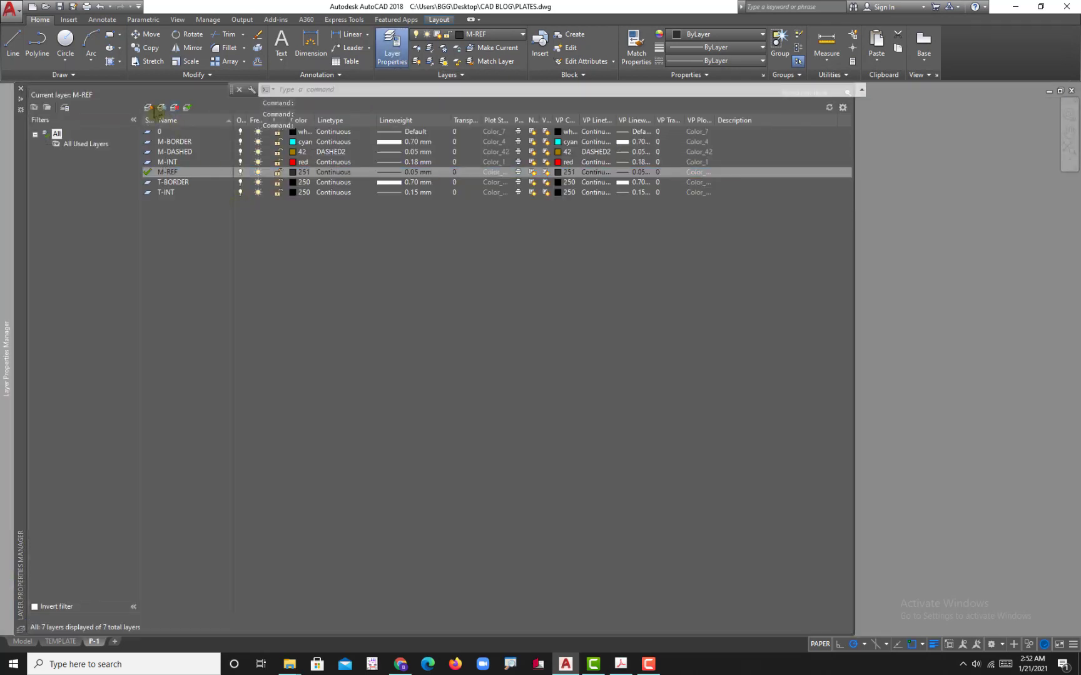
click(148, 108)
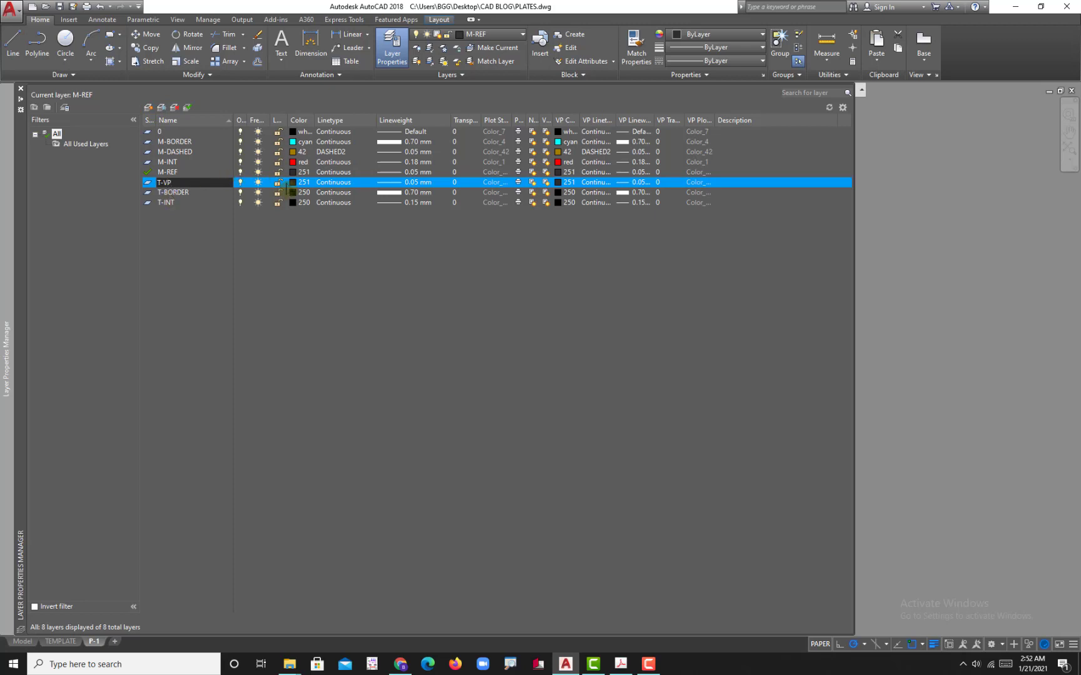
click(292, 182)
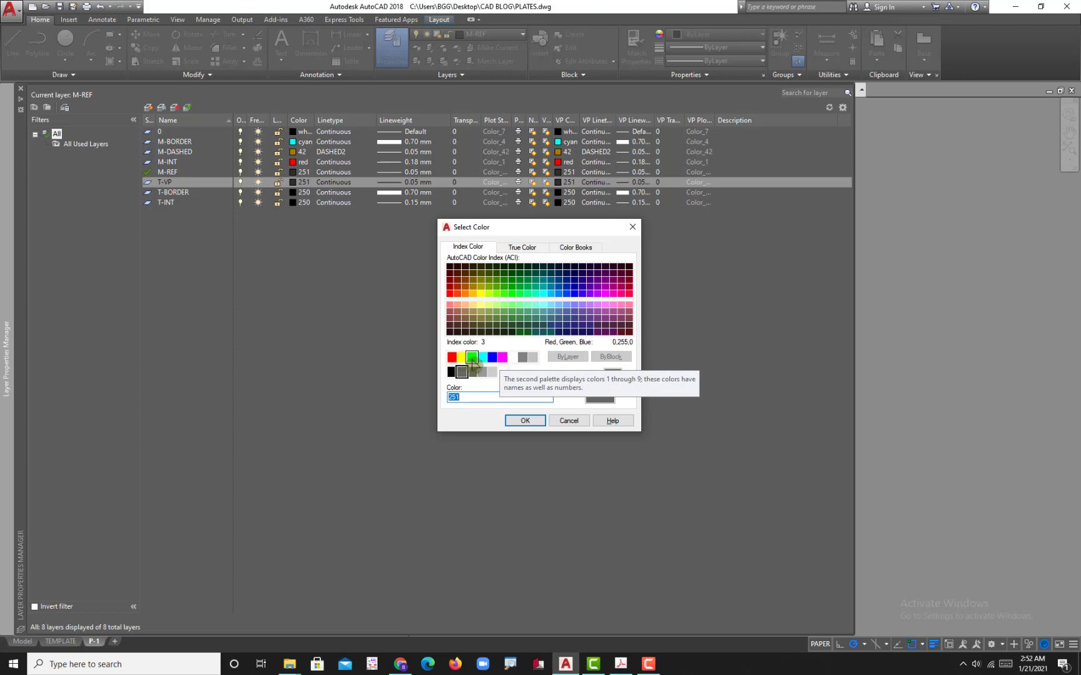
click(473, 361)
click(524, 420)
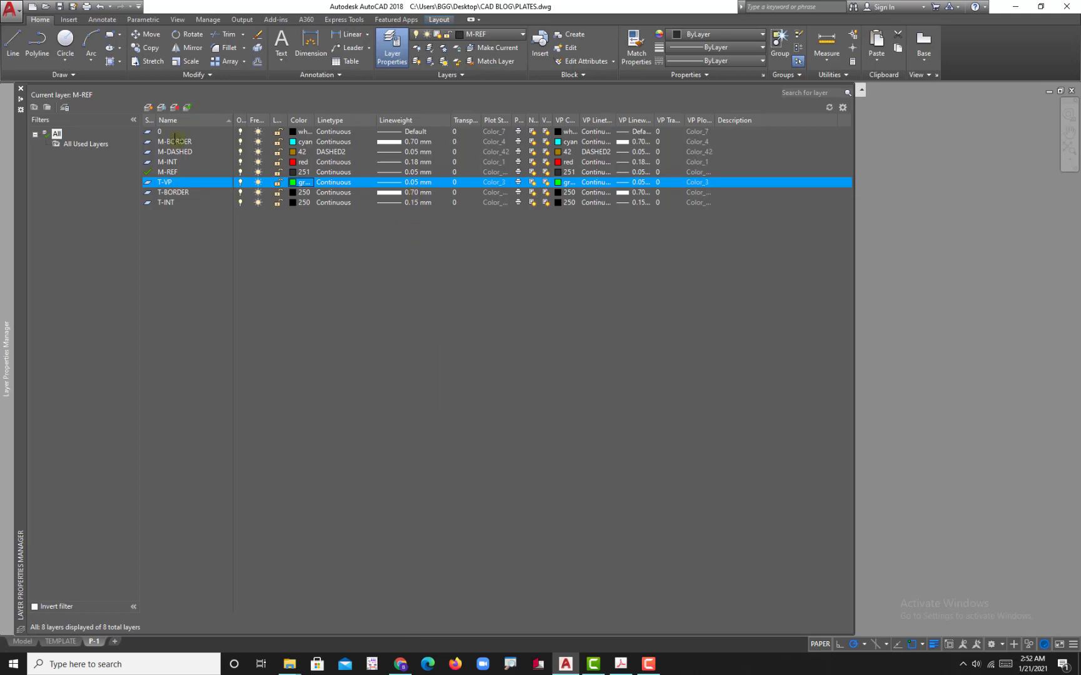
click(21, 88)
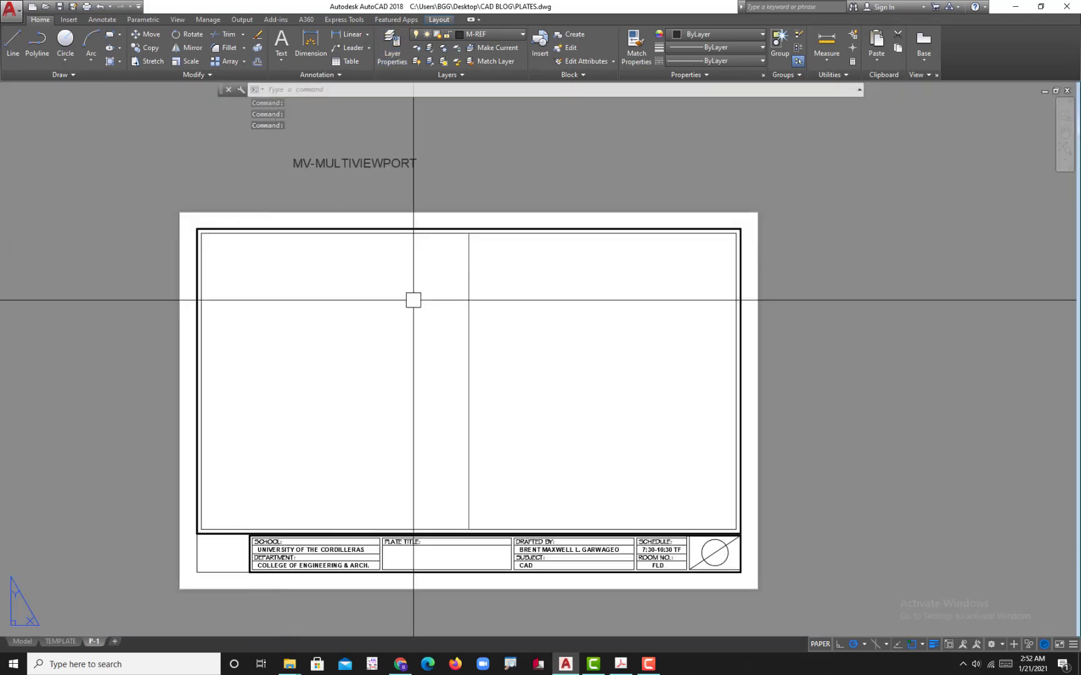
Make T-VP the current layer and create a viewport with MVIEW over the left half of the plate frame
click(494, 34)
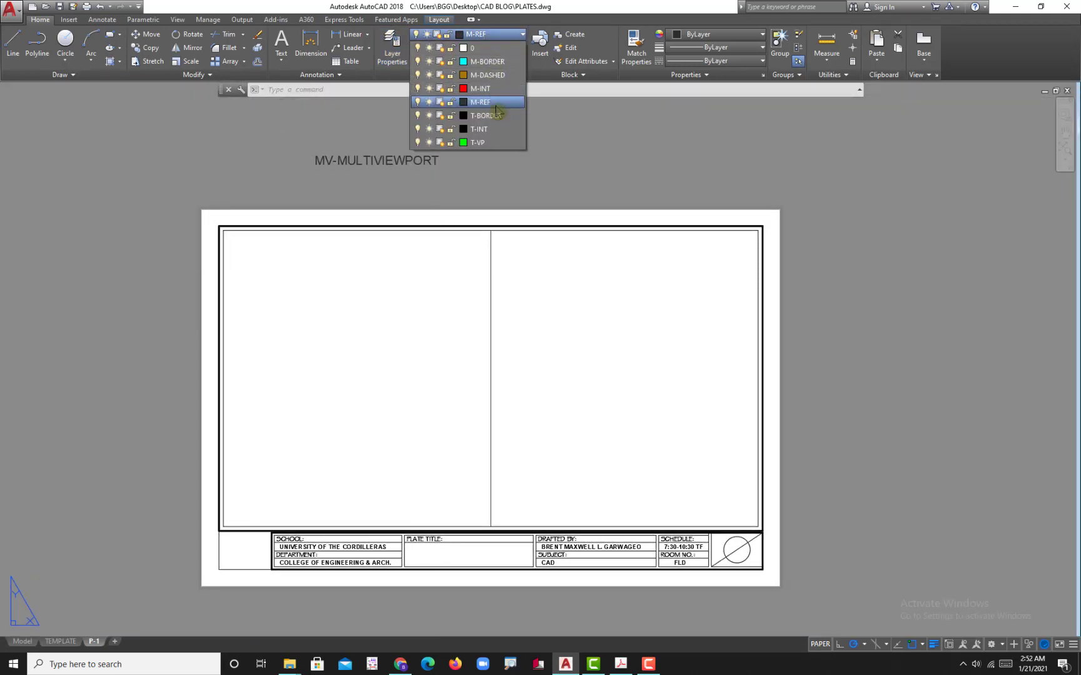
click(491, 143)
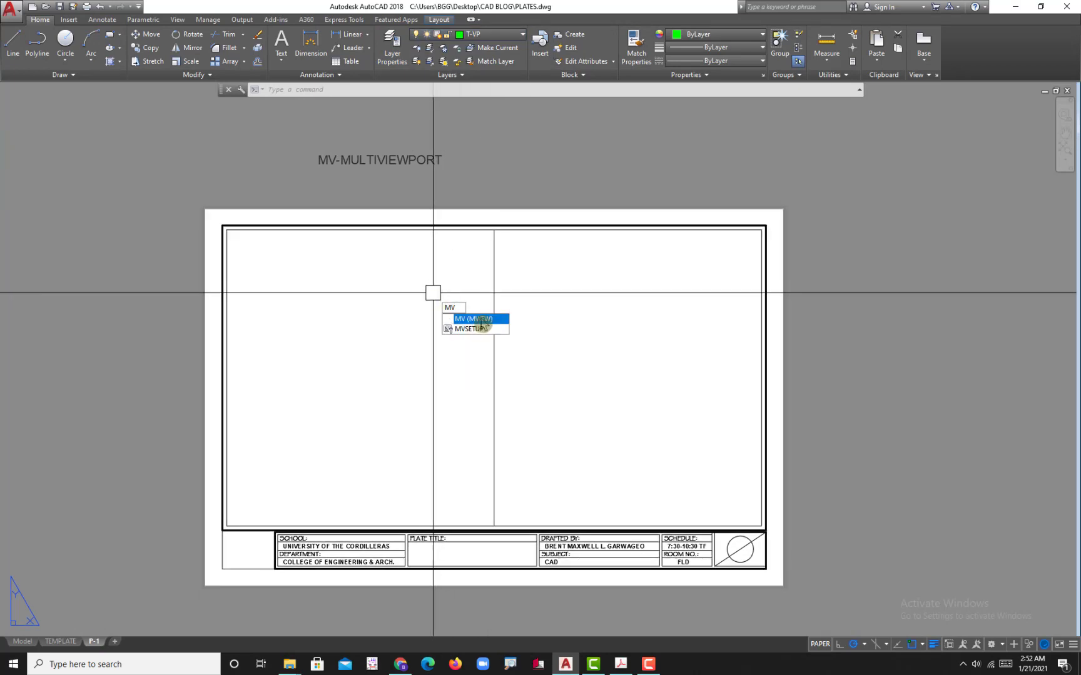
click(482, 319)
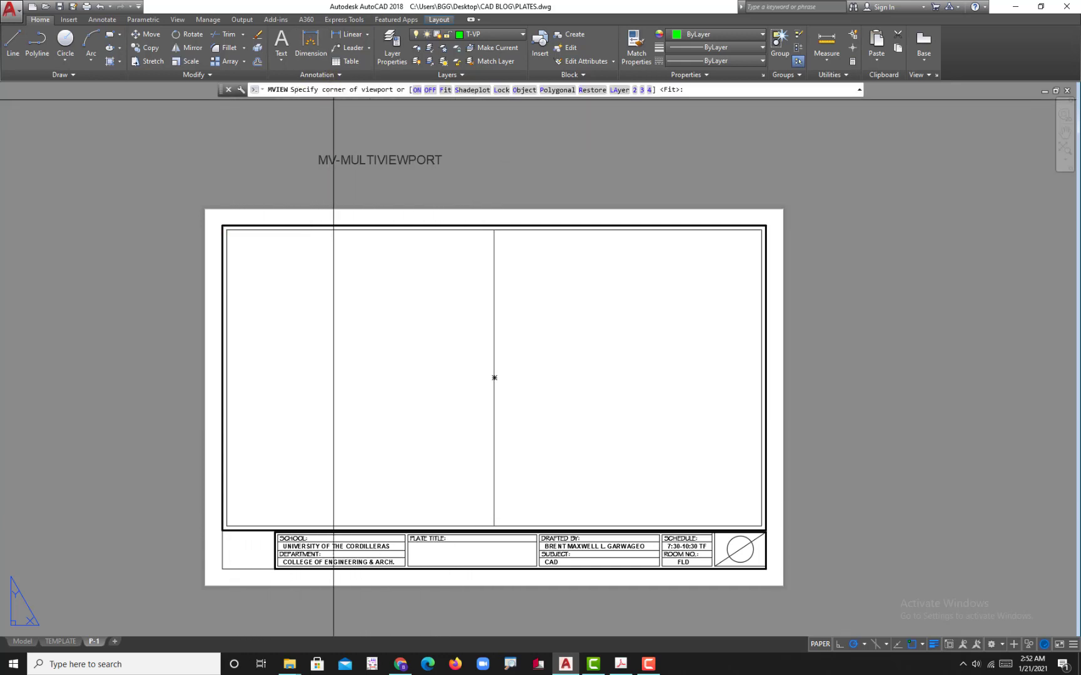
click(227, 231)
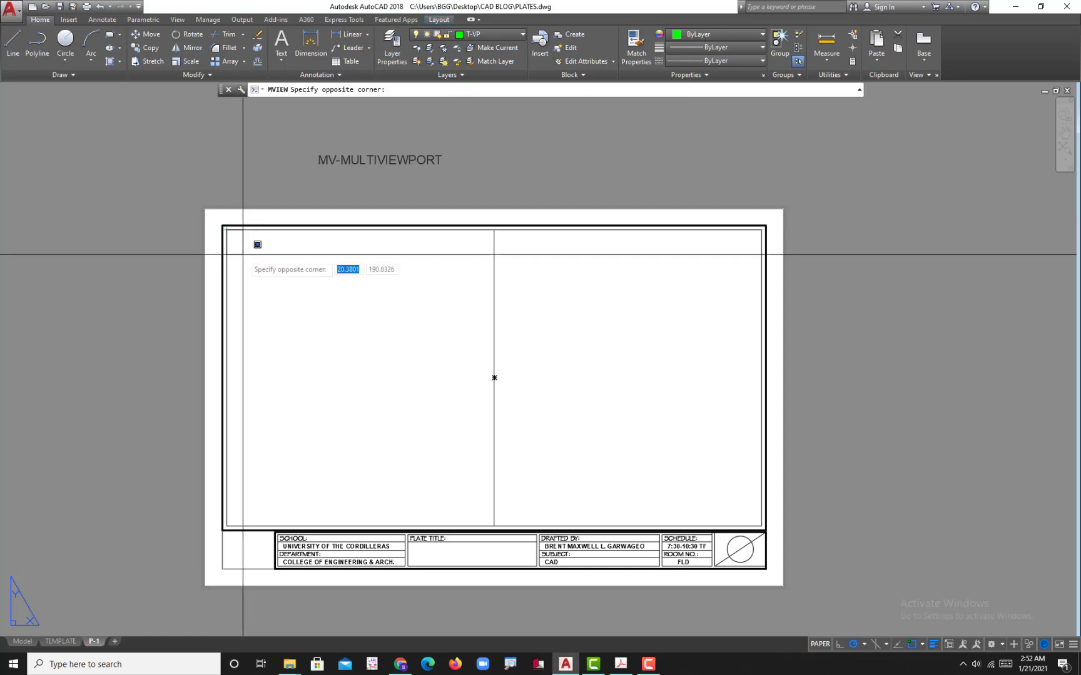
click(494, 526)
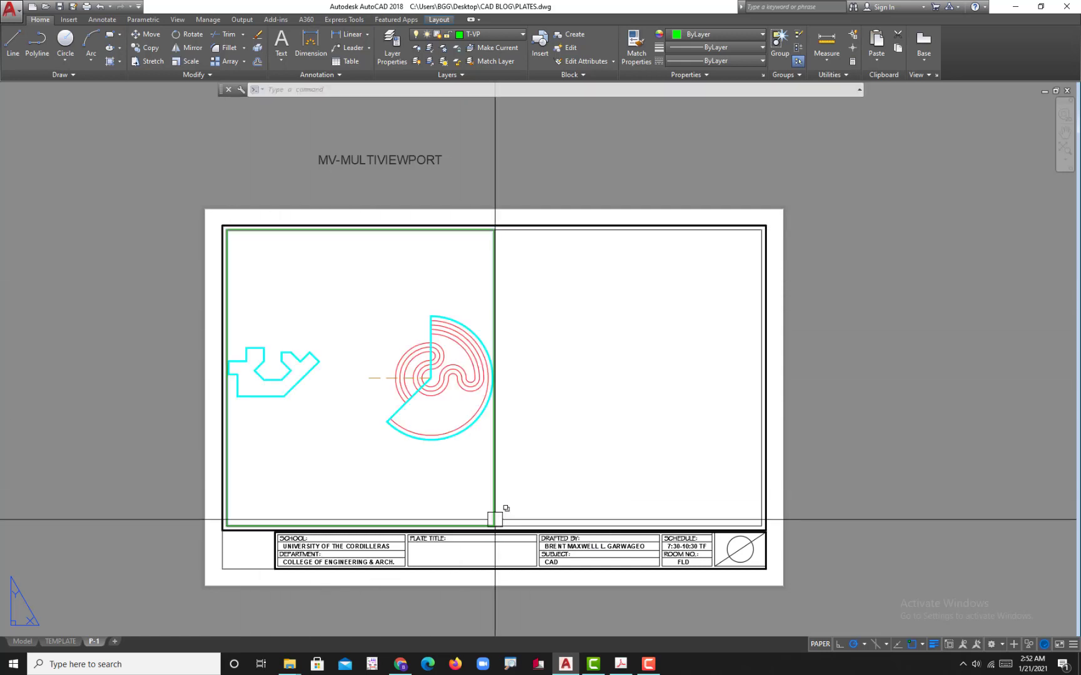
middle_drag(451, 490, 468, 478)
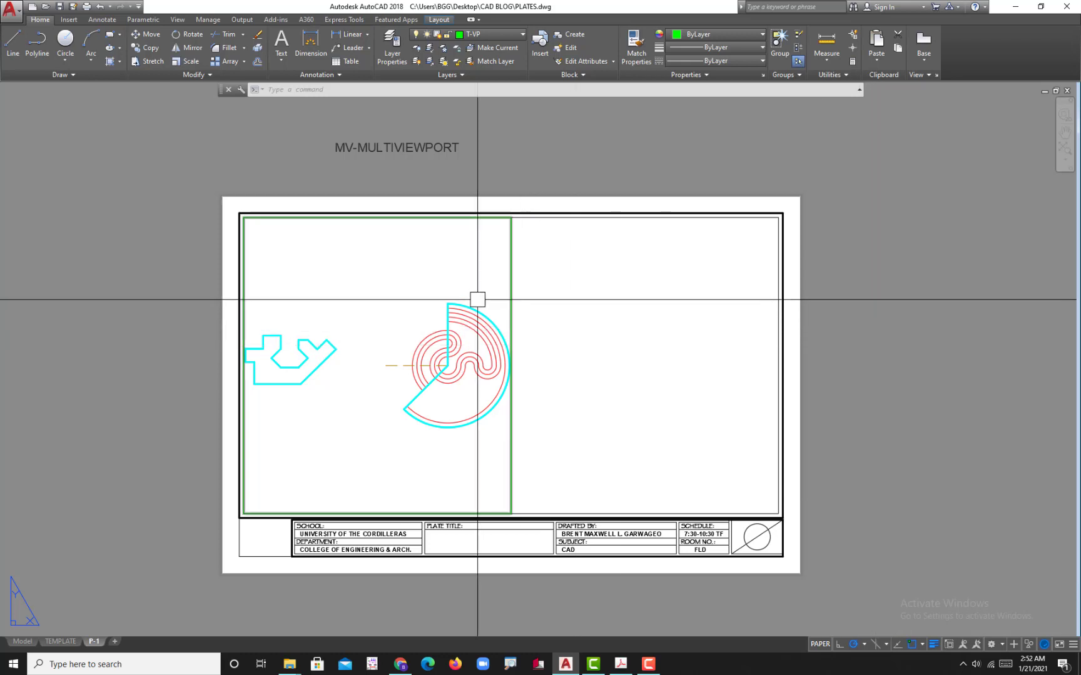
click(969, 362)
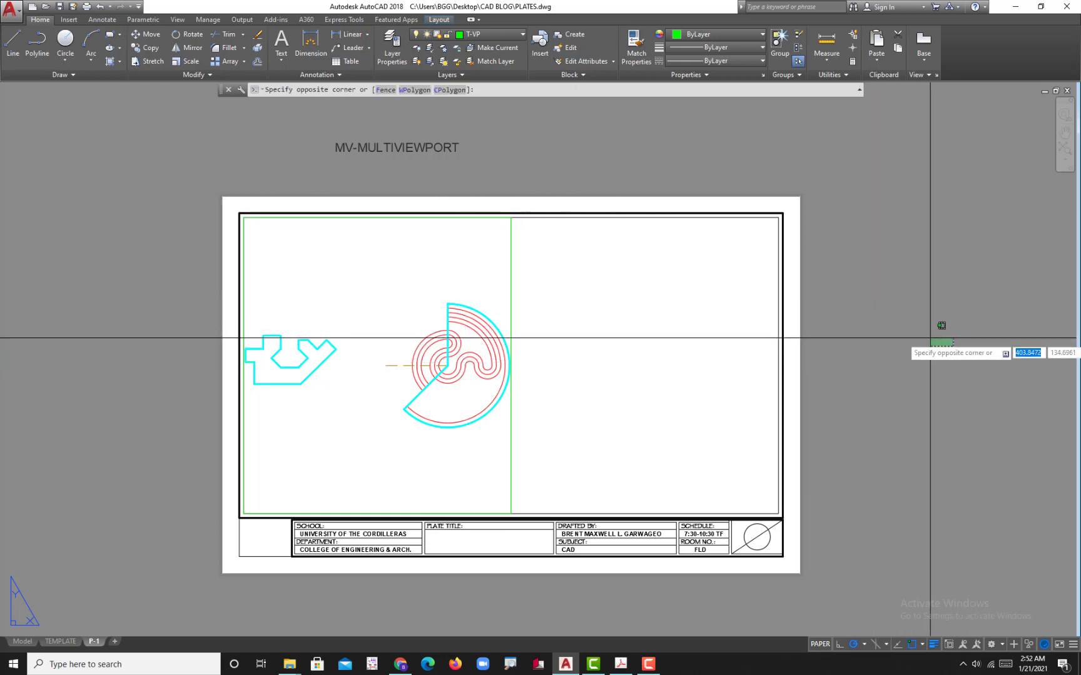
key(Escape)
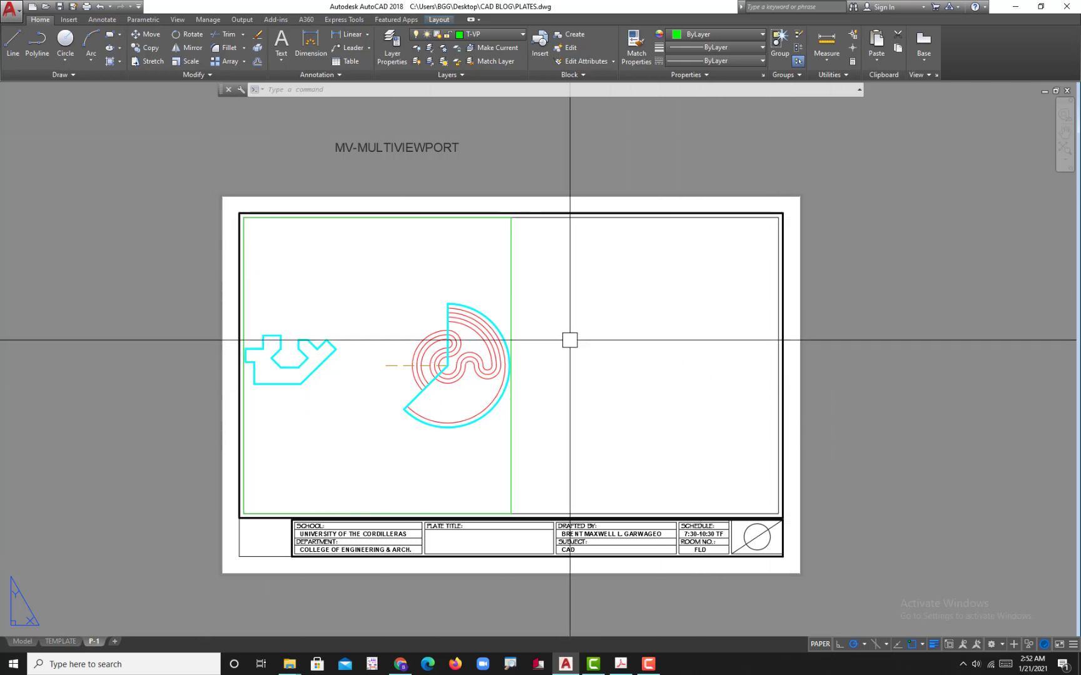
middle_drag(599, 360, 589, 357)
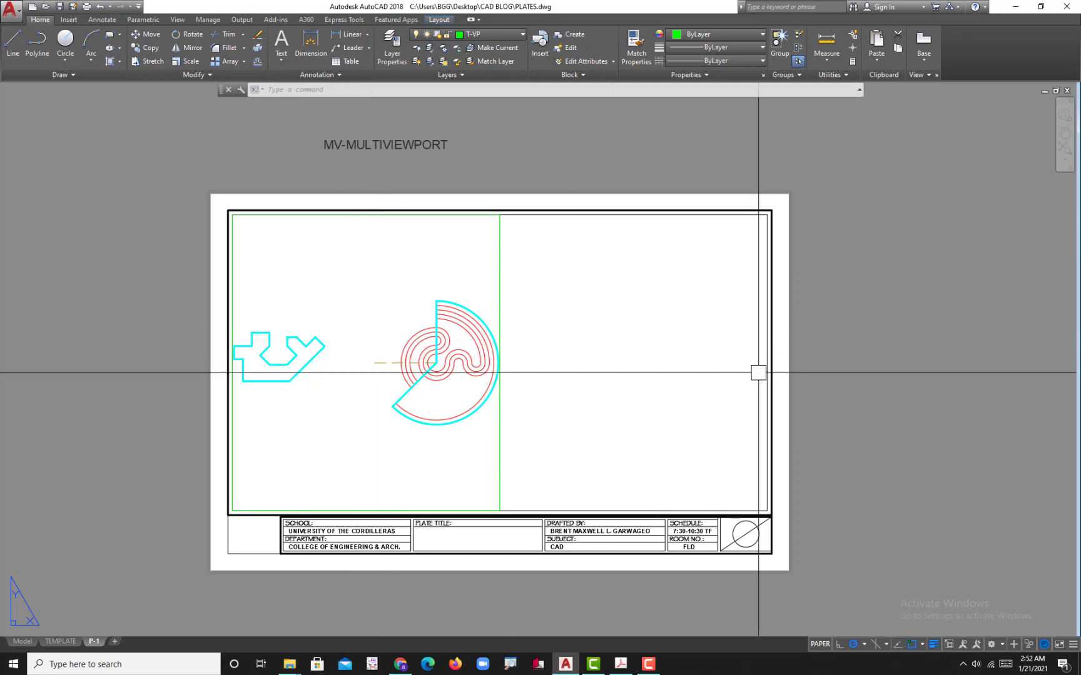
middle_drag(374, 166, 392, 168)
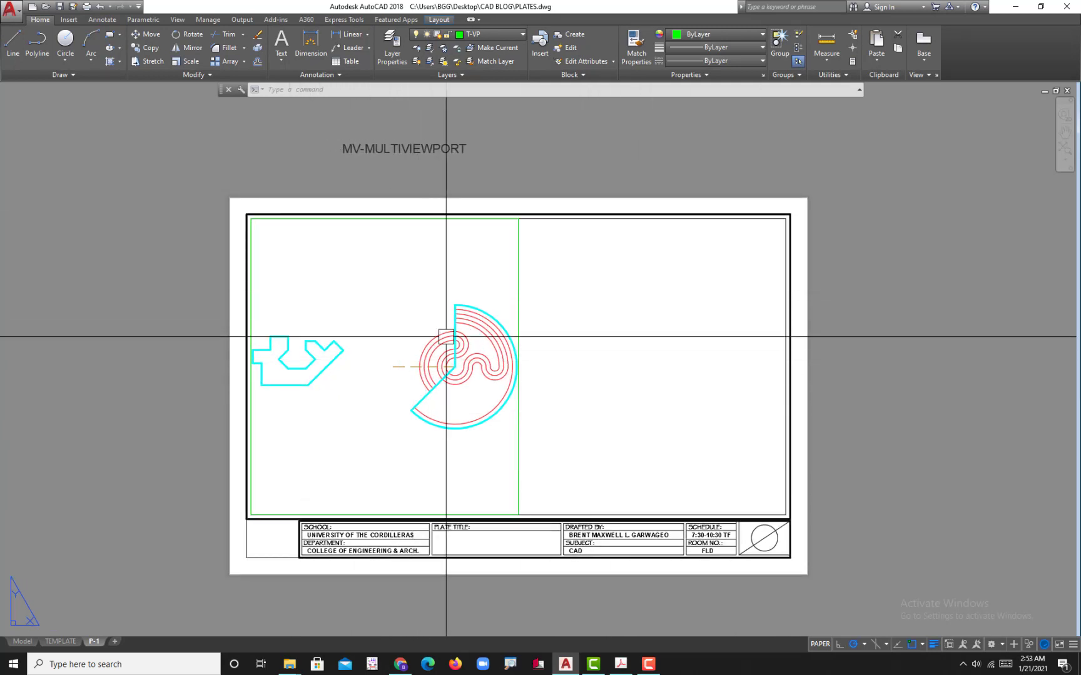
middle_drag(400, 357, 422, 363)
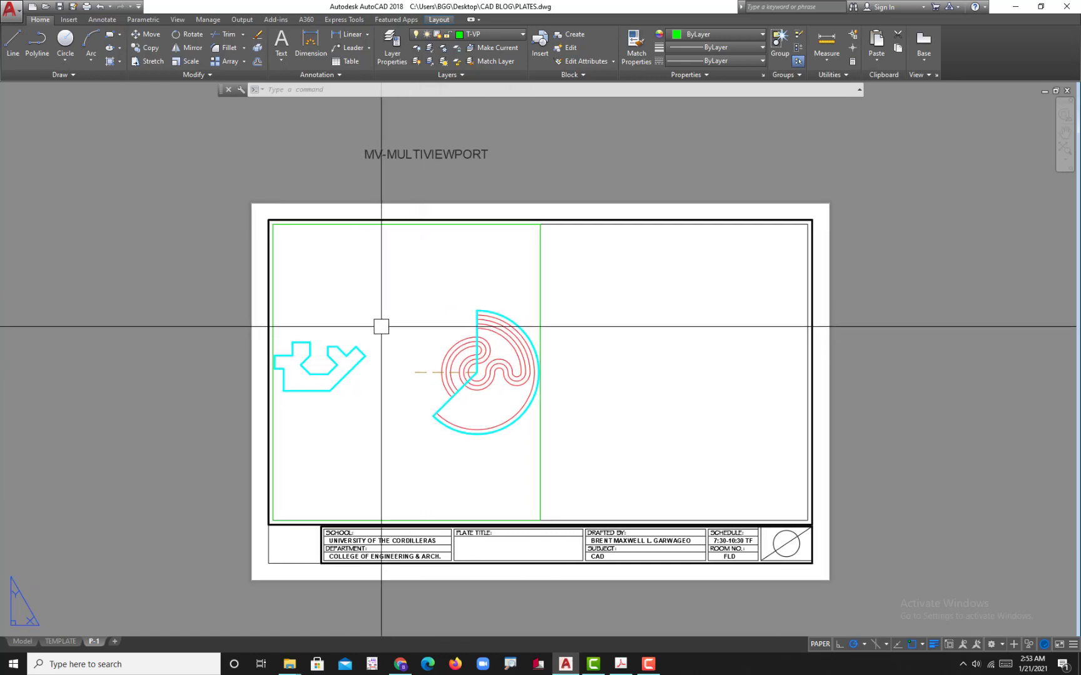
middle_drag(406, 346, 406, 360)
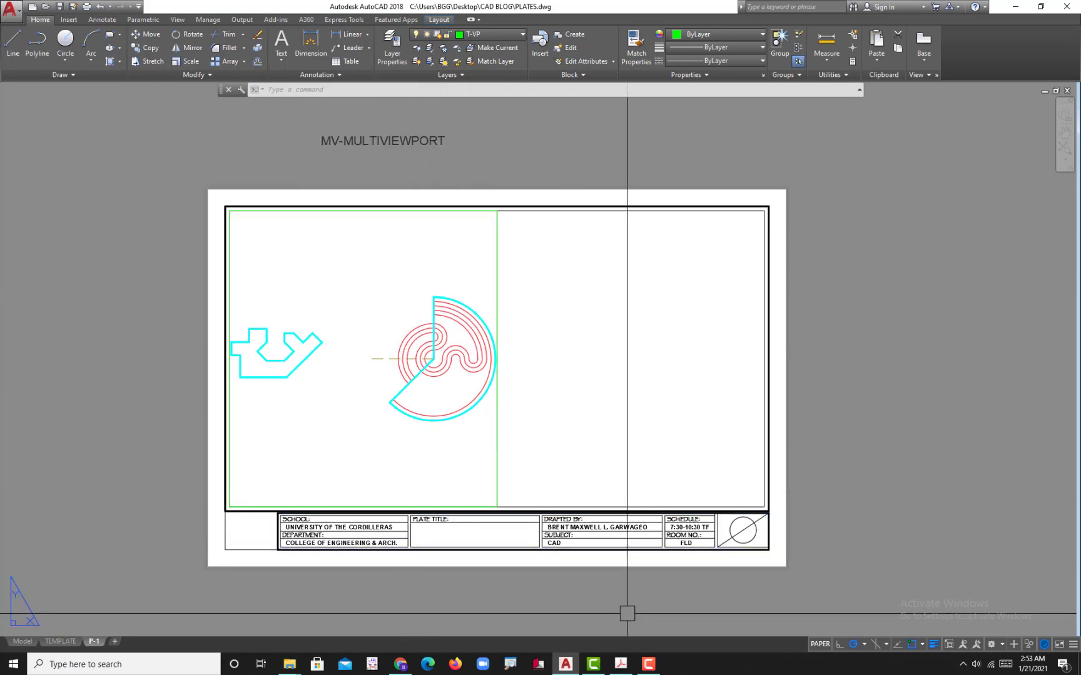
Switch to the reference PDF in Acrobat, check the plan scale on the Line Command plate, and return to AutoCAD
click(621, 663)
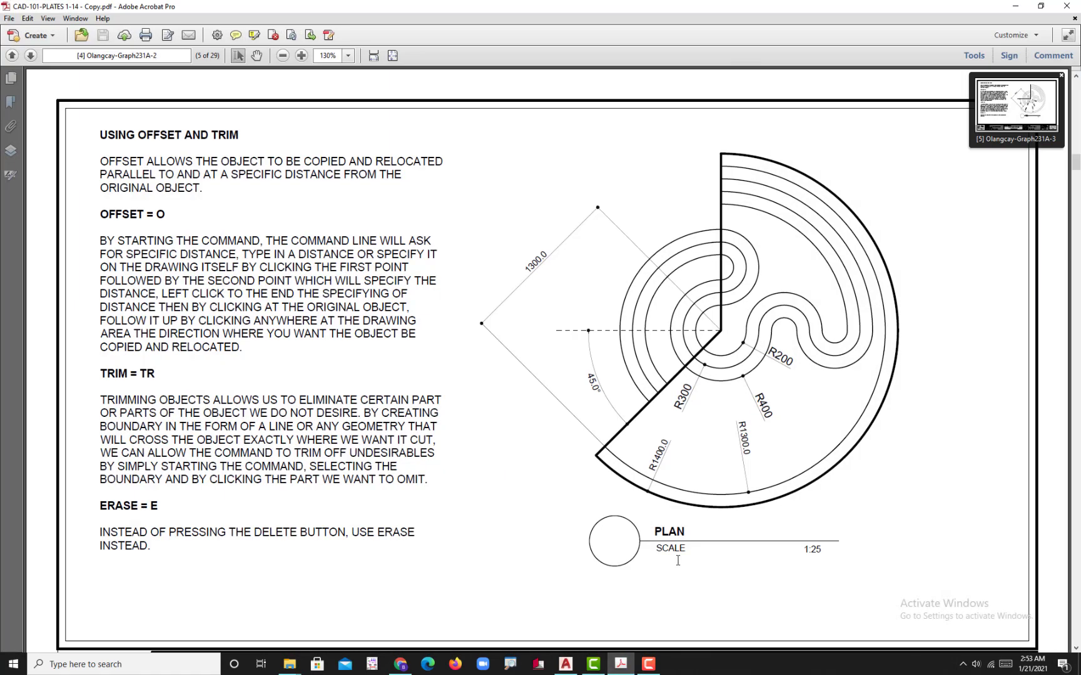
scroll(678, 561, up, 10)
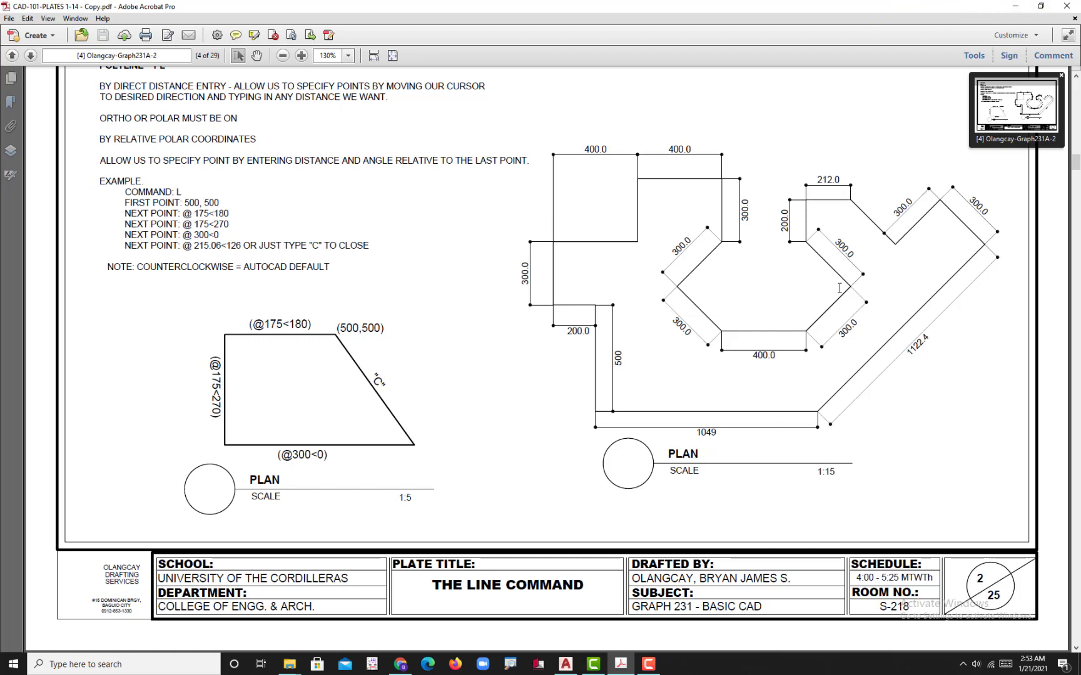
click(565, 664)
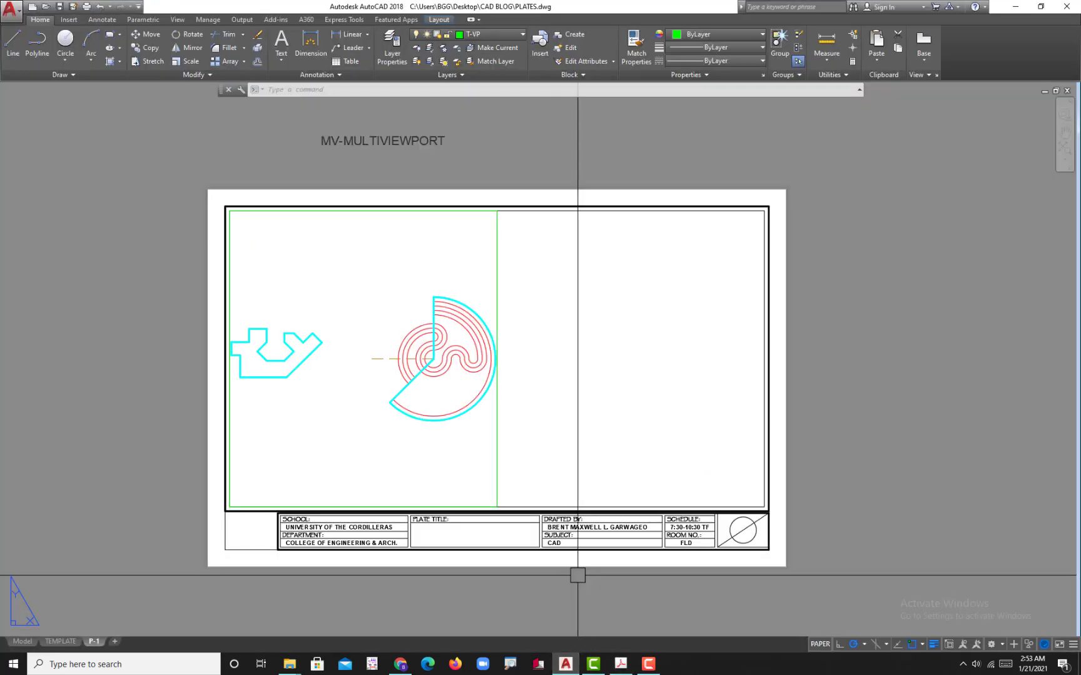
Activate the left viewport's model space and frame only the angular cyan outline at a larger size inside it
double_click(338, 413)
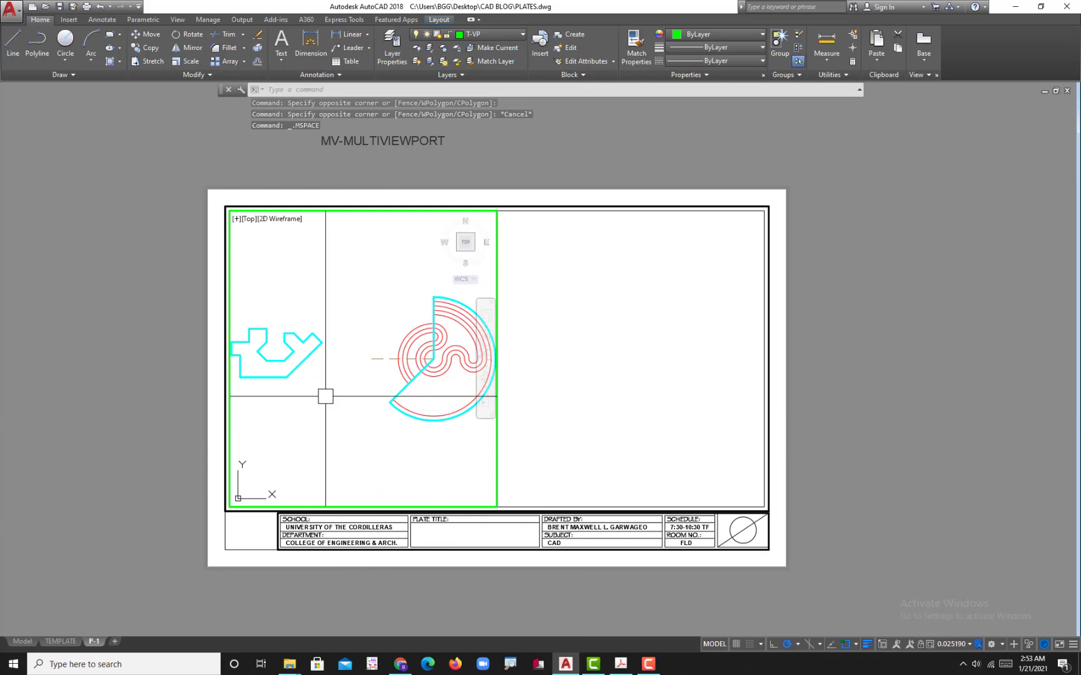
middle_drag(325, 396, 426, 405)
scroll(386, 380, up, 4)
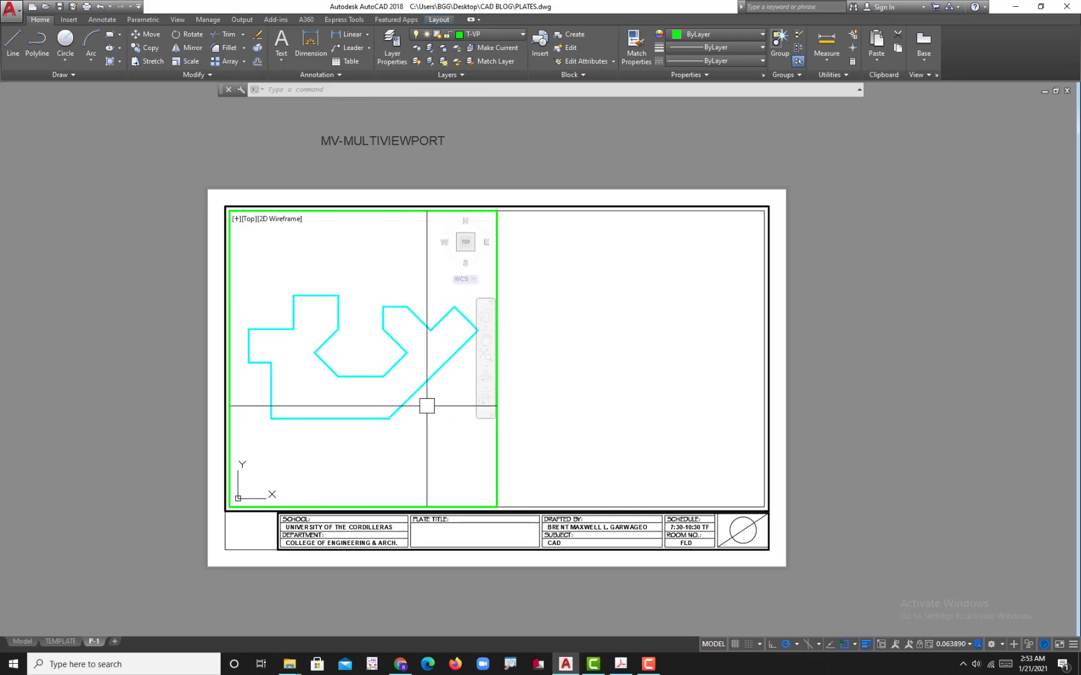
Add a custom drawing scale named 1:15, with 1 paper unit equal to 15 drawing units
click(968, 649)
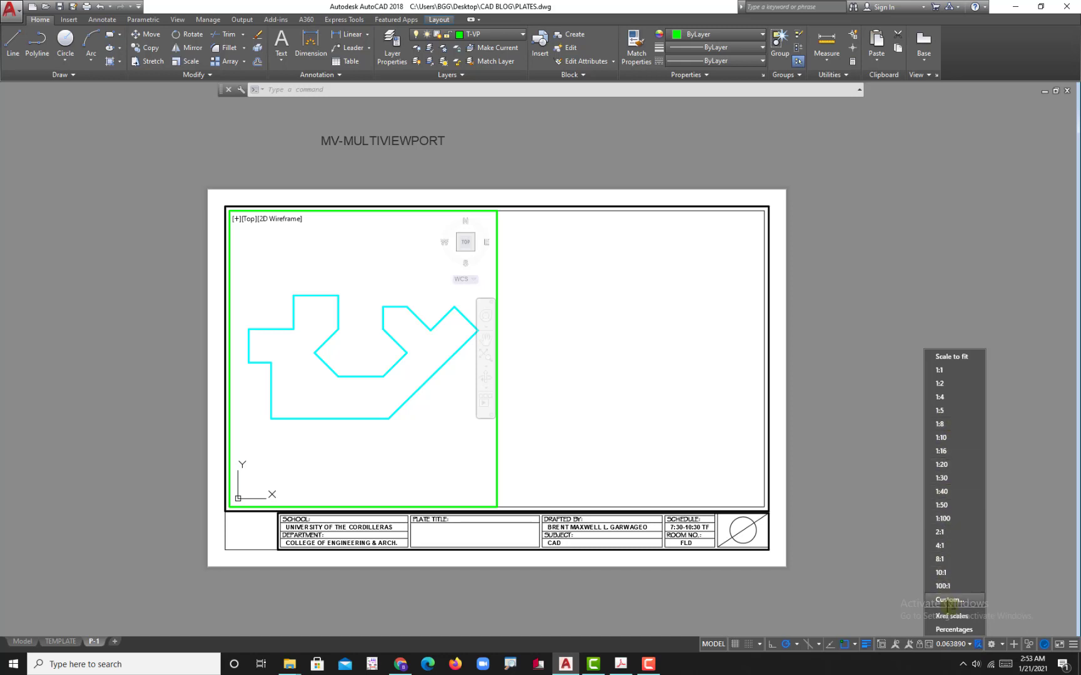
click(948, 601)
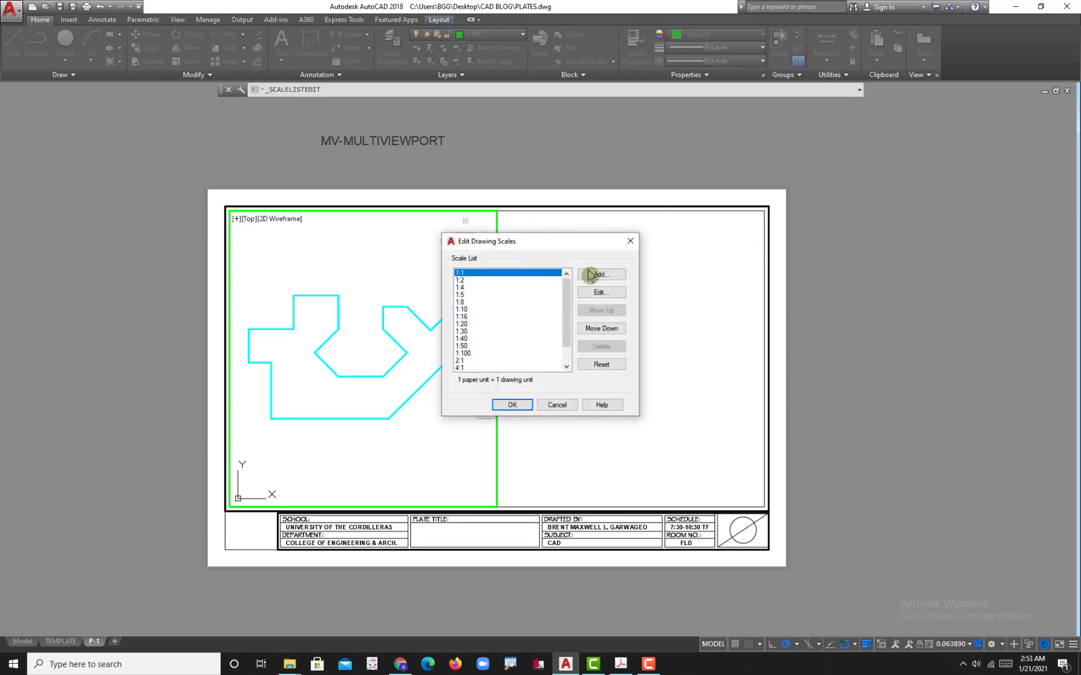
click(591, 276)
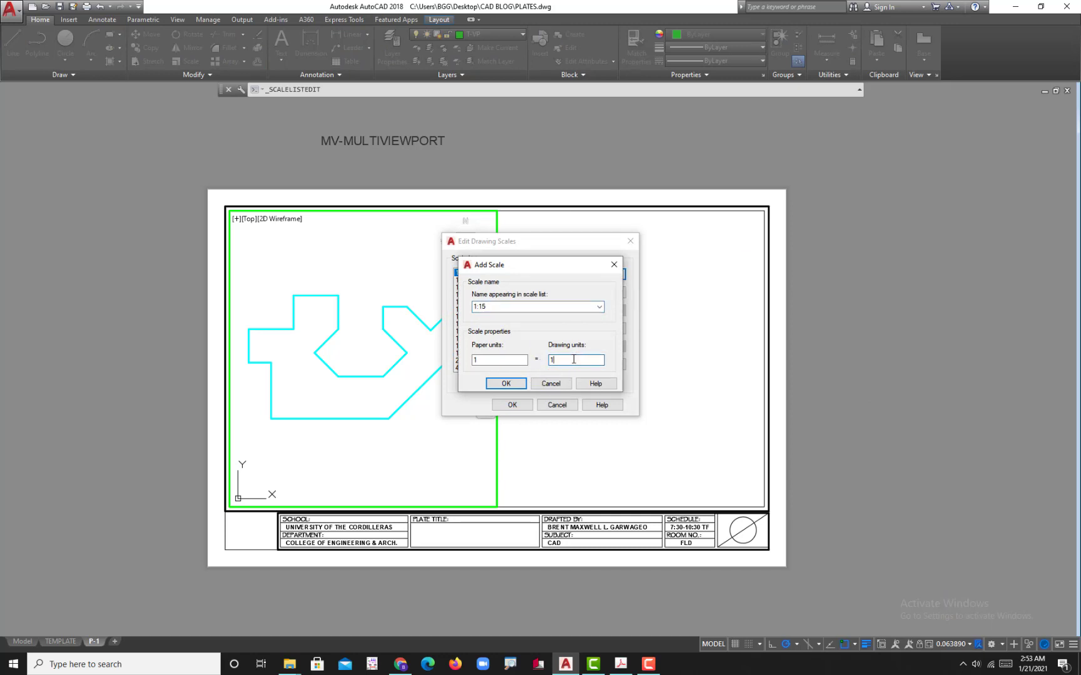
click(518, 389)
click(512, 405)
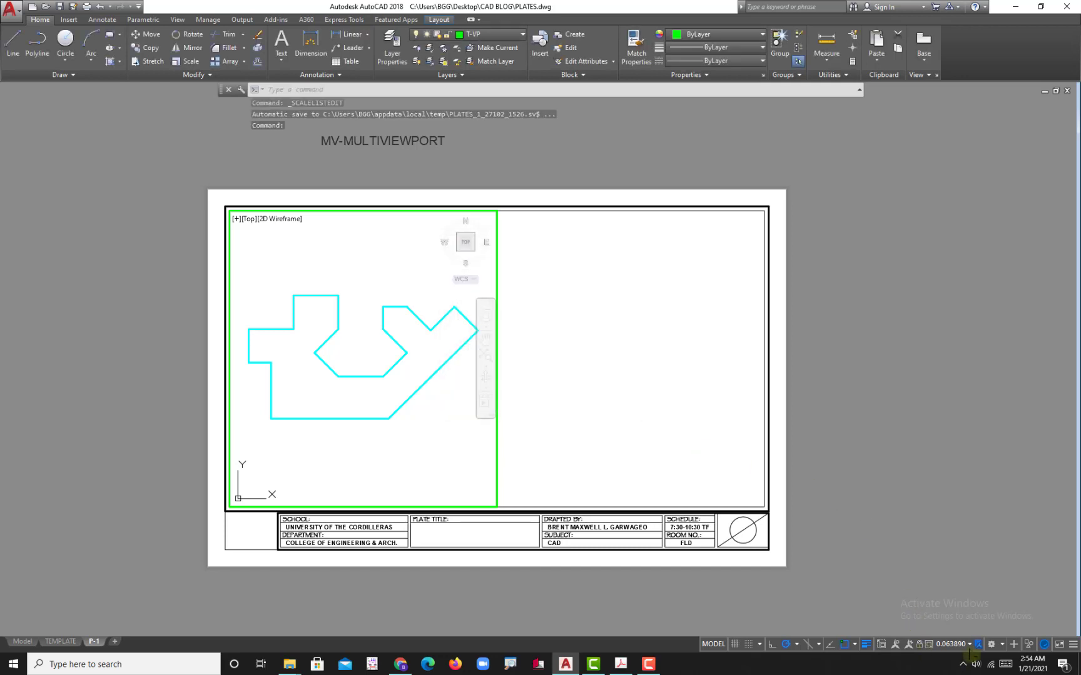
Set the left viewport's scale to 1:15 and return to paper space
click(969, 644)
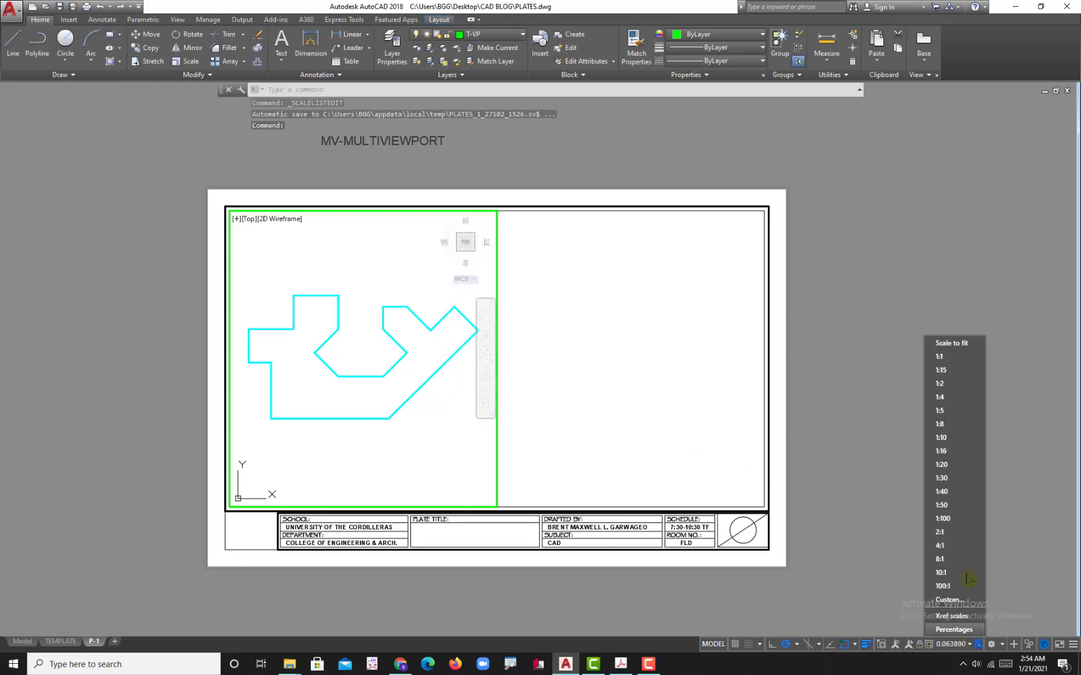
click(951, 374)
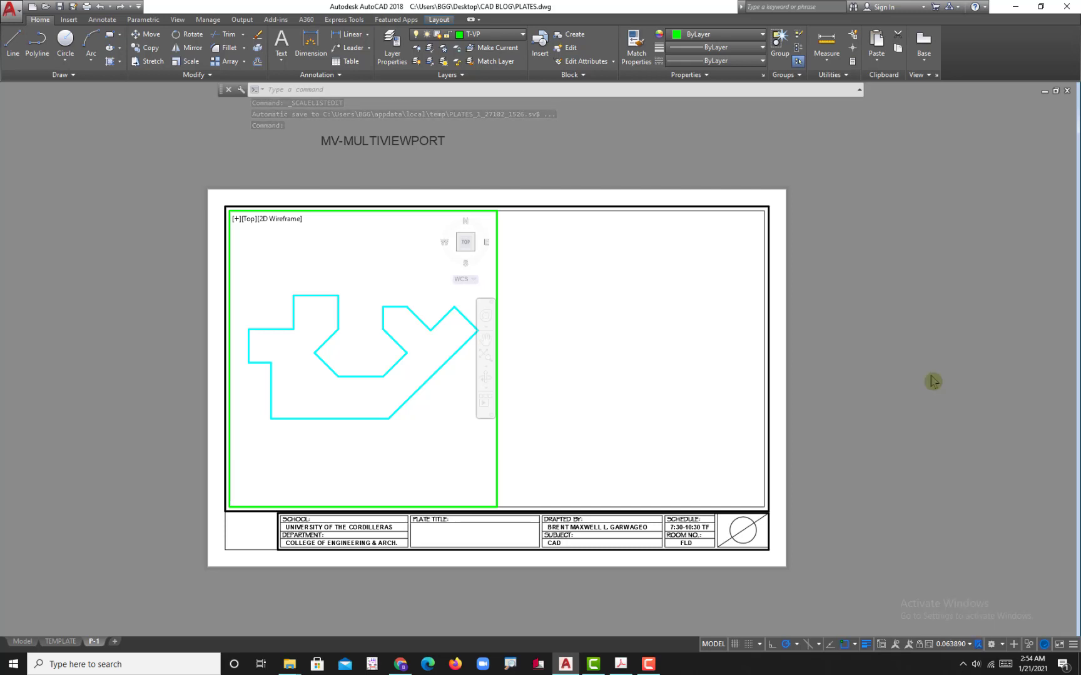
double_click(826, 456)
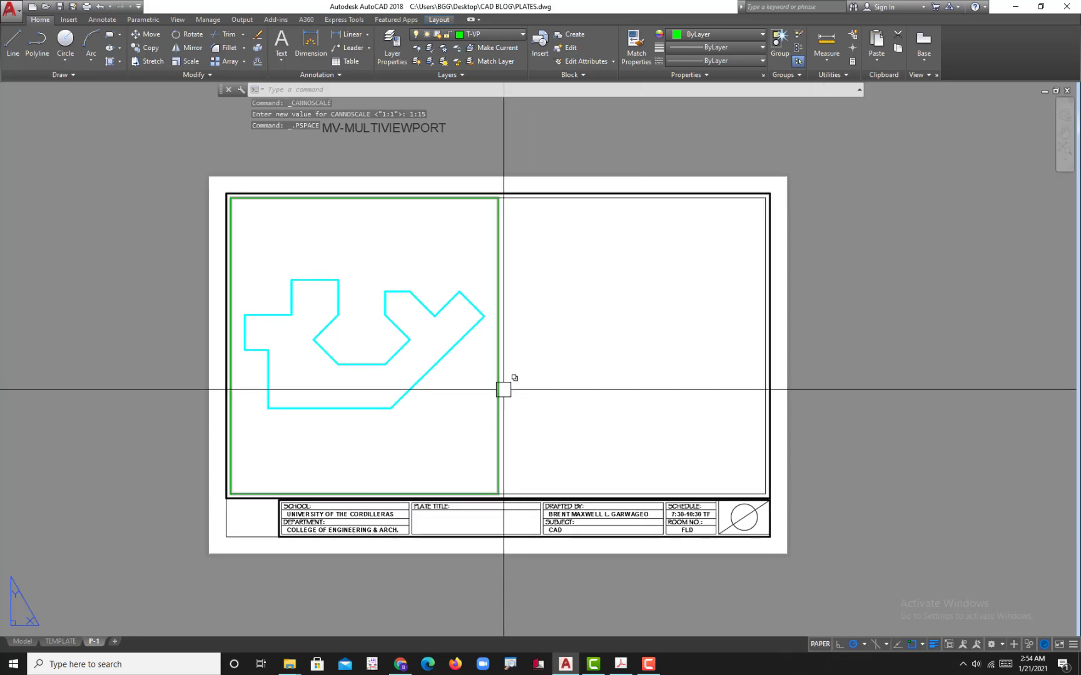
Create a second viewport with MVIEW over the right half of the plate frame, from its upper-left to lower-right corner
middle_drag(502, 380, 476, 405)
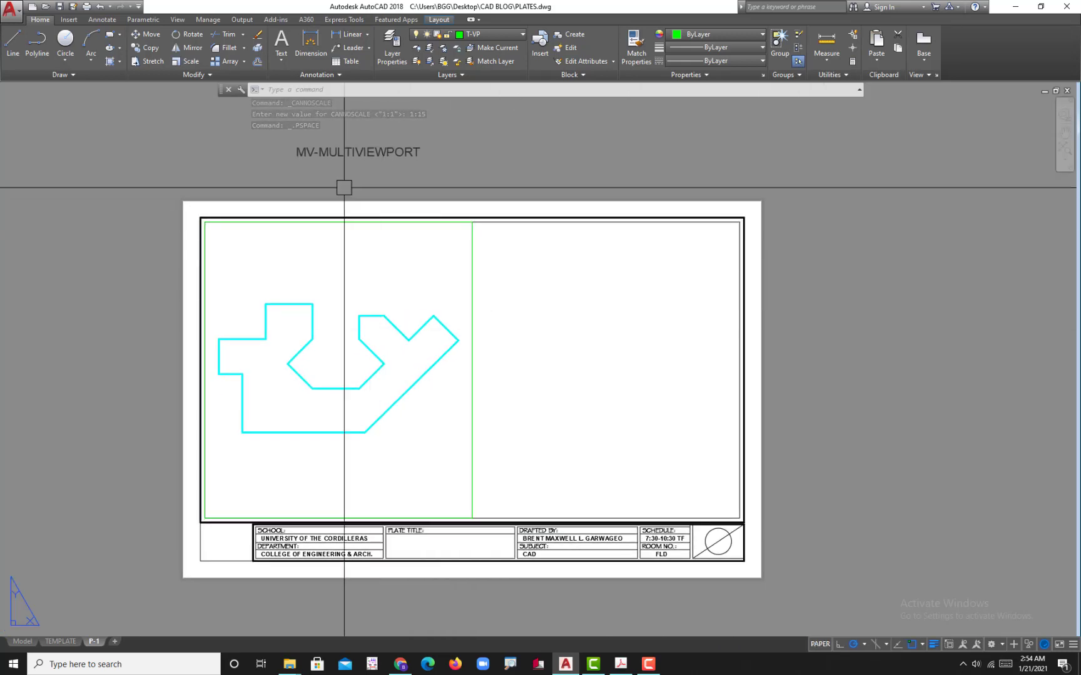
text(mv)
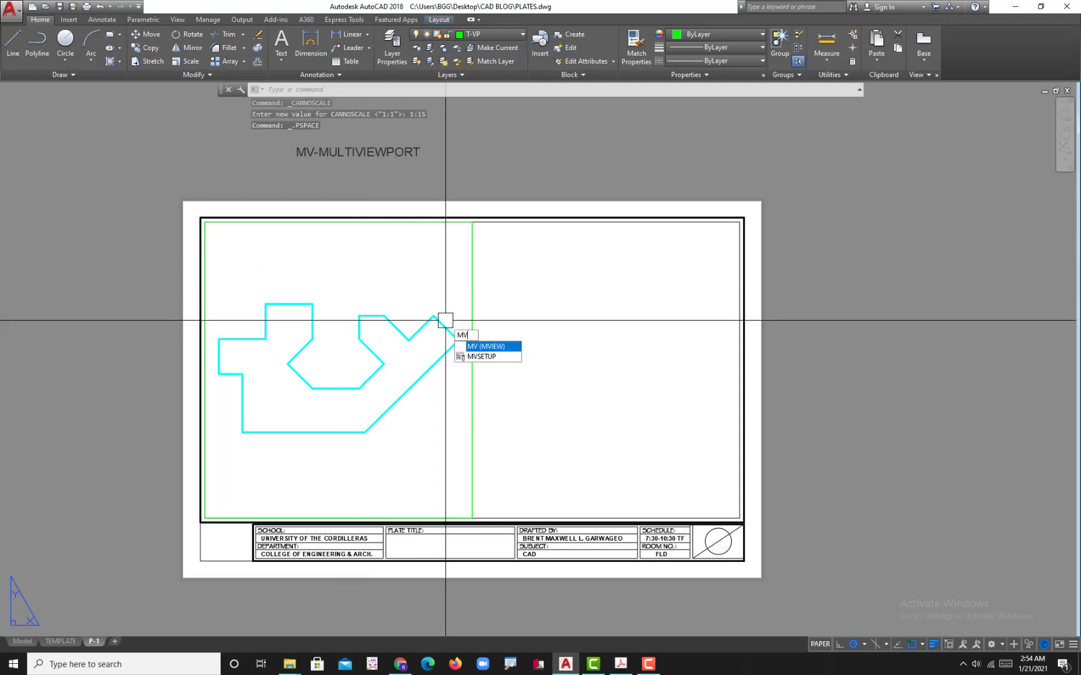
key(Return)
click(472, 222)
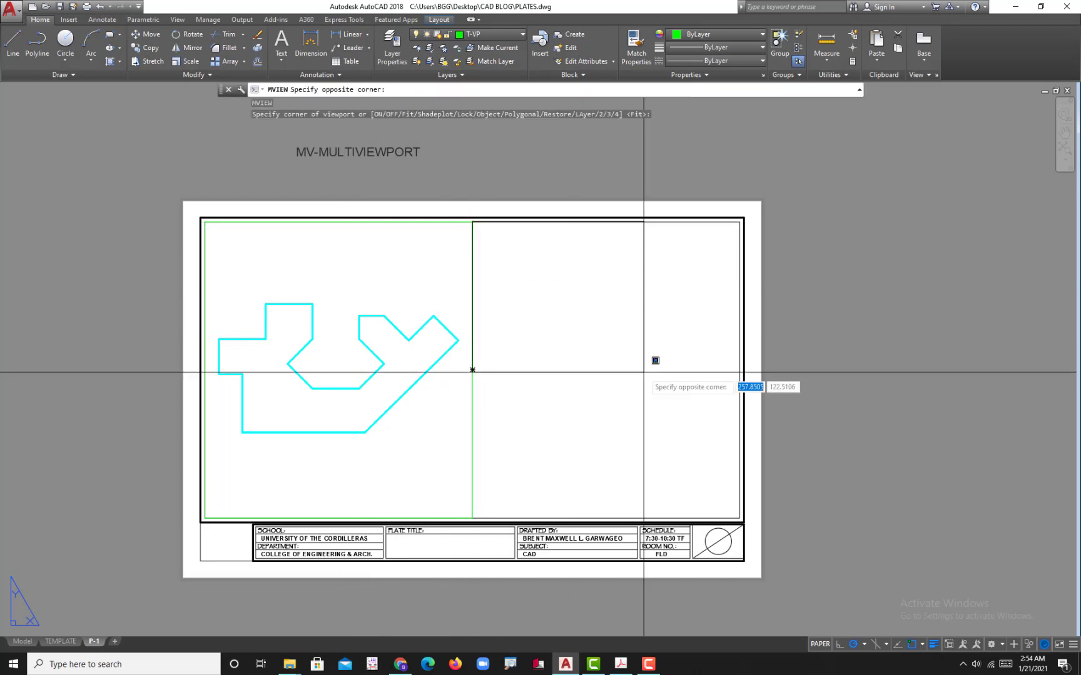
click(739, 516)
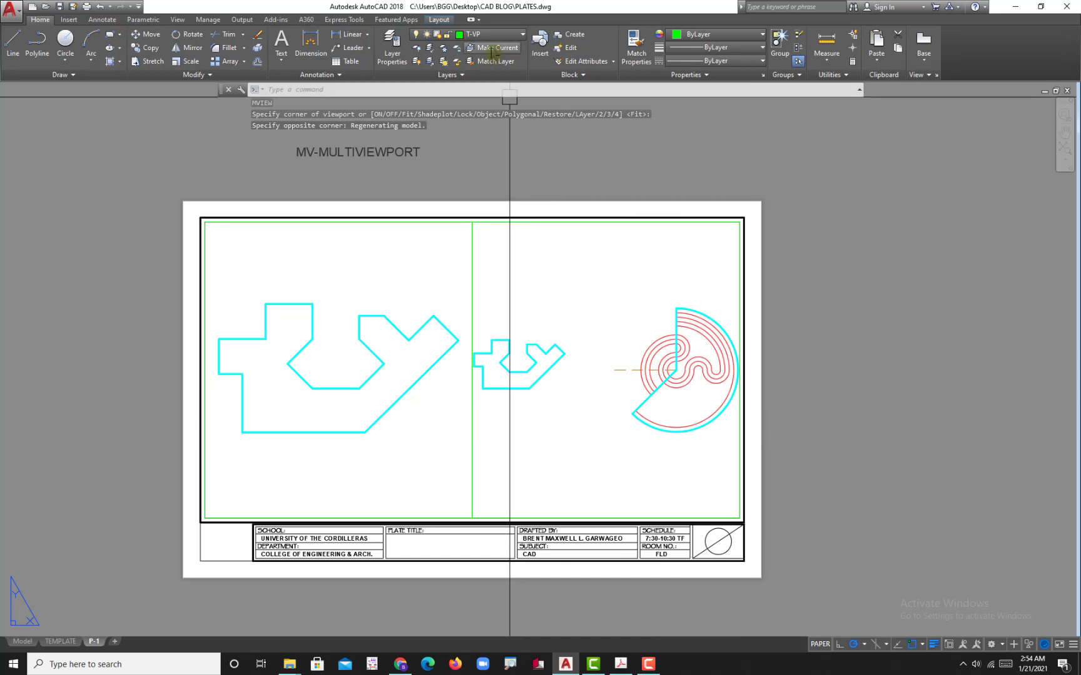
Activate the right viewport's model space and centre the circular drawing inside it
double_click(608, 371)
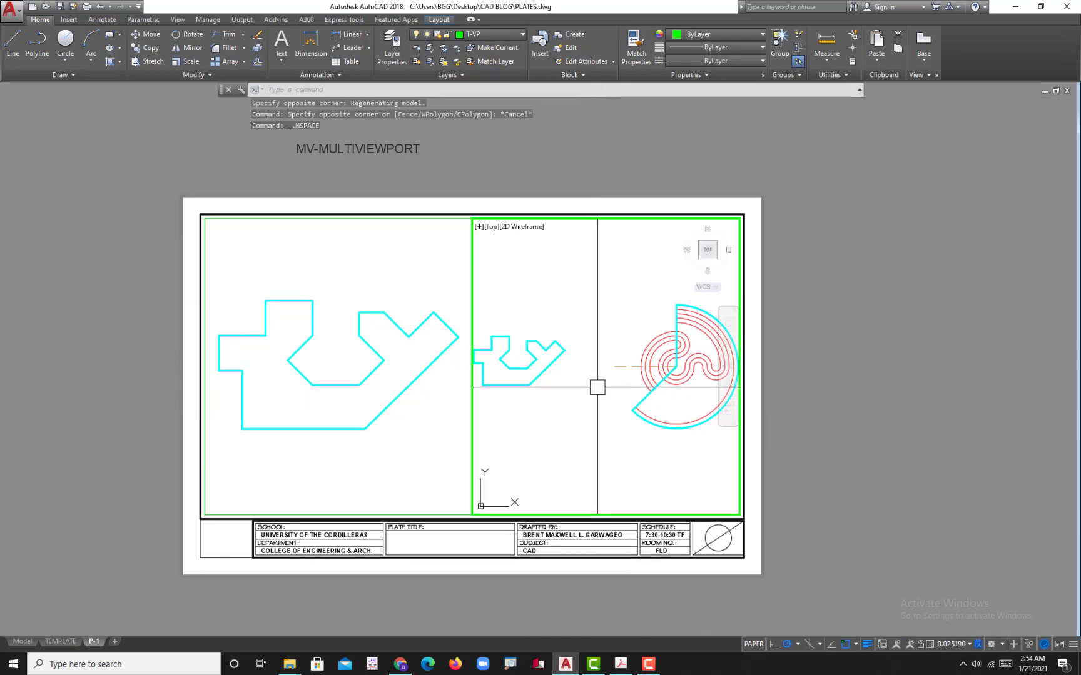
middle_drag(680, 404, 606, 403)
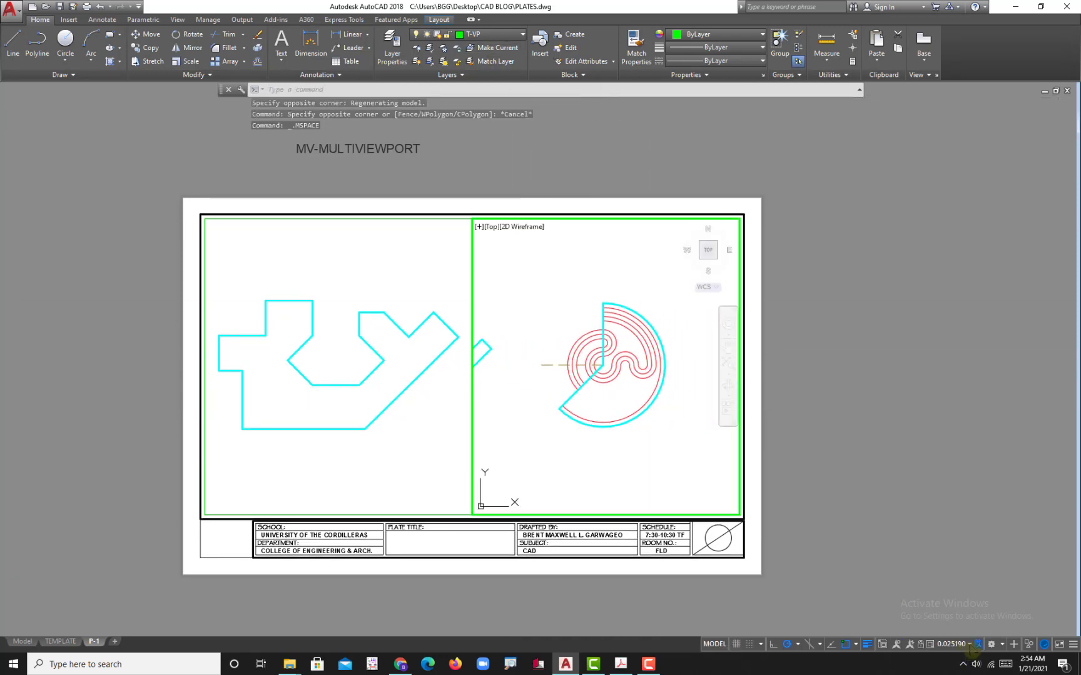
Look up the circular plan's scale in the reference PDF in Adobe Acrobat, and return to AutoCAD
click(969, 644)
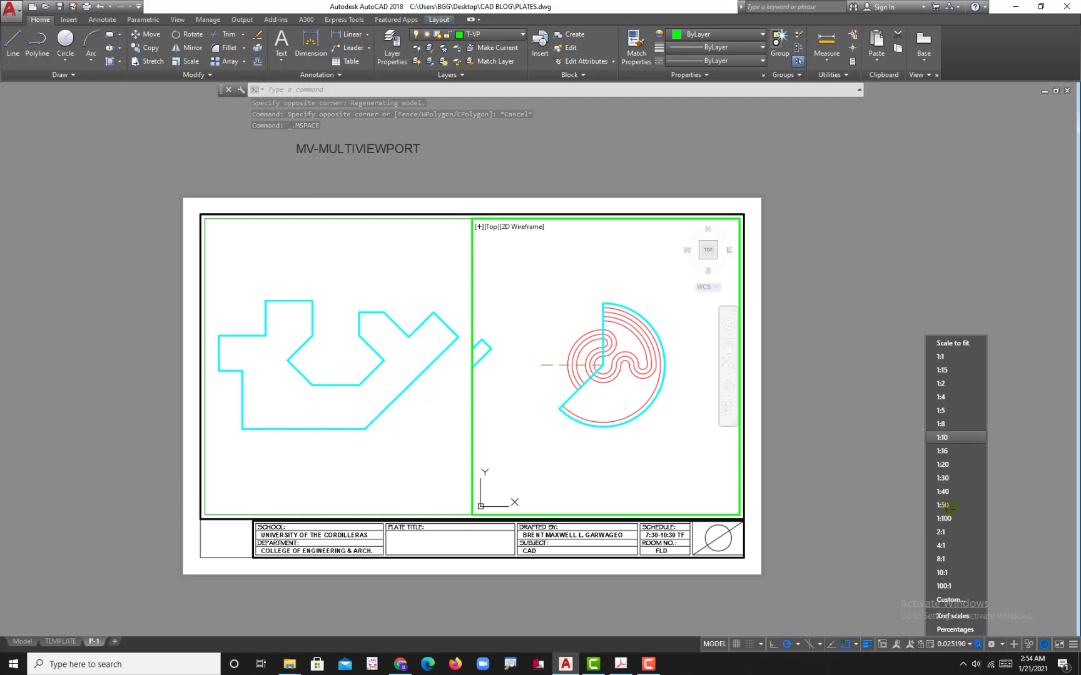
click(622, 665)
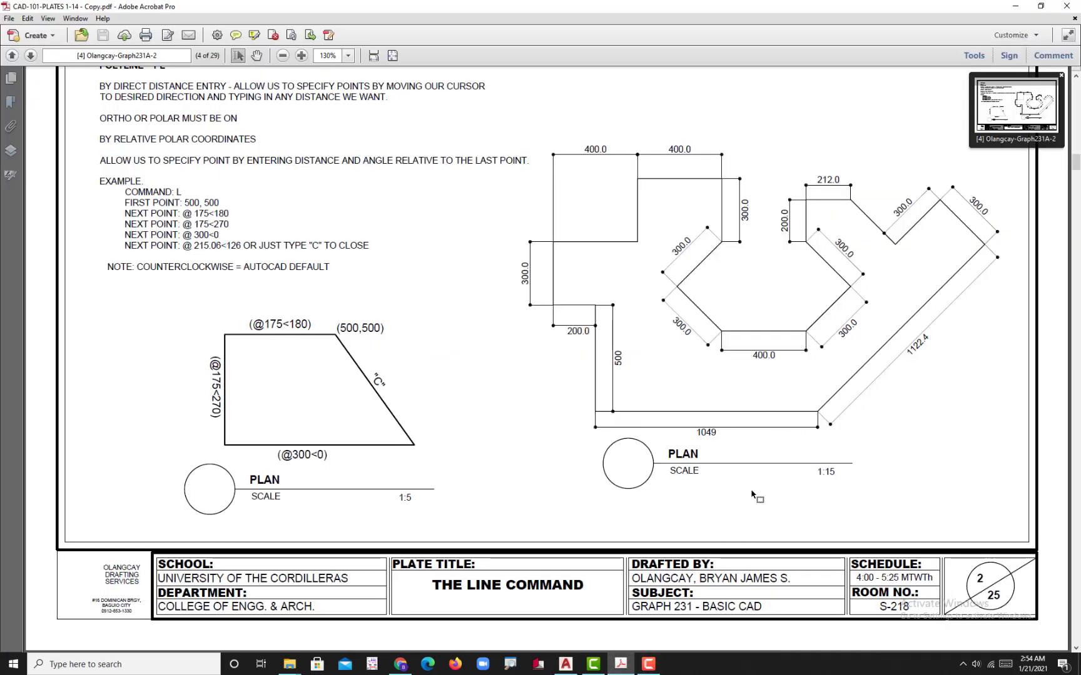
scroll(754, 494, down, 5)
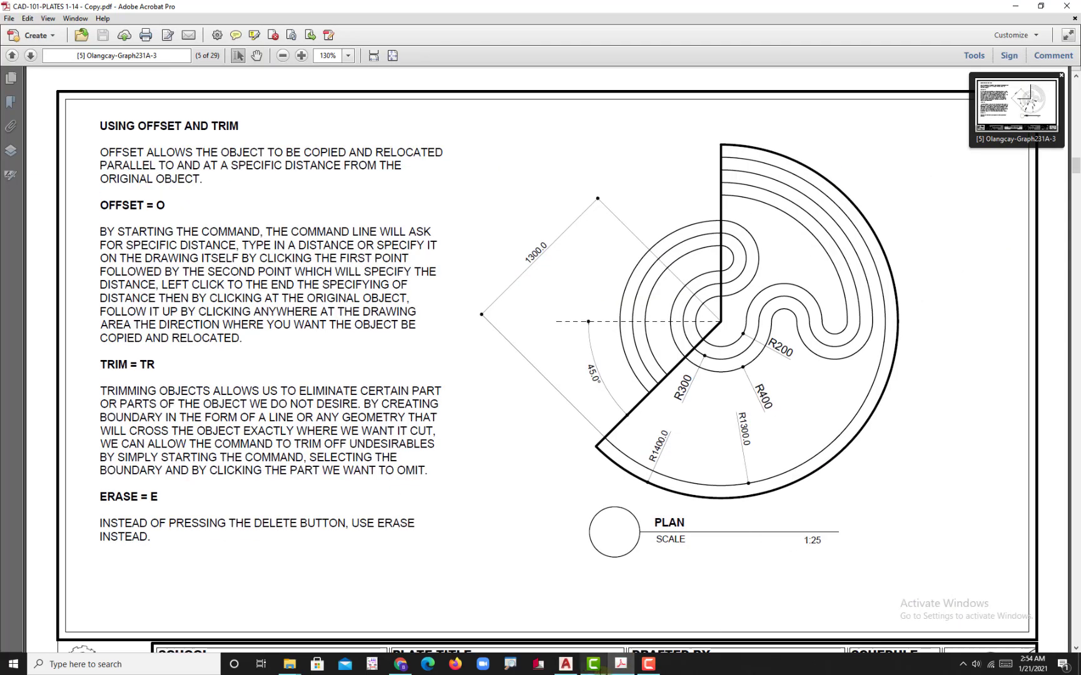
mouse_move(602, 671)
click(565, 664)
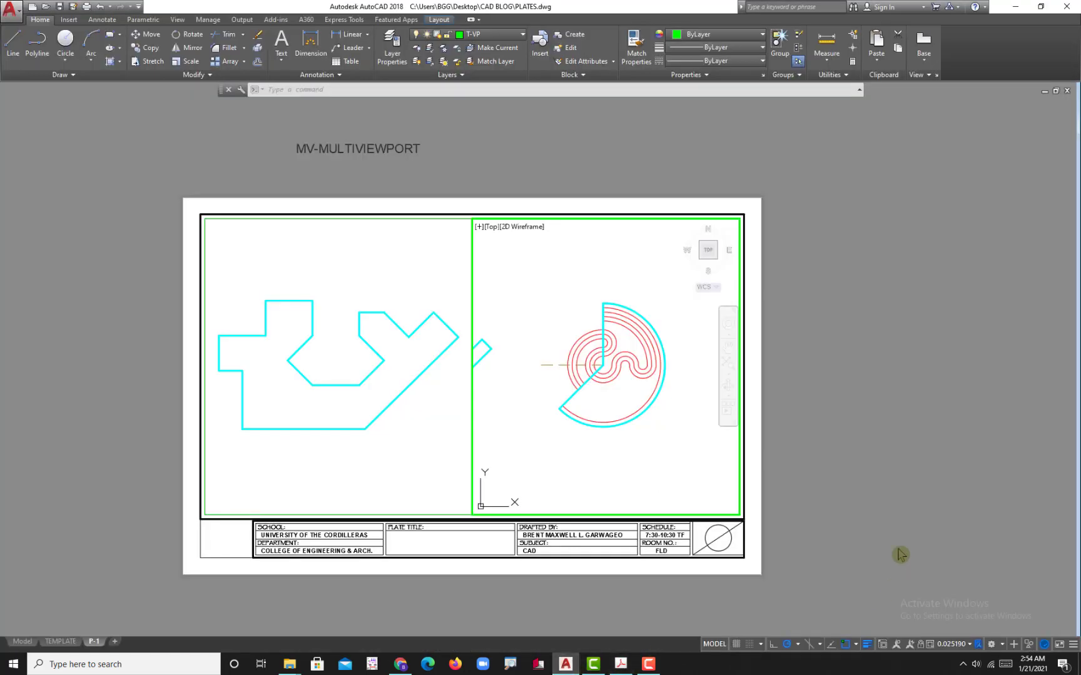
Add a custom drawing scale named 1:25, with 1 paper unit equal to 25 drawing units
click(970, 645)
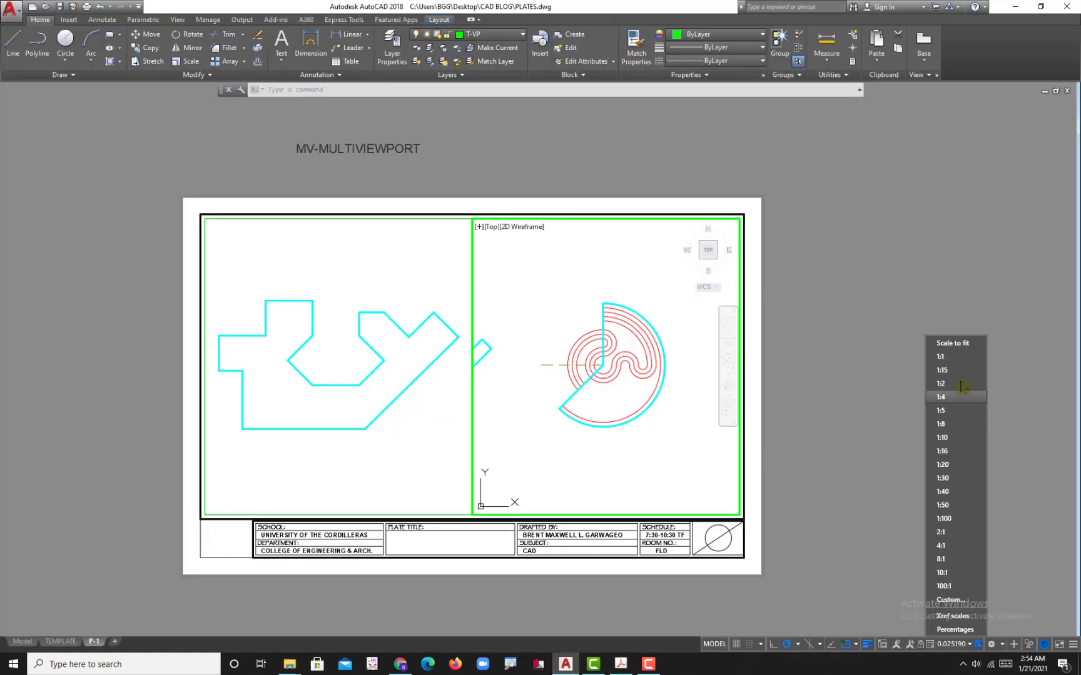
click(950, 600)
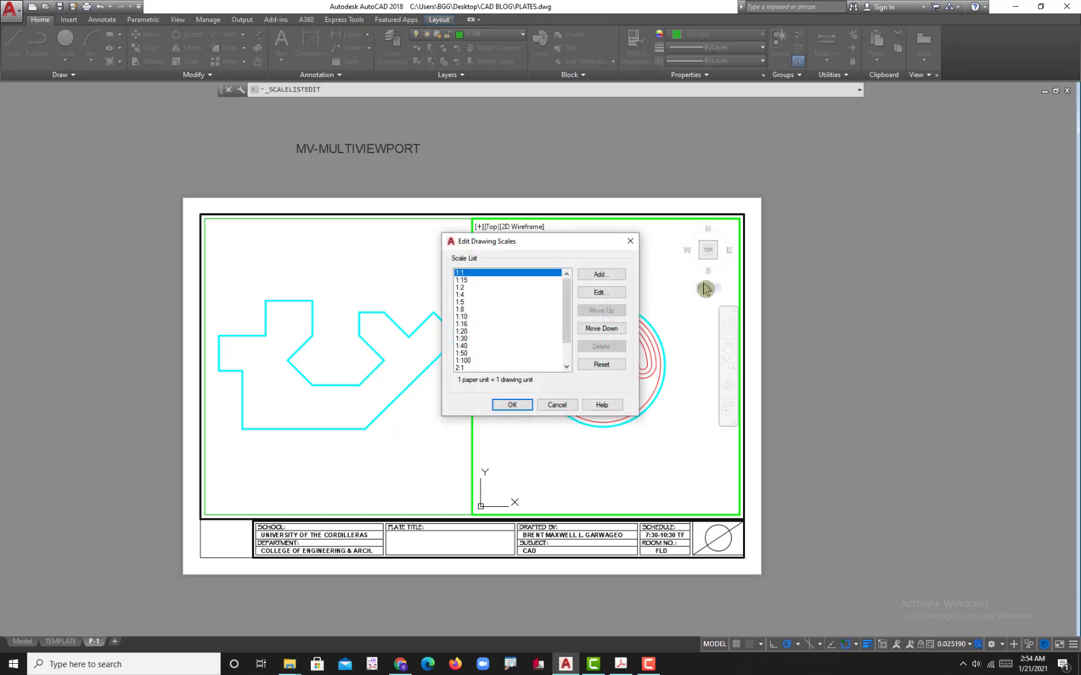
click(600, 276)
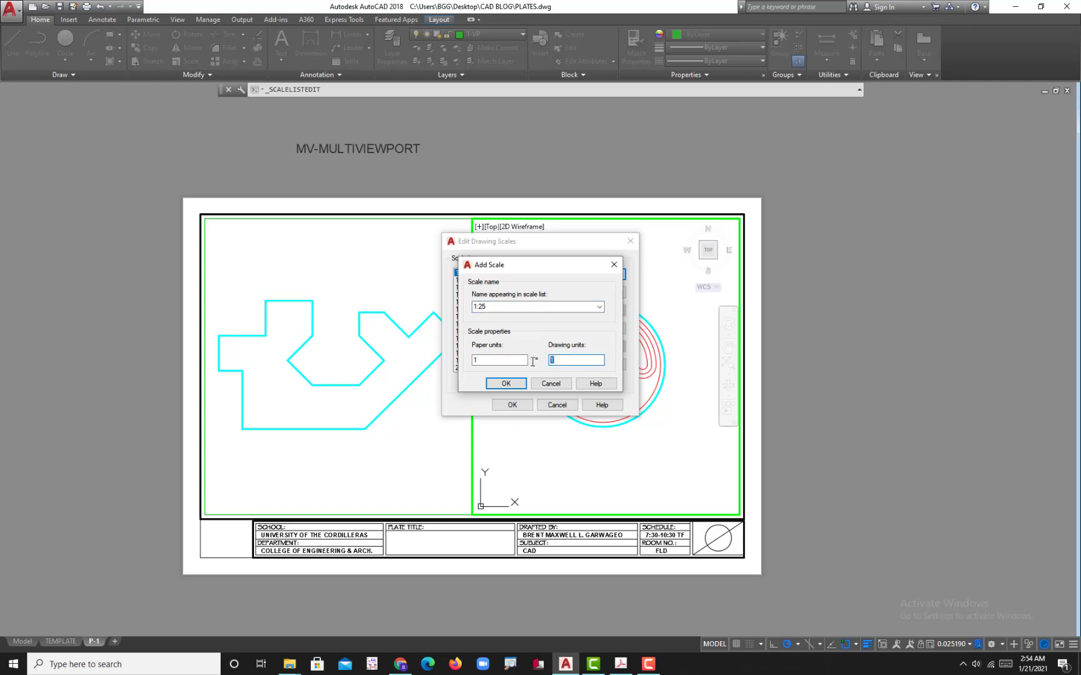
click(510, 383)
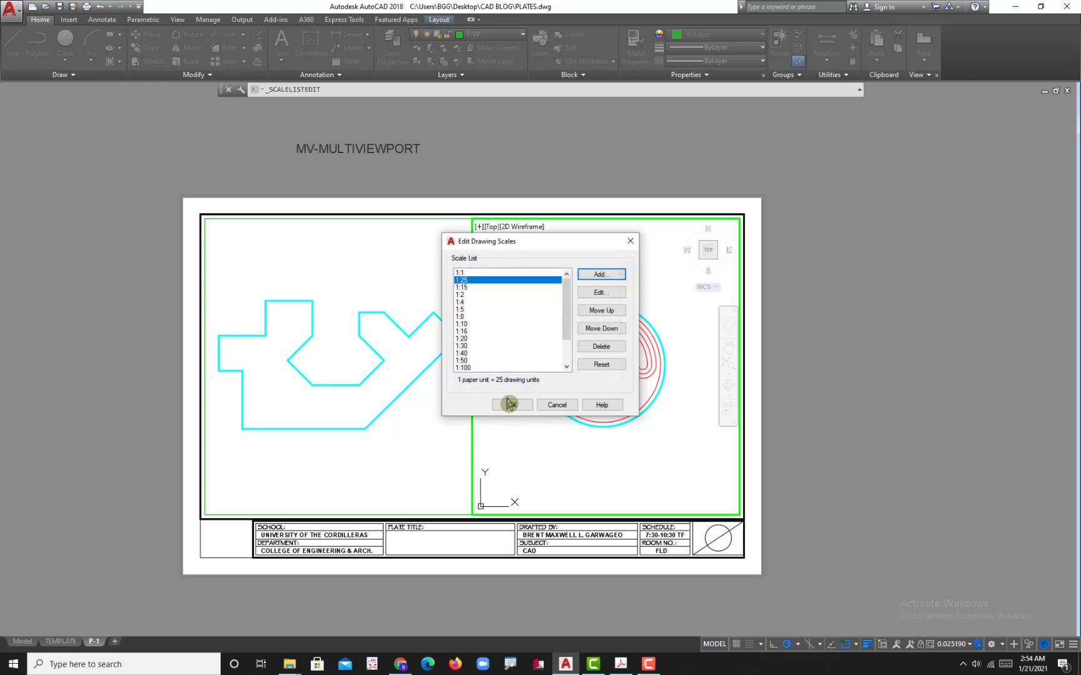
click(510, 405)
Set the right viewport's scale to 1:25 and return to paper space
click(975, 645)
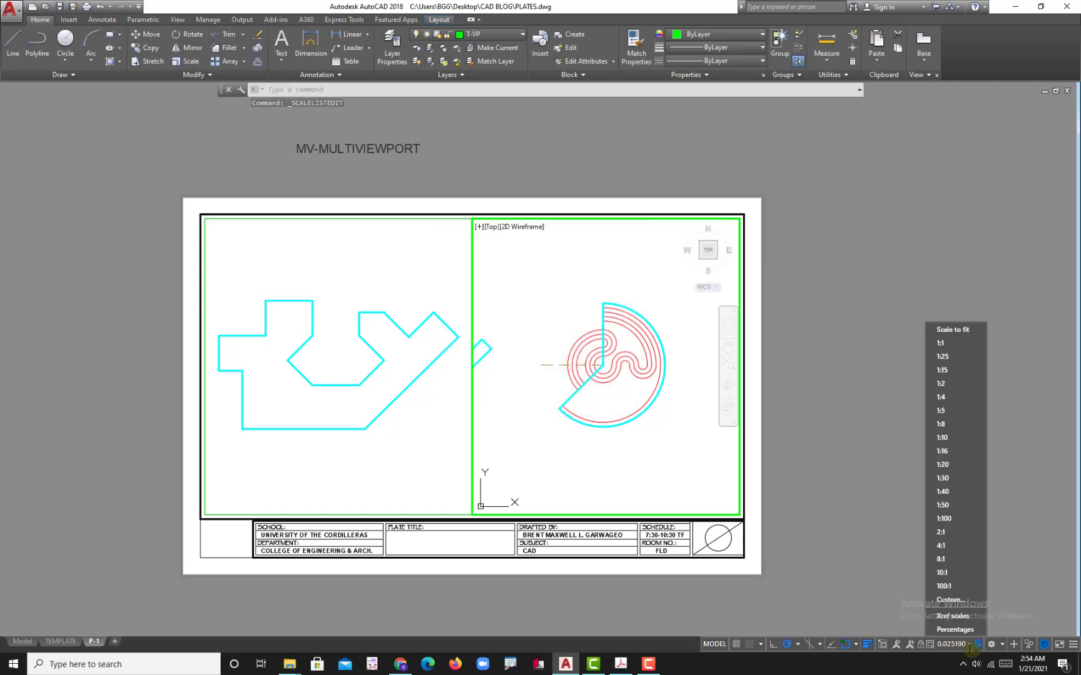
click(960, 368)
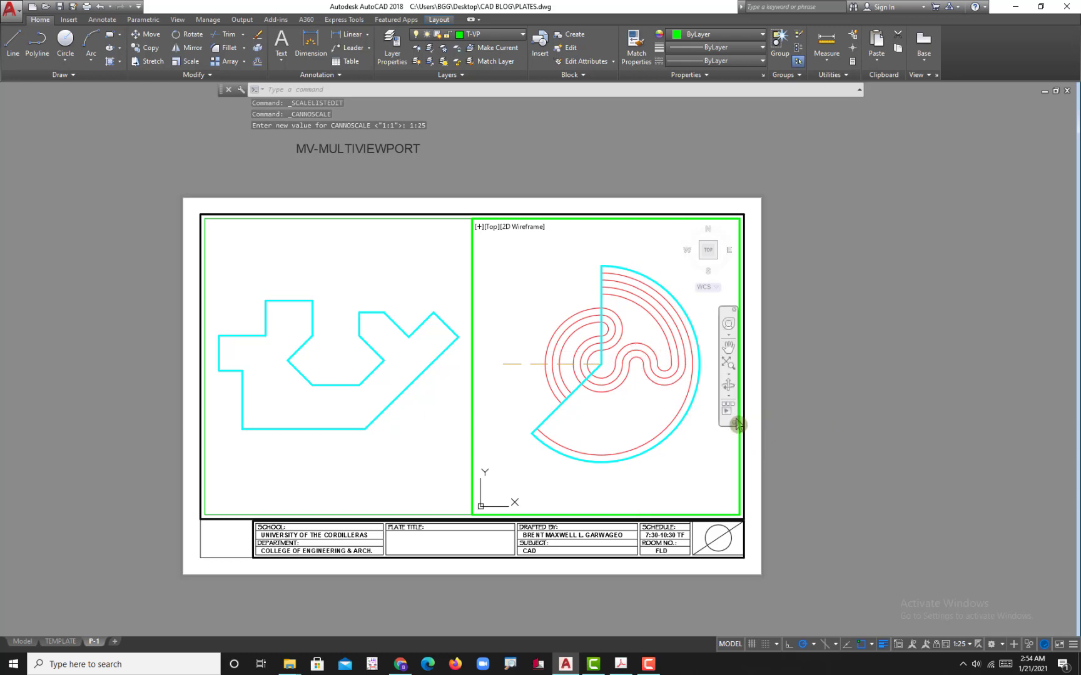
double_click(754, 425)
Compare the circular plan on the sheet with its reference plate in Adobe Acrobat, and return to AutoCAD
middle_drag(608, 397, 664, 336)
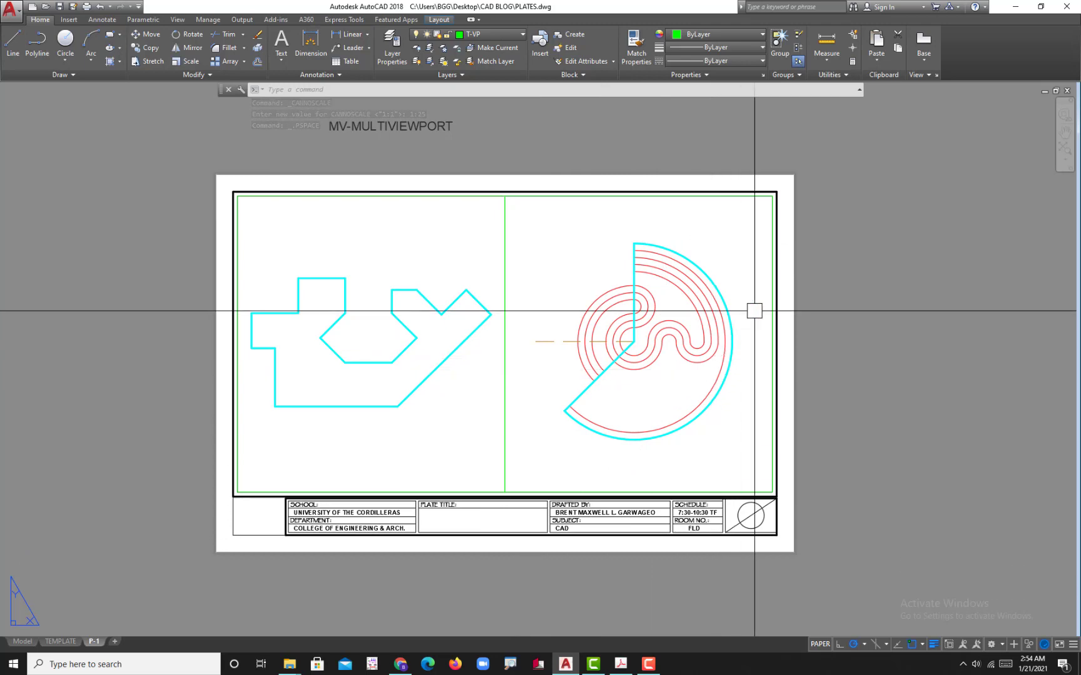
middle_drag(641, 385, 575, 385)
click(626, 670)
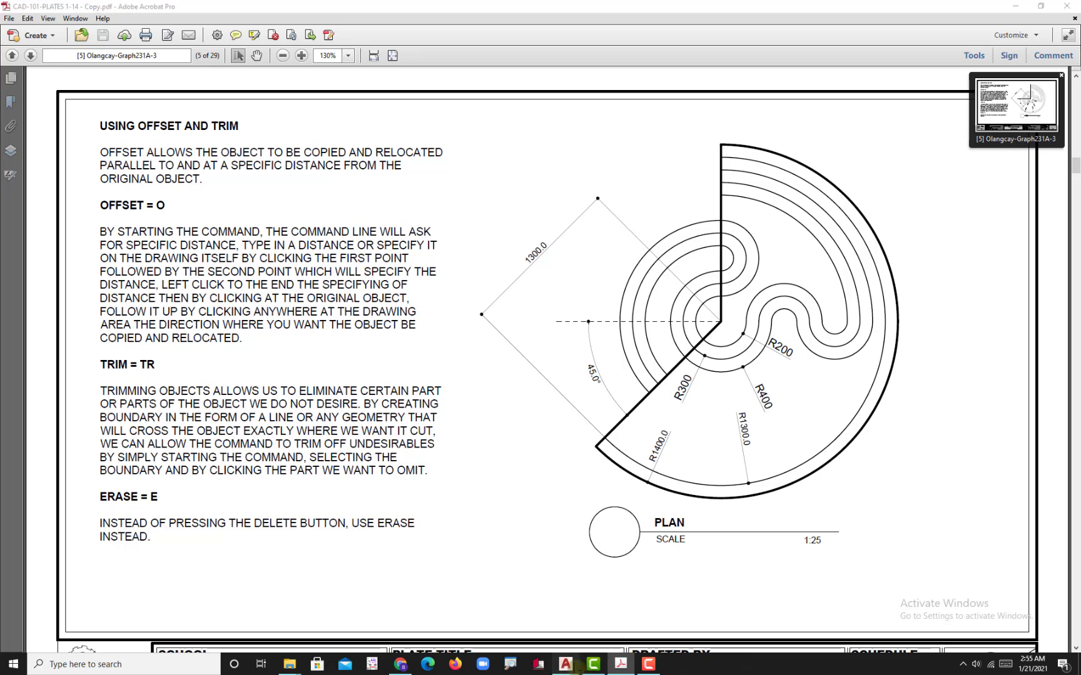
click(565, 664)
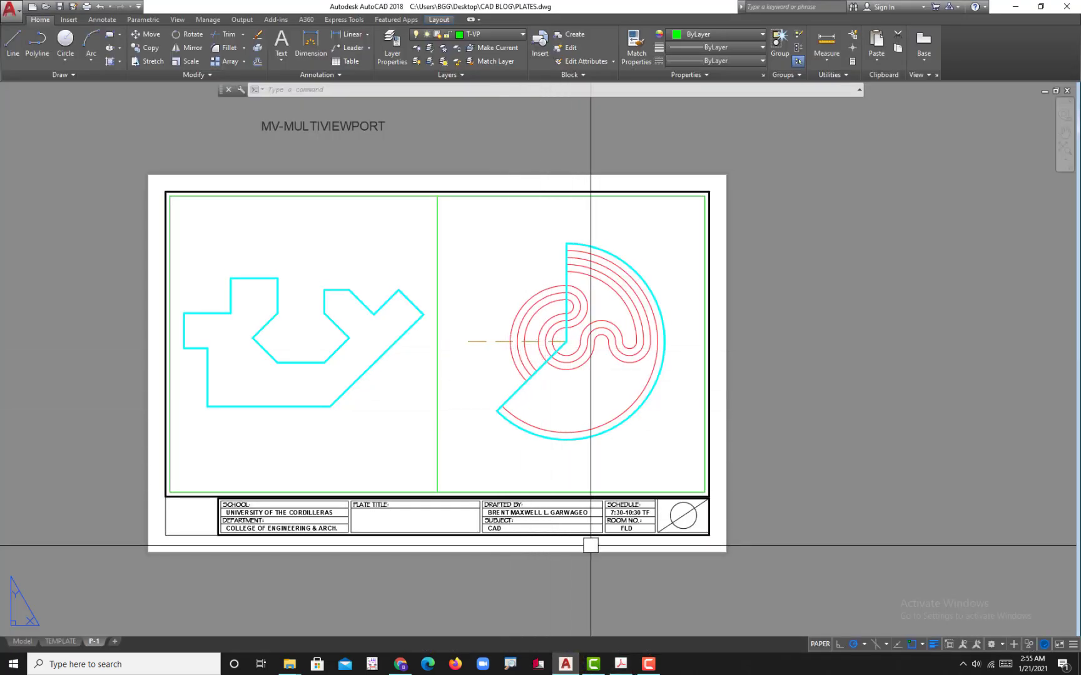
Add a second line reading "LT-LINETYPE SCALE" to the MV-MULTIVIEWPORT note above the sheet
scroll(455, 147, up, 4)
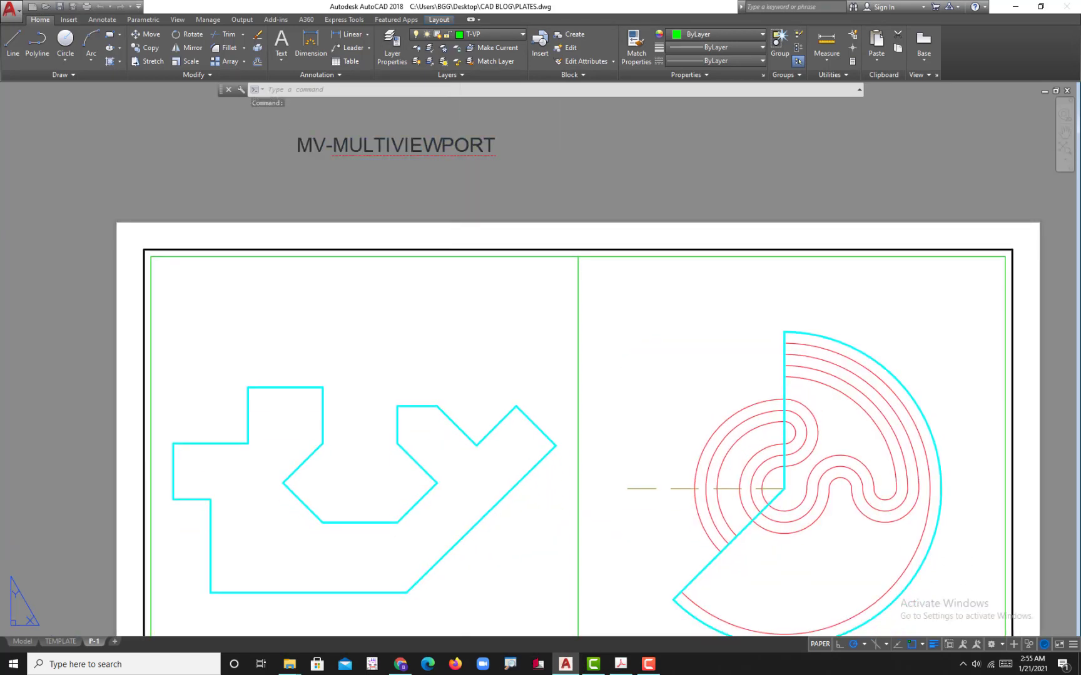
double_click(483, 147)
key(Return)
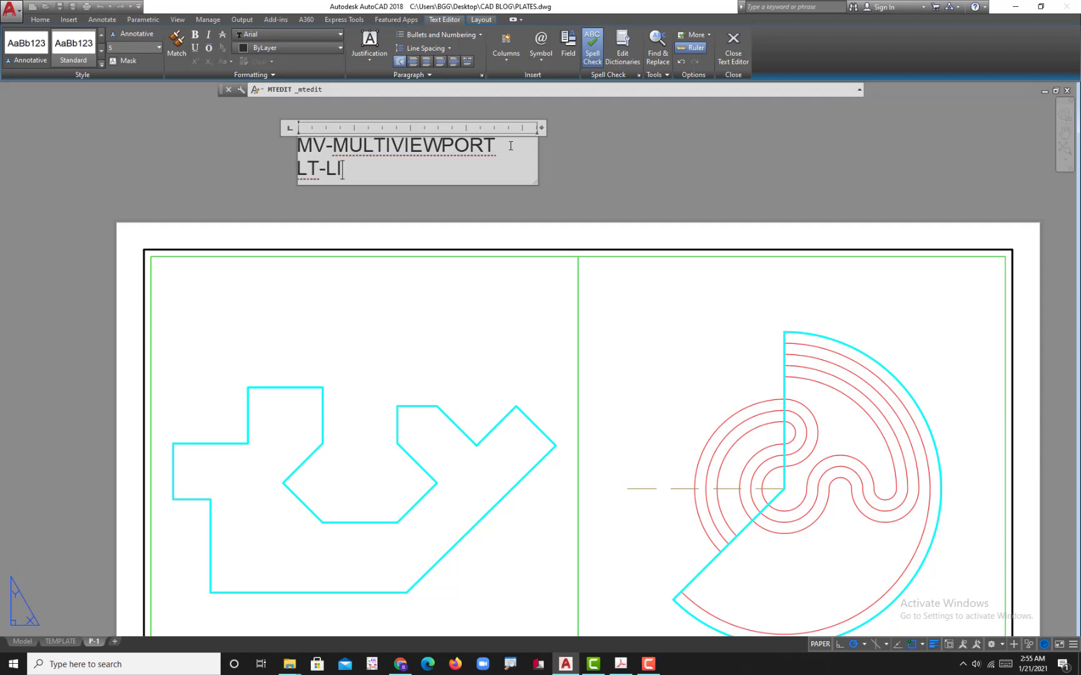
text(LT-LINETYPE)
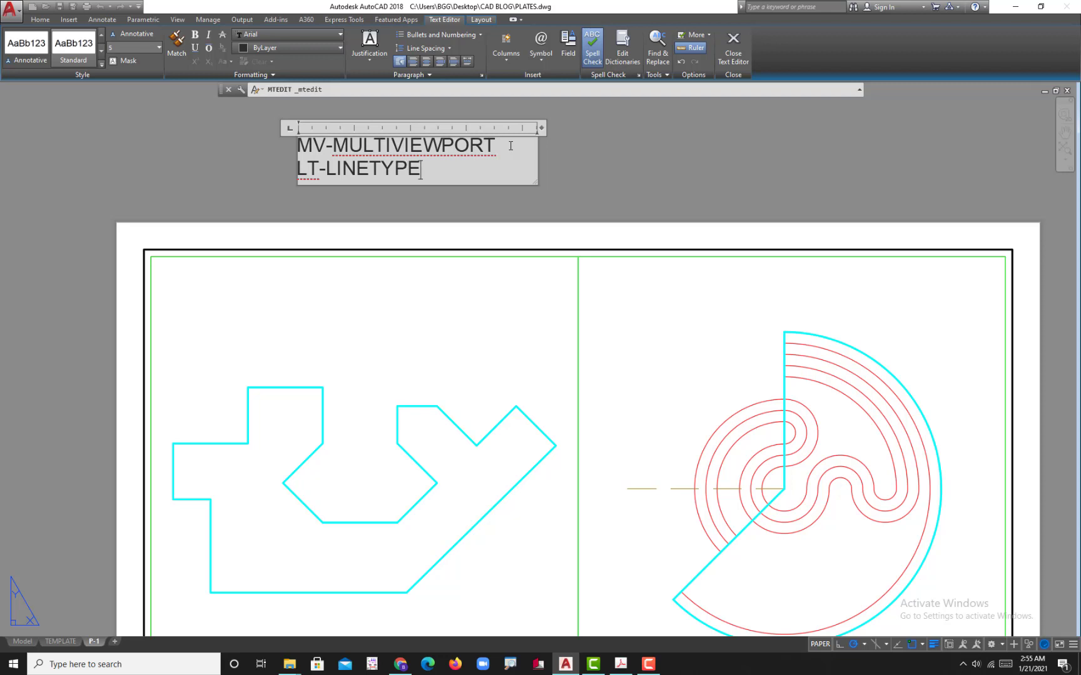
text( SCALE)
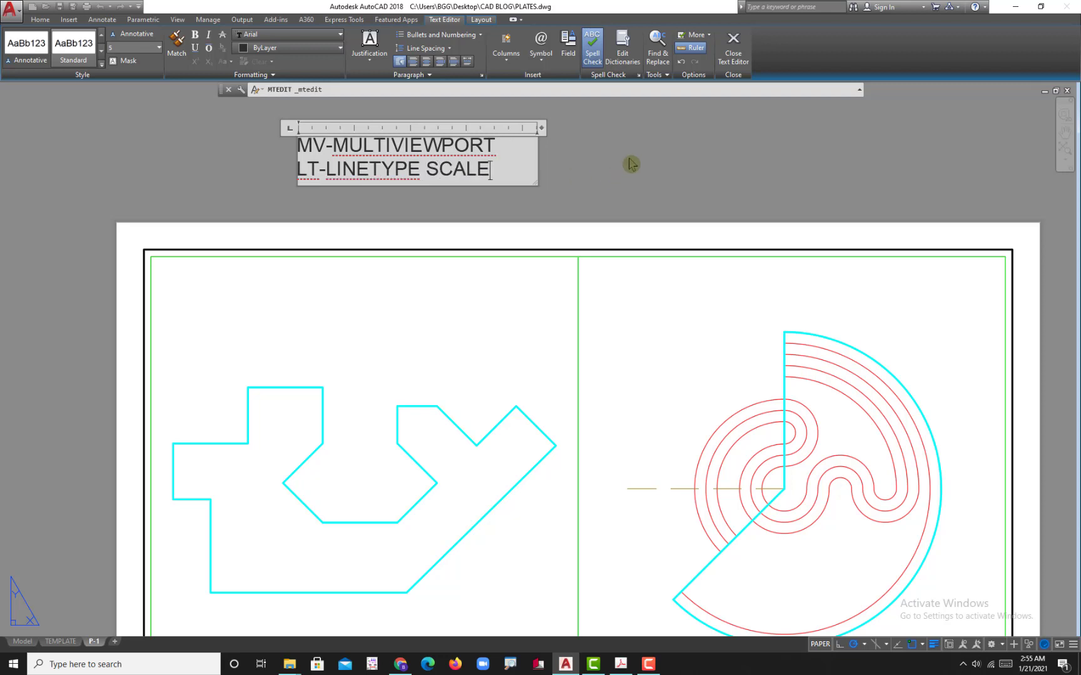
click(629, 159)
middle_drag(710, 418, 562, 217)
scroll(561, 317, down, 2)
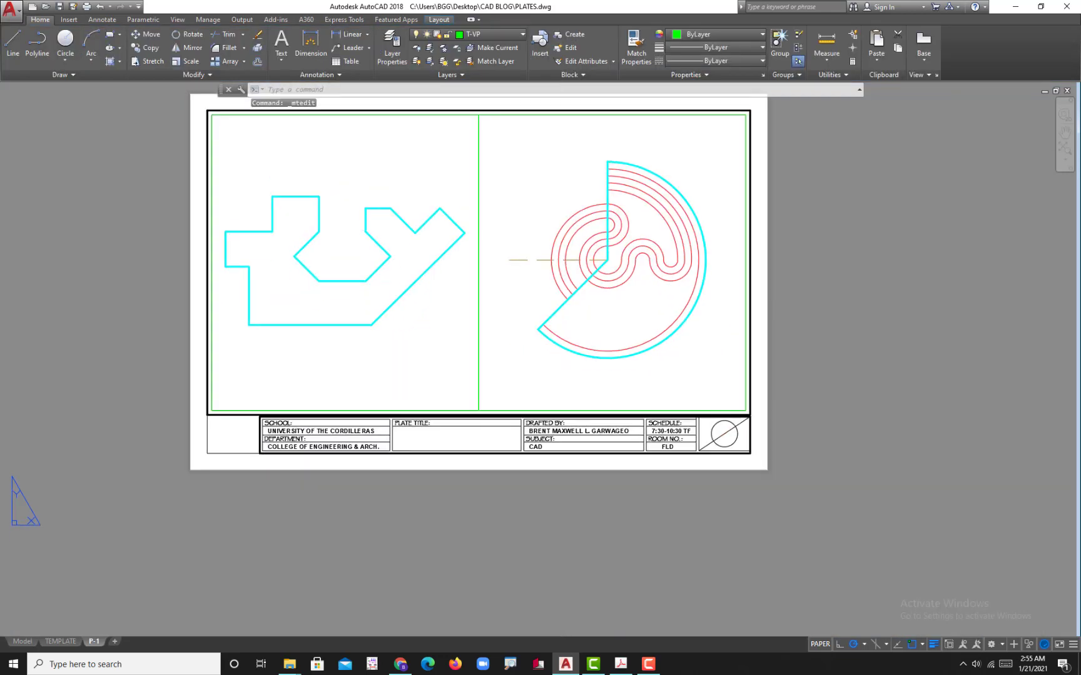
double_click(693, 355)
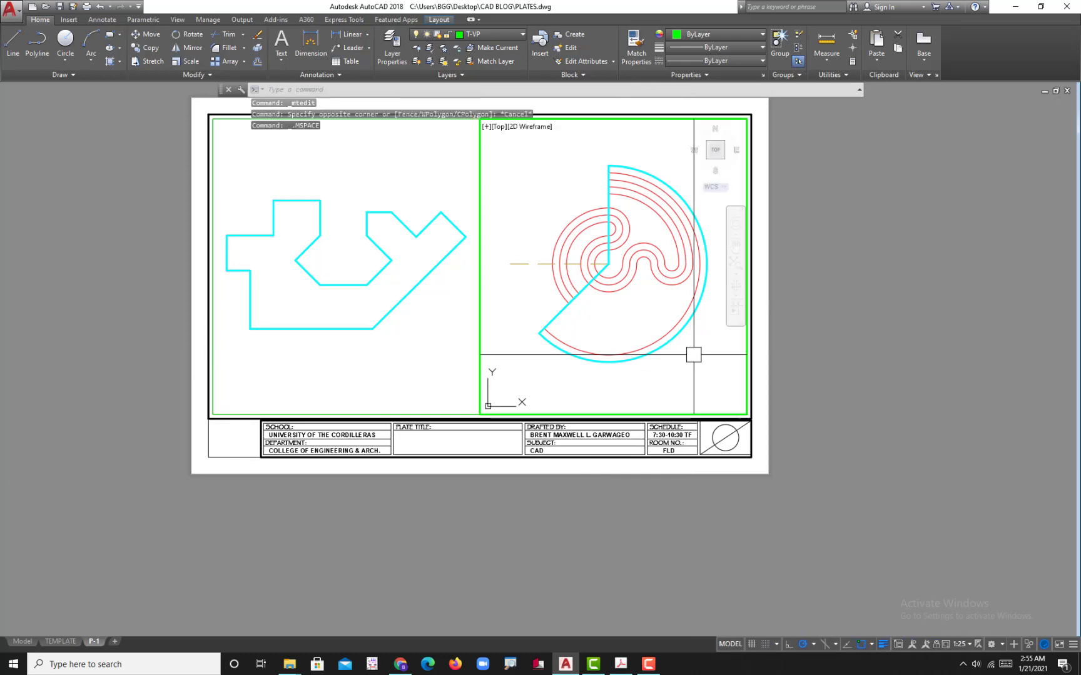
text(LT)
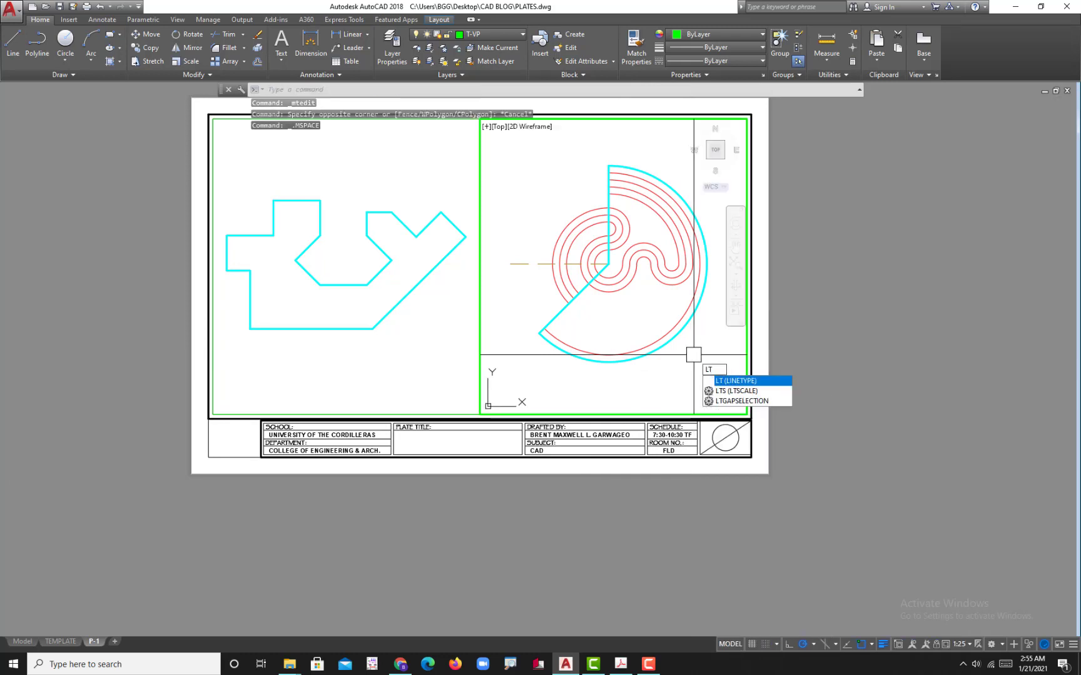
key(Return)
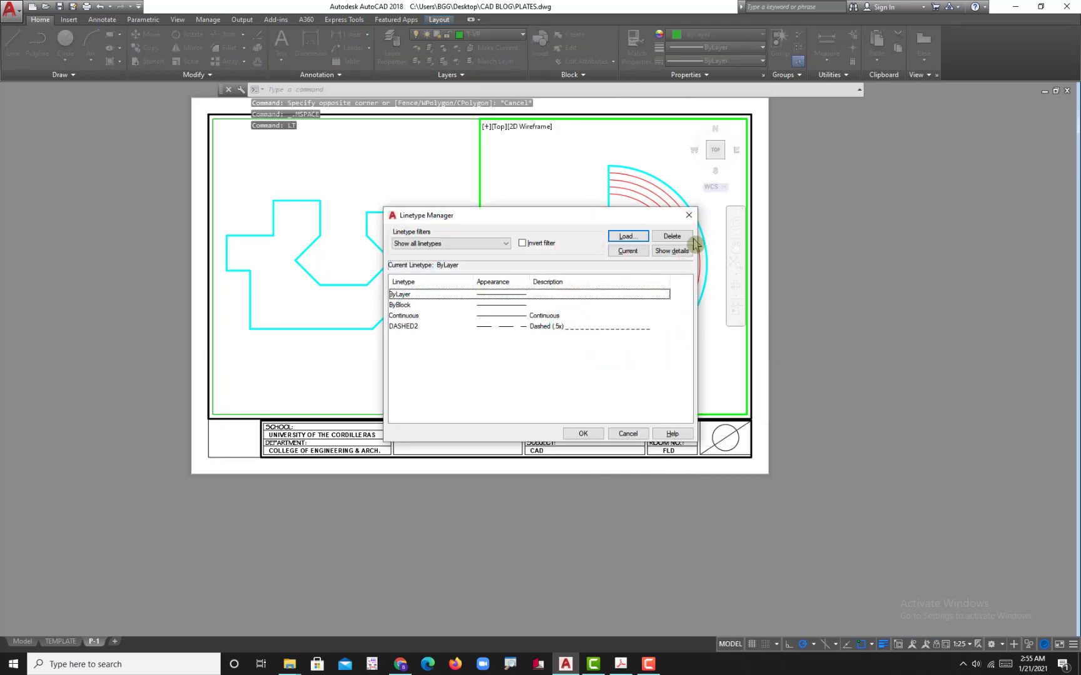
click(688, 215)
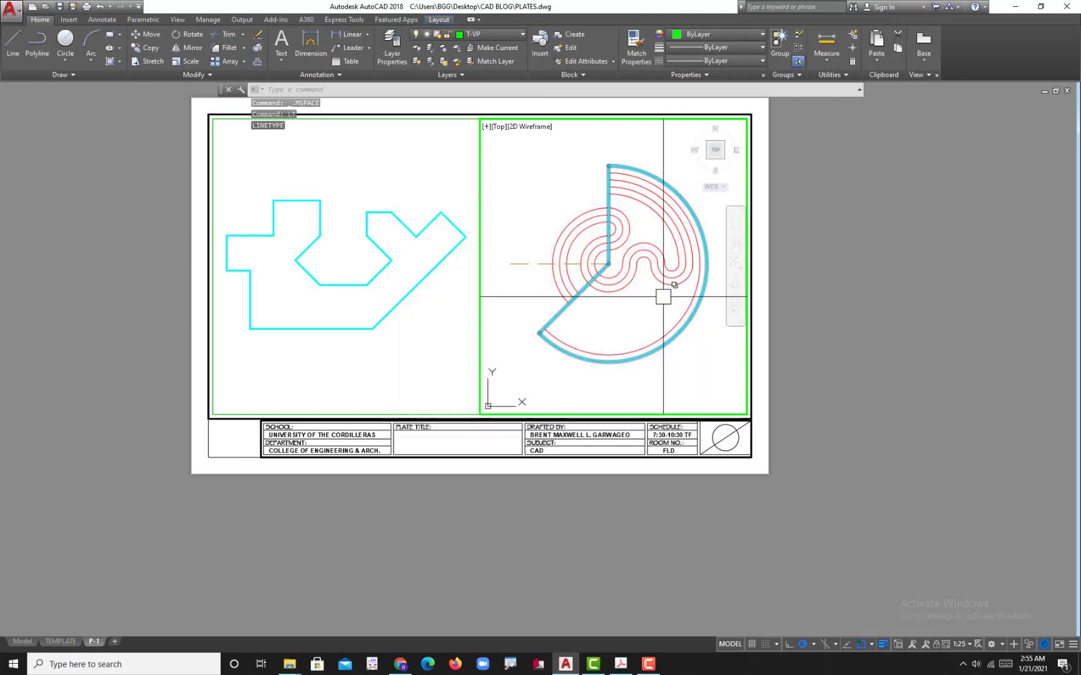
double_click(796, 374)
Correct the abbreviation in the note's second line so it reads "LTS-LINETYPE SCALE"
middle_drag(797, 316, 803, 483)
scroll(362, 274, up, 4)
double_click(348, 162)
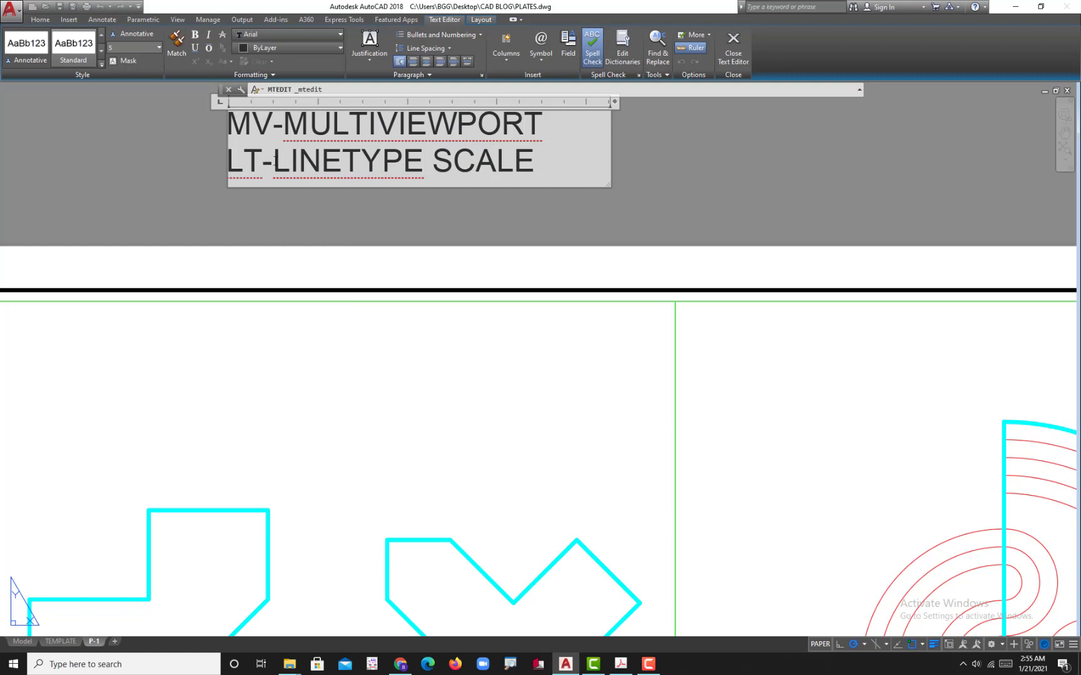
text(S)
click(606, 206)
Switch from the P-1 layout to the Model drawing space, with both plate drawings in view
scroll(607, 213, down, 2)
middle_drag(707, 329, 479, 153)
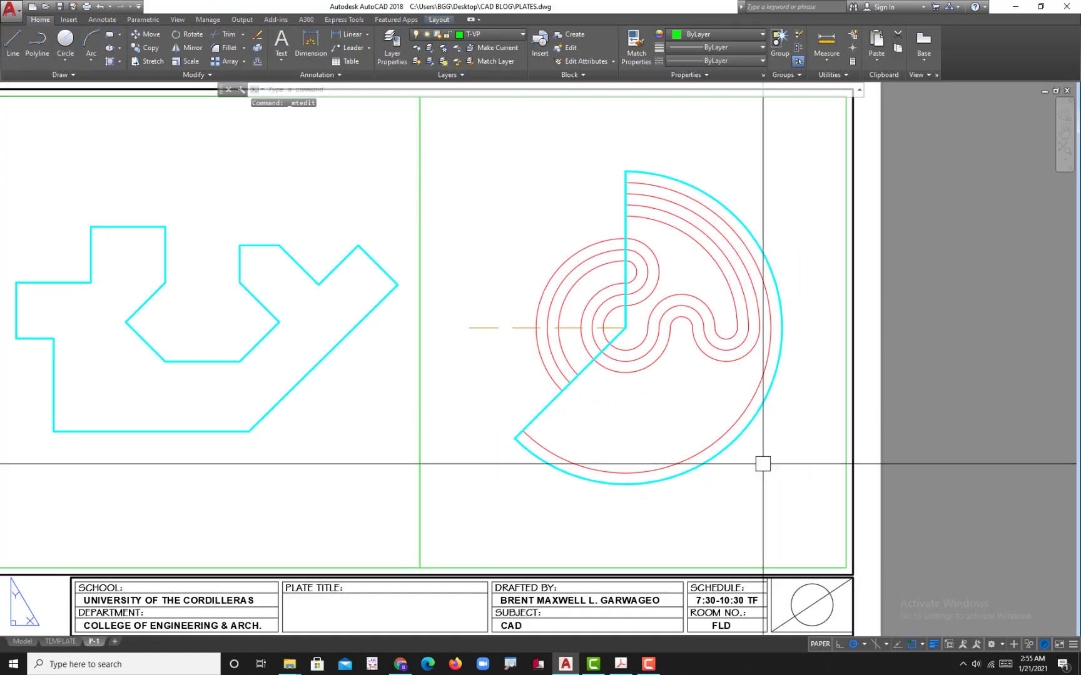
middle_drag(762, 464, 759, 466)
click(27, 642)
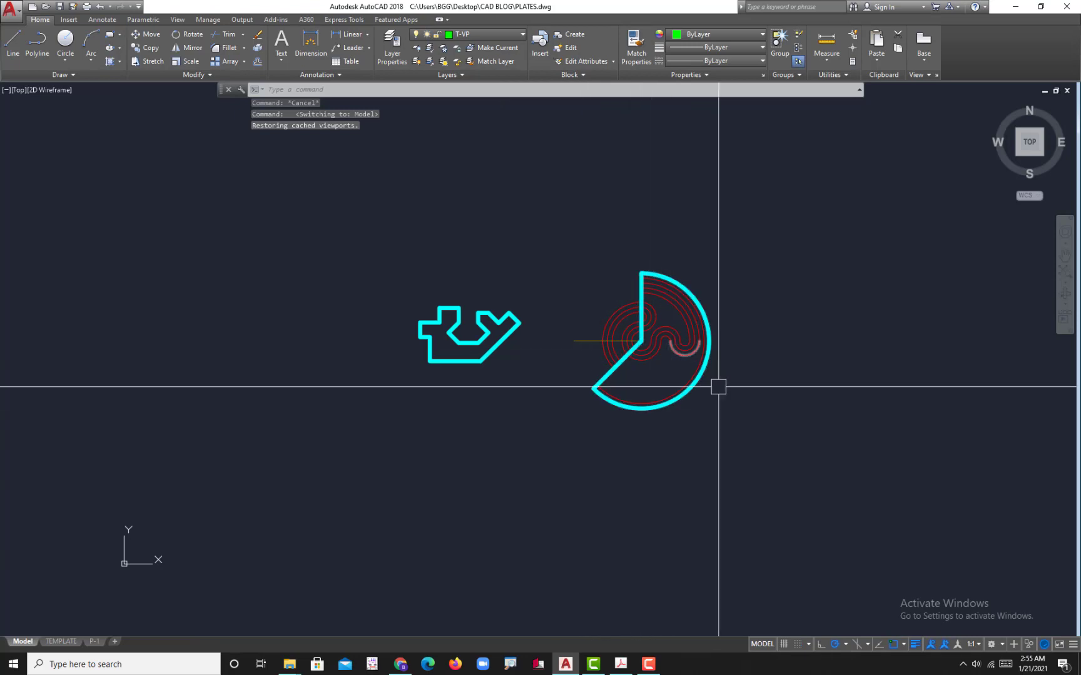
scroll(391, 512, down, 2)
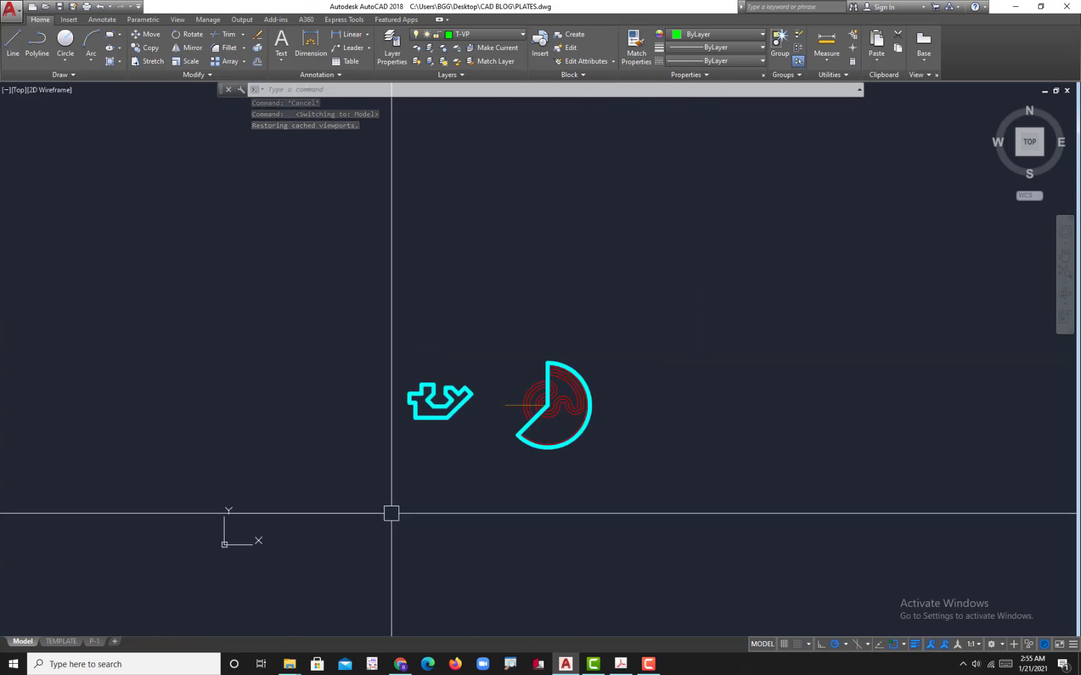
scroll(333, 515, up, 2)
middle_drag(523, 446, 481, 463)
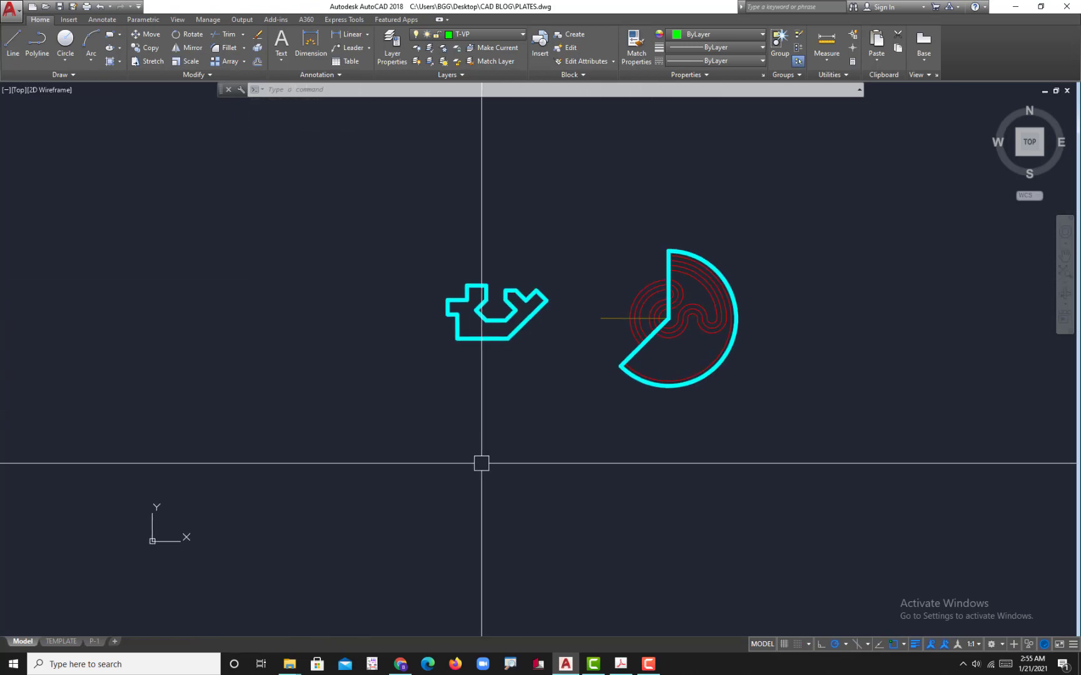
Draw a rectangle 330 long and 216 wide by dimensions, below the angular cyan outline
key(Return)
click(451, 434)
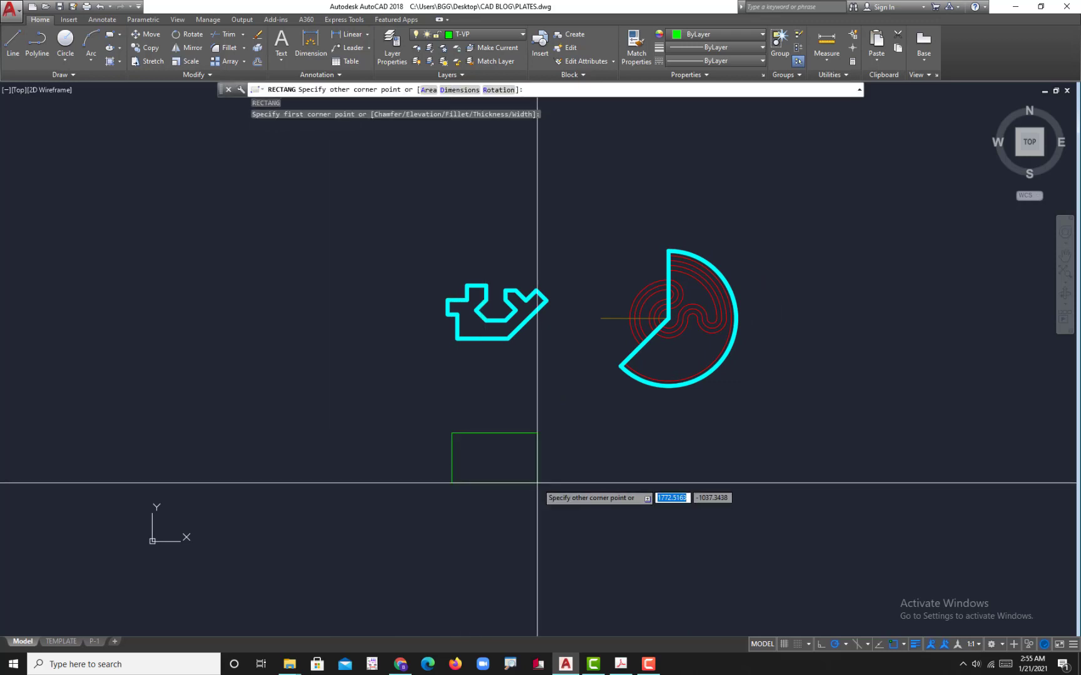
text(D)
key(Return)
text(330)
key(Return)
text(21)
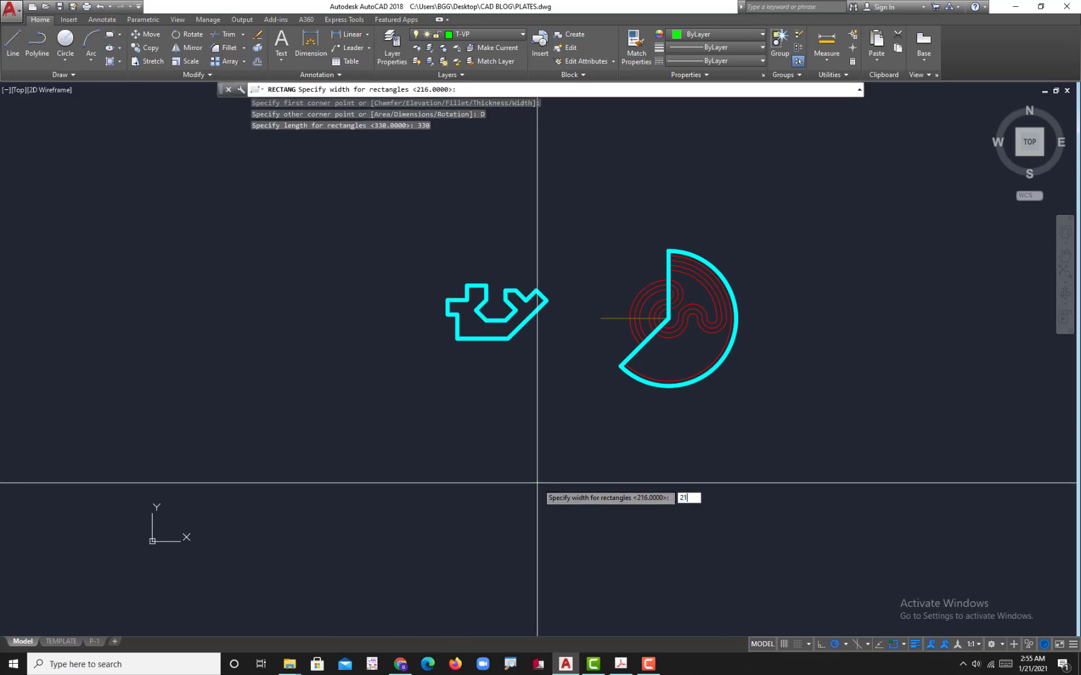
text(6)
key(Return)
scroll(524, 429, up, 2)
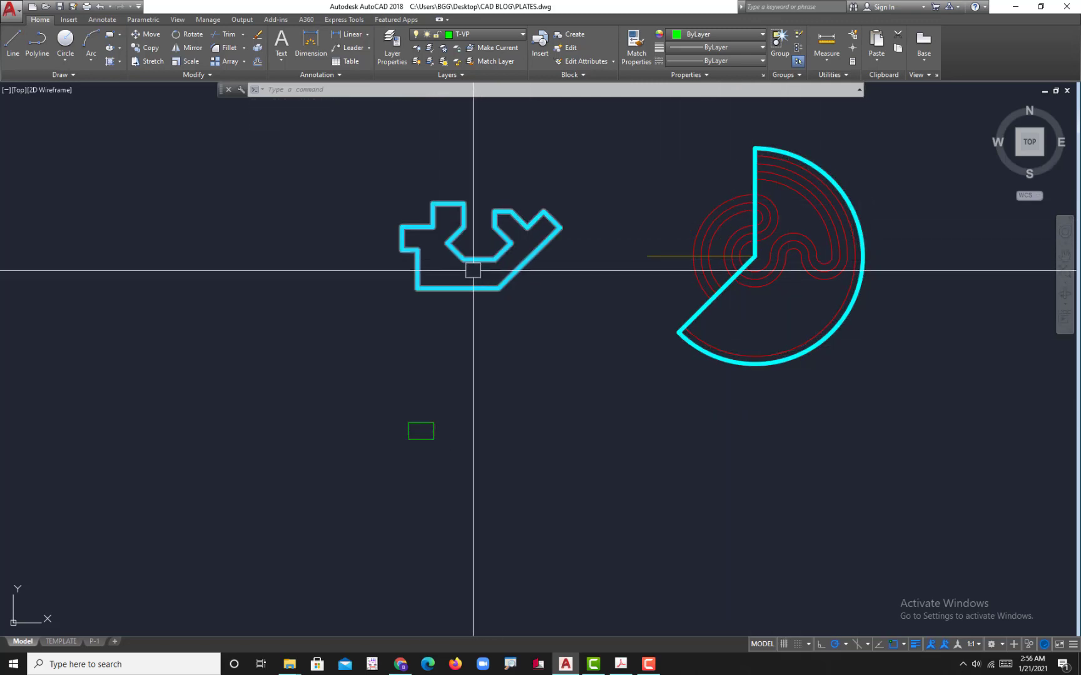
Return to the P-1 layout and inspect the two viewports on the sheet
click(93, 641)
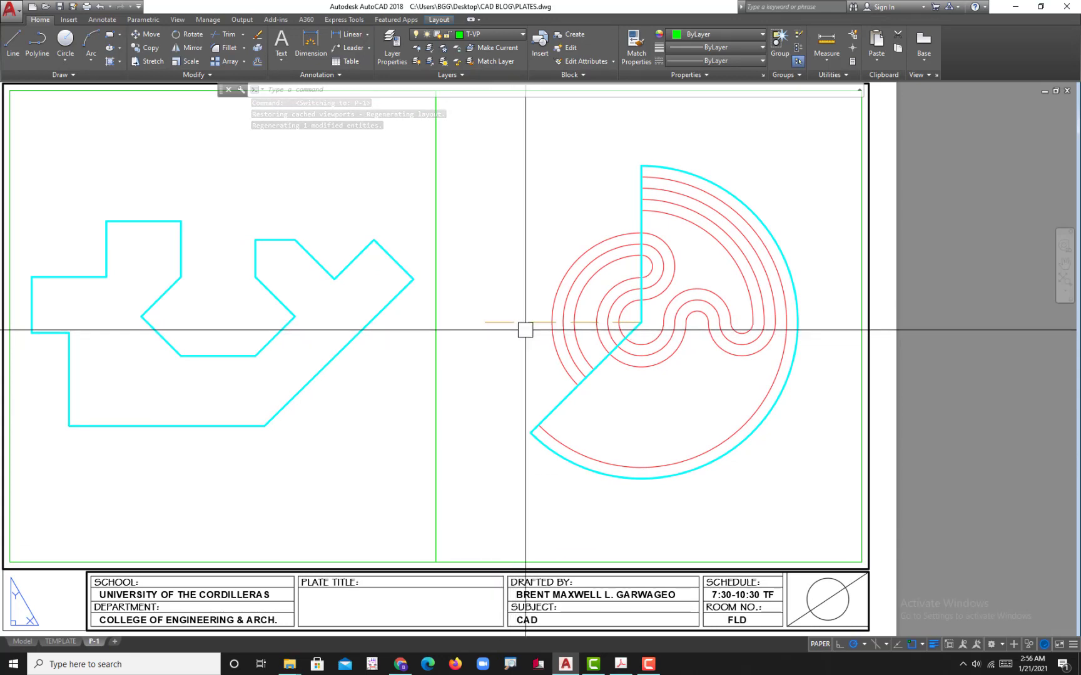
scroll(526, 475, down, 3)
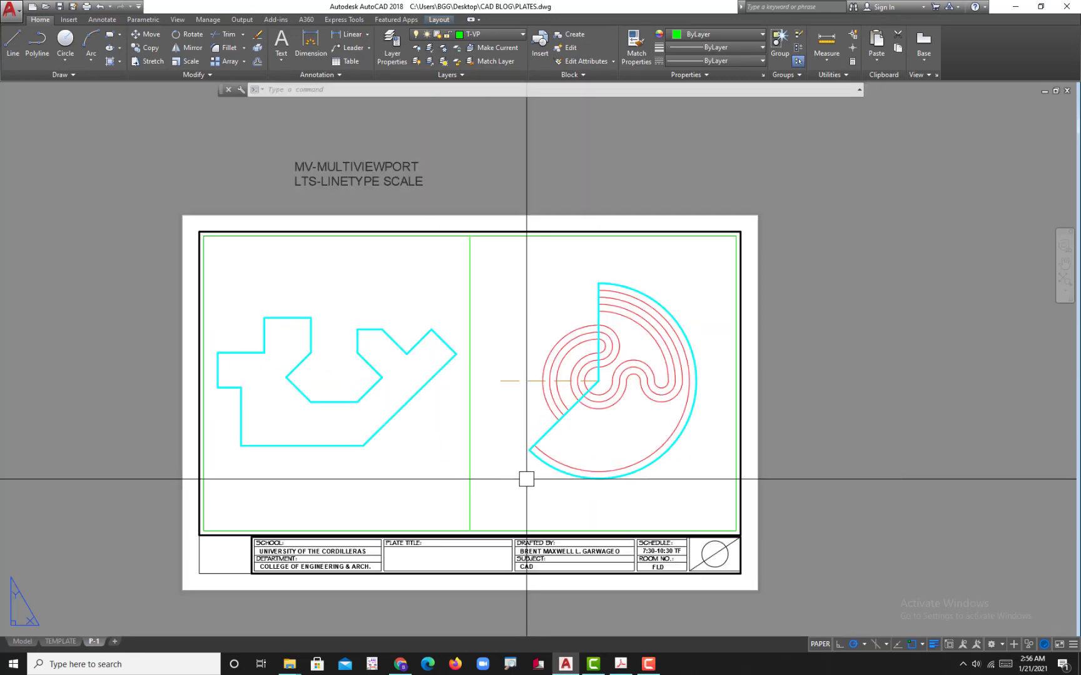
scroll(542, 456, up, 3)
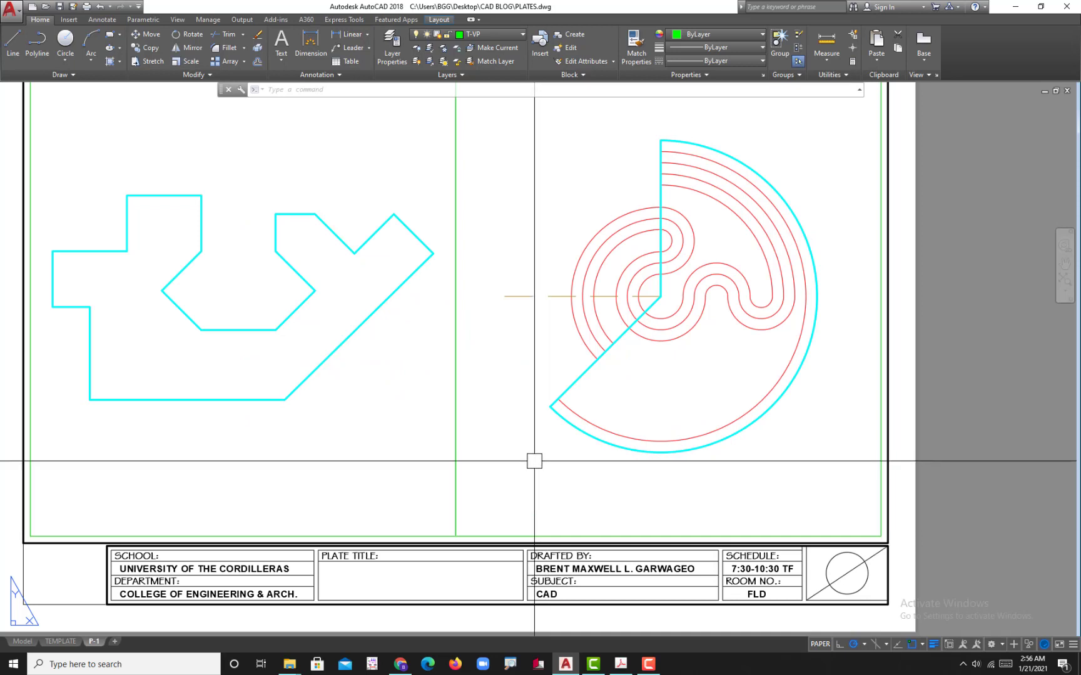
Activate the 1:25 viewport with the circular plate and set the global linetype scale factor to 0.1
click(546, 448)
double_click(534, 461)
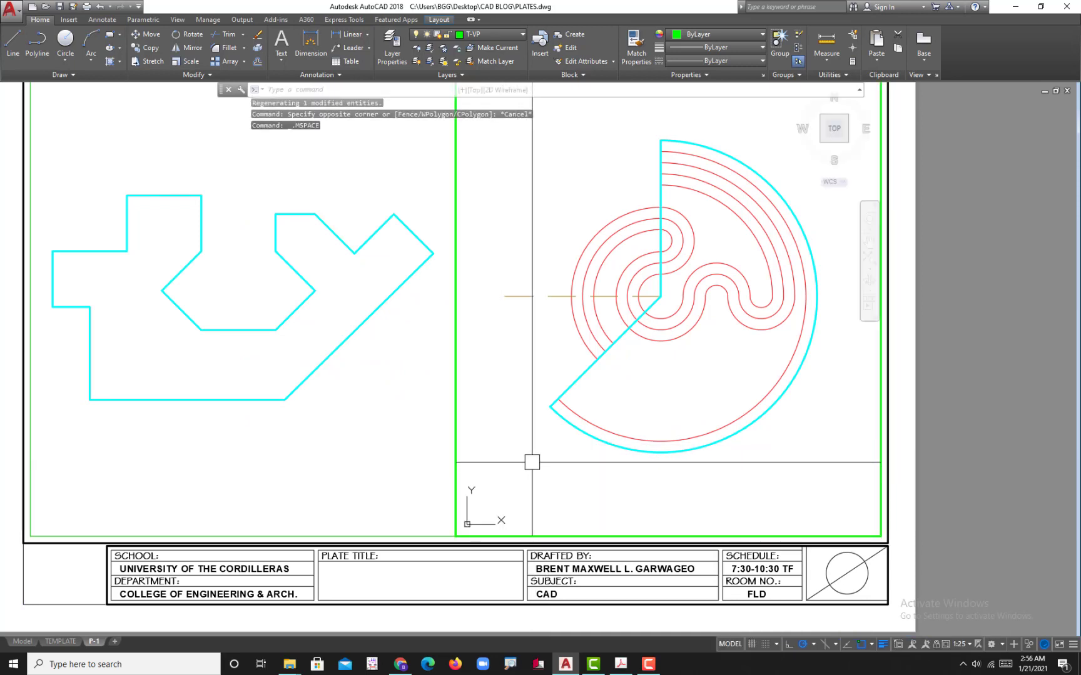
text(L)
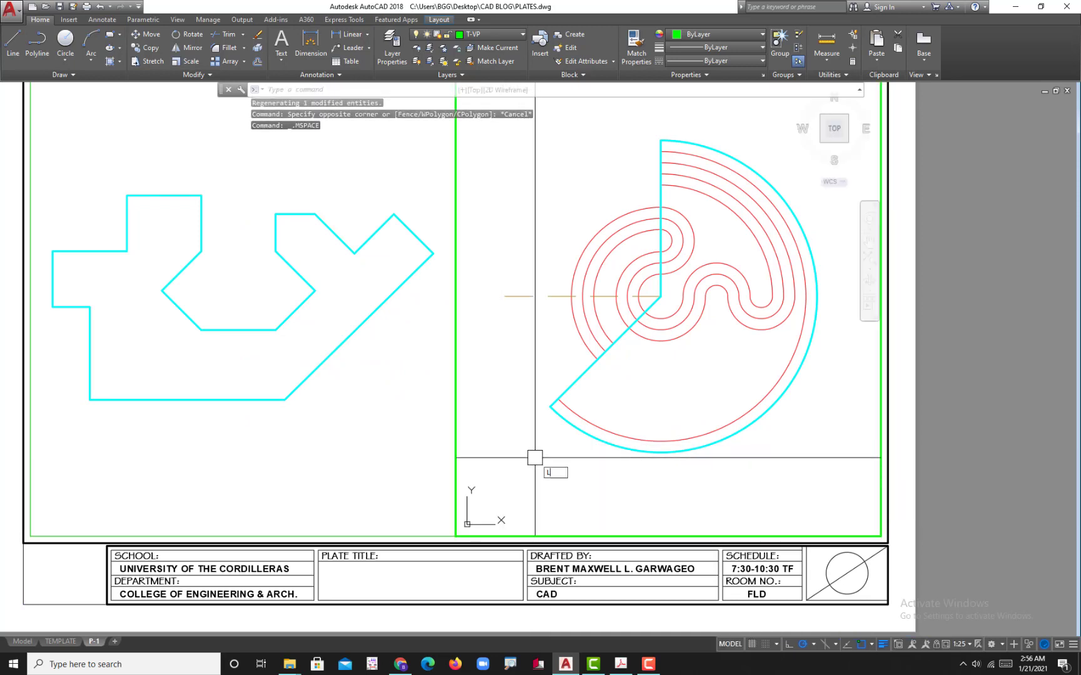
text(TS)
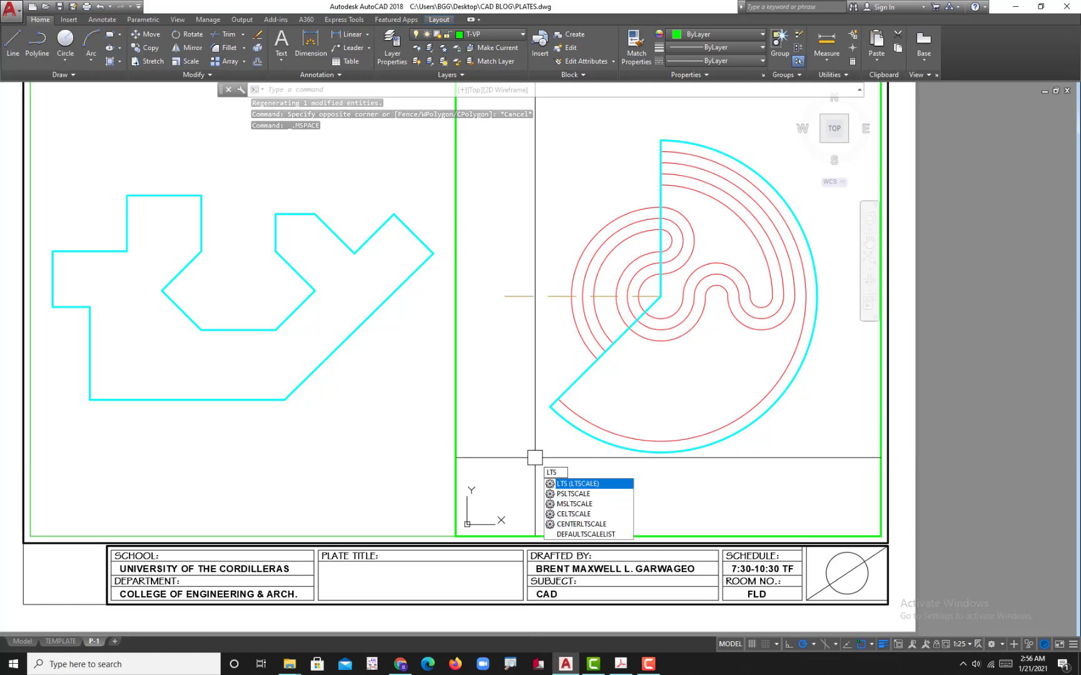
key(Return)
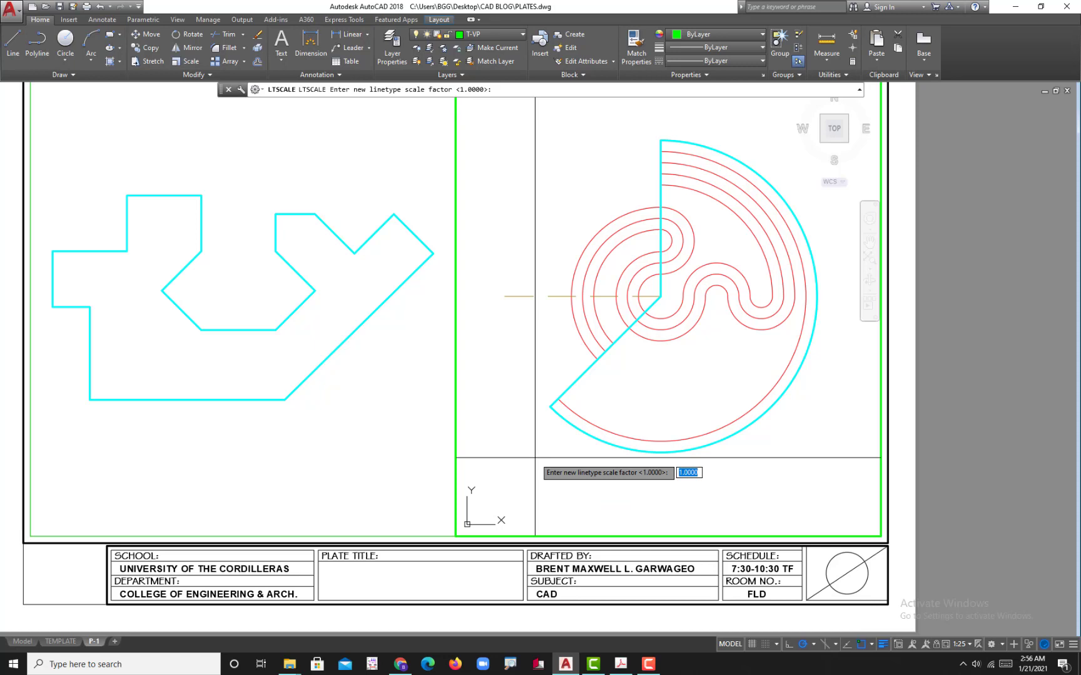
text(0.1)
key(Return)
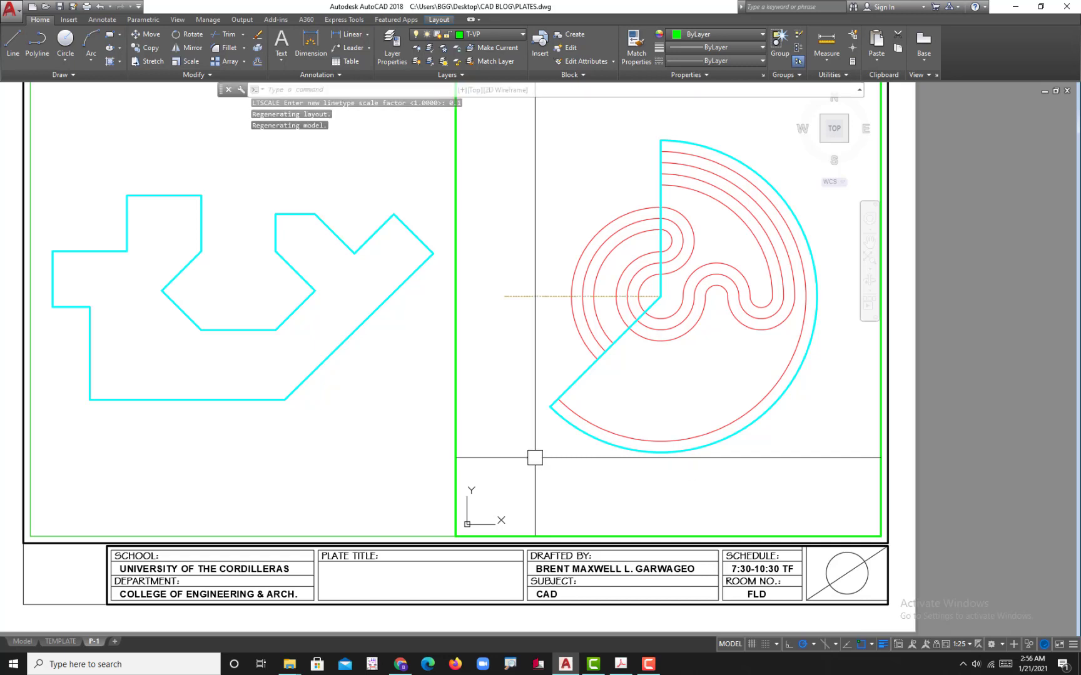
Set the linetype scale factor to 0.5 and compare the dashed line with the offset-and-trim plate in the reference PDF
key(Return)
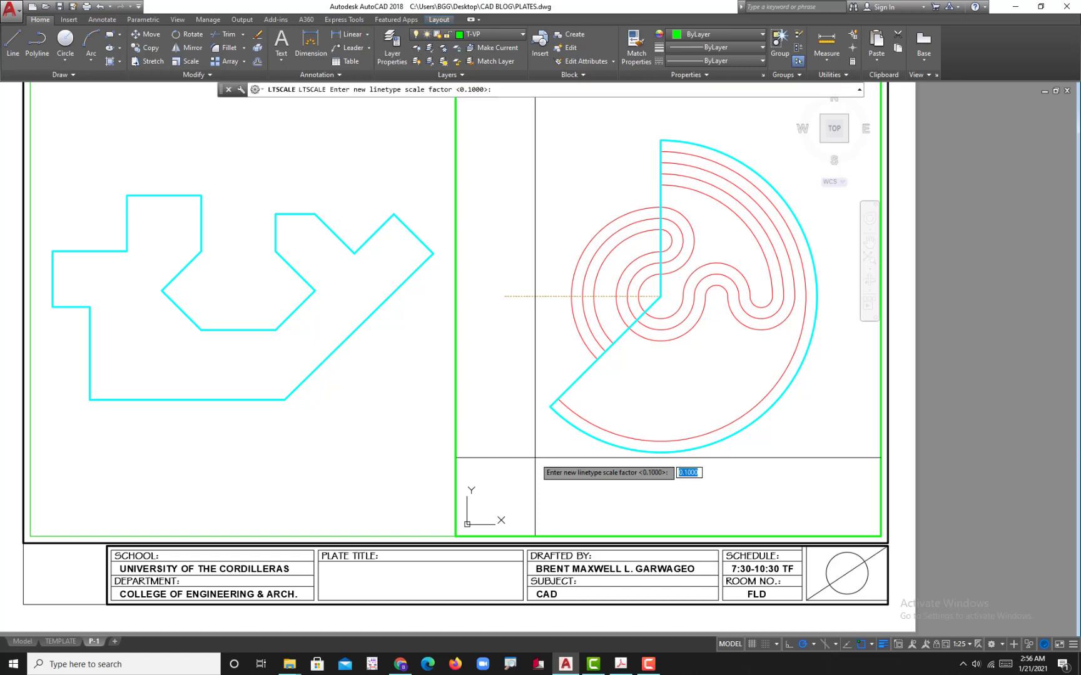
key(Return)
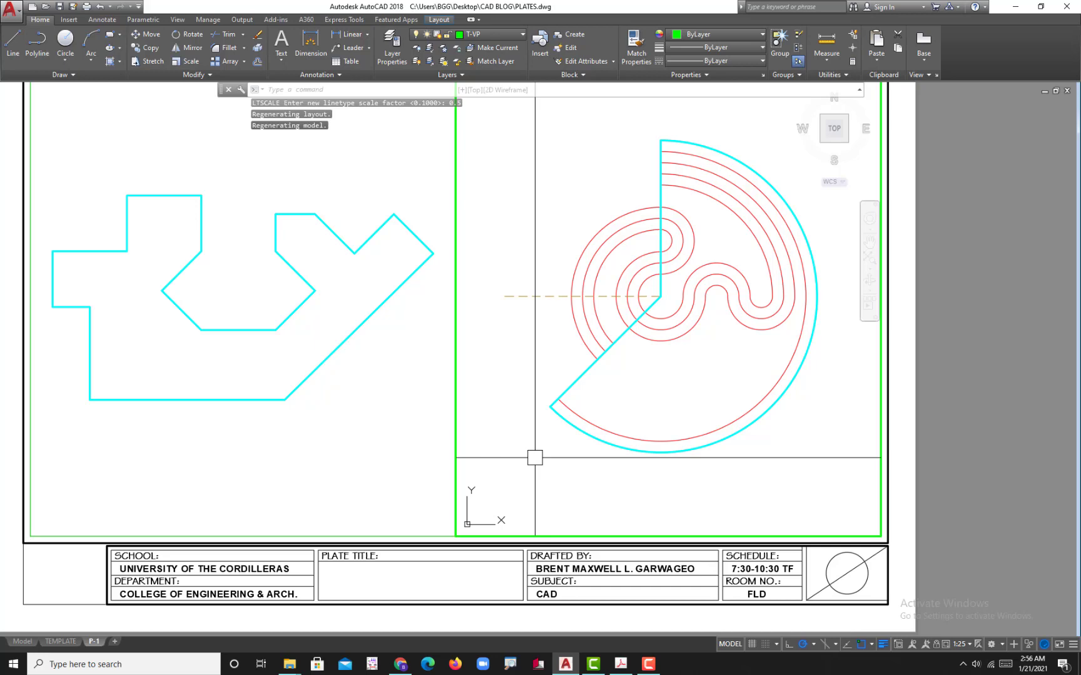
click(621, 664)
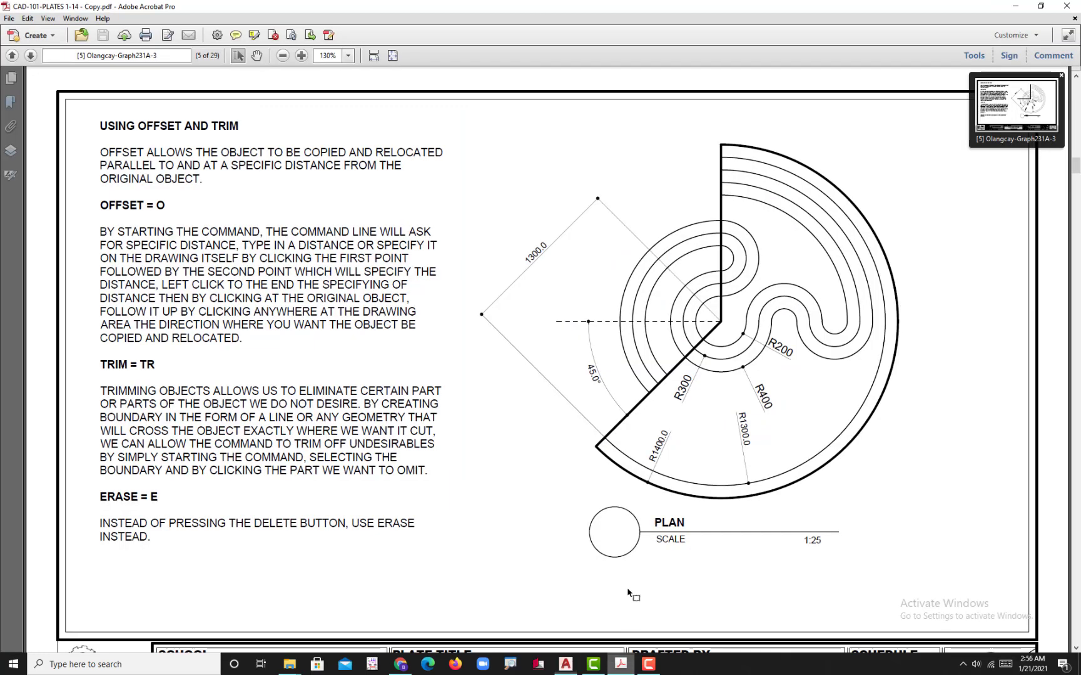
click(1015, 6)
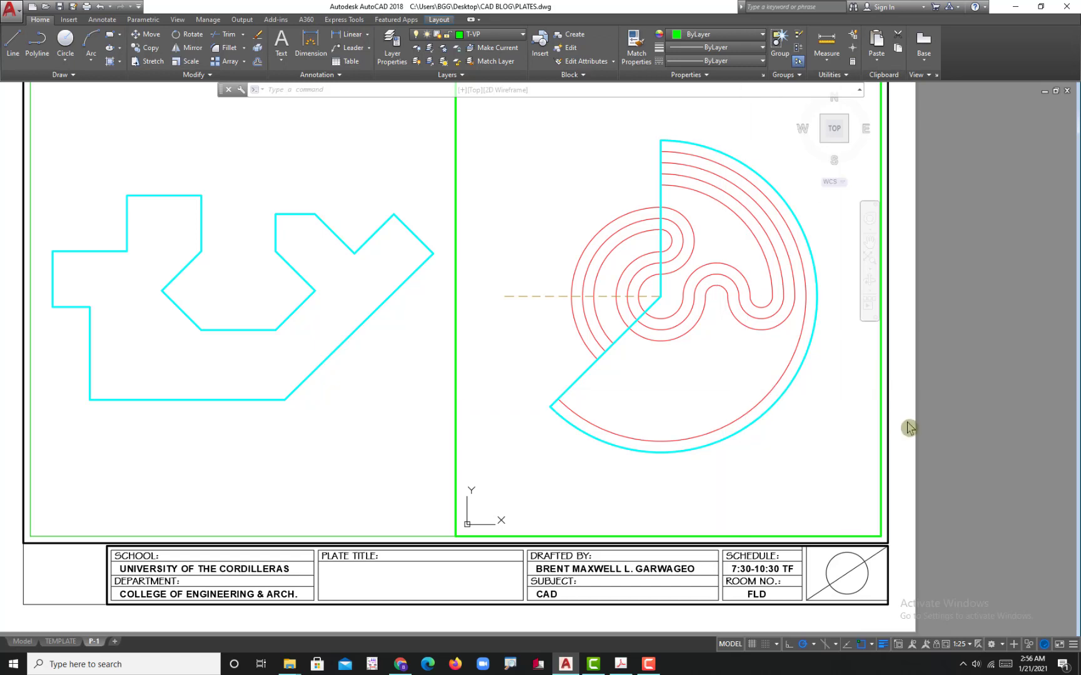
Set the global linetype scale factor to 0.3 and return to paper space with the whole P-1 sheet in view
text(lts)
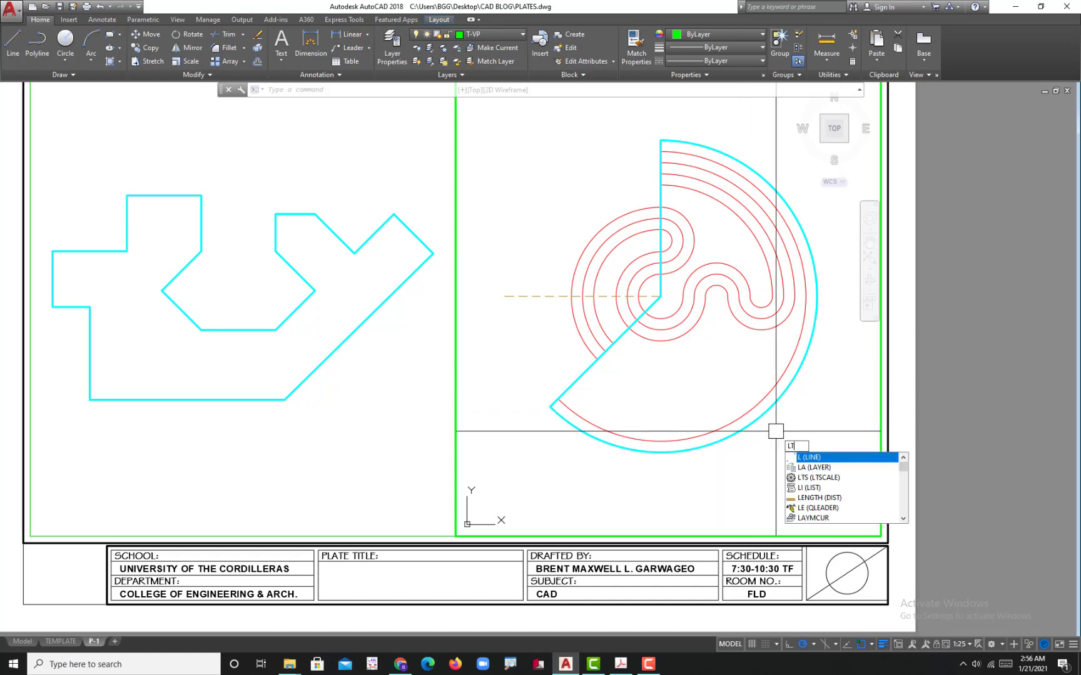
key(Return)
text(0.3)
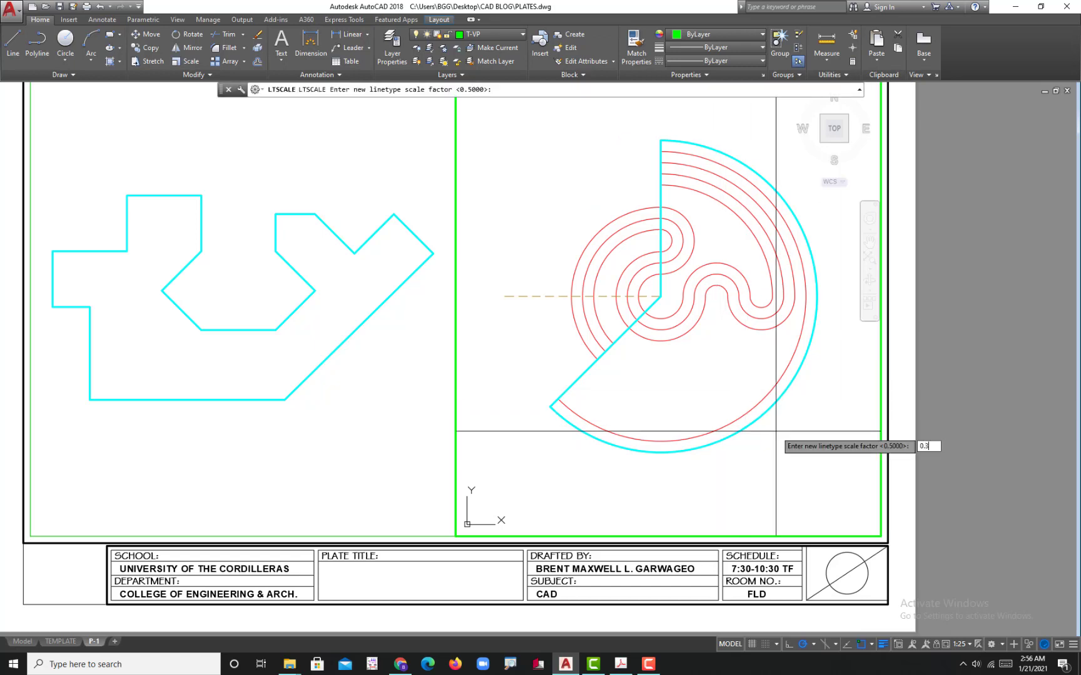
key(Return)
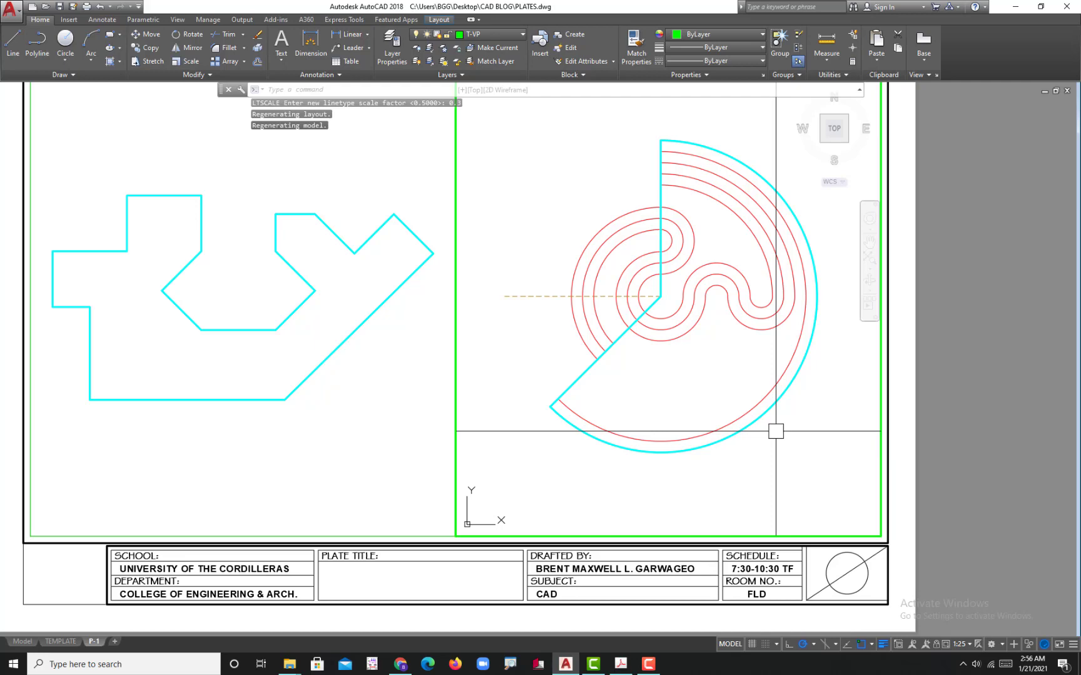
double_click(906, 421)
scroll(898, 409, down, 2)
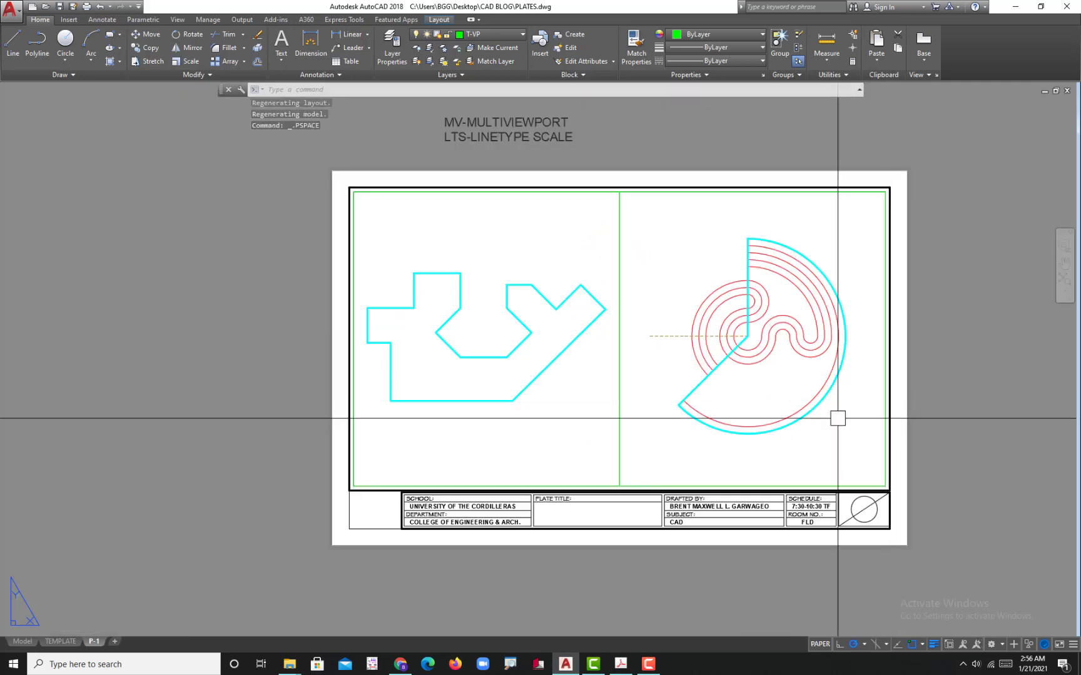
middle_drag(808, 429, 791, 398)
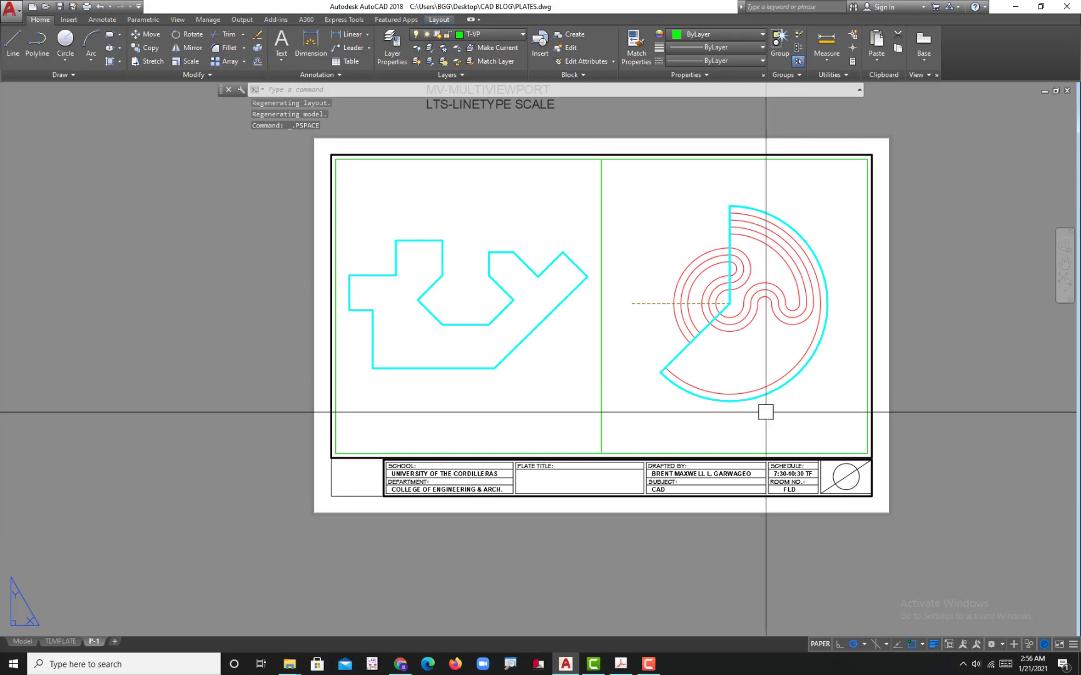
Switch to the reference PDF in Acrobat, examine the dimensions on the line-command and offset-and-trim plates, and return to AutoCAD
click(620, 664)
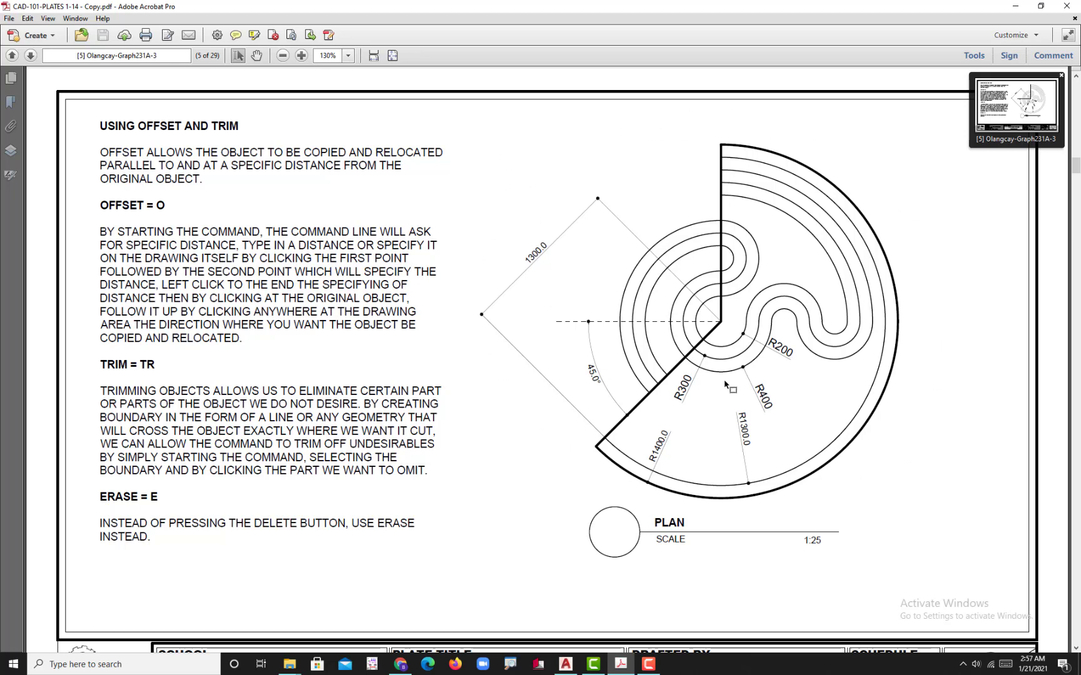
scroll(724, 383, up, 3)
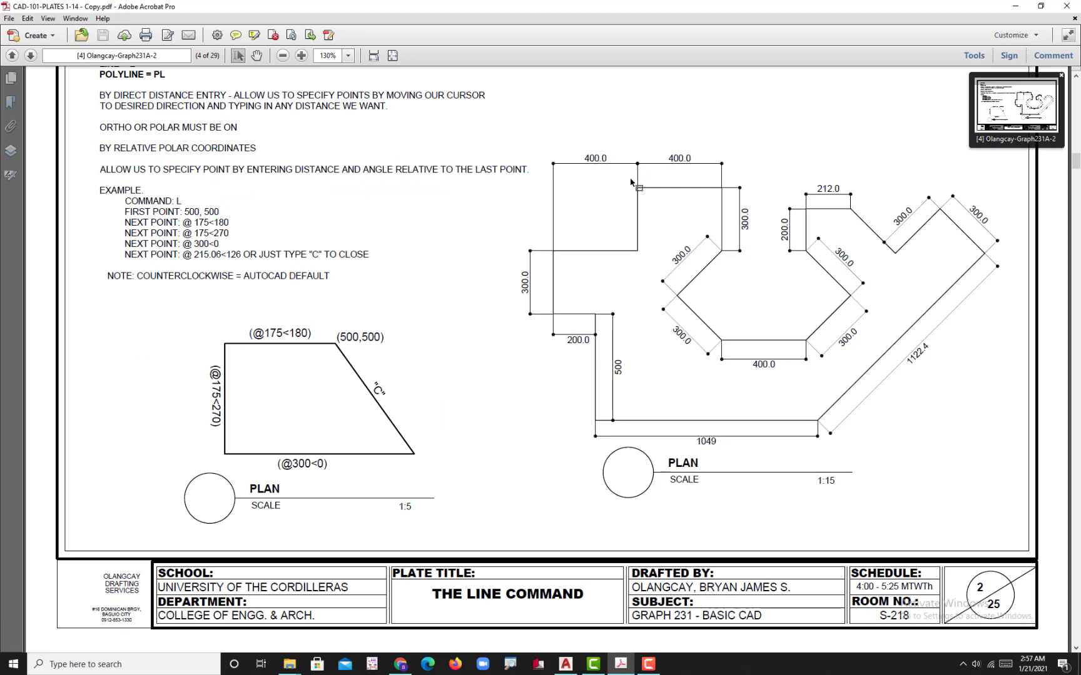
scroll(652, 331, down, 3)
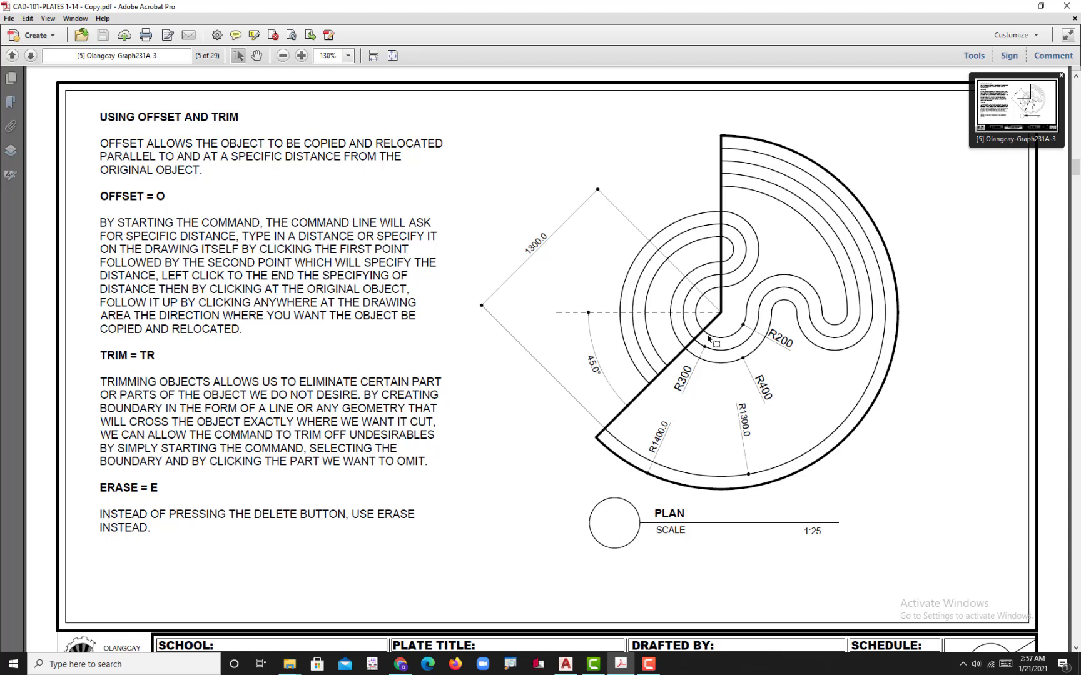
ctrl+scroll(748, 334, up, 2)
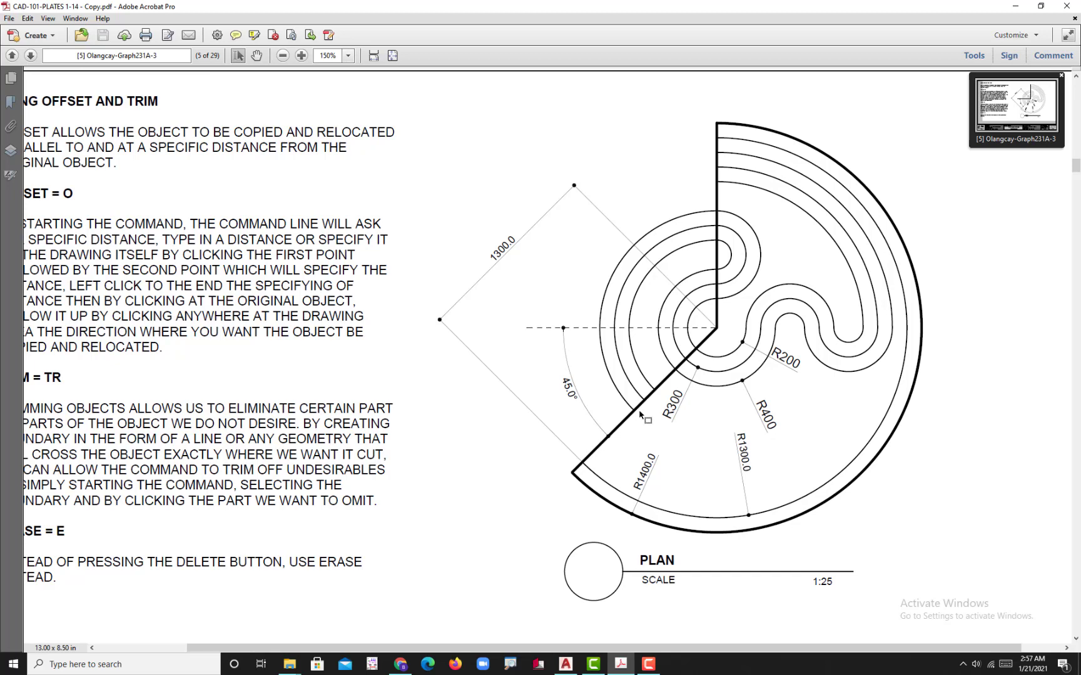
ctrl+scroll(641, 415, down, 1)
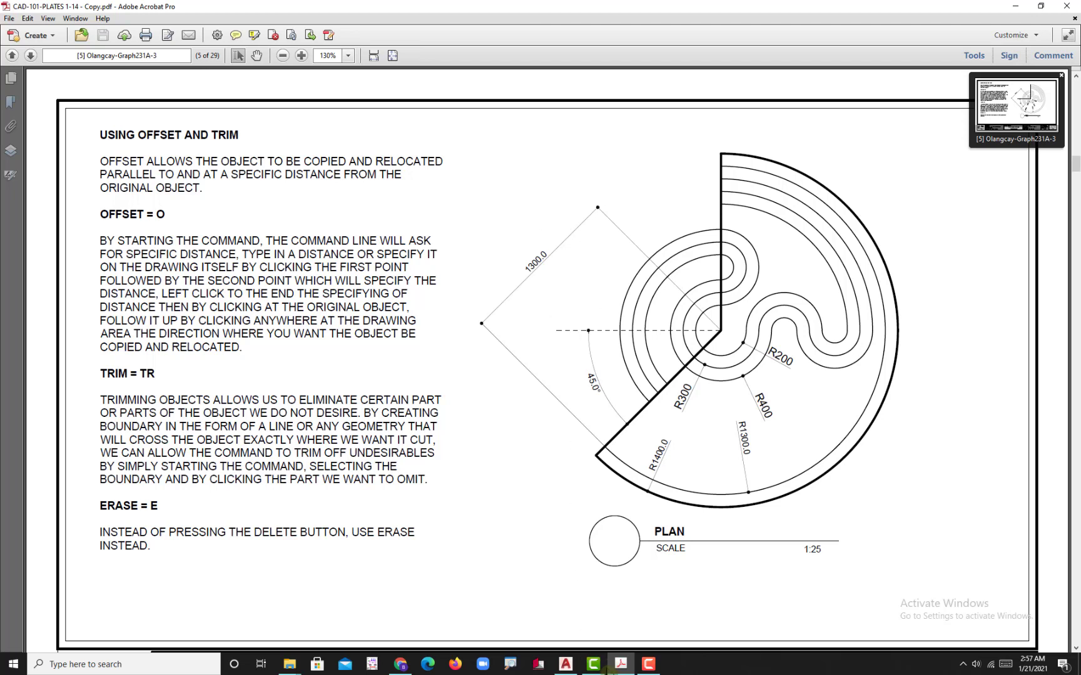
click(567, 667)
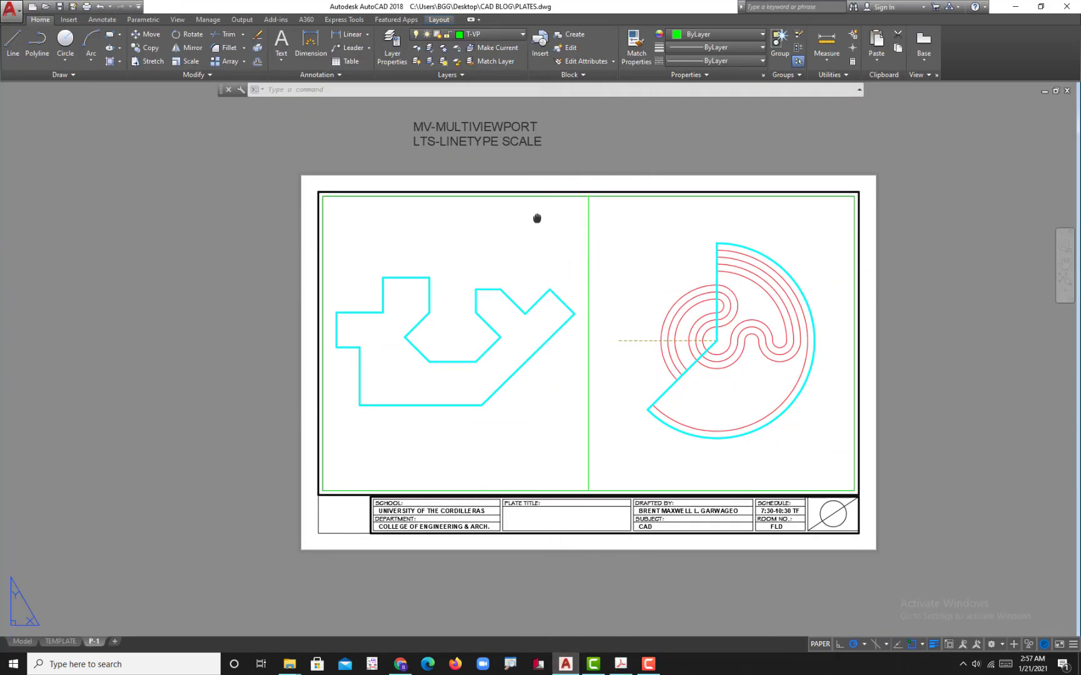
Add a third line reading "D-DIMSTYLE MANAGER" to the command note above the P-1 sheet
scroll(493, 232, up, 3)
click(493, 232)
click(490, 233)
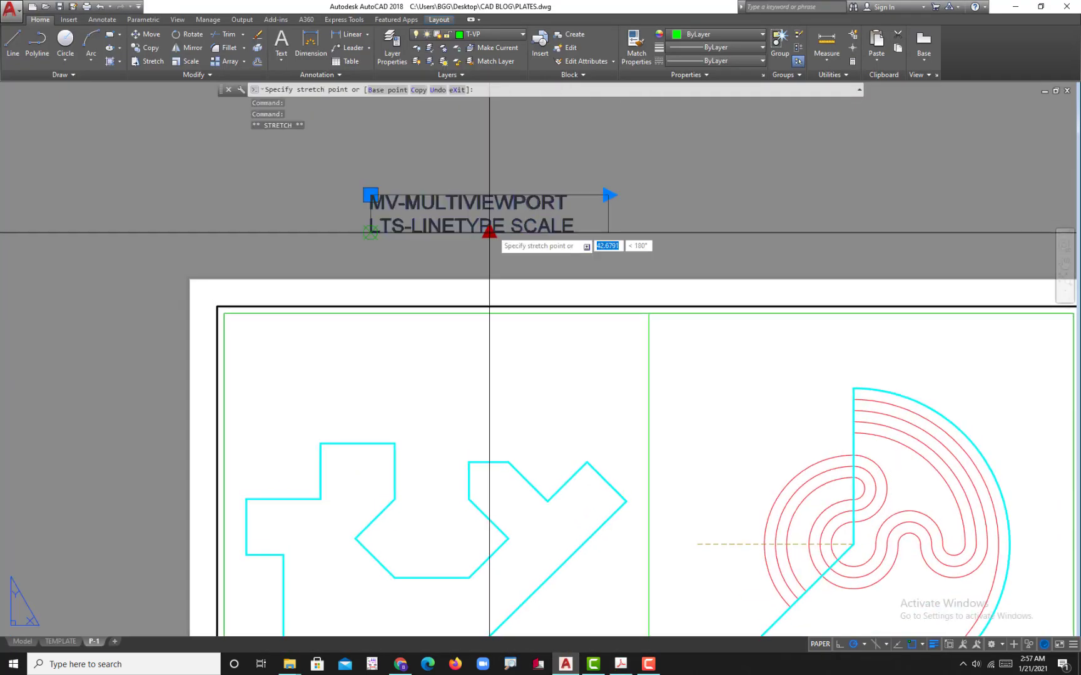
key(Escape)
double_click(564, 225)
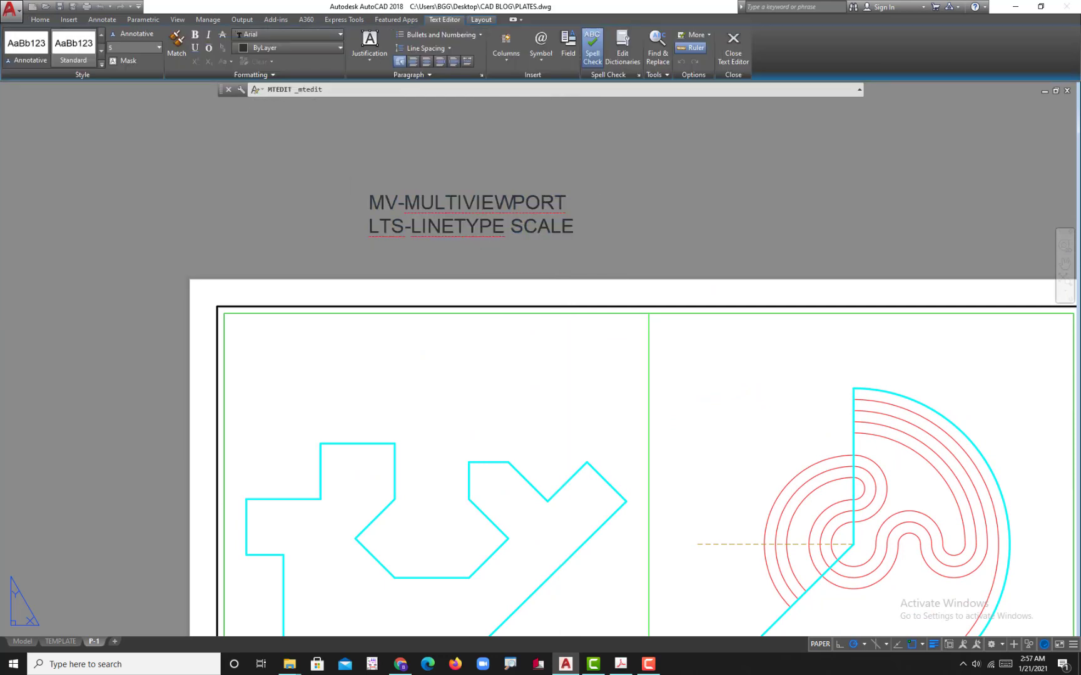
key(Return)
text(D)
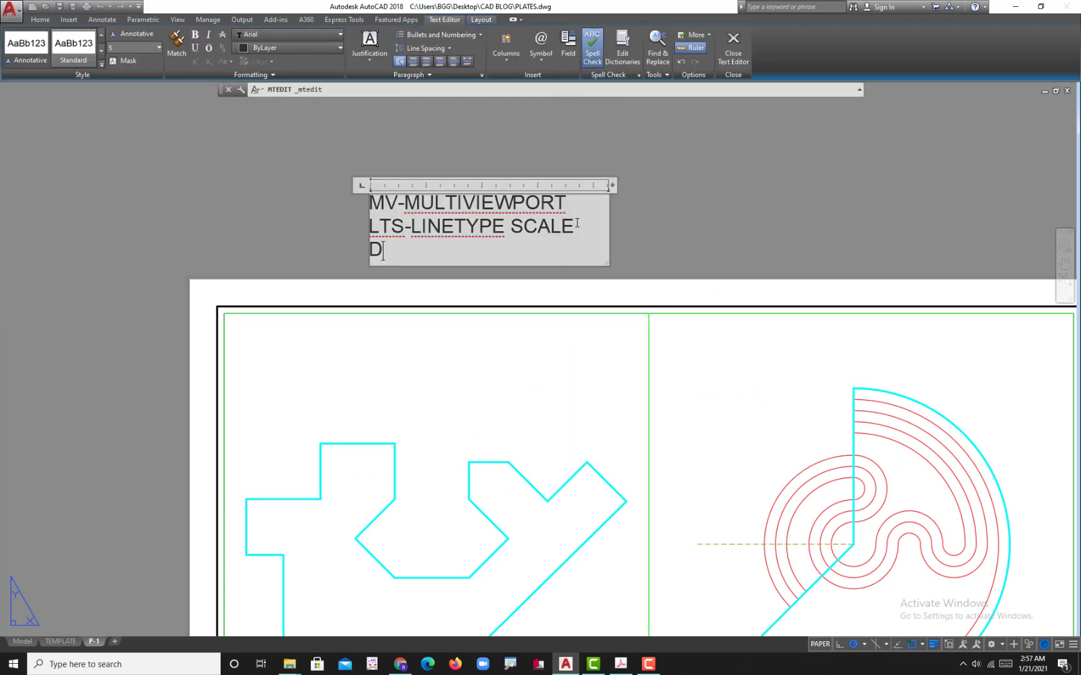
text(-DIMSTYLE MANGA)
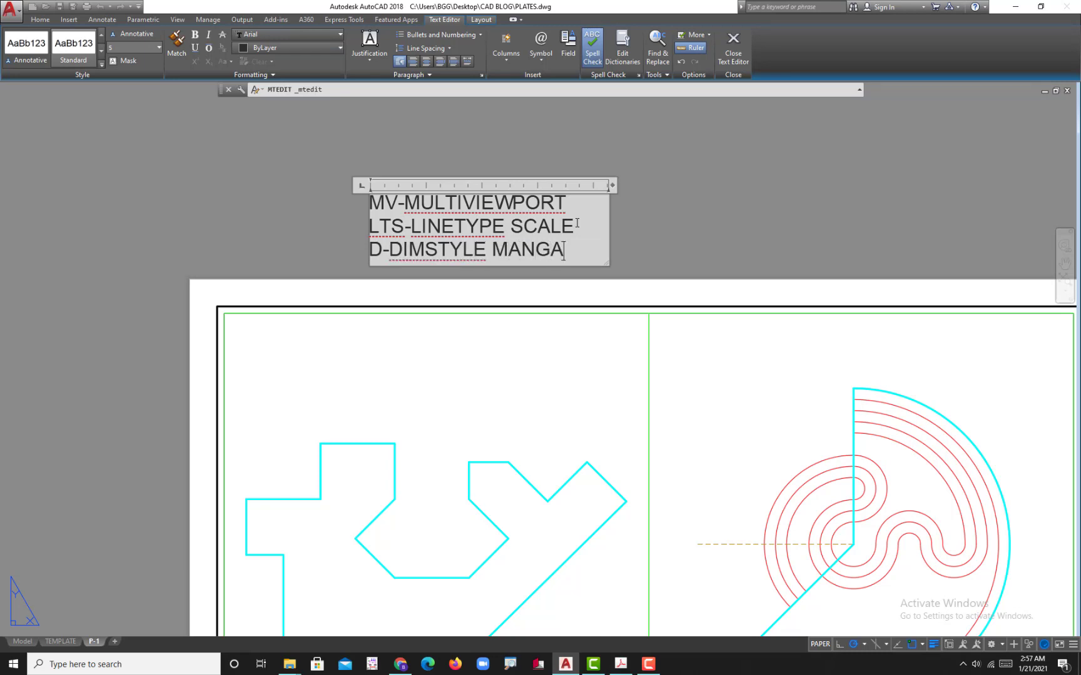
text(R)
key(BackSpace)
key(BackSpace)
text(AGER)
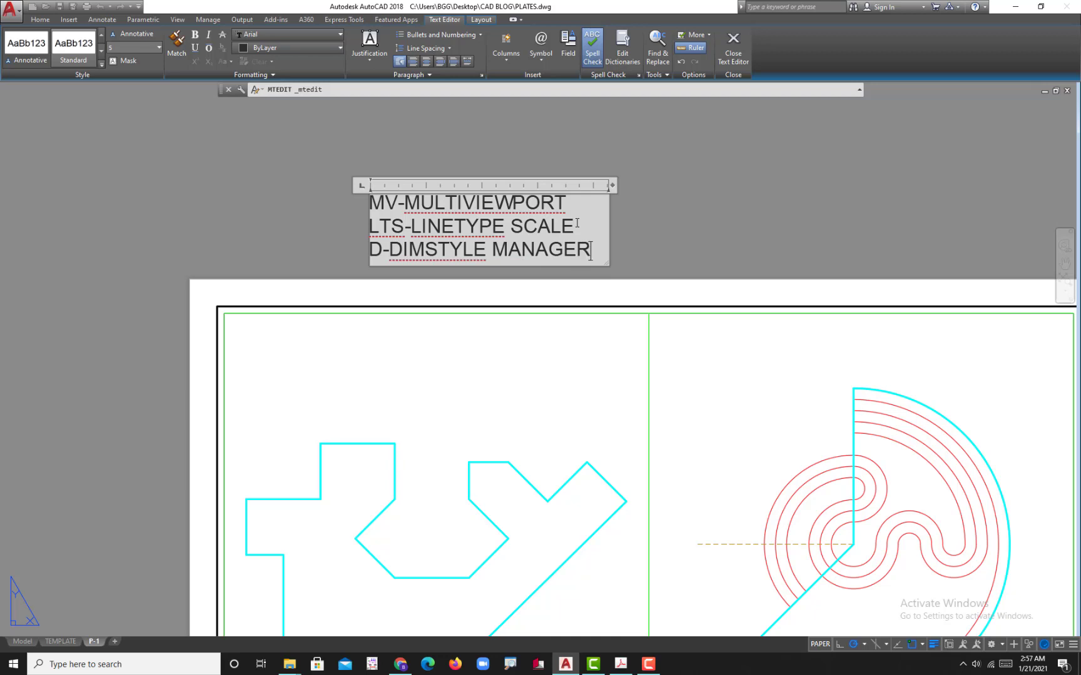
click(855, 273)
Create a new dimension style named D-ARROW, starting from the Standard style, and continue to its settings
scroll(488, 298, down, 5)
scroll(588, 337, up, 5)
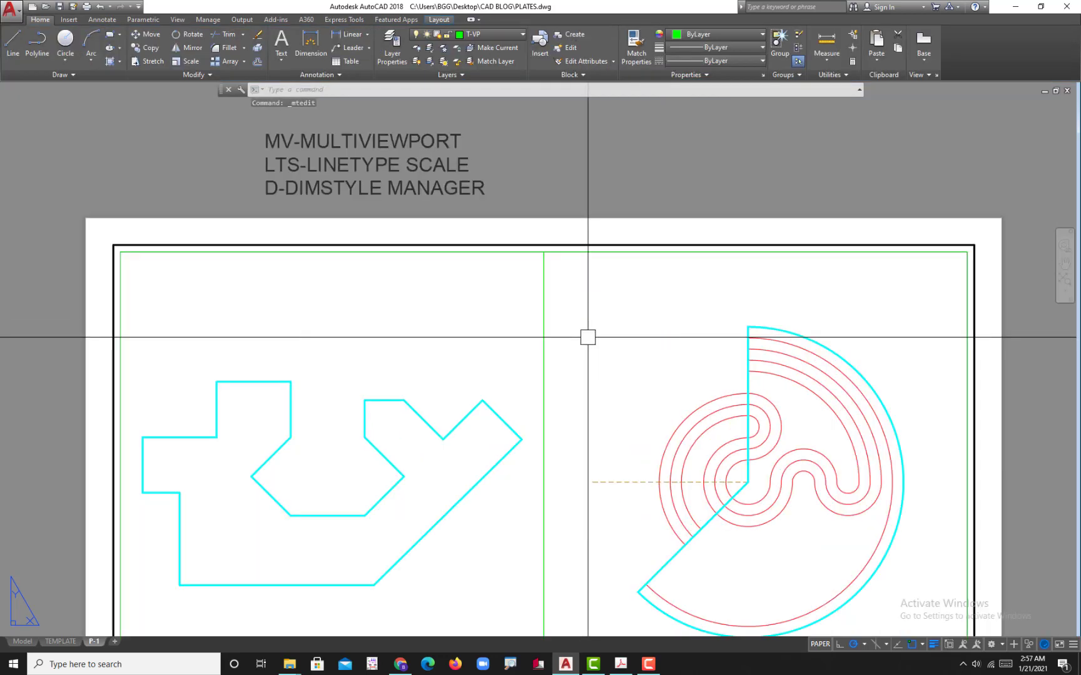
key(Return)
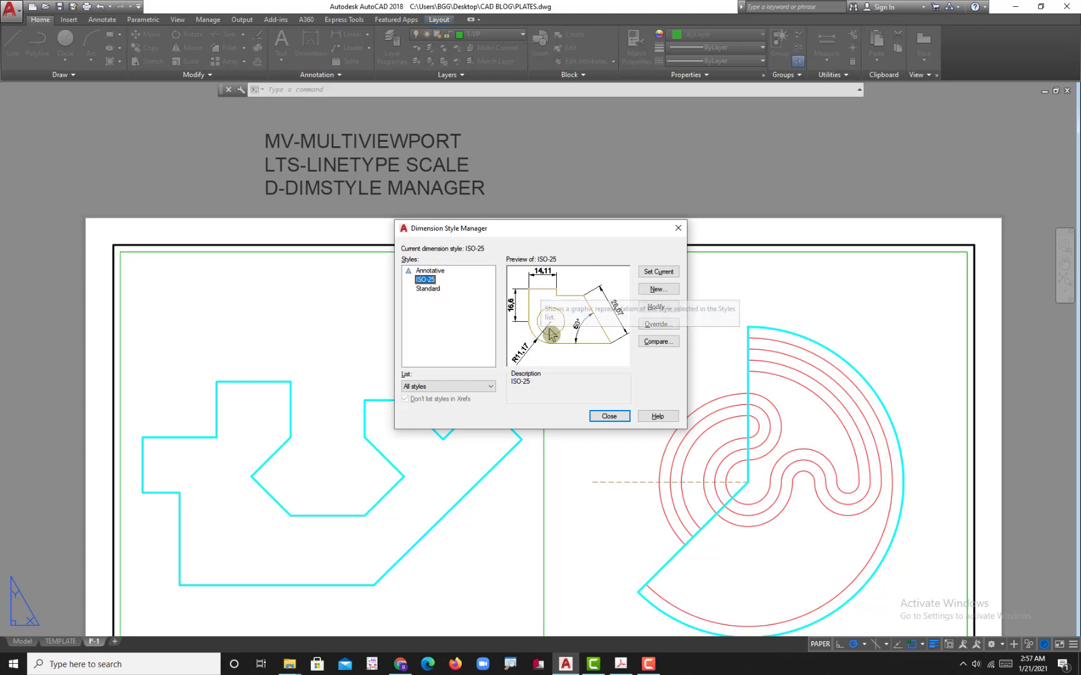
click(428, 288)
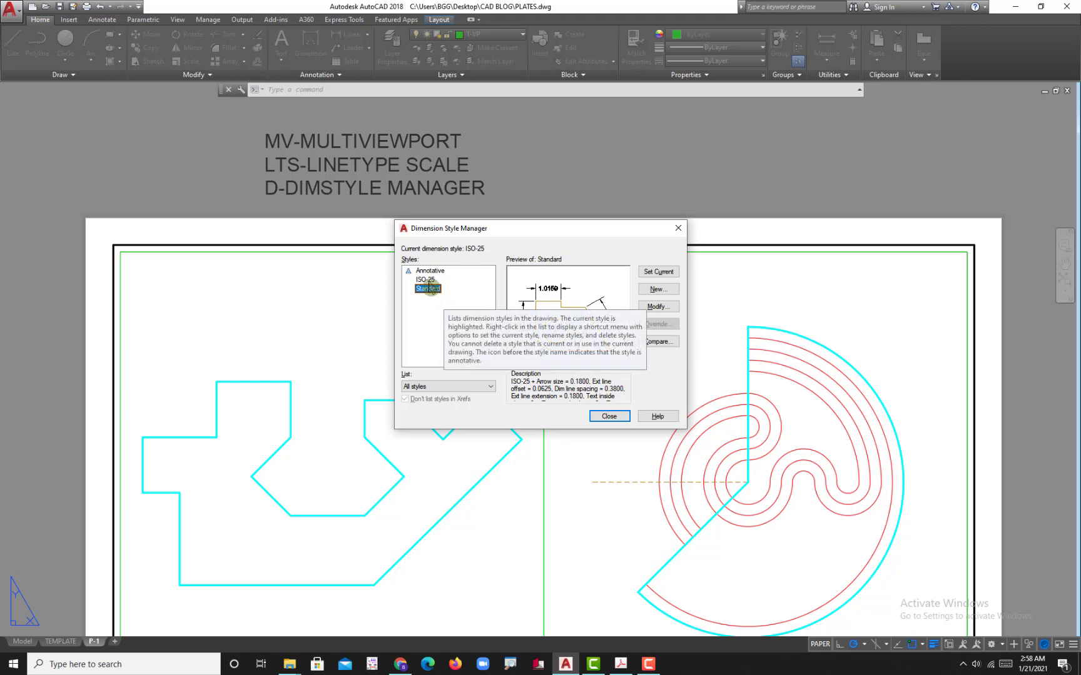
click(429, 281)
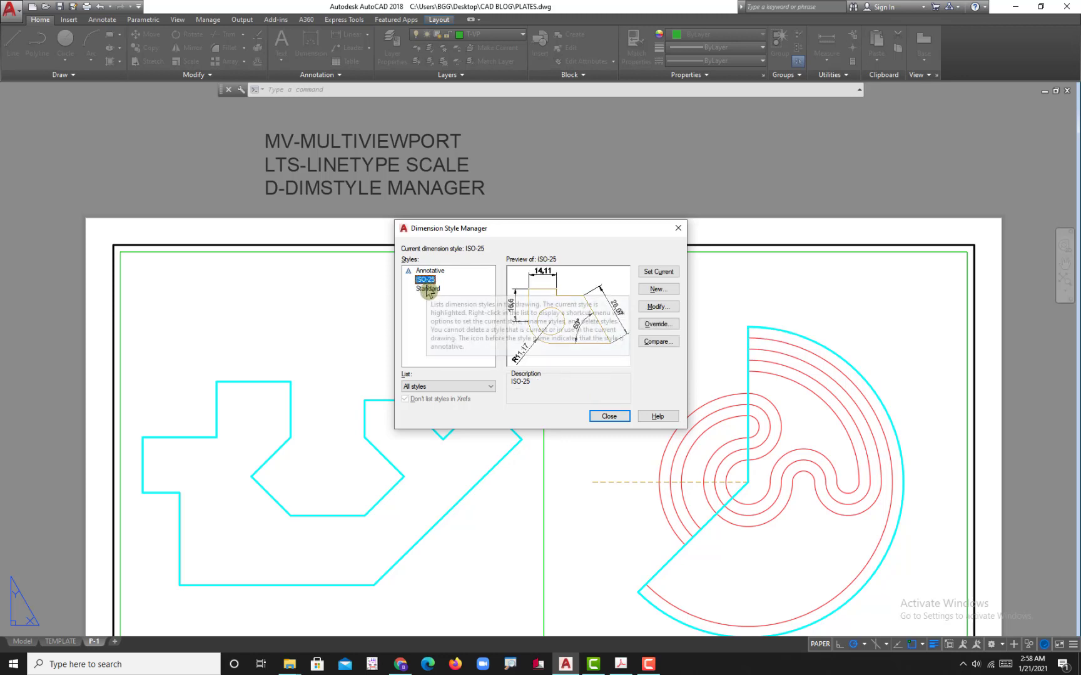
click(429, 291)
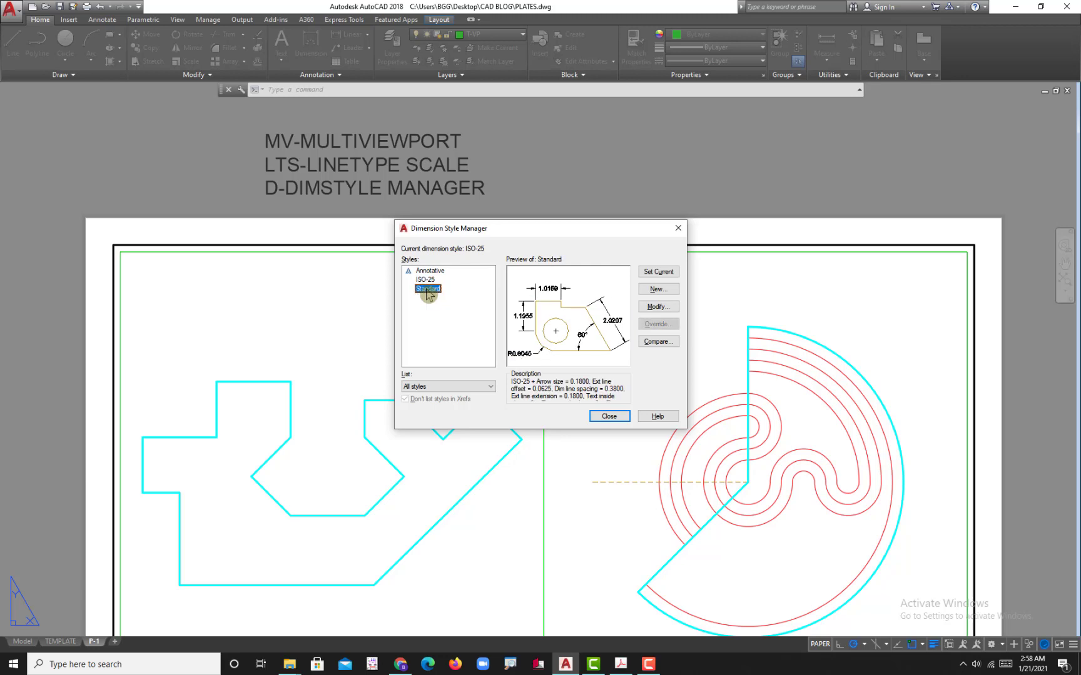
click(656, 290)
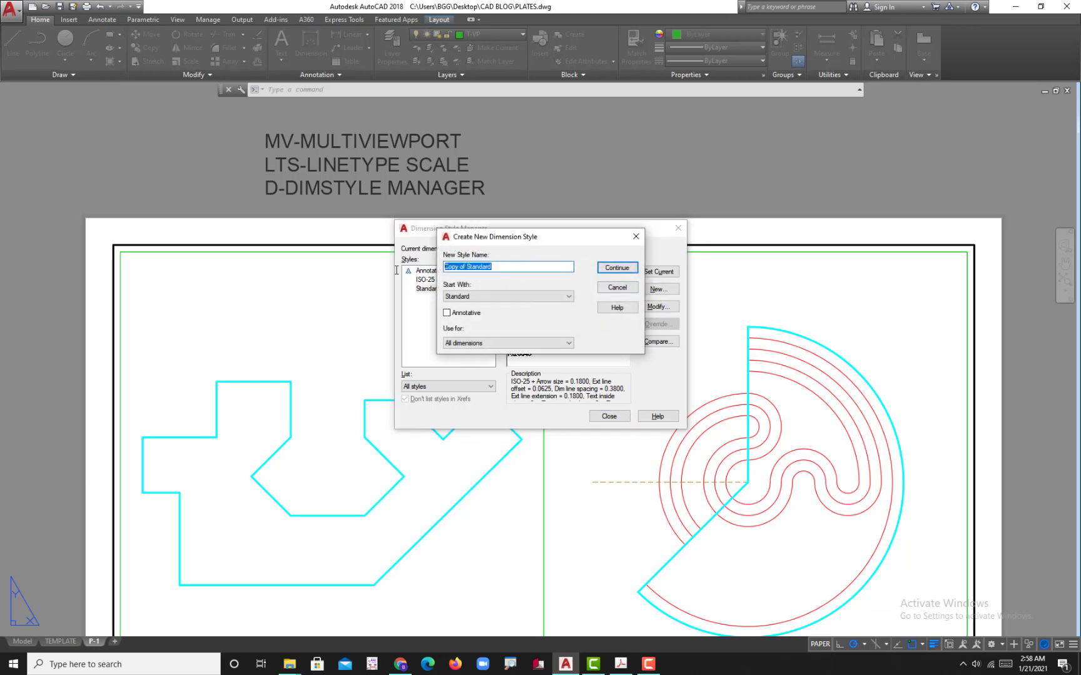
text(D-ARROW)
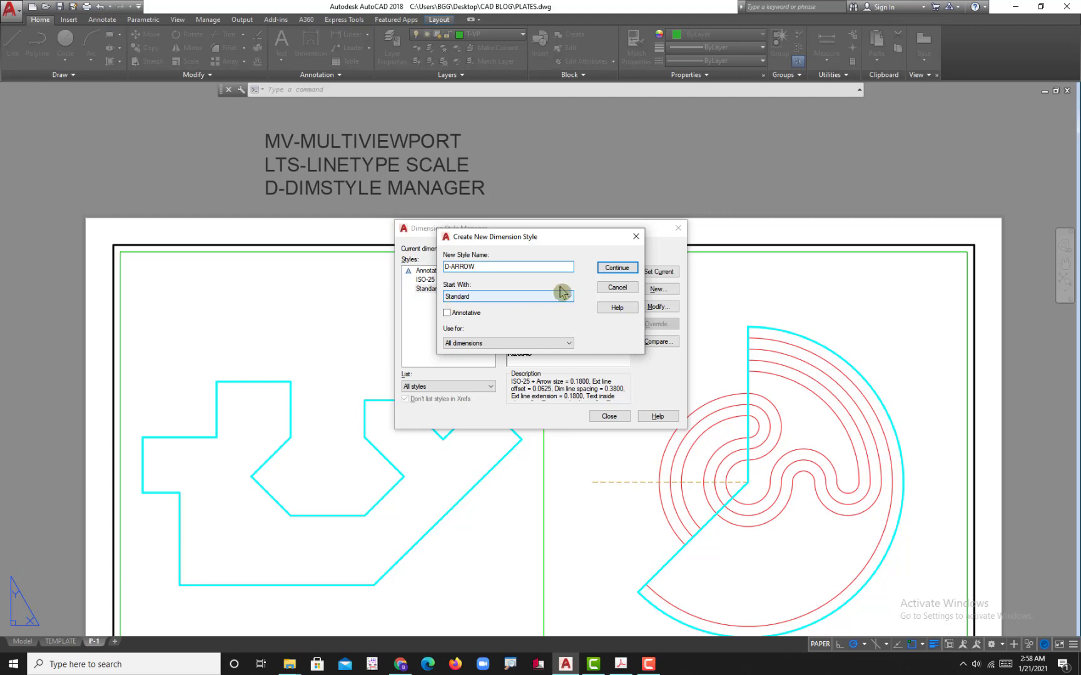
click(602, 273)
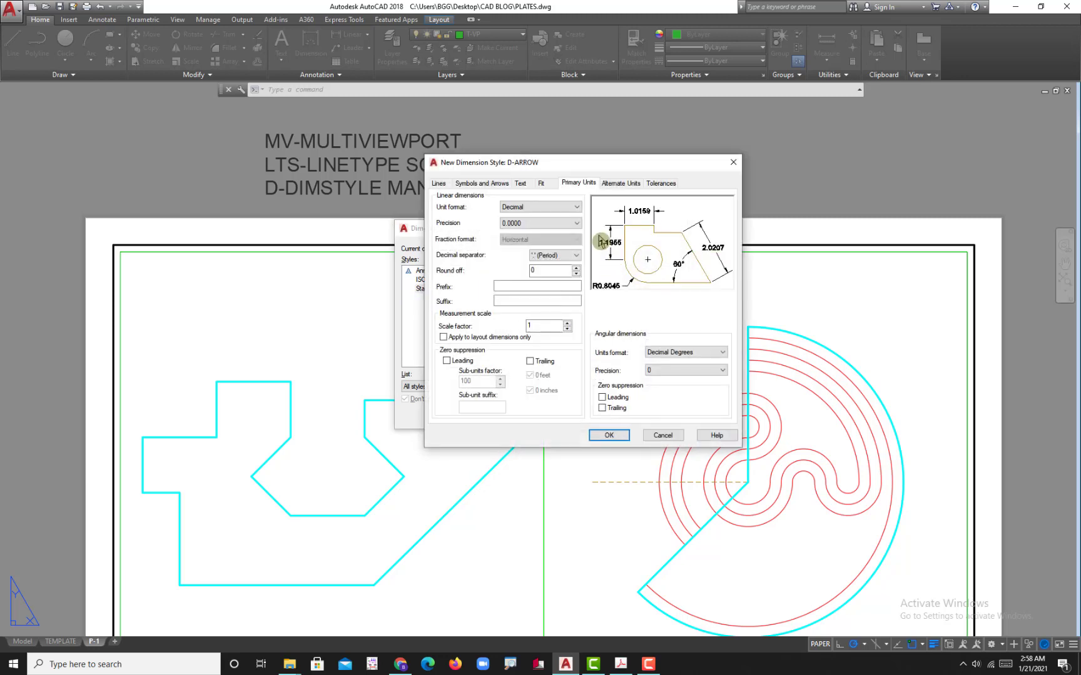
click(441, 185)
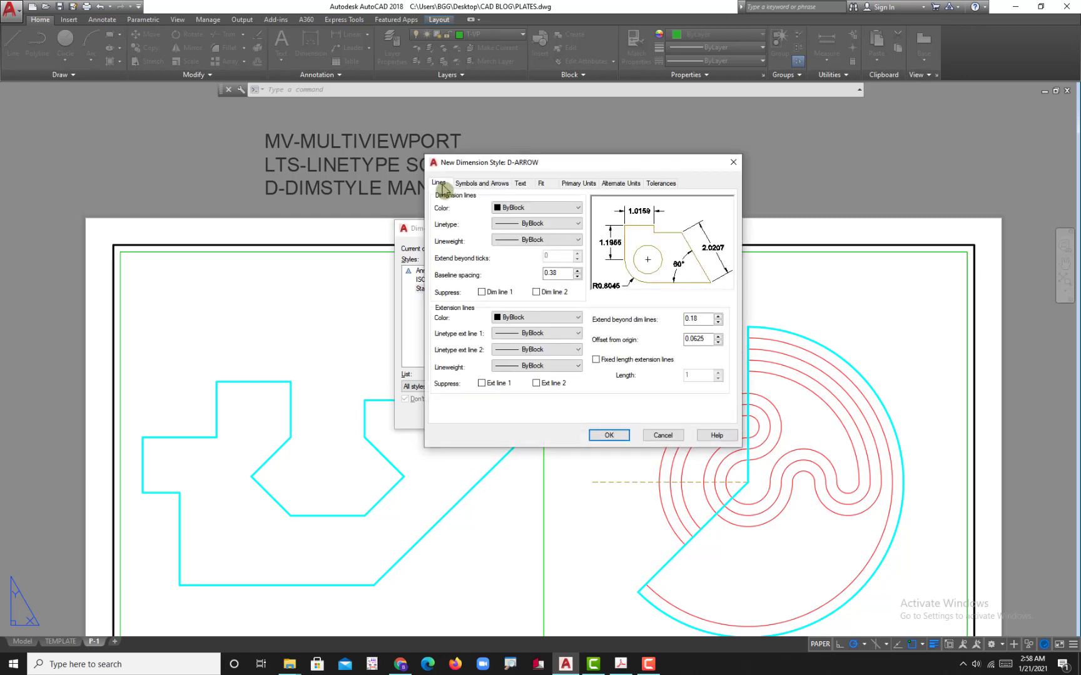
click(498, 184)
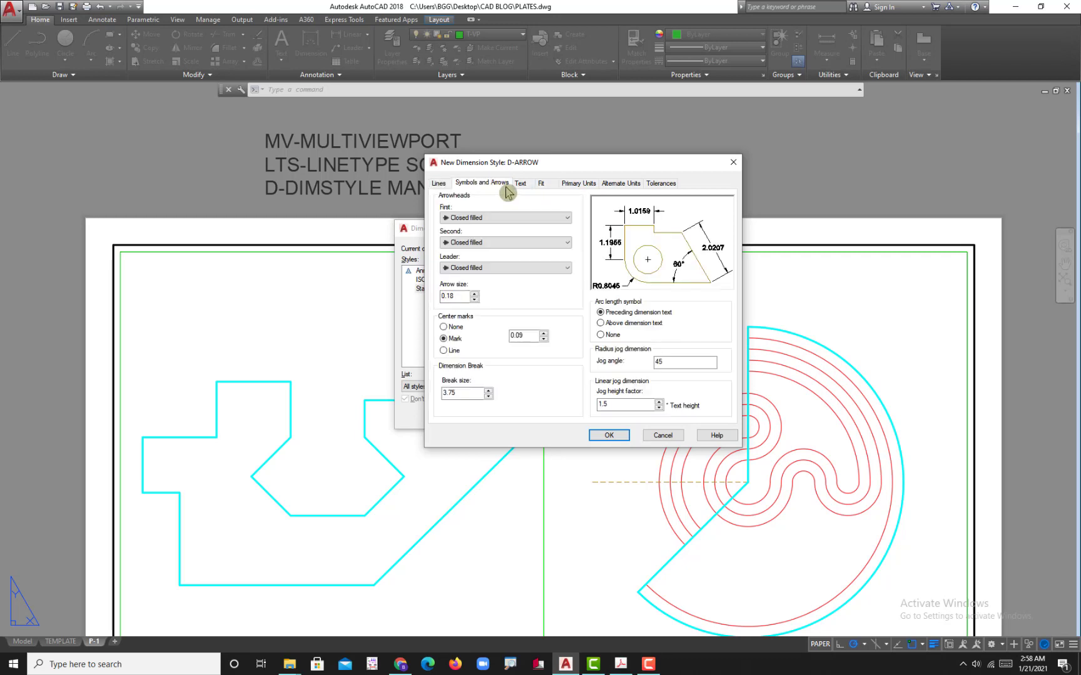
click(520, 184)
click(540, 184)
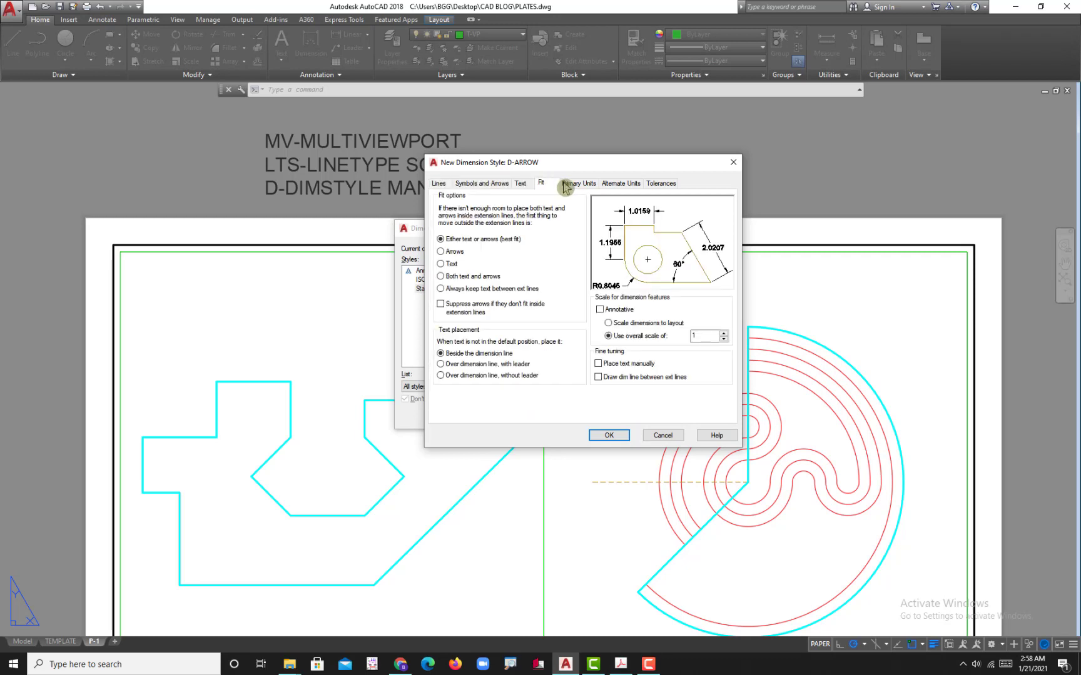
click(579, 184)
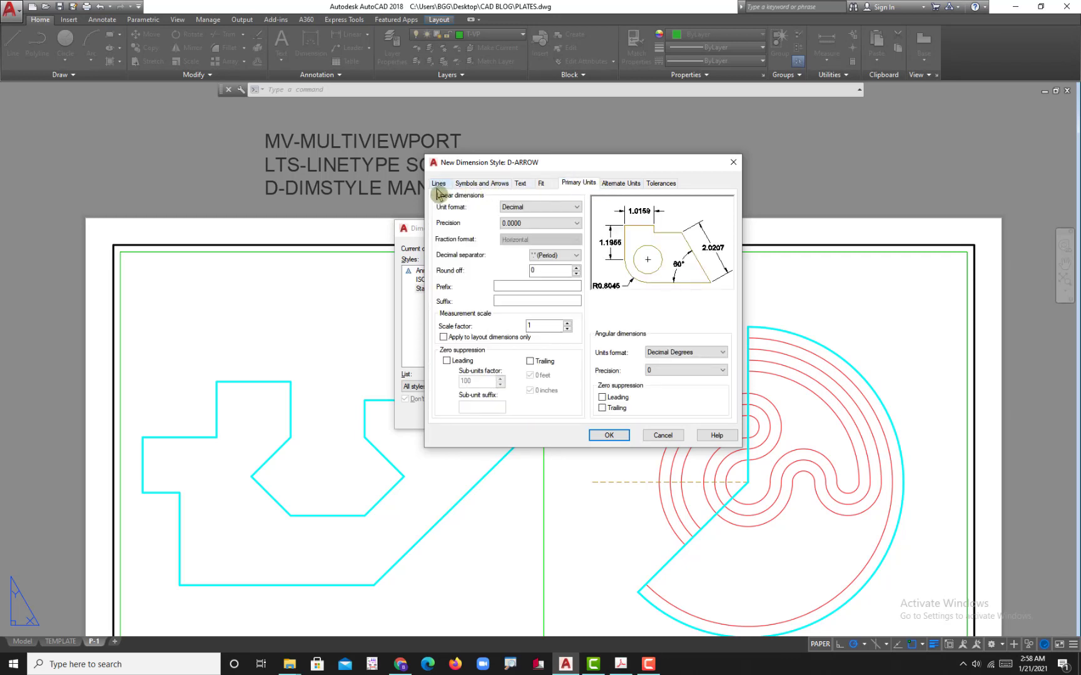
Set the dimension lines' color, linetype and lineweight to ByLayer in the D-ARROW style
click(439, 184)
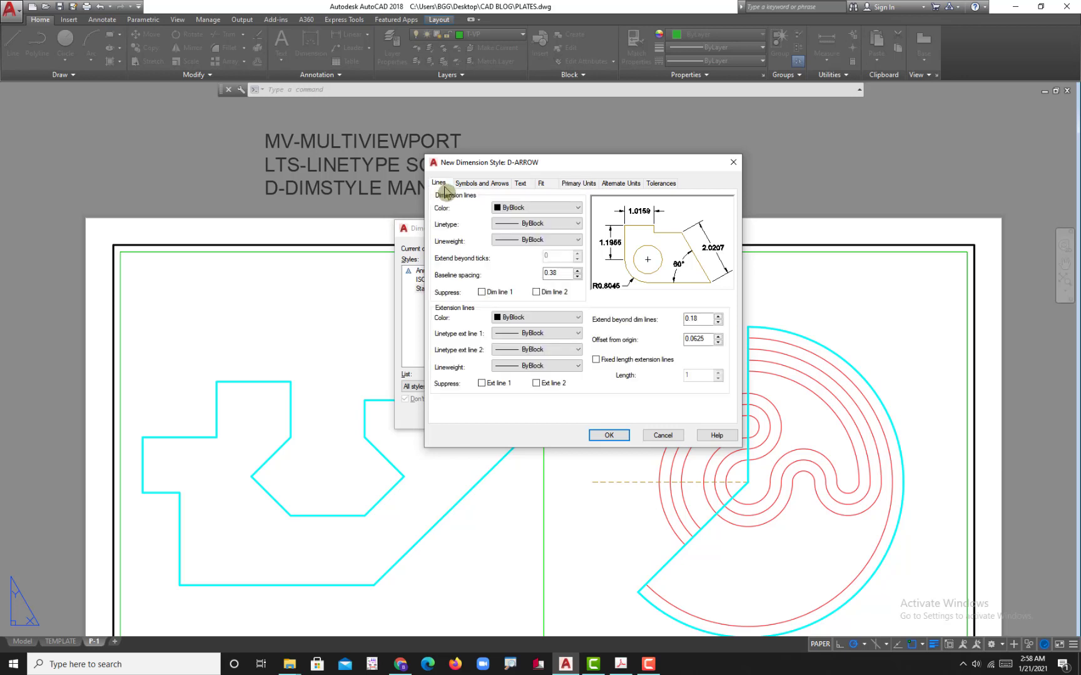
click(533, 208)
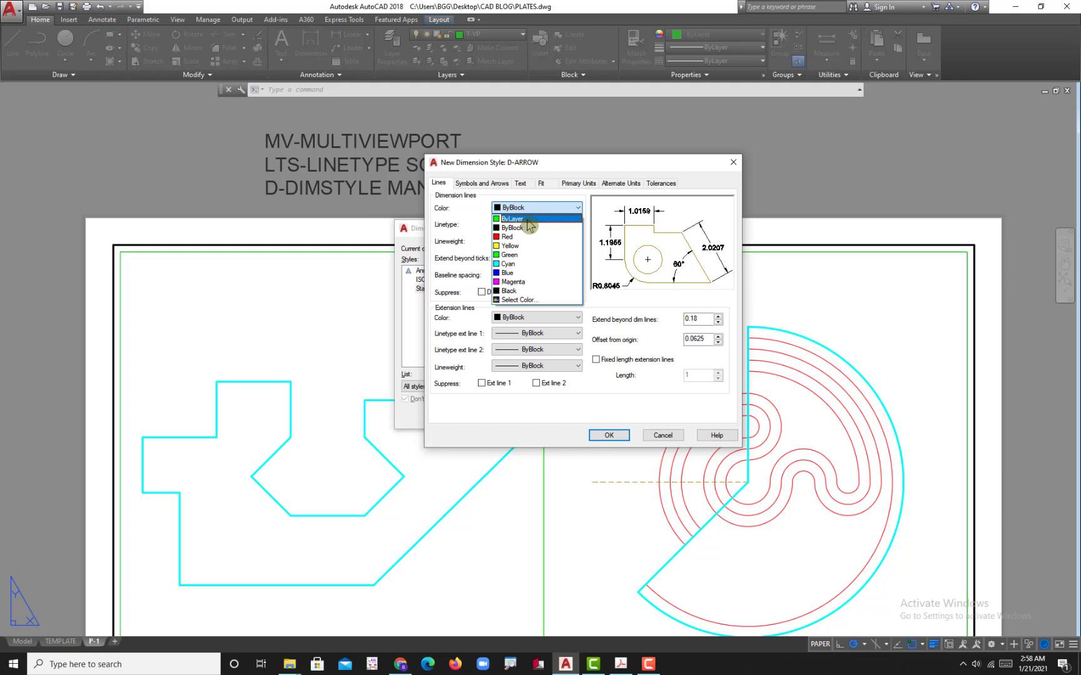
click(527, 219)
click(531, 224)
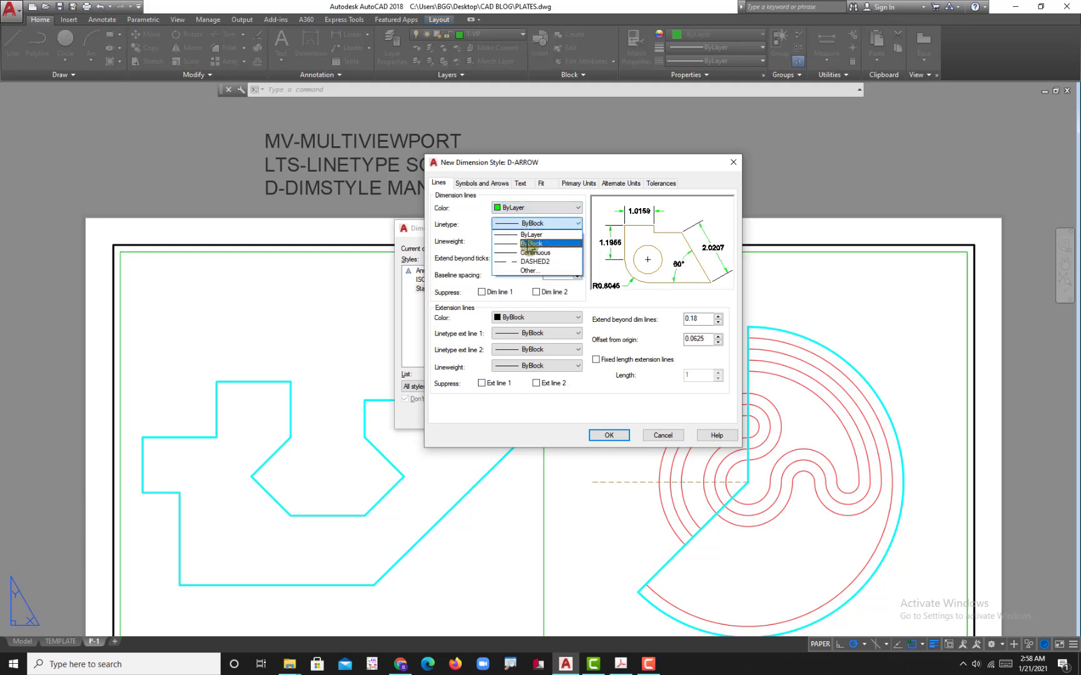
click(529, 245)
click(533, 224)
click(532, 234)
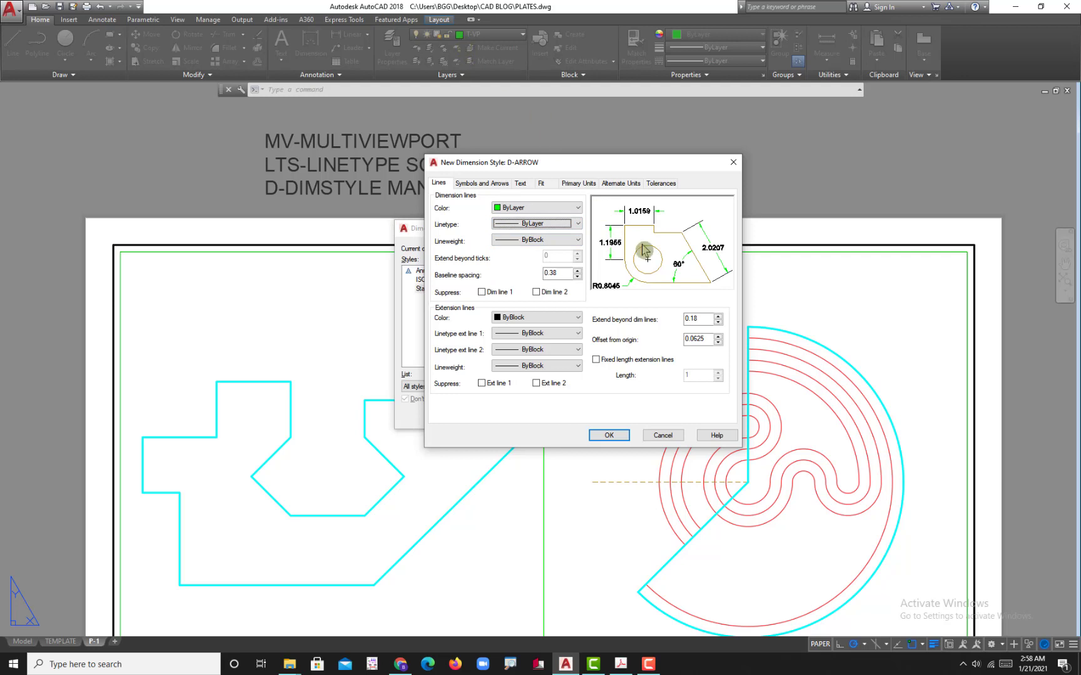
click(539, 240)
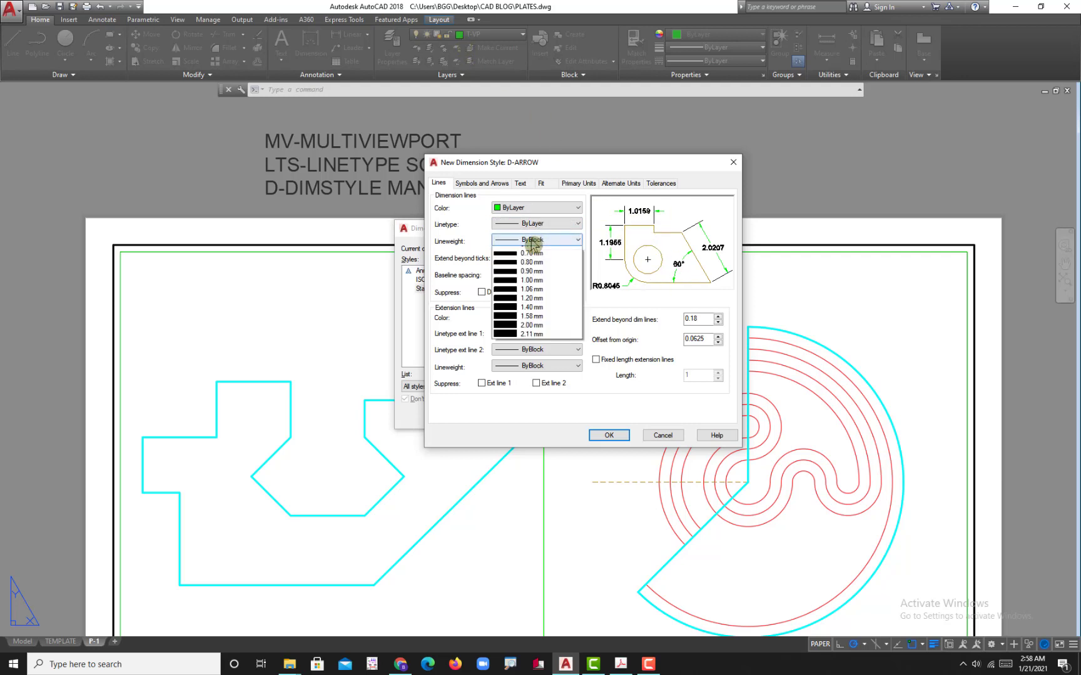
click(531, 254)
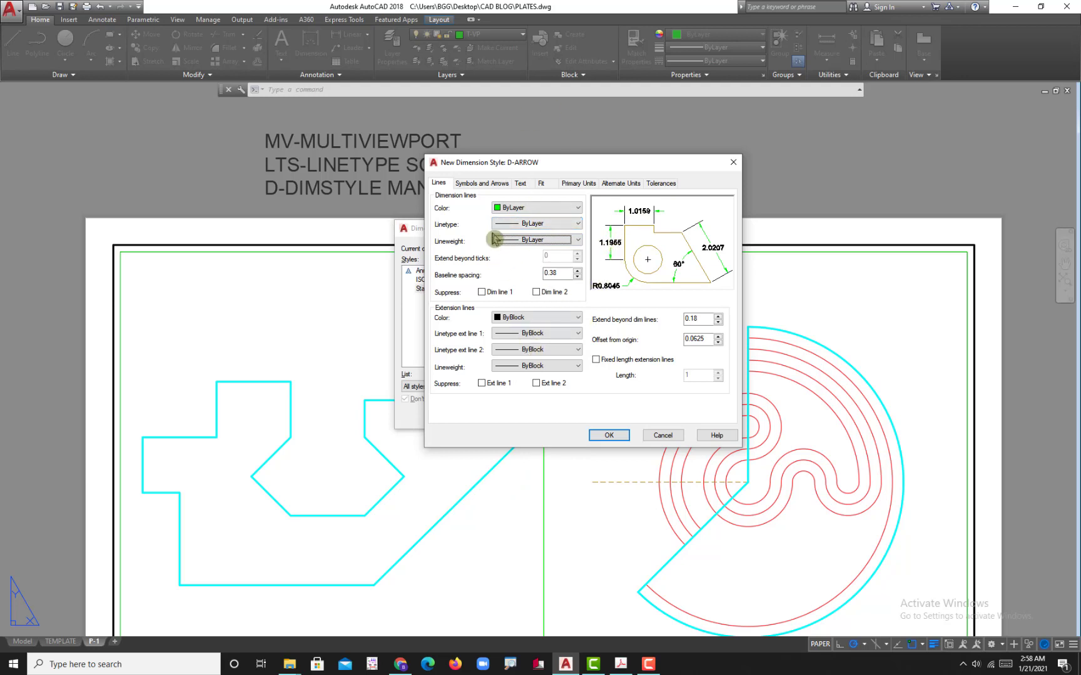
Set the extension lines' color, both extension linetypes and the lineweight to ByLayer
click(533, 318)
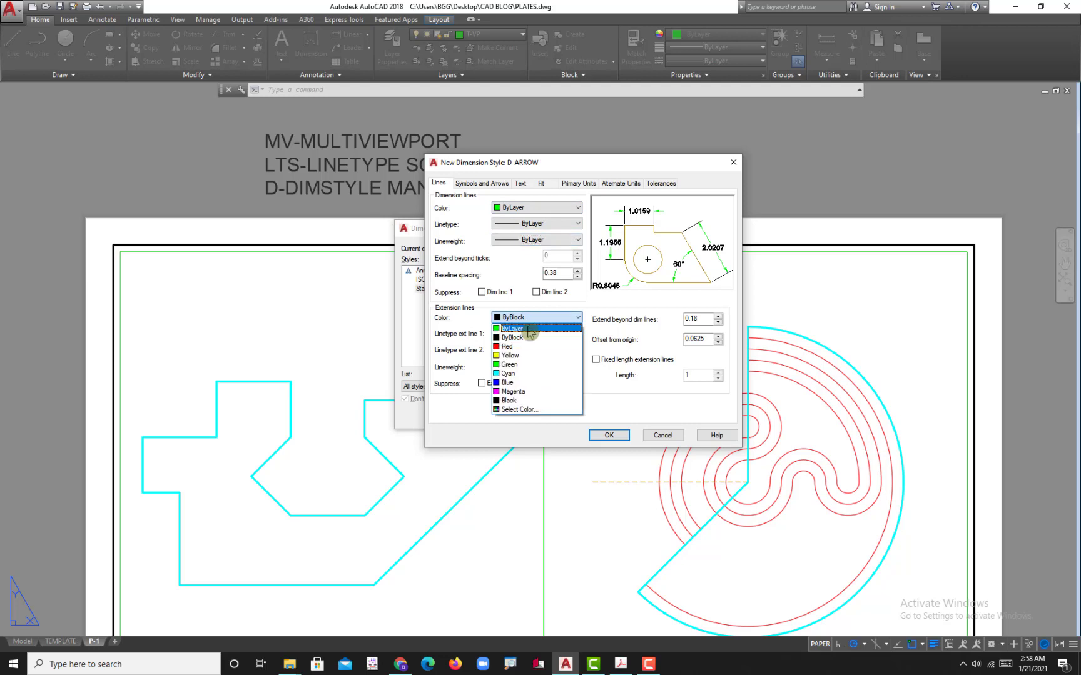
click(532, 326)
click(529, 334)
click(530, 344)
click(529, 352)
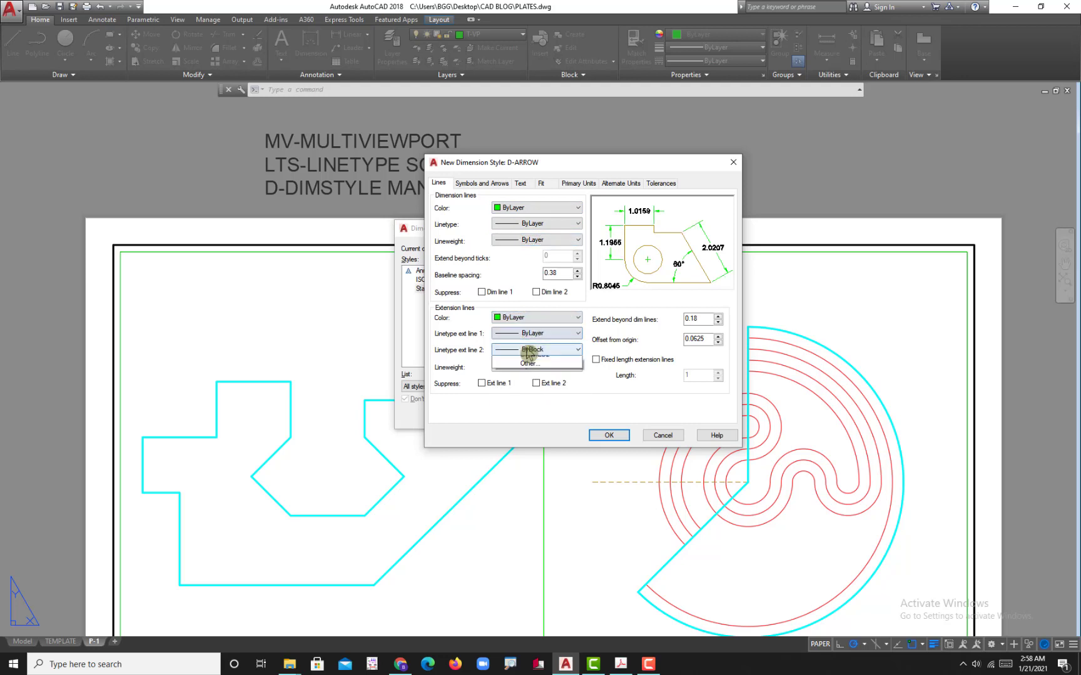
click(531, 360)
click(536, 367)
click(533, 374)
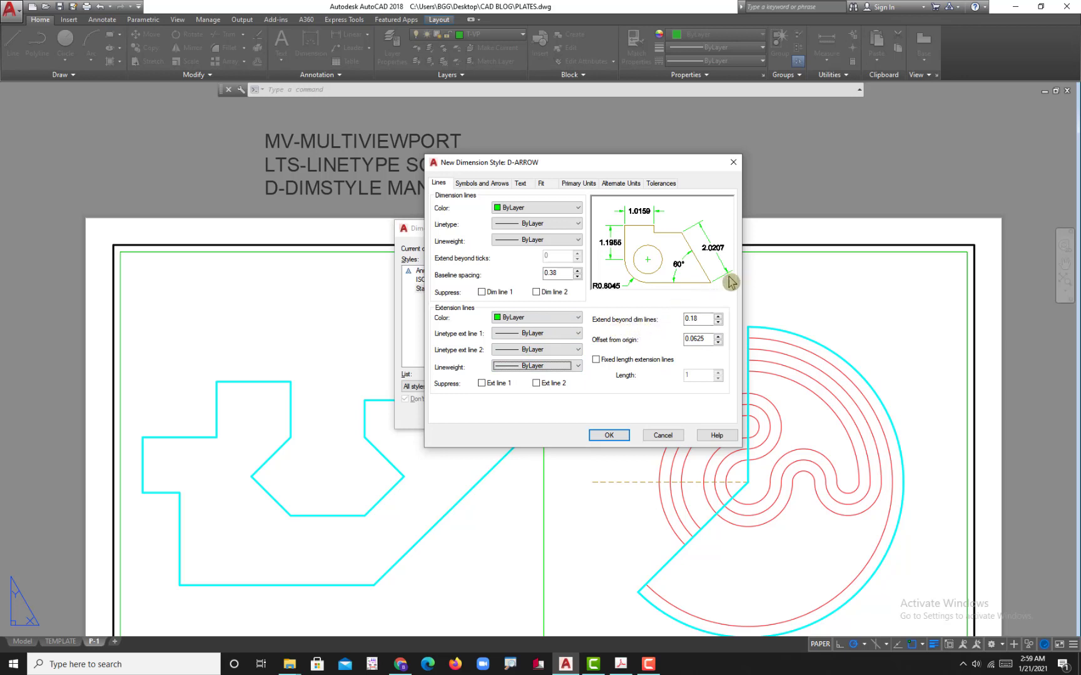
Set the extension lines to extend 0 beyond the dimension lines and open the offset-from-origin value for editing
click(701, 319)
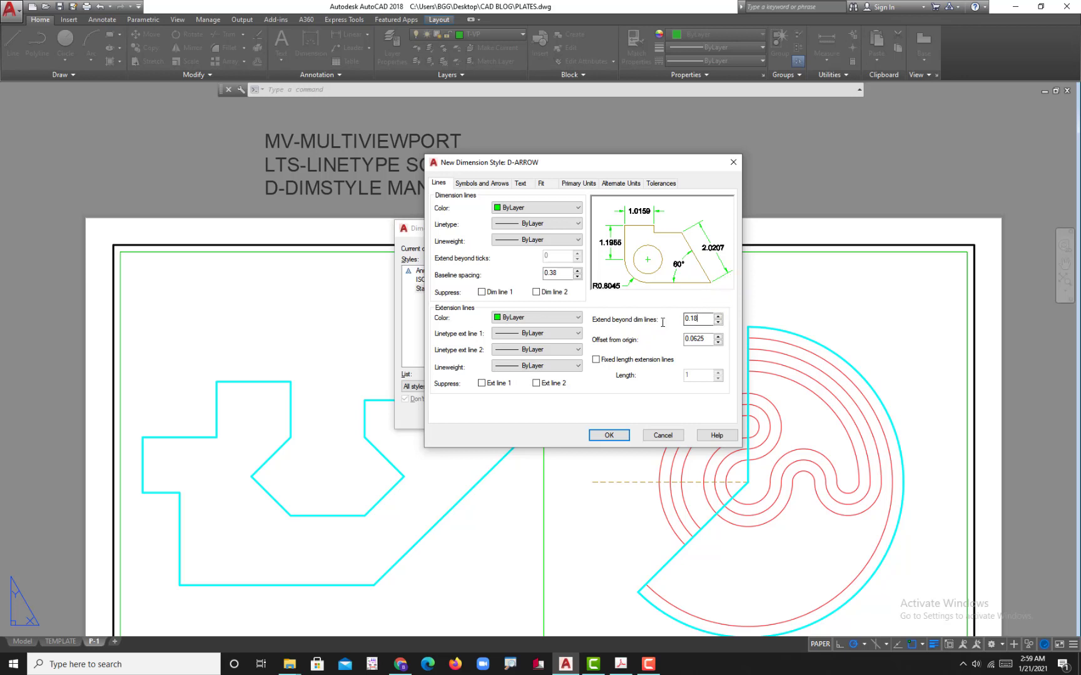
drag(662, 323, 628, 330)
double_click(706, 340)
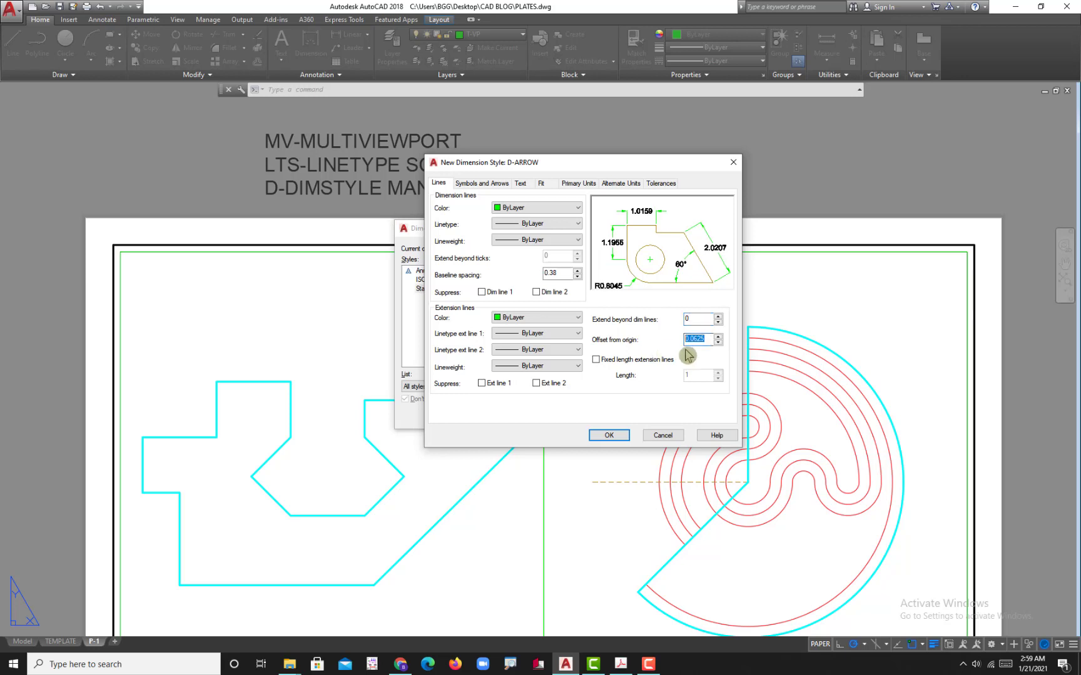
Set the D-ARROW arrow size to 1.75 and the center mark size to 5
click(499, 185)
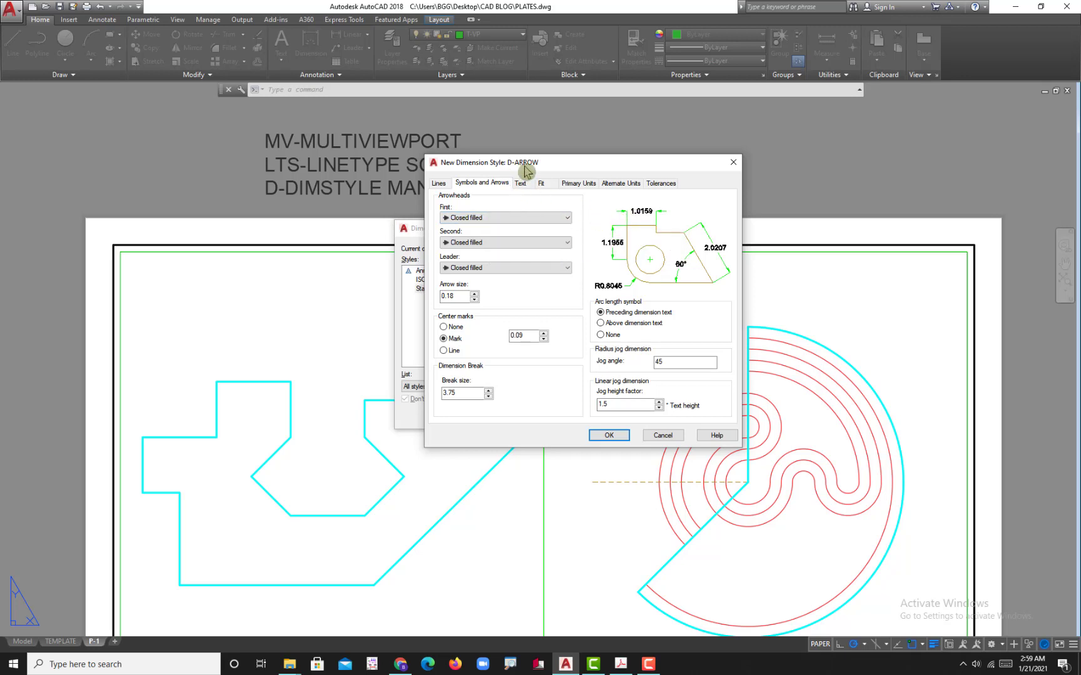
double_click(448, 296)
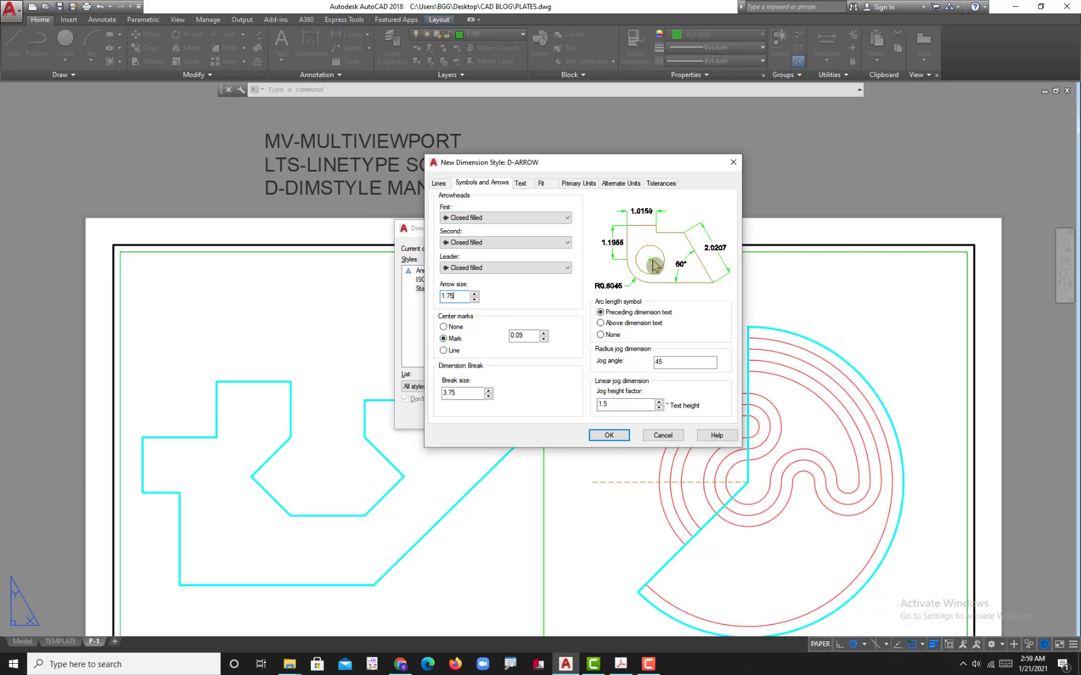
drag(536, 336, 478, 342)
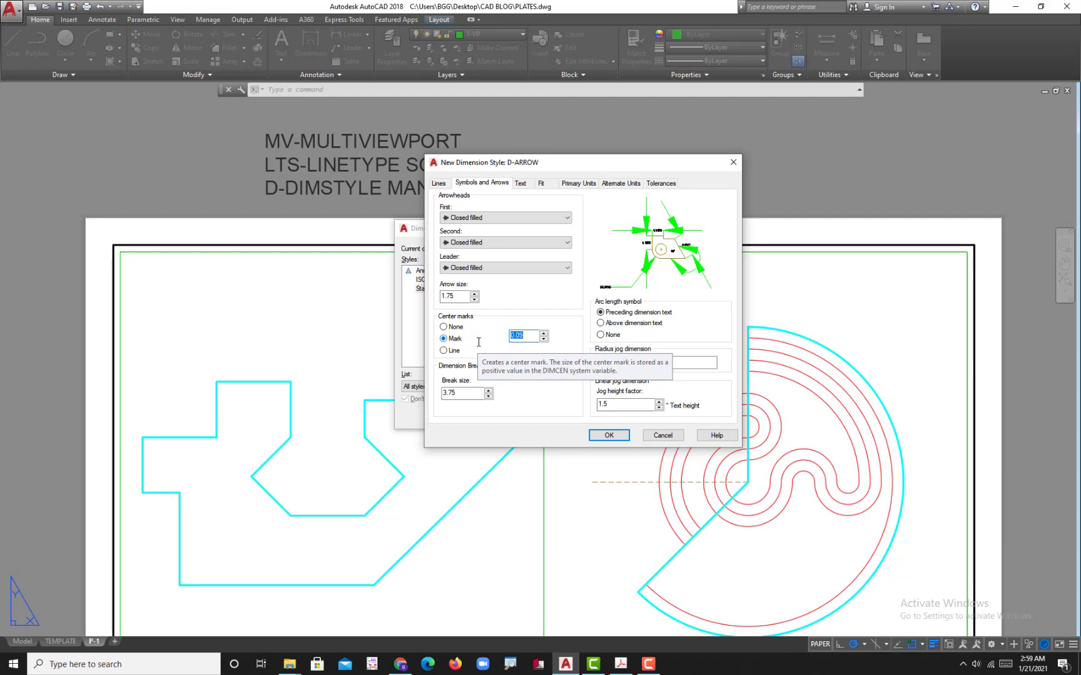
text(5)
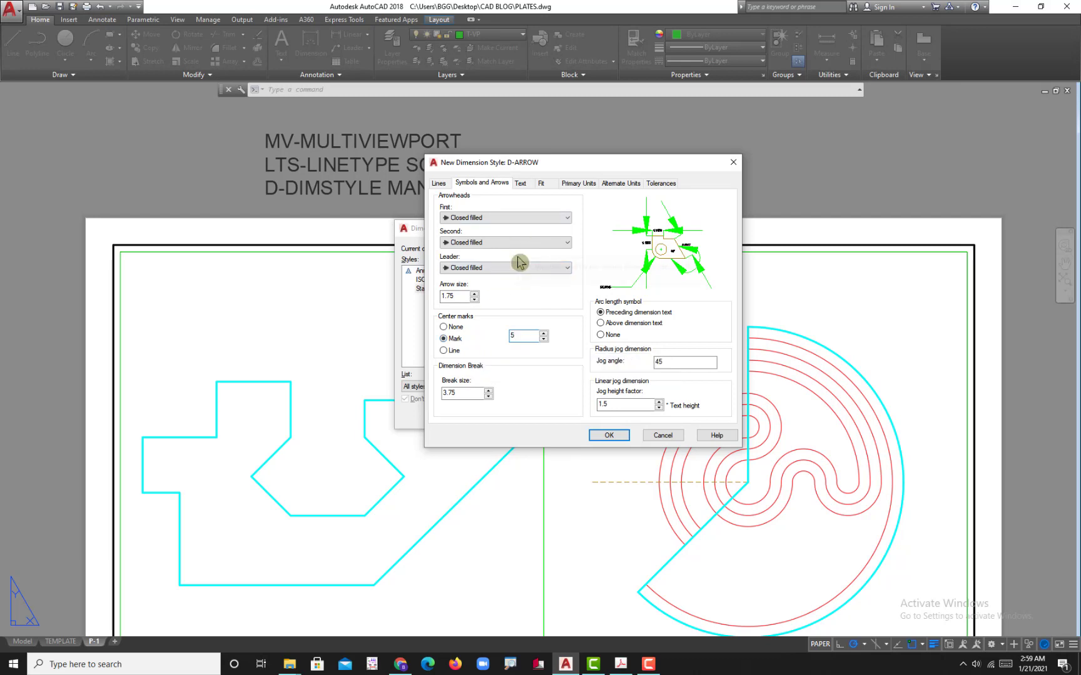
Set the dimension text height to 2 and the text color to ByLayer
click(522, 185)
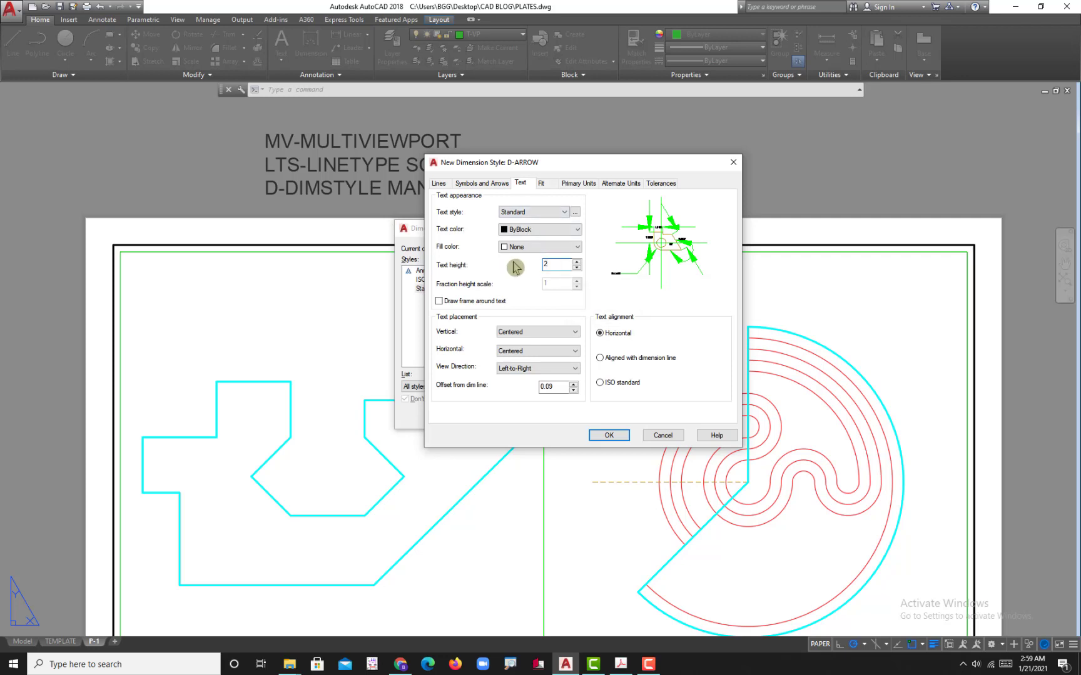
click(529, 231)
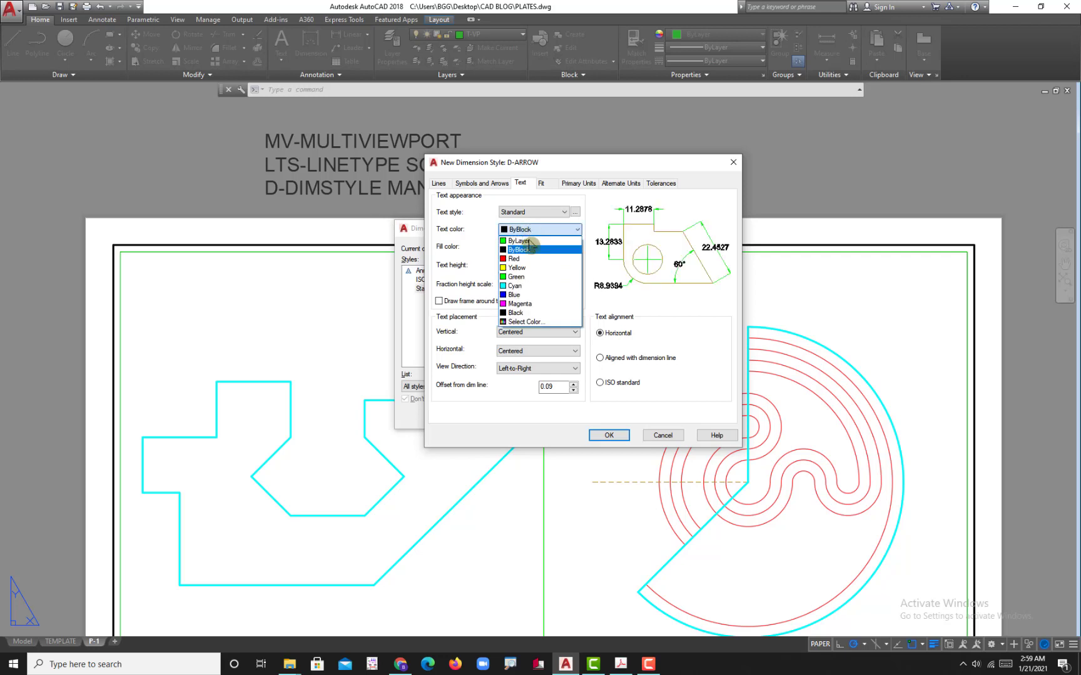
click(524, 241)
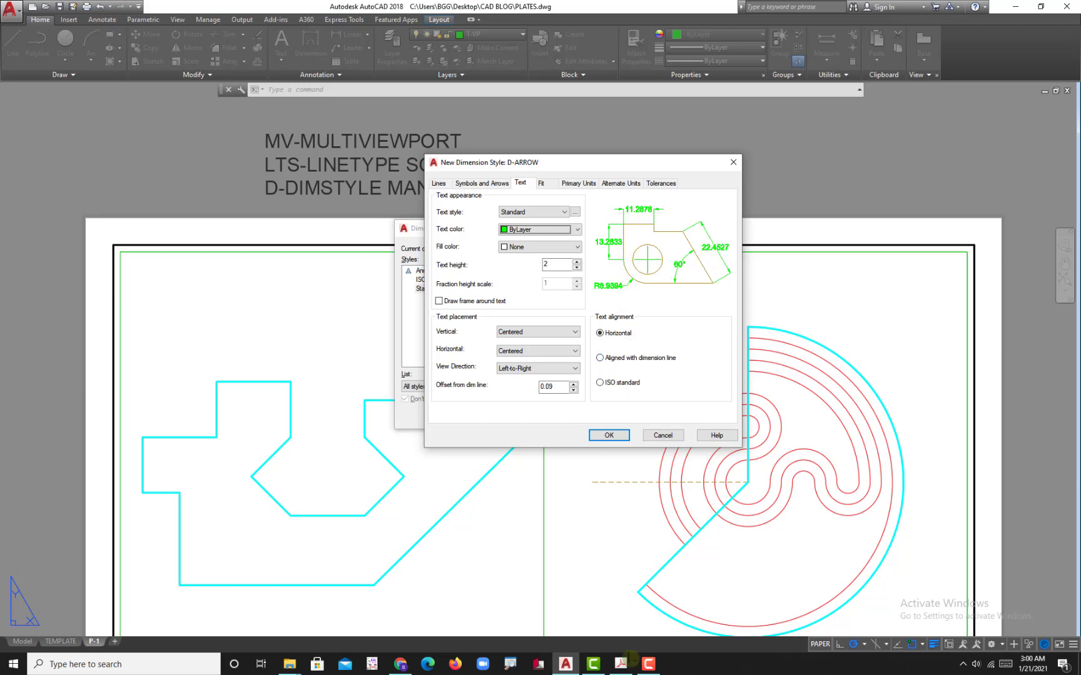
Check the text orientation in the reference PDF in Acrobat, return to AutoCAD, and align the dimension text with the dimension line
click(625, 661)
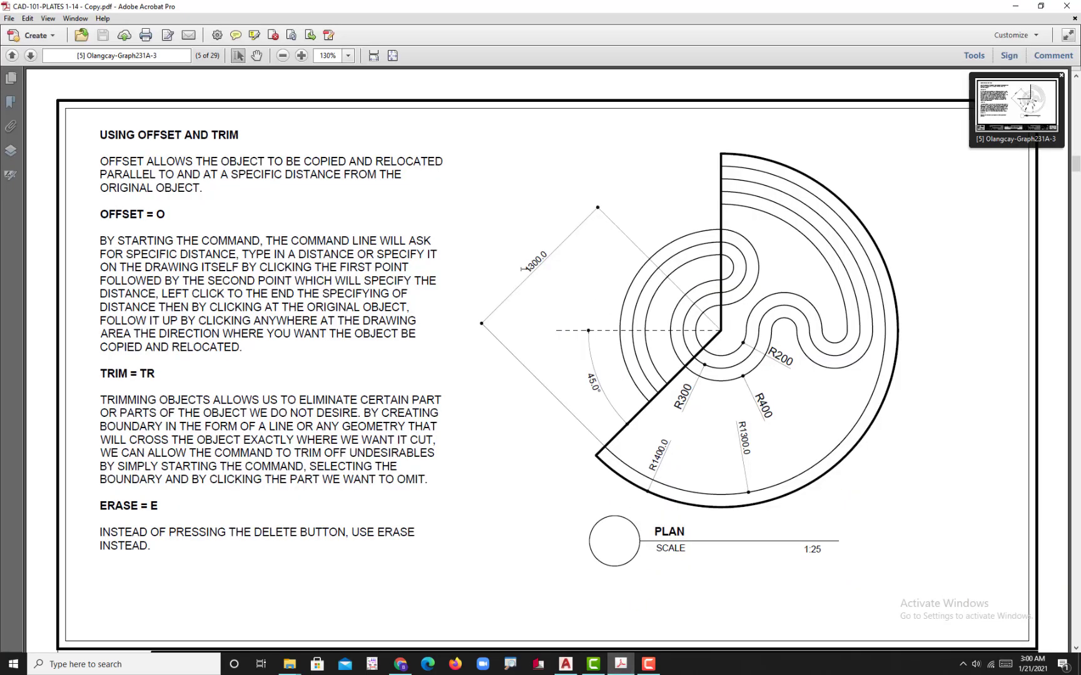
click(566, 664)
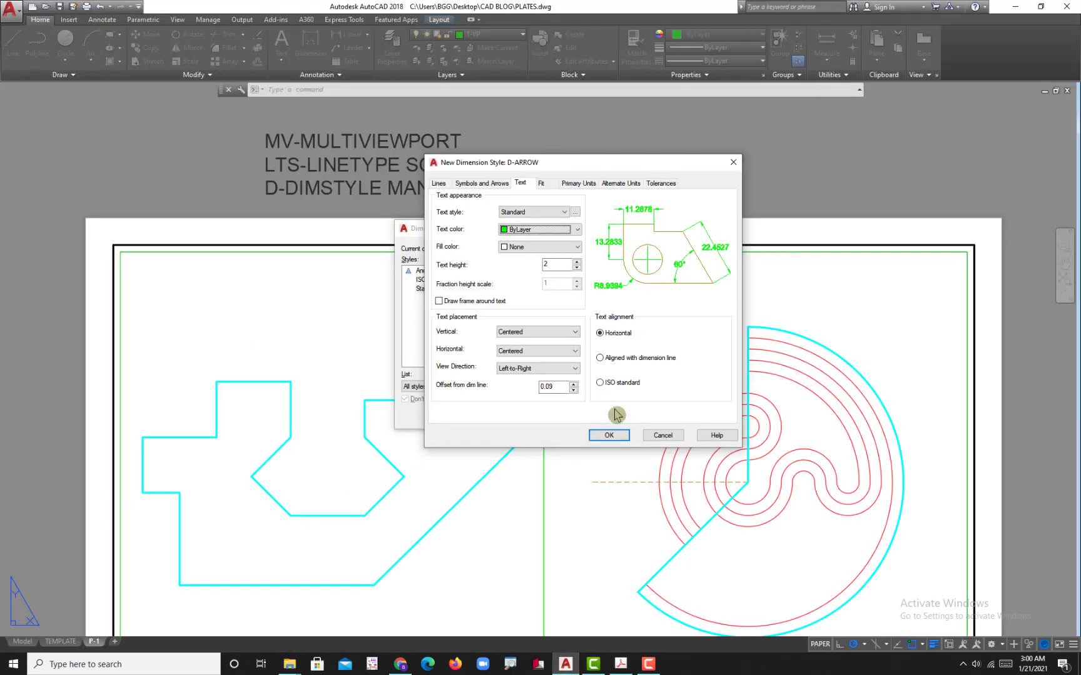
click(625, 359)
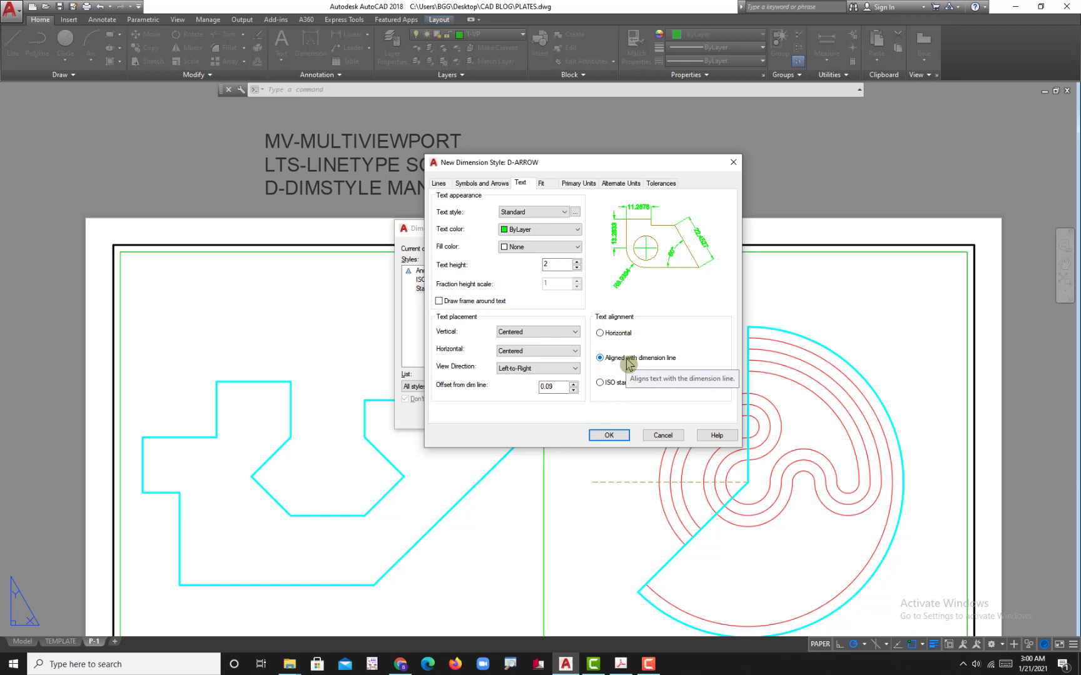
Check text placement in the Acrobat PDF, return to AutoCAD, and set vertical placement to Outside with an offset of 1 from the dimension line
click(620, 664)
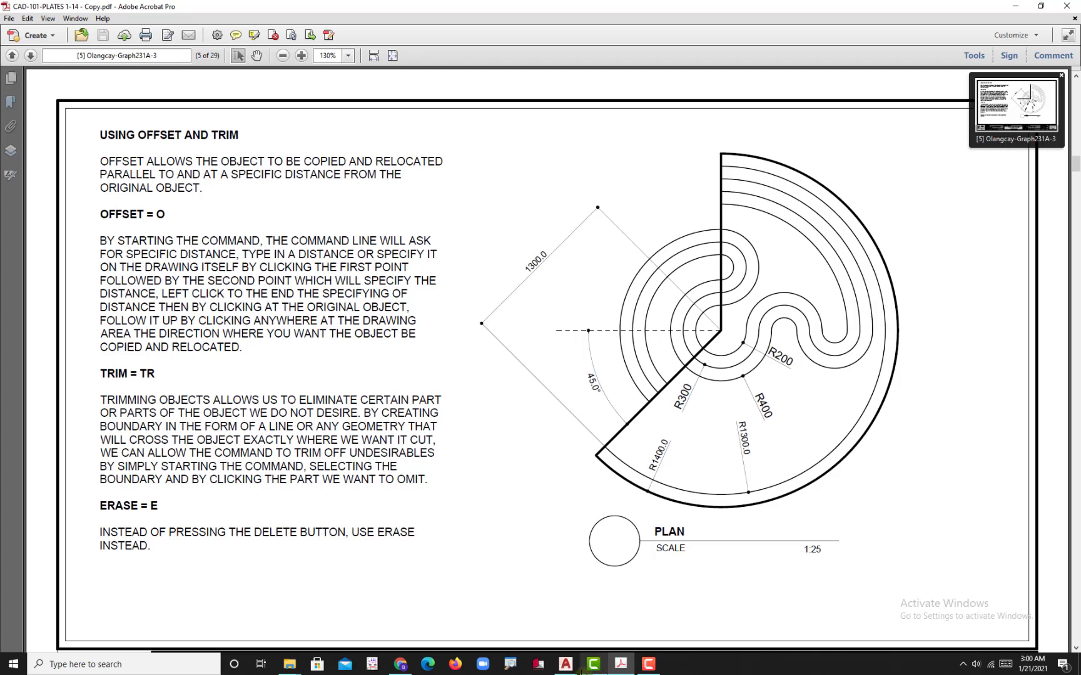
click(565, 664)
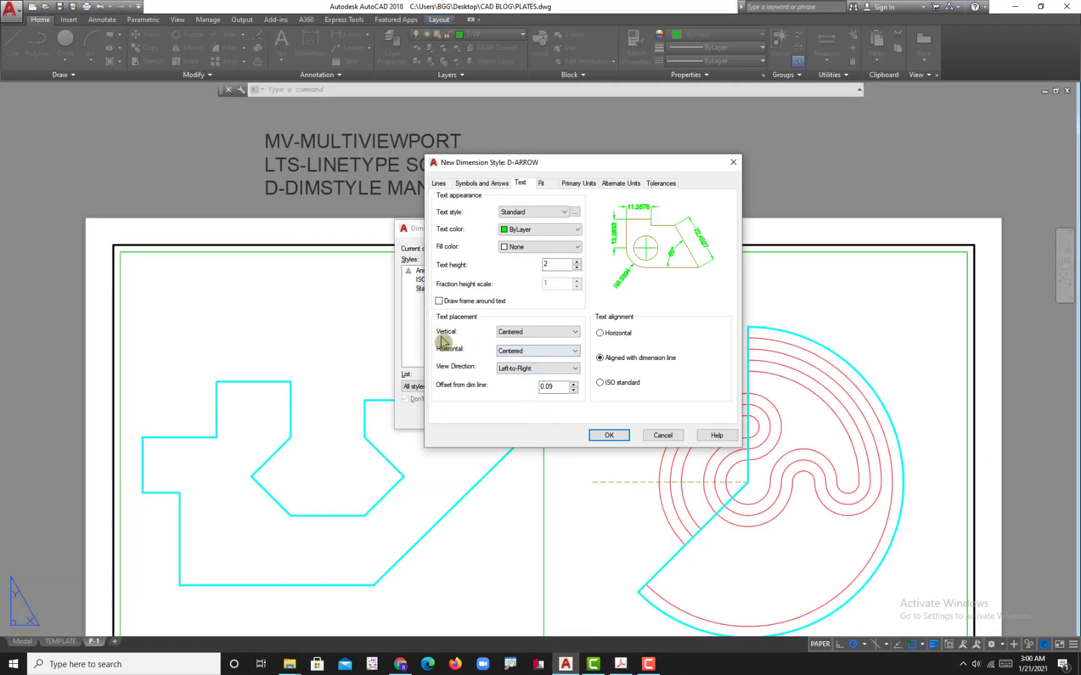
click(508, 332)
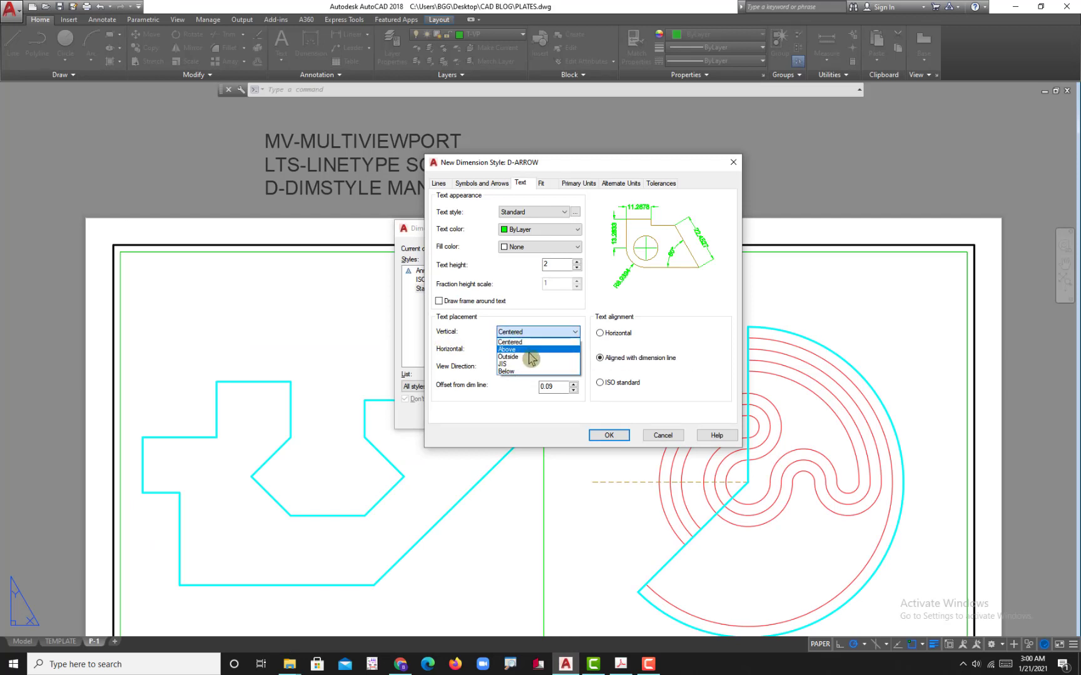
click(530, 357)
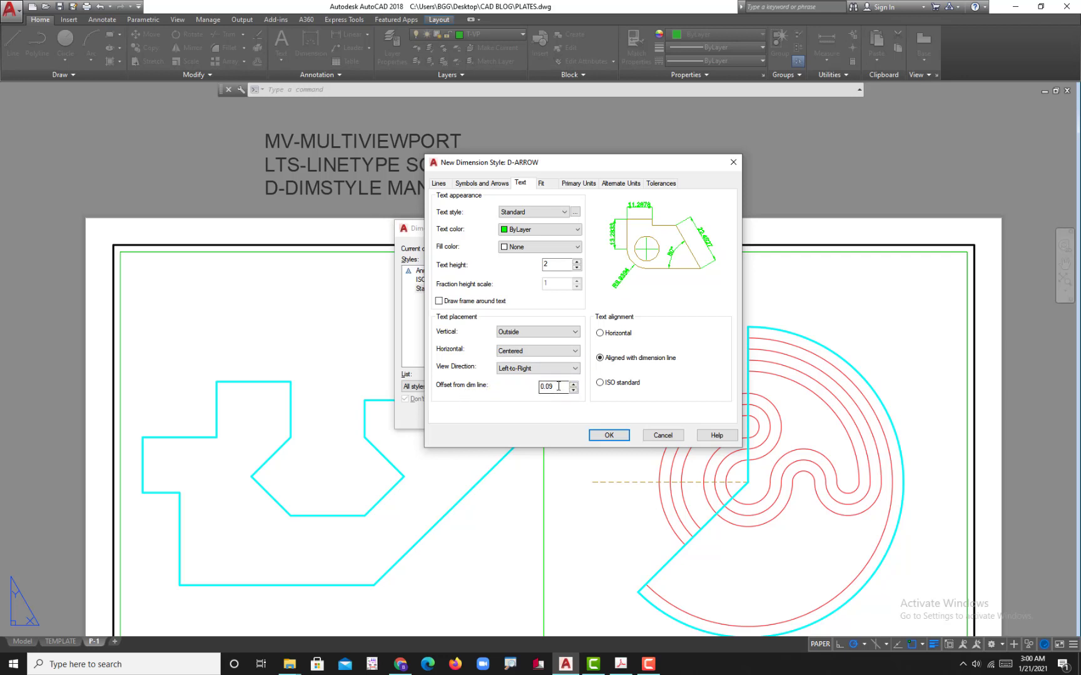
drag(559, 386, 491, 387)
click(555, 265)
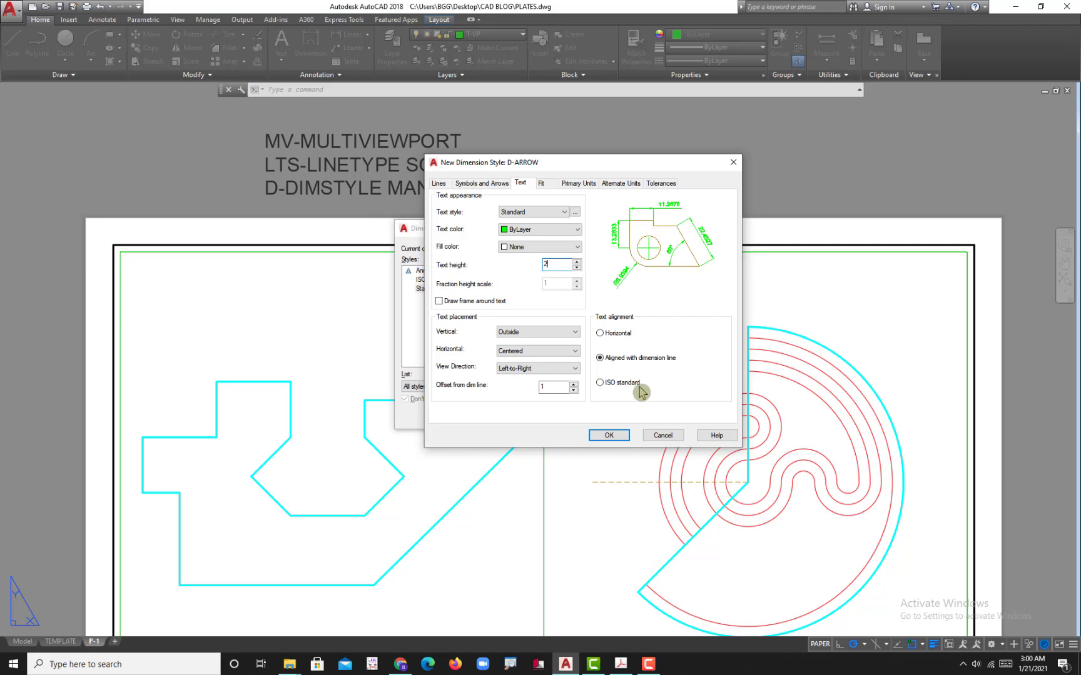
Set the linear dimension precision to 0.0 in the D-ARROW primary units
click(543, 187)
click(520, 182)
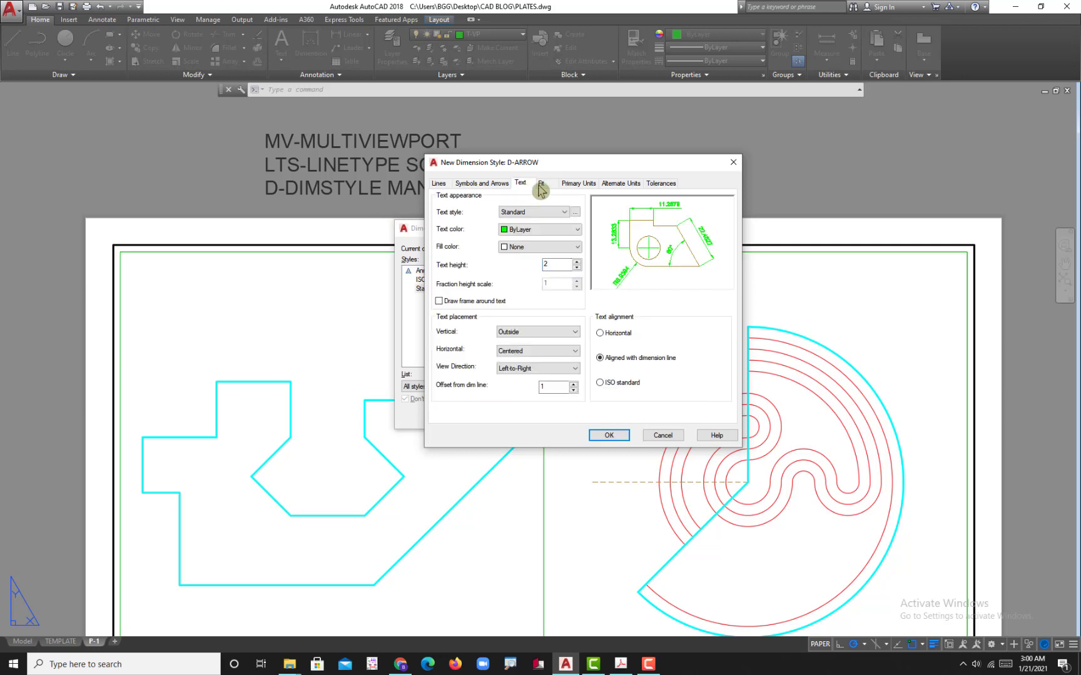
click(541, 184)
click(577, 182)
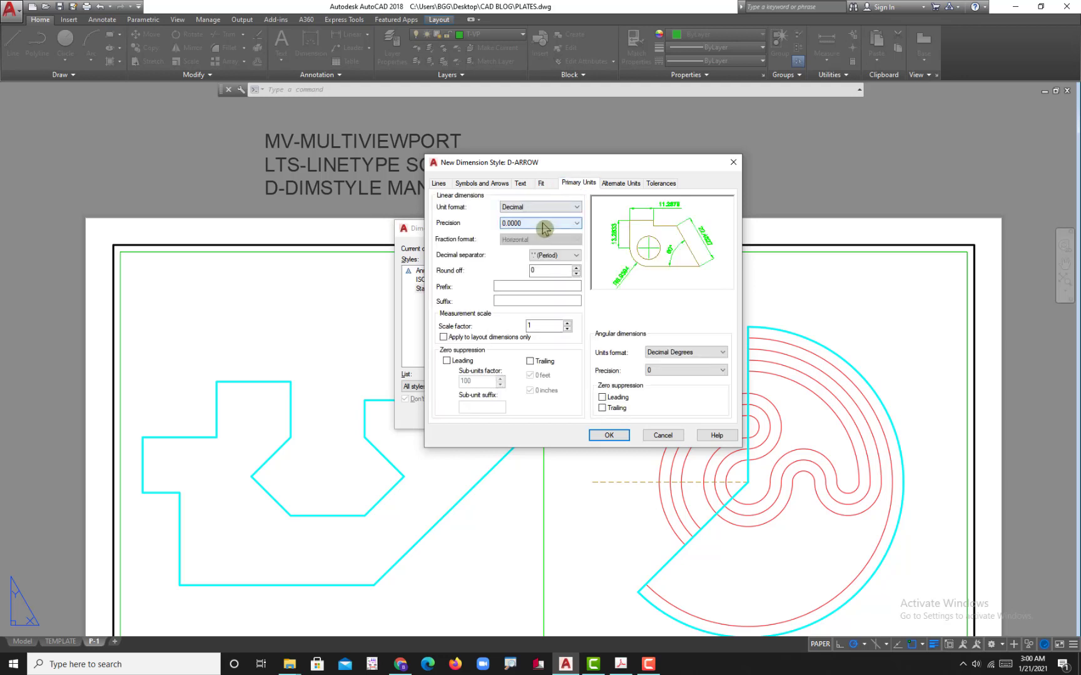
click(543, 223)
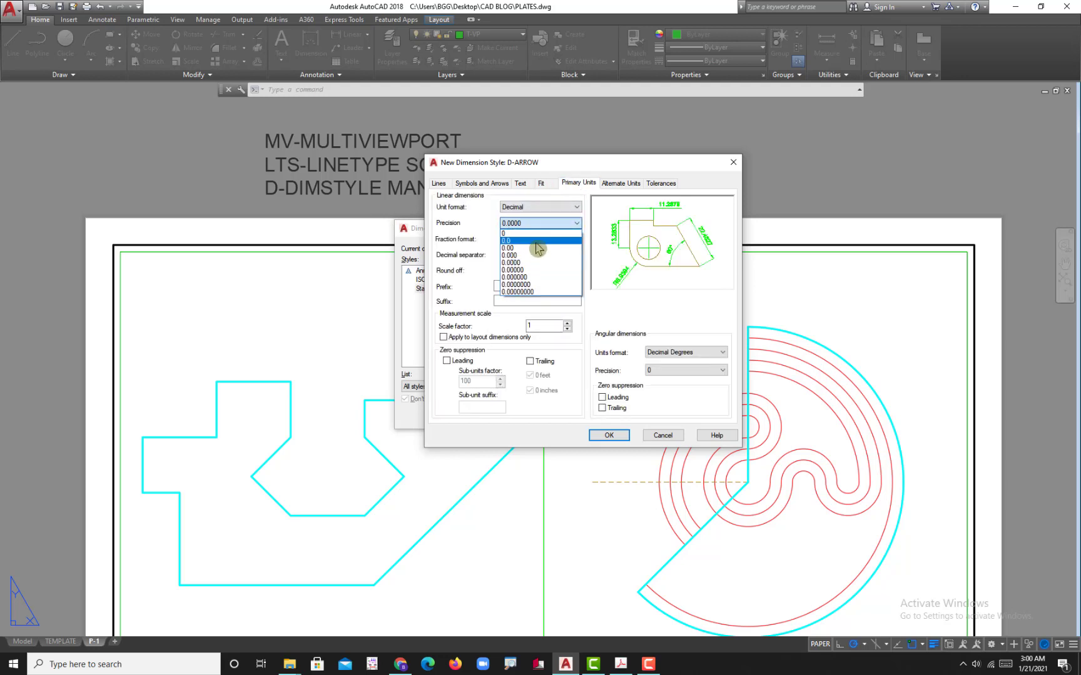
click(535, 241)
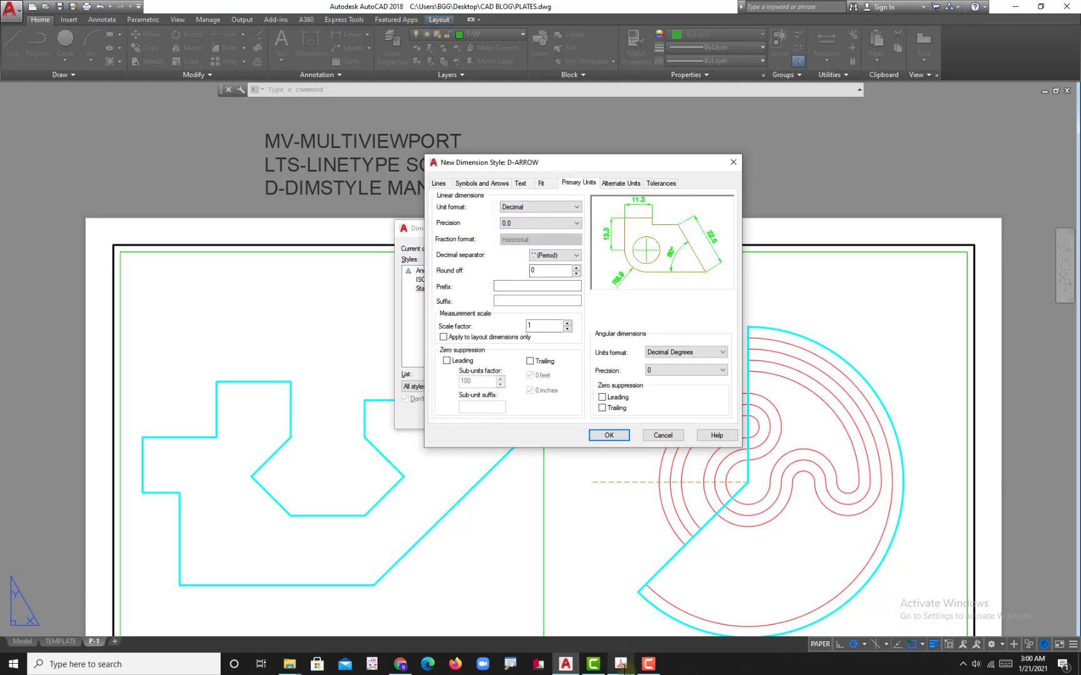
Check the number format of the dimensions in the Acrobat reference PDF and return to the D-ARROW settings in AutoCAD
click(626, 668)
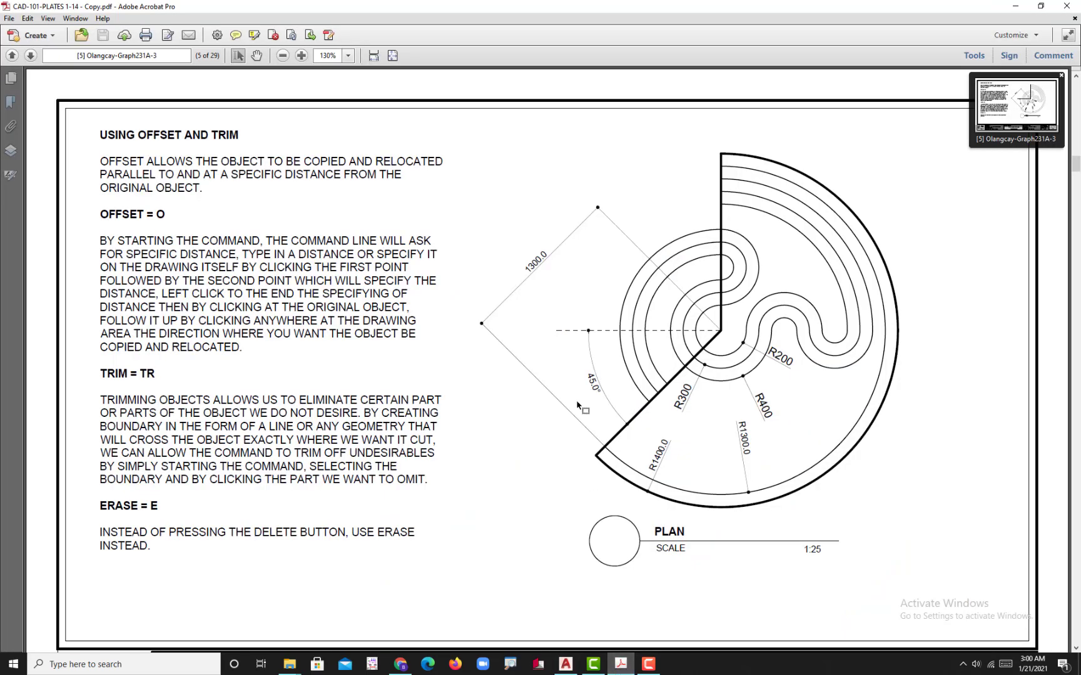
scroll(549, 271, up, 2)
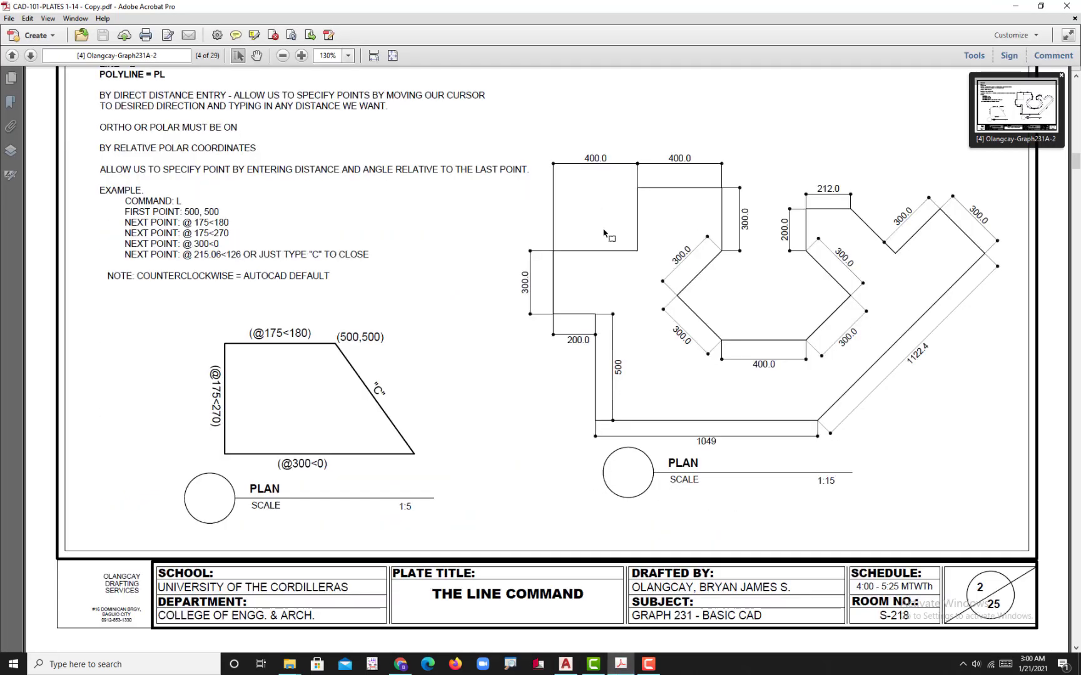
scroll(617, 350, down, 1)
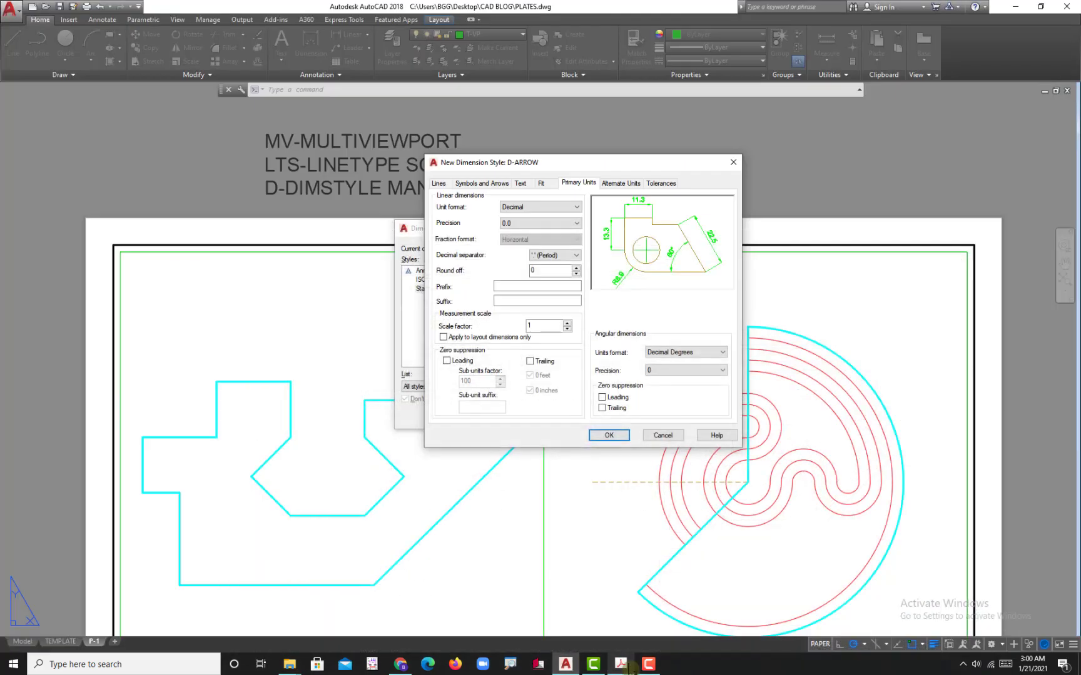
click(622, 664)
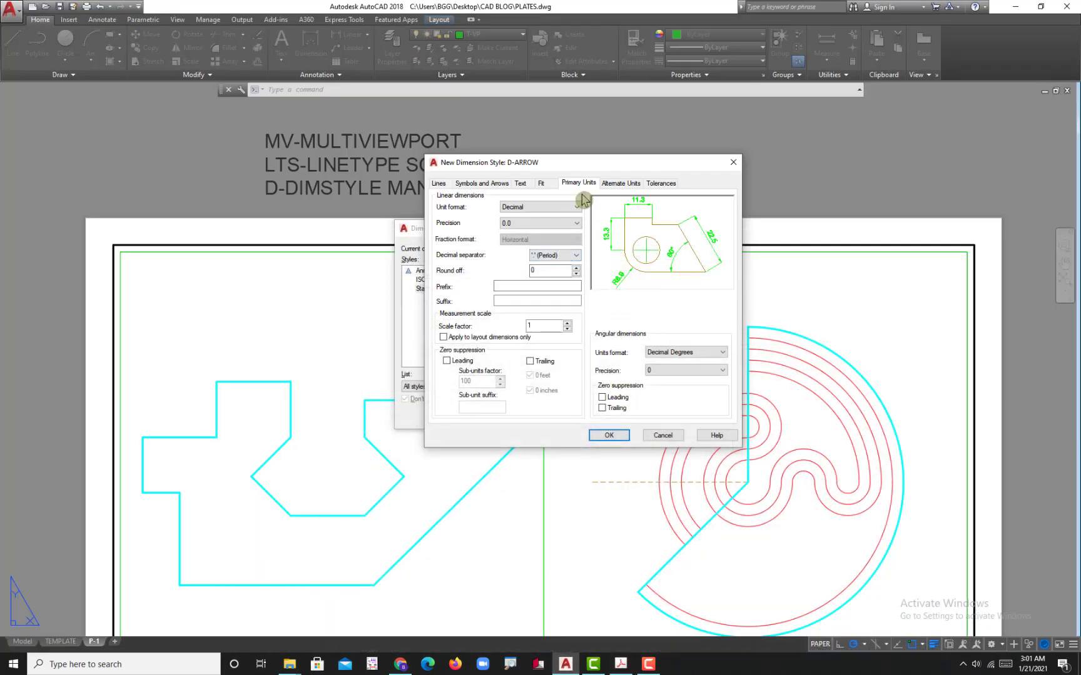
Try displaying alternate units with the suffix mm in the D-ARROW style, and turn alternate units back off
click(618, 185)
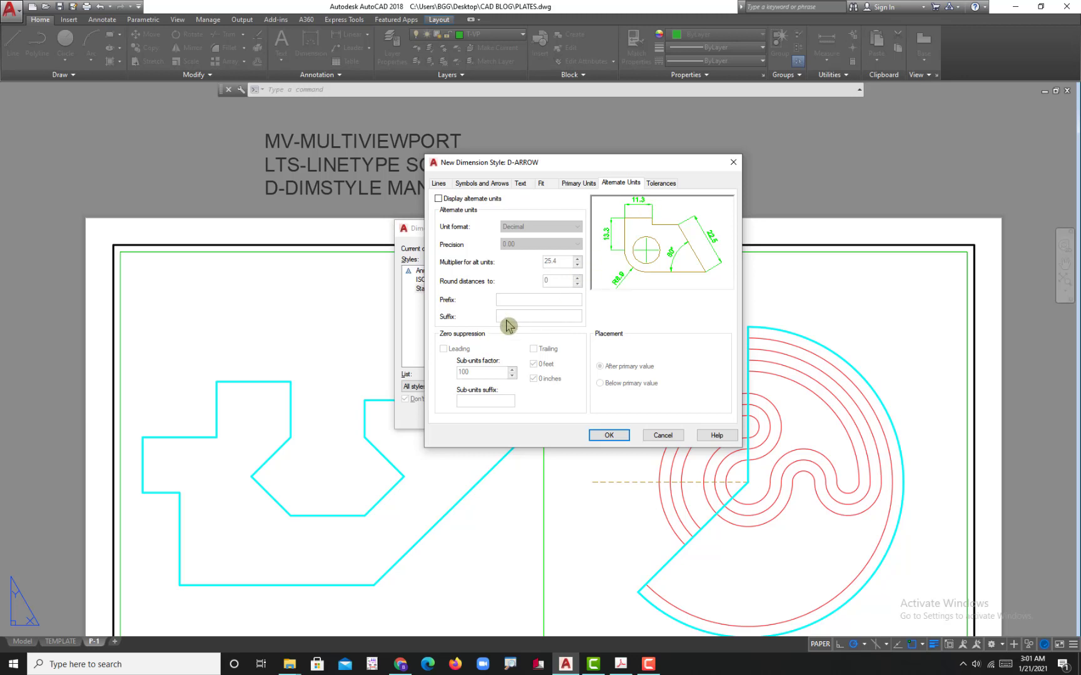
click(438, 199)
click(512, 317)
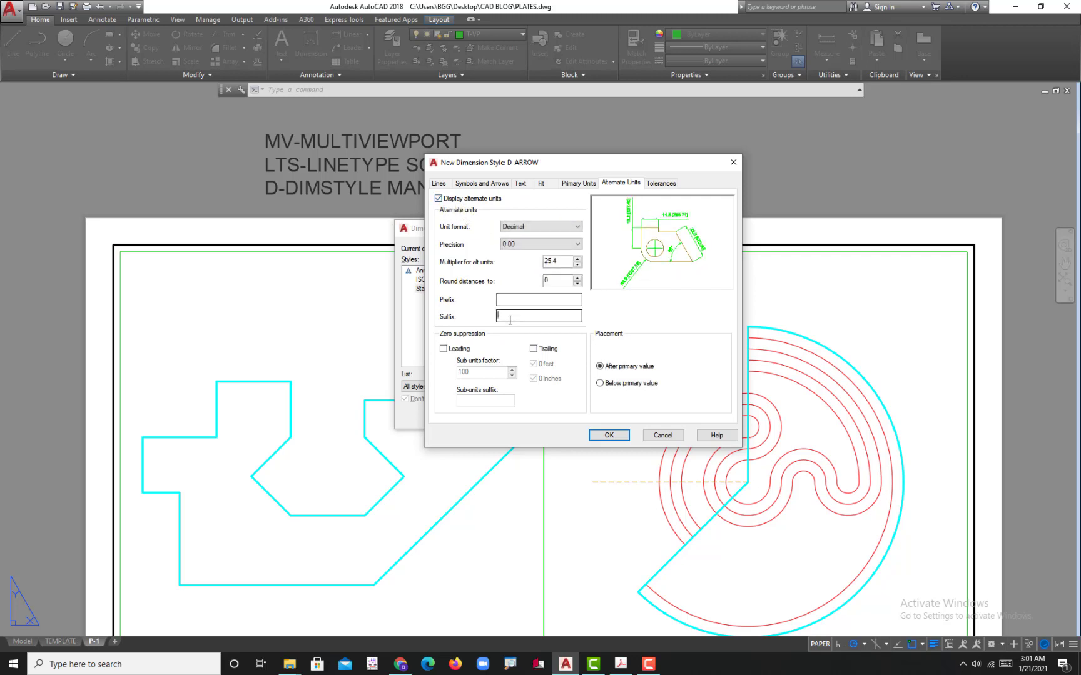
text(MM)
click(439, 199)
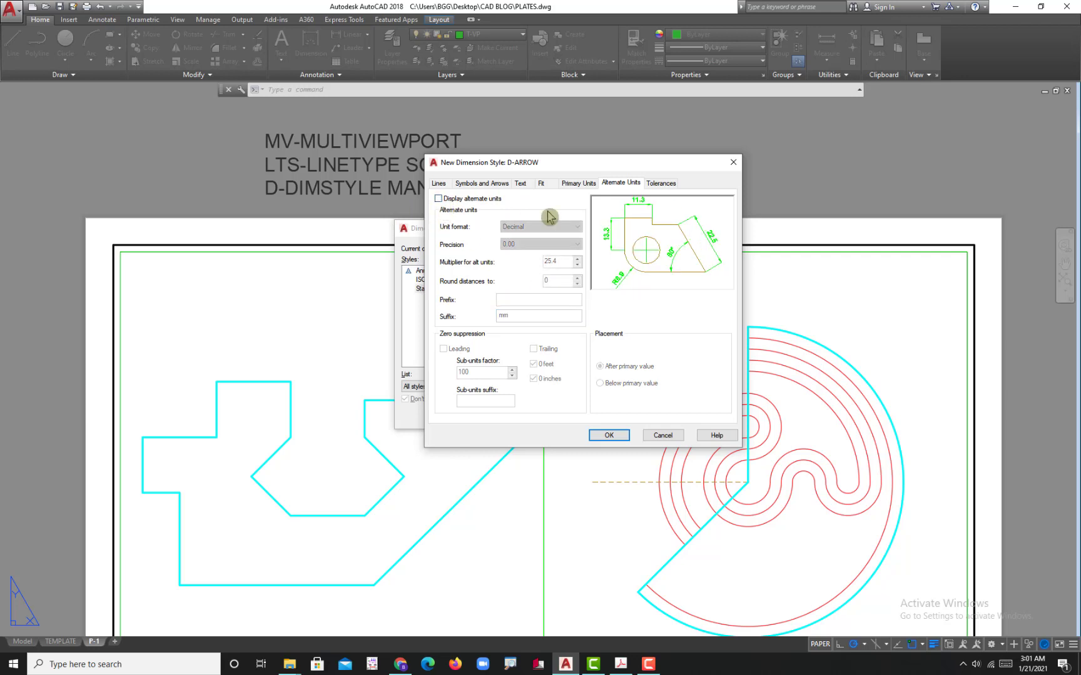
Save the D-ARROW style after checking its tolerances, and create a new dimension style named D-DOT based on it
click(657, 184)
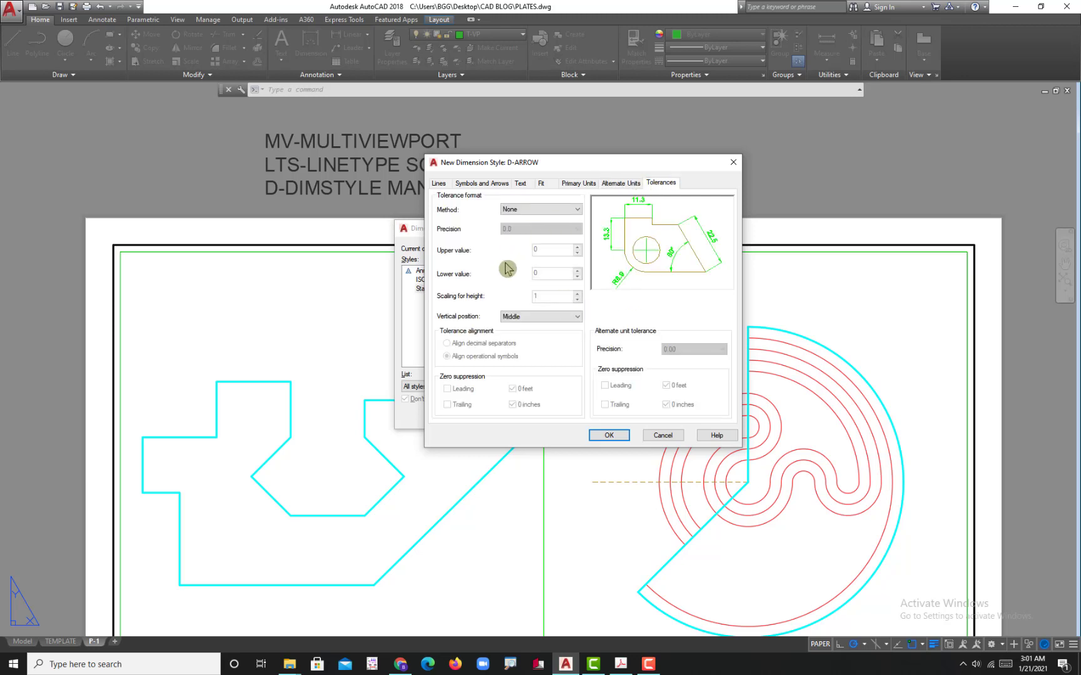
click(618, 437)
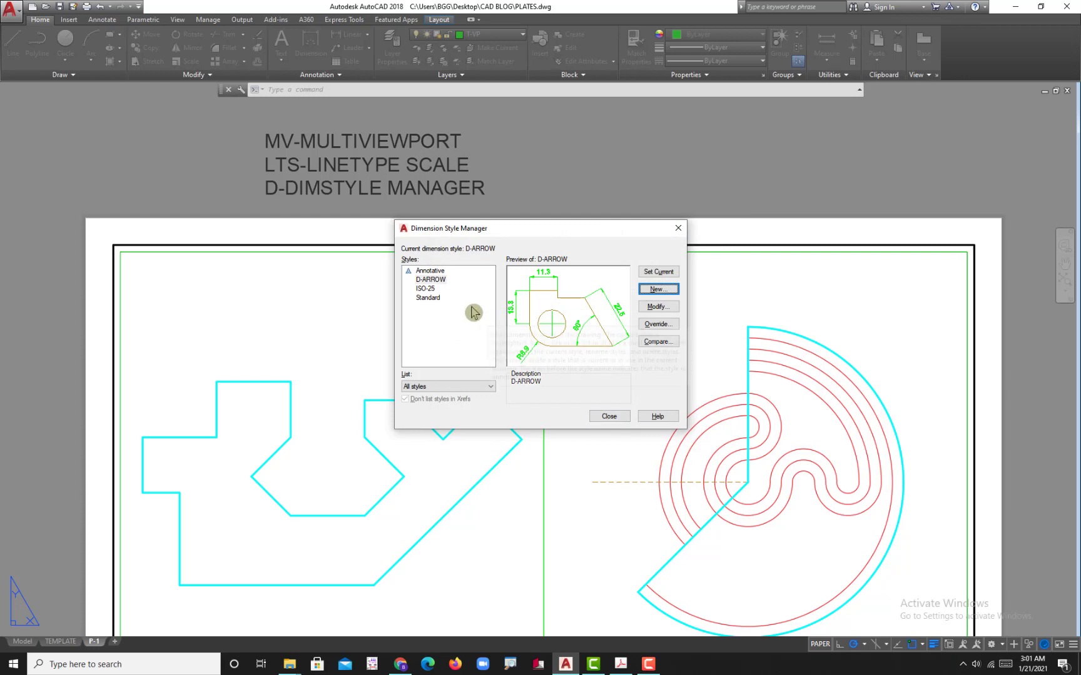
click(430, 281)
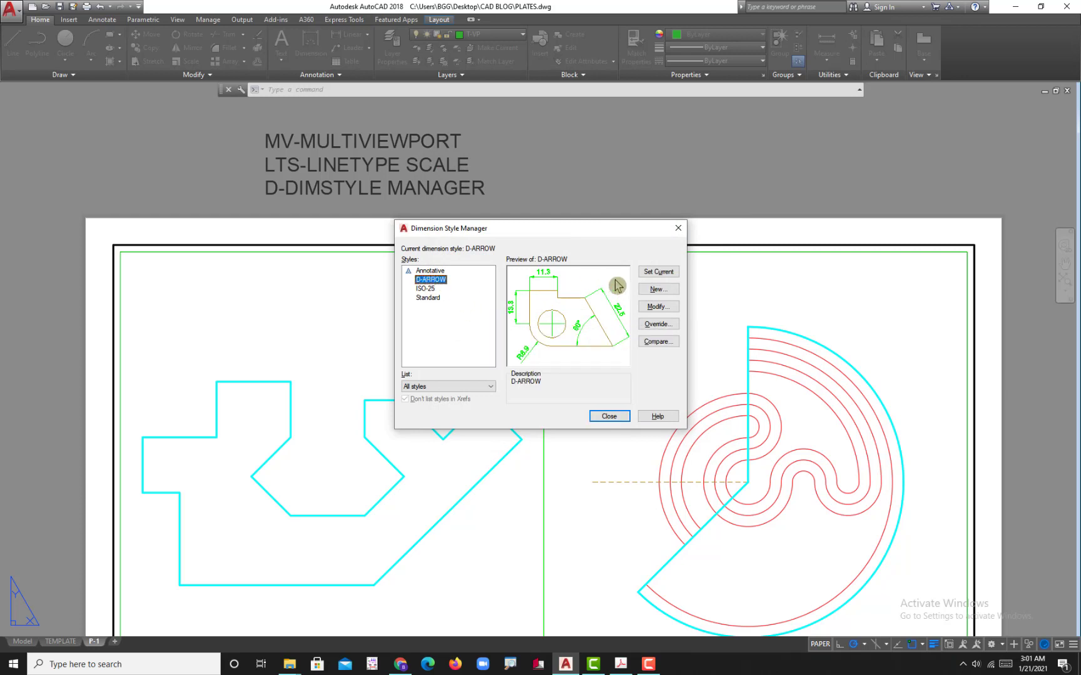
click(659, 289)
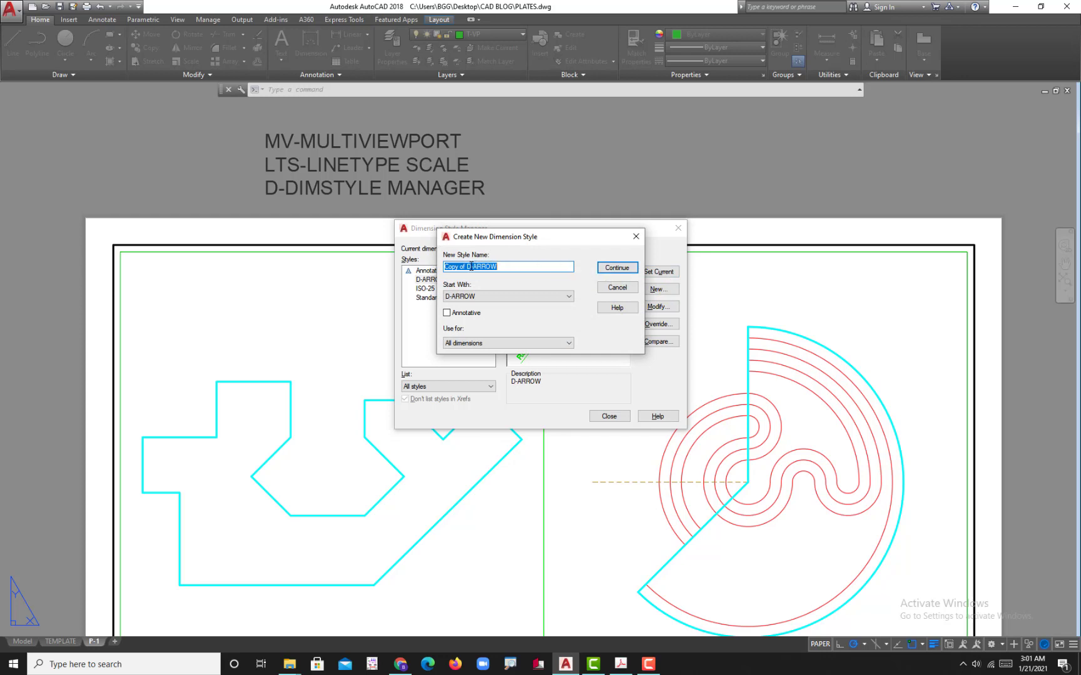
drag(467, 266, 422, 275)
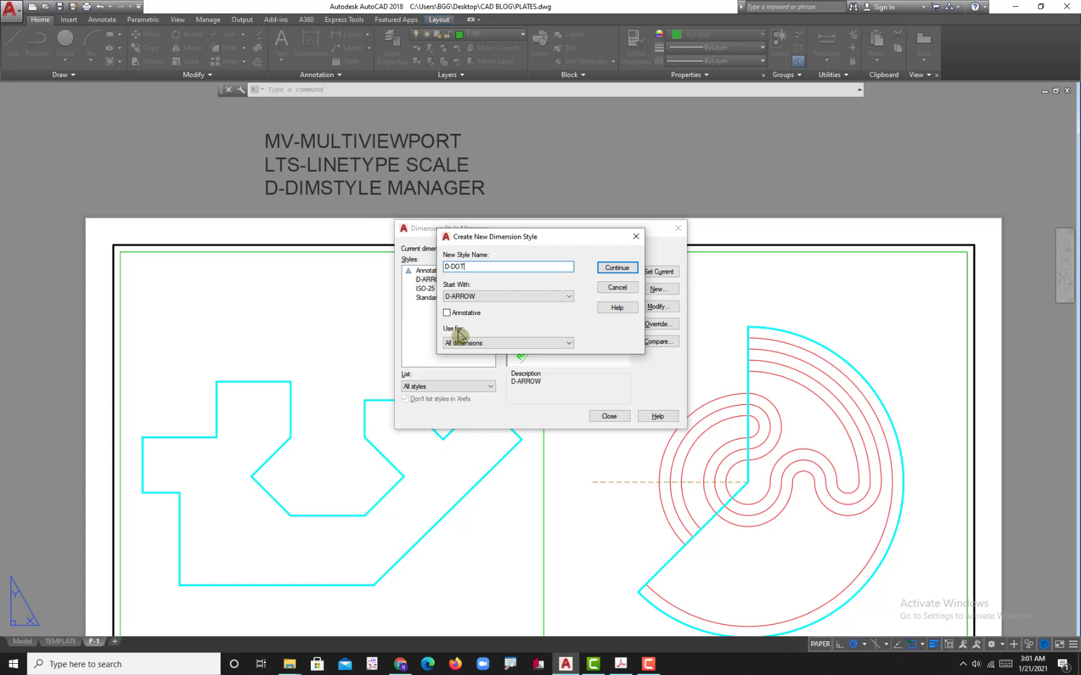
click(603, 268)
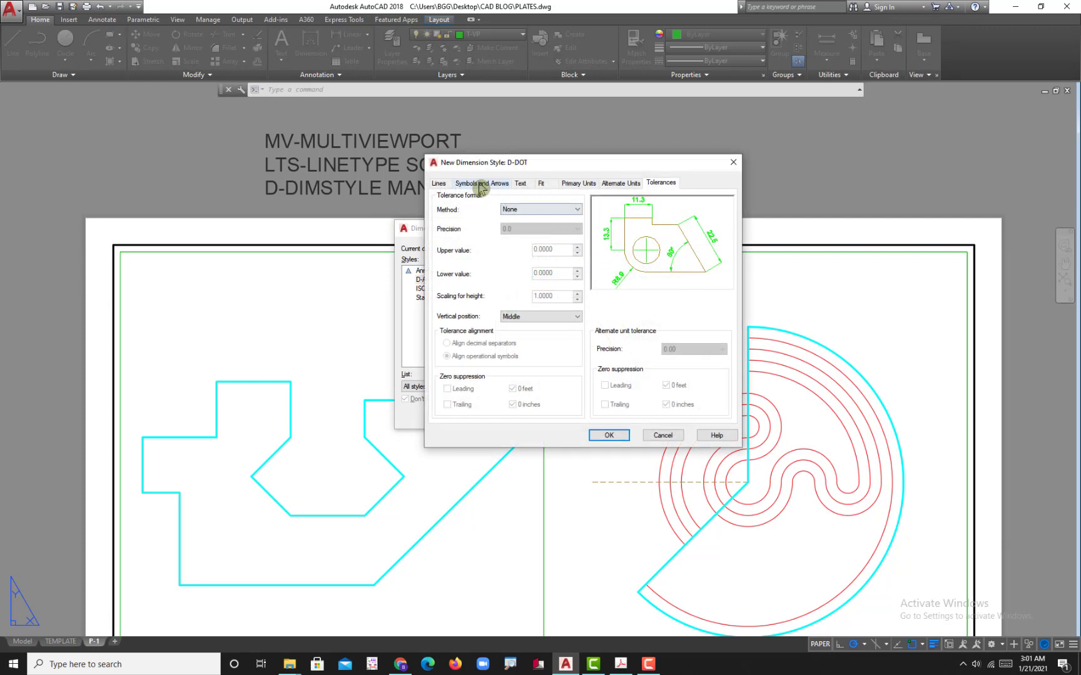
Set the D-DOT style's first and second arrowheads to Dot with an arrow size of 1.5, and save the style
click(439, 183)
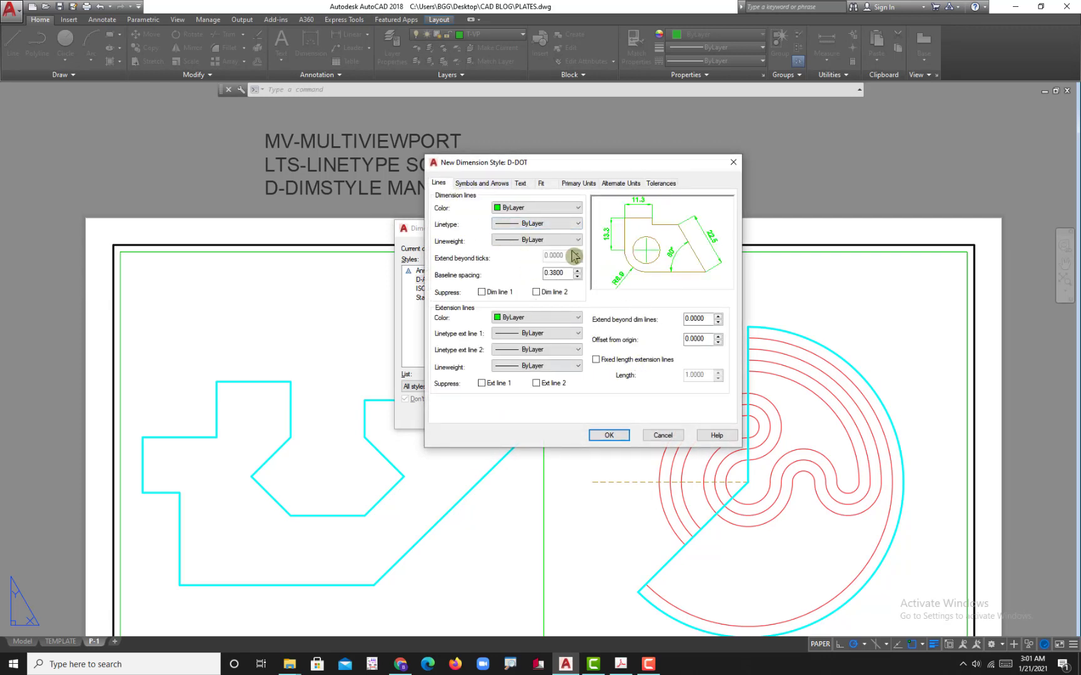
click(502, 184)
click(491, 217)
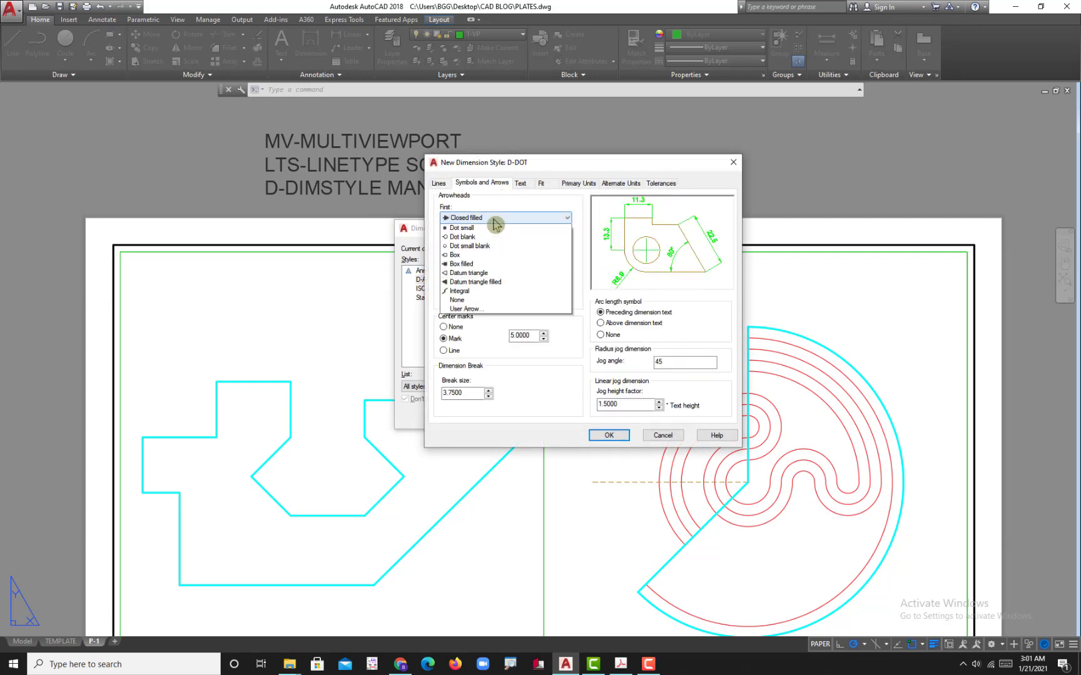
click(483, 252)
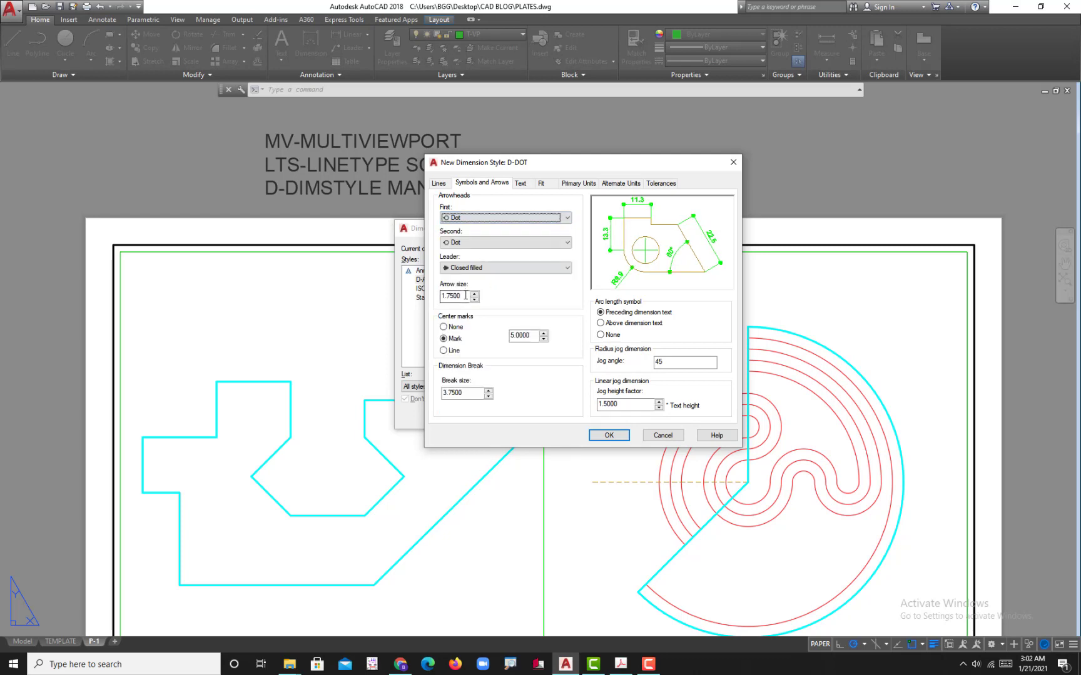
drag(465, 295, 432, 295)
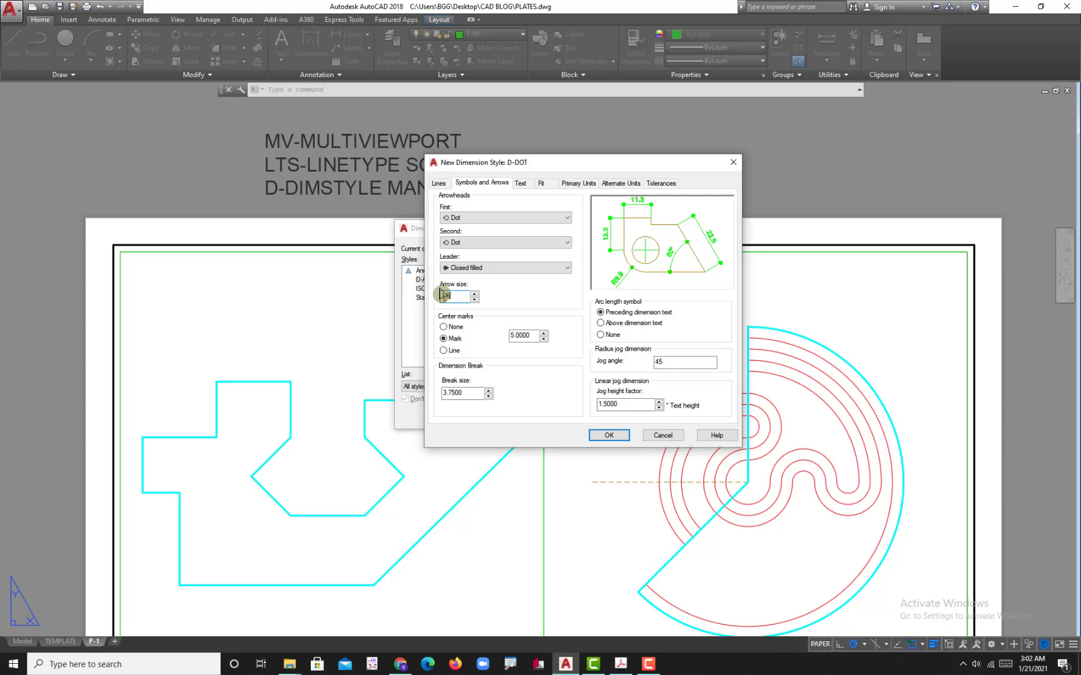
click(530, 339)
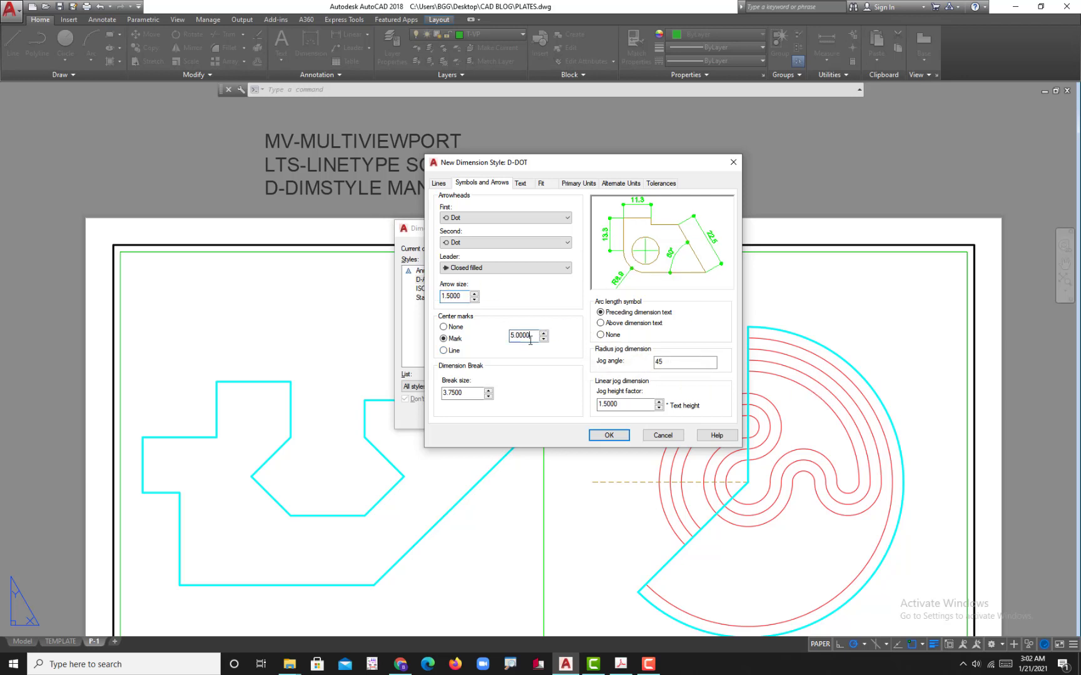
click(609, 436)
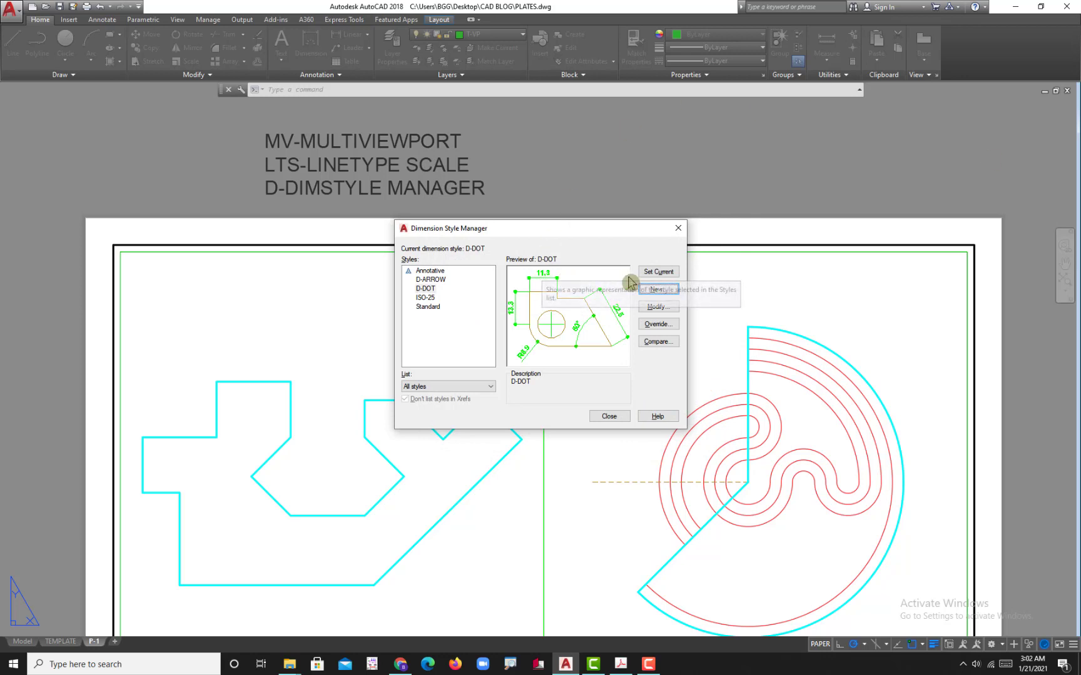
Create another dimension style named D-ARCHITECTURAL based on D-DOT
click(653, 289)
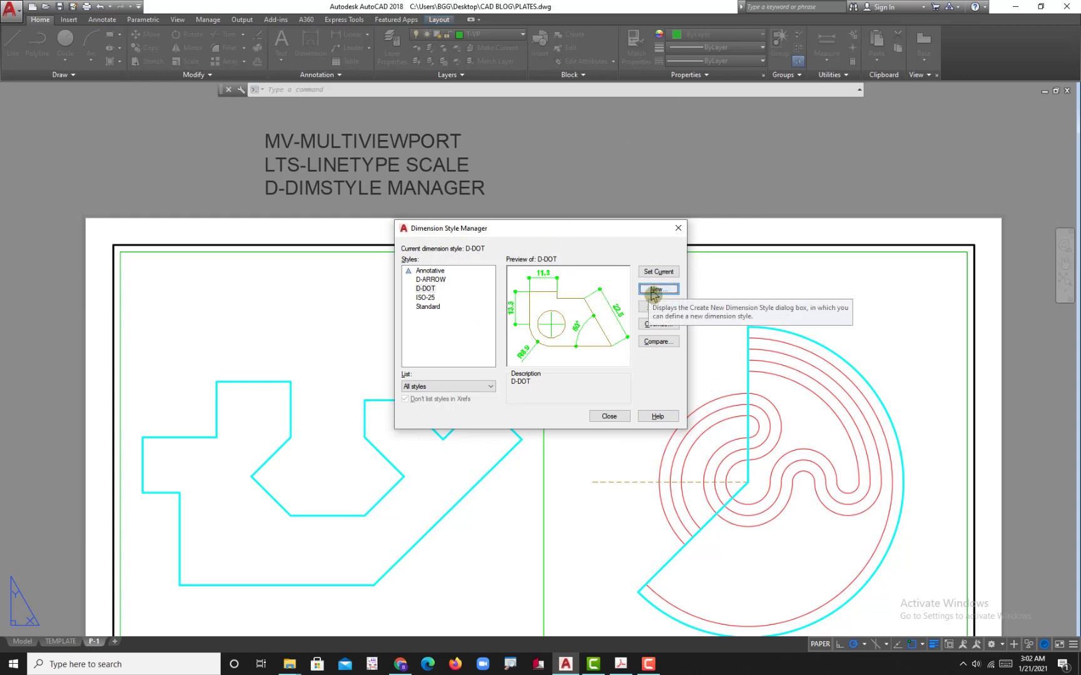
click(654, 291)
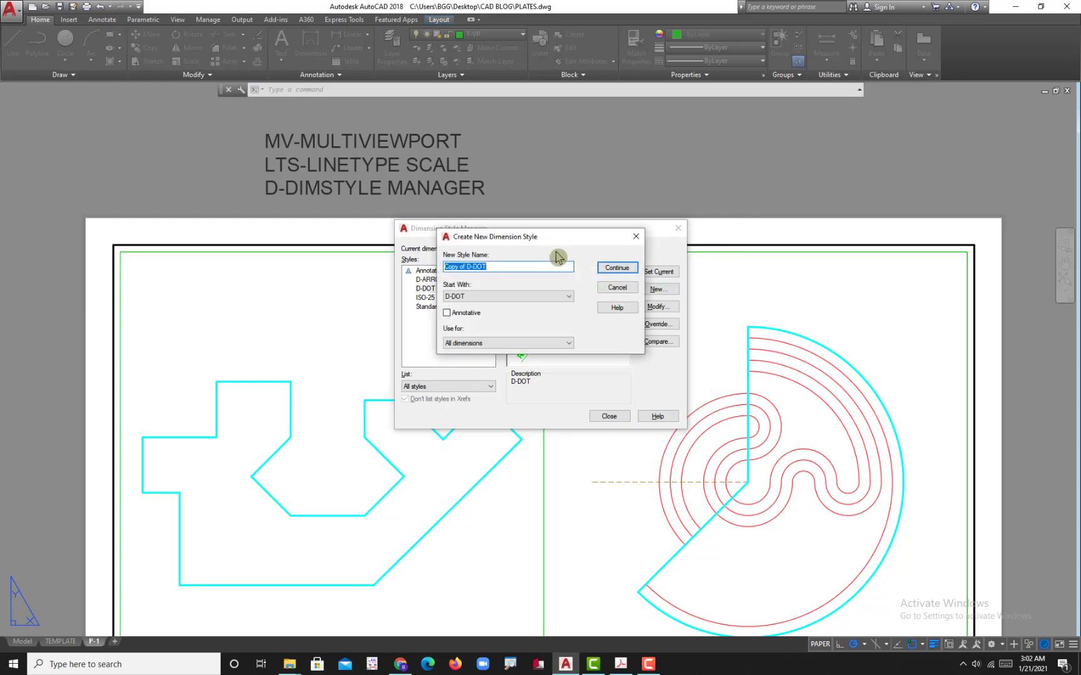
drag(467, 266, 438, 270)
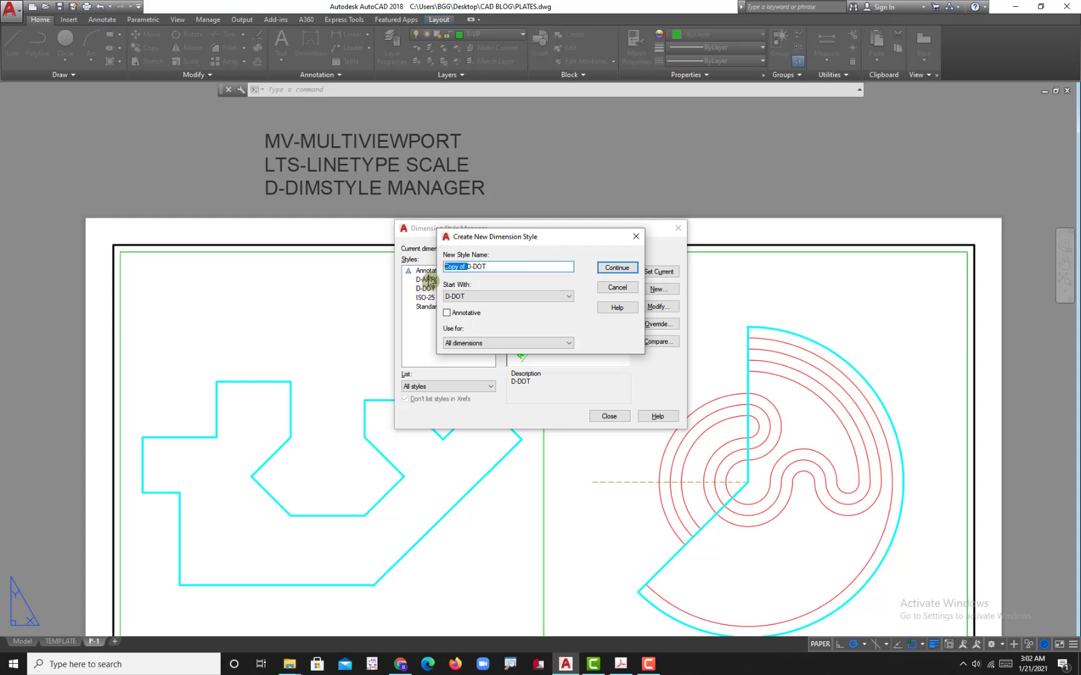
key(BackSpace)
click(483, 269)
click(617, 268)
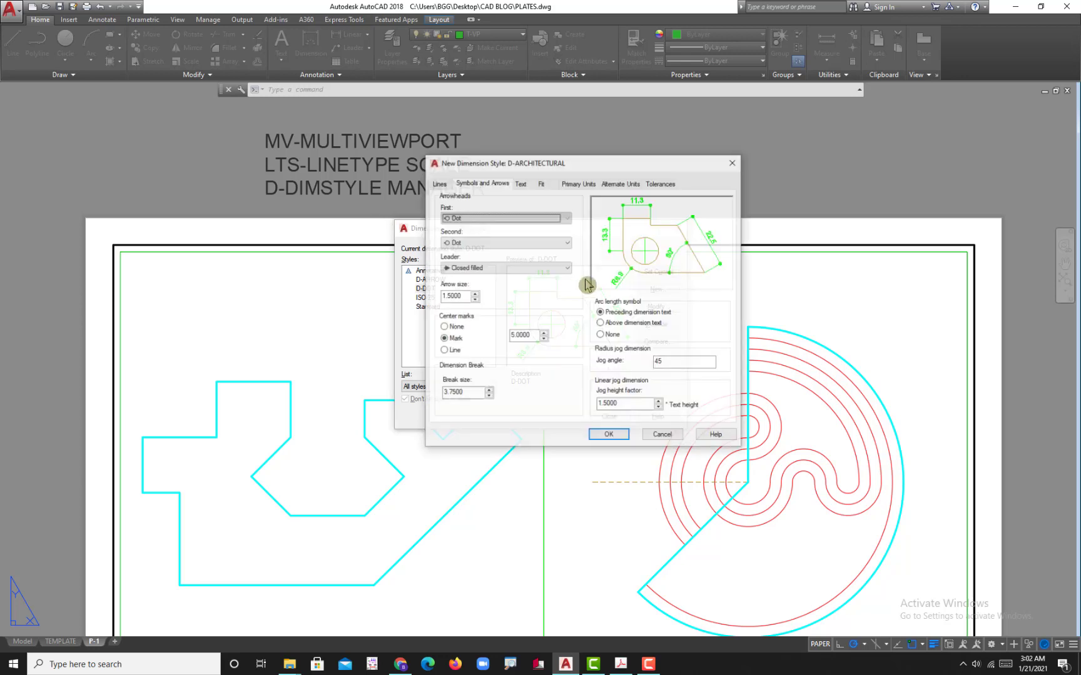
Set the D-ARCHITECTURAL arrowheads to Architectural tick with an arrow size of 2, and save the style
click(514, 218)
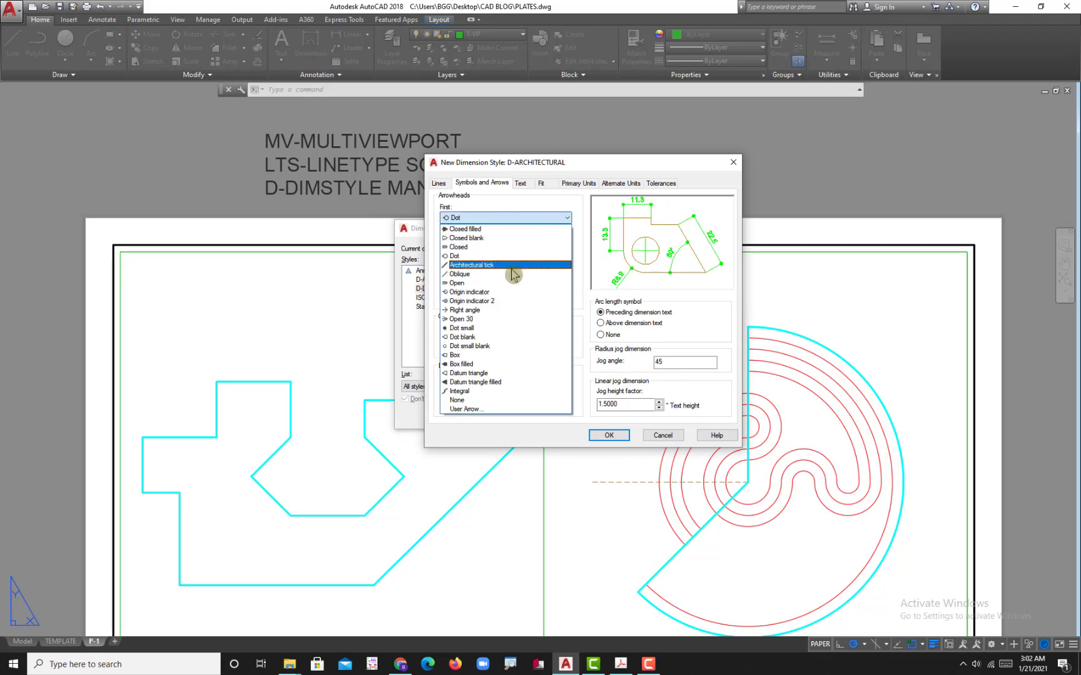
click(510, 262)
double_click(450, 296)
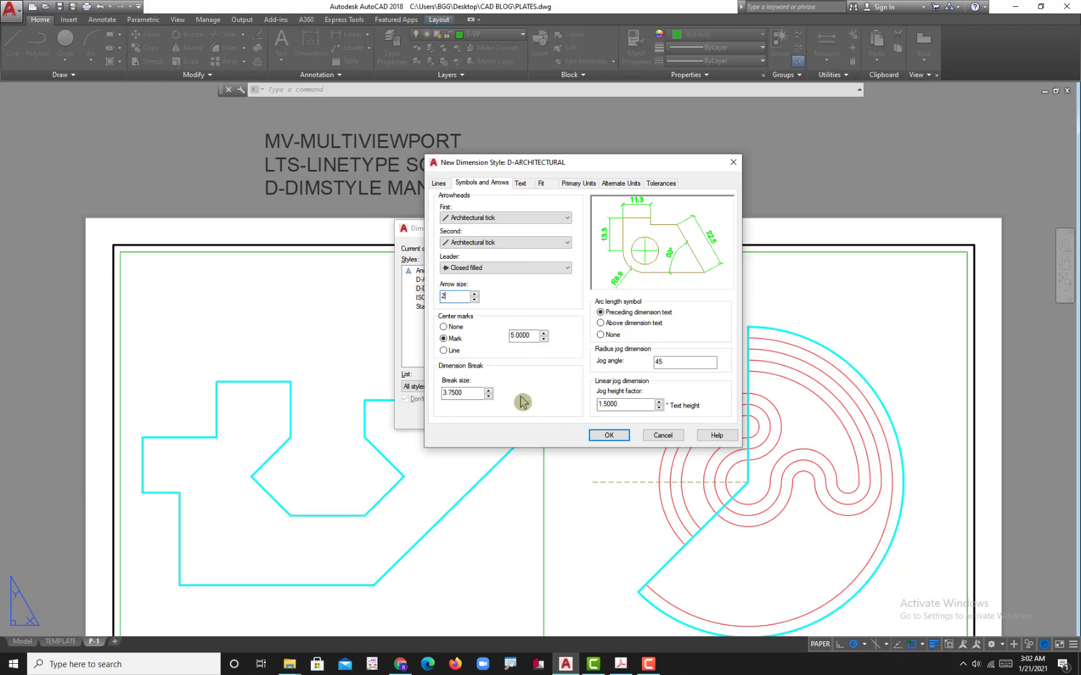
click(461, 393)
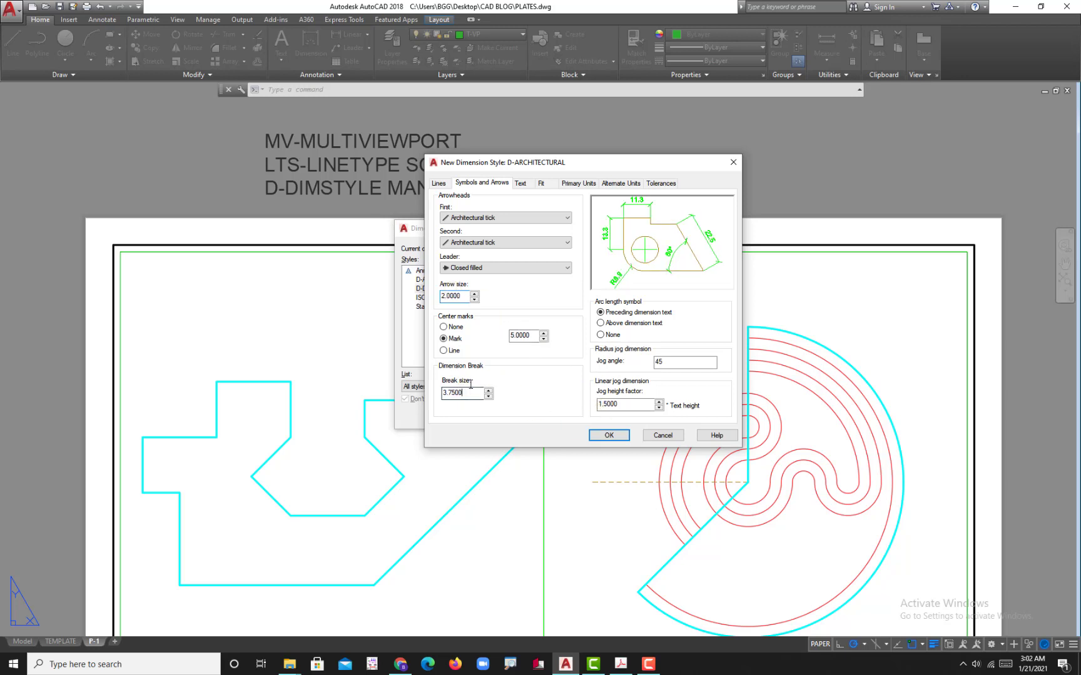
click(607, 436)
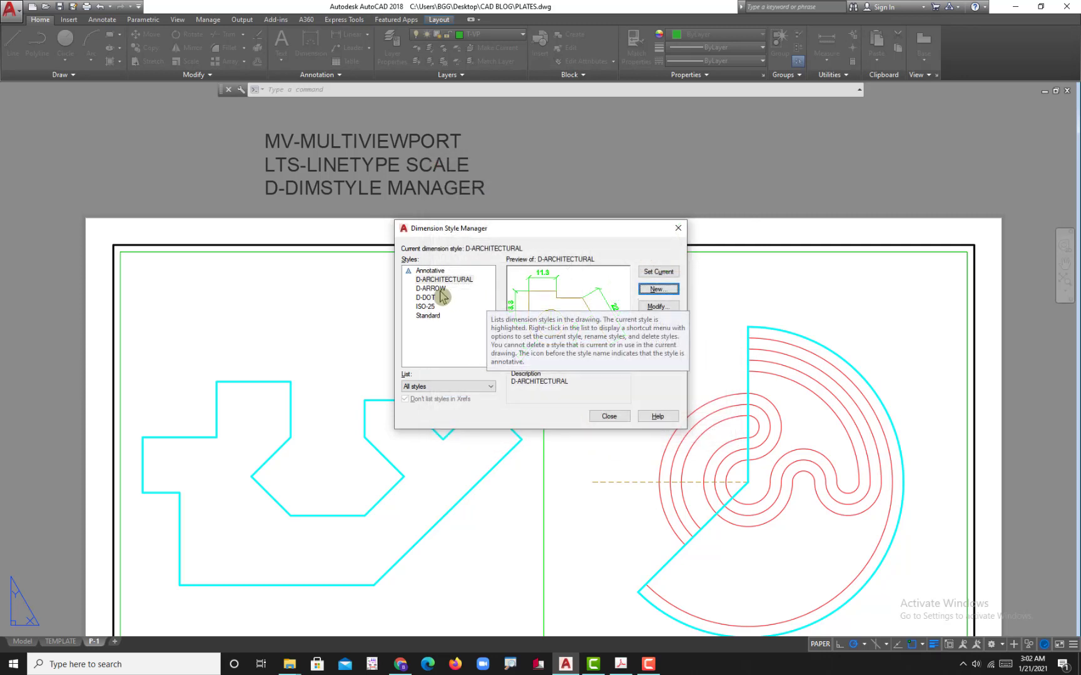
Make D-DOT the current dimension style and close the Dimension Style Manager
click(432, 298)
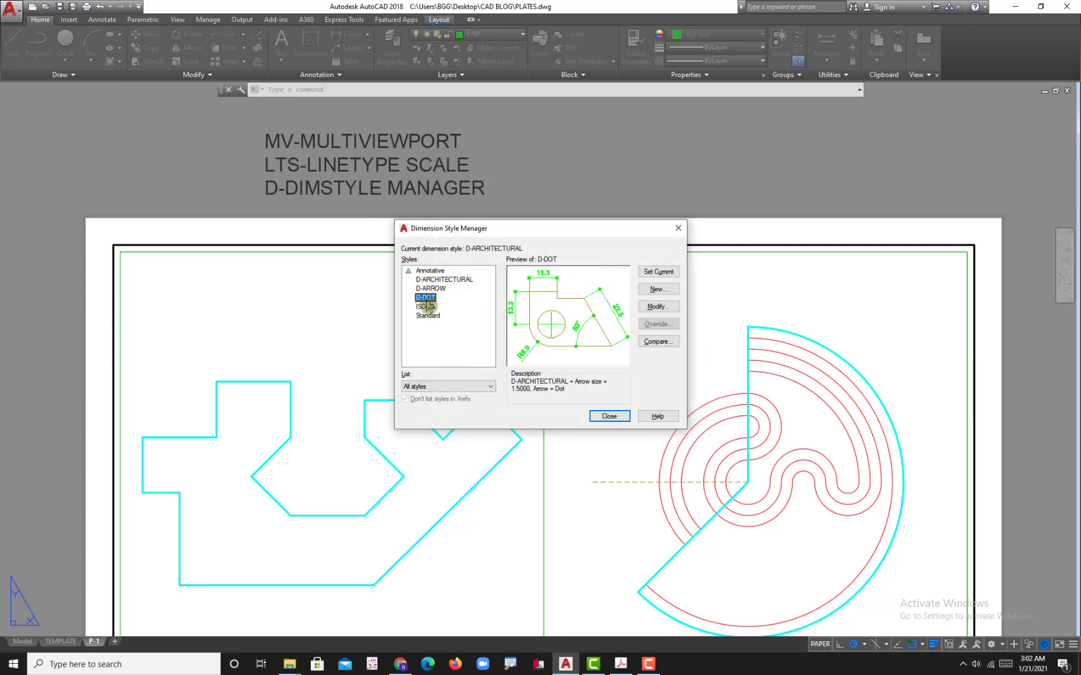
click(658, 273)
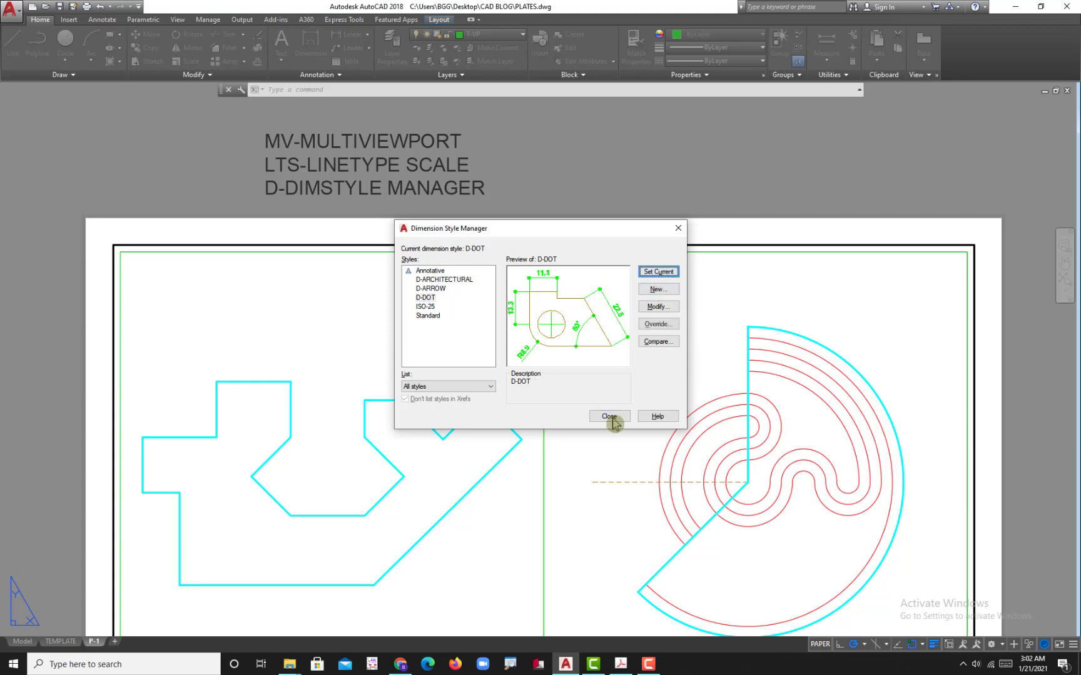
click(609, 416)
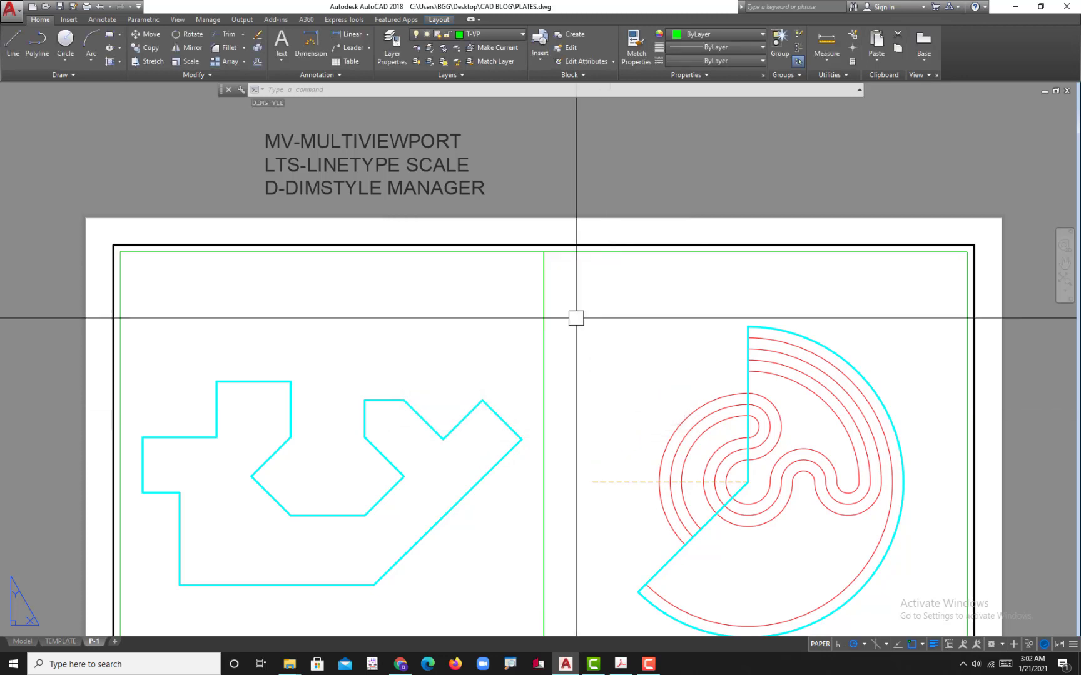
Create a new layer named DIM and set its color to index 250
click(494, 35)
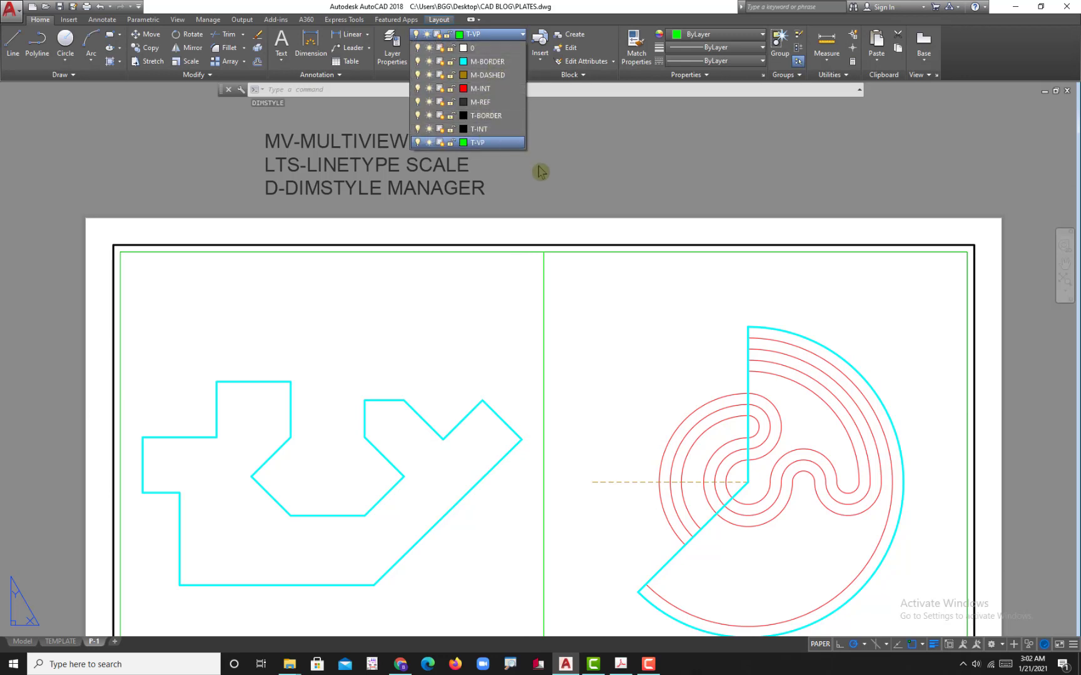
click(538, 168)
click(391, 47)
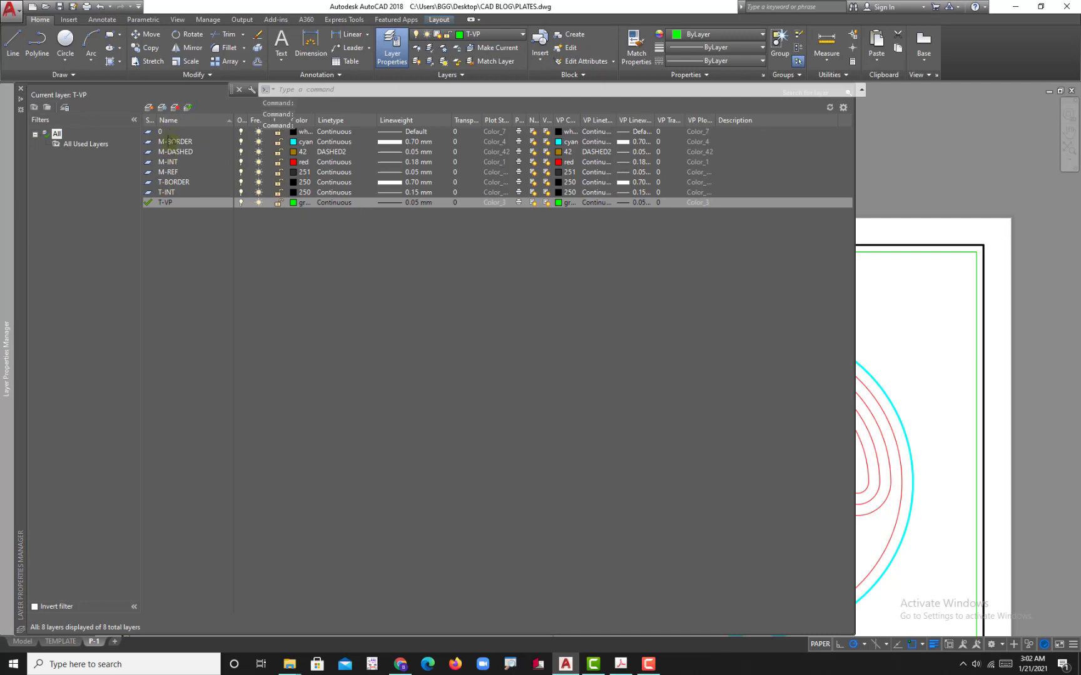
click(148, 107)
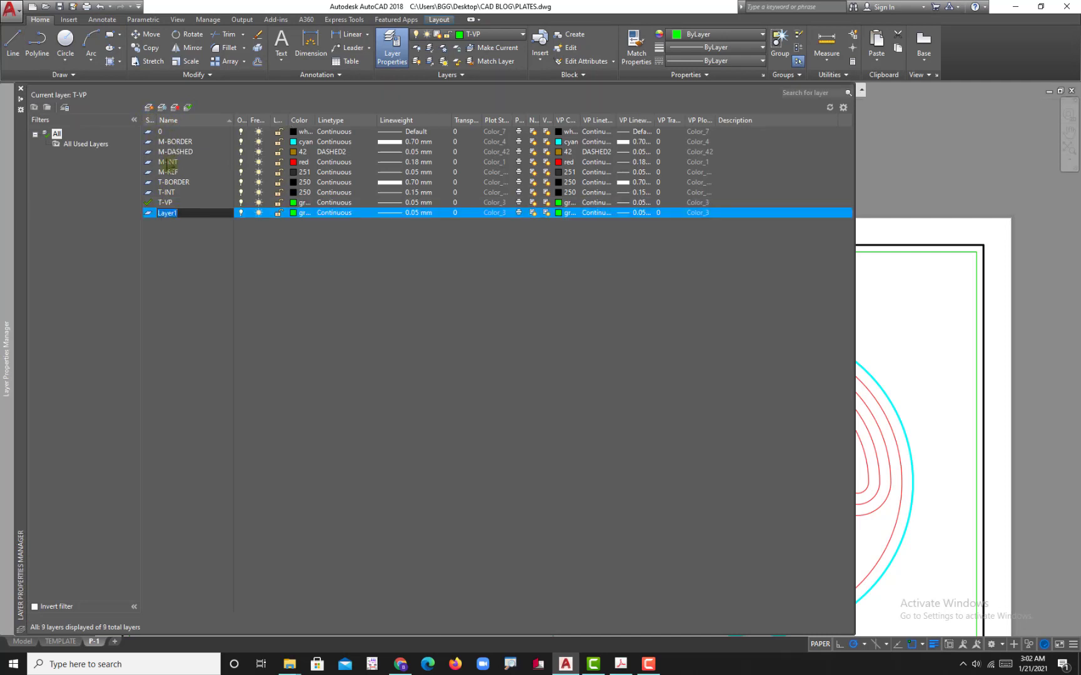
click(295, 215)
click(451, 372)
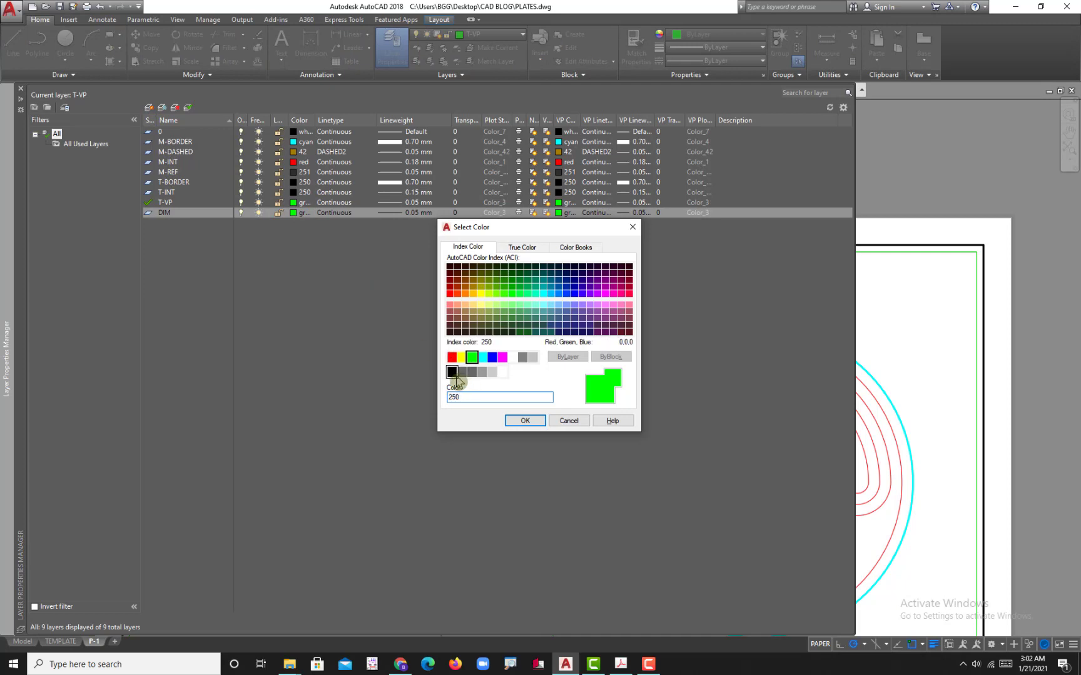
click(526, 421)
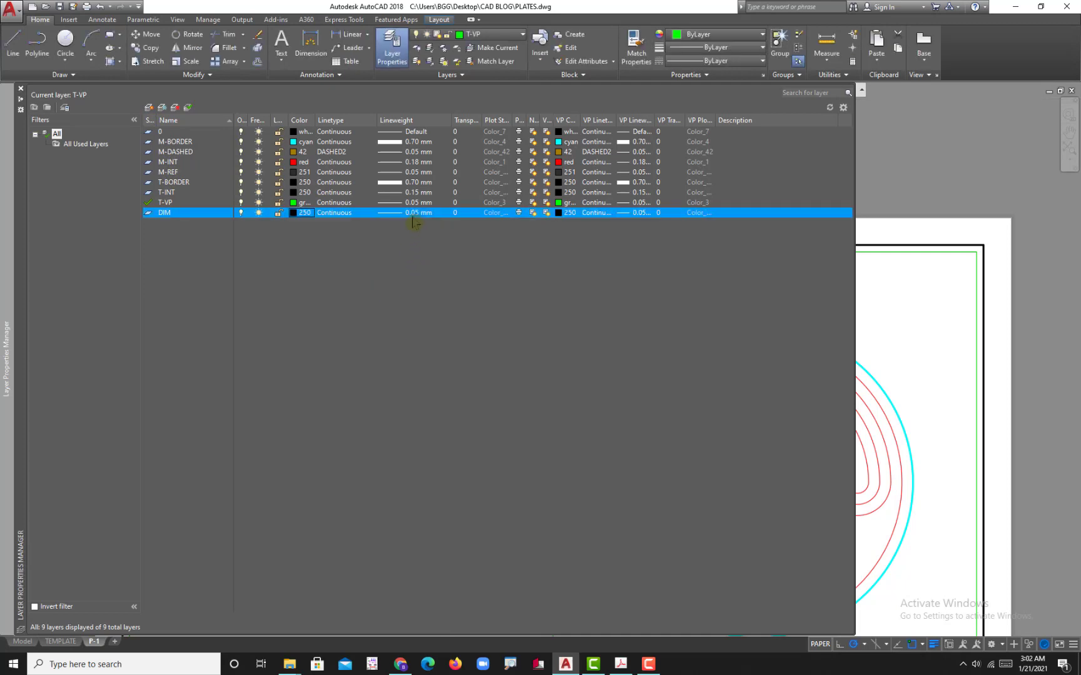
Give the DIM layer a 0.05 mm lineweight, make it the current layer, and close the Layer Properties Manager
click(412, 216)
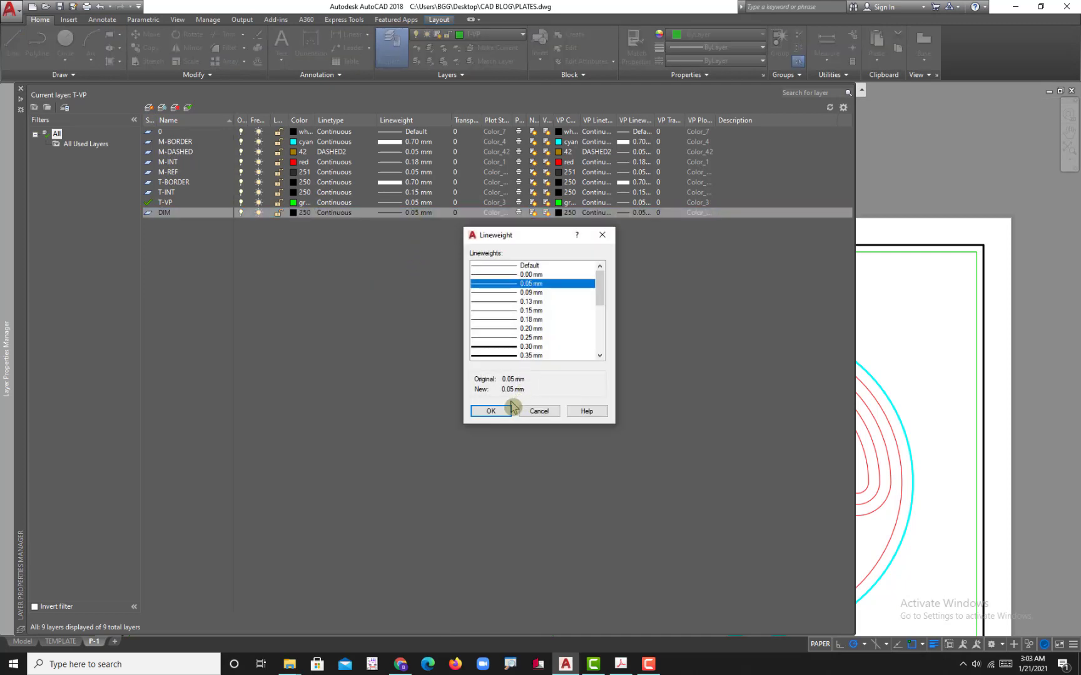
click(491, 412)
double_click(148, 214)
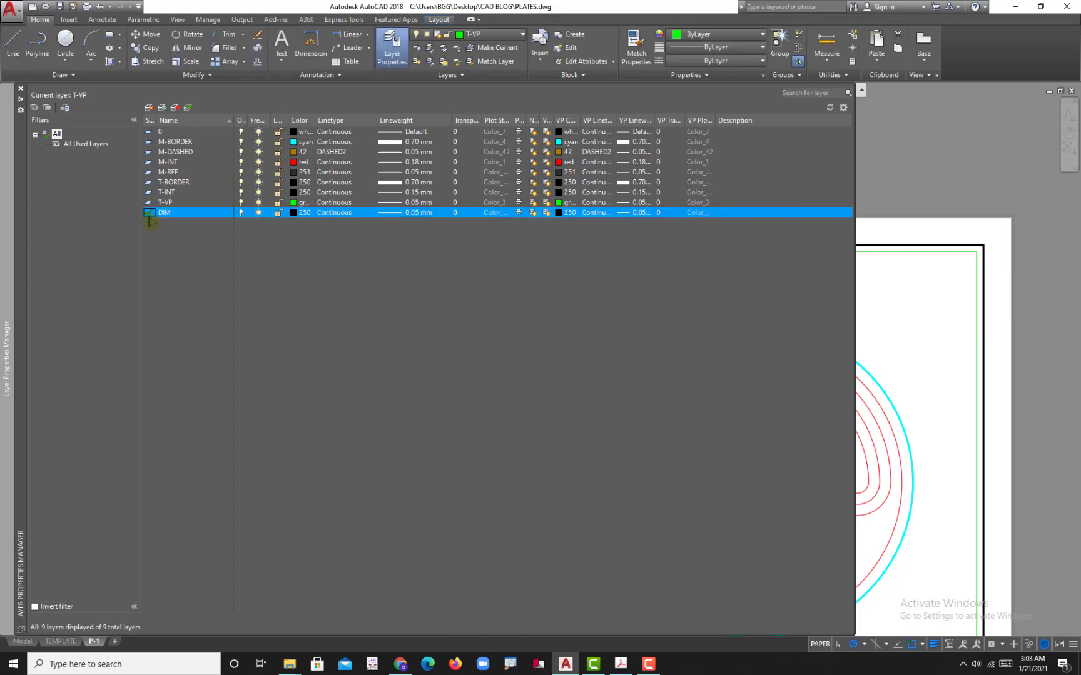
click(20, 88)
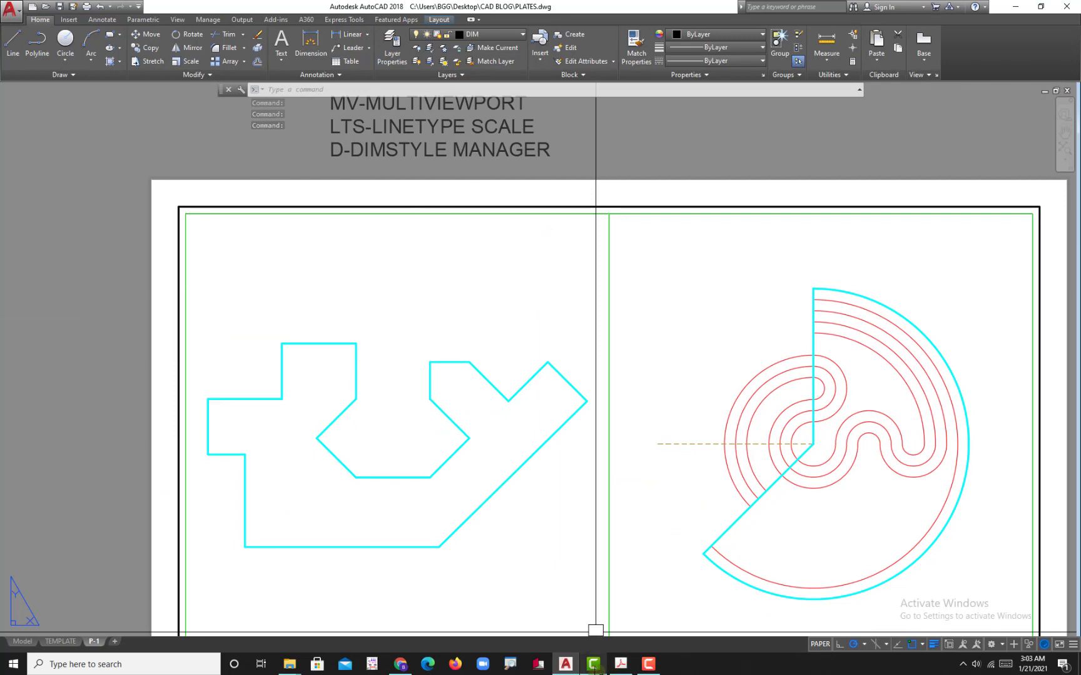
Switch to the PDF of plates in Adobe Acrobat and review the dimension commands on the Types of Dimensions page
click(621, 664)
scroll(572, 367, down, 3)
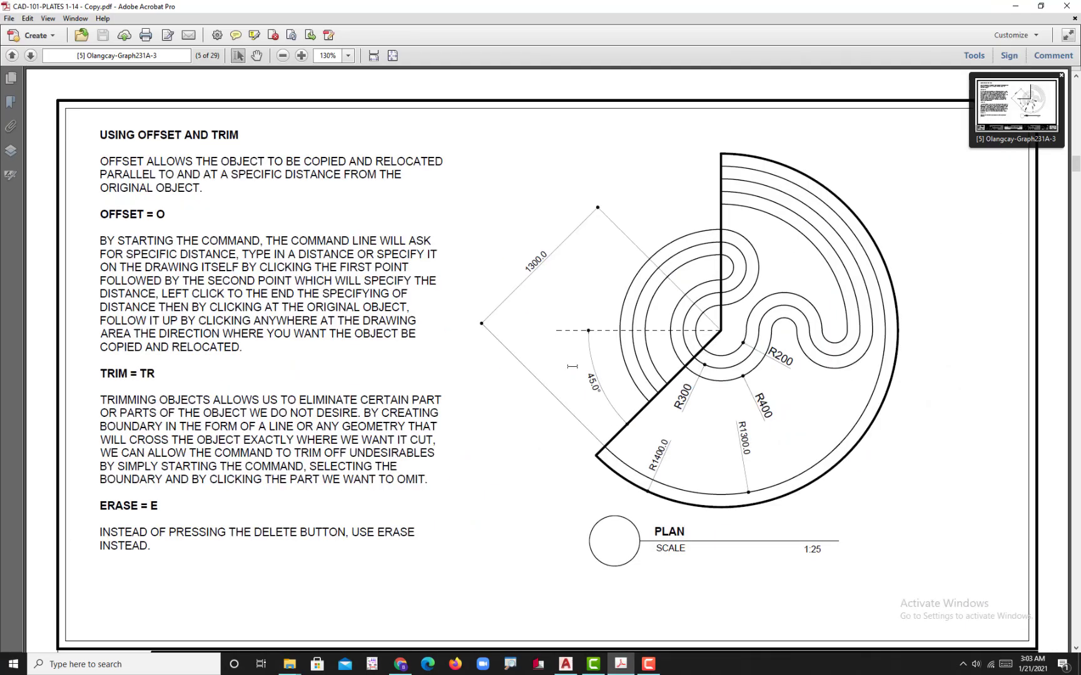
click(393, 56)
scroll(624, 361, down, 3)
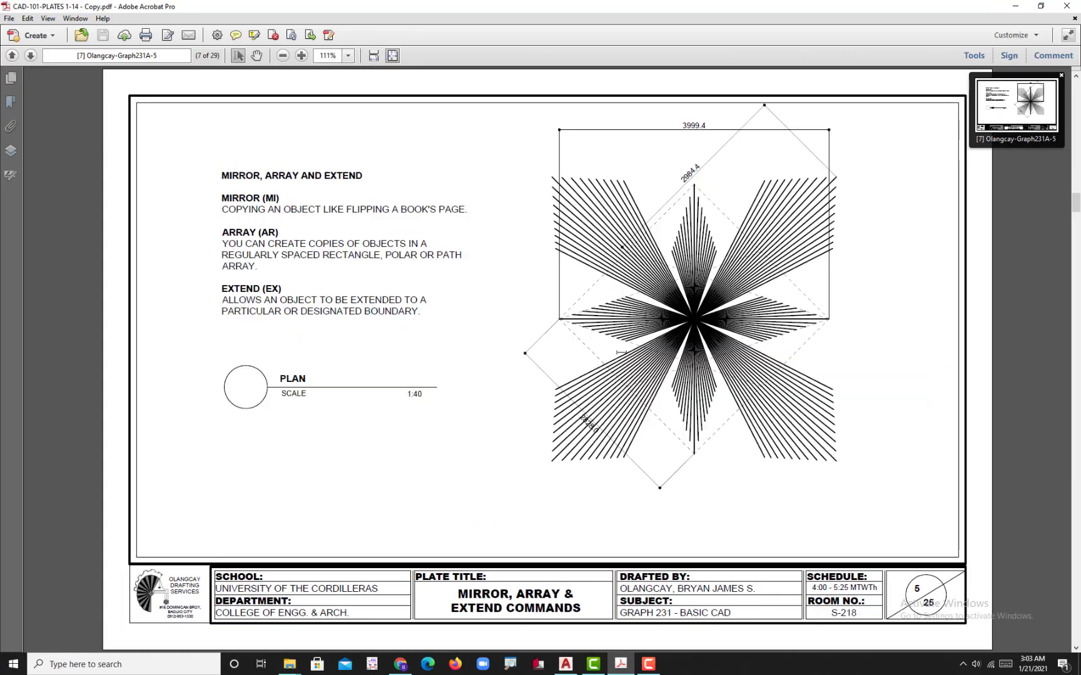
scroll(623, 361, down, 4)
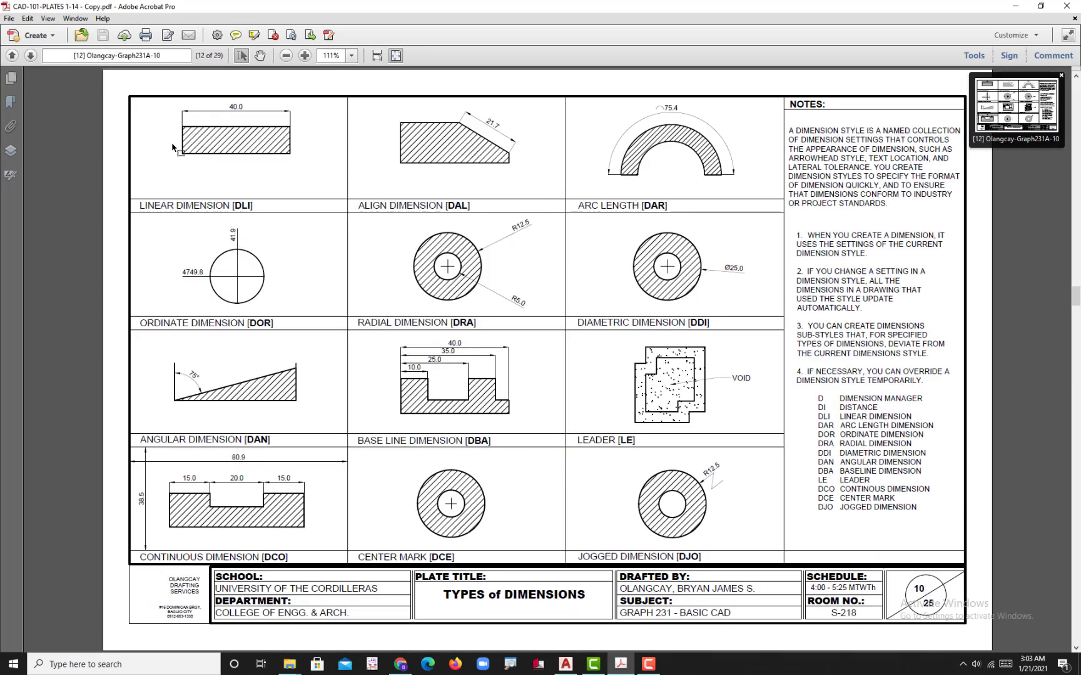
mouse_move(109, 94)
mouse_down()
mouse_move(258, 147)
mouse_move(765, 507)
mouse_move(798, 582)
mouse_move(791, 576)
mouse_up()
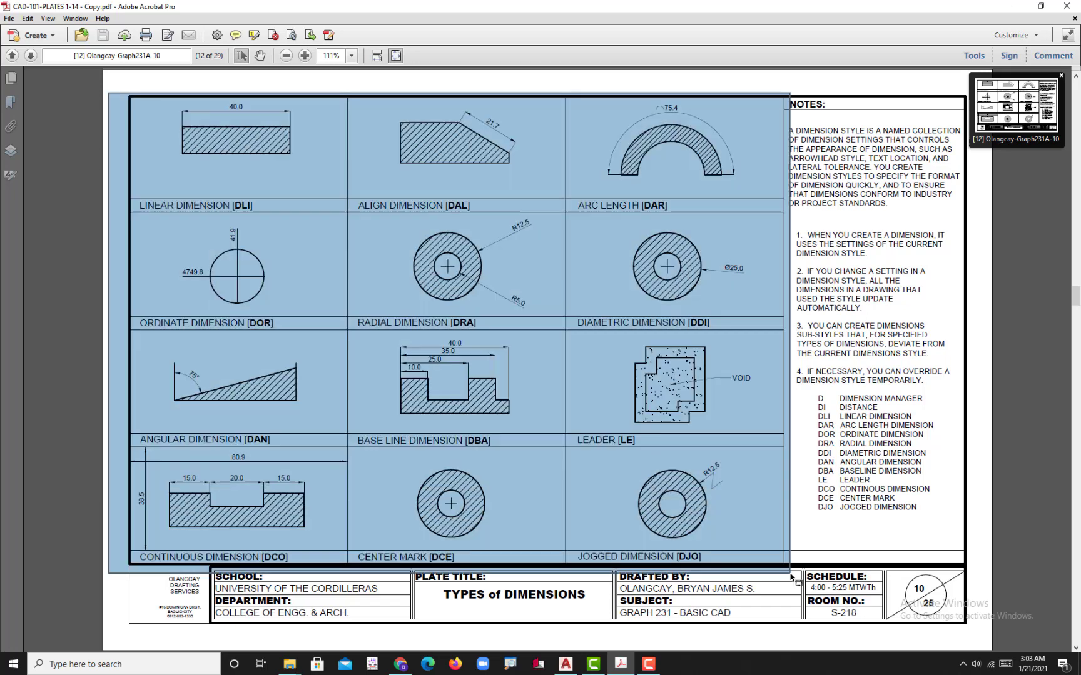
click(794, 507)
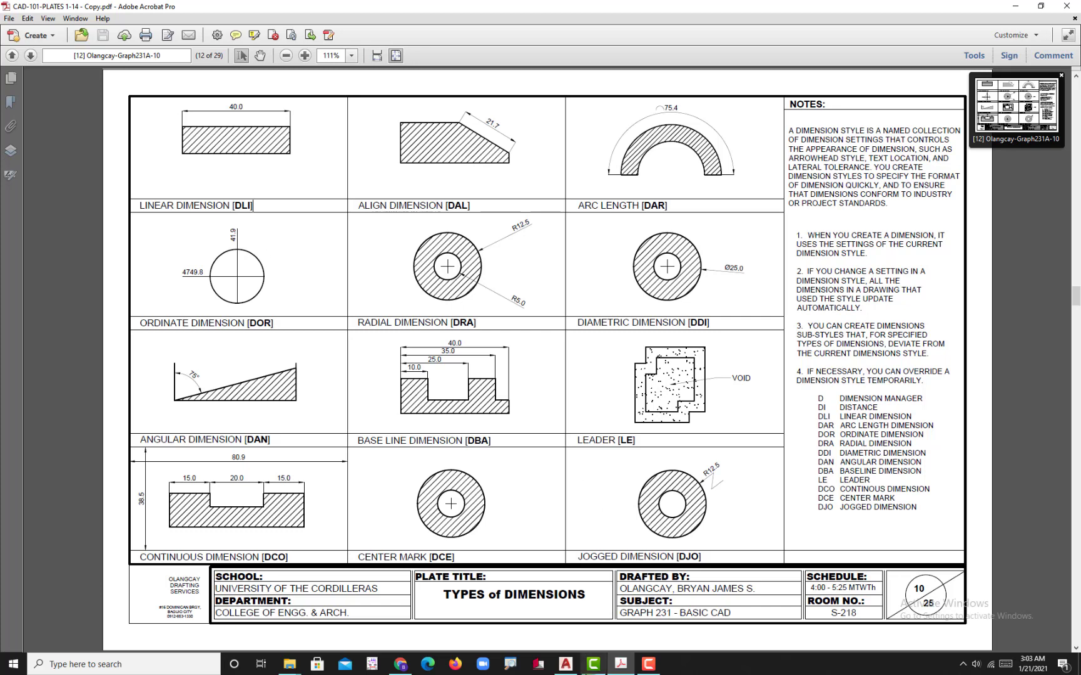
mouse_move(619, 669)
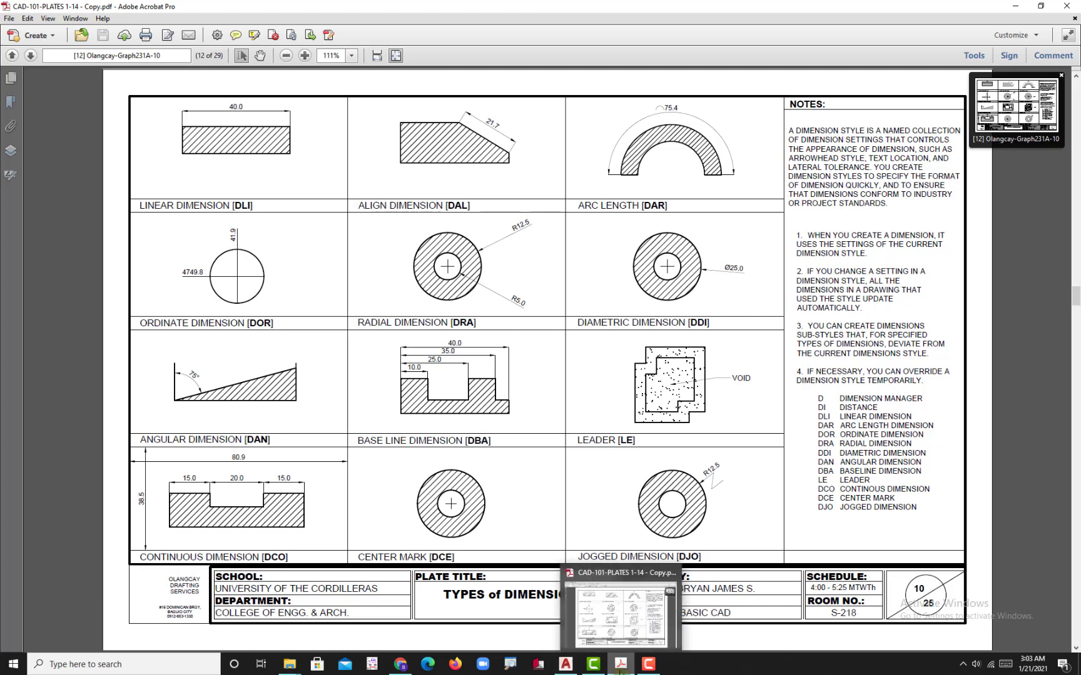
Start a linear dimension in AutoCAD, then consult the Line Command plate in the PDF for the dimensions to place
click(565, 664)
scroll(436, 409, up, 1)
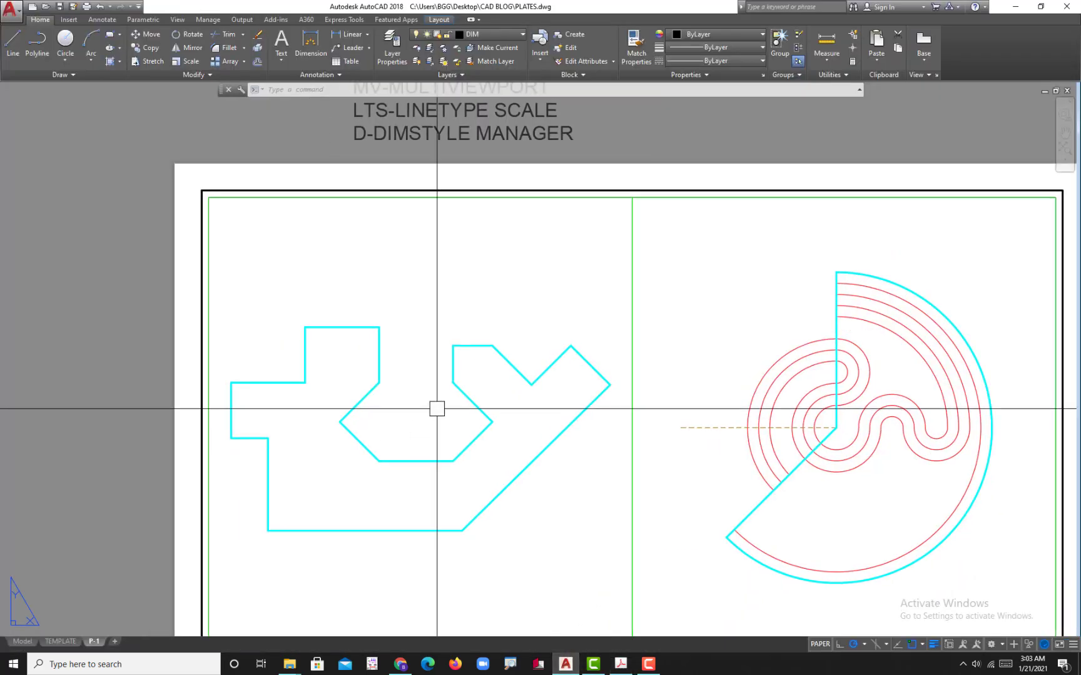
text(D)
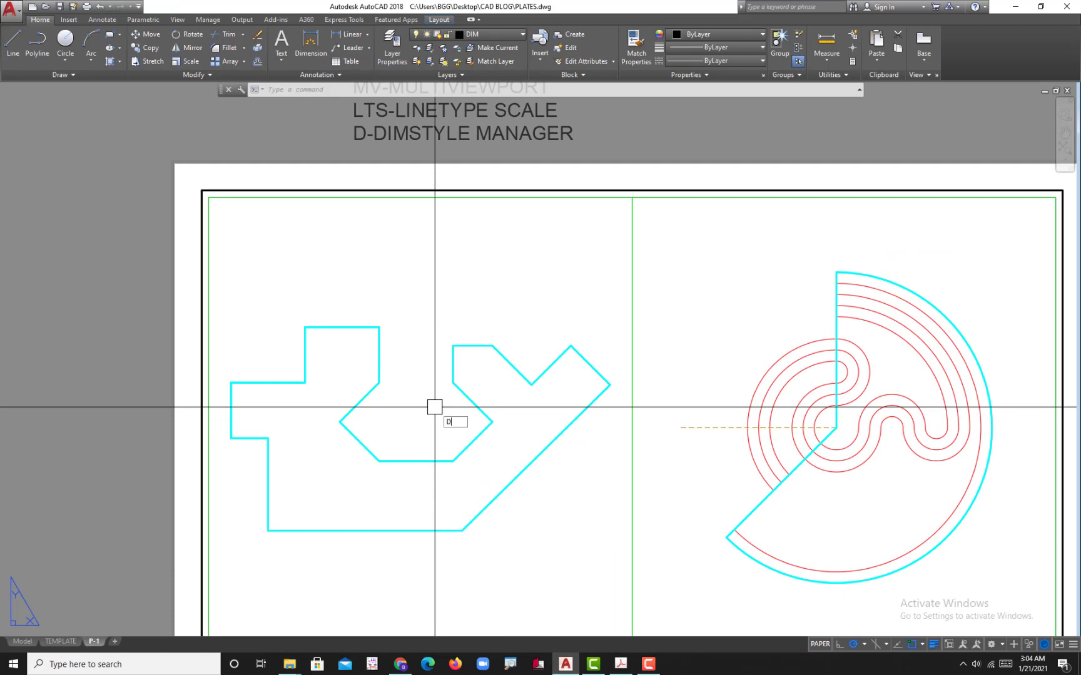
text(LI)
key(Return)
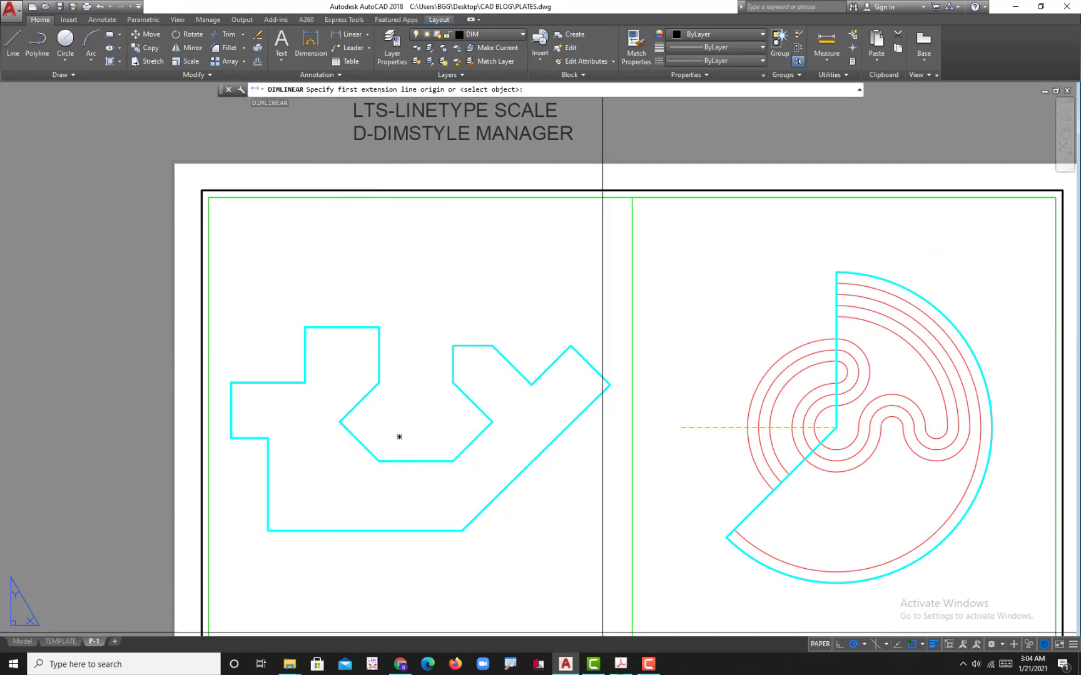
click(620, 664)
scroll(627, 478, up, 8)
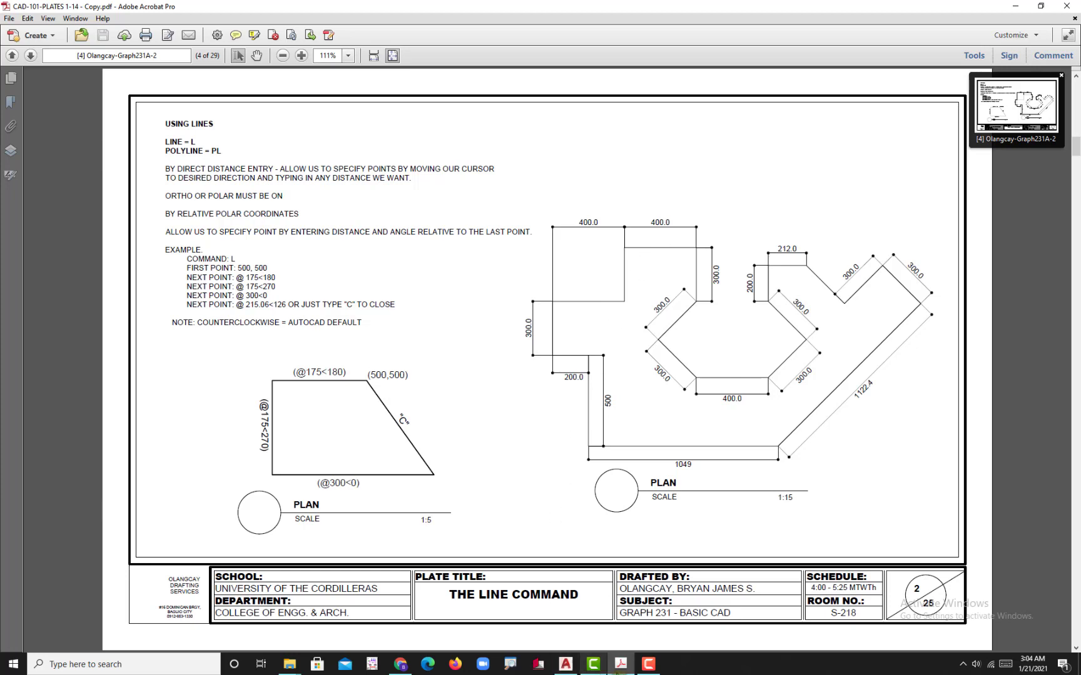
Switch back to AutoCAD, try dimensioning the first plate's bottom edge from its two endpoints, and erase that dimension
click(565, 664)
middle_drag(381, 509, 376, 423)
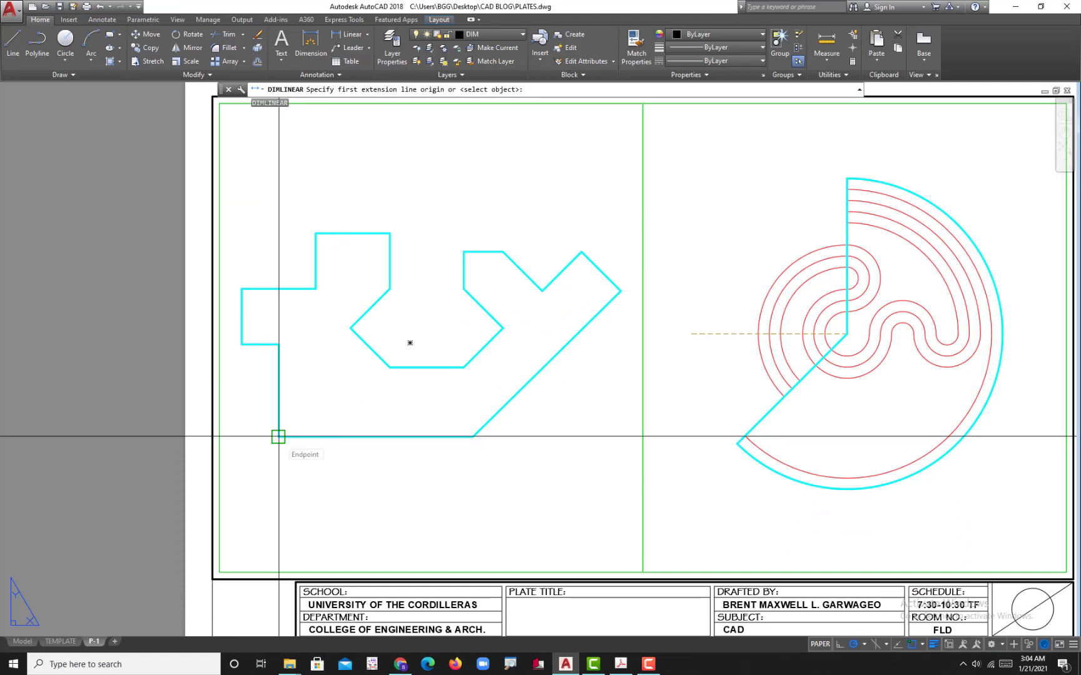
click(278, 437)
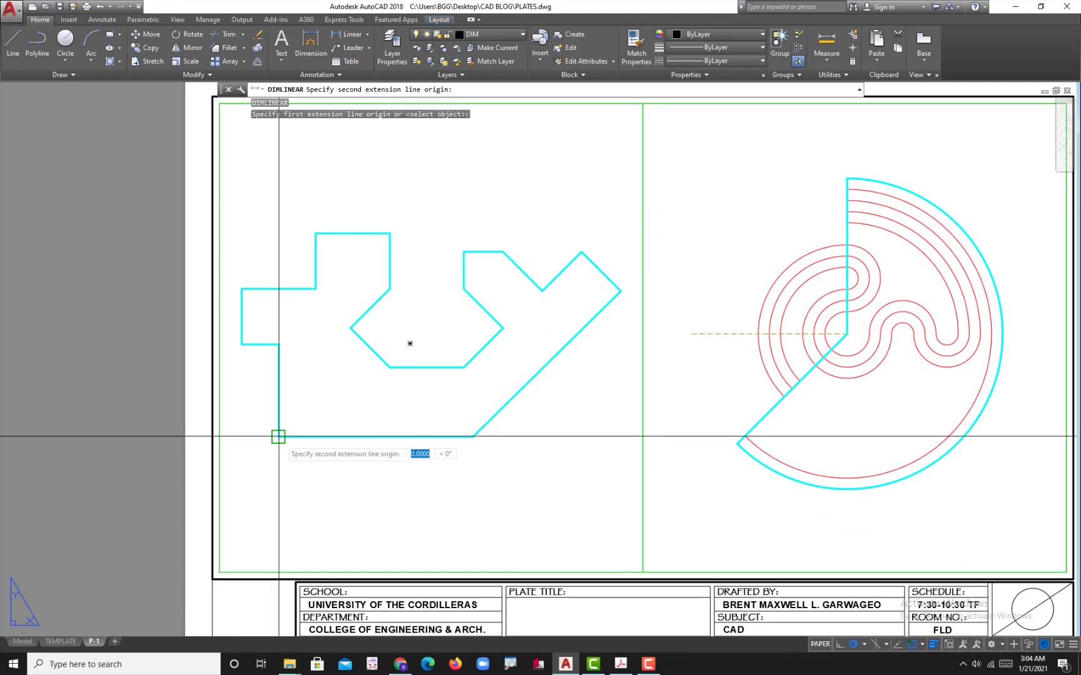
click(472, 436)
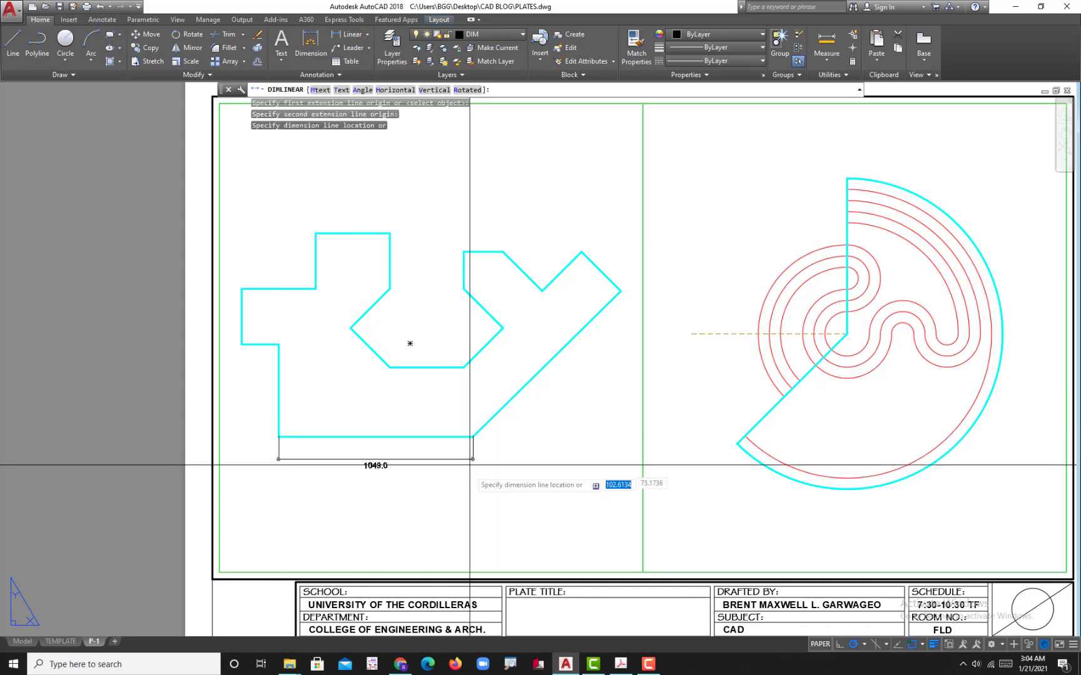
click(469, 470)
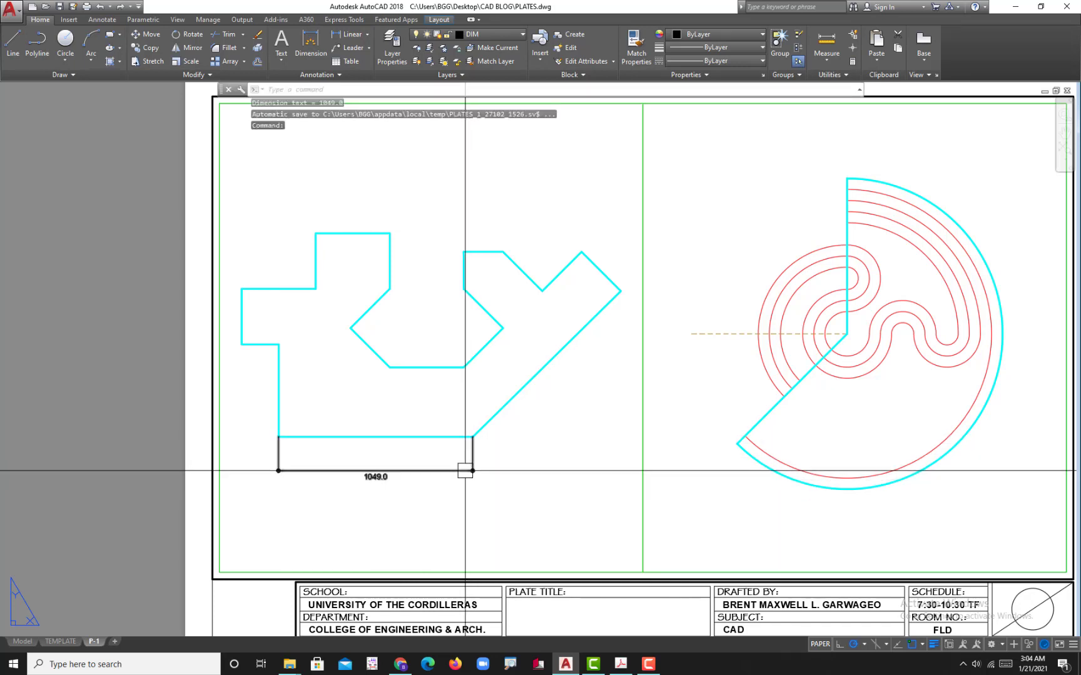
key(Escape)
click(421, 470)
key(Delete)
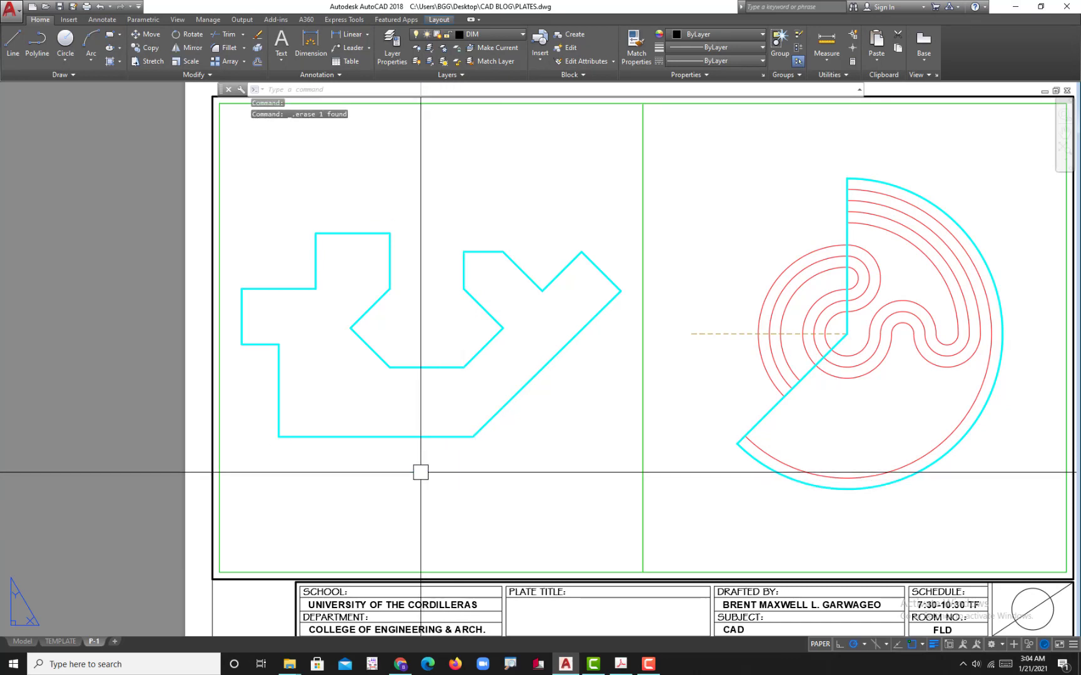
Add a linear dimension to the bottom edge by selecting the edge itself, placing the dimension line below the plate
text(DLI)
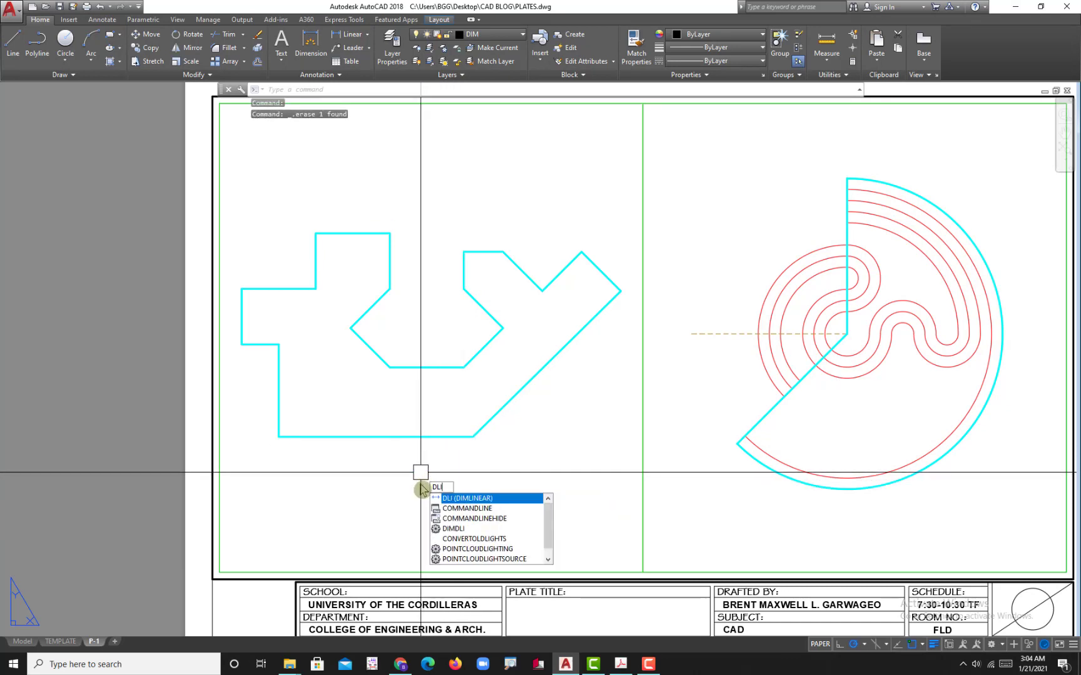
key(Return)
key(Return)
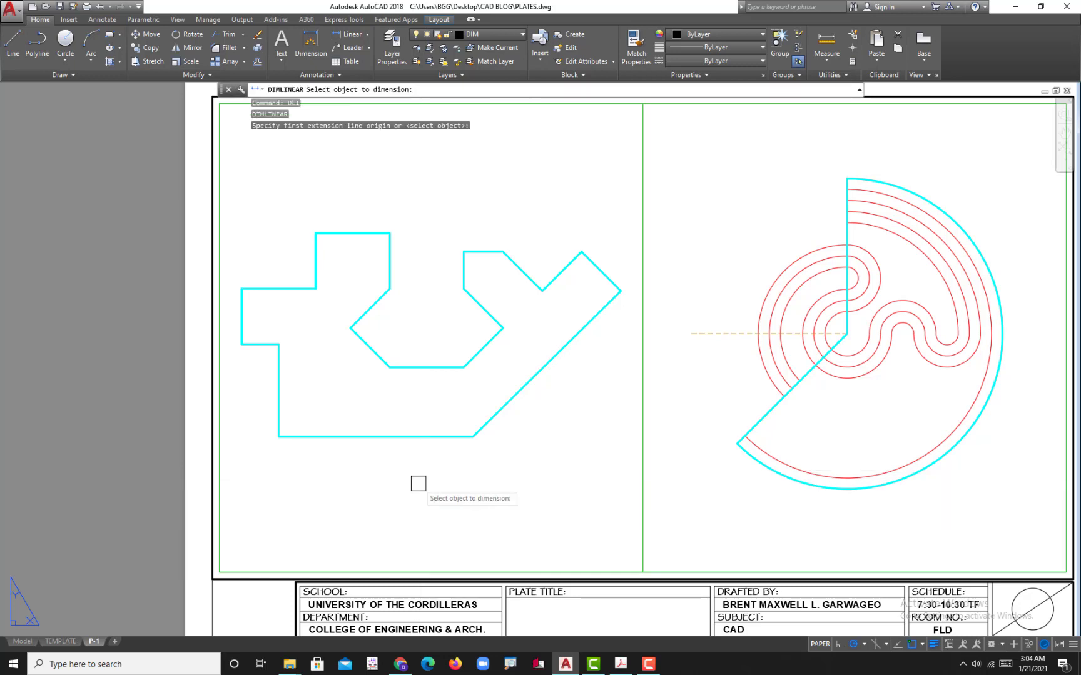
click(399, 436)
click(399, 465)
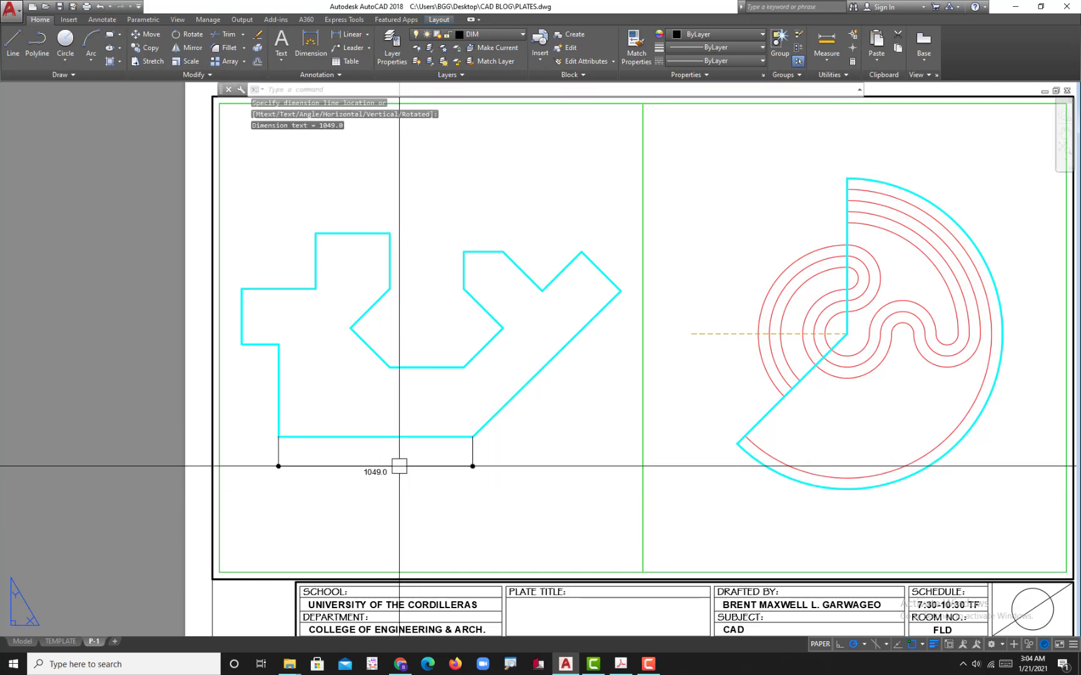
Add linear dimensions to the lower-left vertical edge, placed inside the plate, and to the short horizontal edge above it, placed below that edge
key(Return)
key(Return)
click(279, 387)
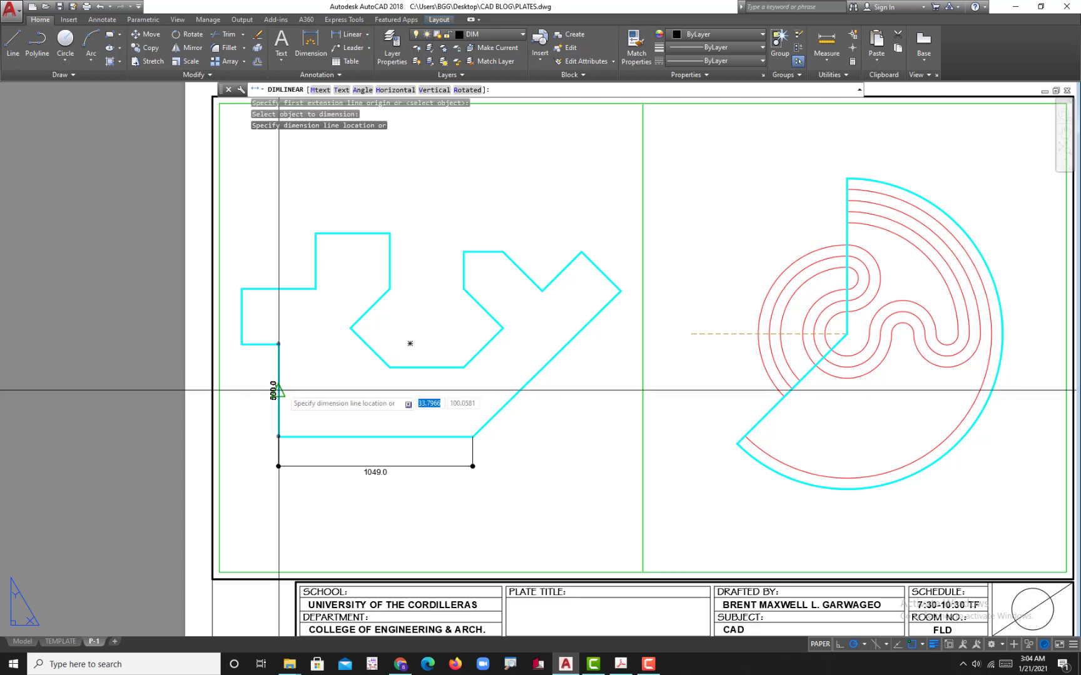
click(305, 384)
key(Return)
key(Return)
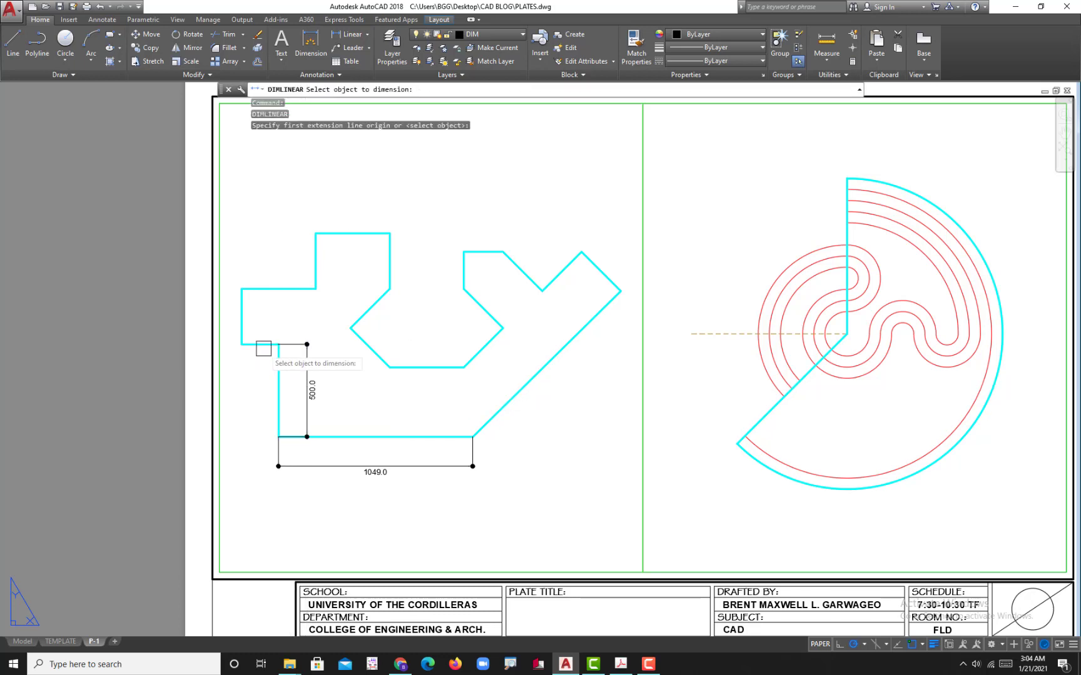
click(260, 344)
click(258, 367)
Add a linear dimension to the plate's leftmost vertical edge, placing it just outside the outline
key(Return)
key(Return)
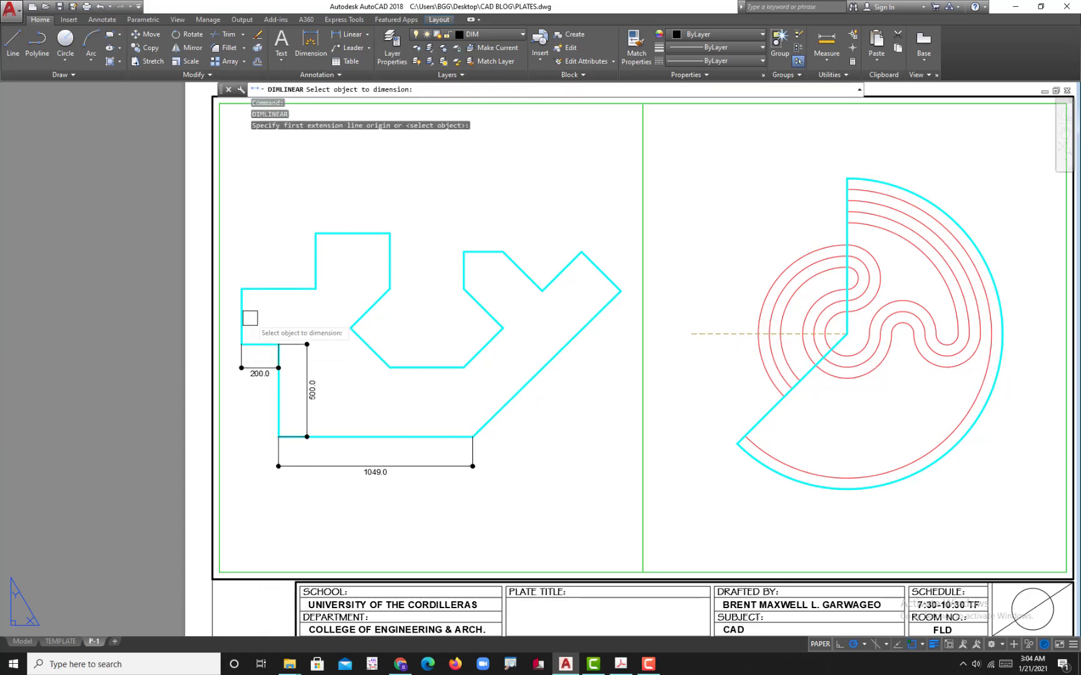
click(241, 317)
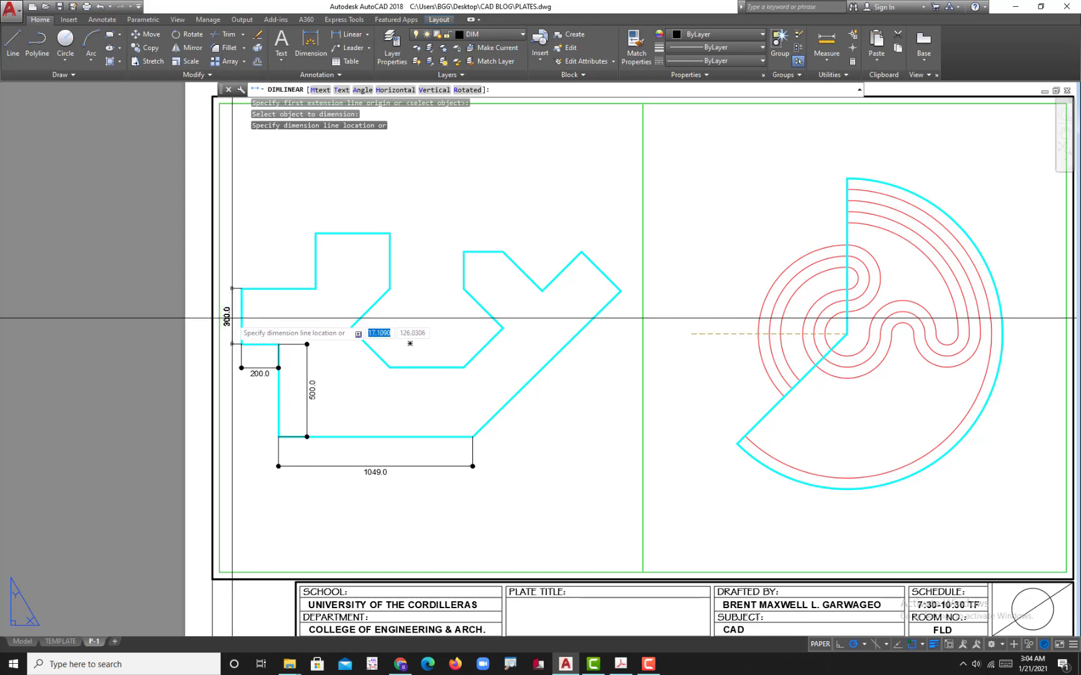
click(228, 318)
Try dimensioning the upper-left horizontal edge by object selection and continuing it along the top, and erase that dimension
key(Return)
key(Return)
click(281, 289)
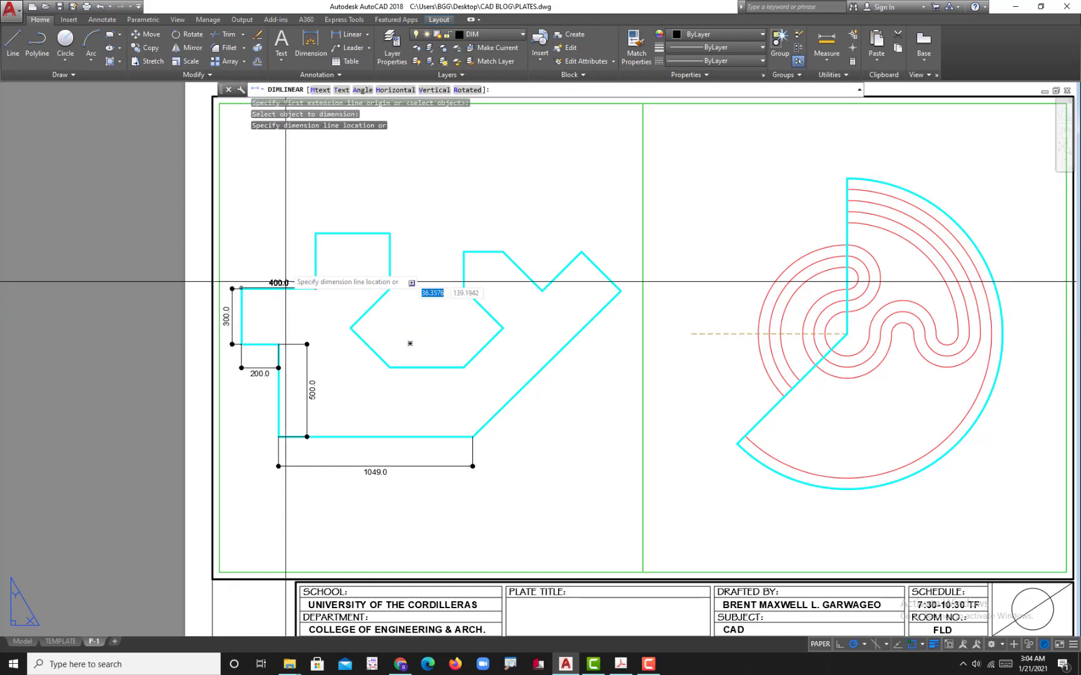
click(290, 206)
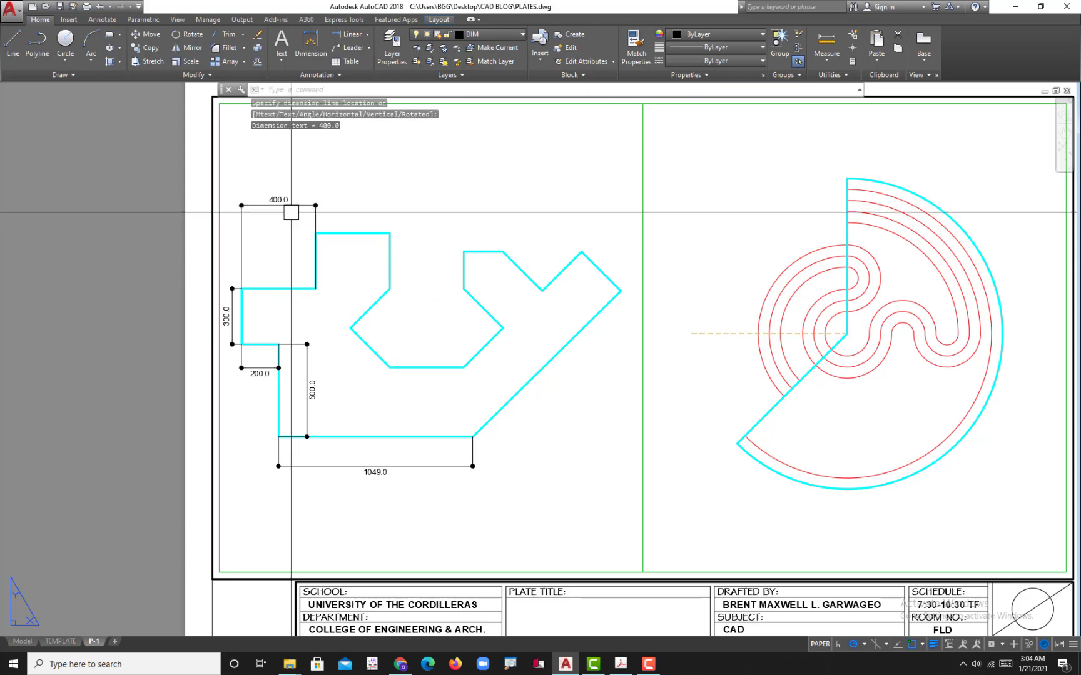
text(DIMCO)
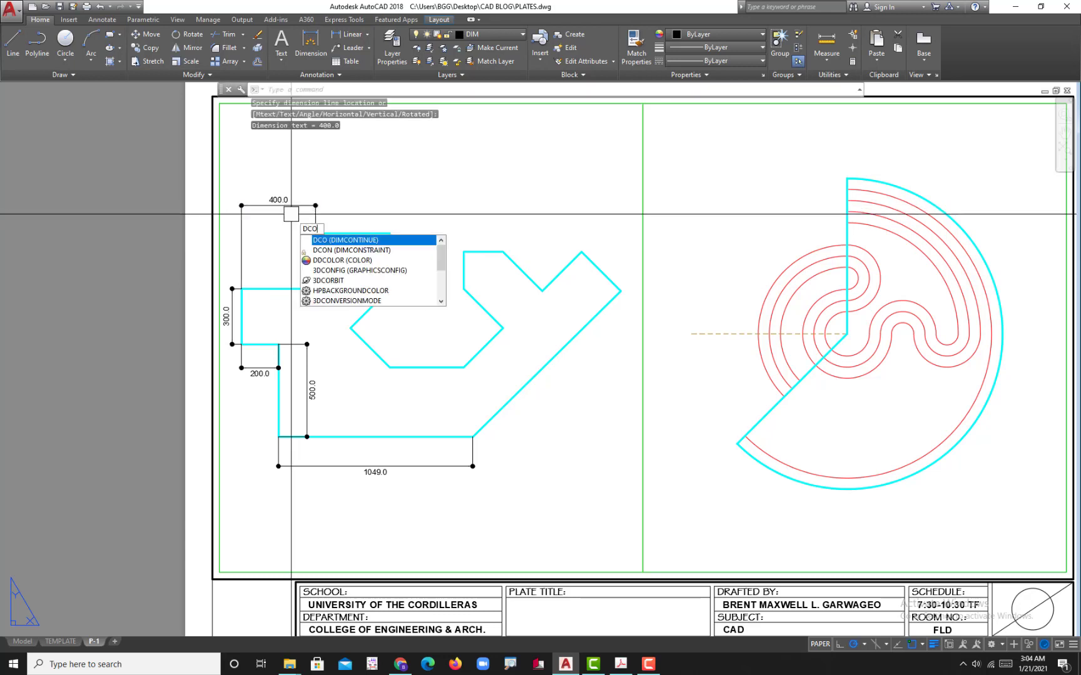
key(Return)
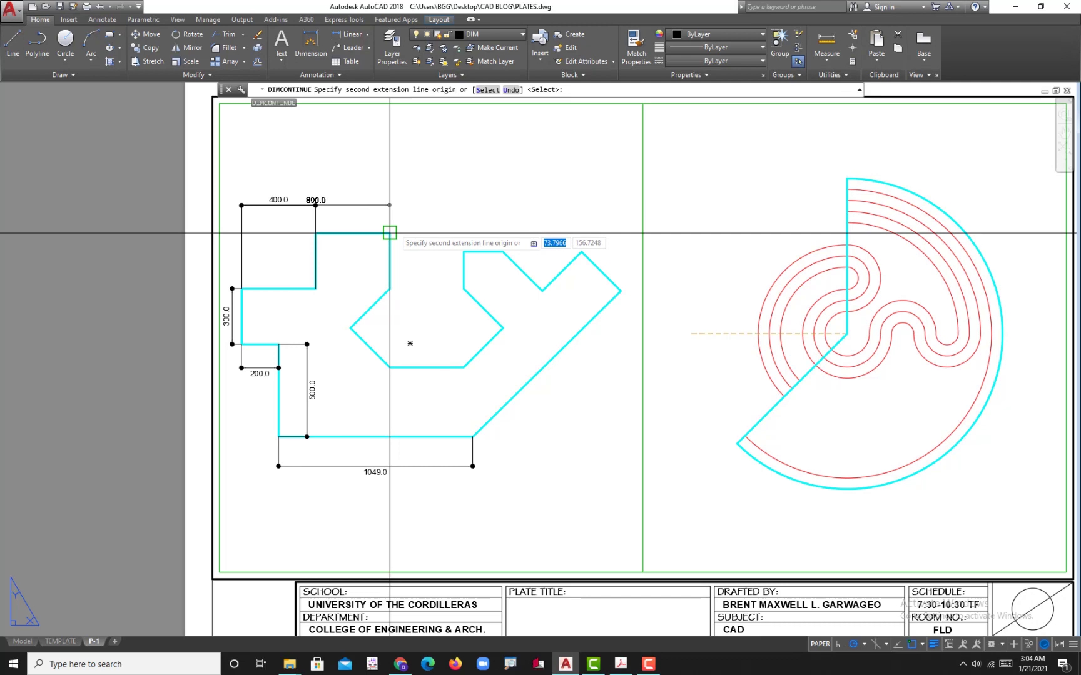
key(Escape)
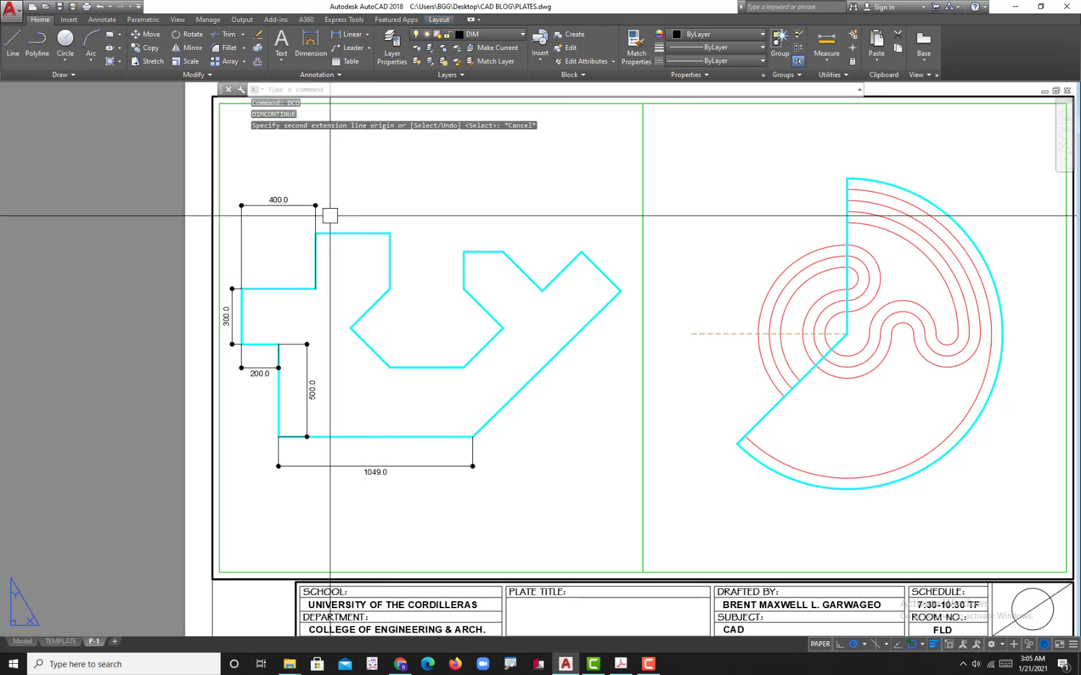
click(301, 208)
key(Delete)
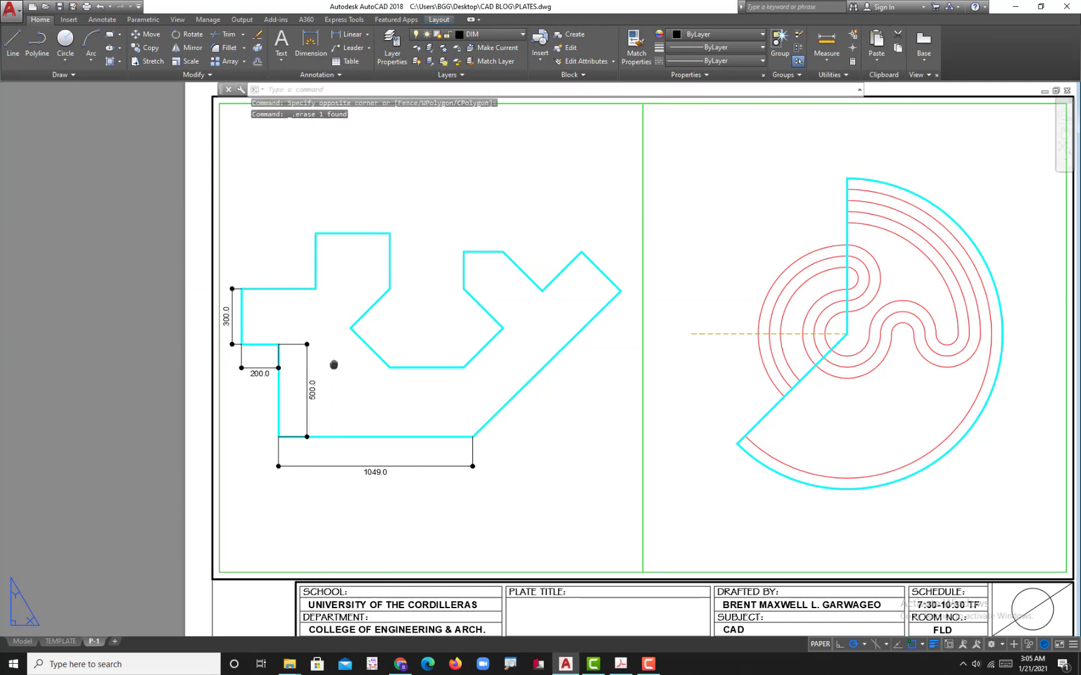
Add a linear dimension between the endpoints of the plate's upper-left horizontal edge, placing it above the plate's top edge
scroll(386, 356, up, 3)
middle_drag(386, 355, 363, 345)
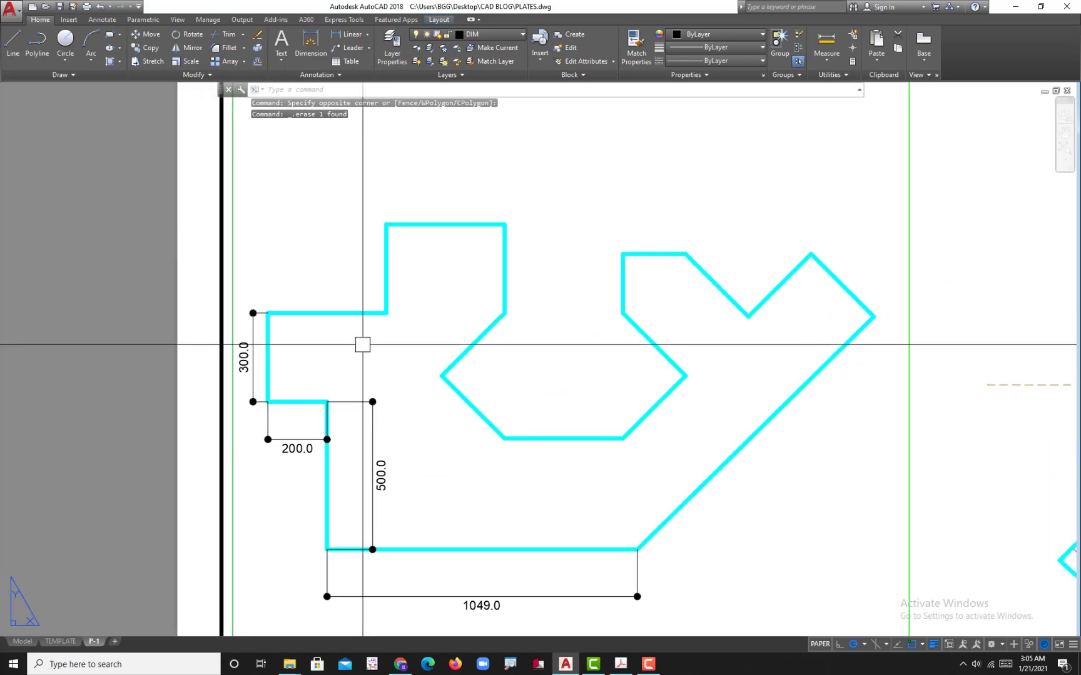
key(Return)
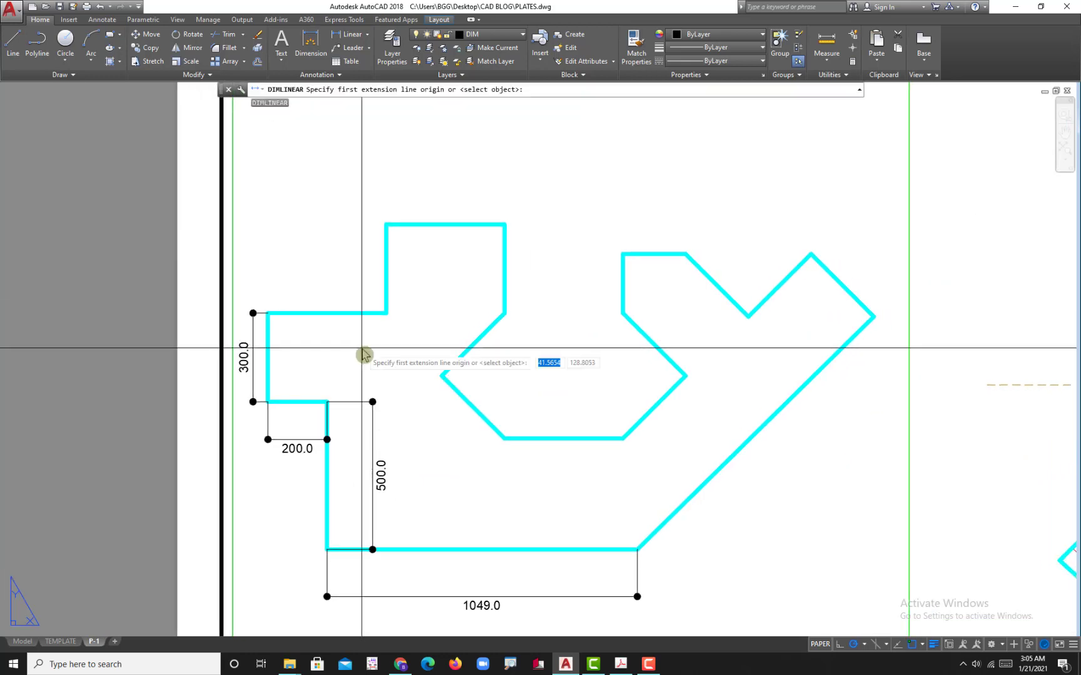
click(268, 312)
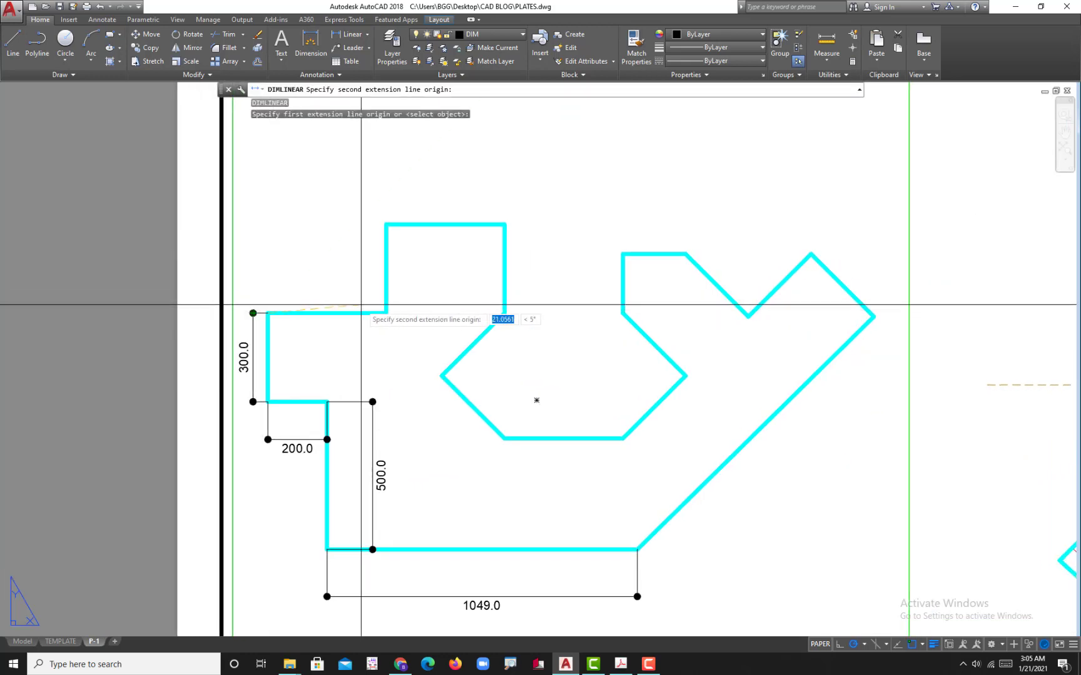
click(387, 313)
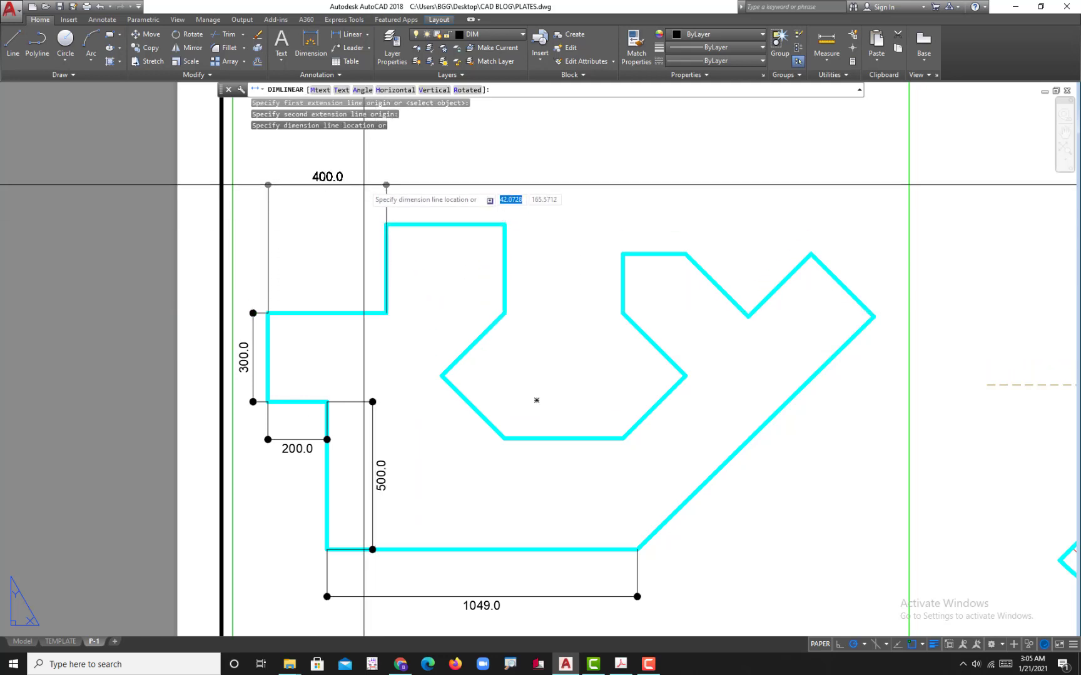
click(364, 185)
Continue that dimension along the same line to the far corner of the raised block's top edge
text(DIMC)
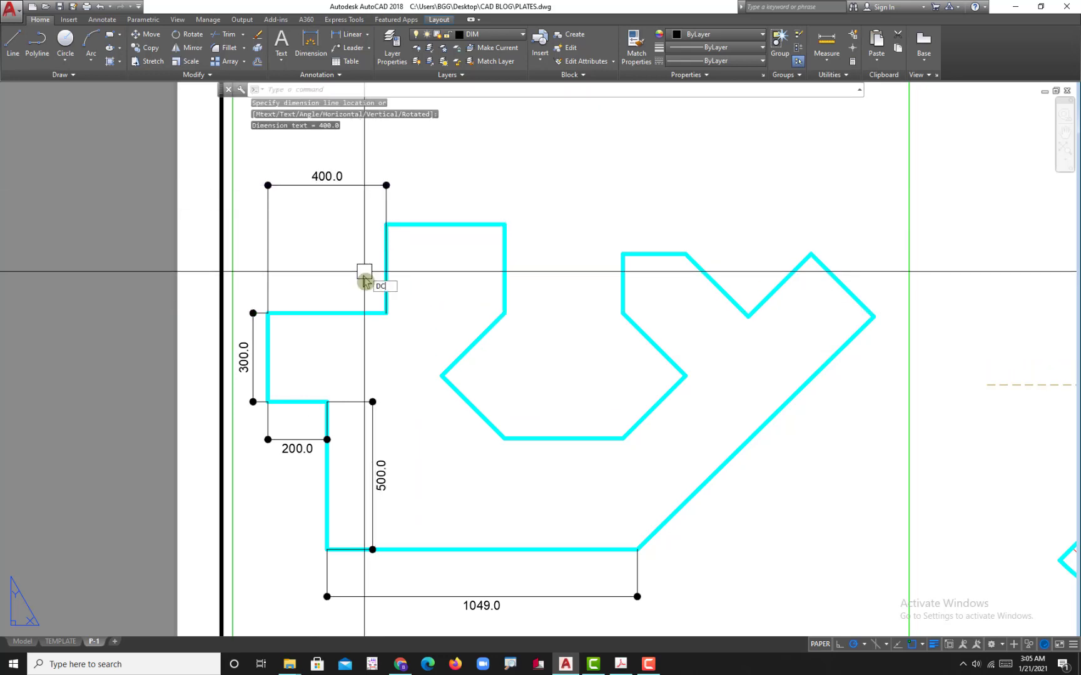
text(O)
key(Return)
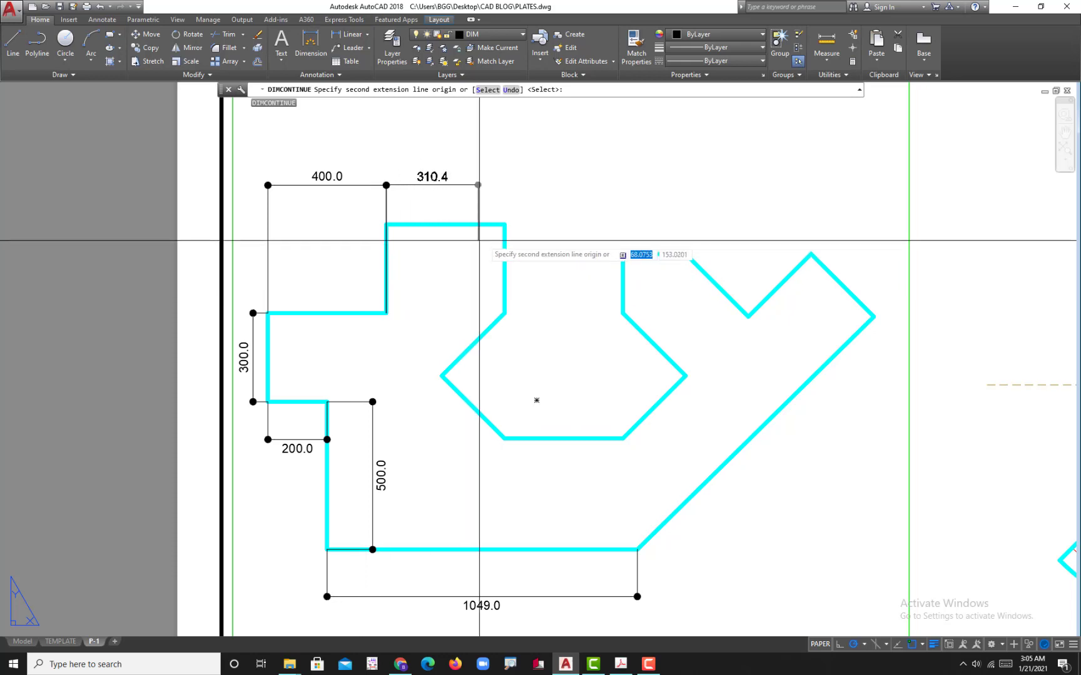
click(505, 223)
key(Return)
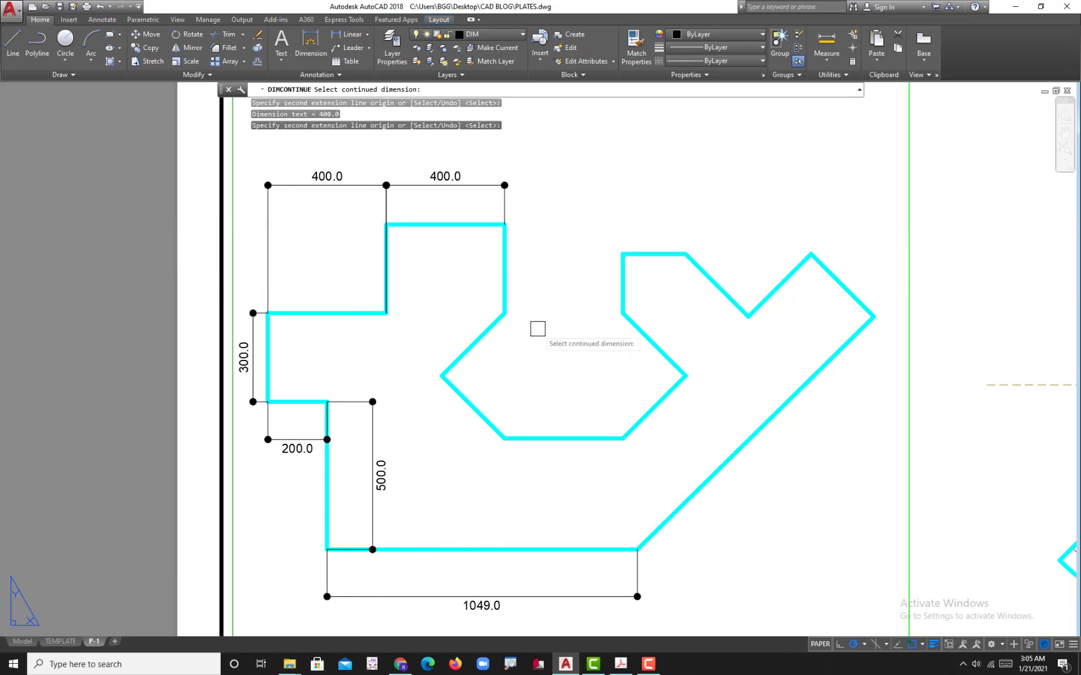
scroll(538, 328, down, 4)
scroll(474, 337, up, 4)
key(Escape)
key(Escape)
key(Escape)
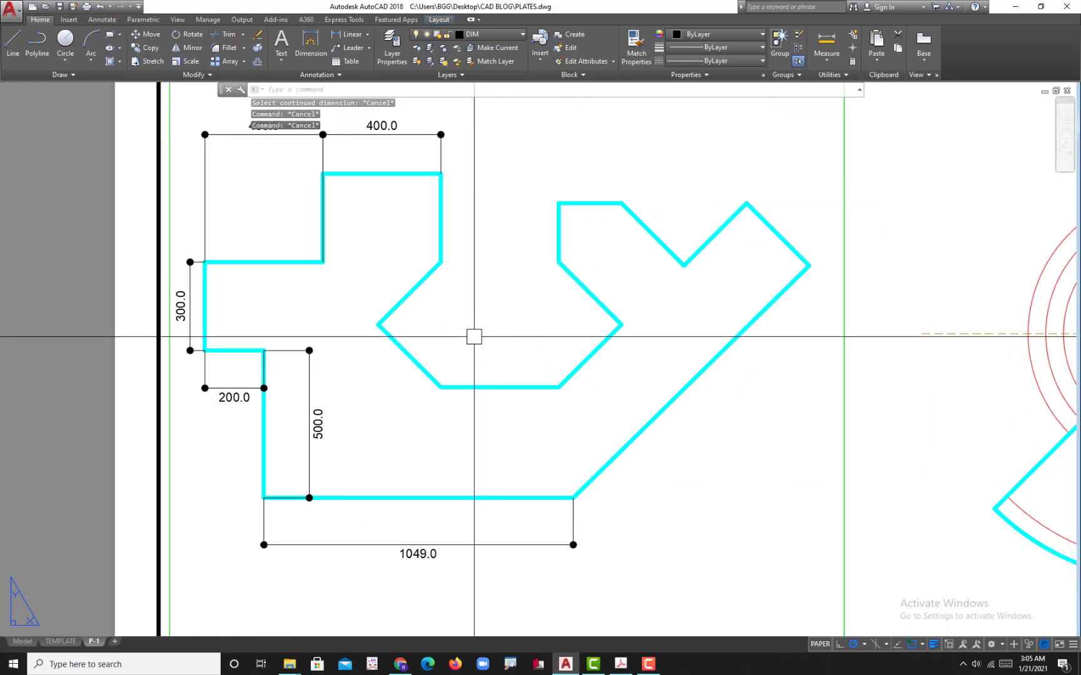
Add a linear dimension to the raised block's right vertical edge by selecting the edge, placing it just outside the plate
text(DIMLI)
key(Return)
key(Return)
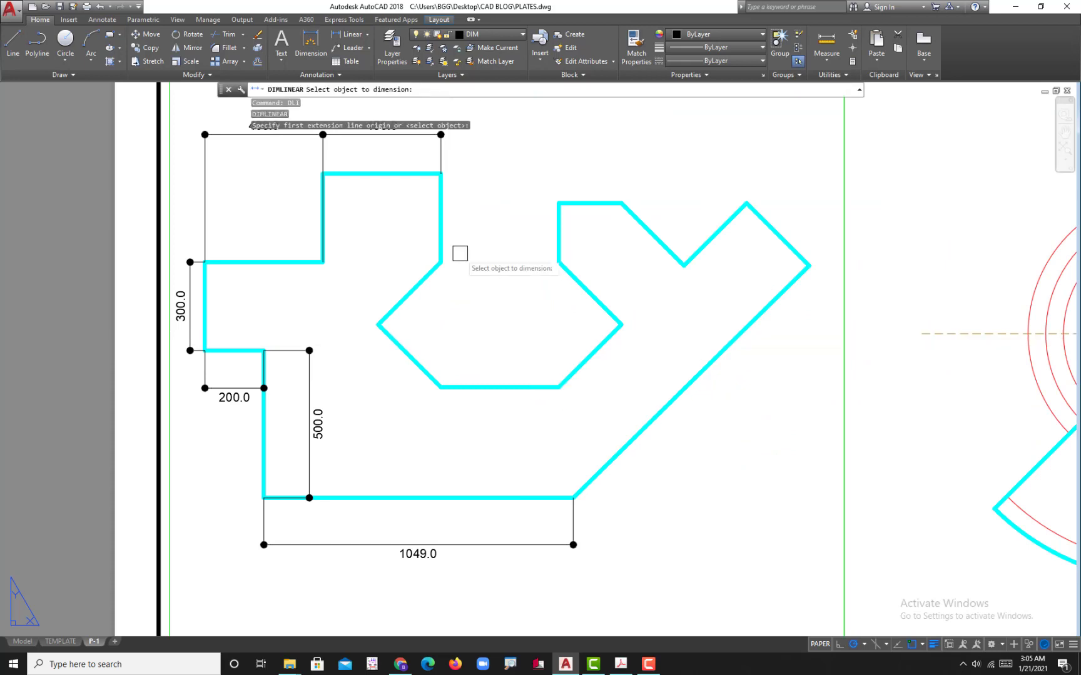
click(438, 228)
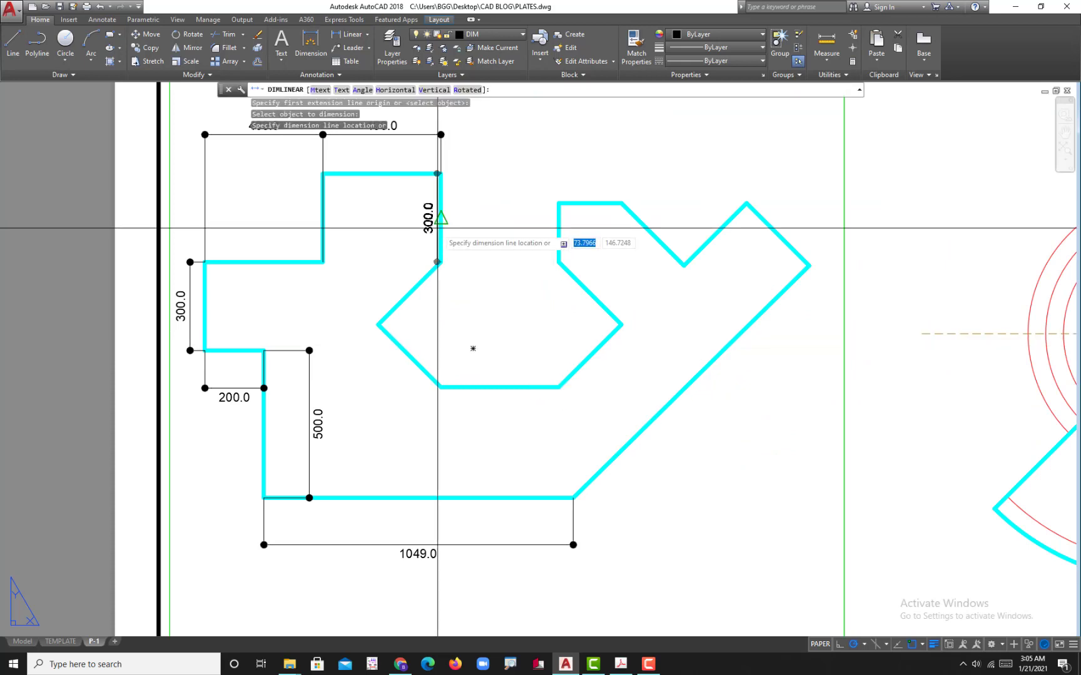
click(472, 232)
key(Return)
key(Return)
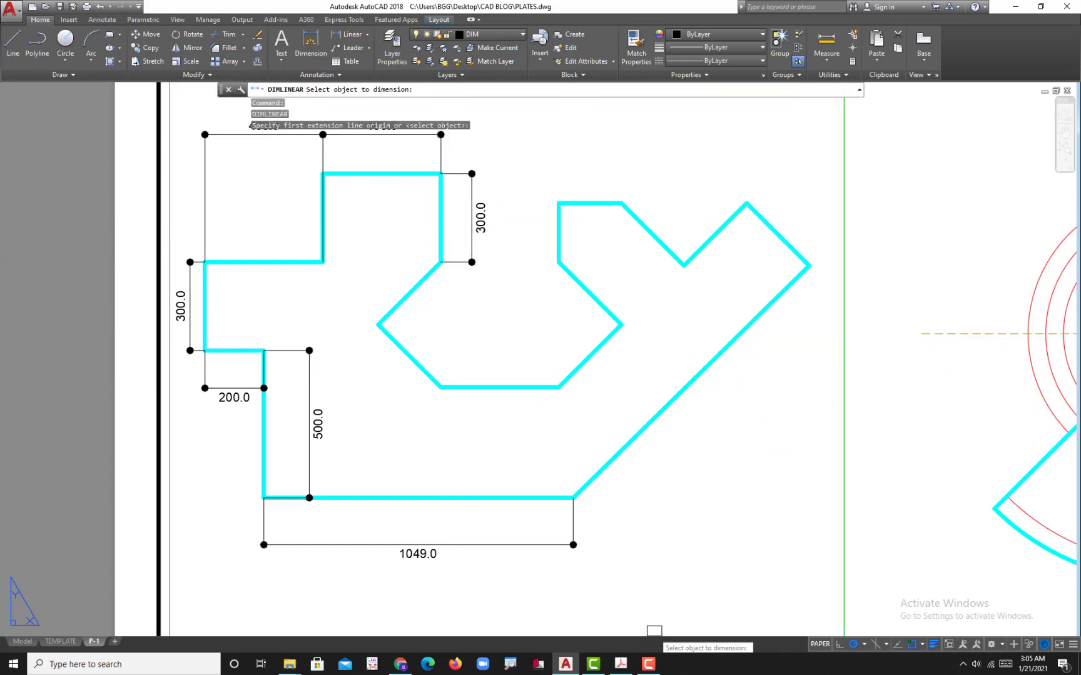
click(621, 665)
click(621, 664)
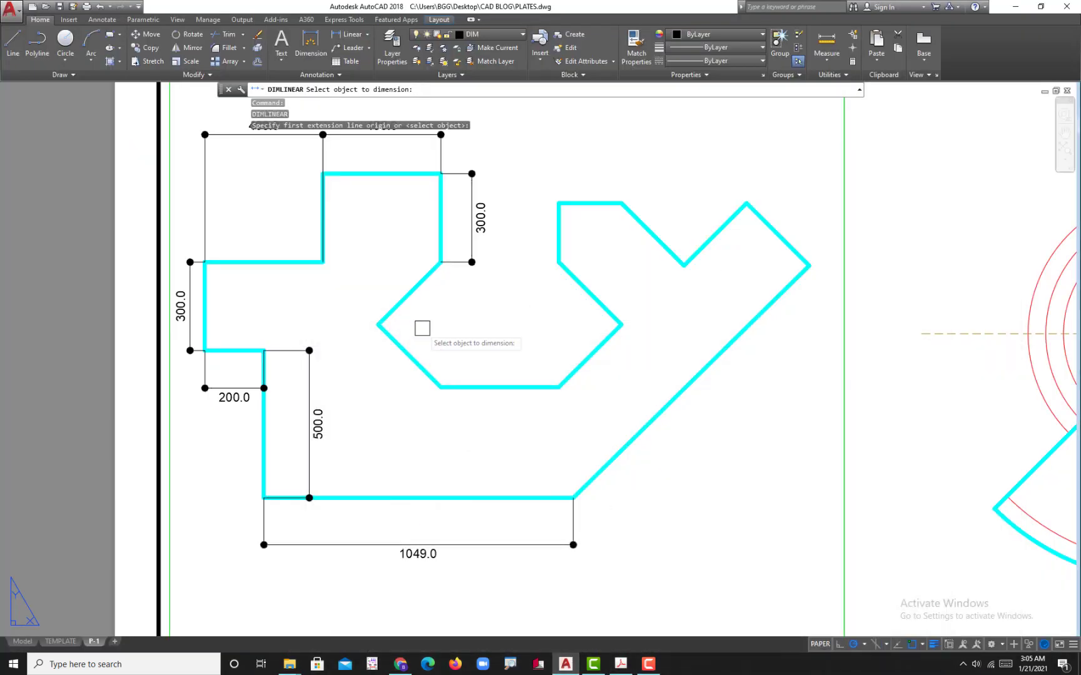
click(410, 293)
key(Escape)
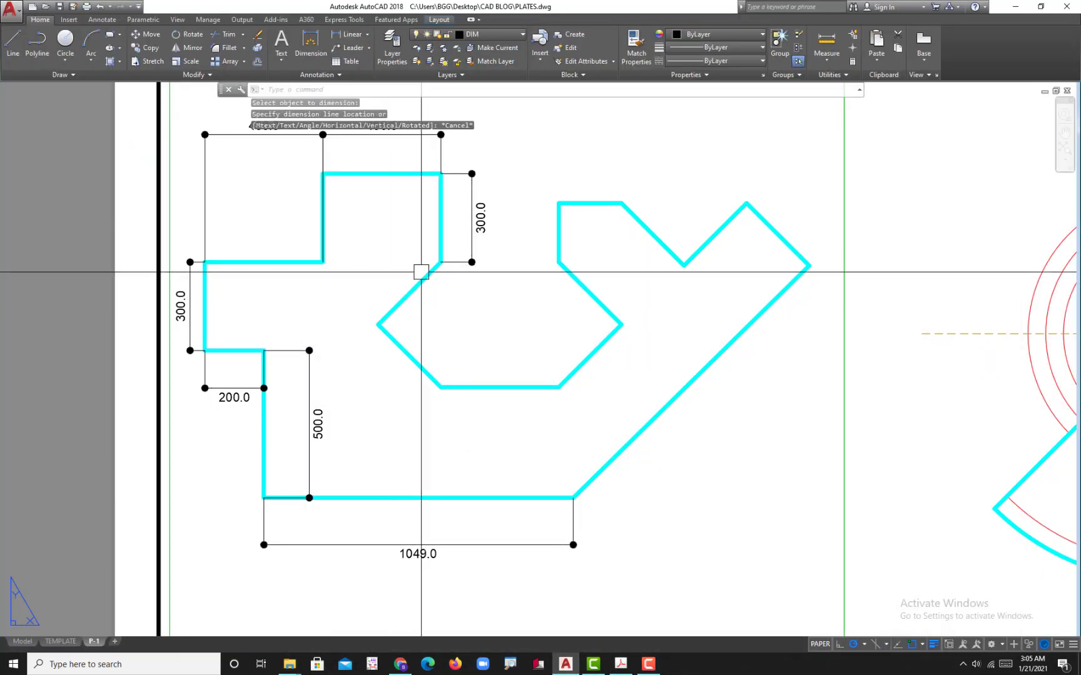
Add aligned dimensions to the two slanted edges on the left side of the hexagonal opening, placed inside the plate material
text(DAL)
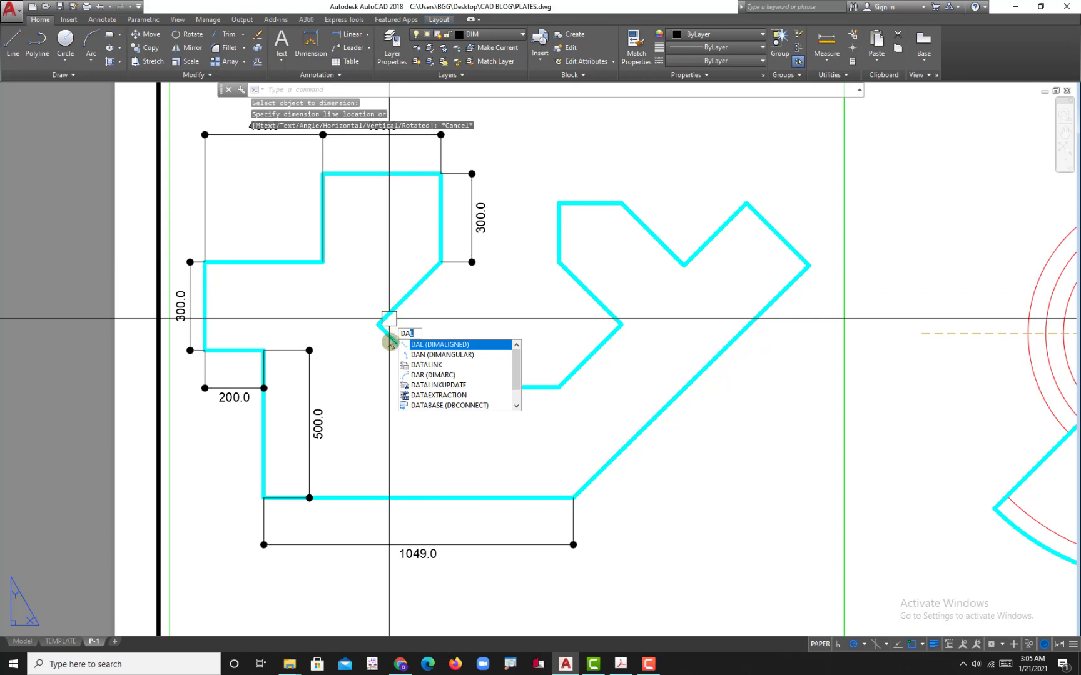
key(Return)
key(Return)
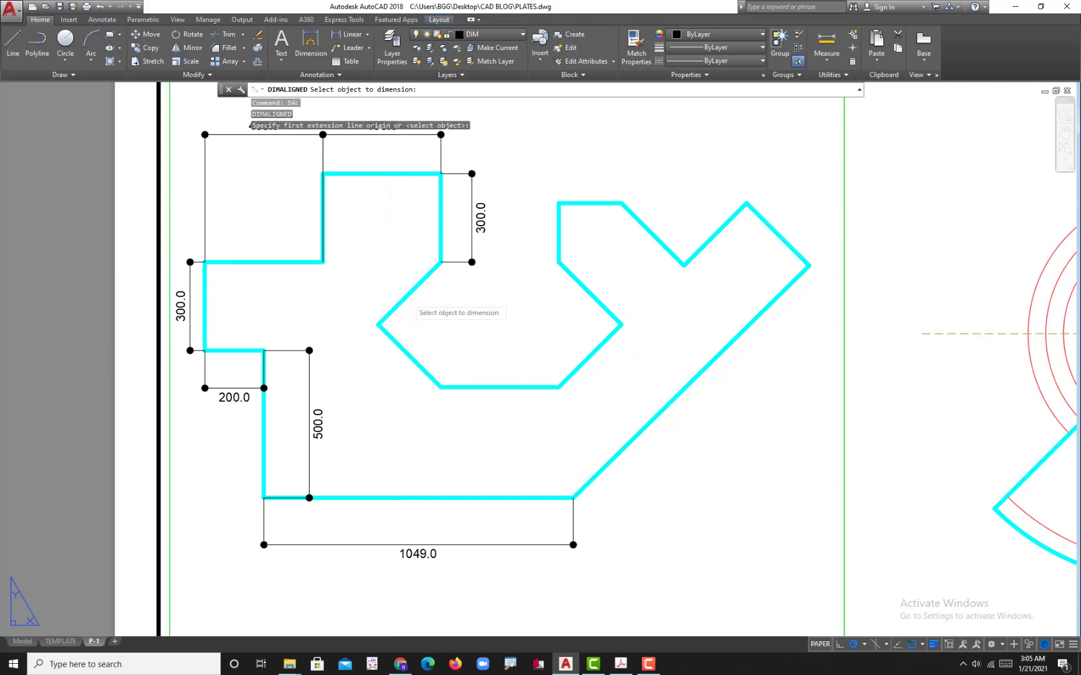
click(394, 309)
click(381, 272)
key(Return)
key(Return)
click(400, 346)
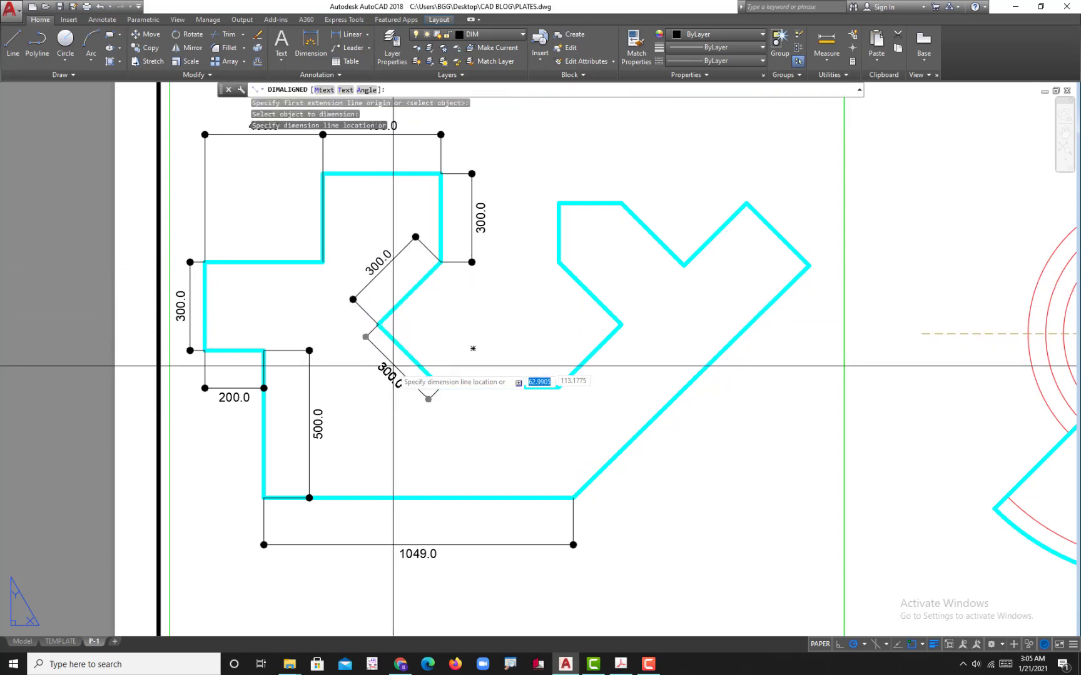
click(390, 374)
Add an aligned dimension below the bottom edge of the hexagonal opening and check the layout against the reference PDF plate
key(Return)
key(Return)
click(482, 388)
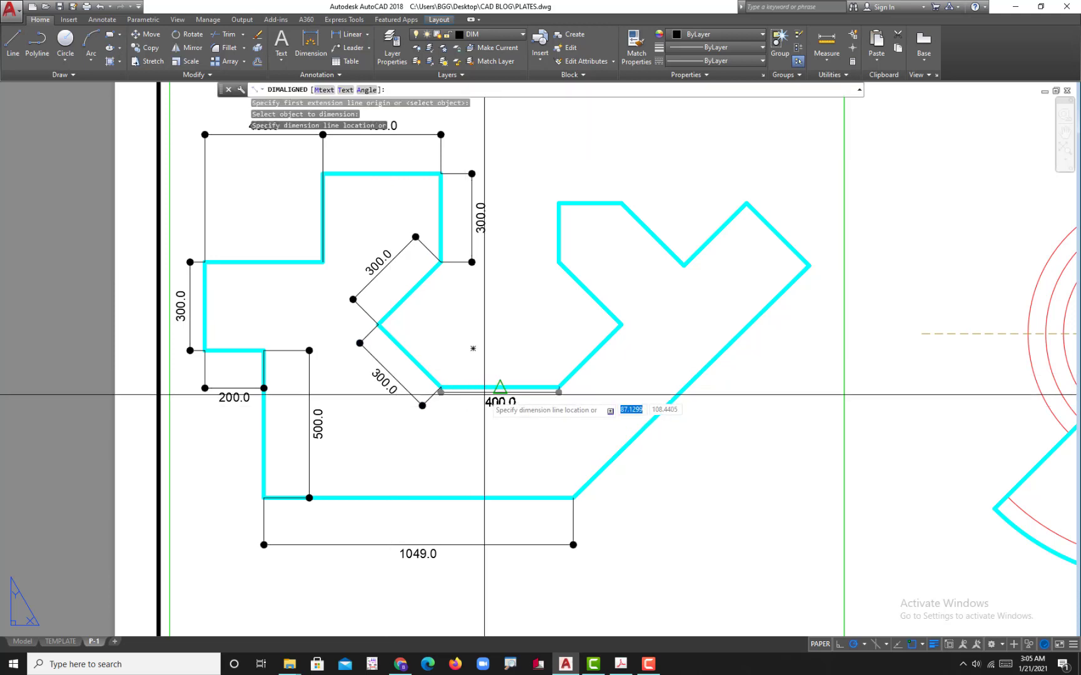
click(488, 413)
click(620, 665)
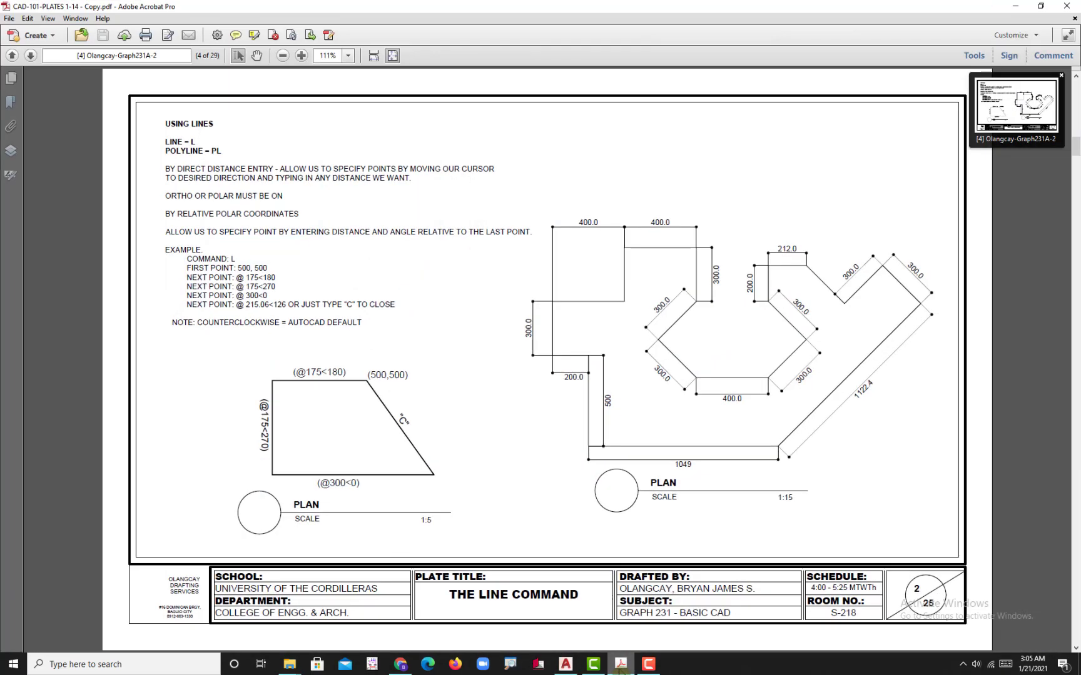
click(621, 664)
Add aligned dimensions to the two slanted edges on the right side of the hexagonal opening, placed inside the plate material
key(Return)
key(Return)
click(593, 354)
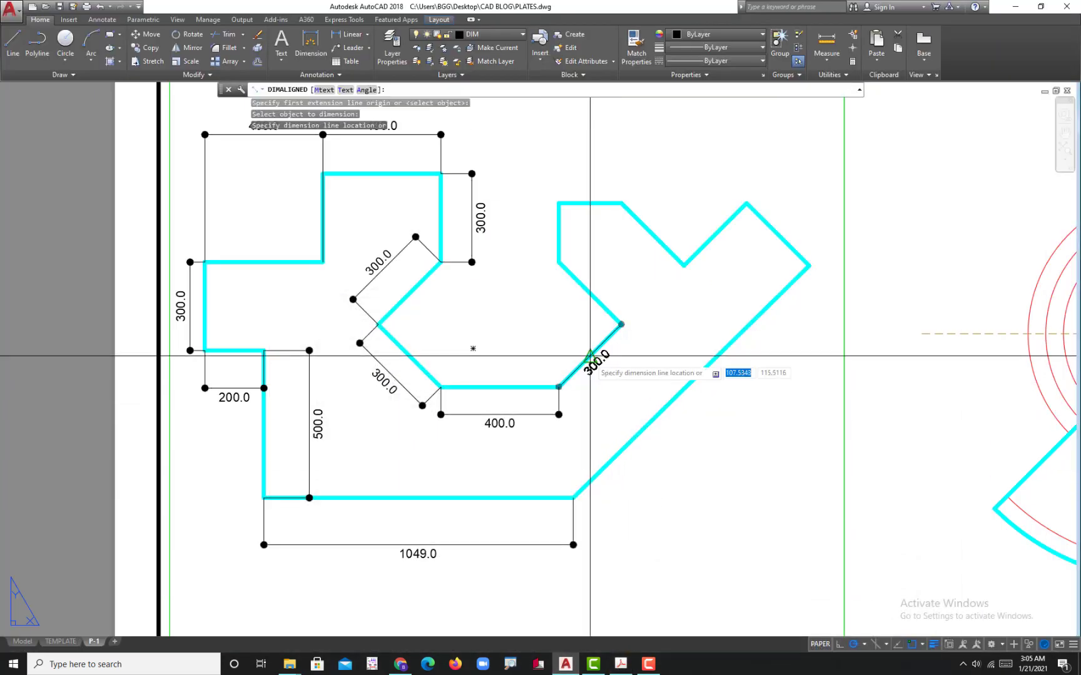
click(604, 378)
key(Return)
key(Return)
click(588, 293)
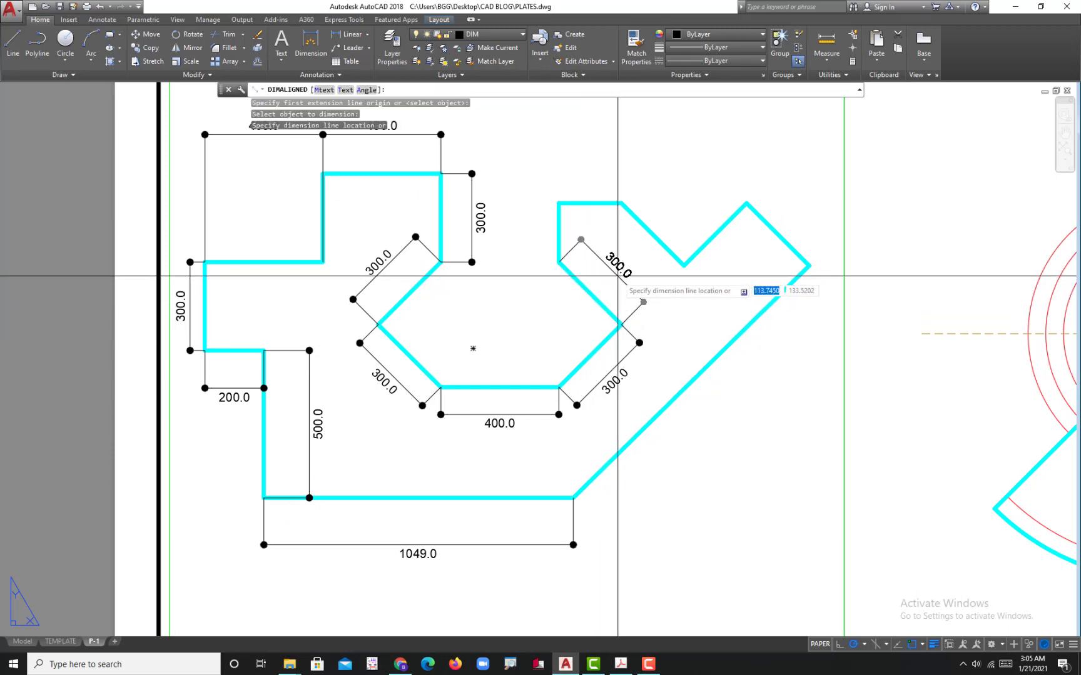
click(614, 283)
Add aligned dimensions to the short vertical edge above the opening's right side and the short horizontal edge adjoining it, both outside the plate
key(Return)
key(Return)
click(557, 232)
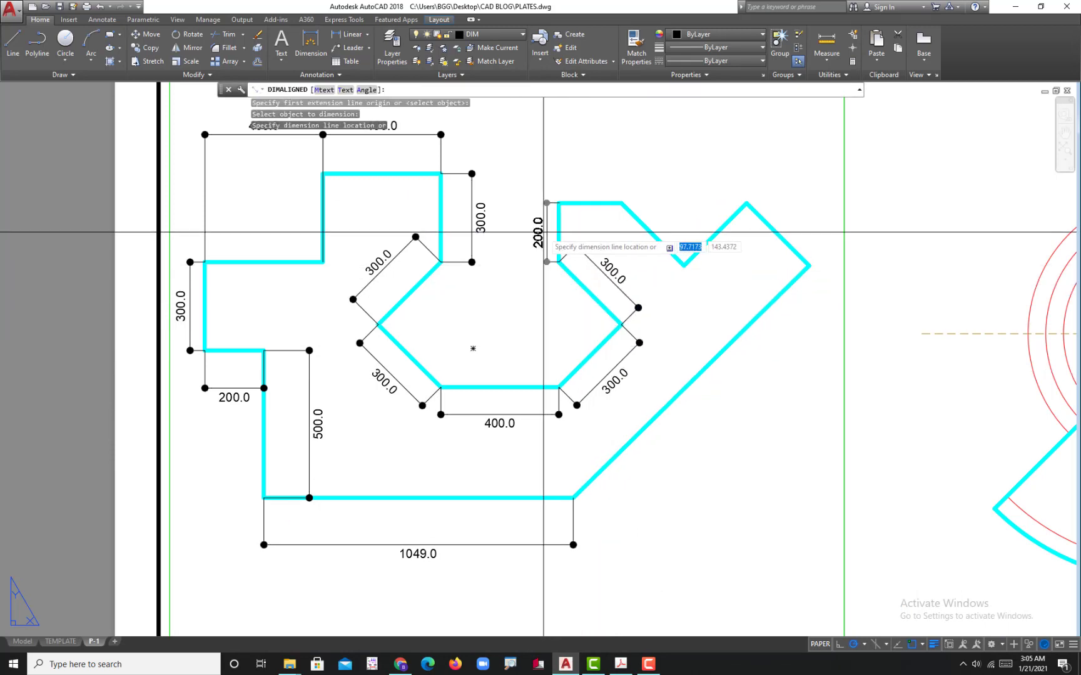
click(536, 233)
middle_drag(633, 225, 625, 243)
key(Return)
key(Return)
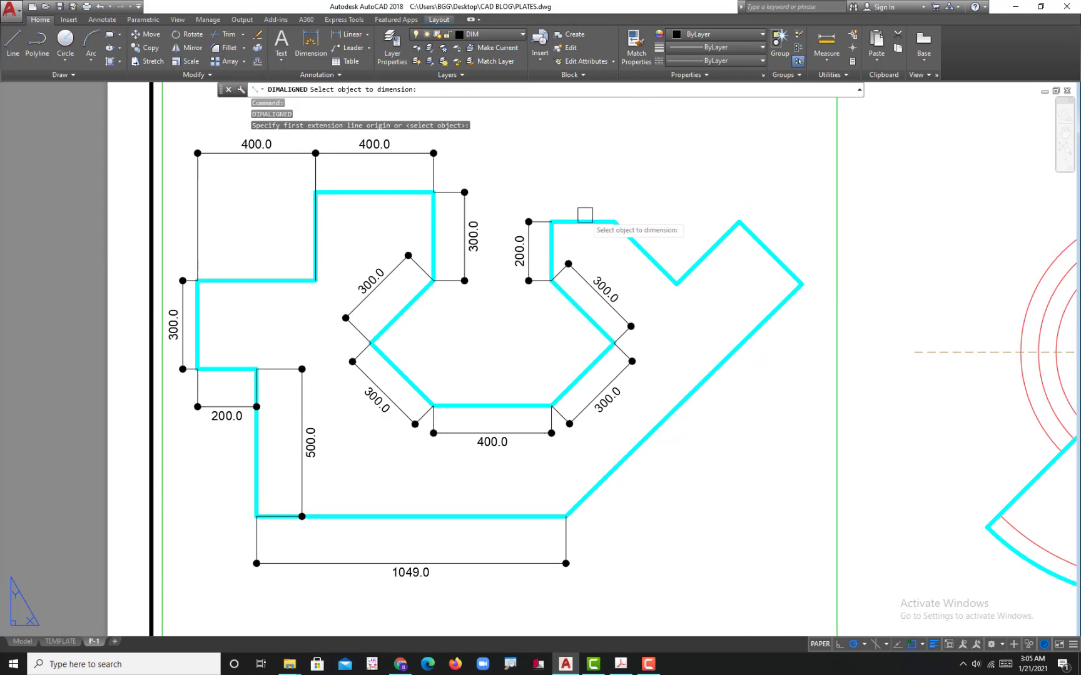
click(582, 221)
click(583, 190)
Following the reference PDF, add an aligned dimension to the right slanted edge of the V-shaped notch, placed within the notch
key(Return)
key(Return)
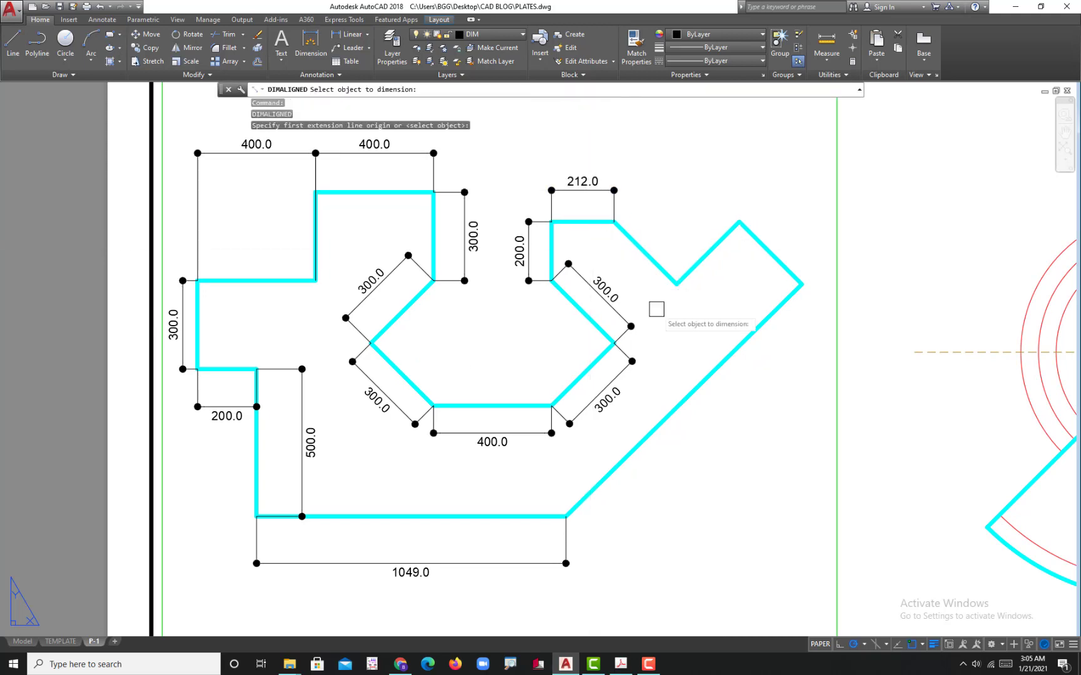
click(621, 664)
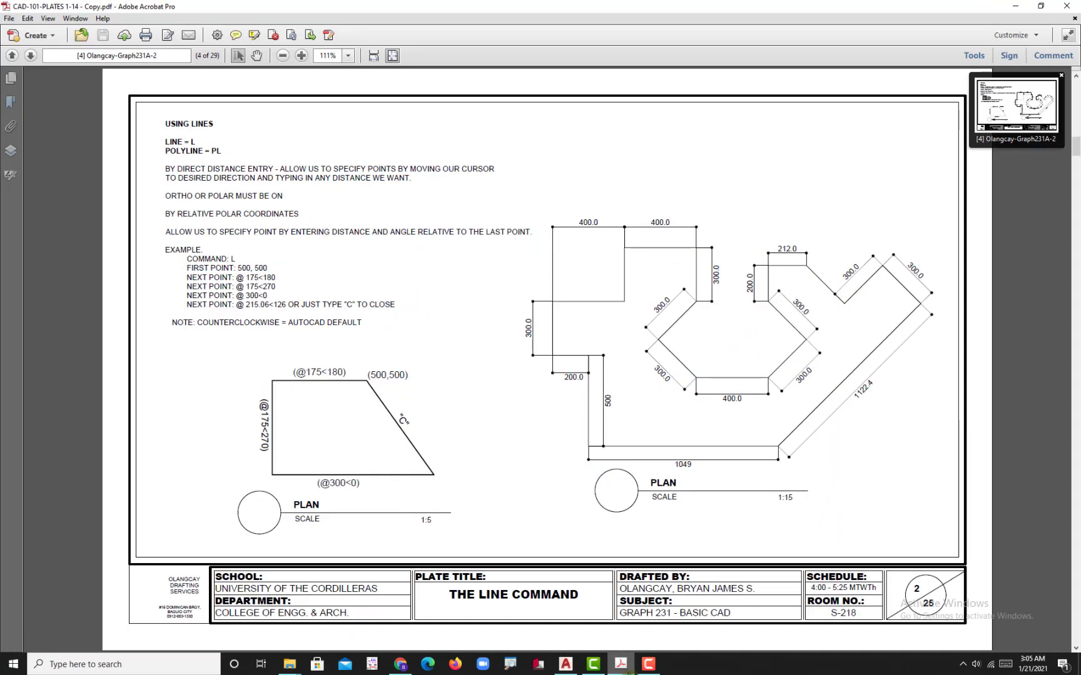
click(565, 665)
click(712, 248)
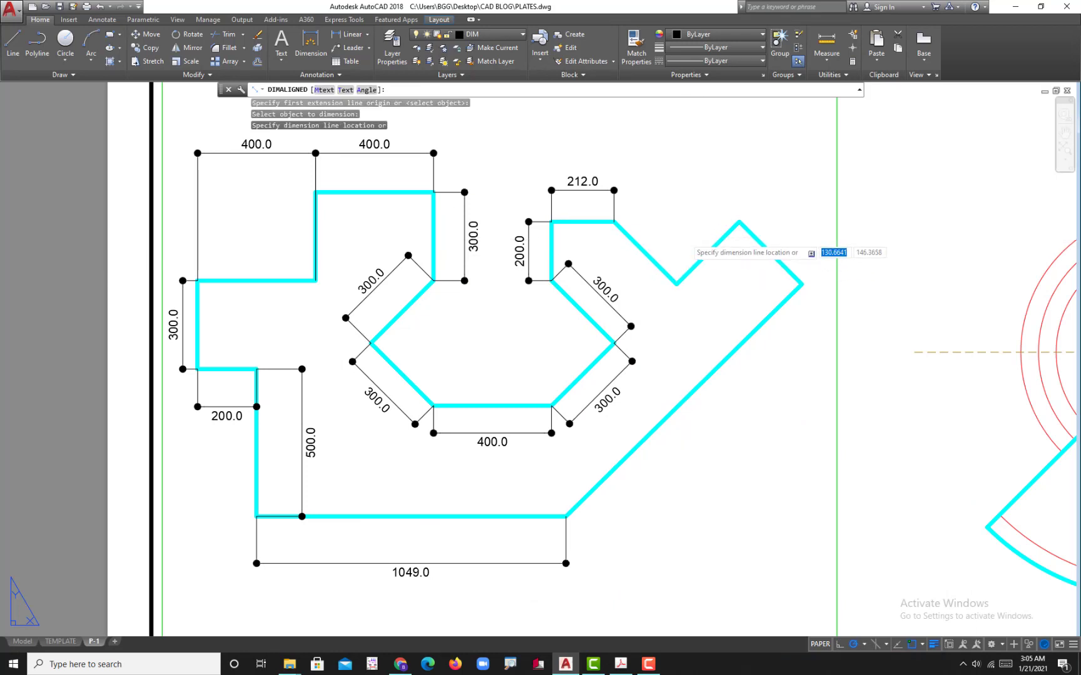
click(681, 241)
Add aligned dimensions outside the plate to the upper-right slanted end edge and the long diagonal edge
key(Return)
key(Return)
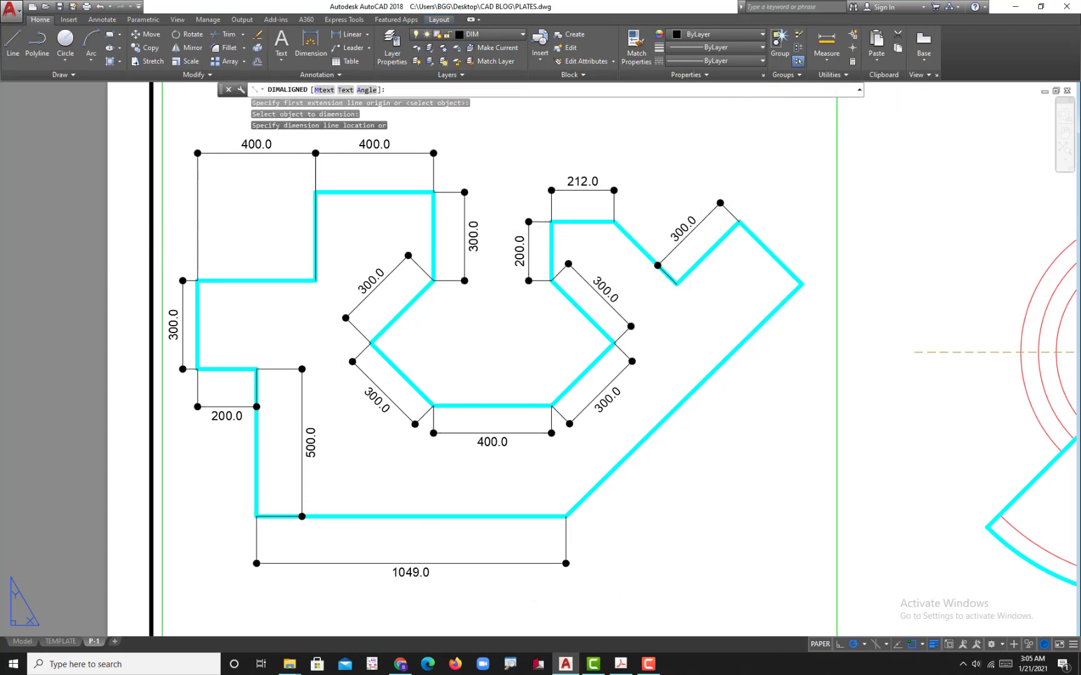
click(683, 401)
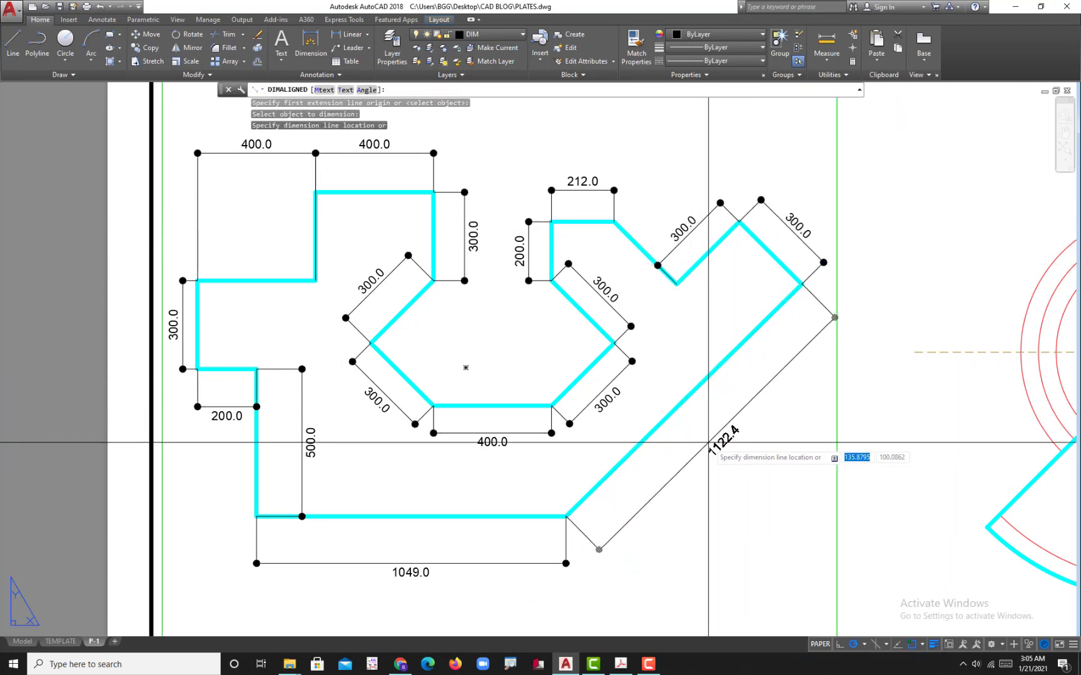
click(700, 441)
Review the dimensioned left plate, then examine the reference PDF's Trim and Offset Commands plate for the dimensions needed on the circular drawing
scroll(699, 439, down, 4)
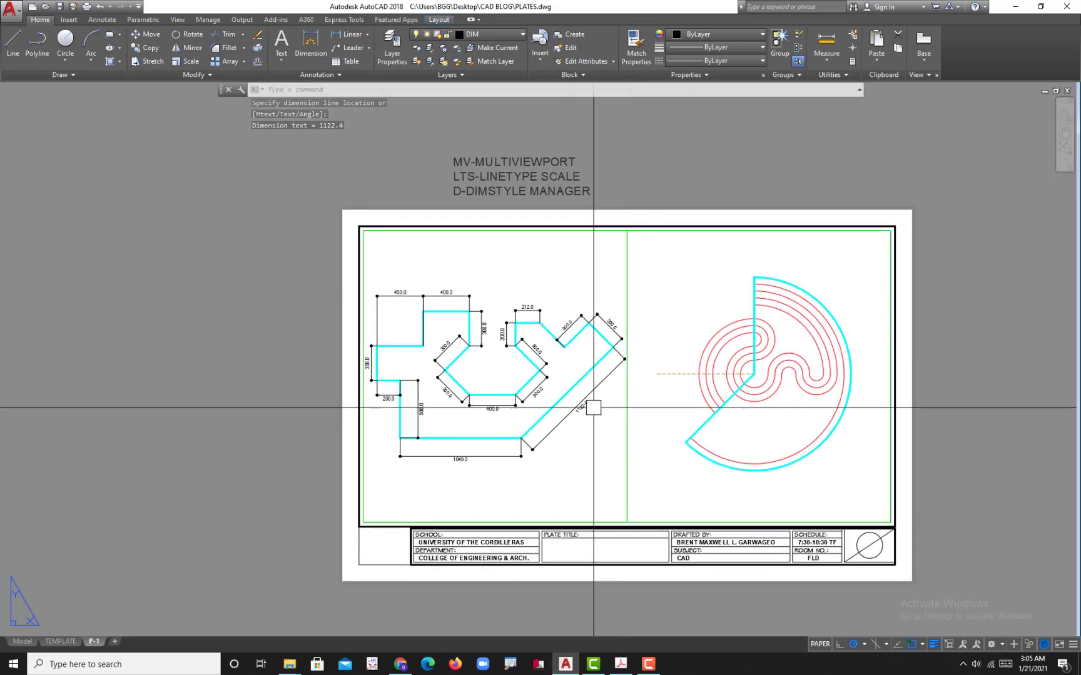
scroll(593, 408, up, 4)
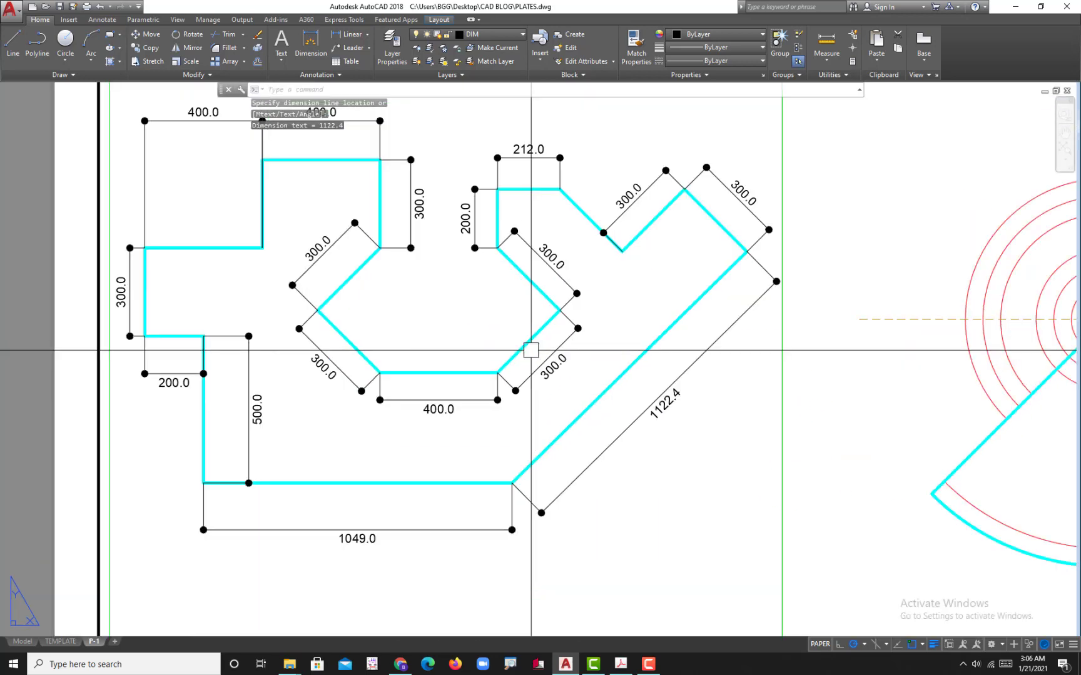
scroll(531, 351, down, 2)
scroll(534, 353, up, 2)
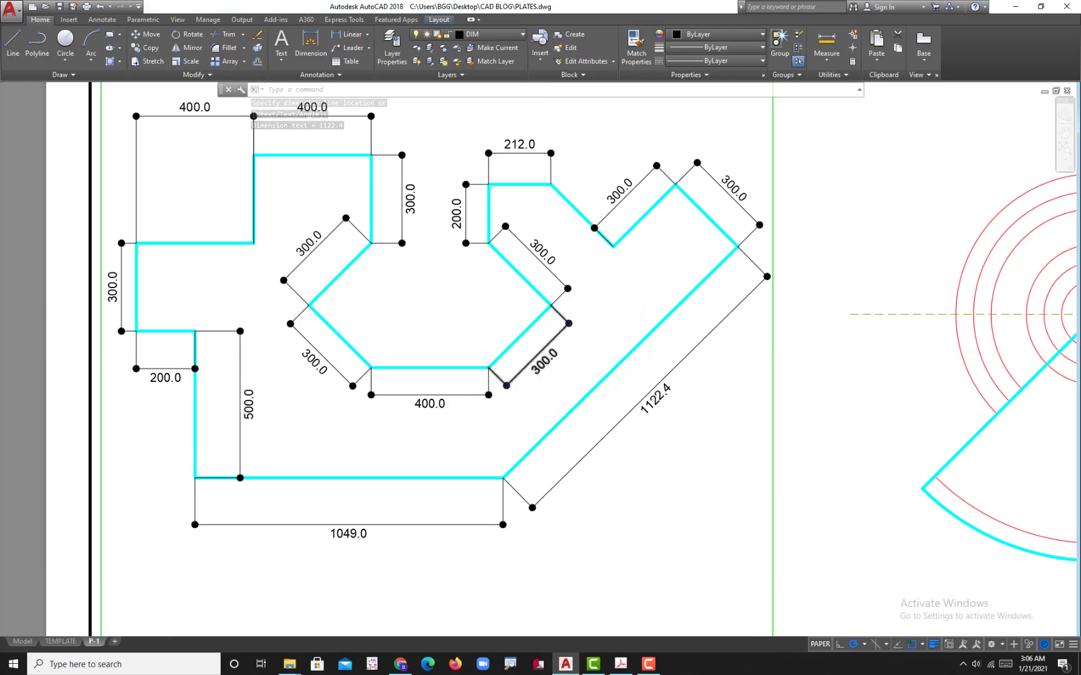
scroll(550, 357, down, 3)
scroll(626, 630, up, 1)
click(625, 667)
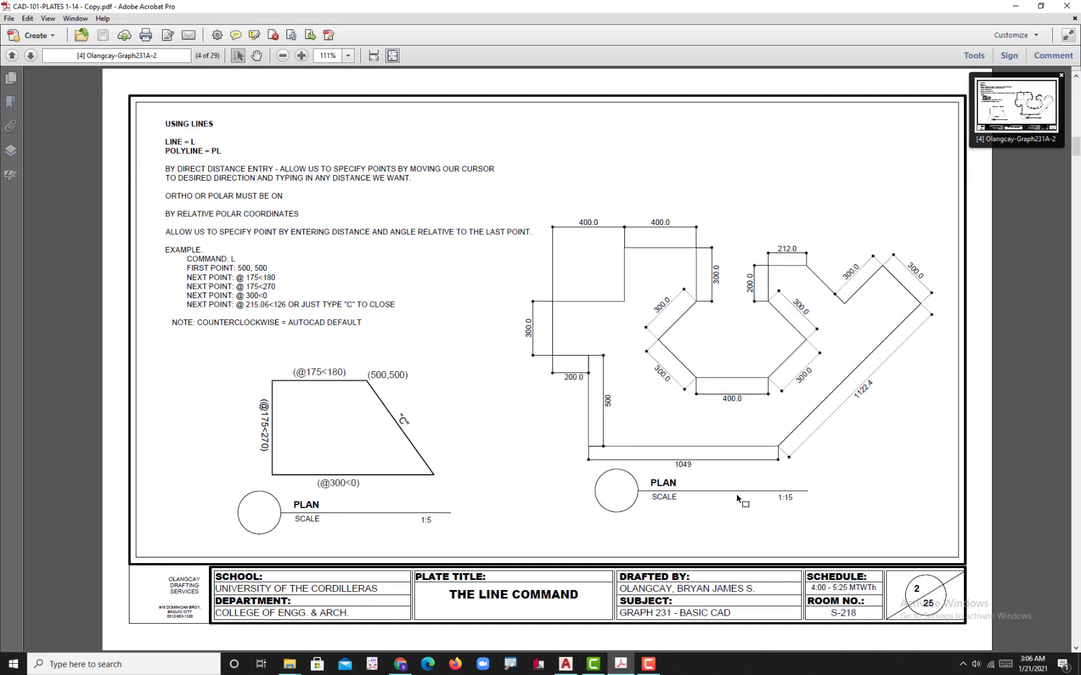
scroll(743, 426, down, 2)
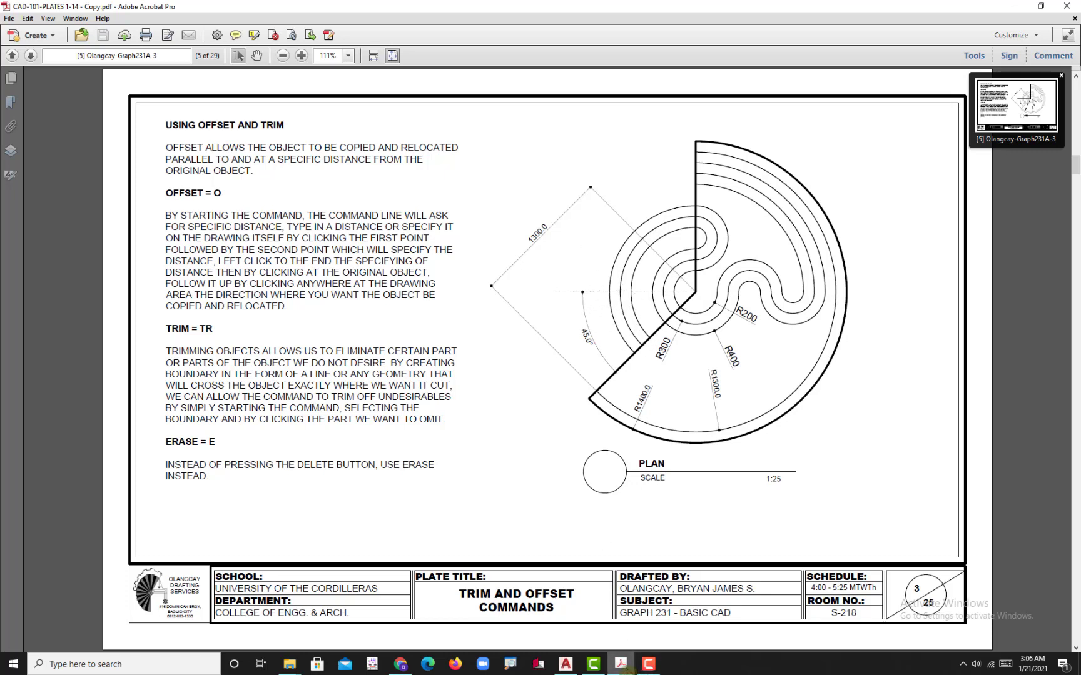
click(621, 665)
Add an aligned dimension along the circular drawing's slanted radial edge, from the thin outer arc to the centre, placed outside to the upper left
middle_drag(695, 442, 680, 449)
key(Escape)
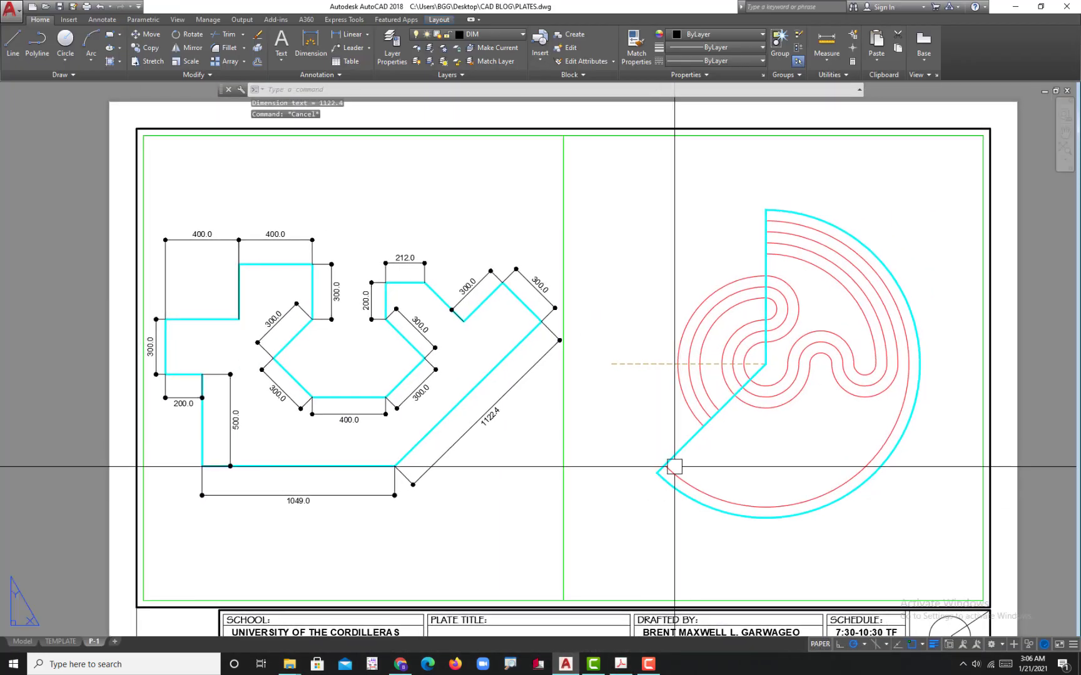
text(DA)
key(Return)
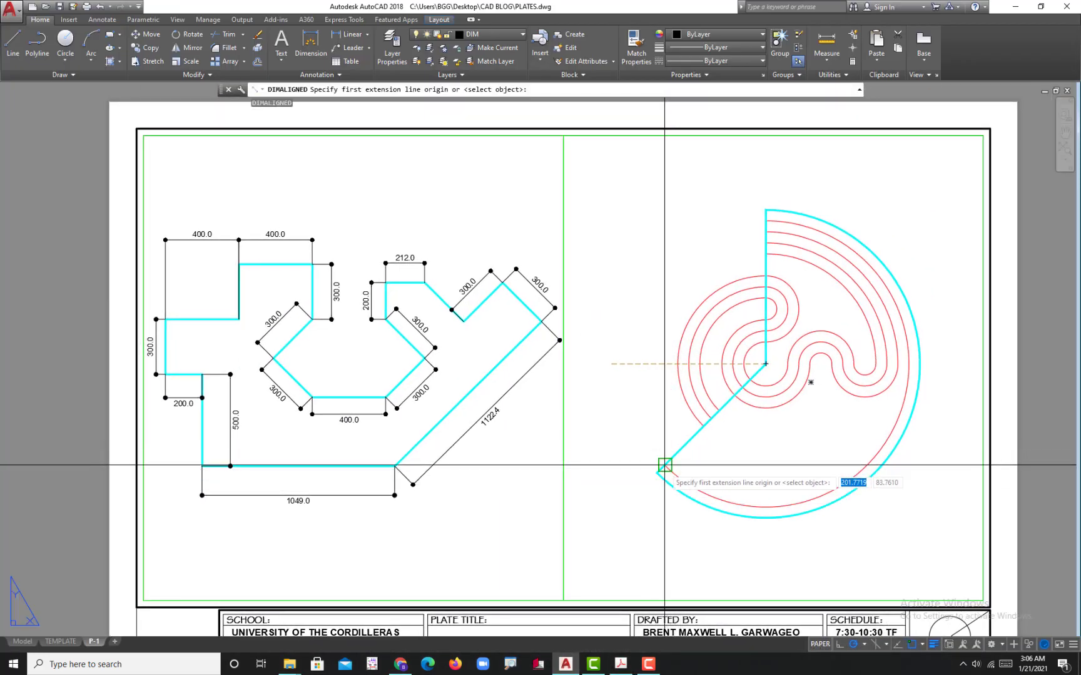
click(657, 472)
click(765, 363)
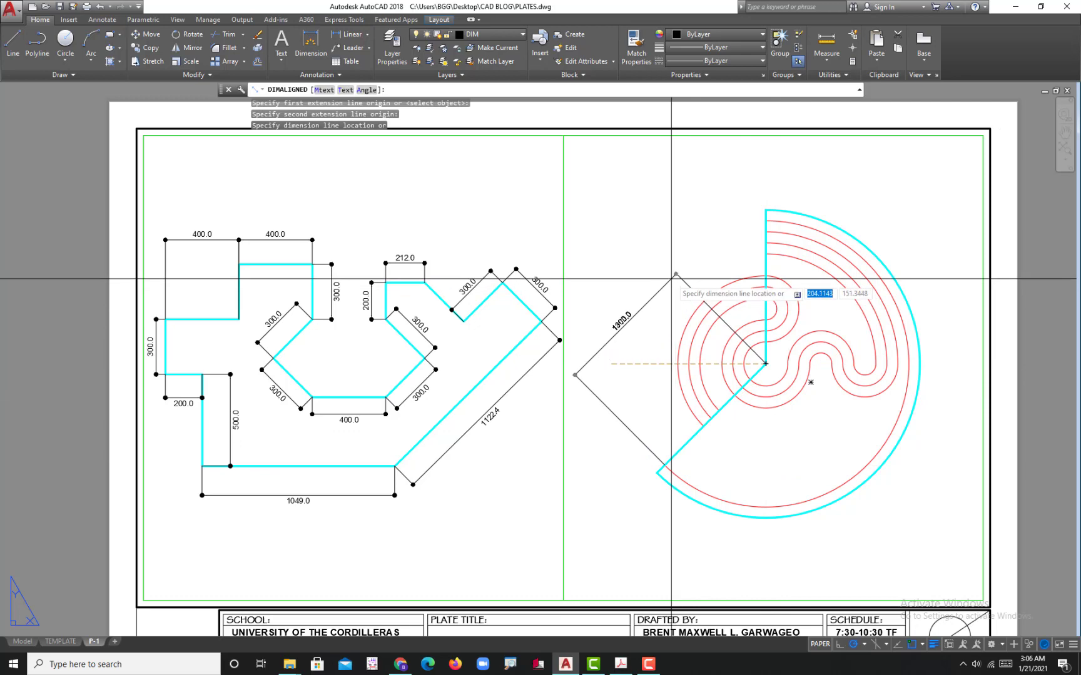
click(624, 325)
middle_drag(732, 366, 731, 380)
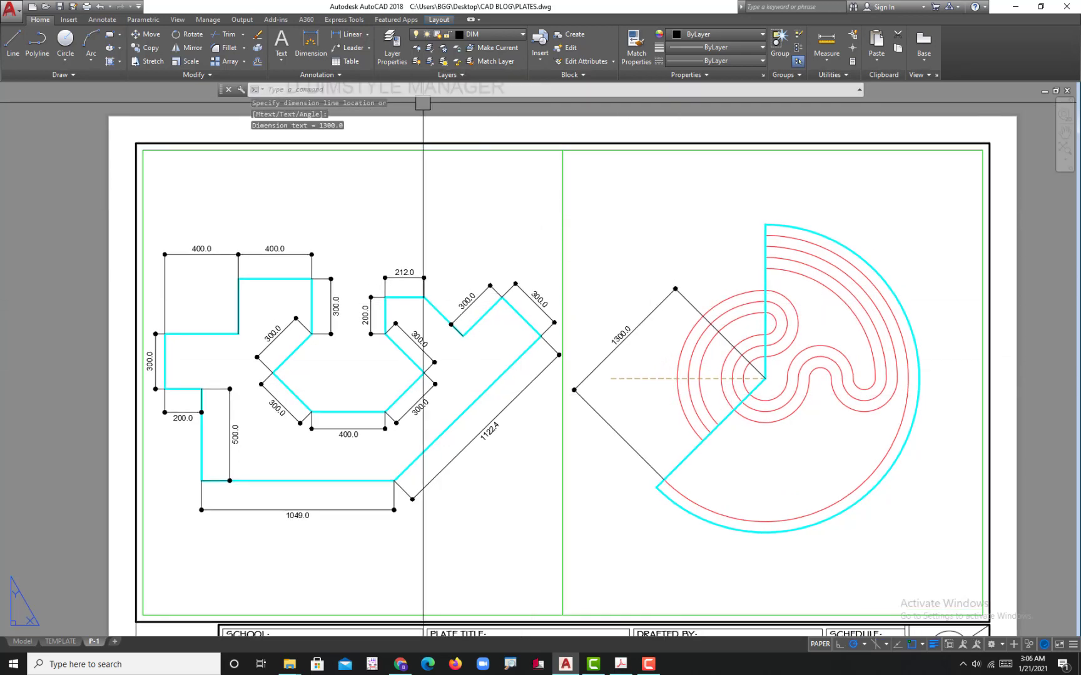
Set D-ARROW as the current dimension style
key(Return)
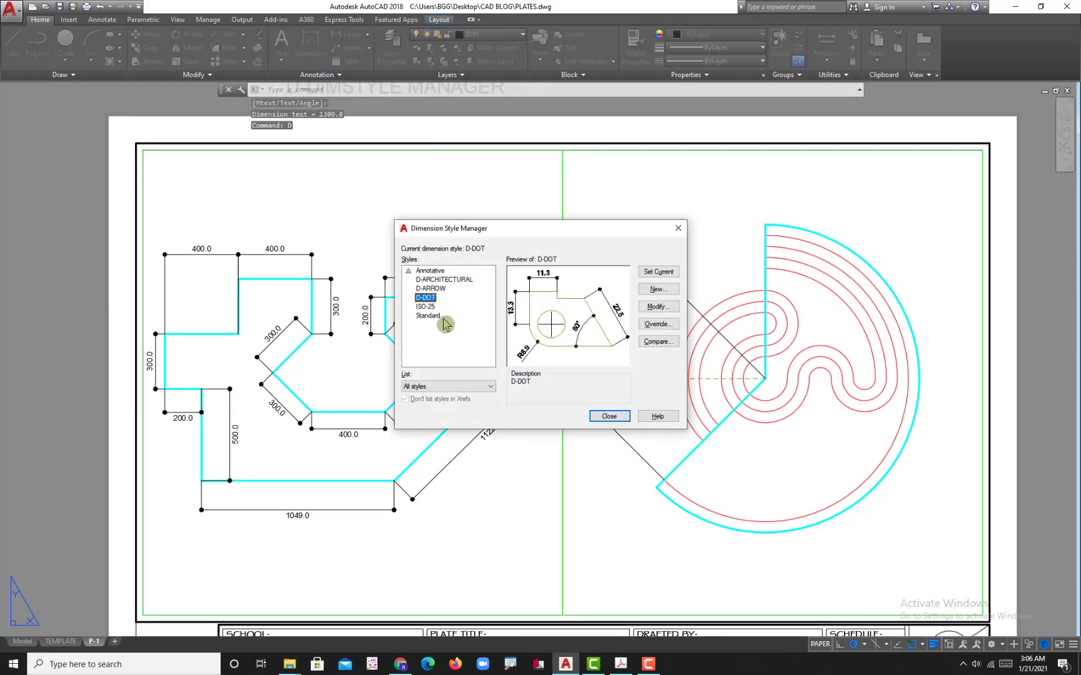
click(437, 290)
click(649, 274)
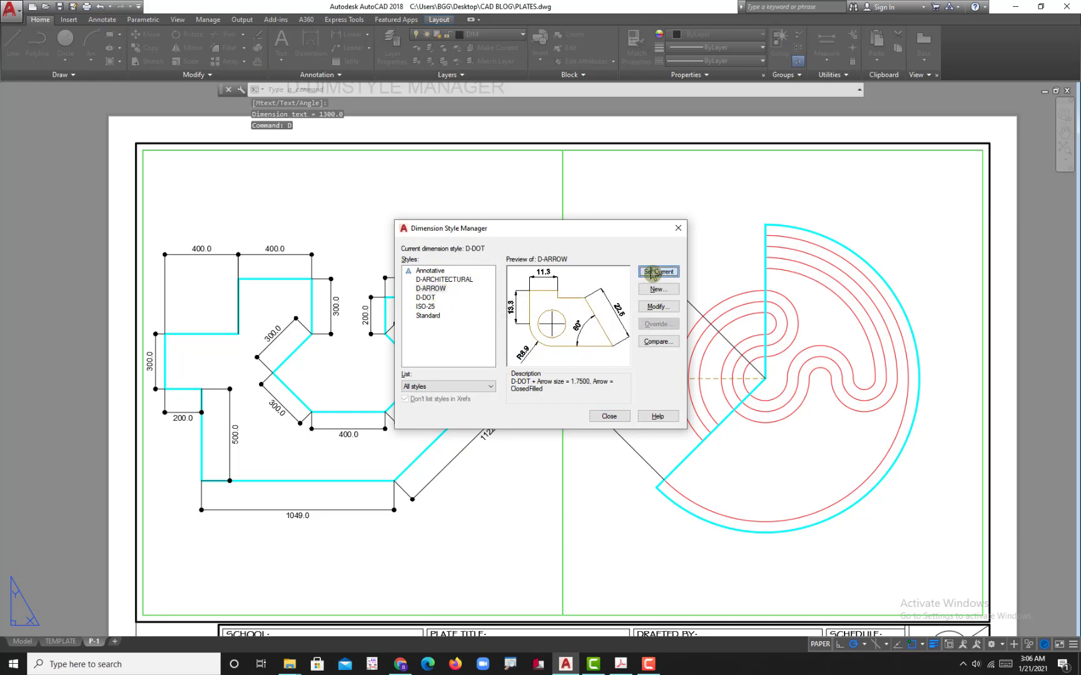
middle_drag(604, 388, 597, 384)
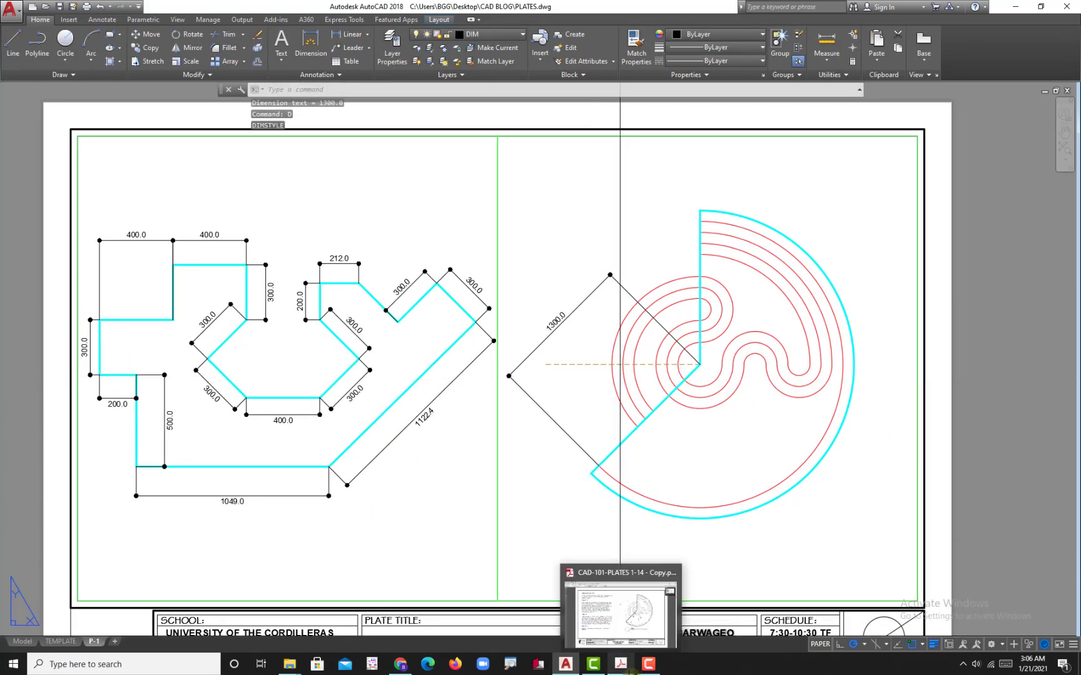
Switch to the reference PDF and check the Types of Dimensions page and the Trim and Offset Commands plate for the radius dimensions
click(628, 670)
scroll(700, 512, down, 6)
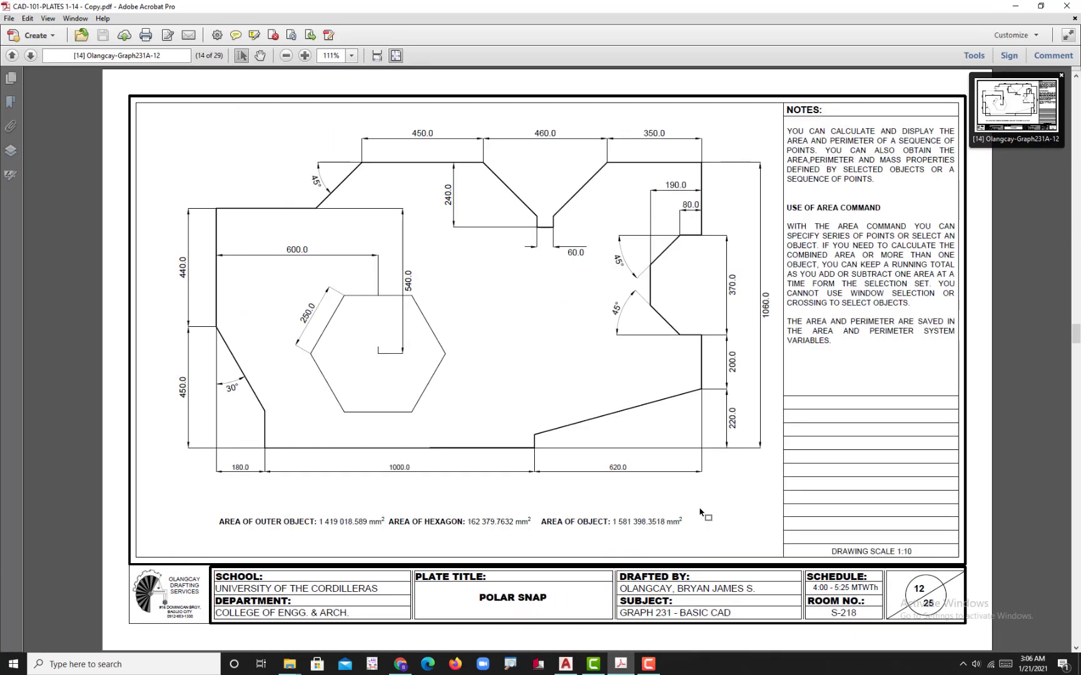
scroll(701, 511, up, 2)
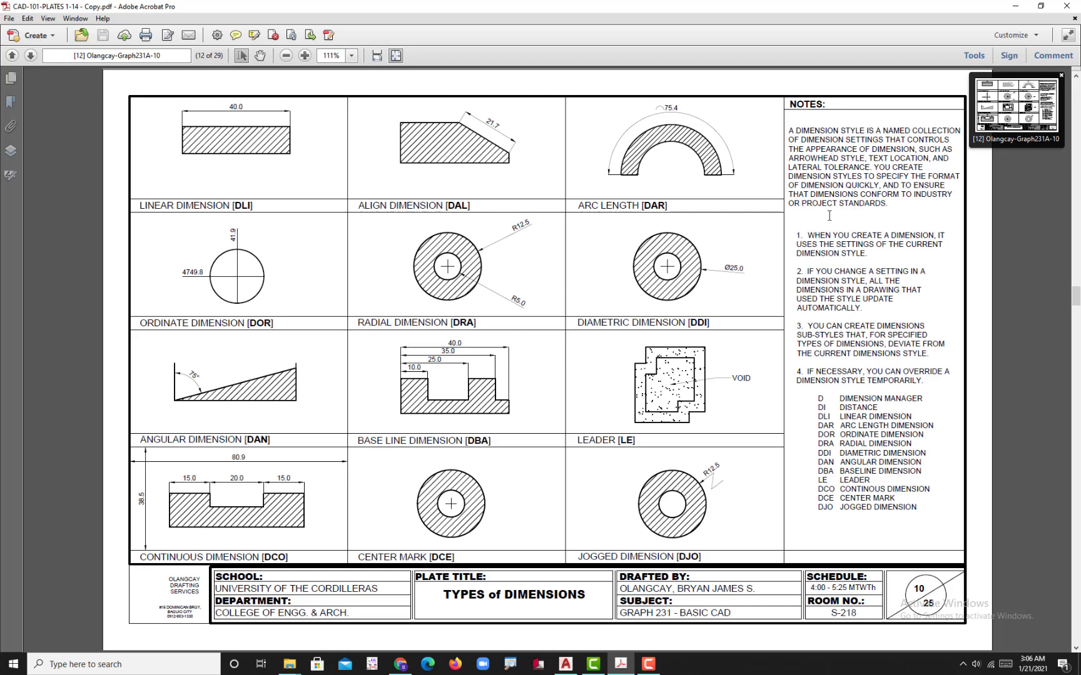
scroll(807, 327, up, 9)
scroll(805, 327, down, 1)
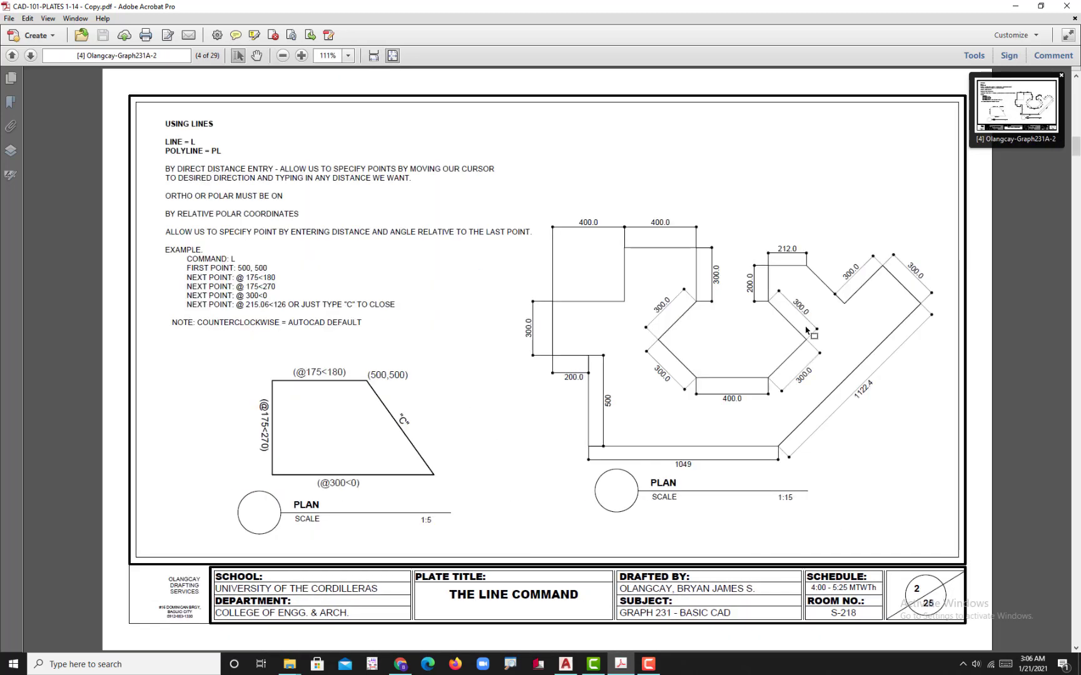
scroll(807, 332, down, 2)
scroll(806, 333, up, 1)
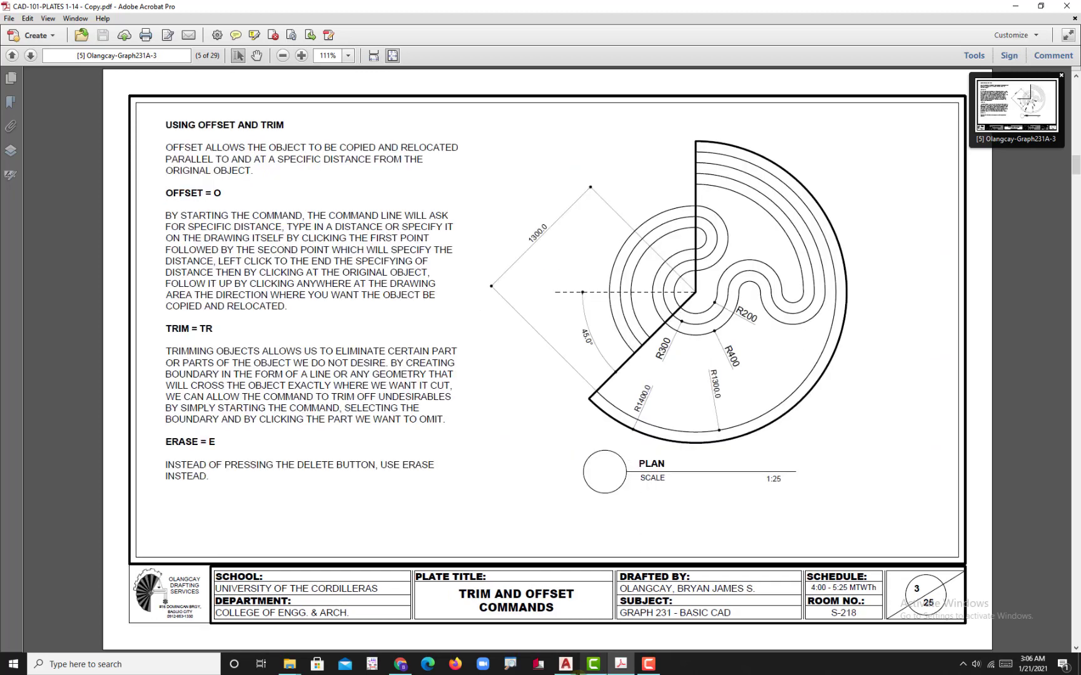
Back in AutoCAD, add radius dimensions to the three small concentric arcs below the centre, fanned out inside the circle
click(566, 664)
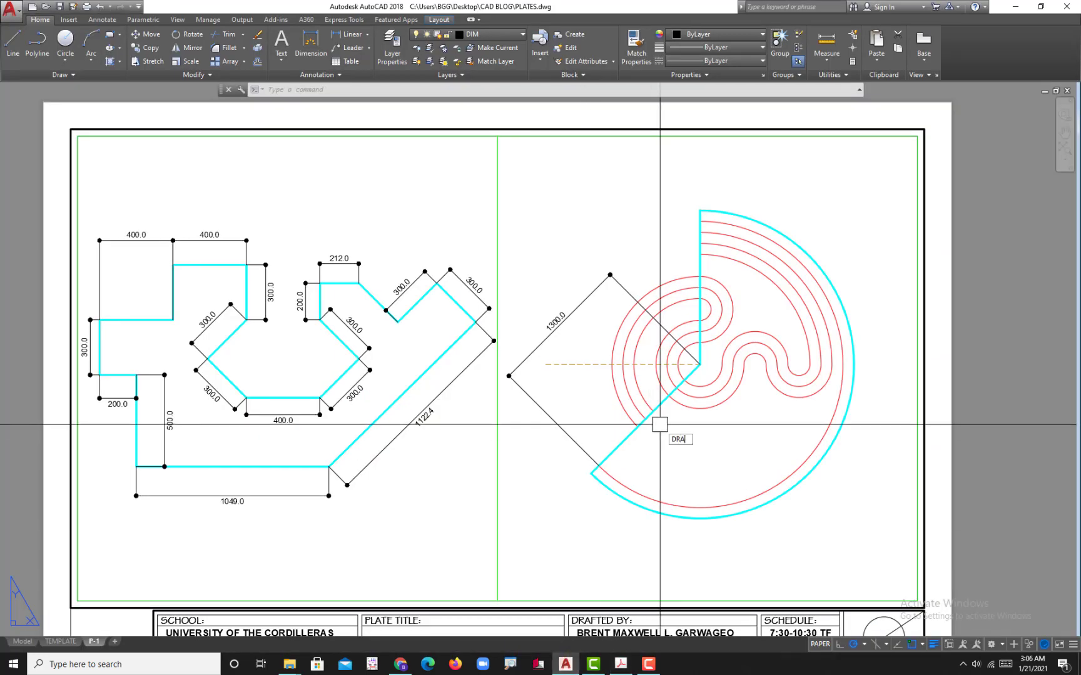
key(Return)
scroll(708, 364, up, 2)
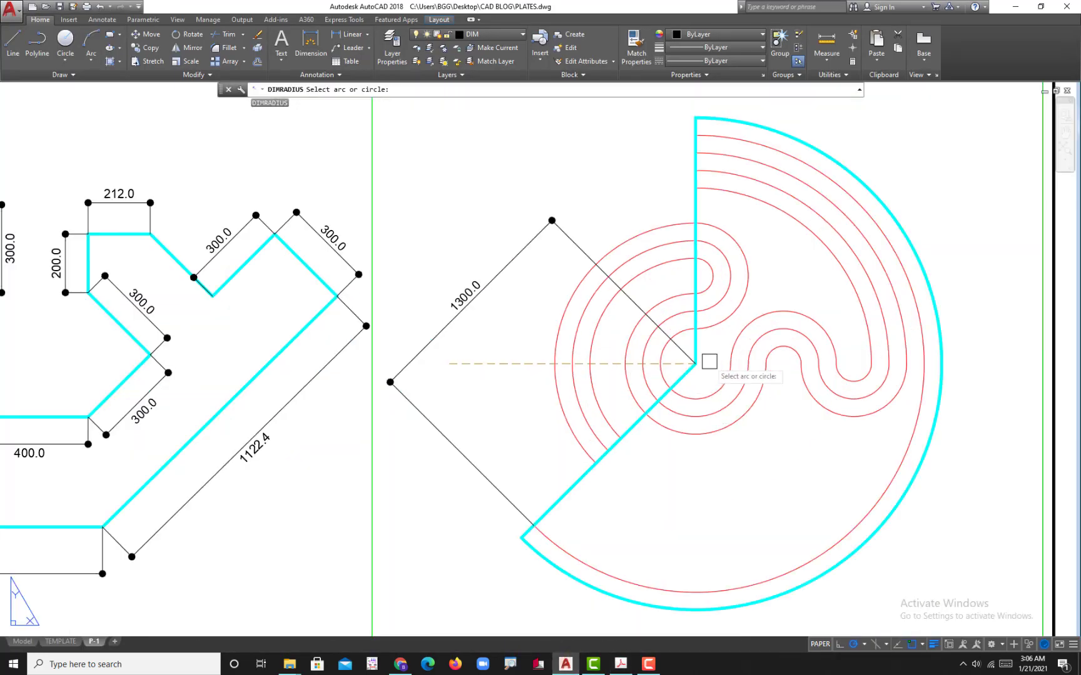
click(727, 398)
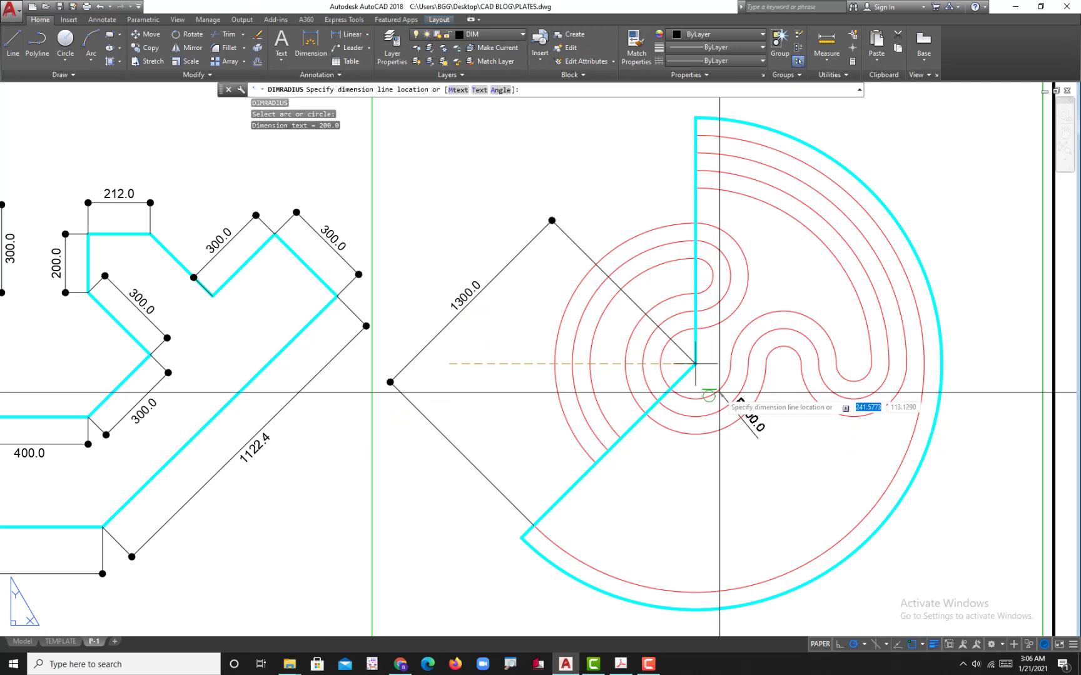
click(744, 463)
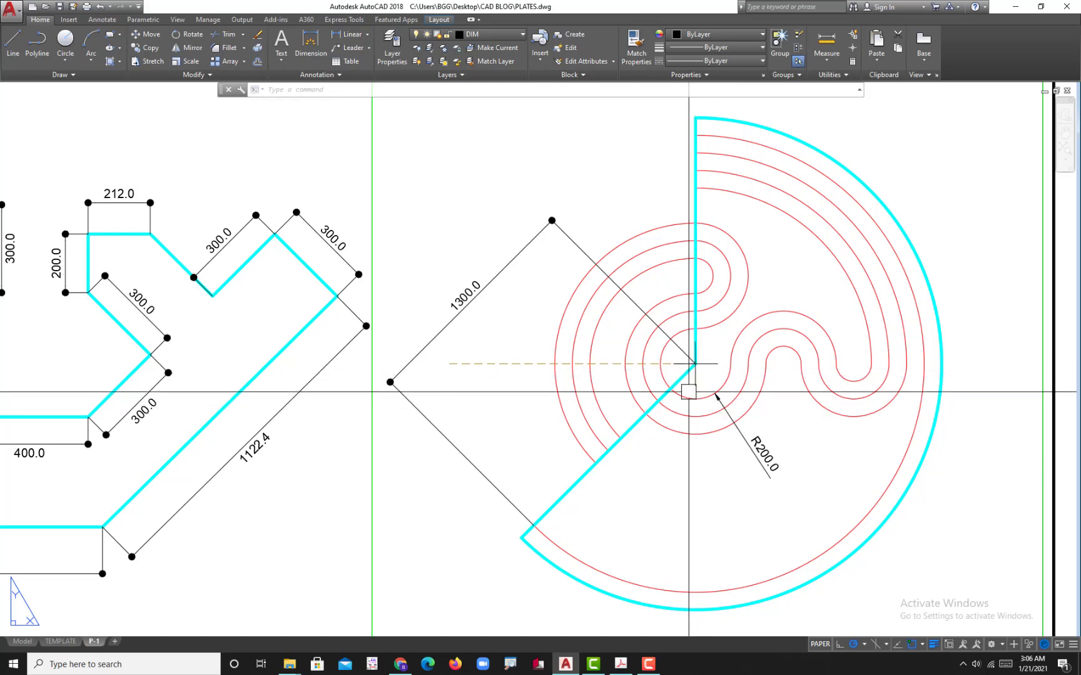
key(Return)
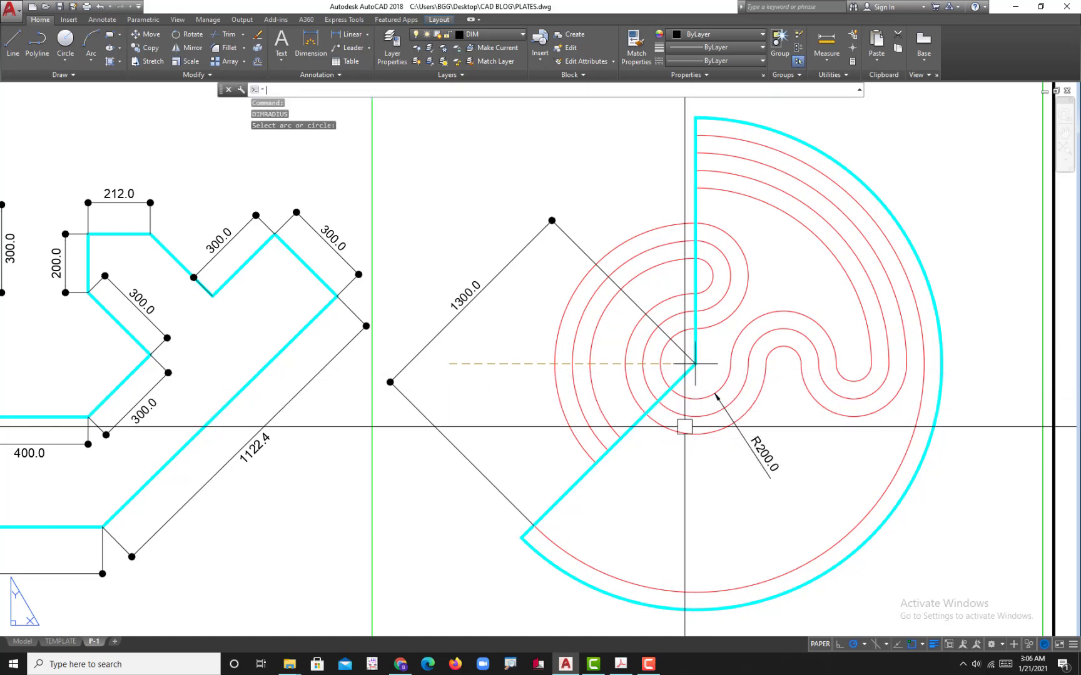
click(689, 415)
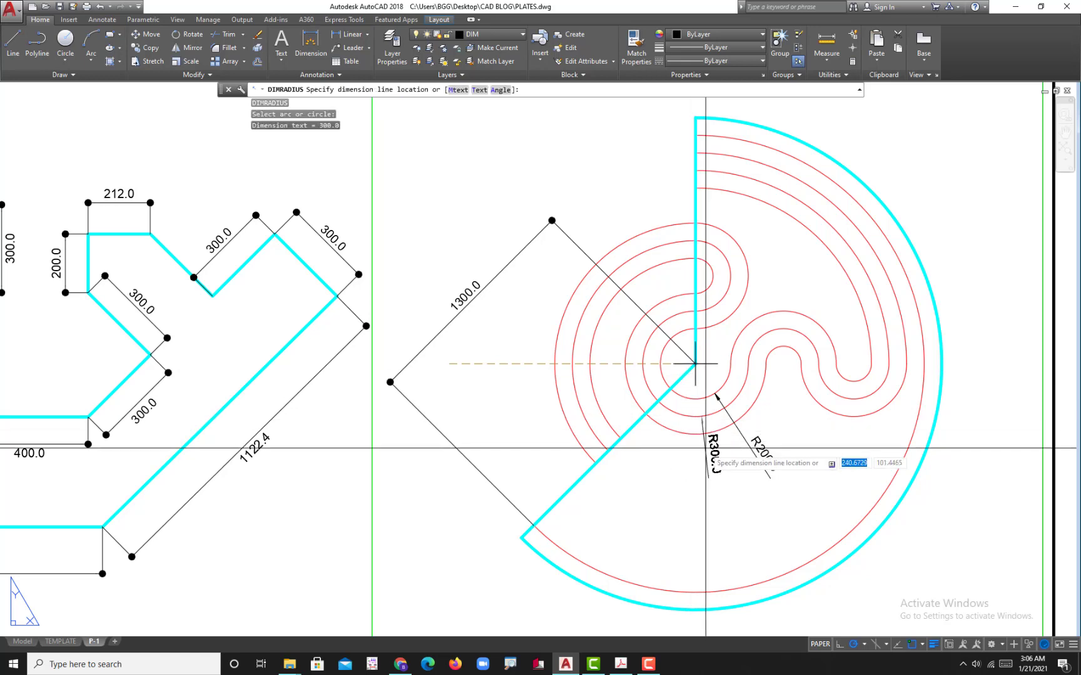
click(721, 470)
key(Return)
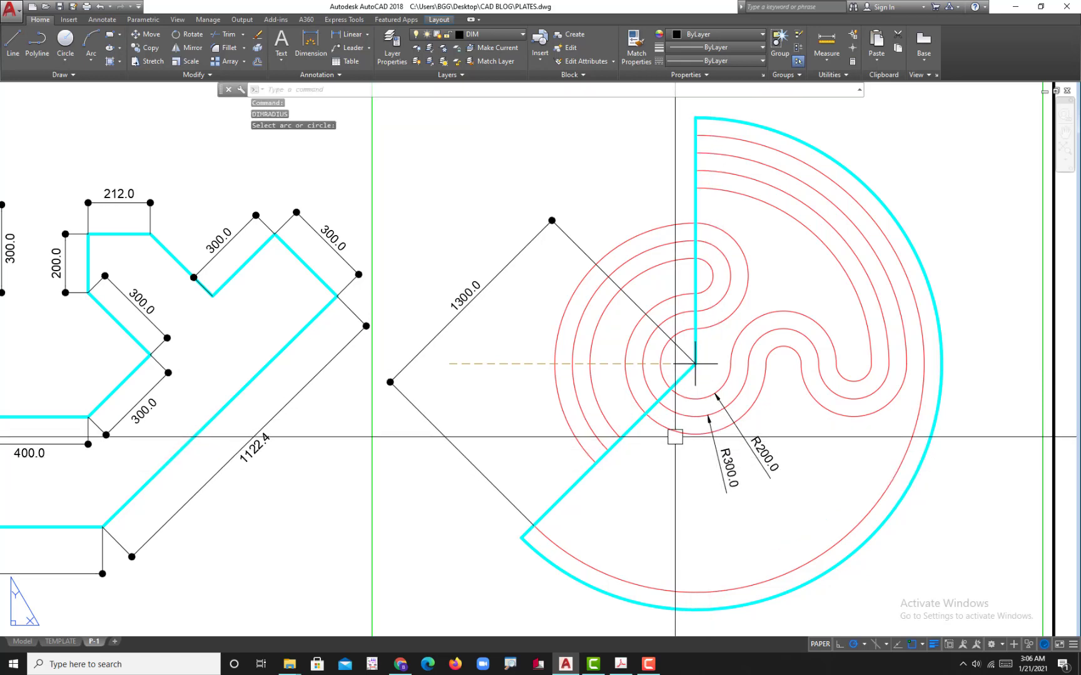
click(673, 441)
click(654, 482)
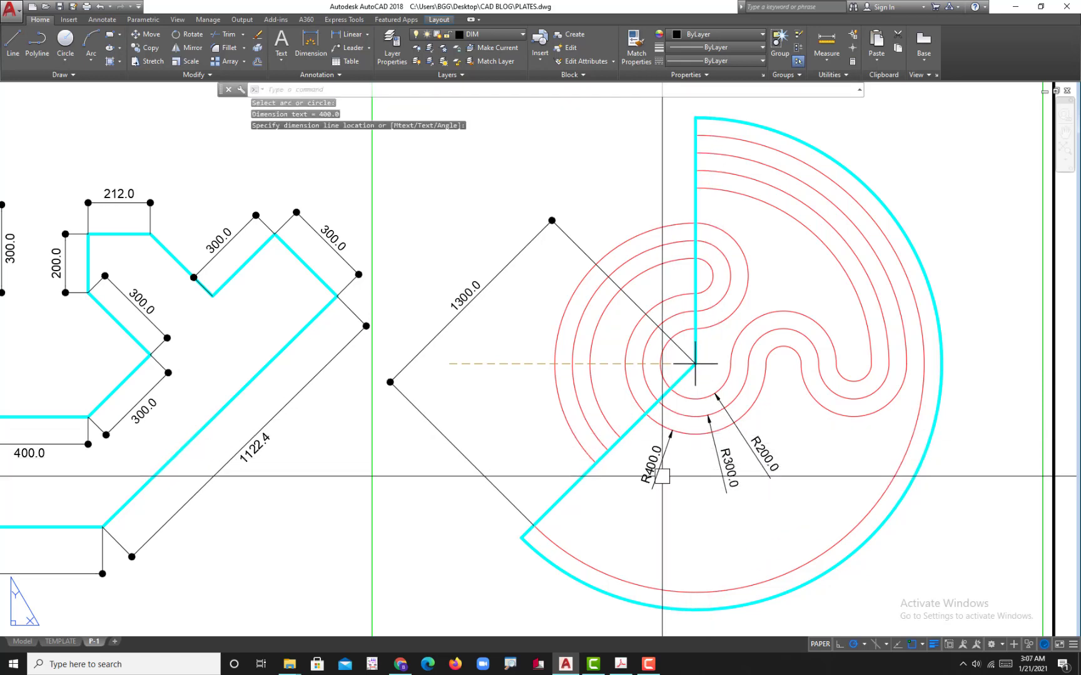
Add radius dimensions to the thin outer arc and the thick outline arc at the bottom of the circular drawing
key(Return)
middle_drag(673, 582, 656, 514)
click(646, 518)
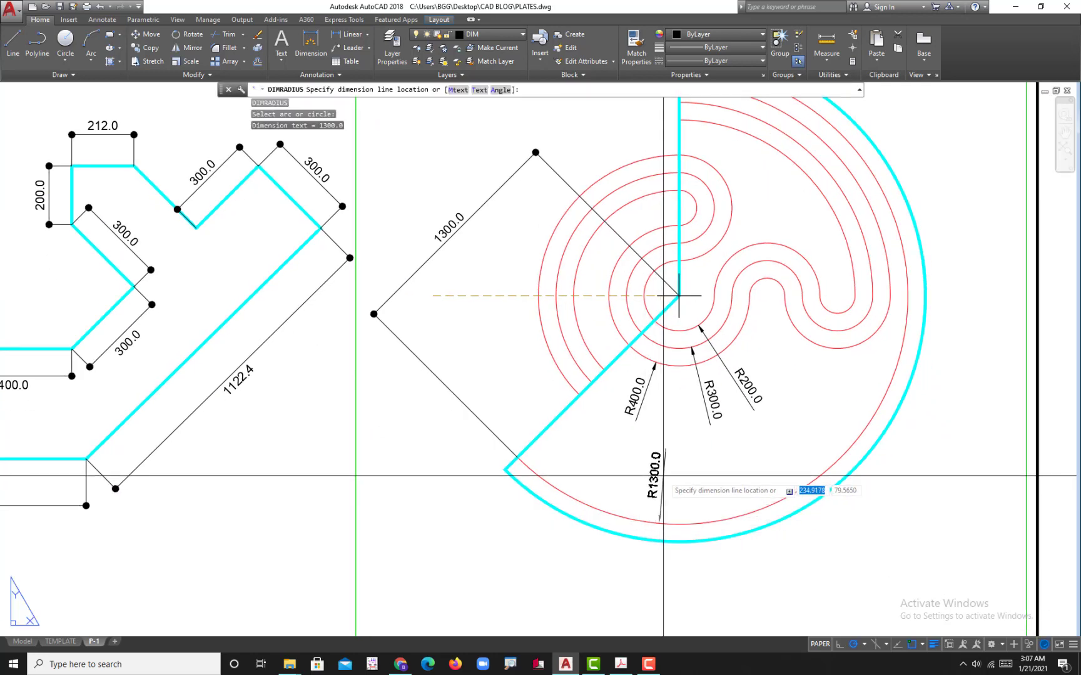
click(652, 501)
key(Return)
click(690, 541)
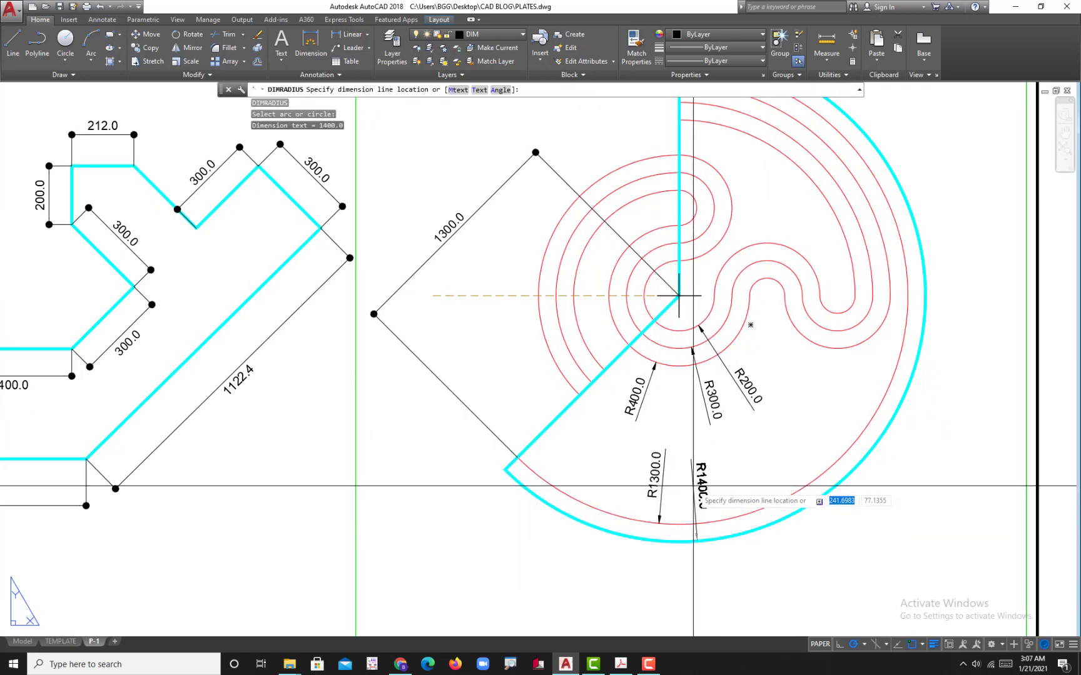
Following the reference PDF, move the thick outline arc's radius dimension to the lower left, near the slanted edge
click(633, 667)
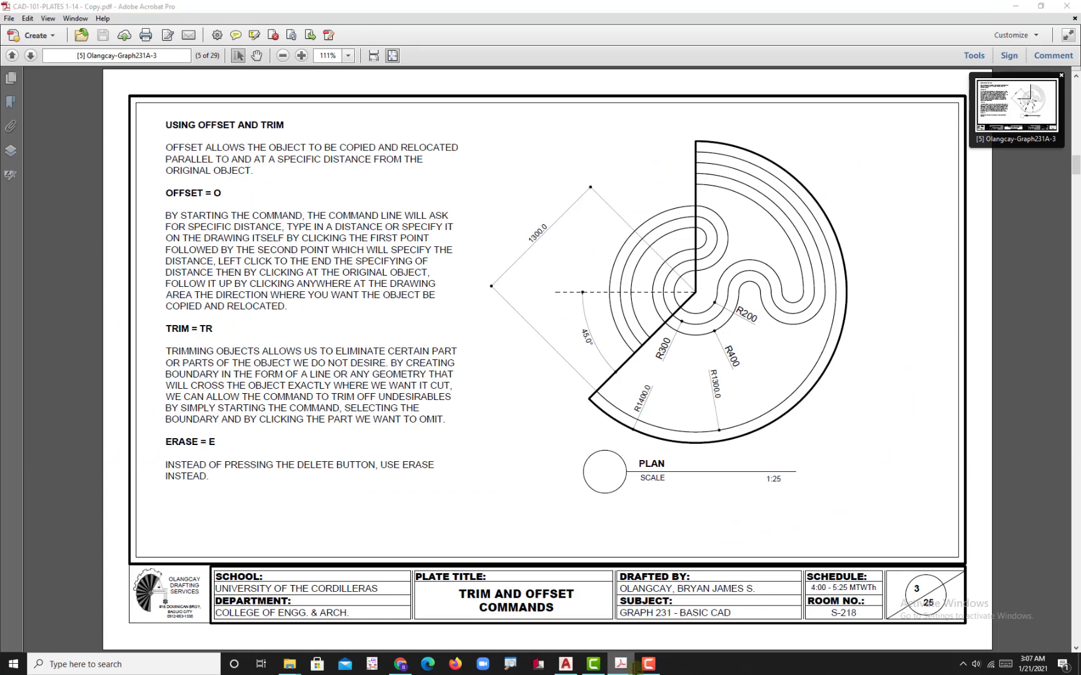
click(633, 667)
scroll(667, 511, up, 2)
click(722, 522)
click(709, 526)
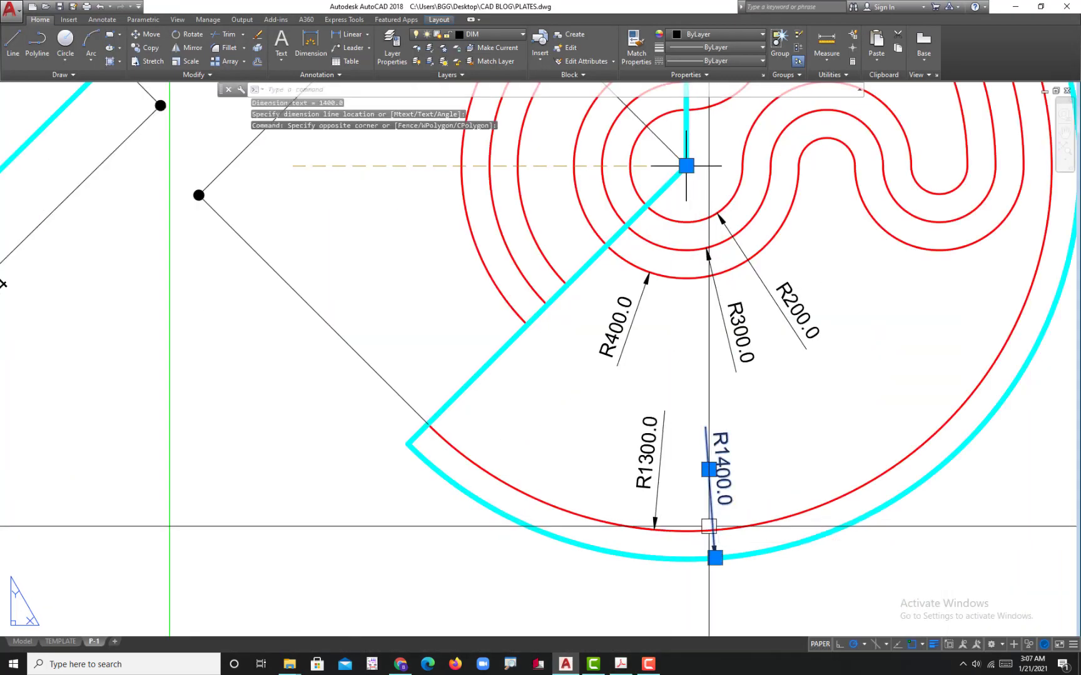
click(715, 557)
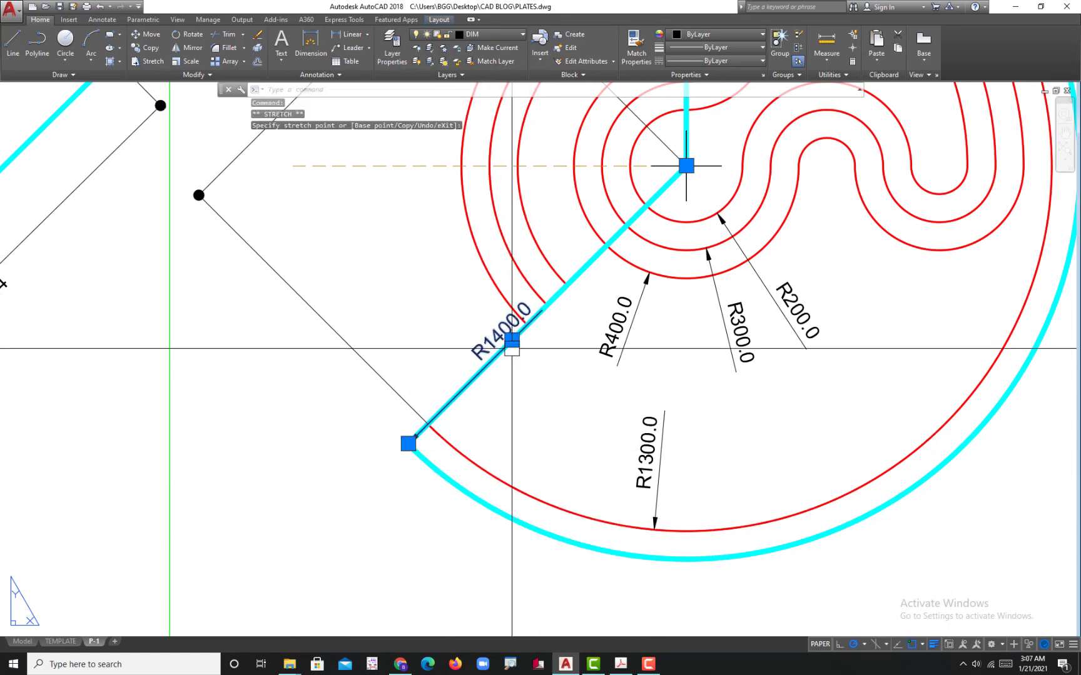
click(579, 409)
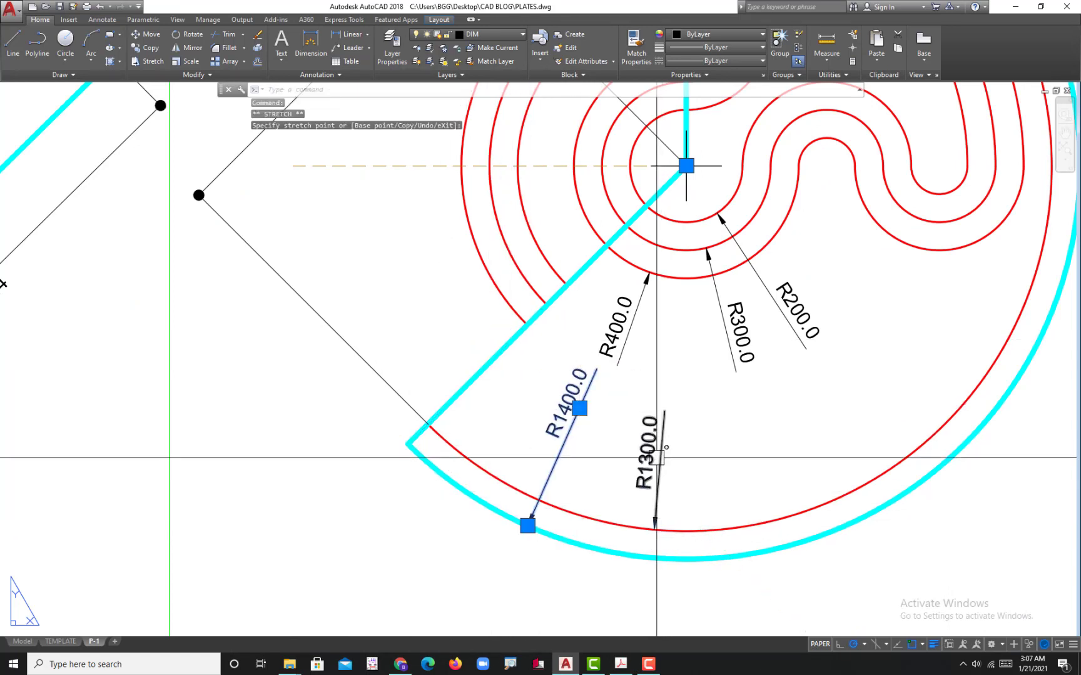
Move the thin outer arc's radius dimension to the right so it sits below the R300.0 dimension
click(657, 458)
click(683, 531)
click(655, 530)
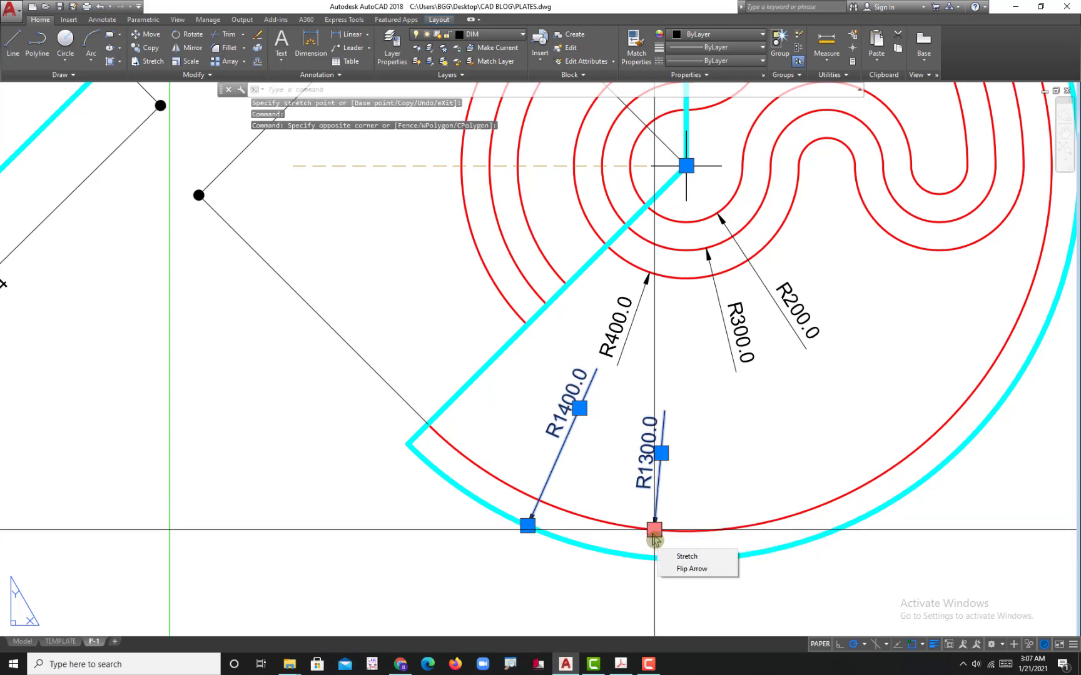
click(654, 531)
click(801, 516)
key(Escape)
scroll(716, 497, down, 2)
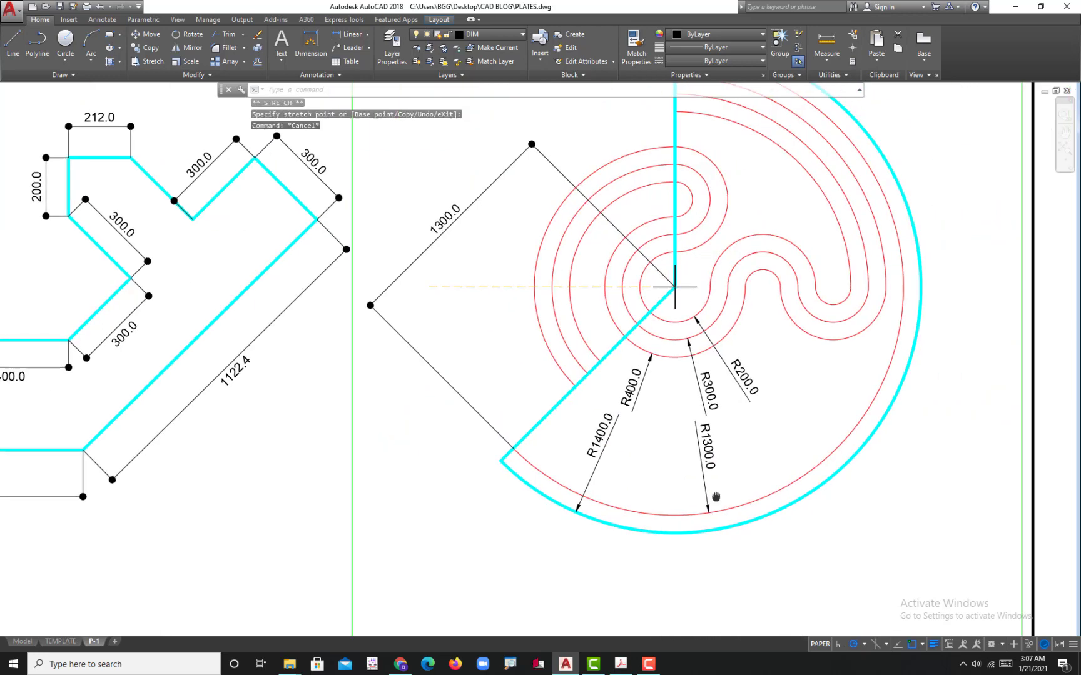
Following the reference PDF, add an angular dimension between the slanted edge and the dashed horizontal centerline, placed outside the concentric arcs
click(621, 665)
click(620, 664)
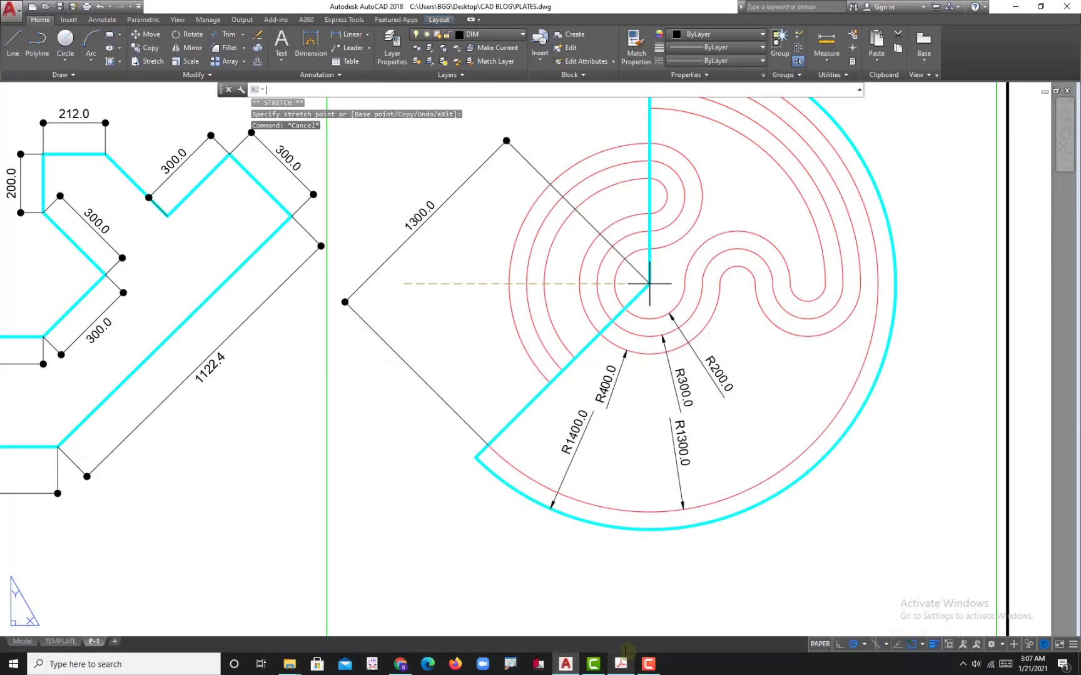
click(620, 664)
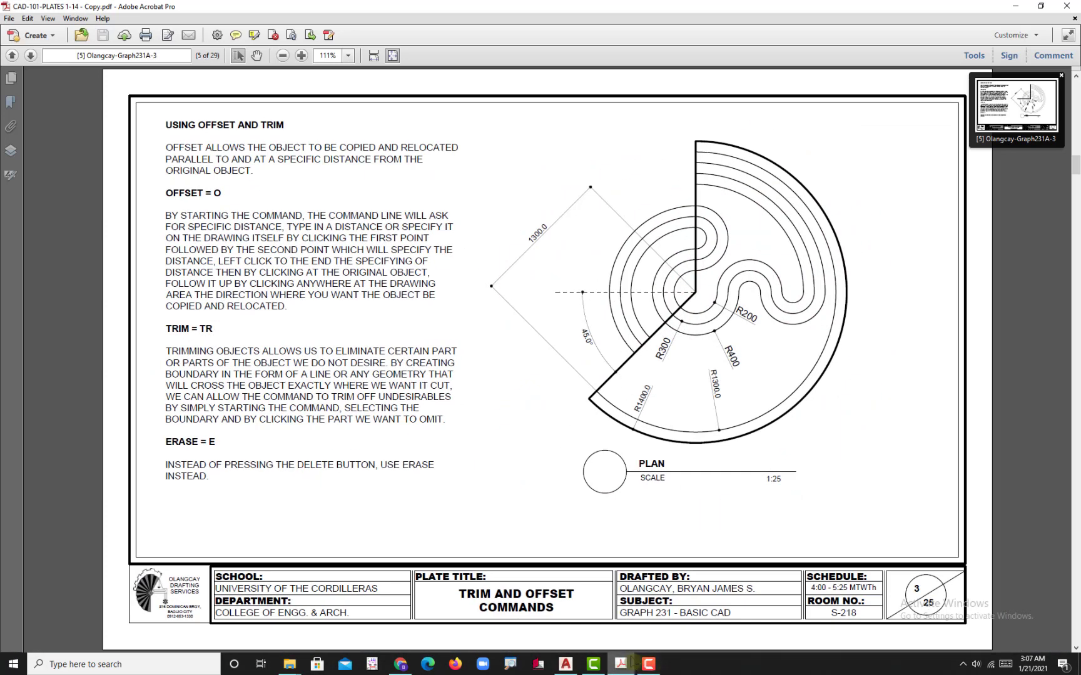
click(631, 663)
text(DIMA)
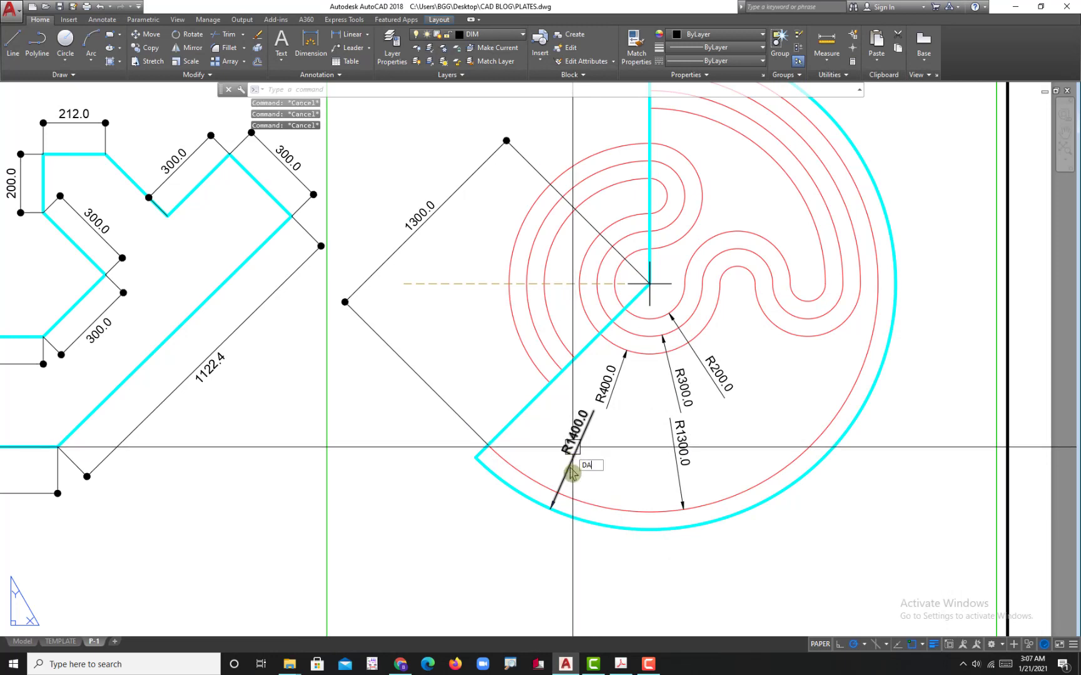
text(N)
key(Return)
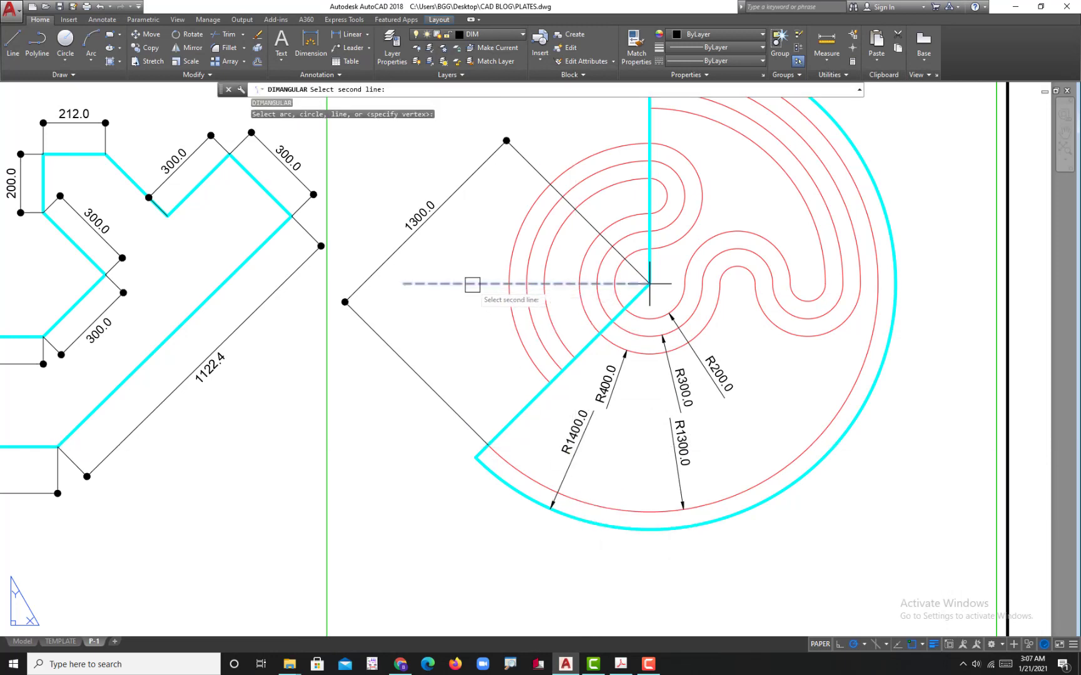
click(529, 413)
click(491, 347)
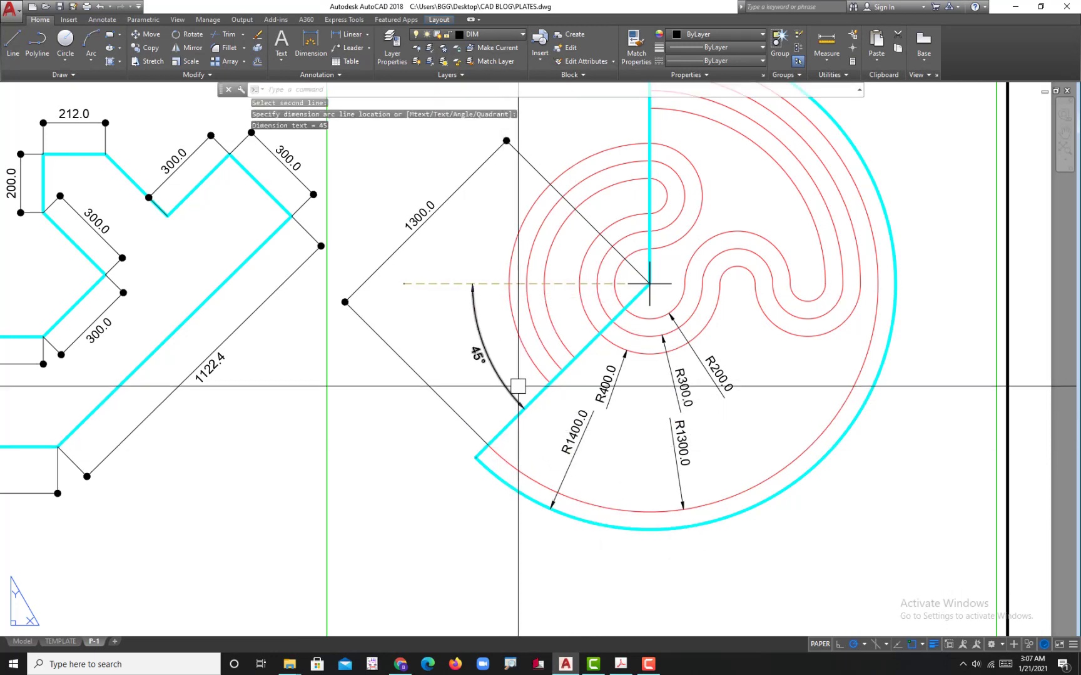
Modify the D-ARROW dimension style to set the center mark size to 1.0000
middle_drag(612, 425, 631, 430)
key(Return)
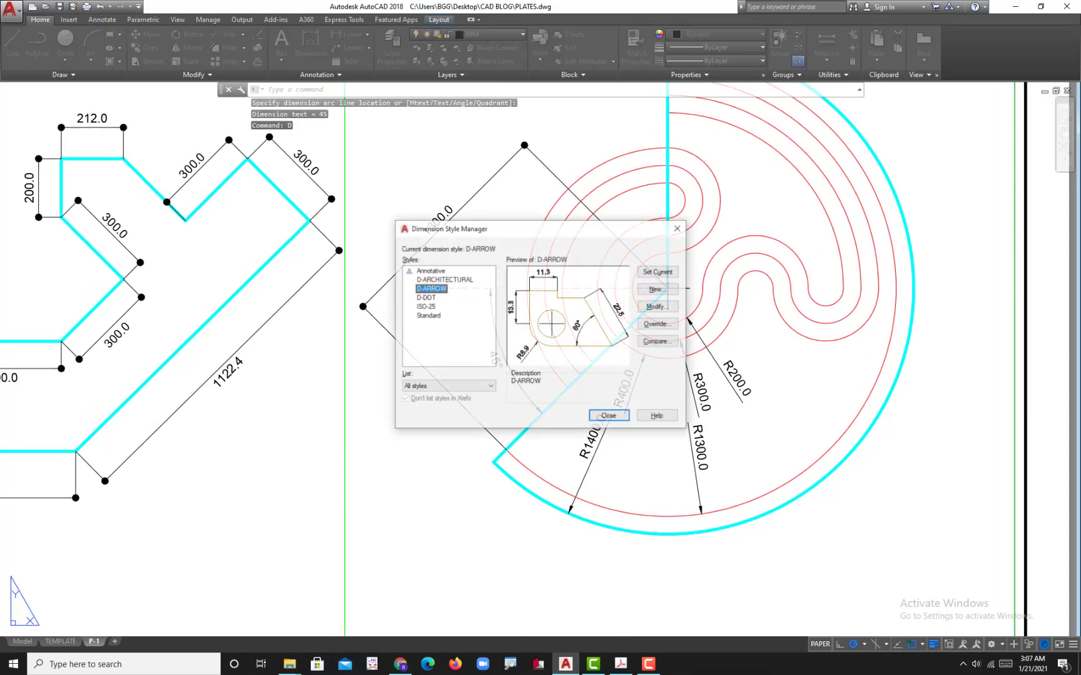
click(658, 306)
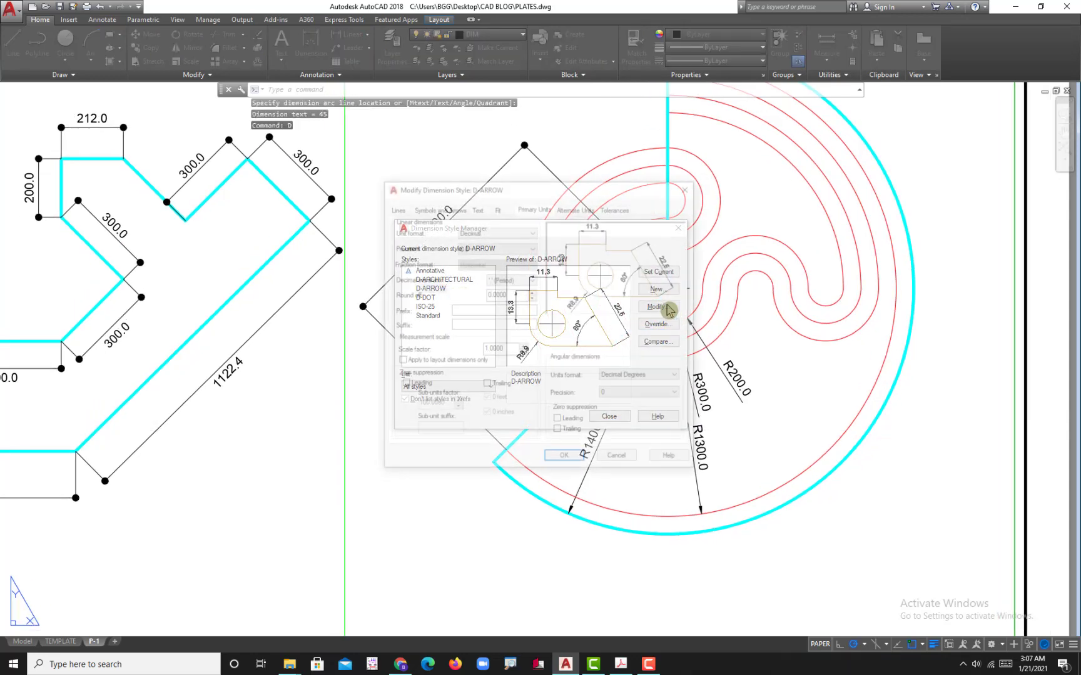
click(442, 207)
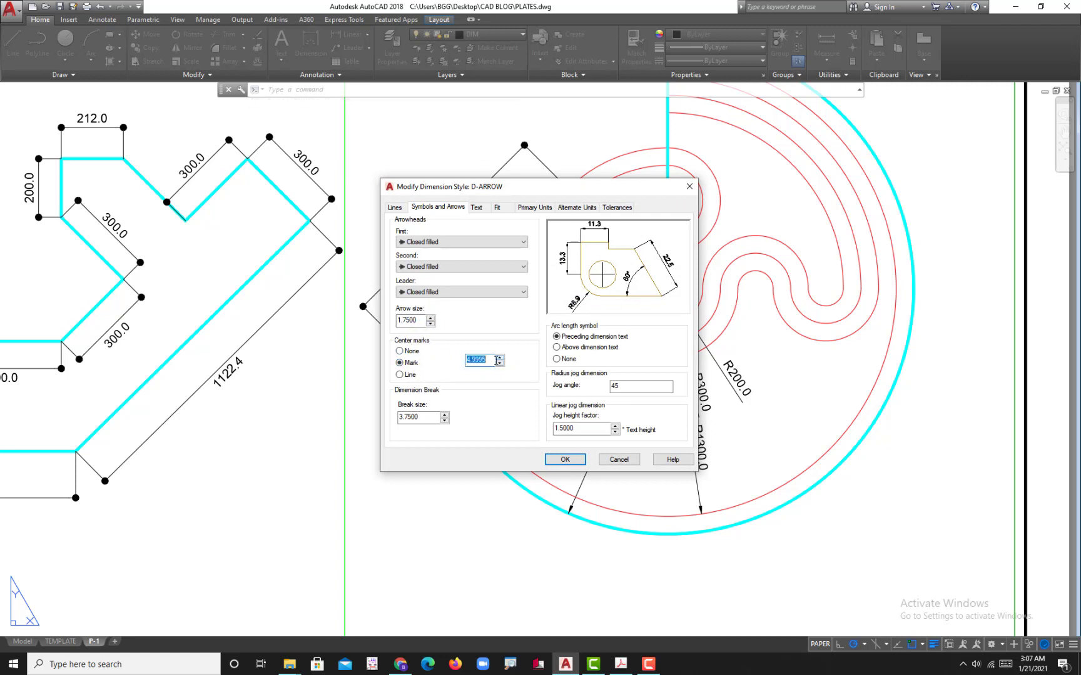
click(574, 460)
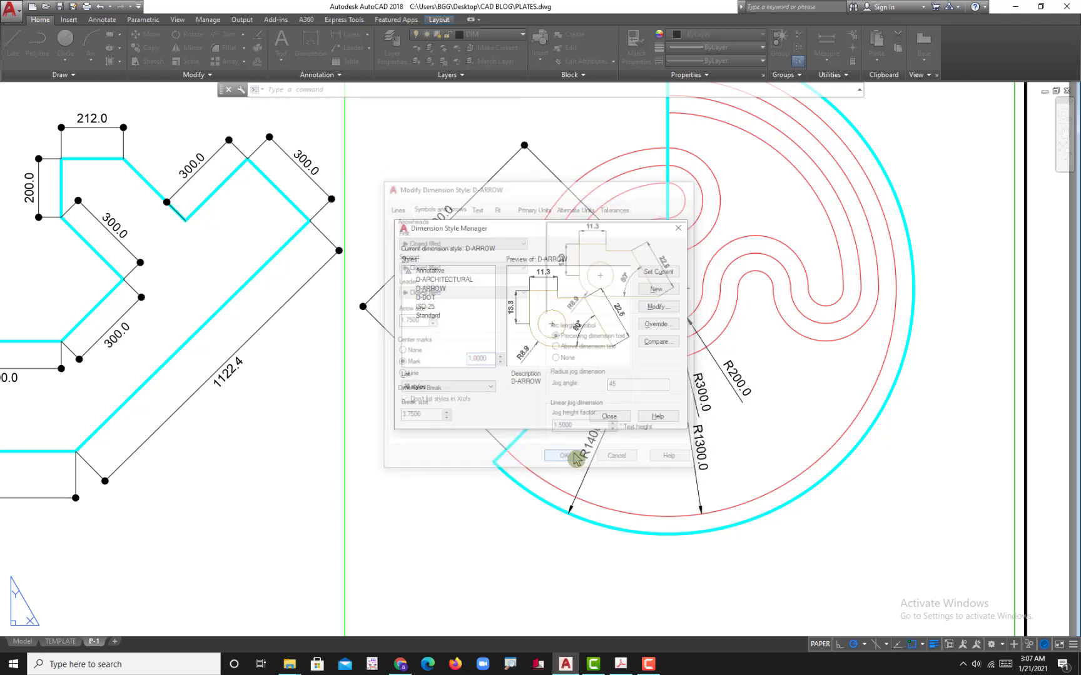
click(610, 416)
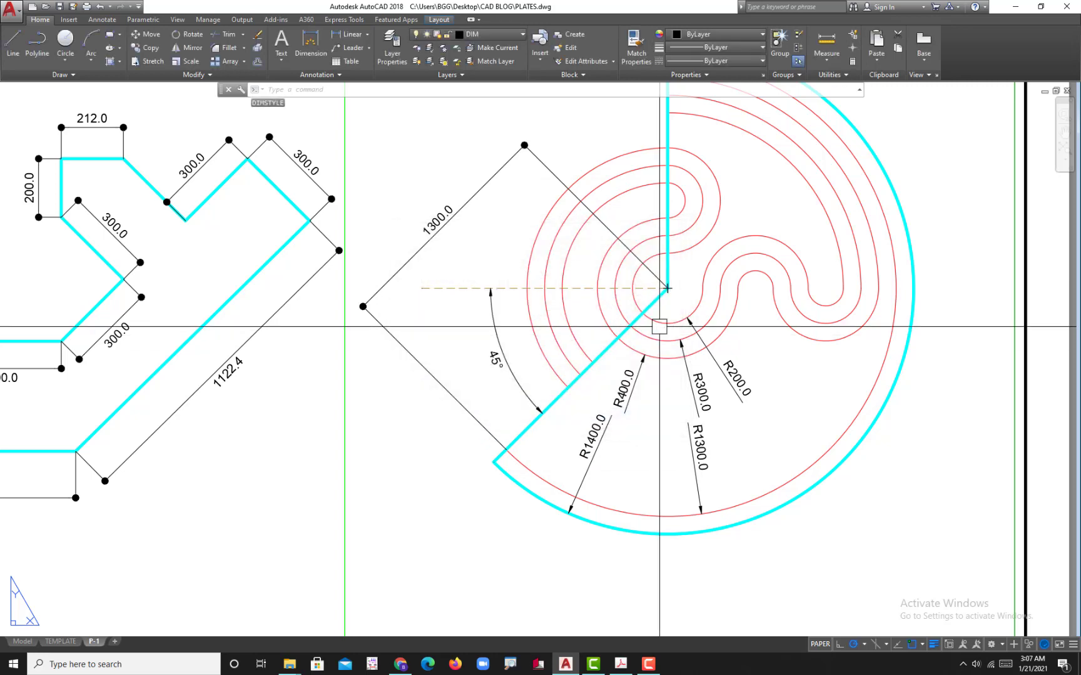
Review the whole dimensioned P-1 sheet and compare it with the reference PDF's Trim and Offset Commands plate
scroll(692, 377, down, 4)
middle_drag(691, 377, 718, 386)
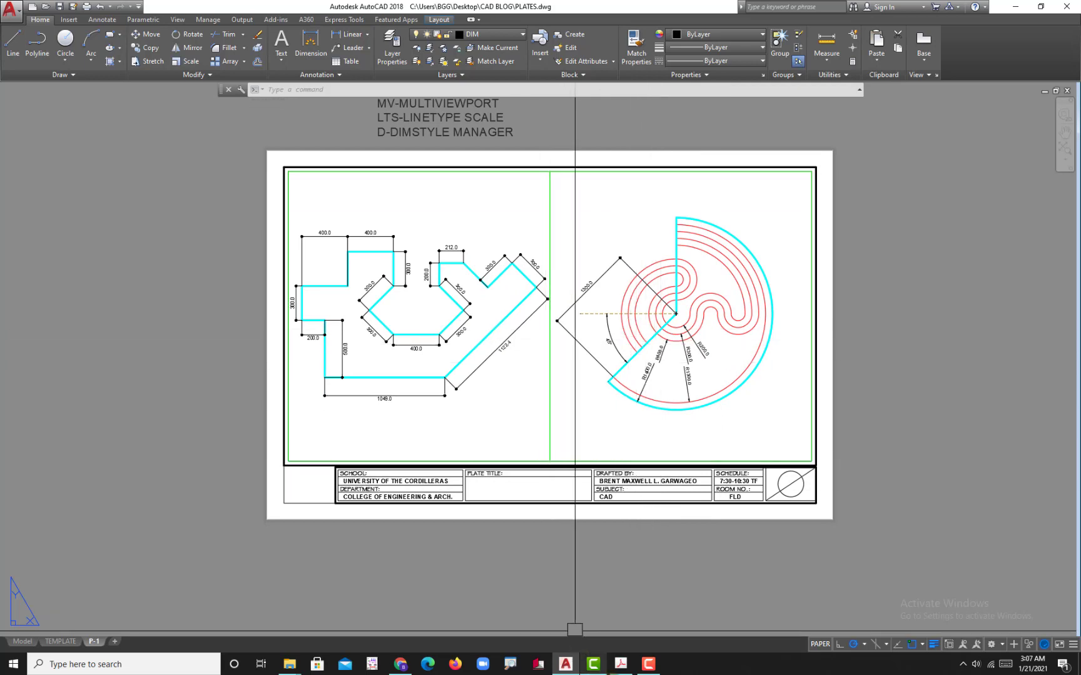
click(620, 664)
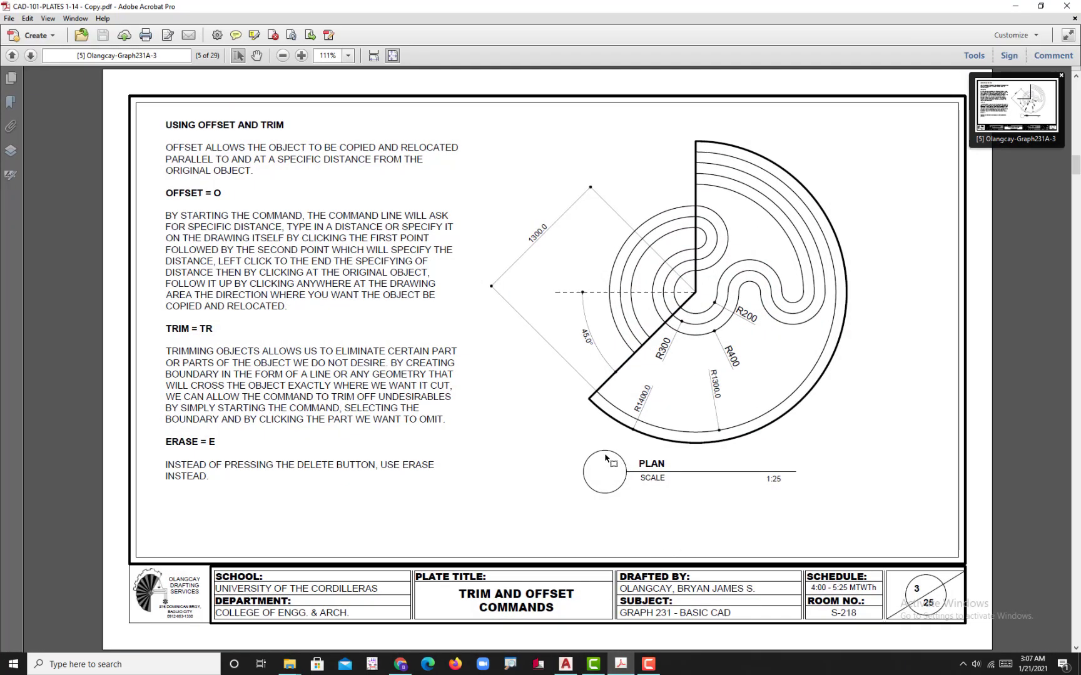